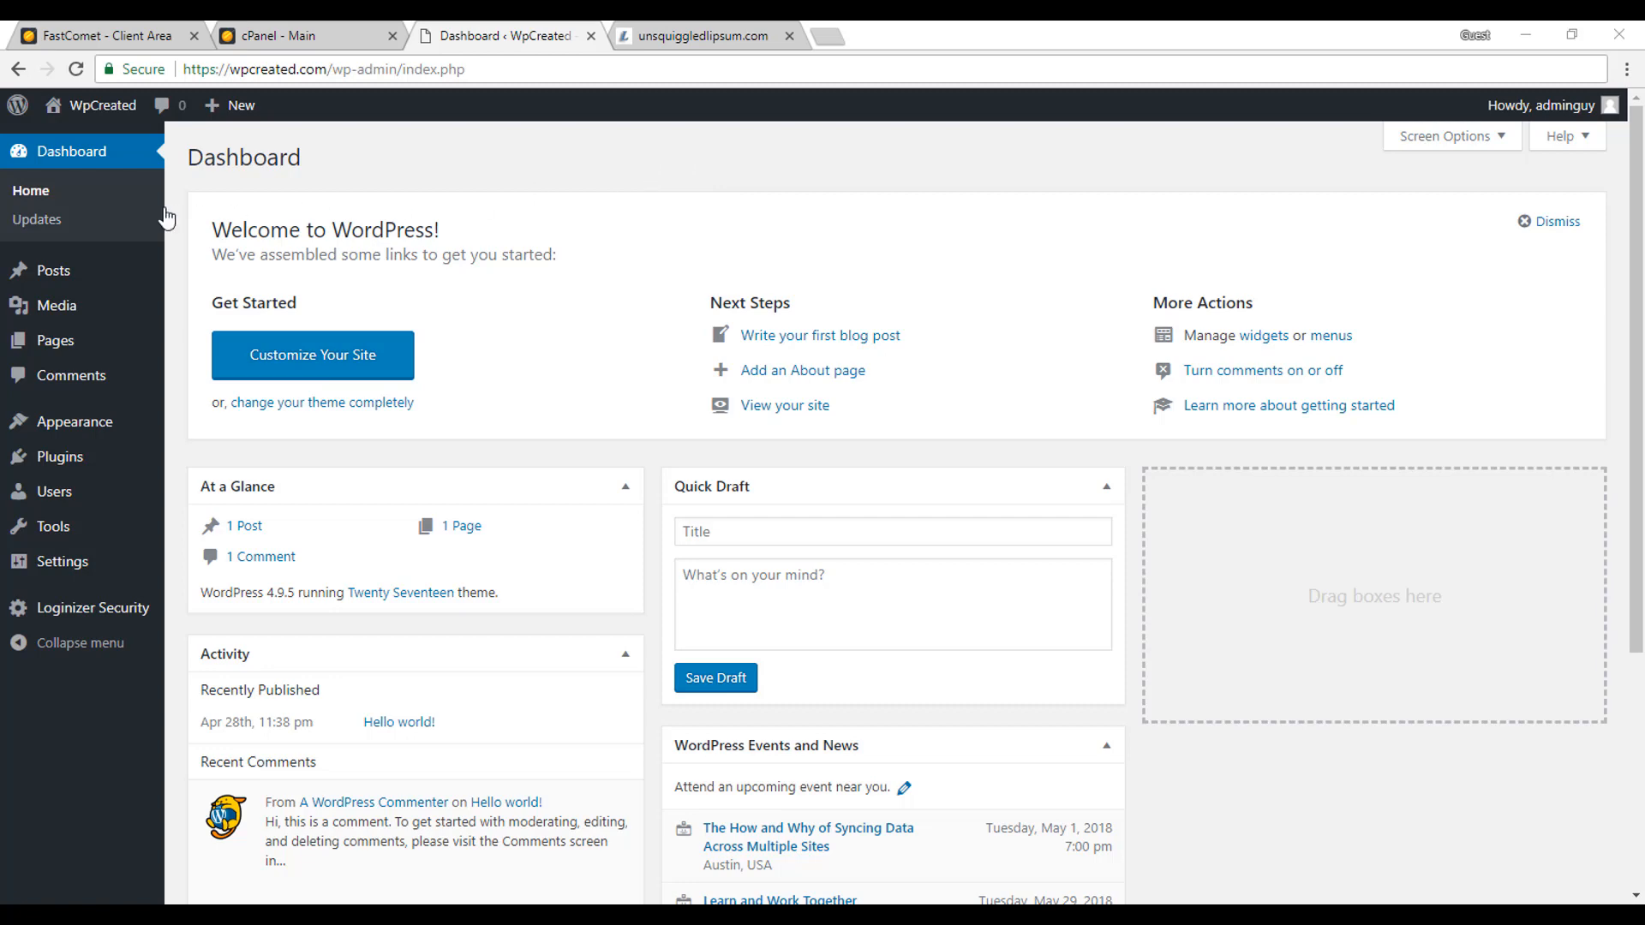
# Examine the submenus of the admin sections from Posts and Media through Appearance, Plugins, Users, Tools and Settings
pyautogui.moveTo(118, 270)
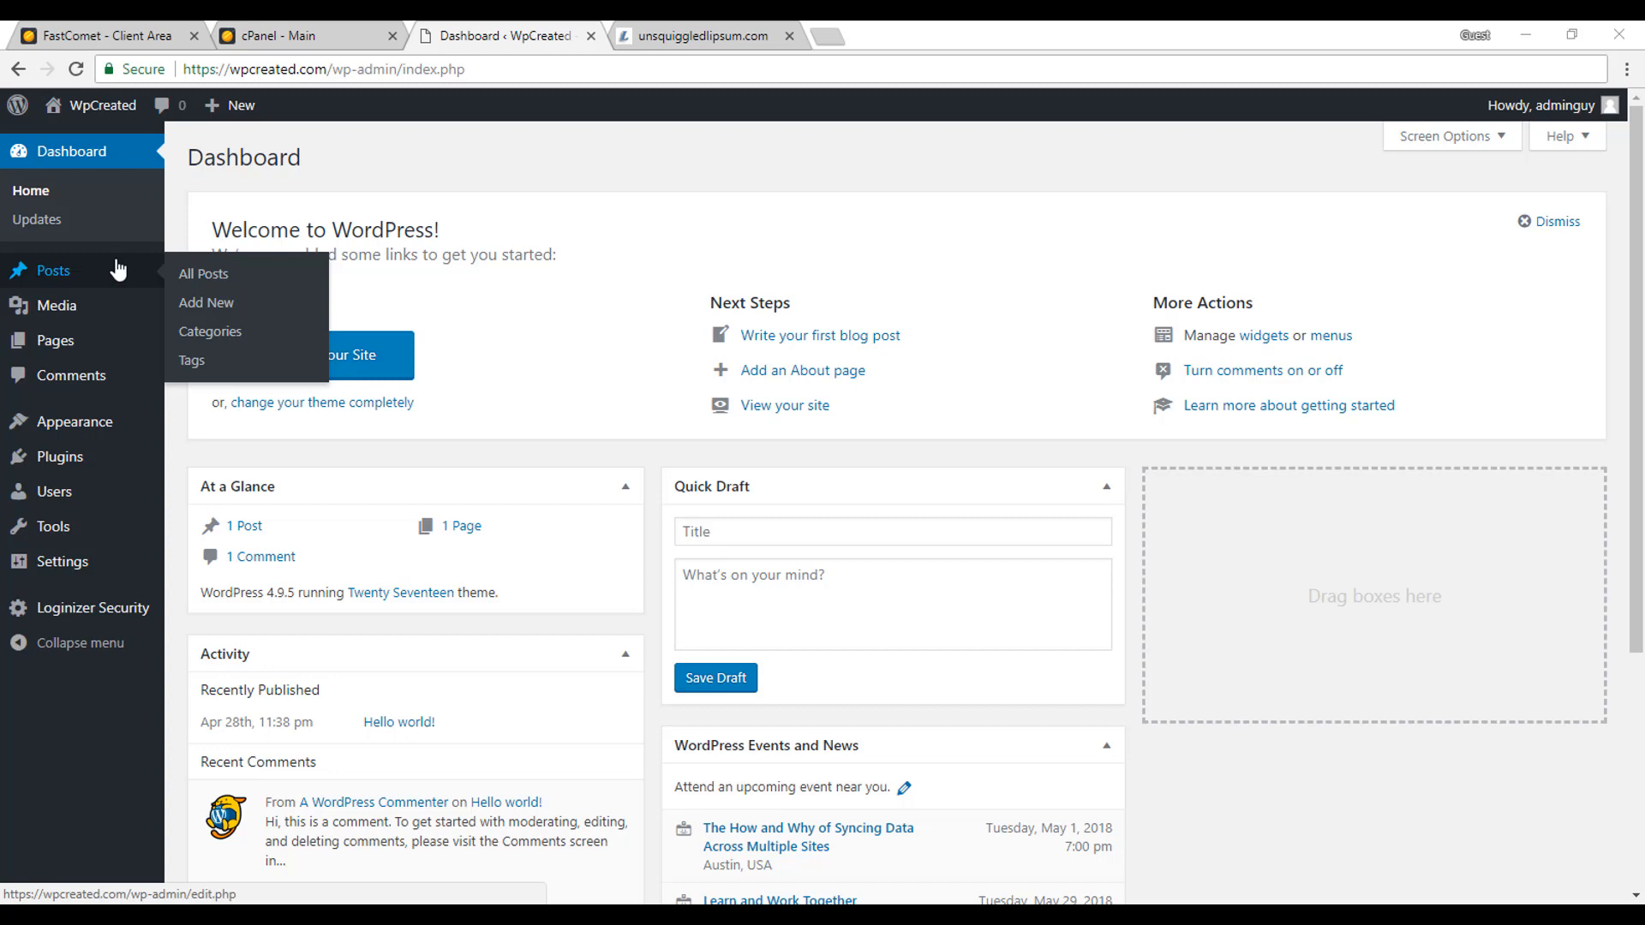
pyautogui.moveTo(92, 304)
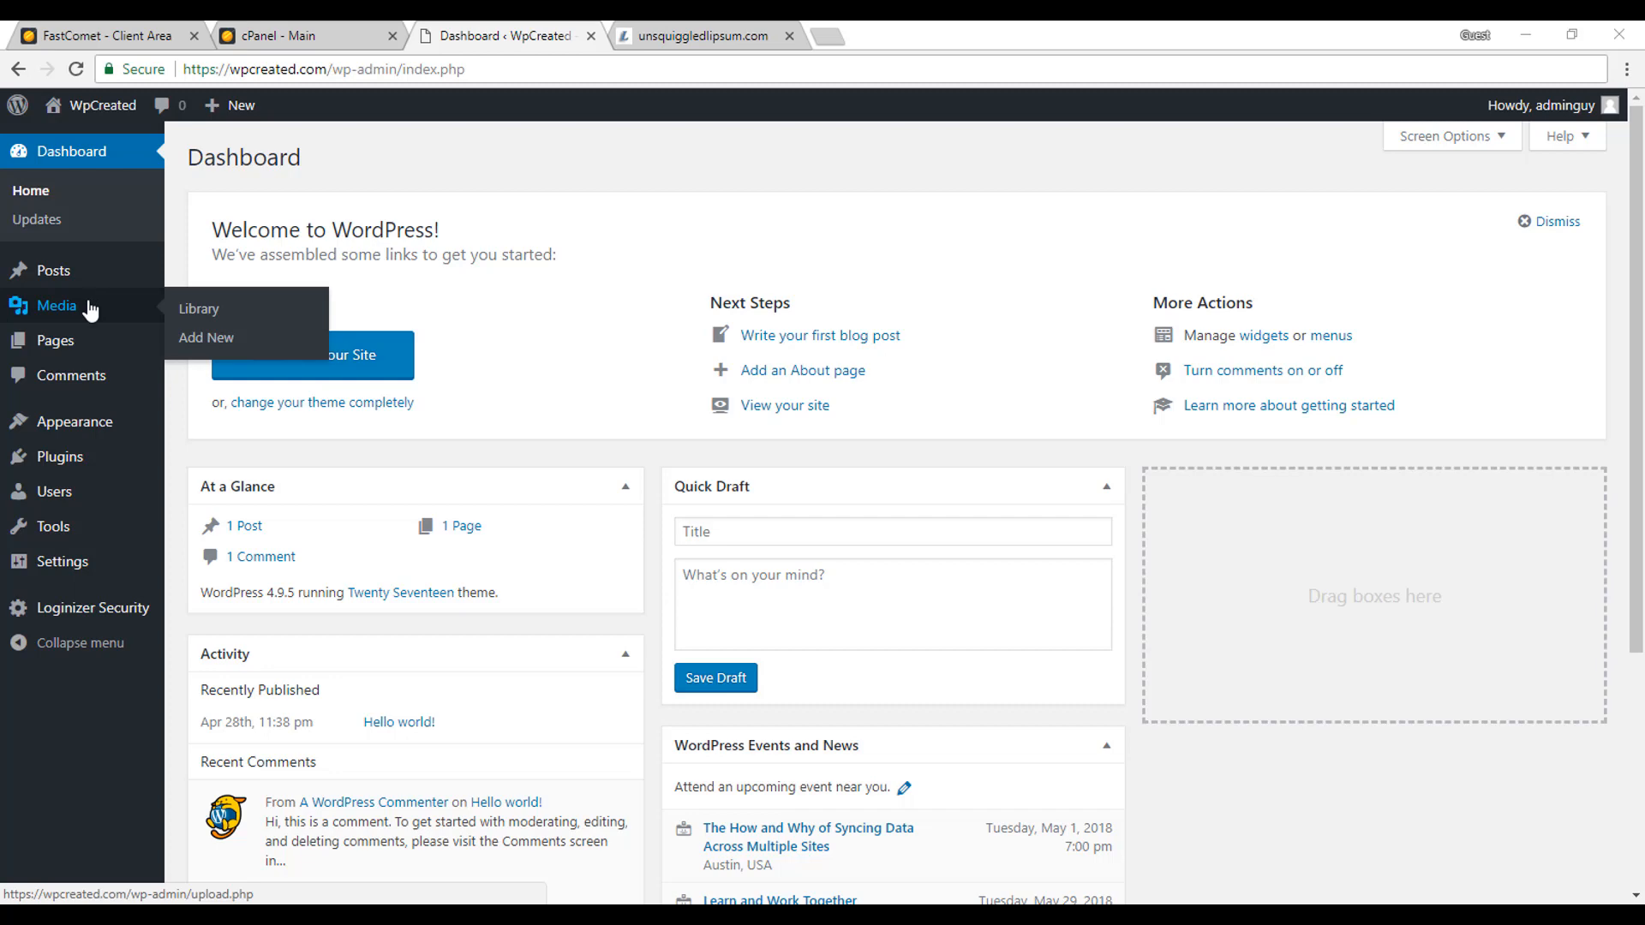
pyautogui.moveTo(88, 342)
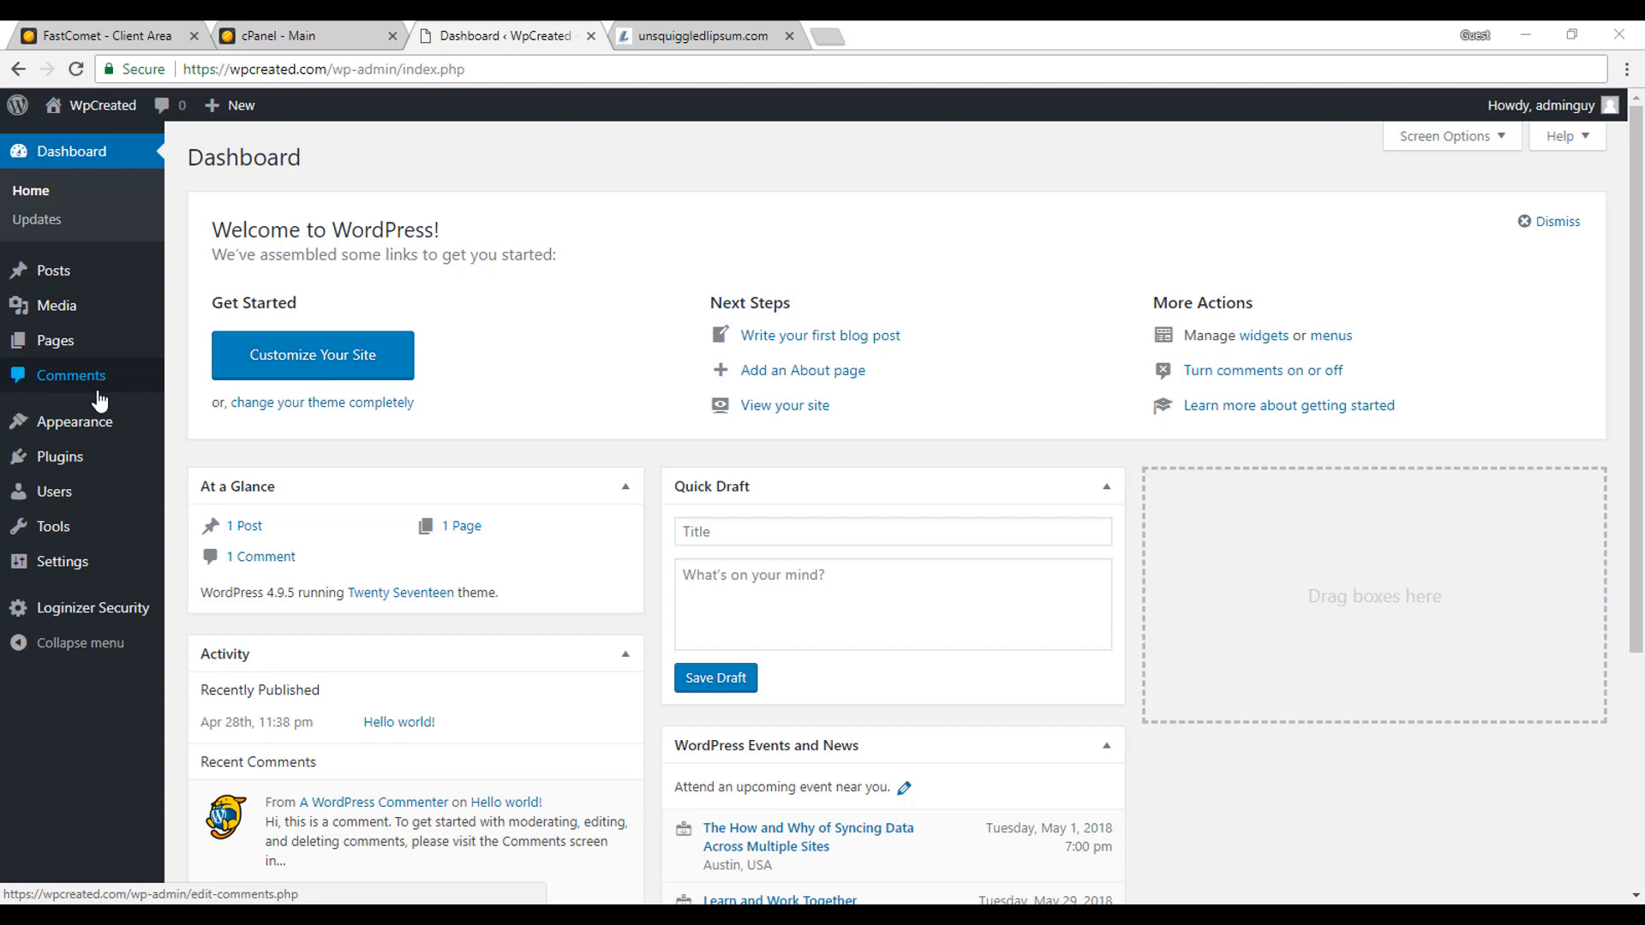
pyautogui.moveTo(101, 429)
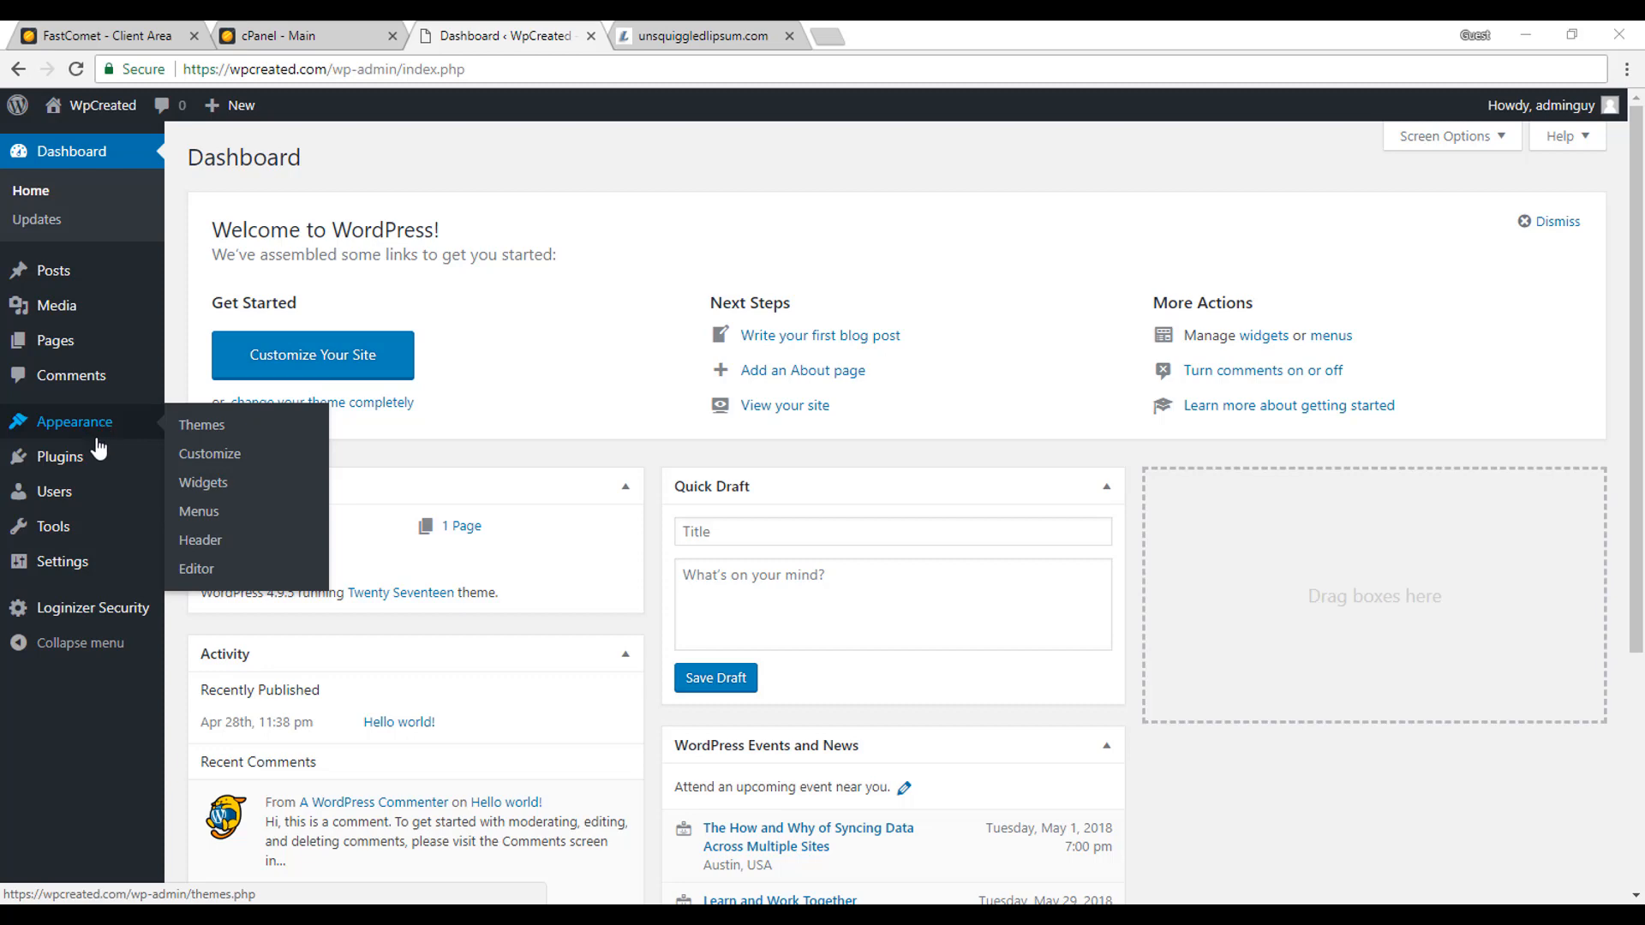
pyautogui.moveTo(92, 460)
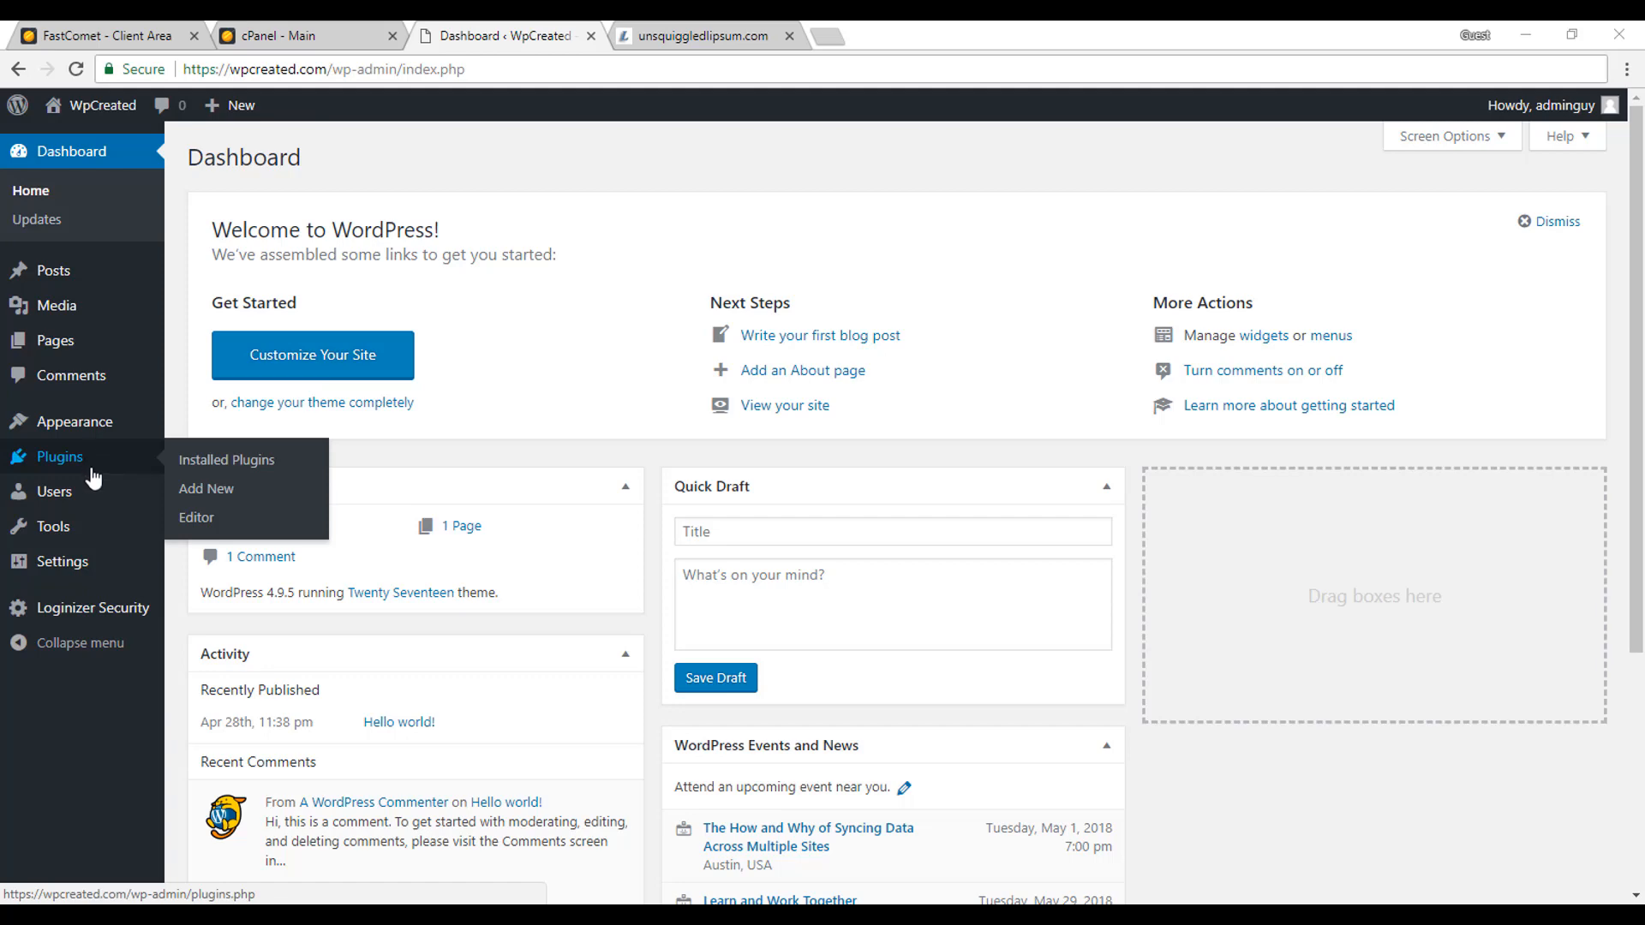
pyautogui.moveTo(93, 490)
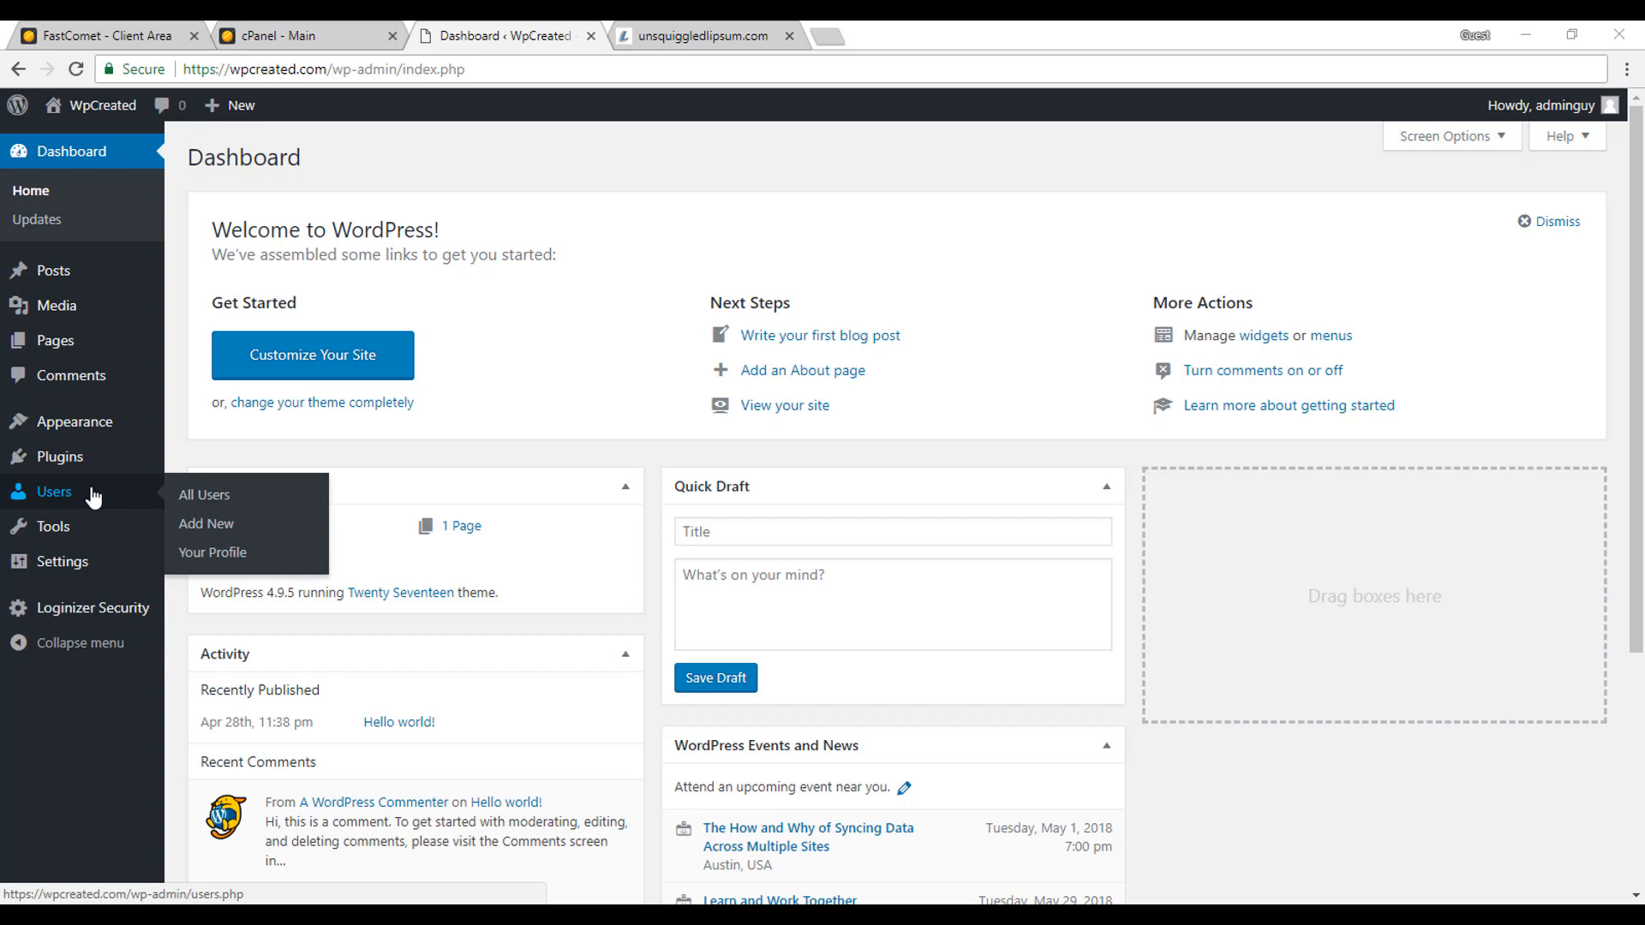
pyautogui.moveTo(79, 527)
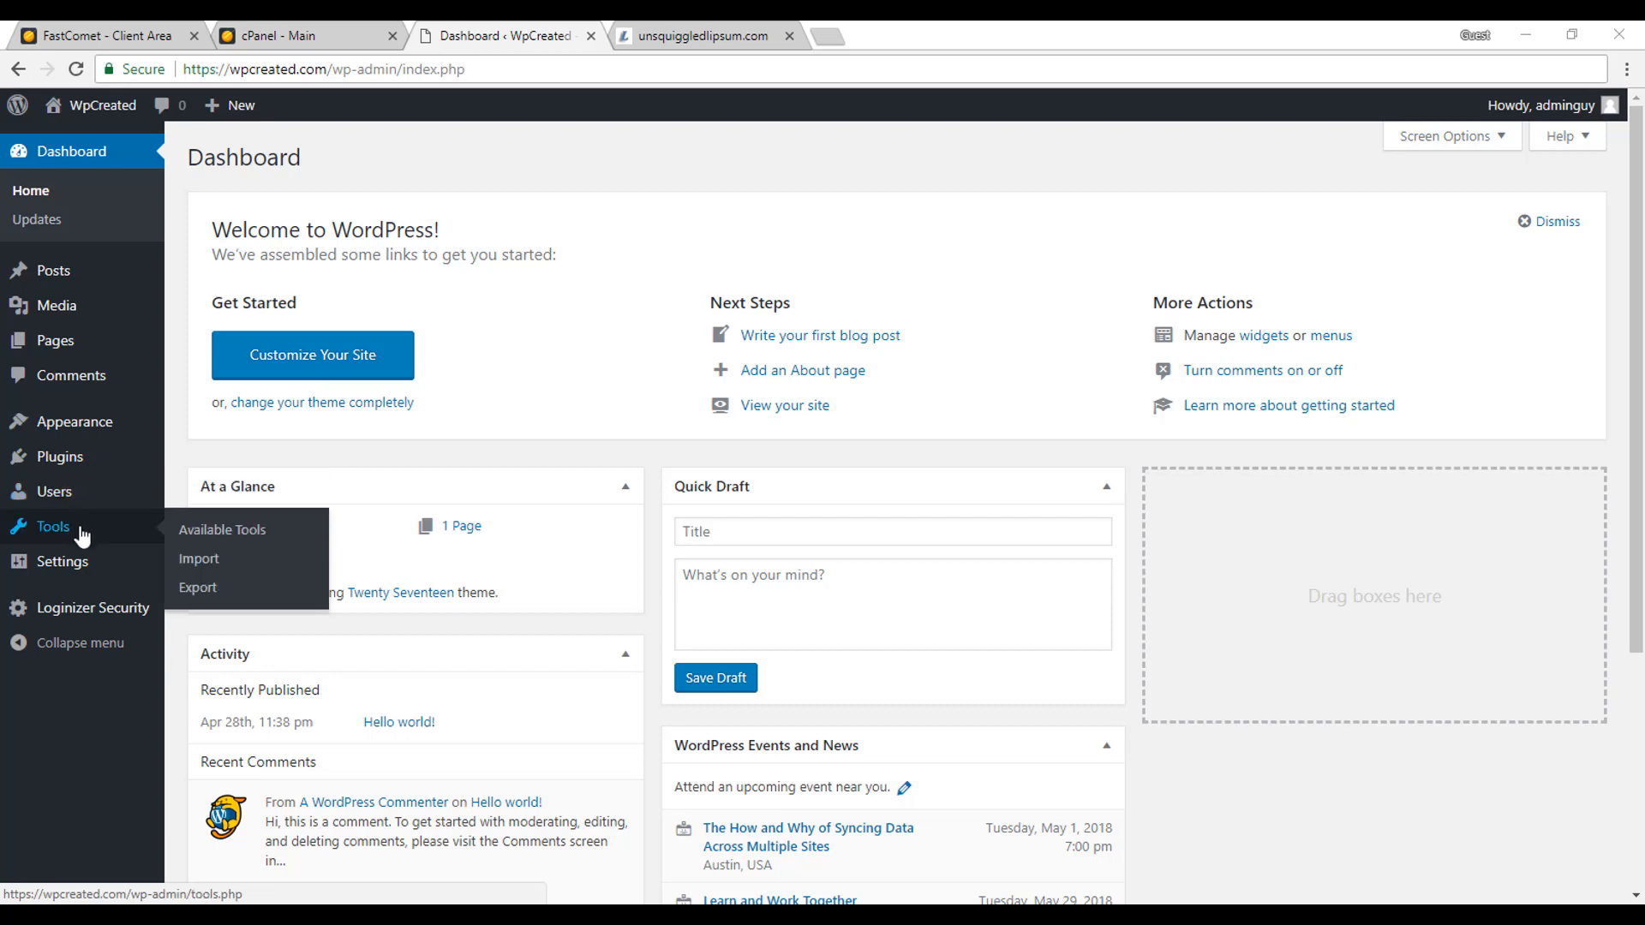
pyautogui.moveTo(89, 563)
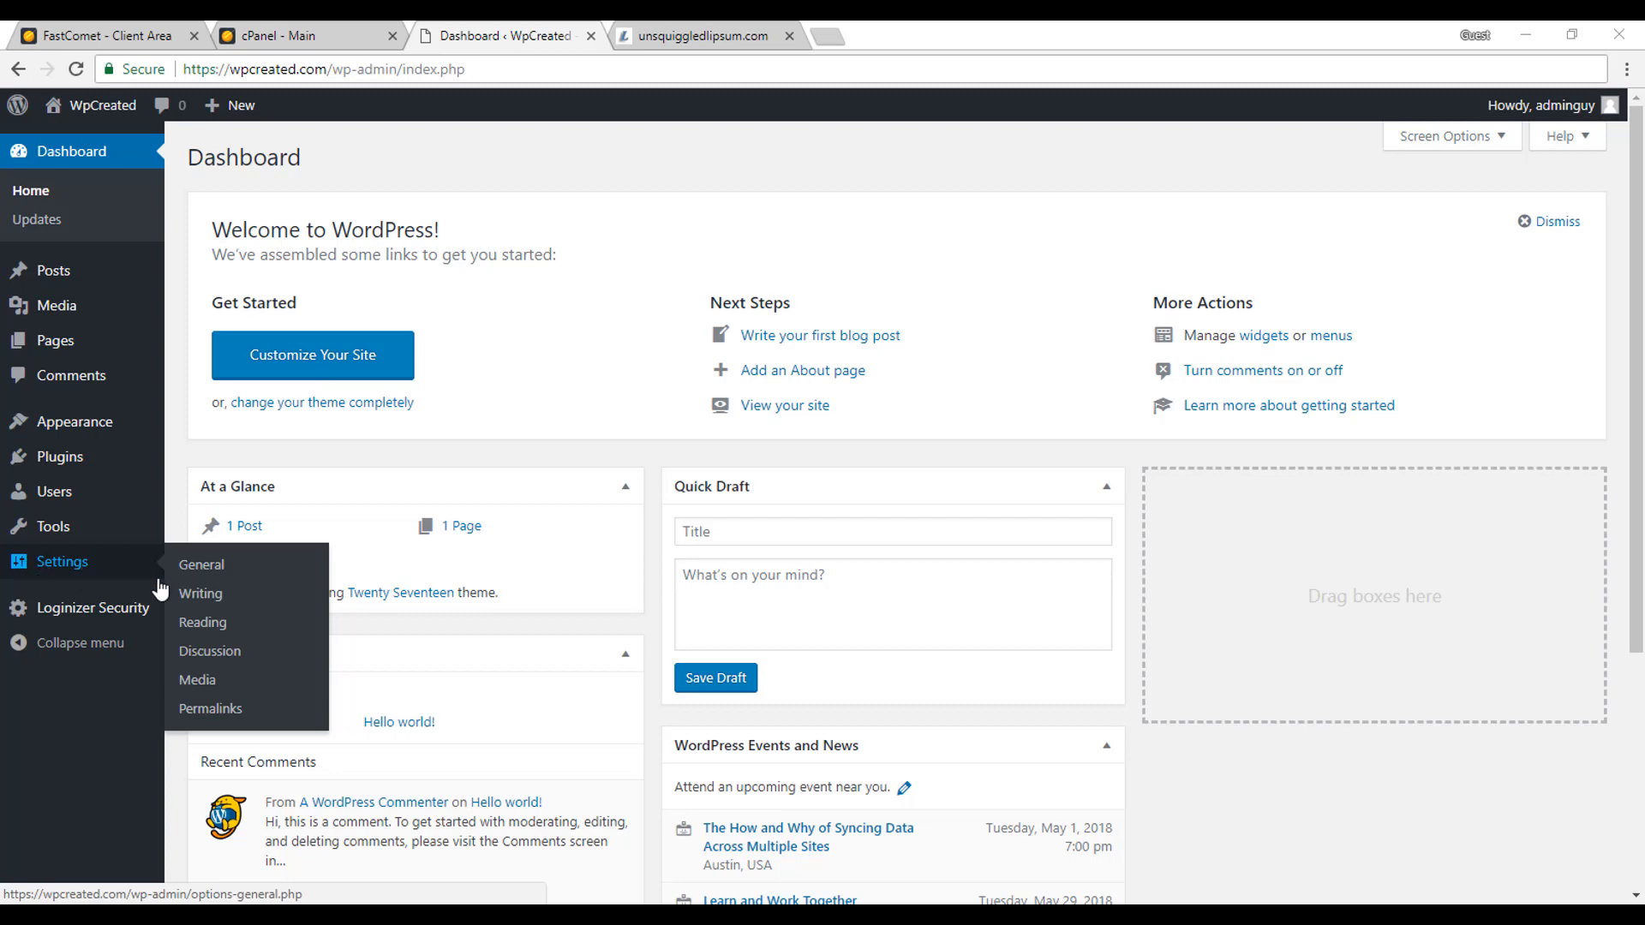
# Review the General Settings page, from site title and tagline down to the date format, time format and week start options
pyautogui.click(220, 567)
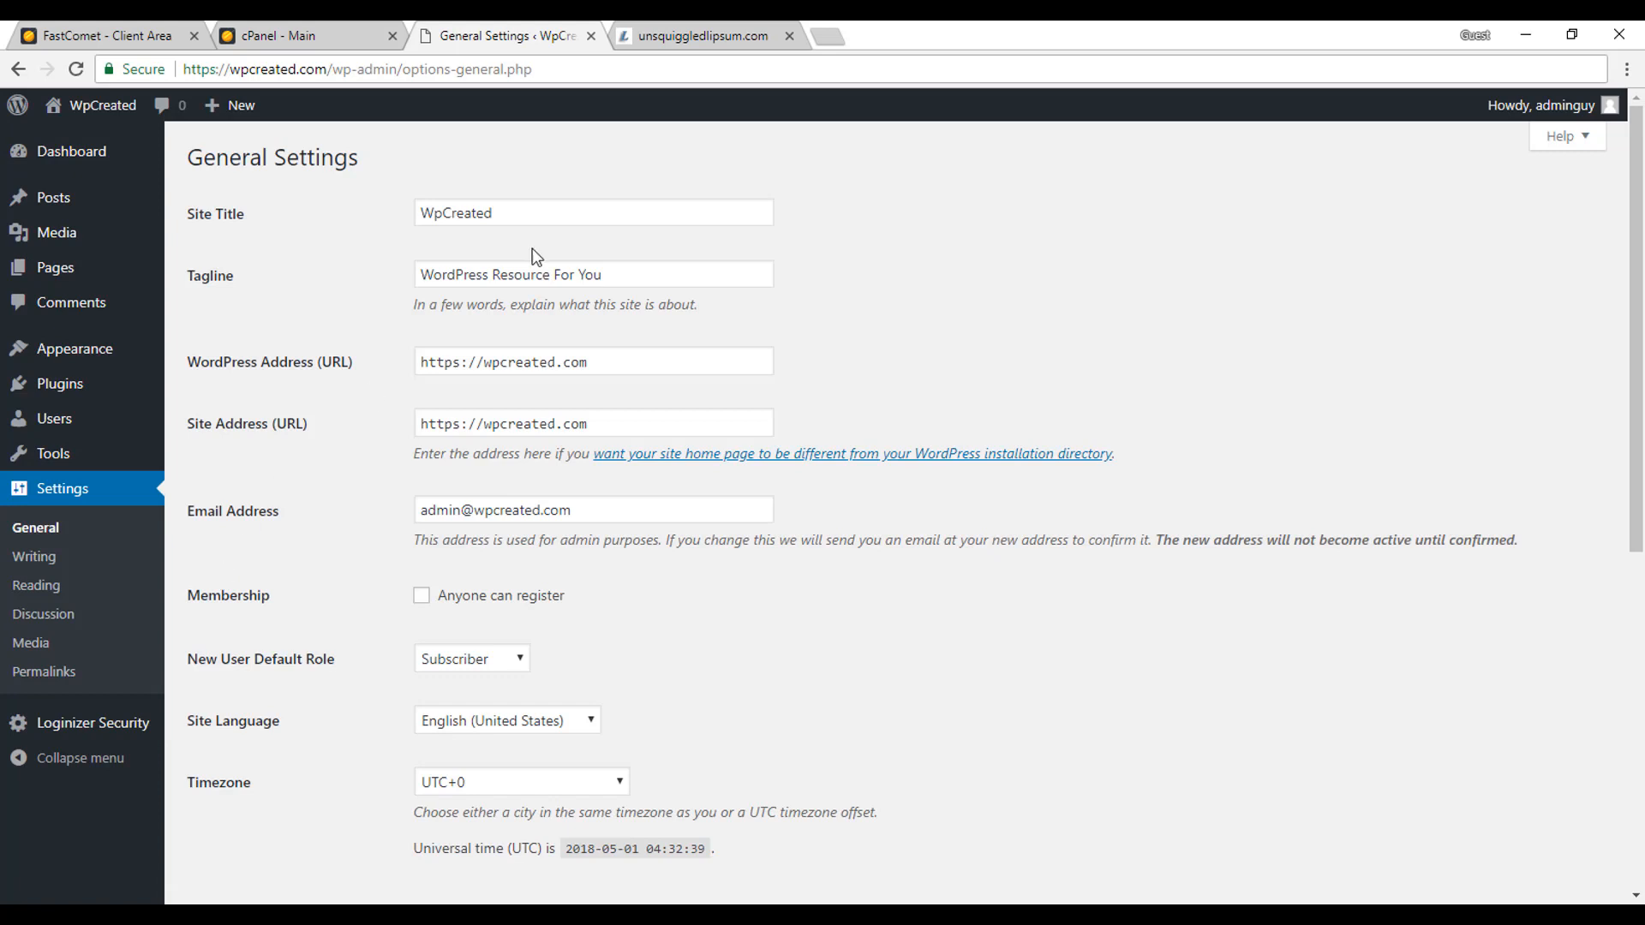
pyautogui.click(539, 213)
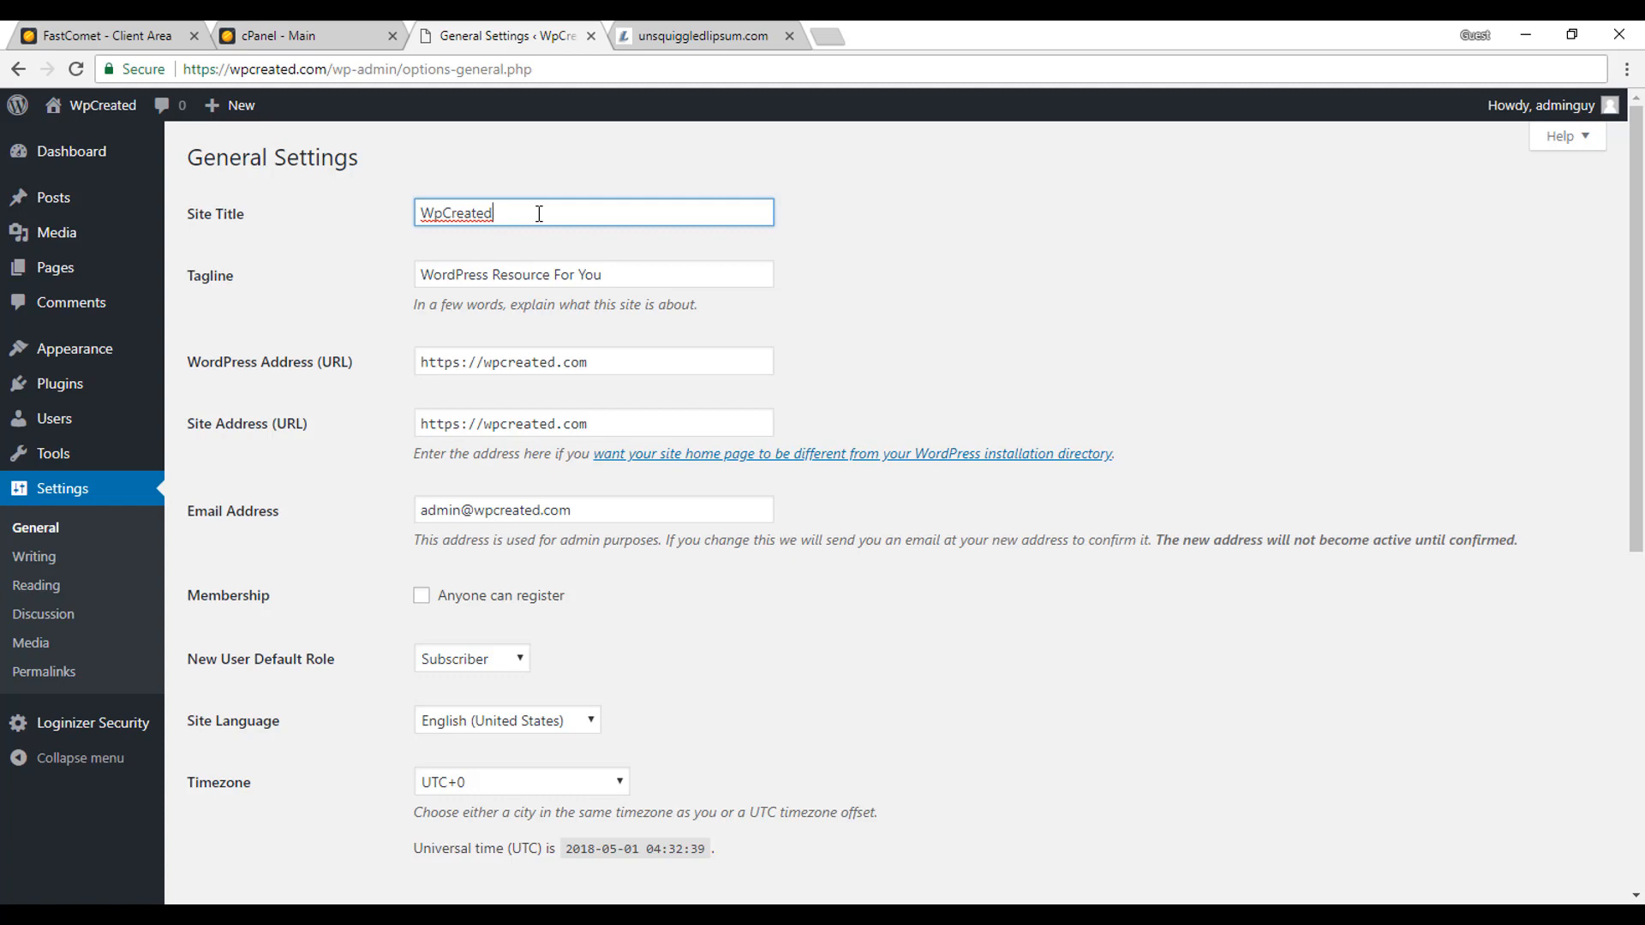
pyautogui.doubleClick(627, 280)
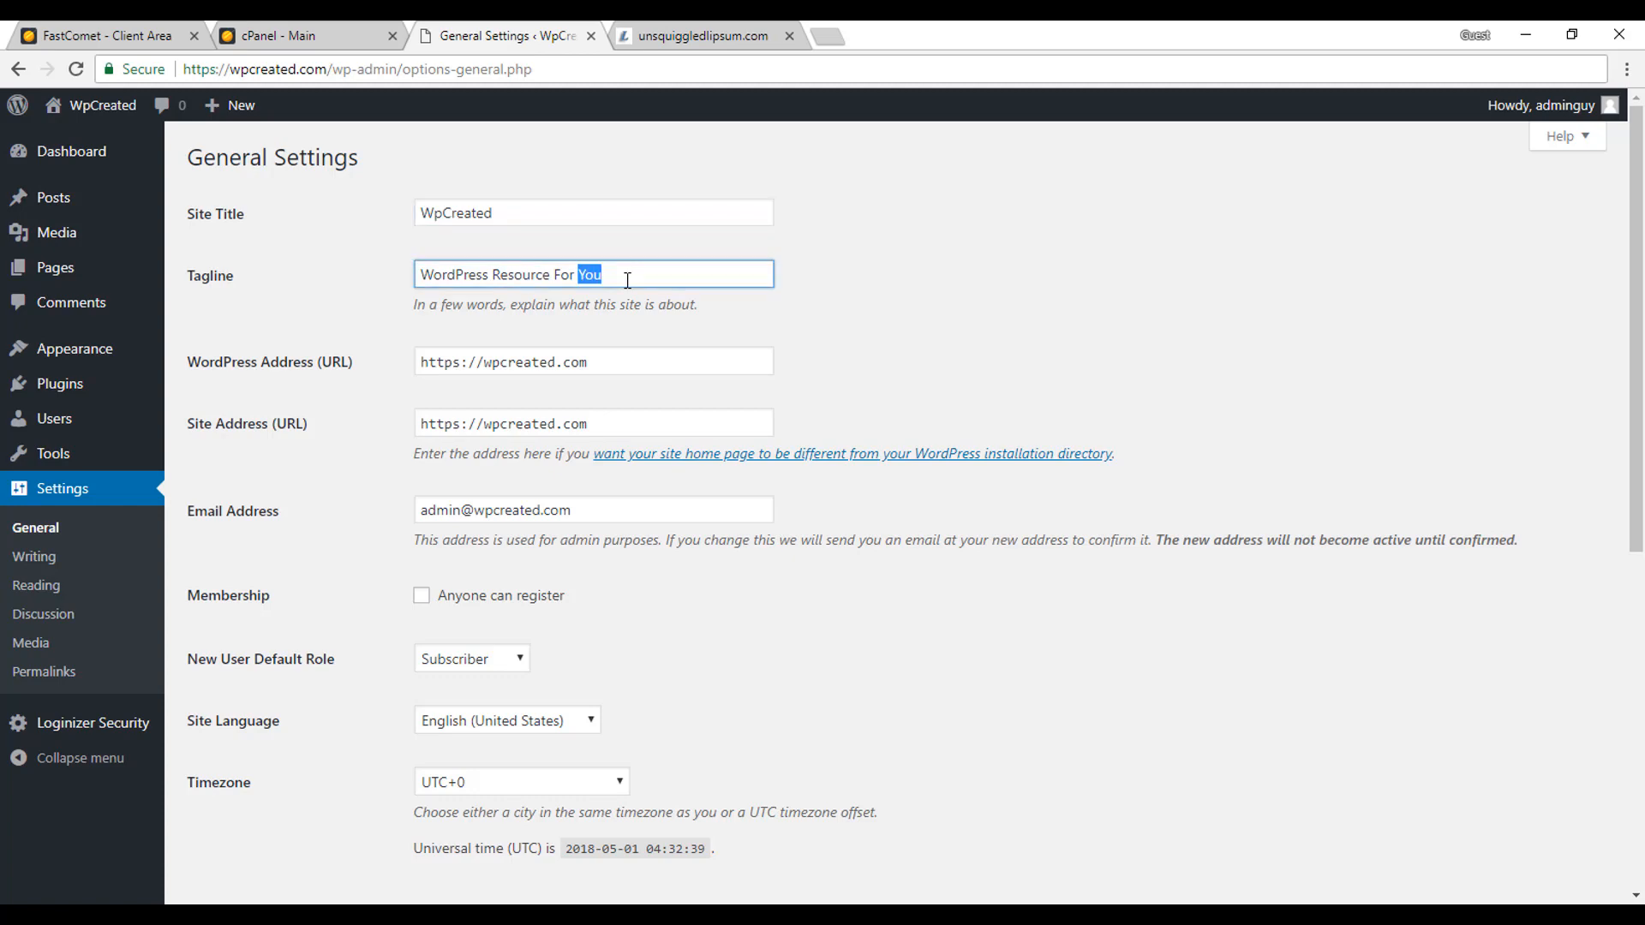
pyautogui.click(677, 280)
pyautogui.scroll(-3, 705, 353)
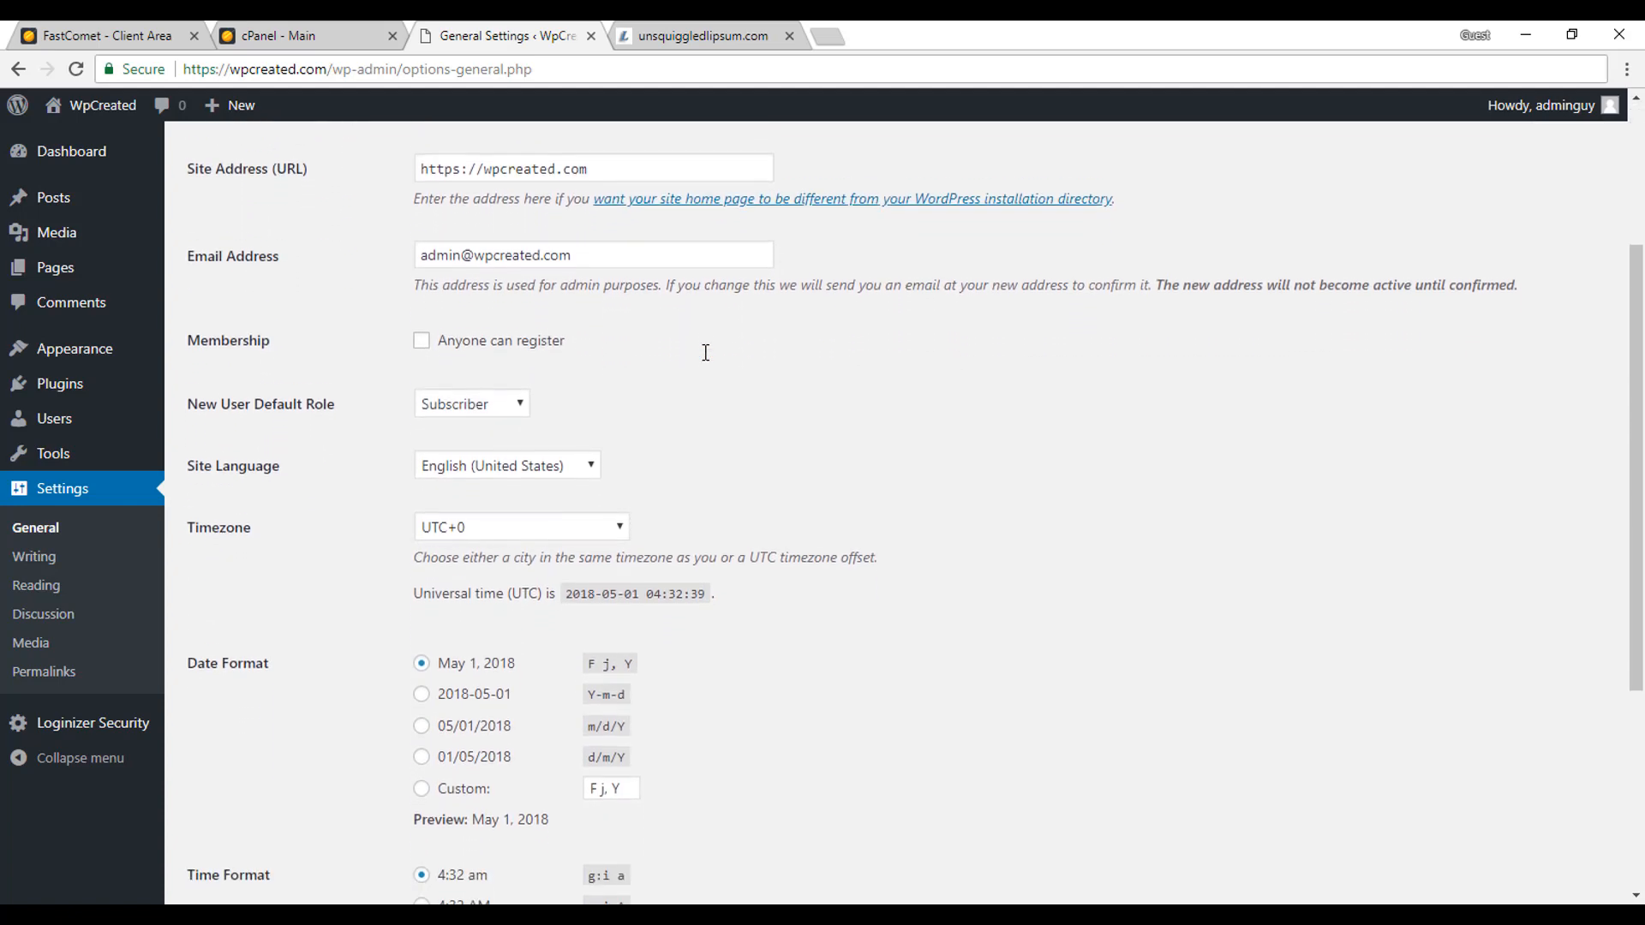
pyautogui.scroll(-2, 705, 353)
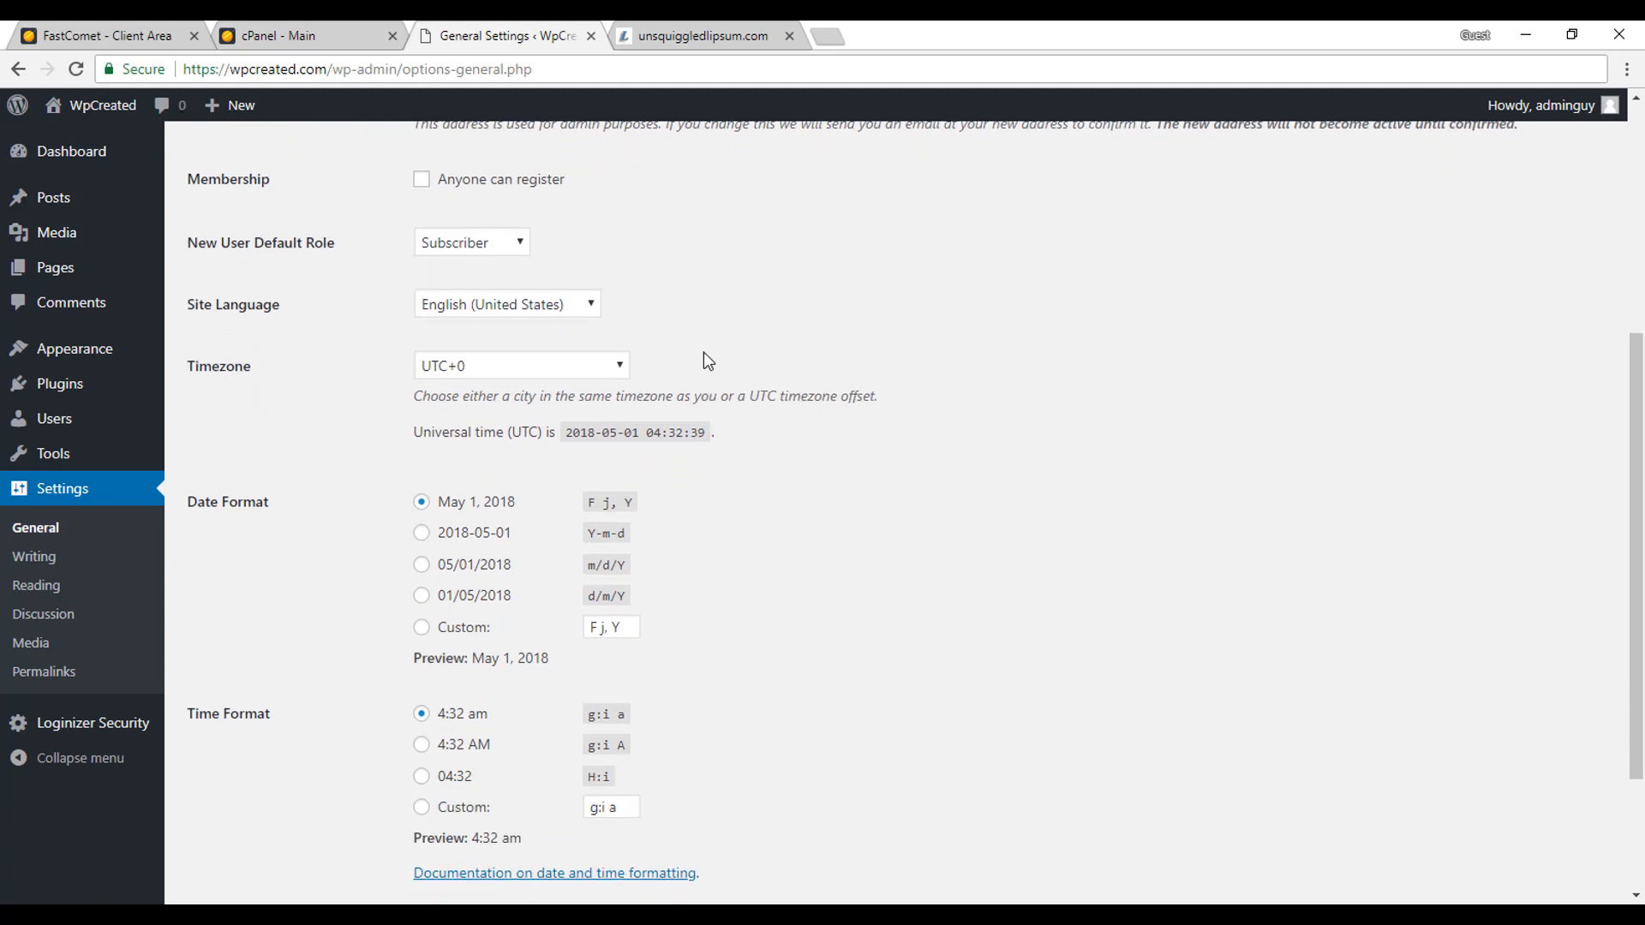
pyautogui.scroll(-2, 705, 353)
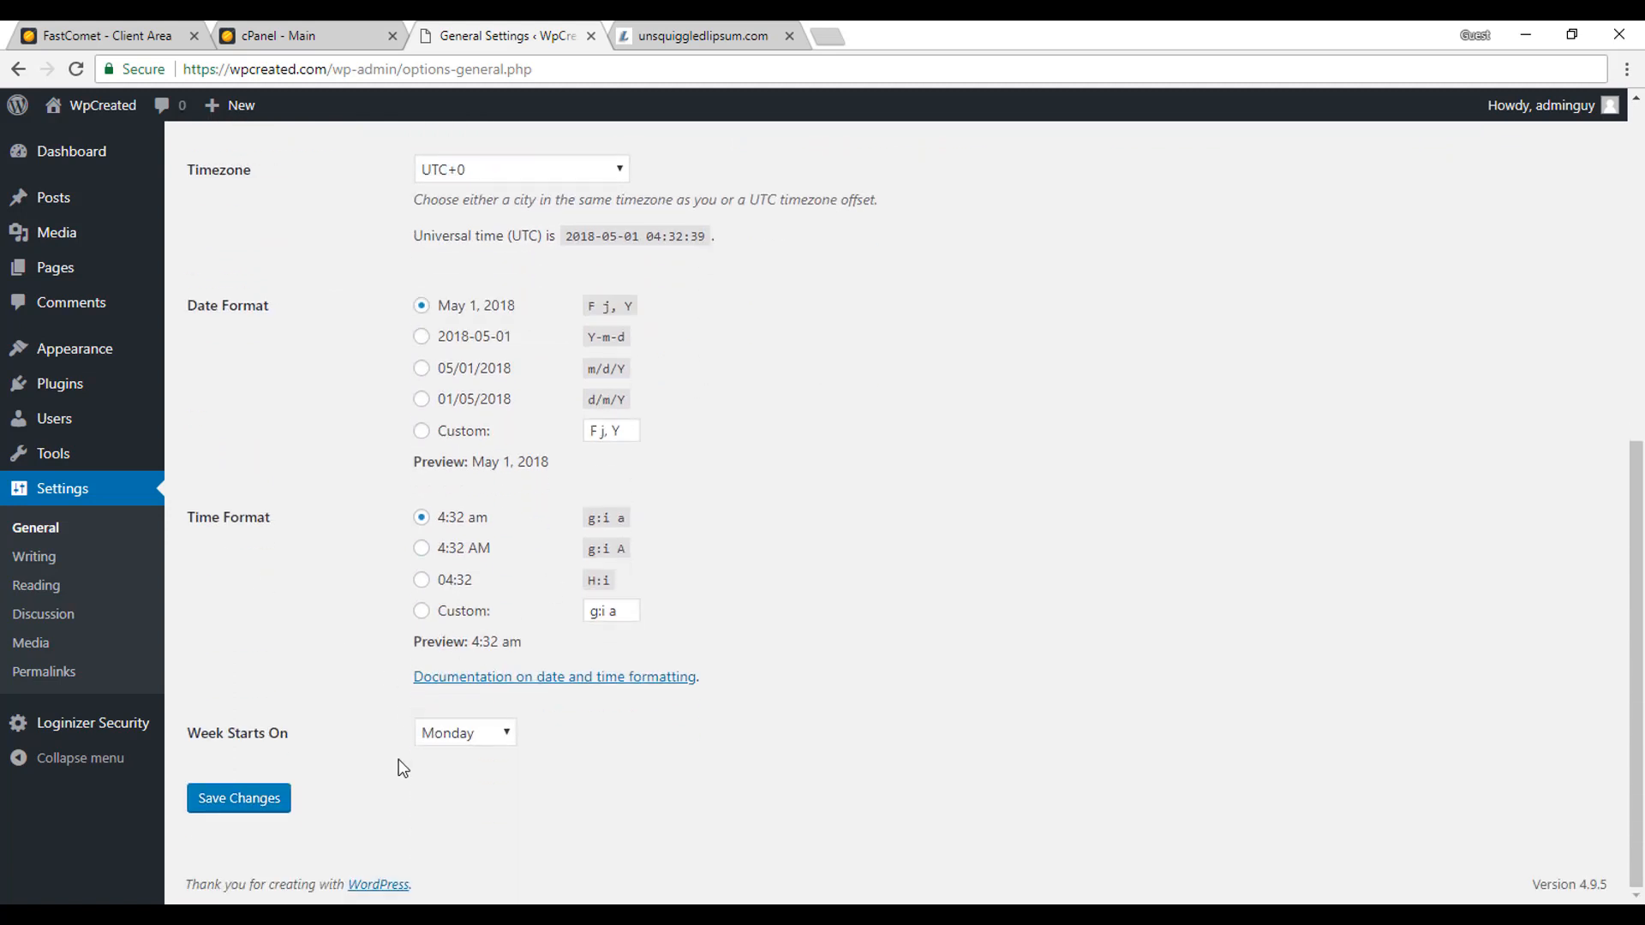
# Review the Writing, Reading and Discussion settings pages, including the comment notification and moderation options
pyautogui.click(49, 559)
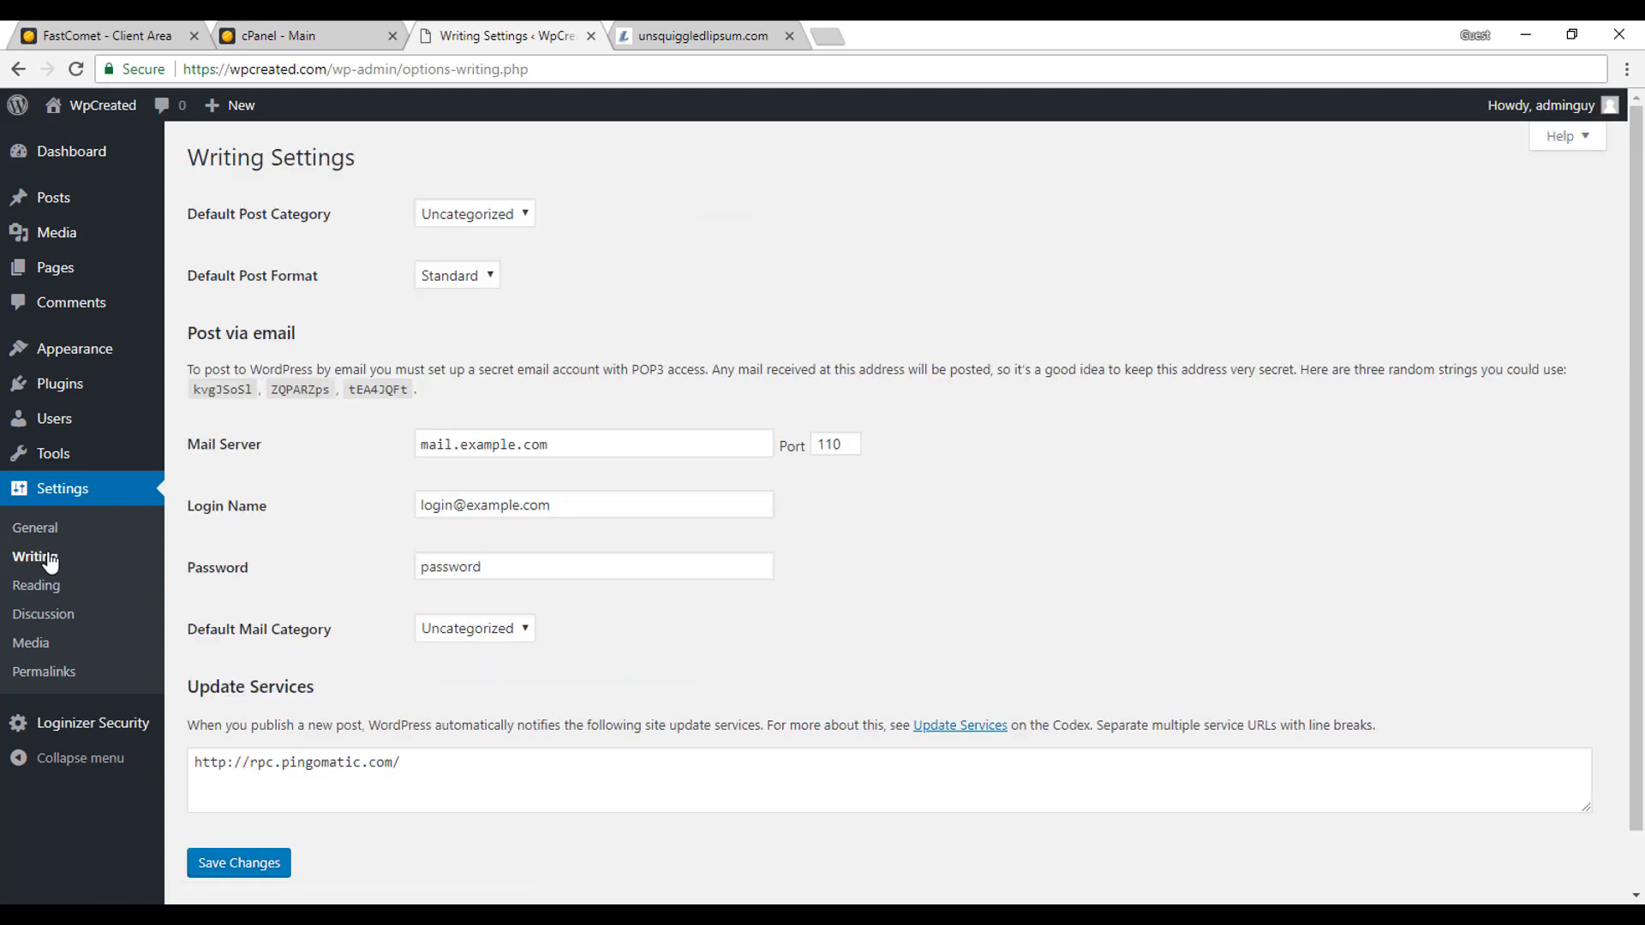
pyautogui.scroll(-1, 551, 367)
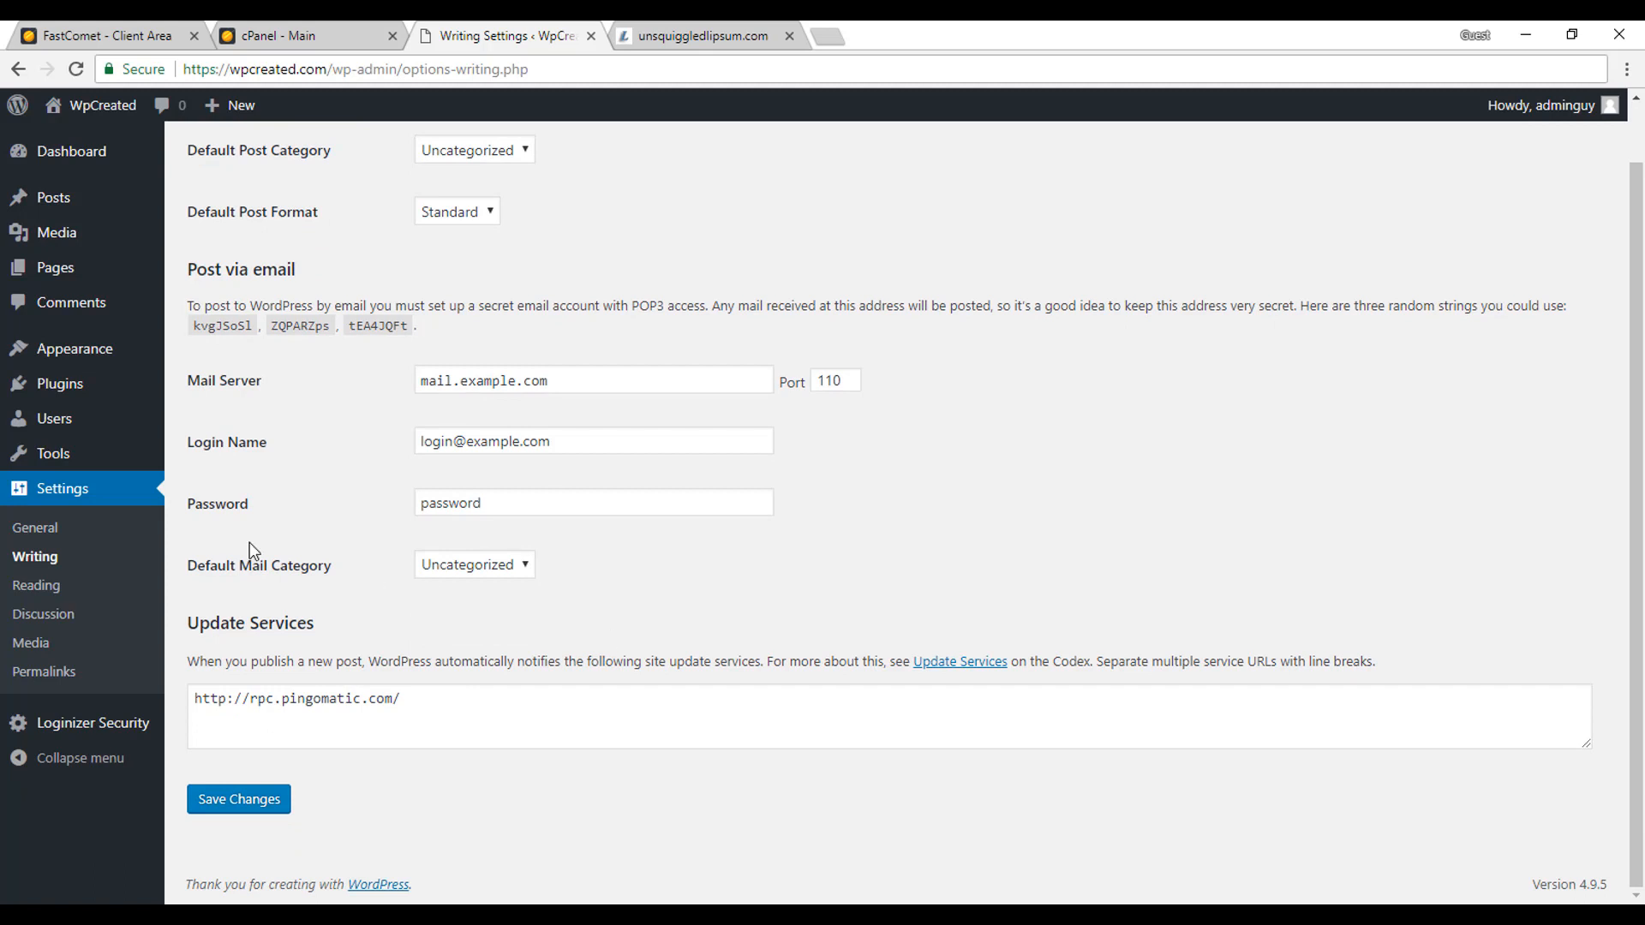
pyautogui.click(32, 593)
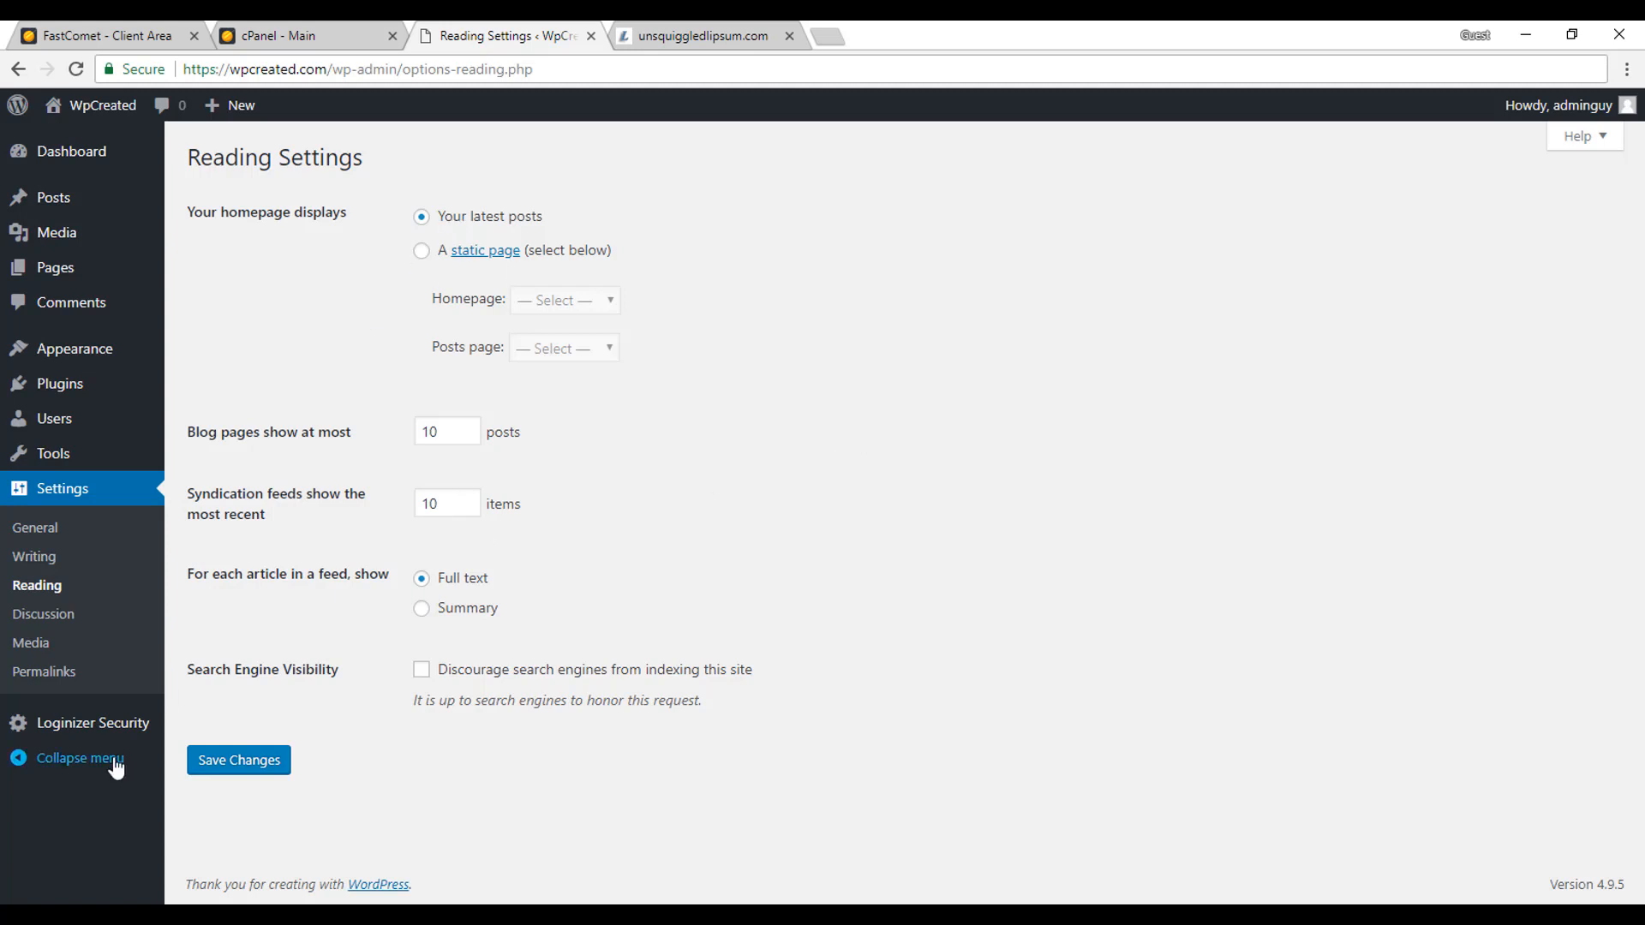
pyautogui.click(55, 626)
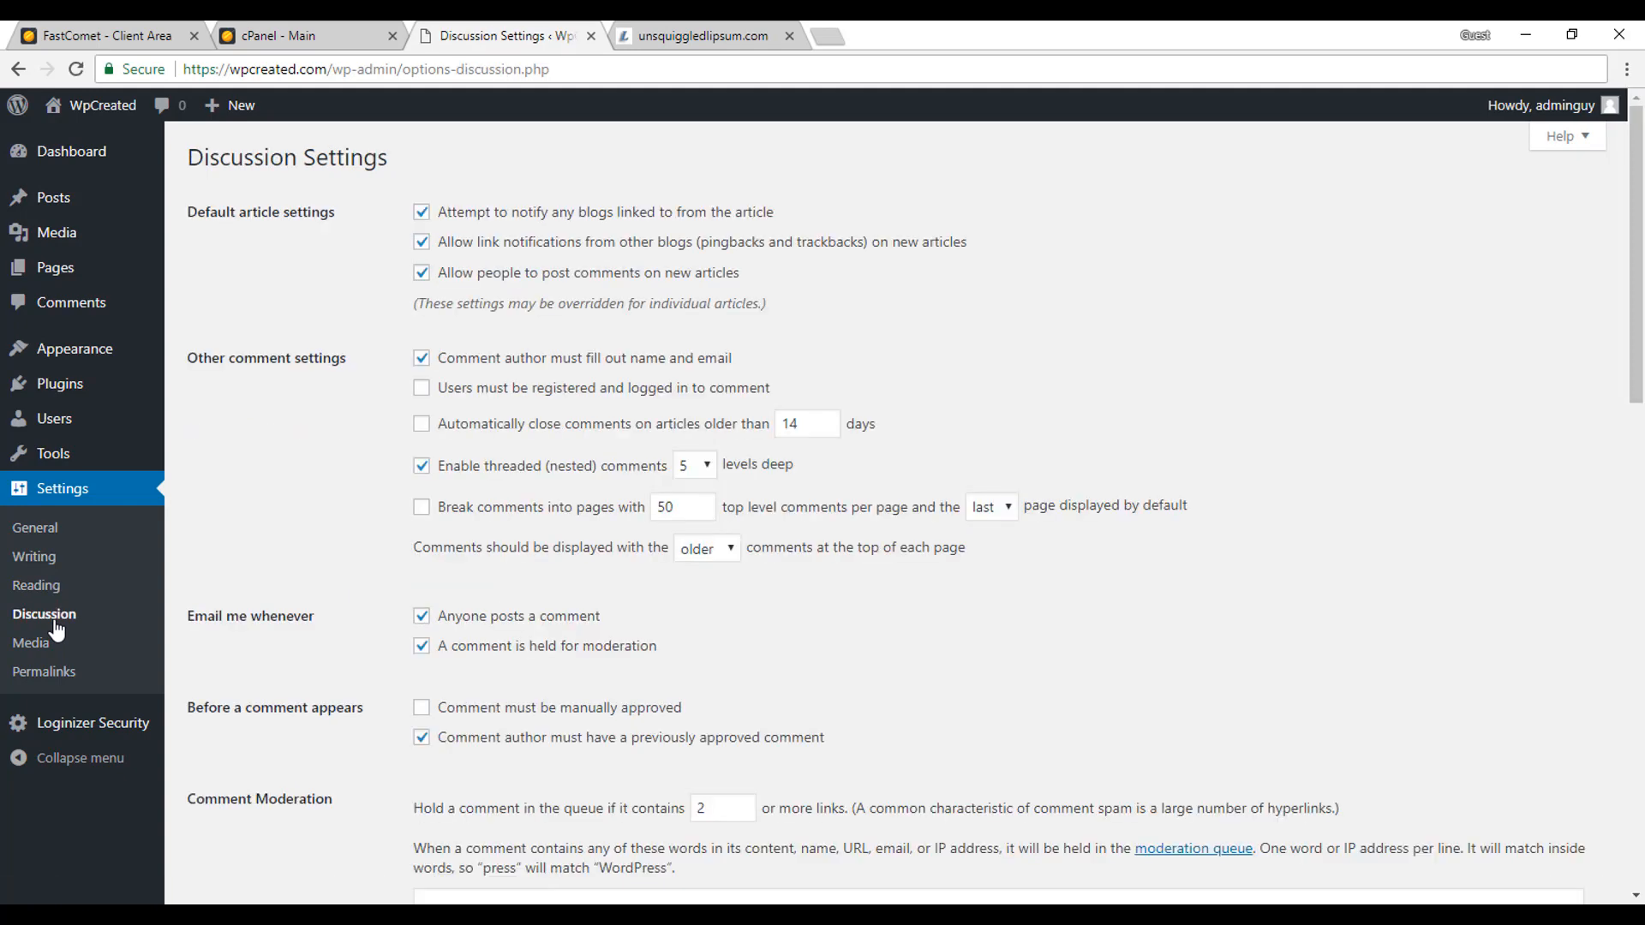
pyautogui.scroll(-2, 553, 450)
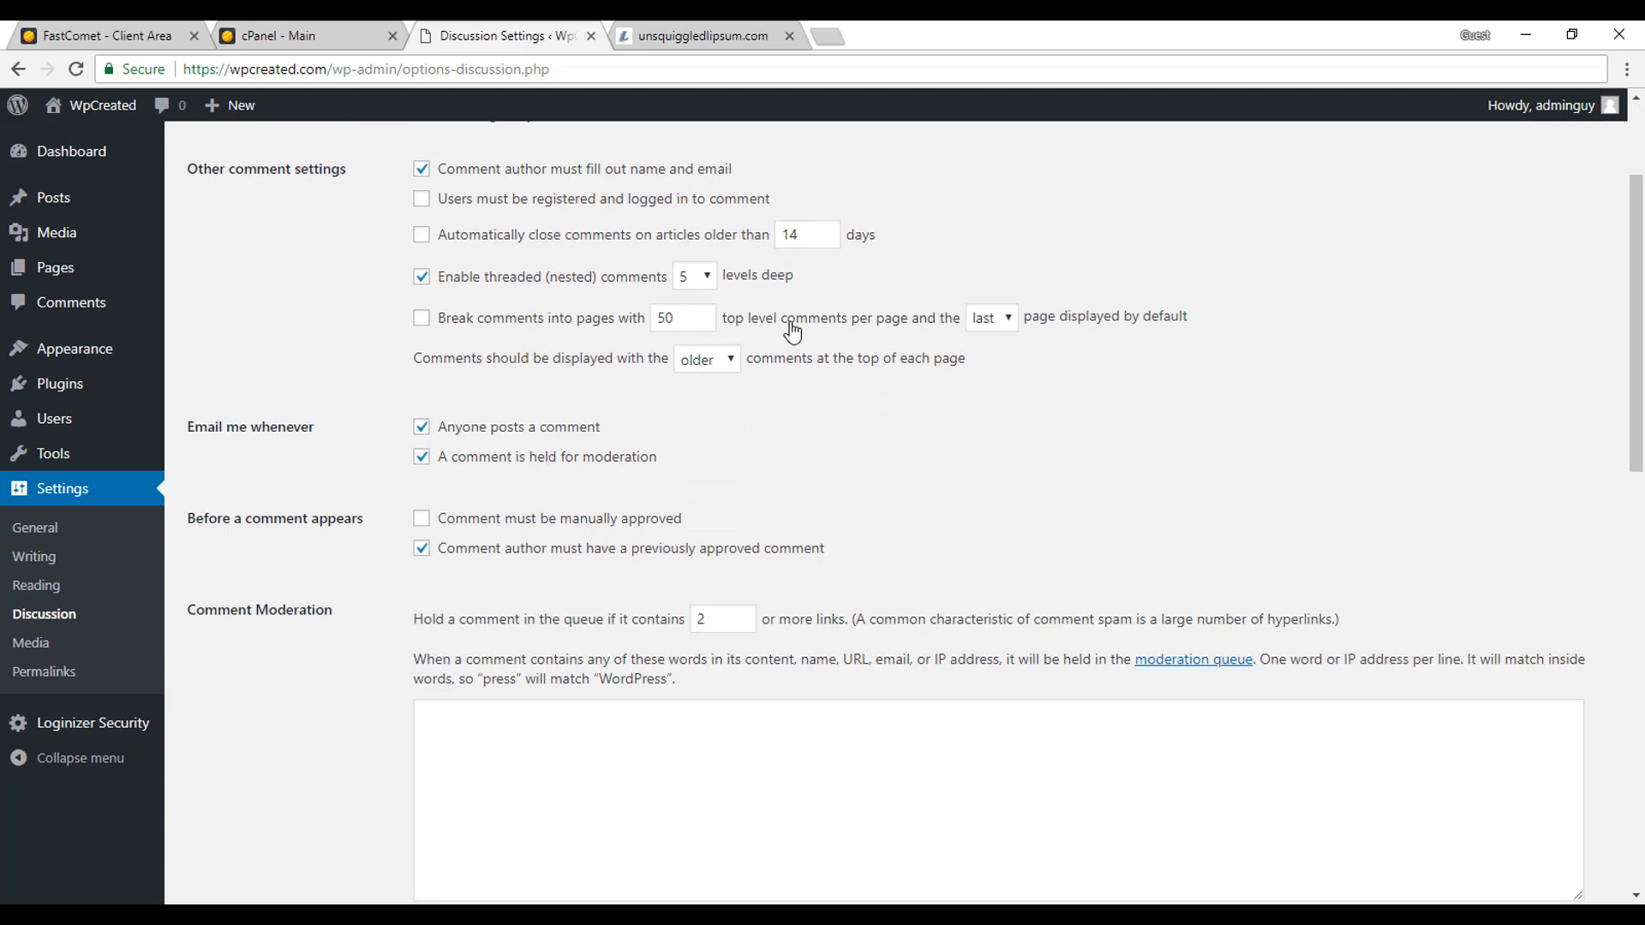
pyautogui.scroll(2, 786, 448)
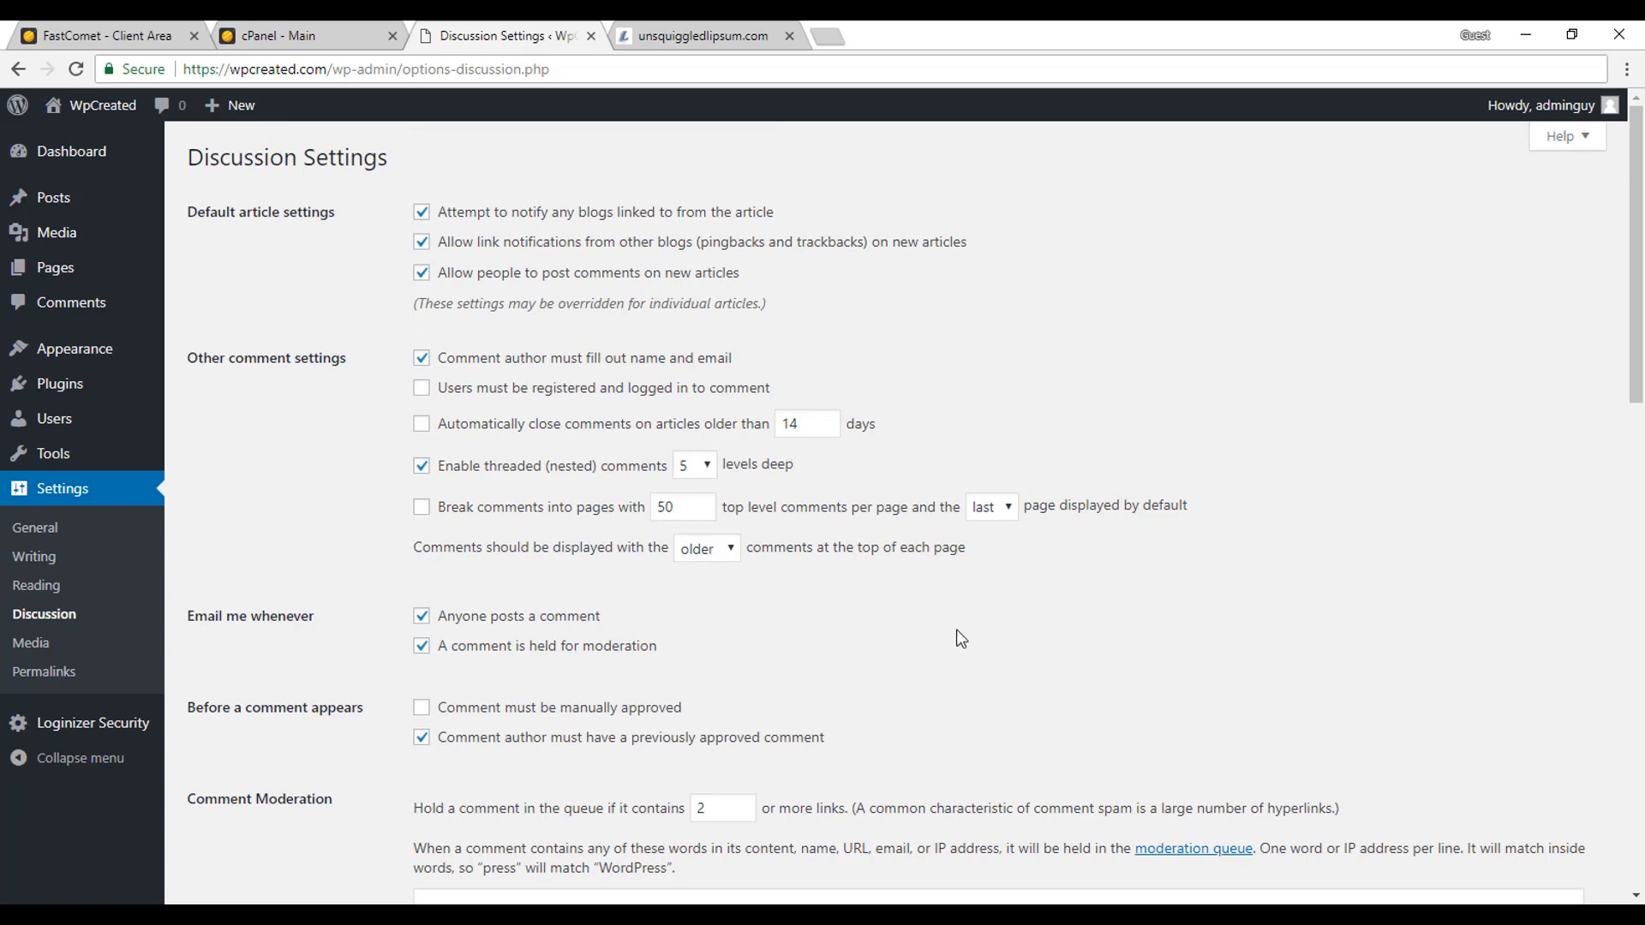
pyautogui.scroll(-5, 960, 632)
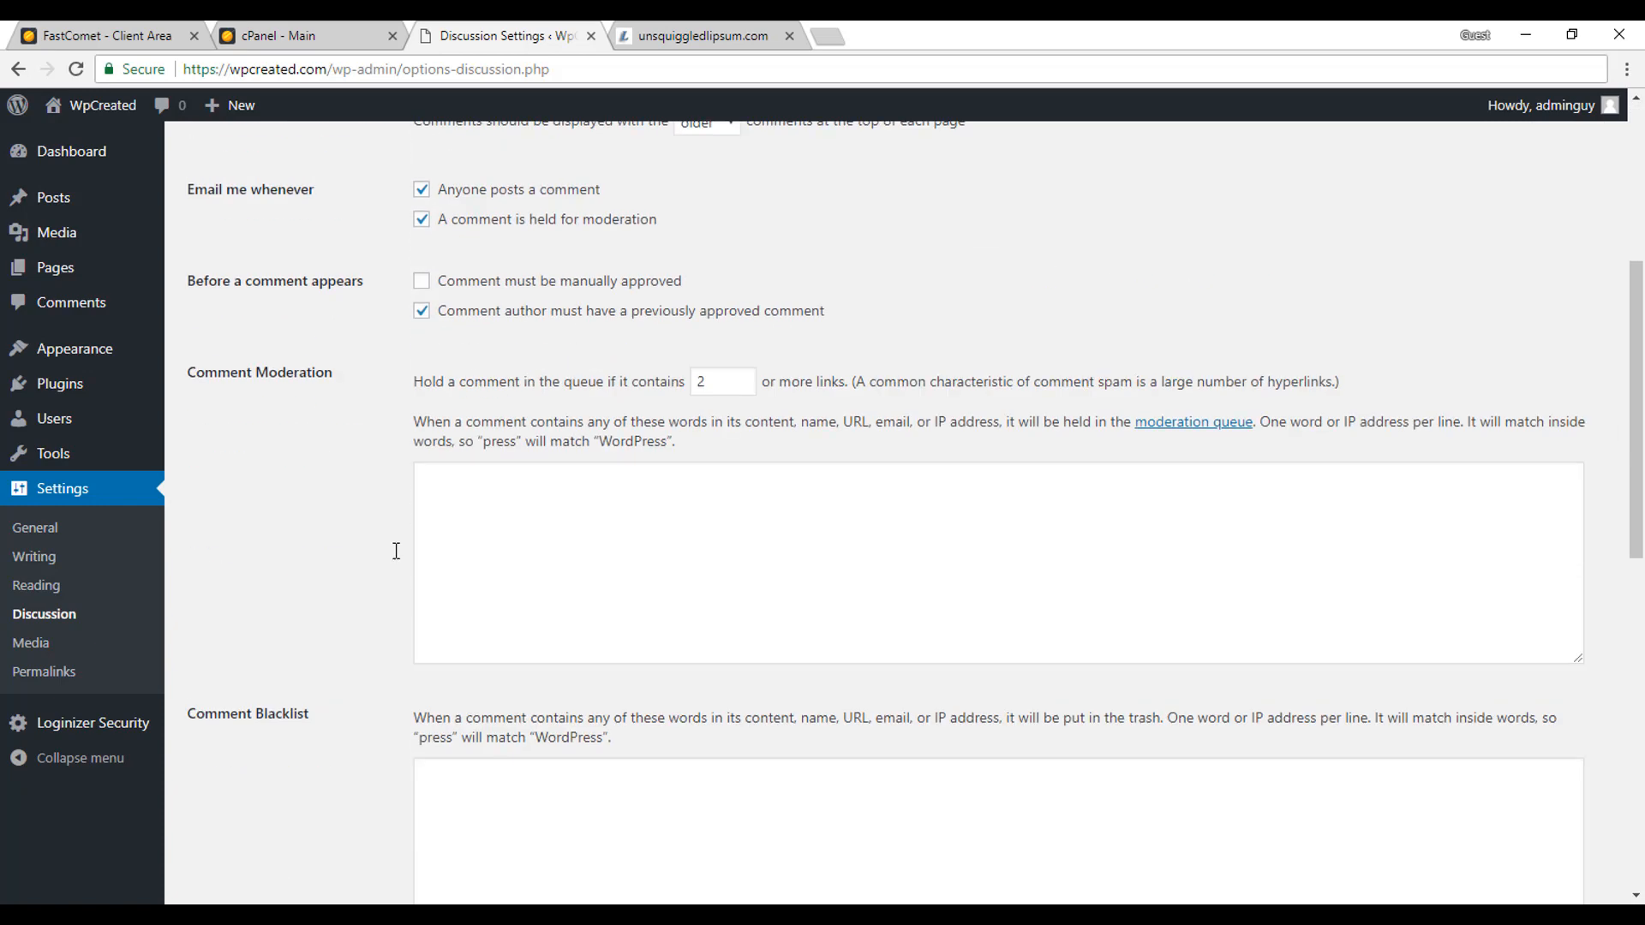
# Turn off organizing uploads into month- and year-based folders in the Media settings and save the change
pyautogui.click(46, 648)
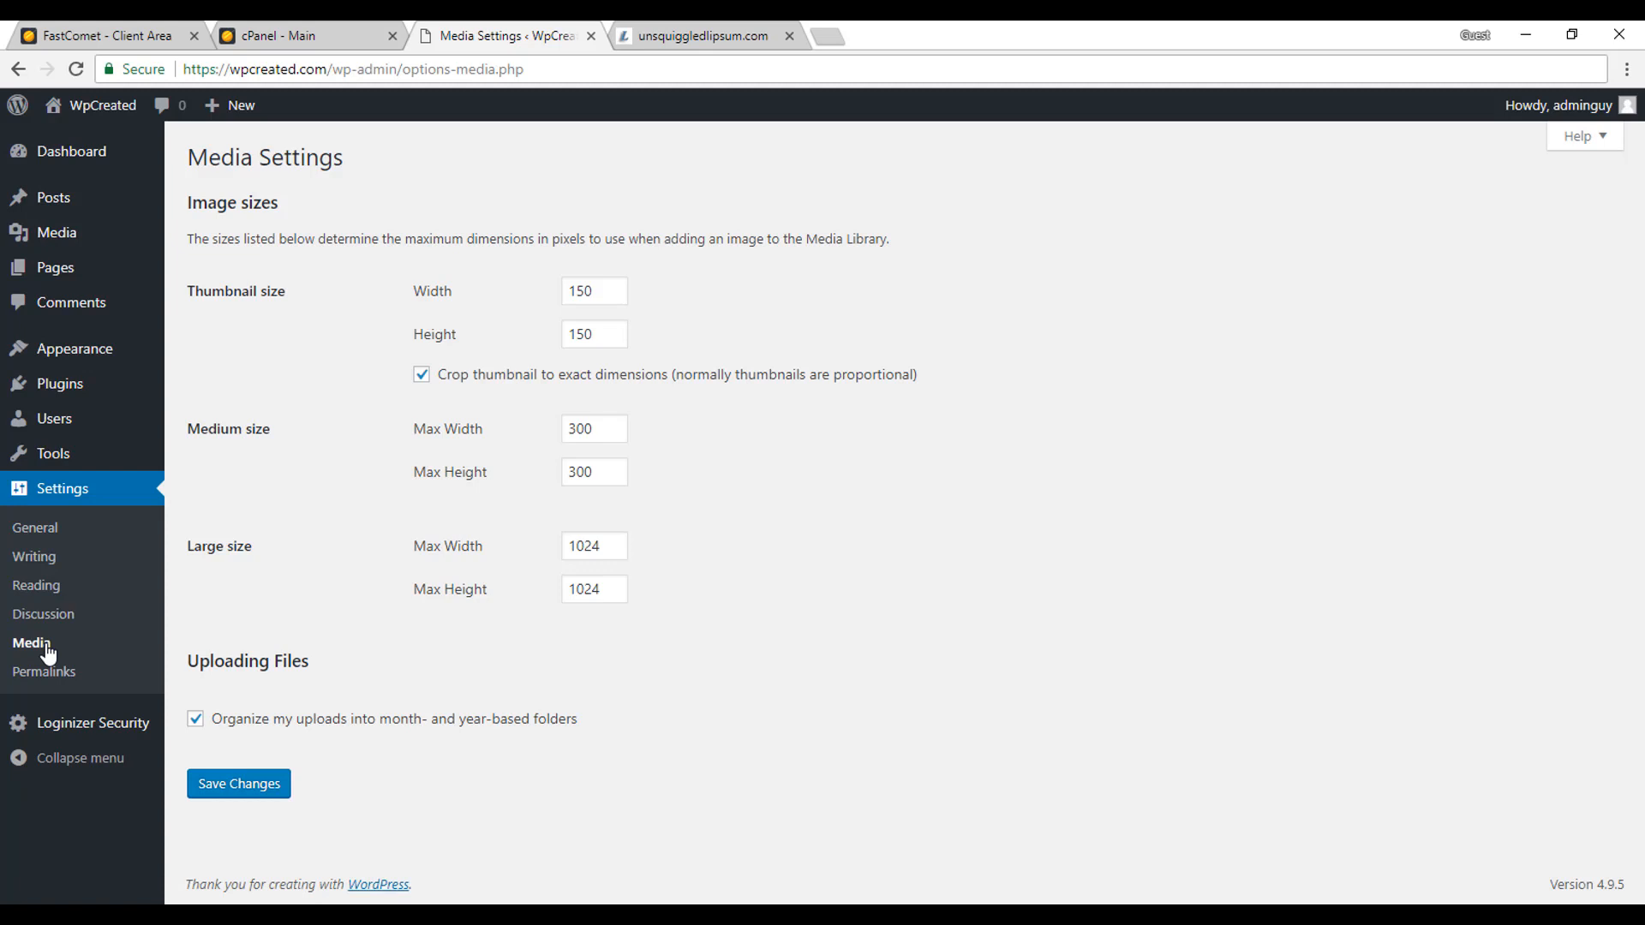
pyautogui.click(198, 721)
pyautogui.click(243, 790)
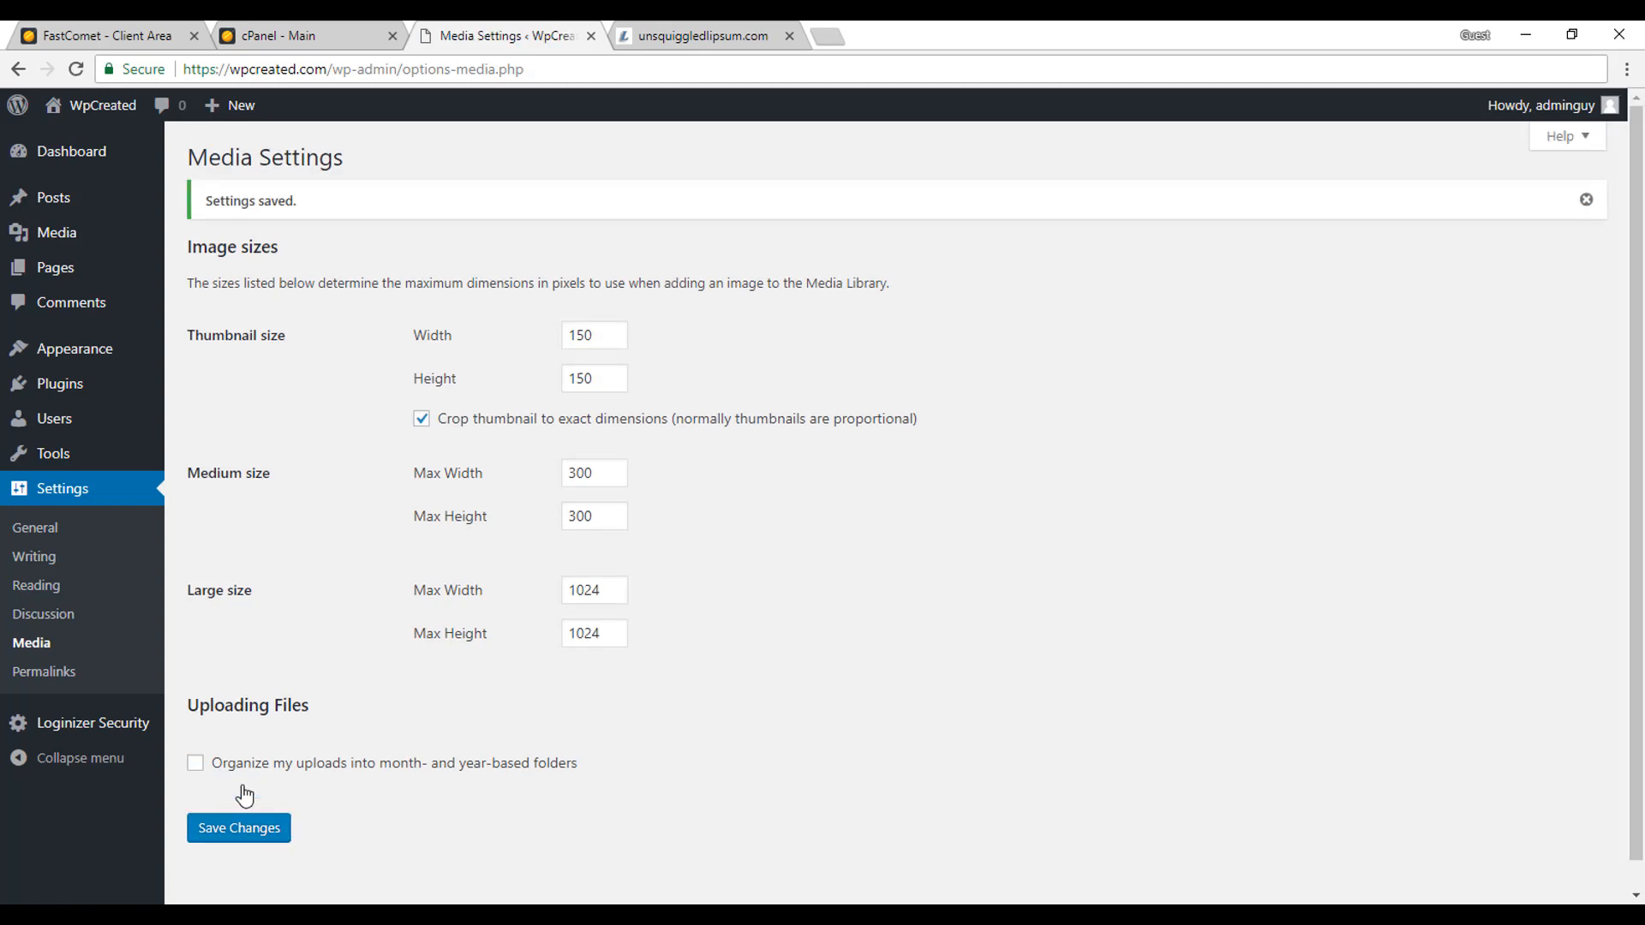
# Set the site's permalink structure to Post name and save the change
pyautogui.click(60, 682)
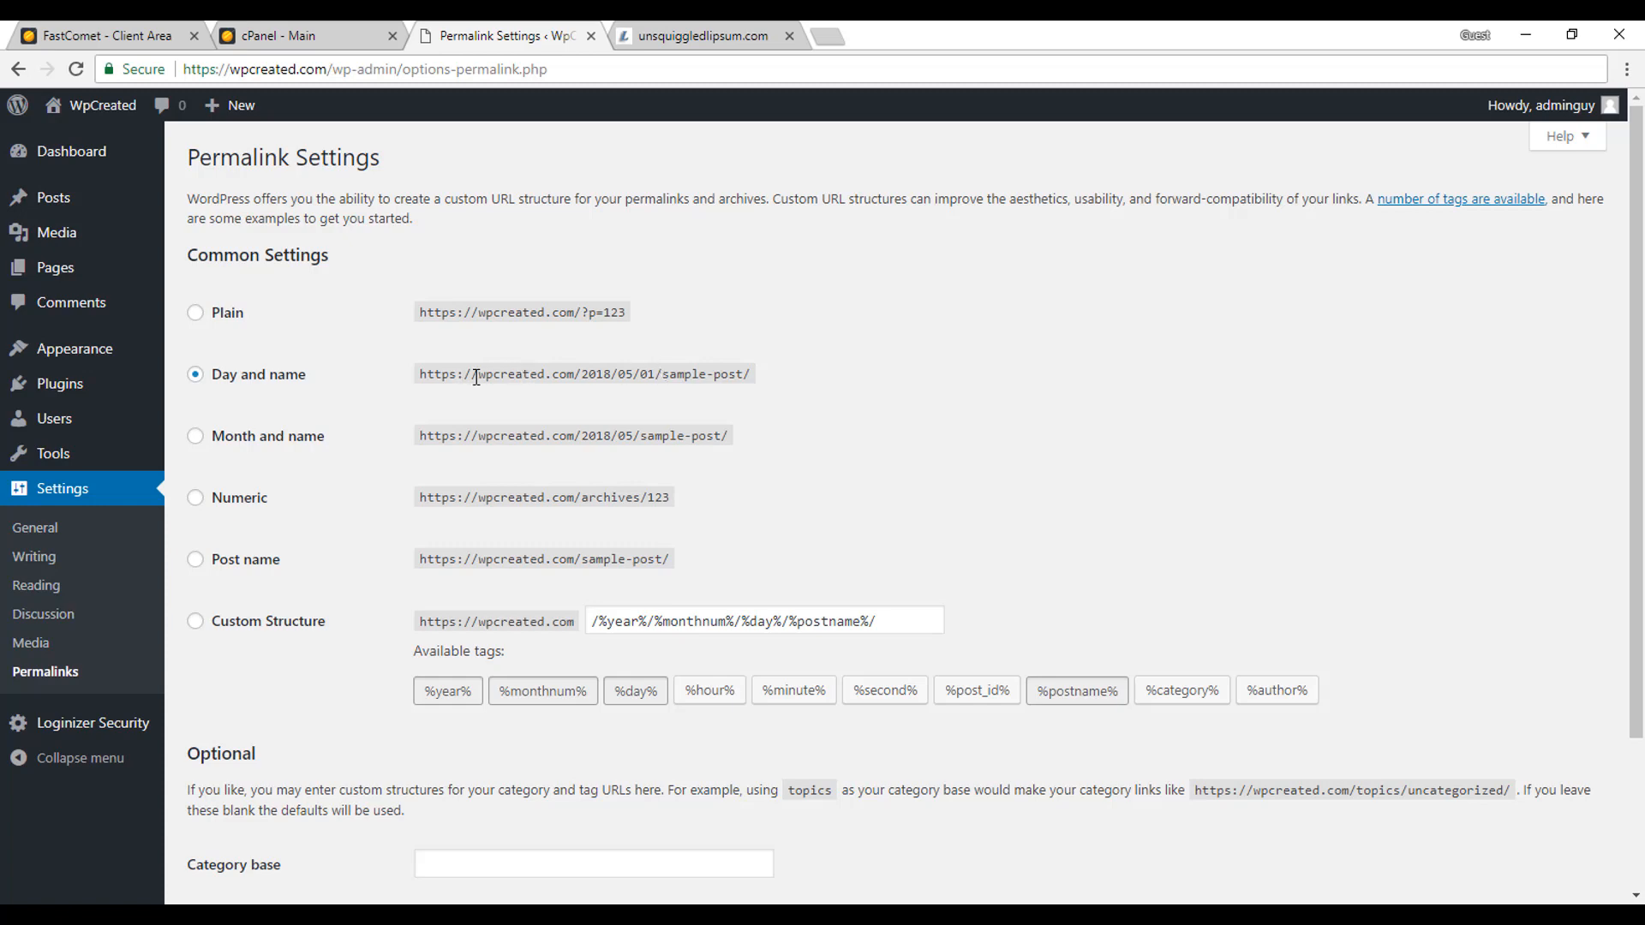
pyautogui.moveTo(458, 373); pyautogui.dragTo(722, 375)
pyautogui.click(782, 400)
pyautogui.click(196, 565)
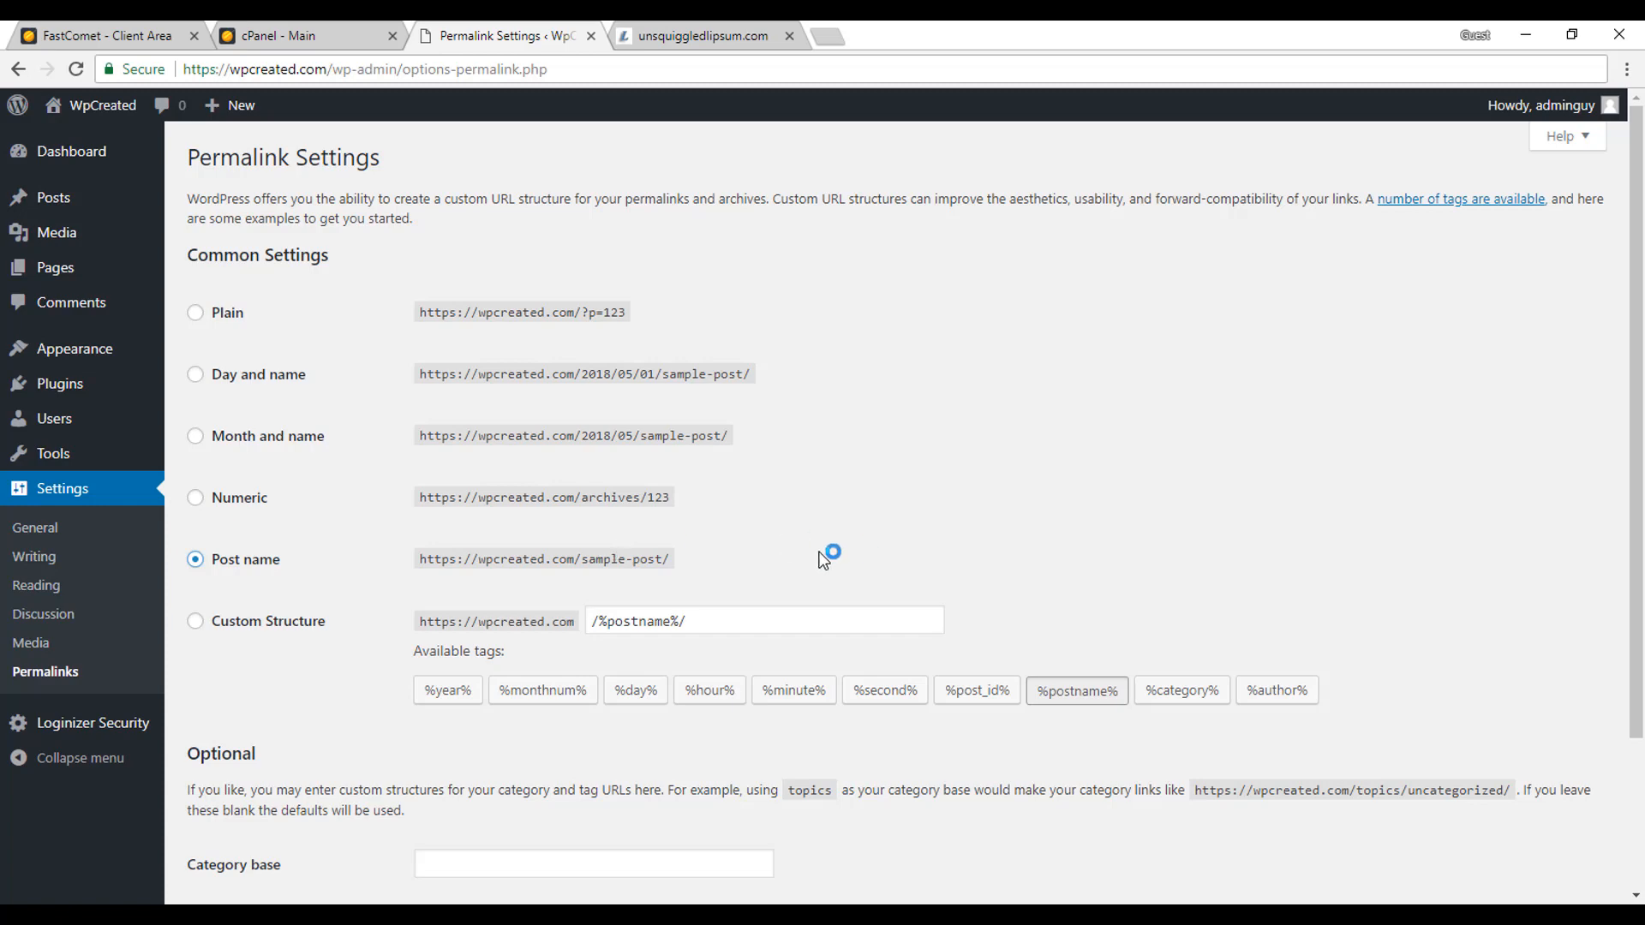
pyautogui.scroll(-3, 786, 468)
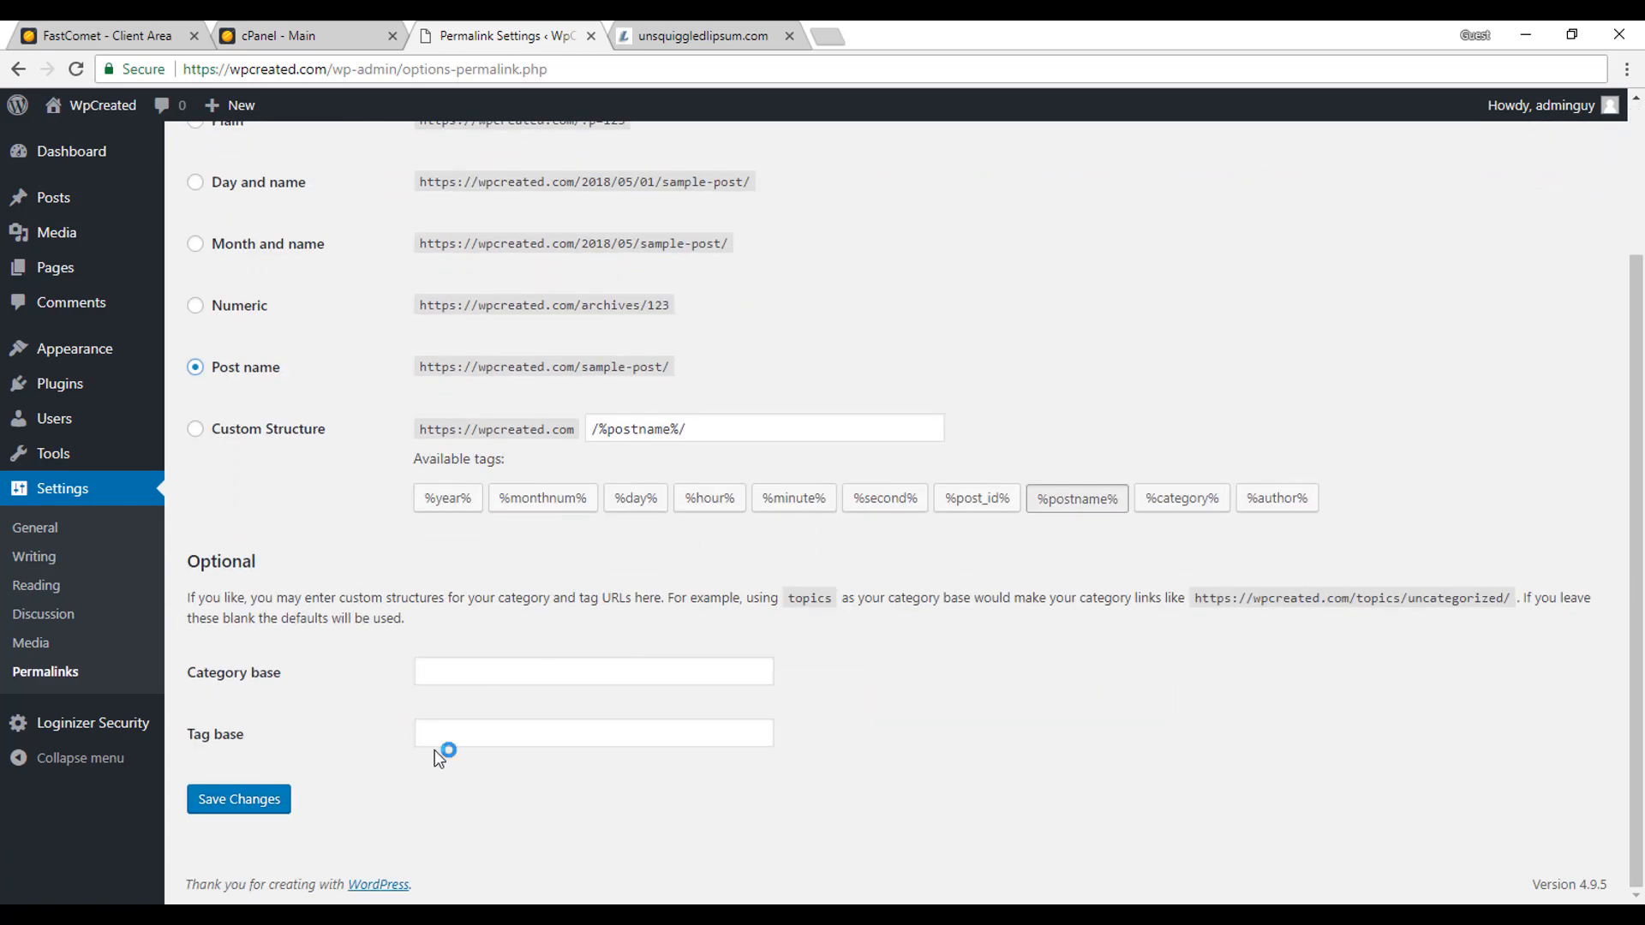
pyautogui.click(283, 818)
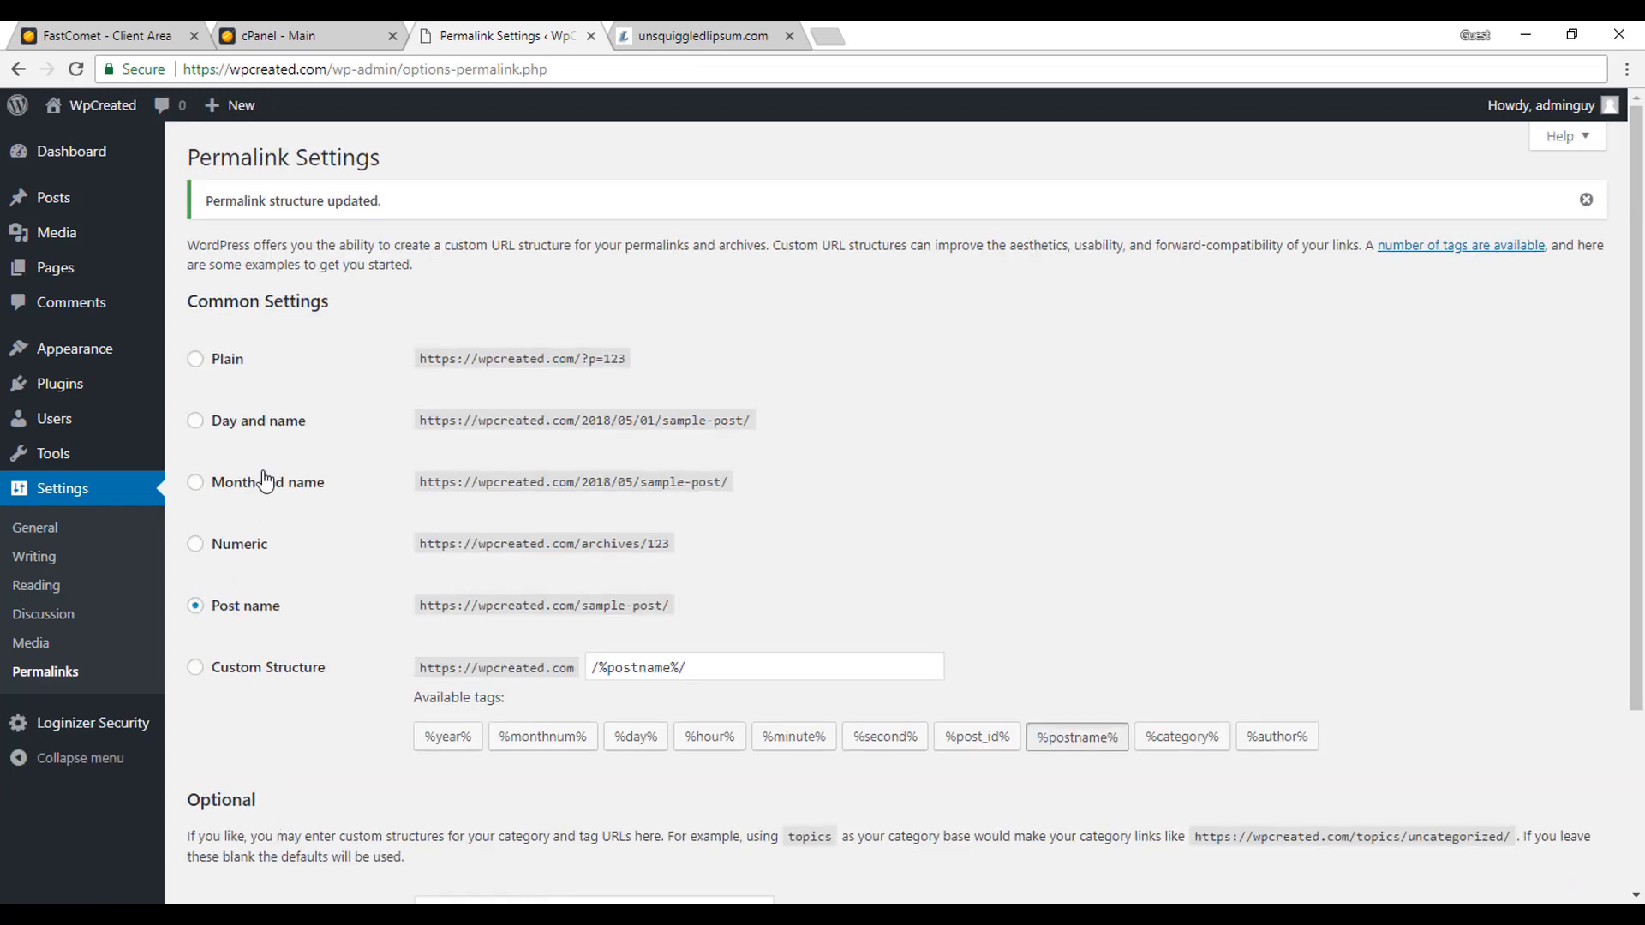
# View the installed themes, and examine the live site's front page down to the footer in a new browser tab
pyautogui.click(75, 365)
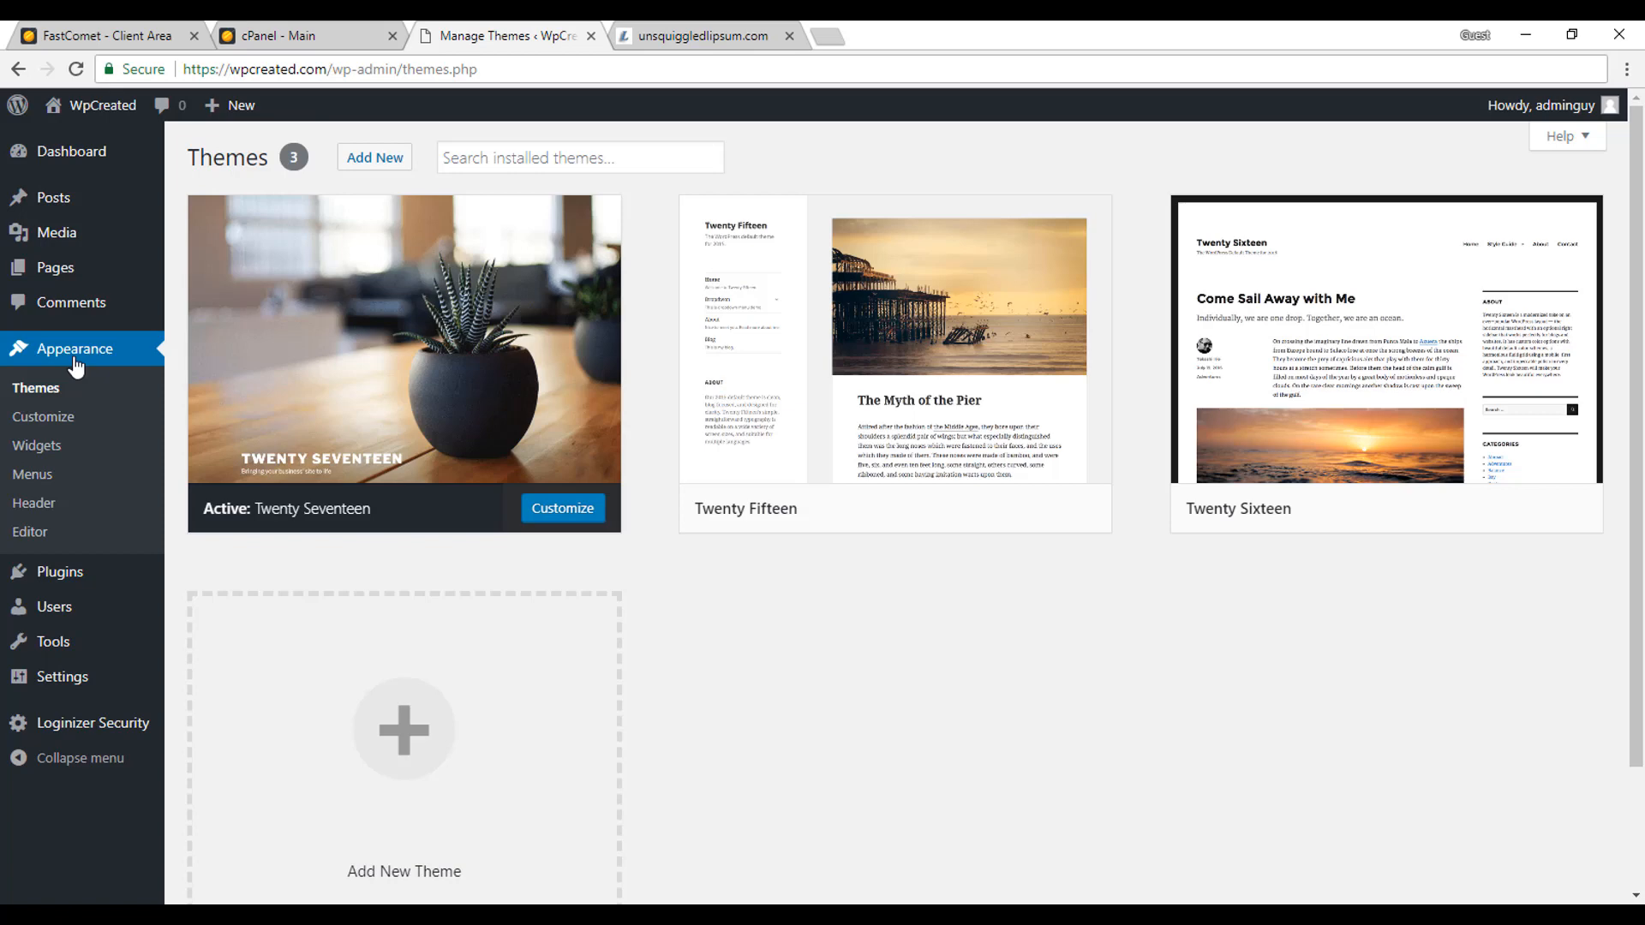
pyautogui.moveTo(417, 477)
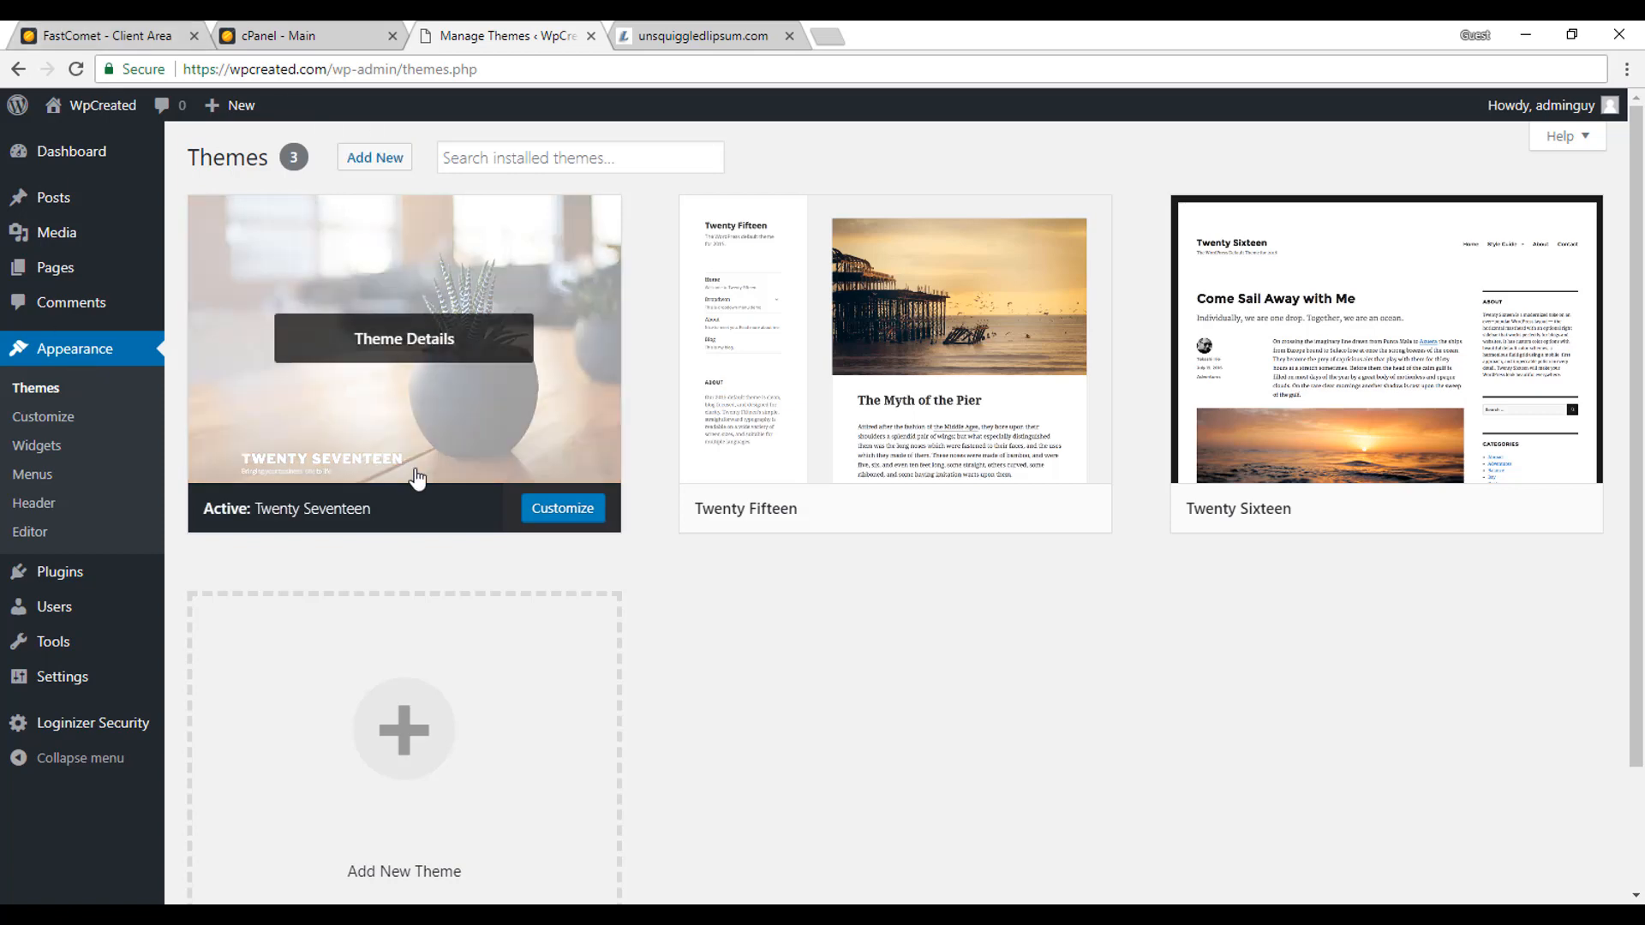
pyautogui.moveTo(106, 124)
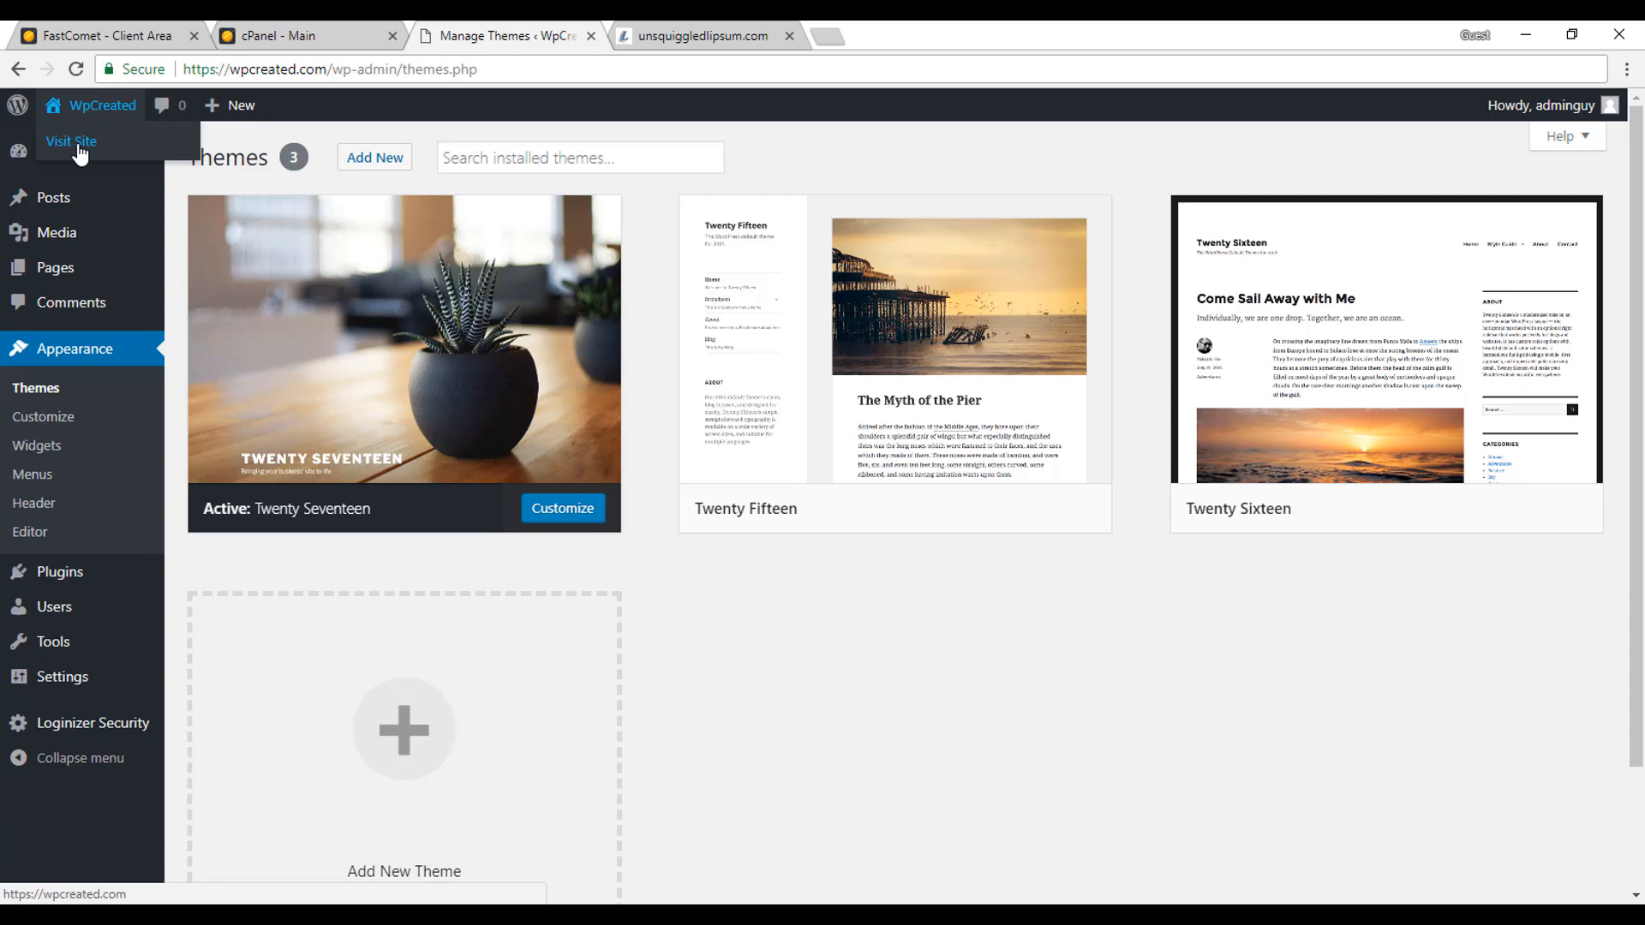
pyautogui.rightClick(80, 153)
pyautogui.click(103, 161)
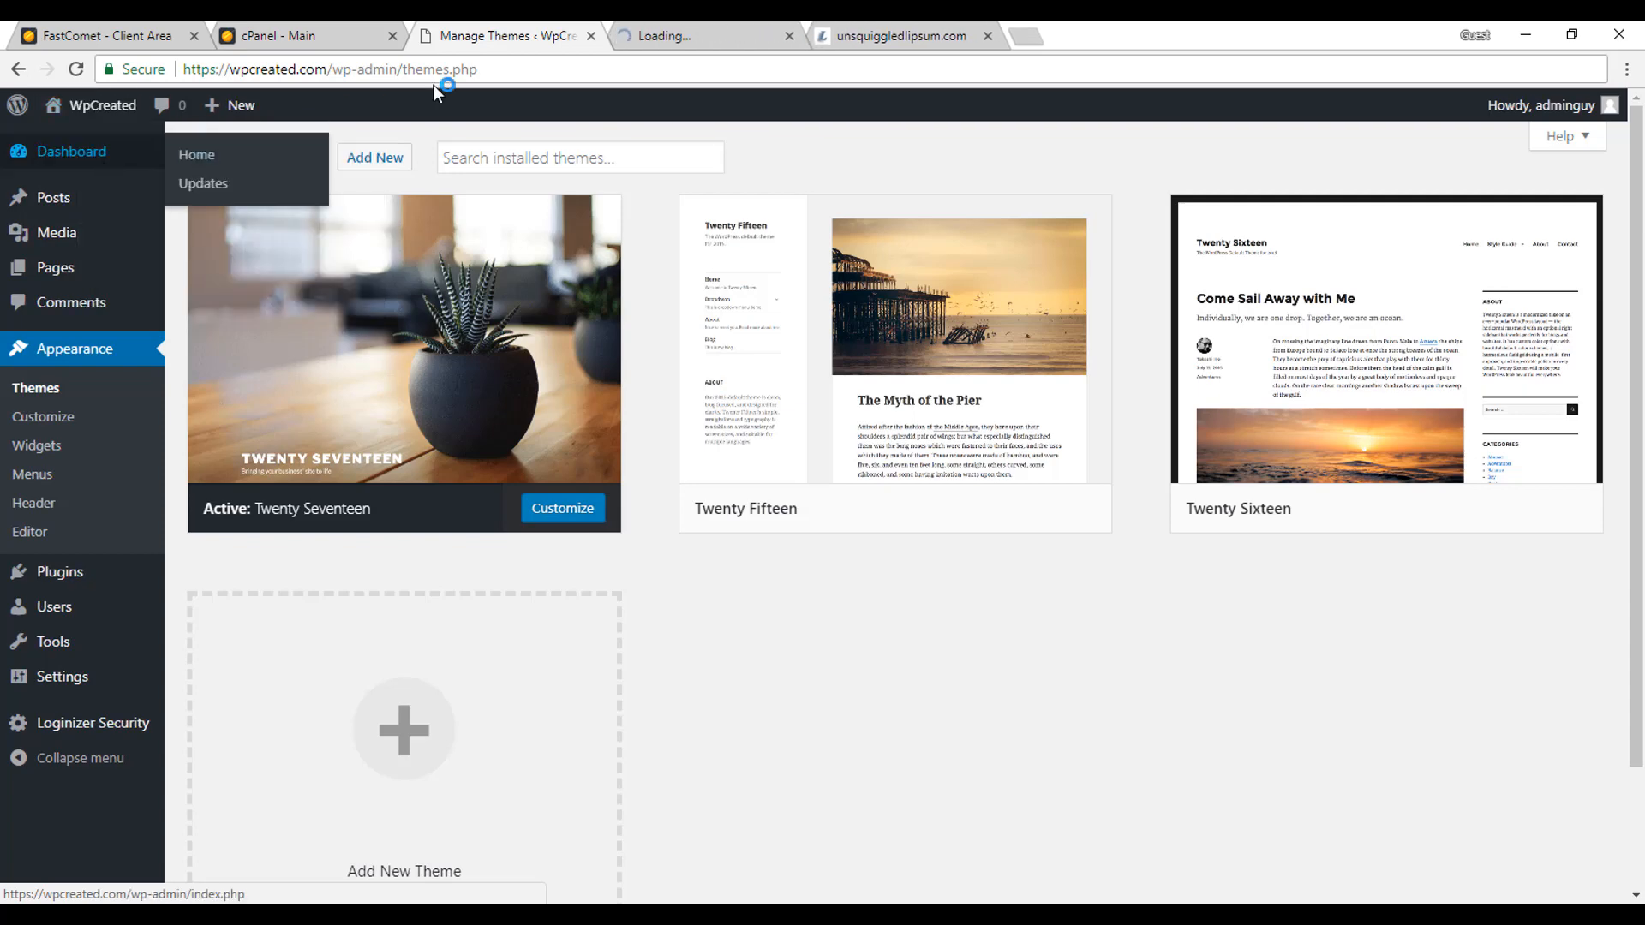
pyautogui.click(698, 25)
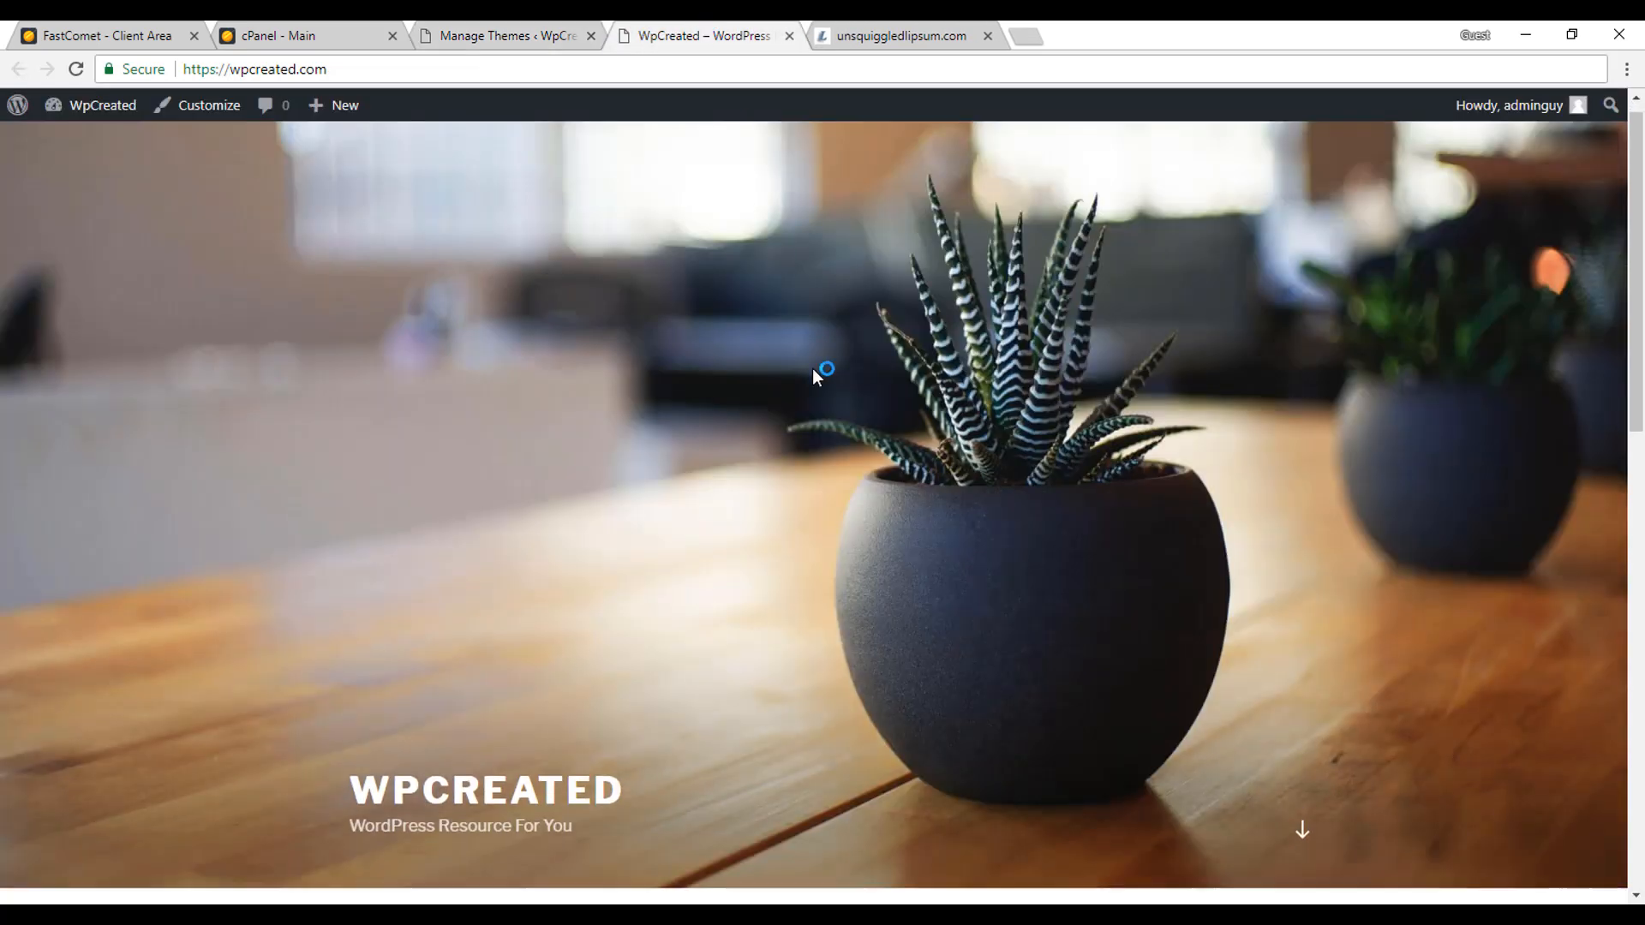
pyautogui.scroll(-10, 812, 369)
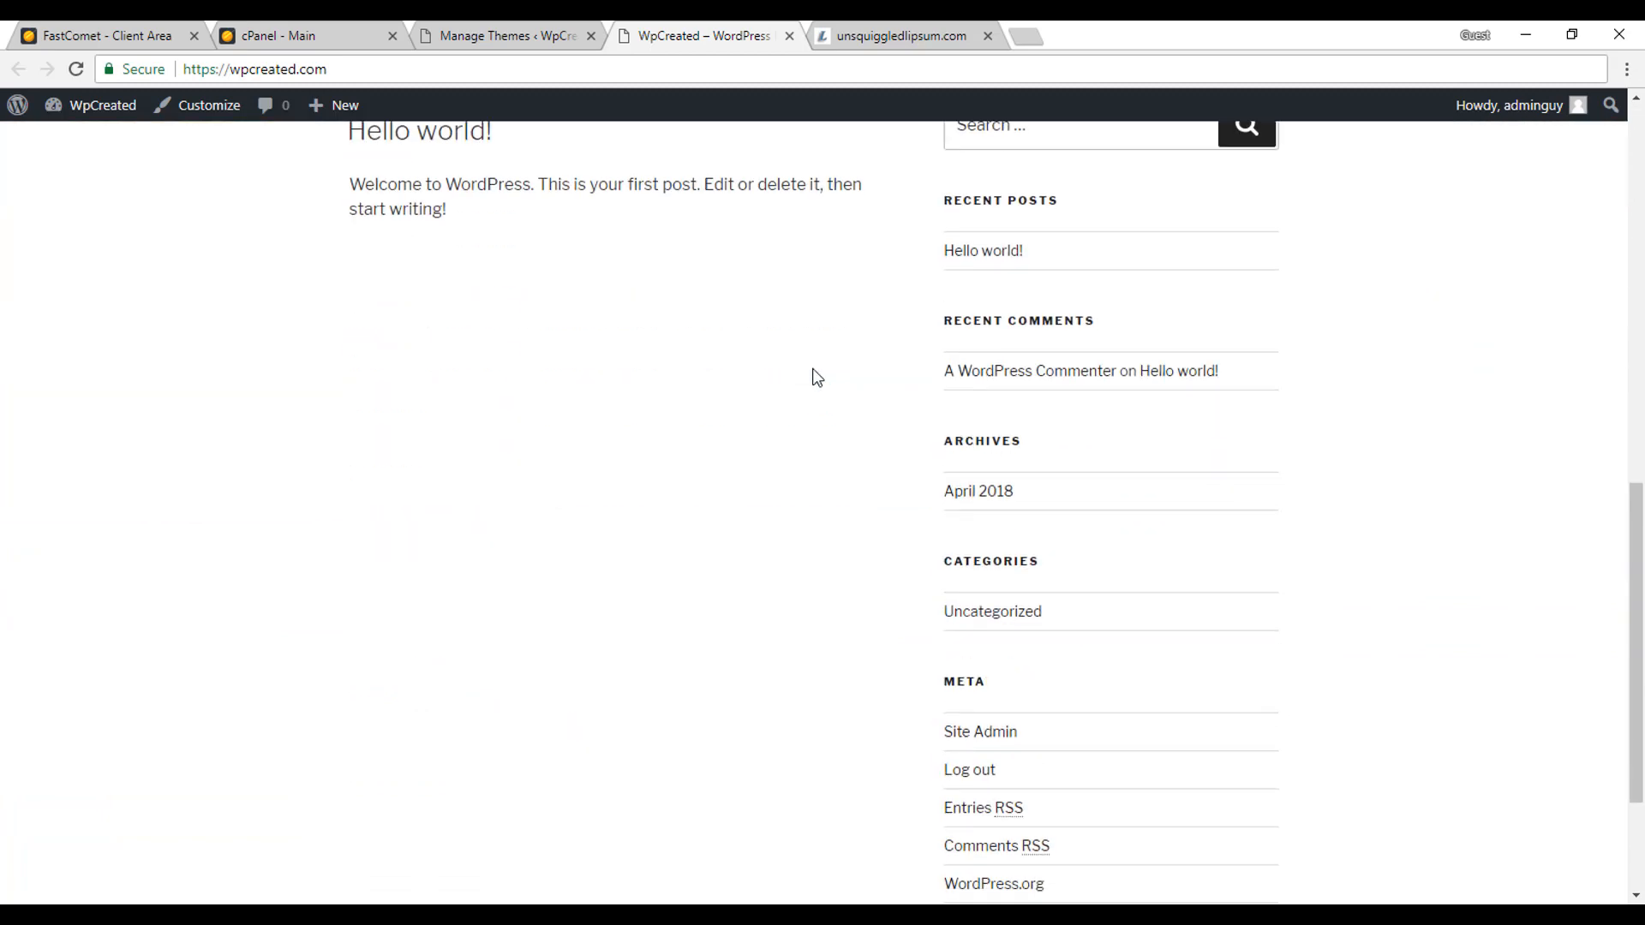
pyautogui.scroll(-3, 815, 377)
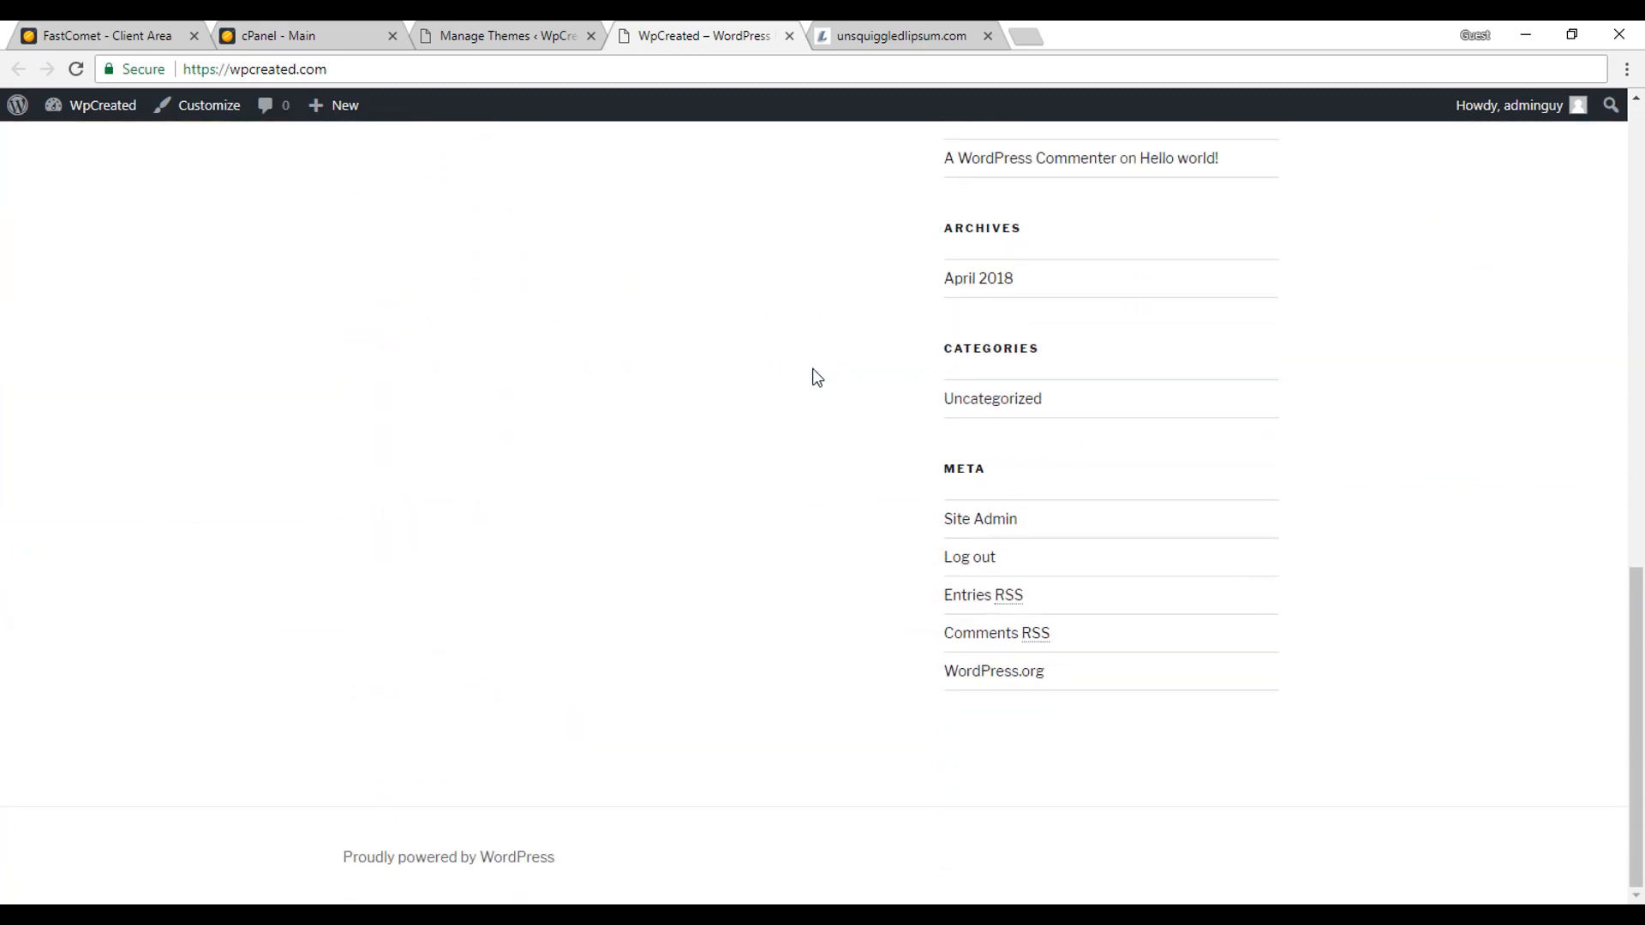
pyautogui.scroll(13, 814, 377)
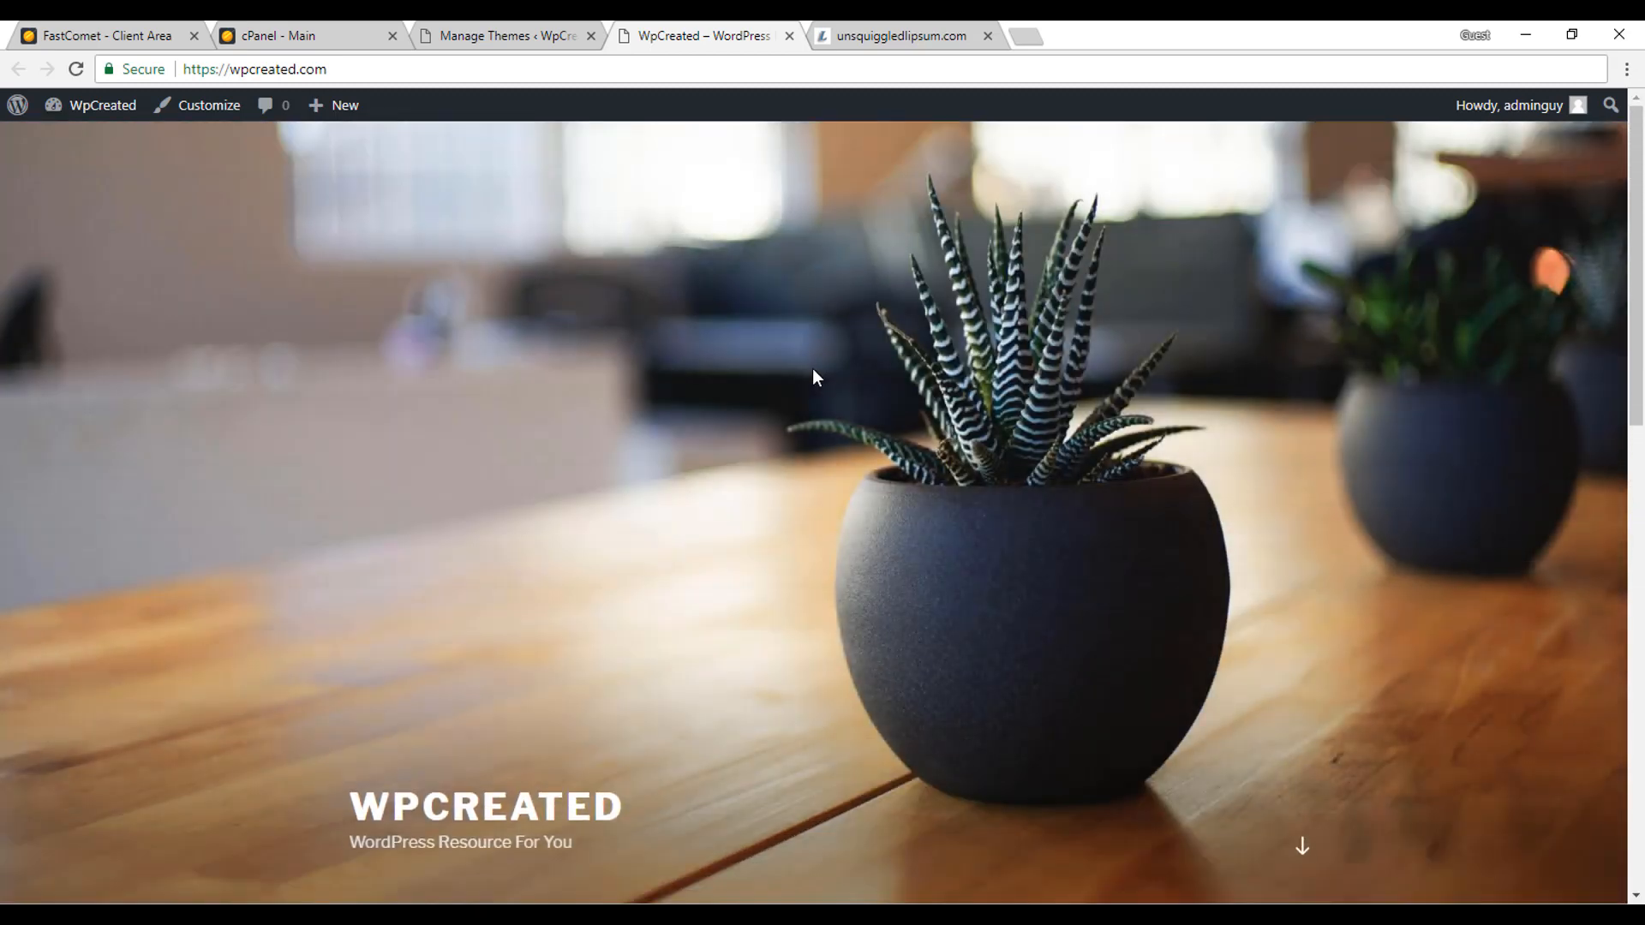
# Go back to the installed themes page, open the add-theme catalogue and browse its Featured themes
pyautogui.scroll(-5, 812, 369)
pyautogui.click(514, 36)
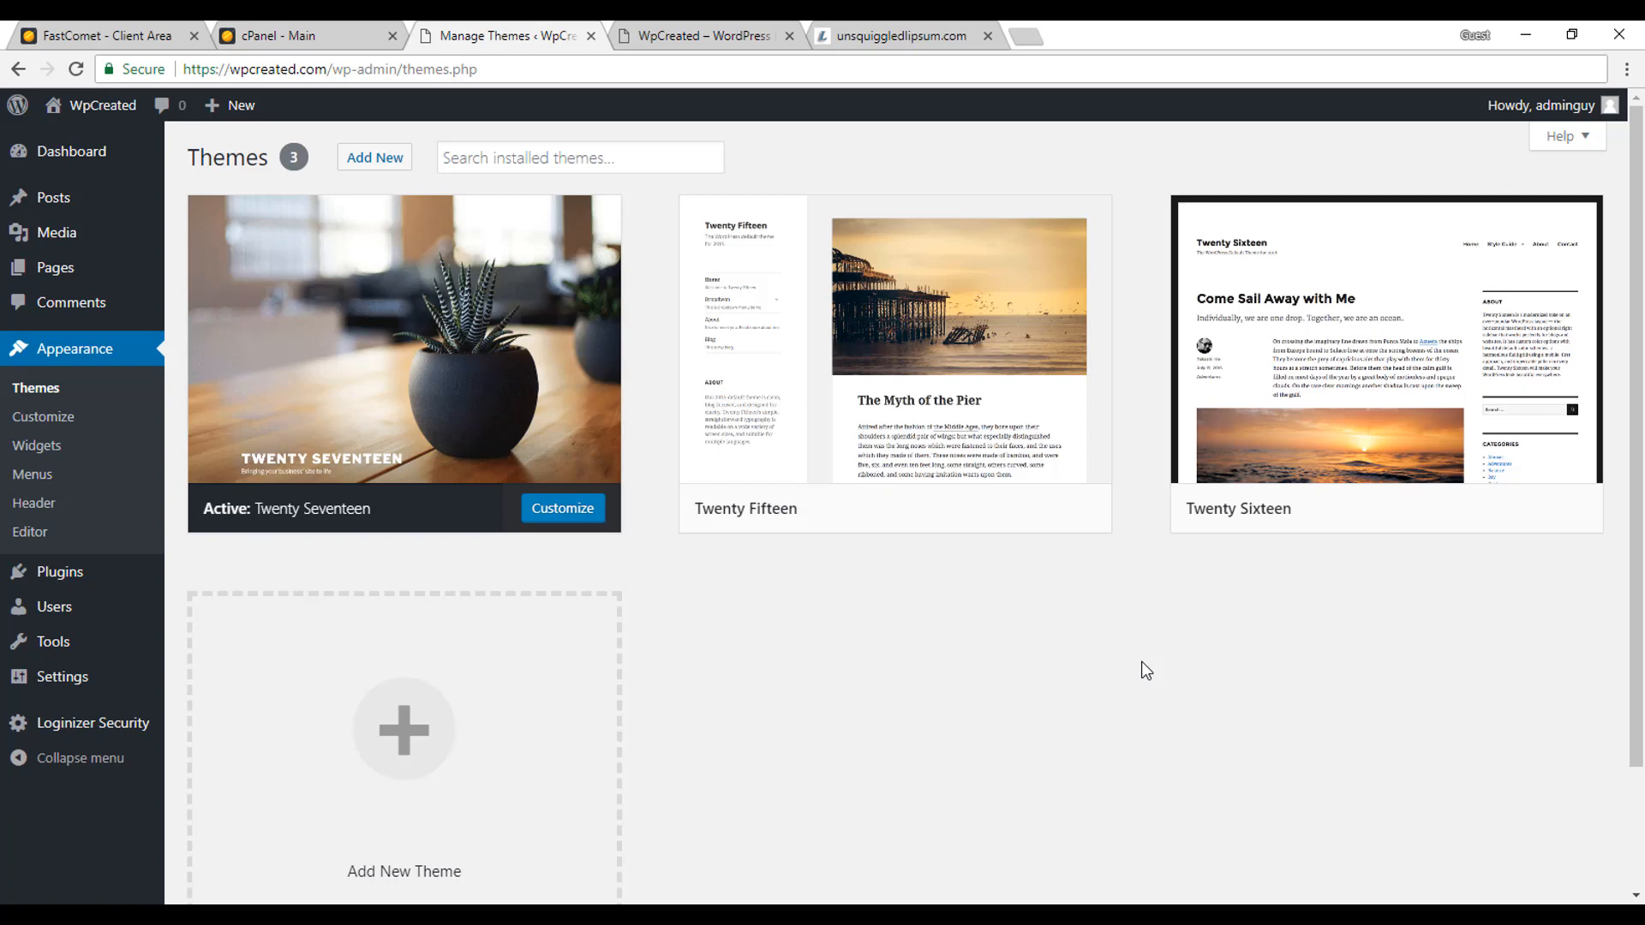
pyautogui.scroll(-3, 1117, 632)
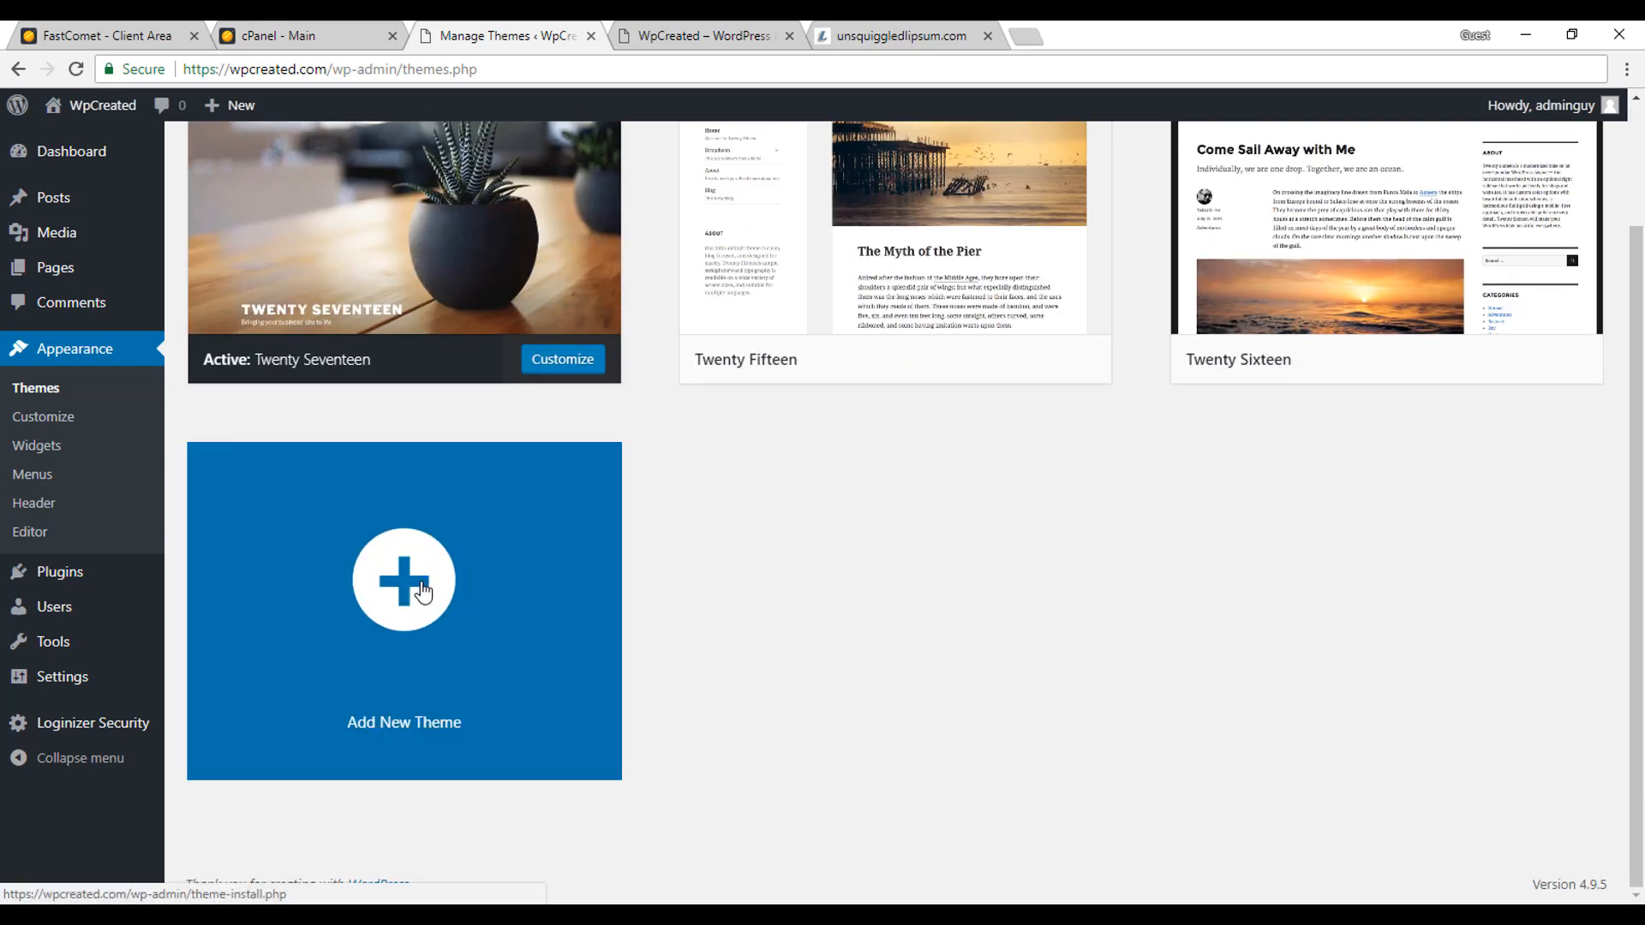
pyautogui.click(421, 583)
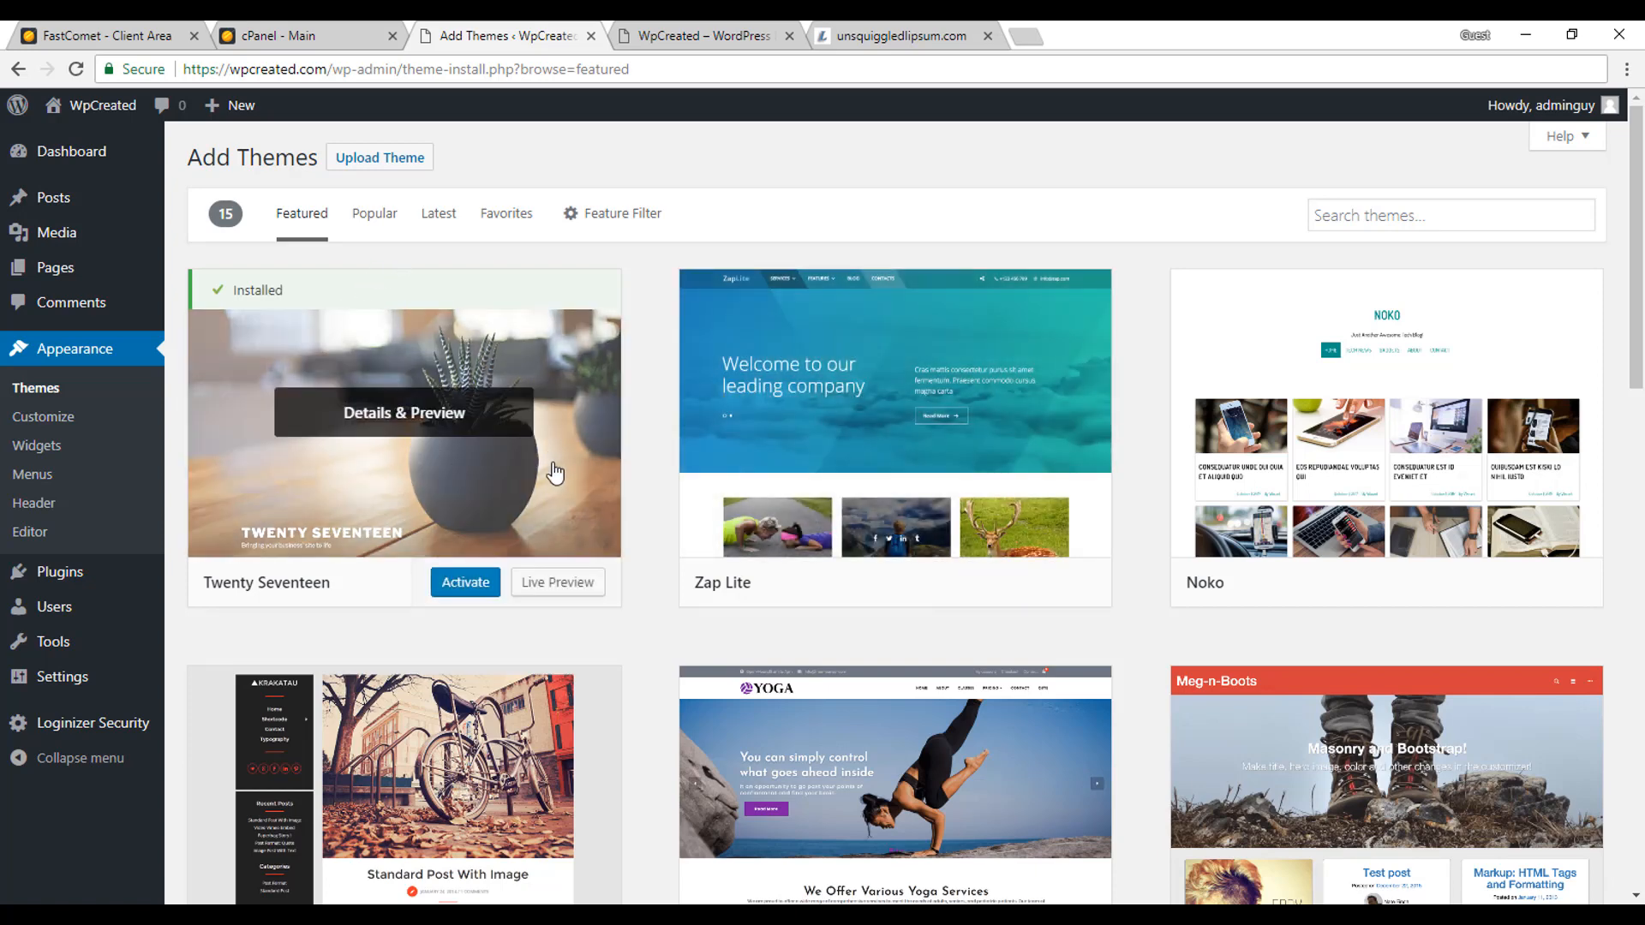
pyautogui.scroll(-2, 551, 470)
pyautogui.scroll(-6, 554, 466)
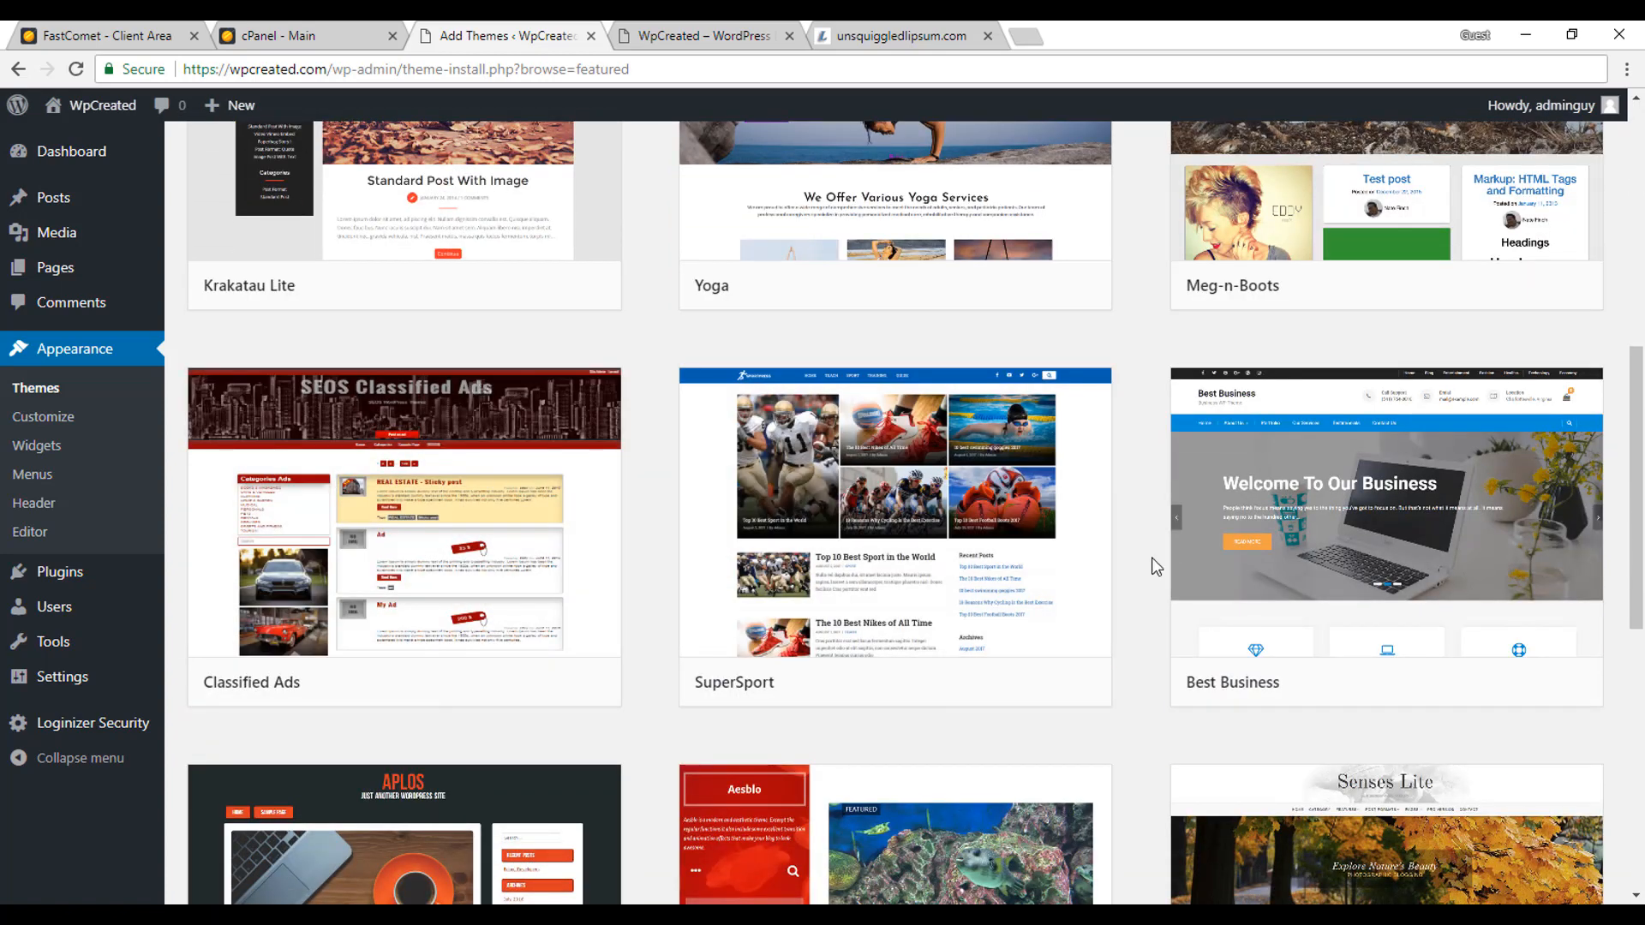
pyautogui.scroll(8, 1156, 566)
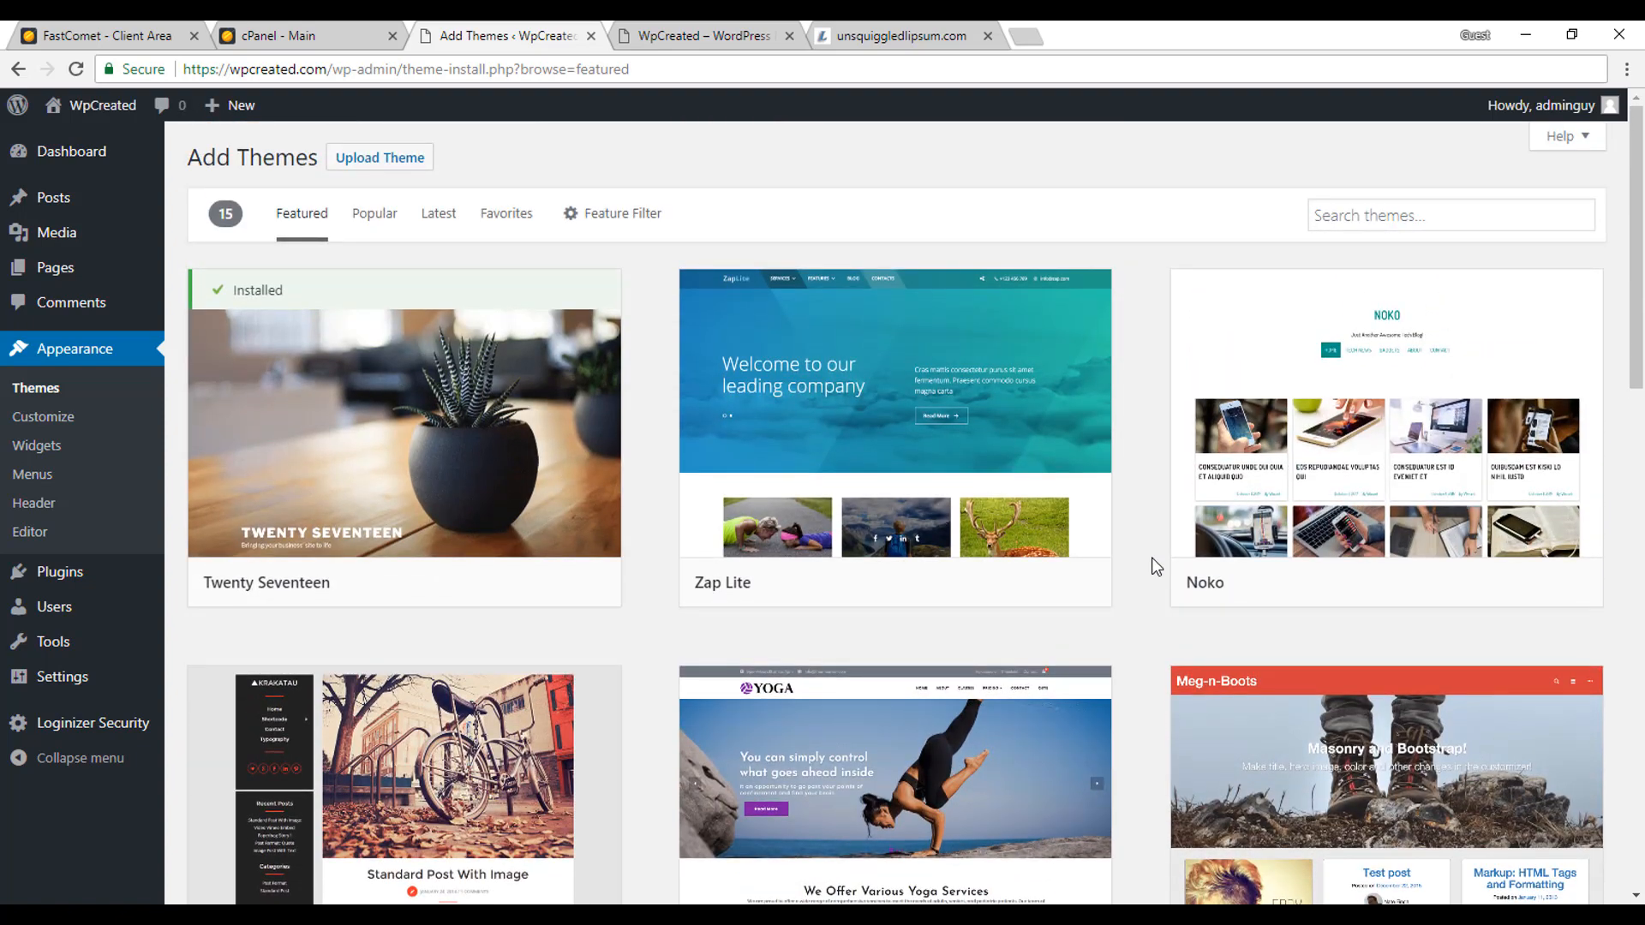
# Browse the Popular themes in the catalogue as far as the row with the Sydney theme
pyautogui.click(386, 224)
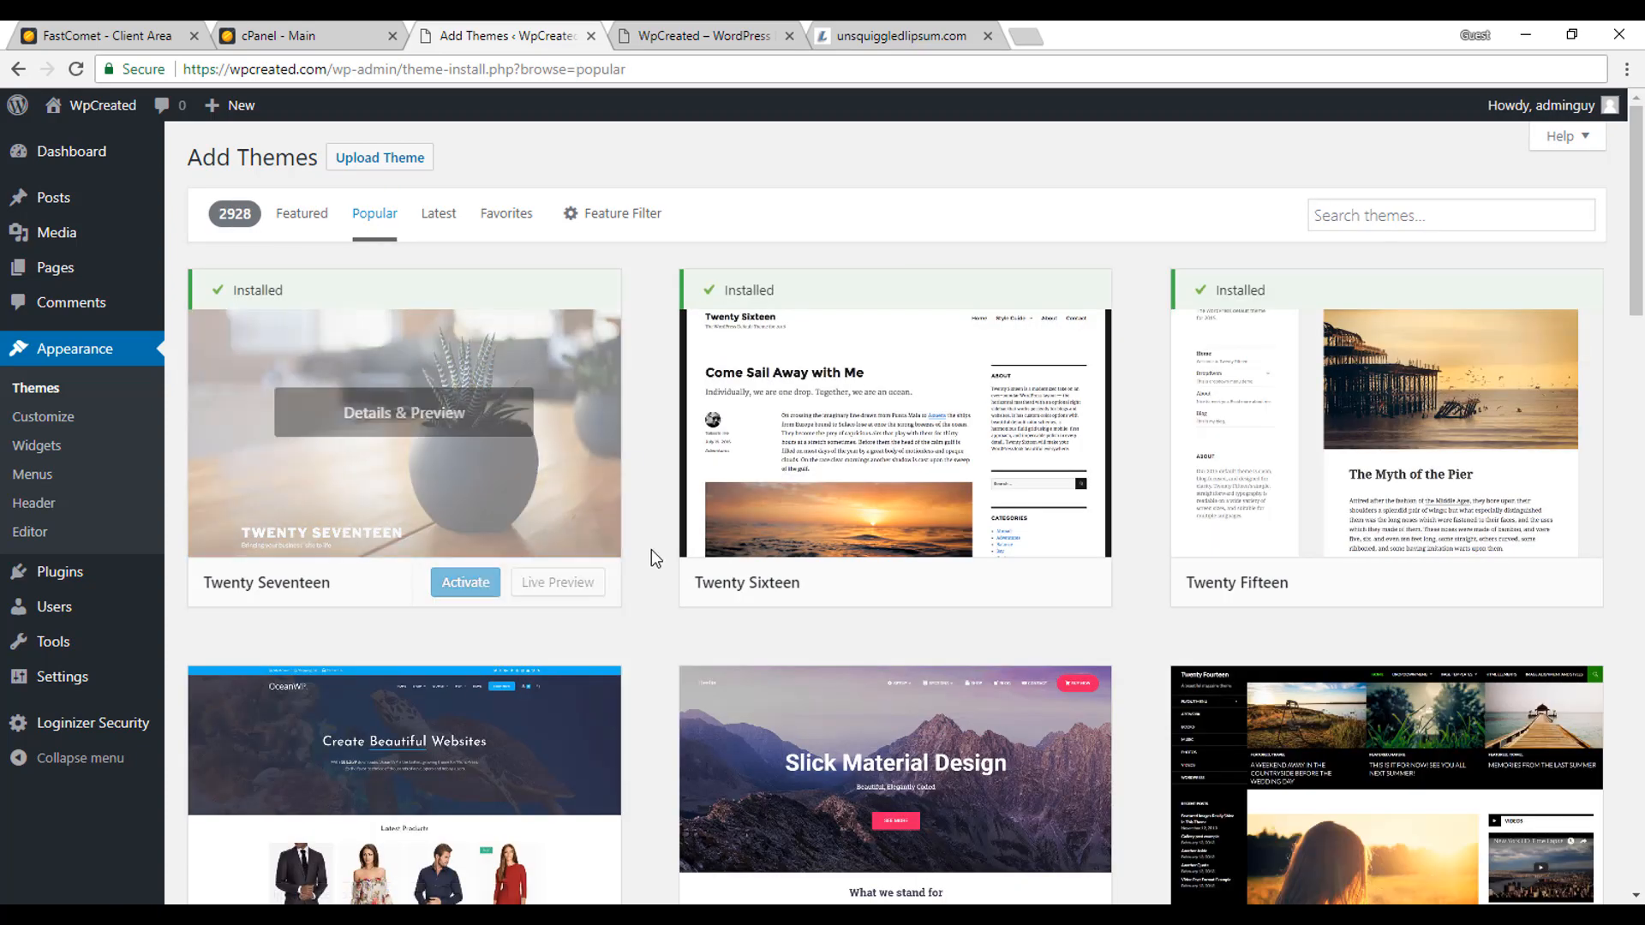
pyautogui.scroll(-2, 651, 548)
pyautogui.scroll(-2, 651, 550)
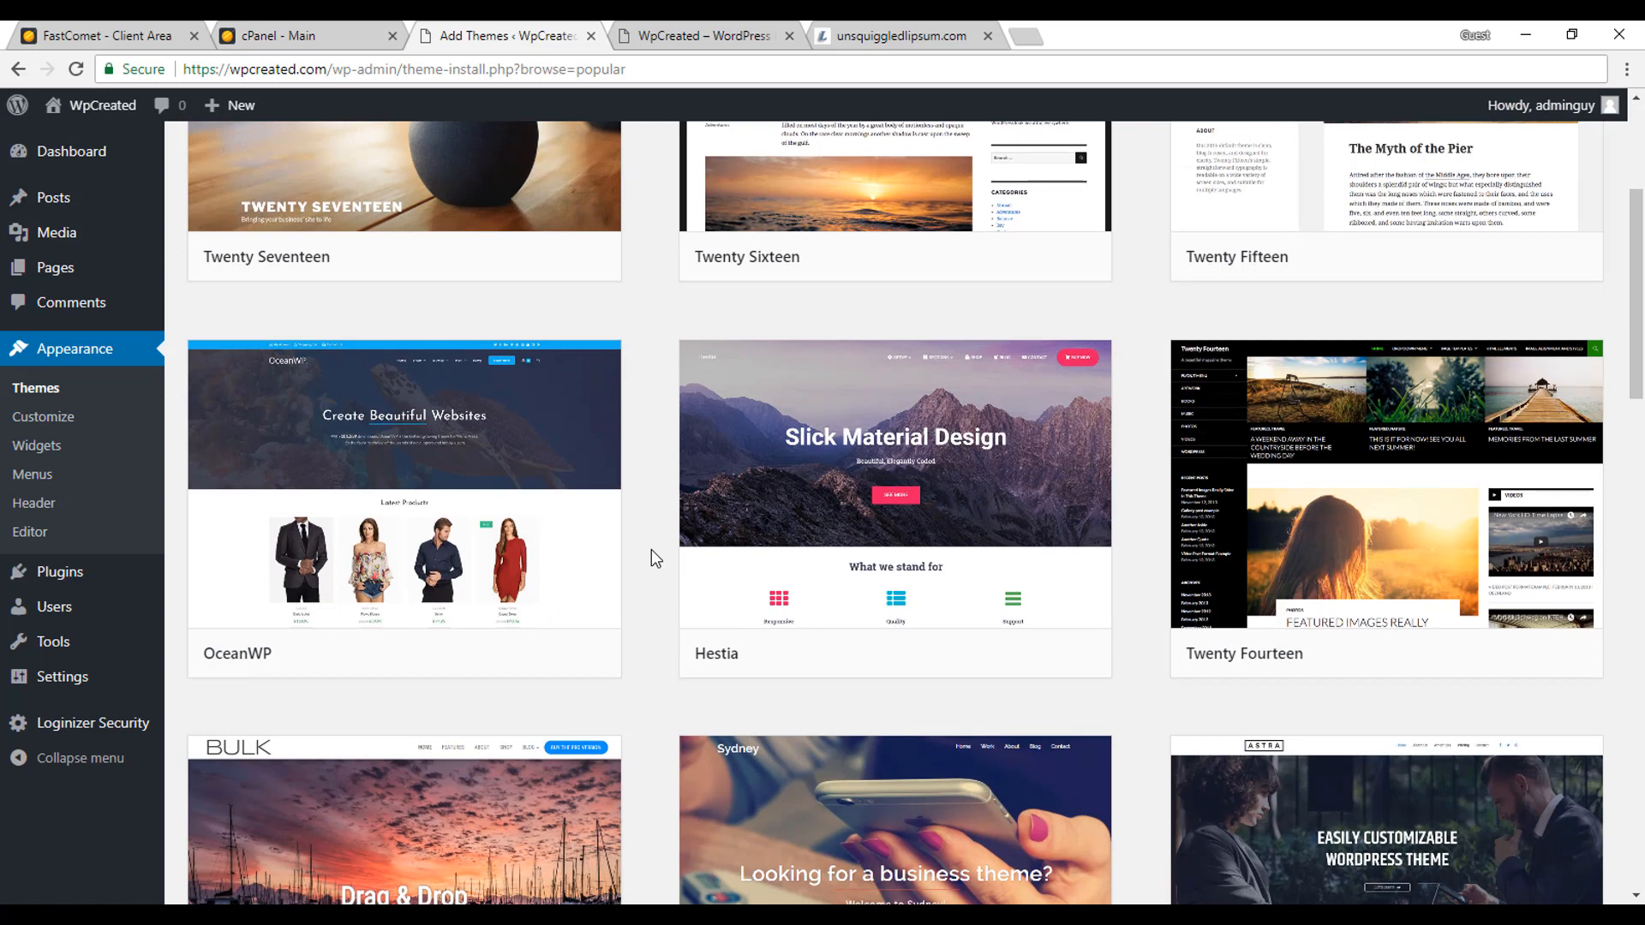
pyautogui.scroll(-2, 652, 551)
pyautogui.scroll(-2, 652, 549)
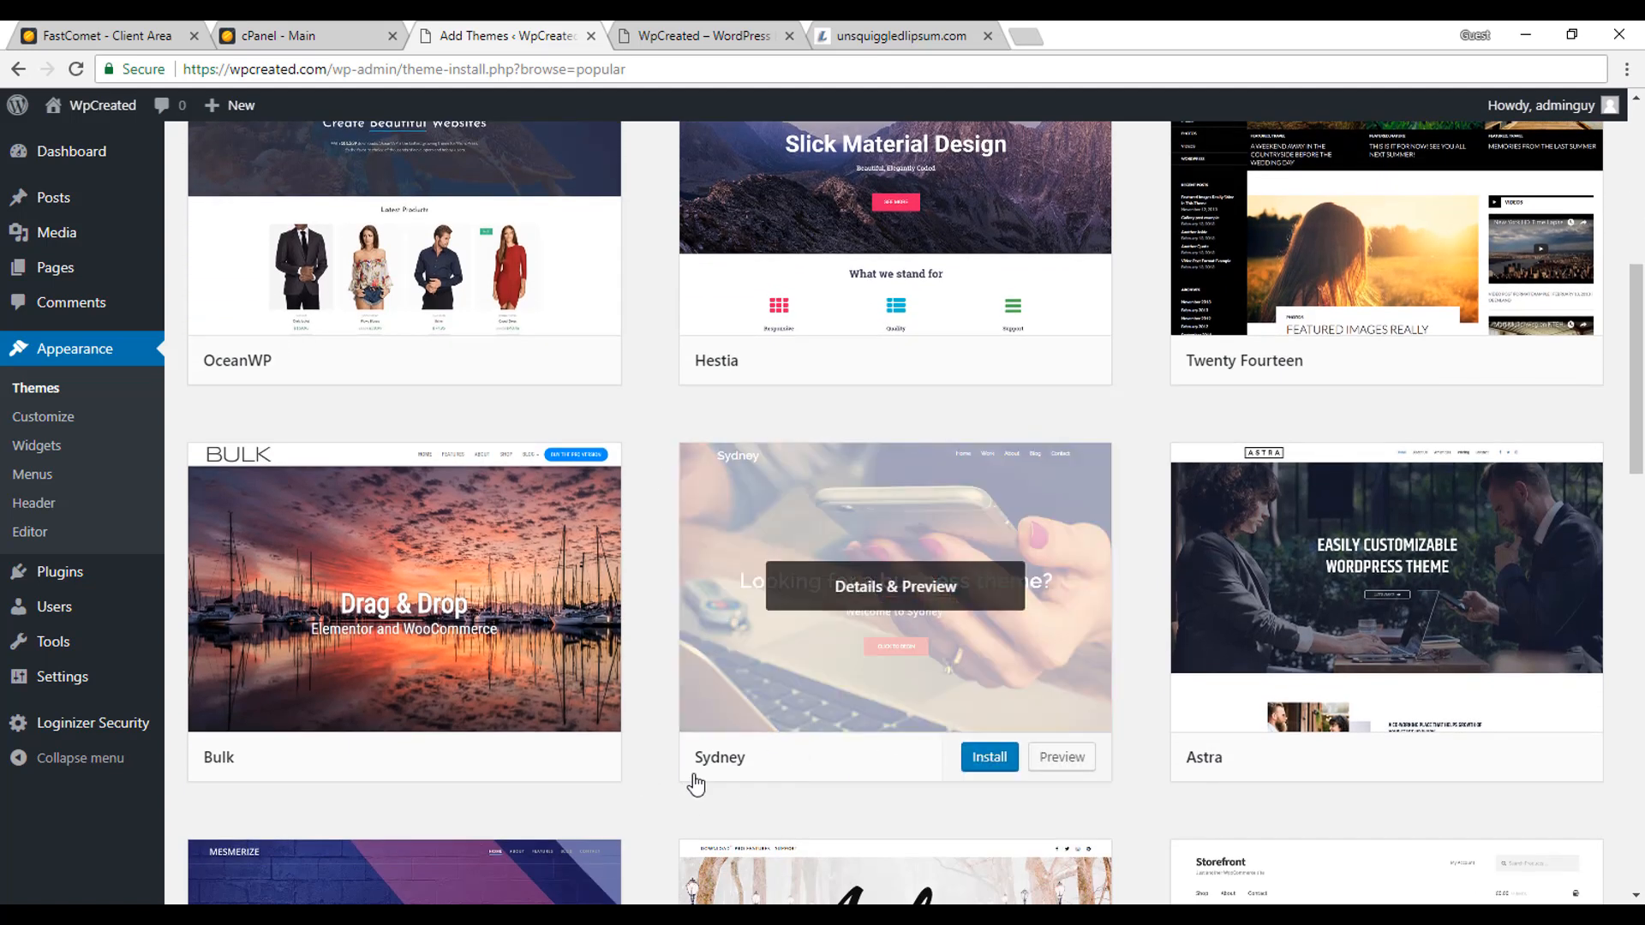
# Preview the Sydney theme and look through the posts on its sample front page
pyautogui.click(1080, 767)
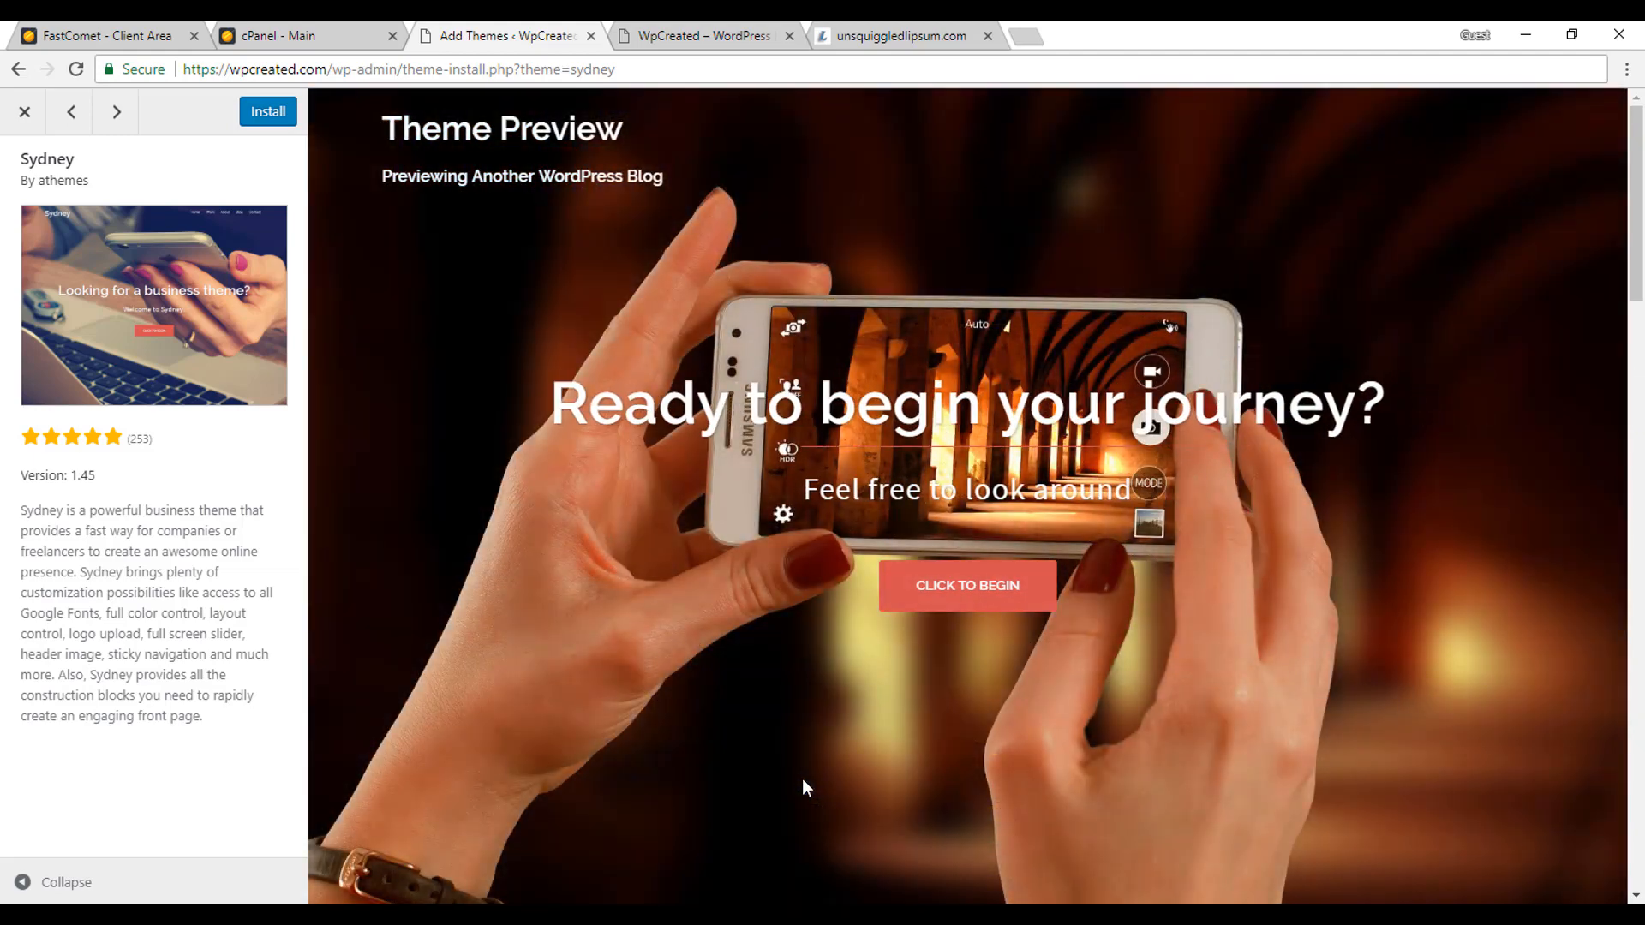
pyautogui.scroll(-5, 809, 759)
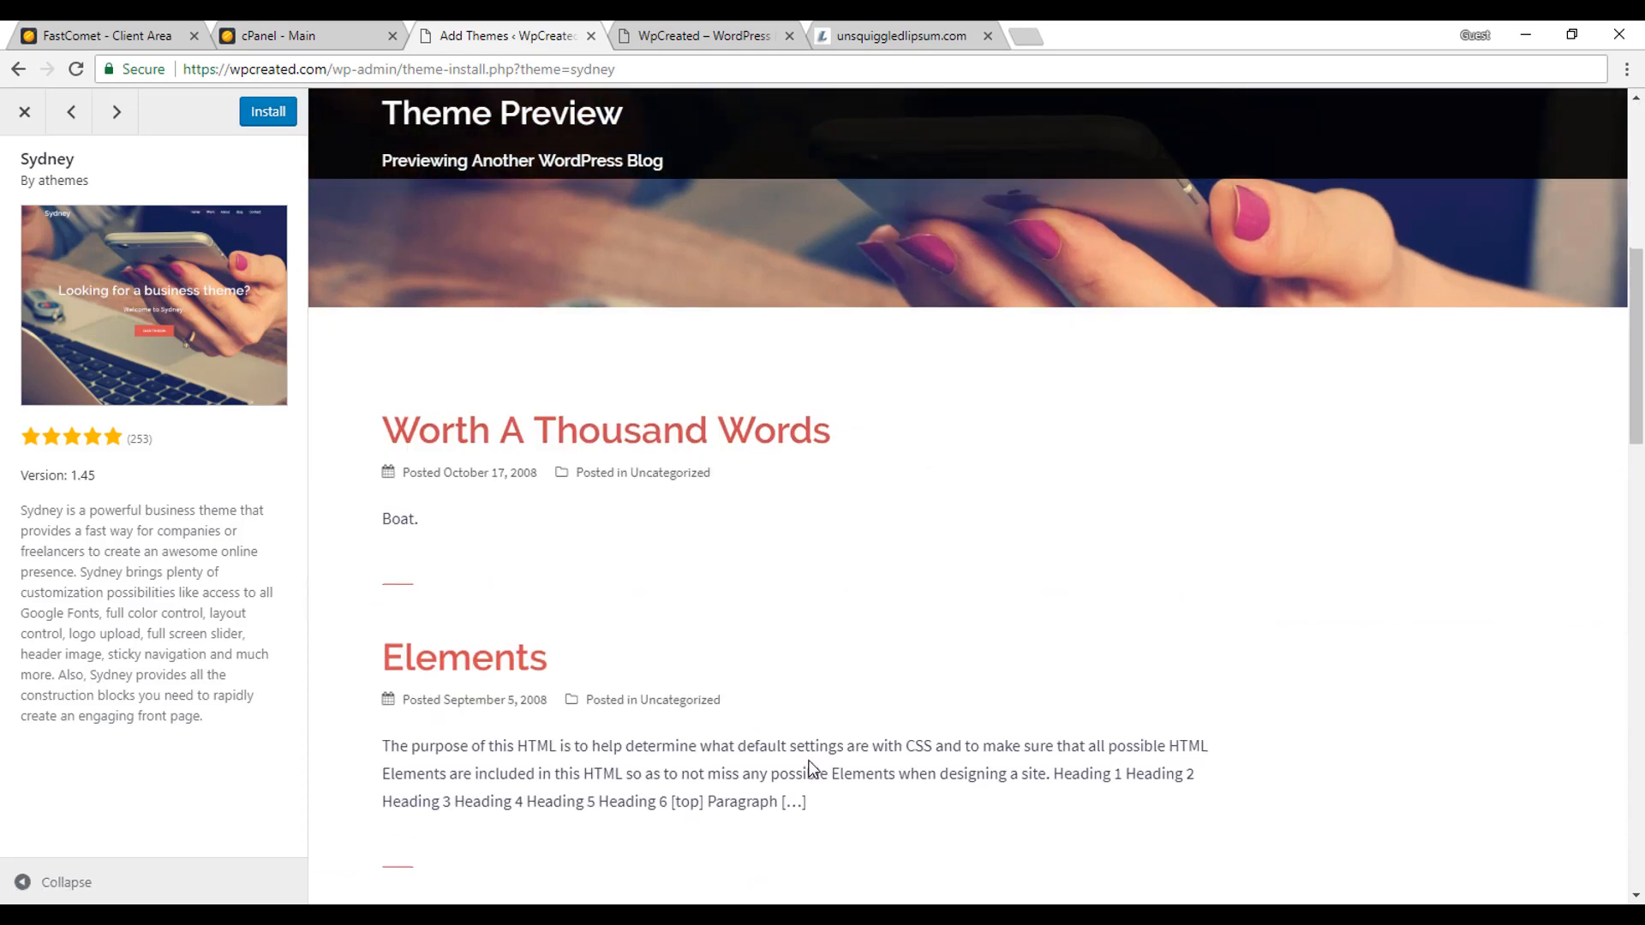
pyautogui.scroll(-7, 809, 767)
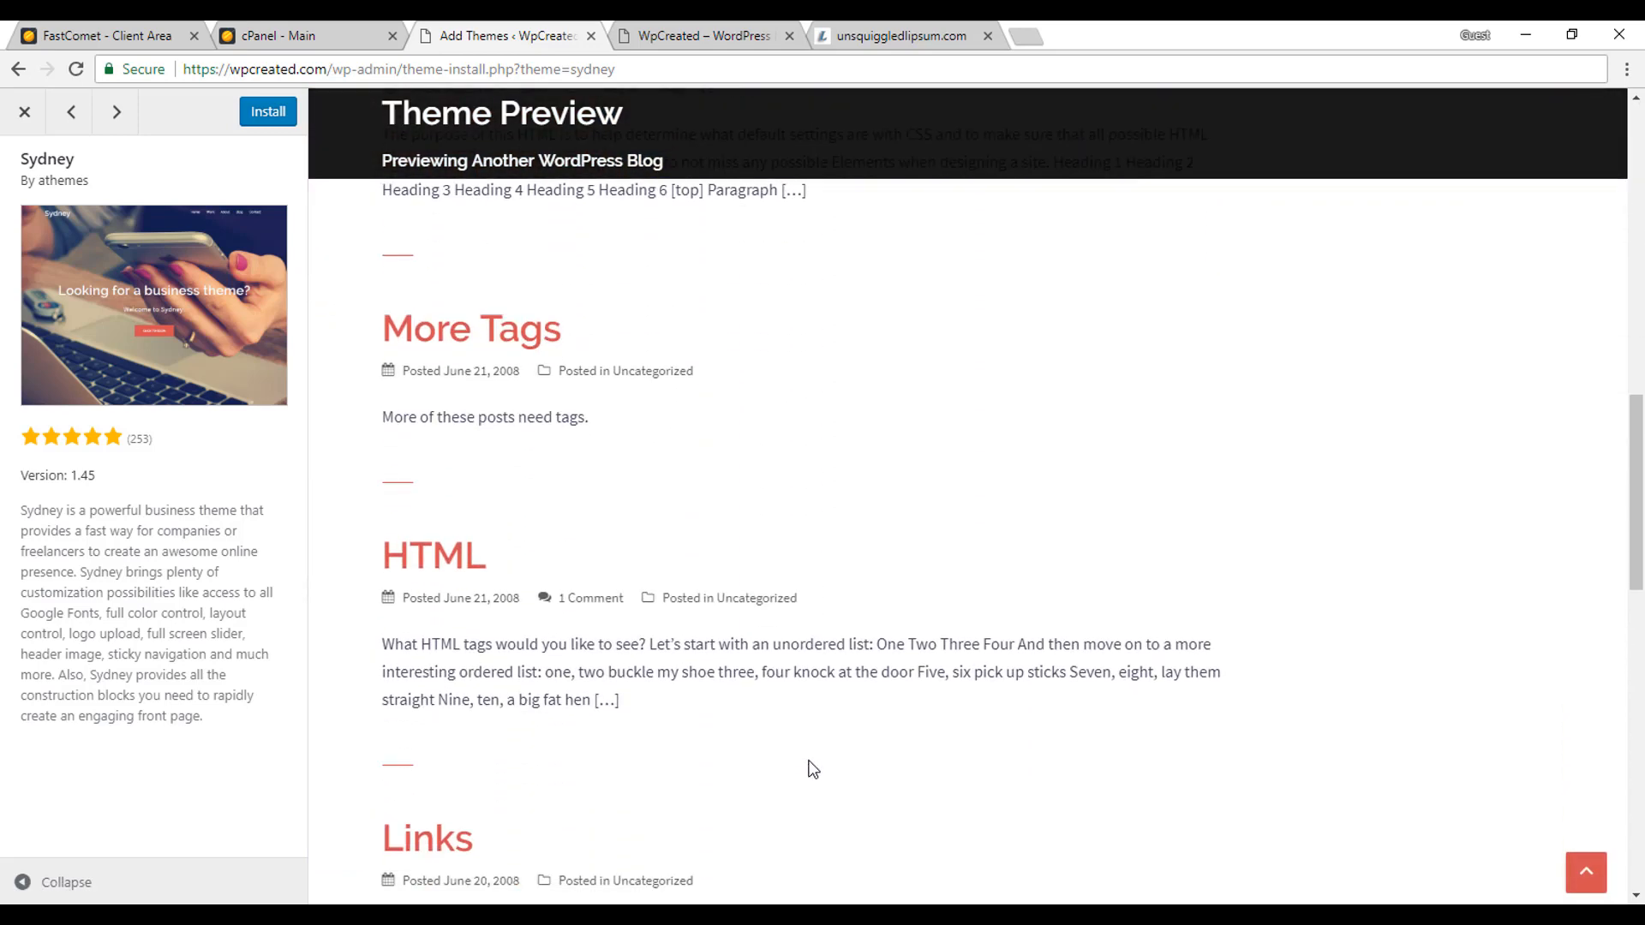
pyautogui.scroll(-1, 809, 768)
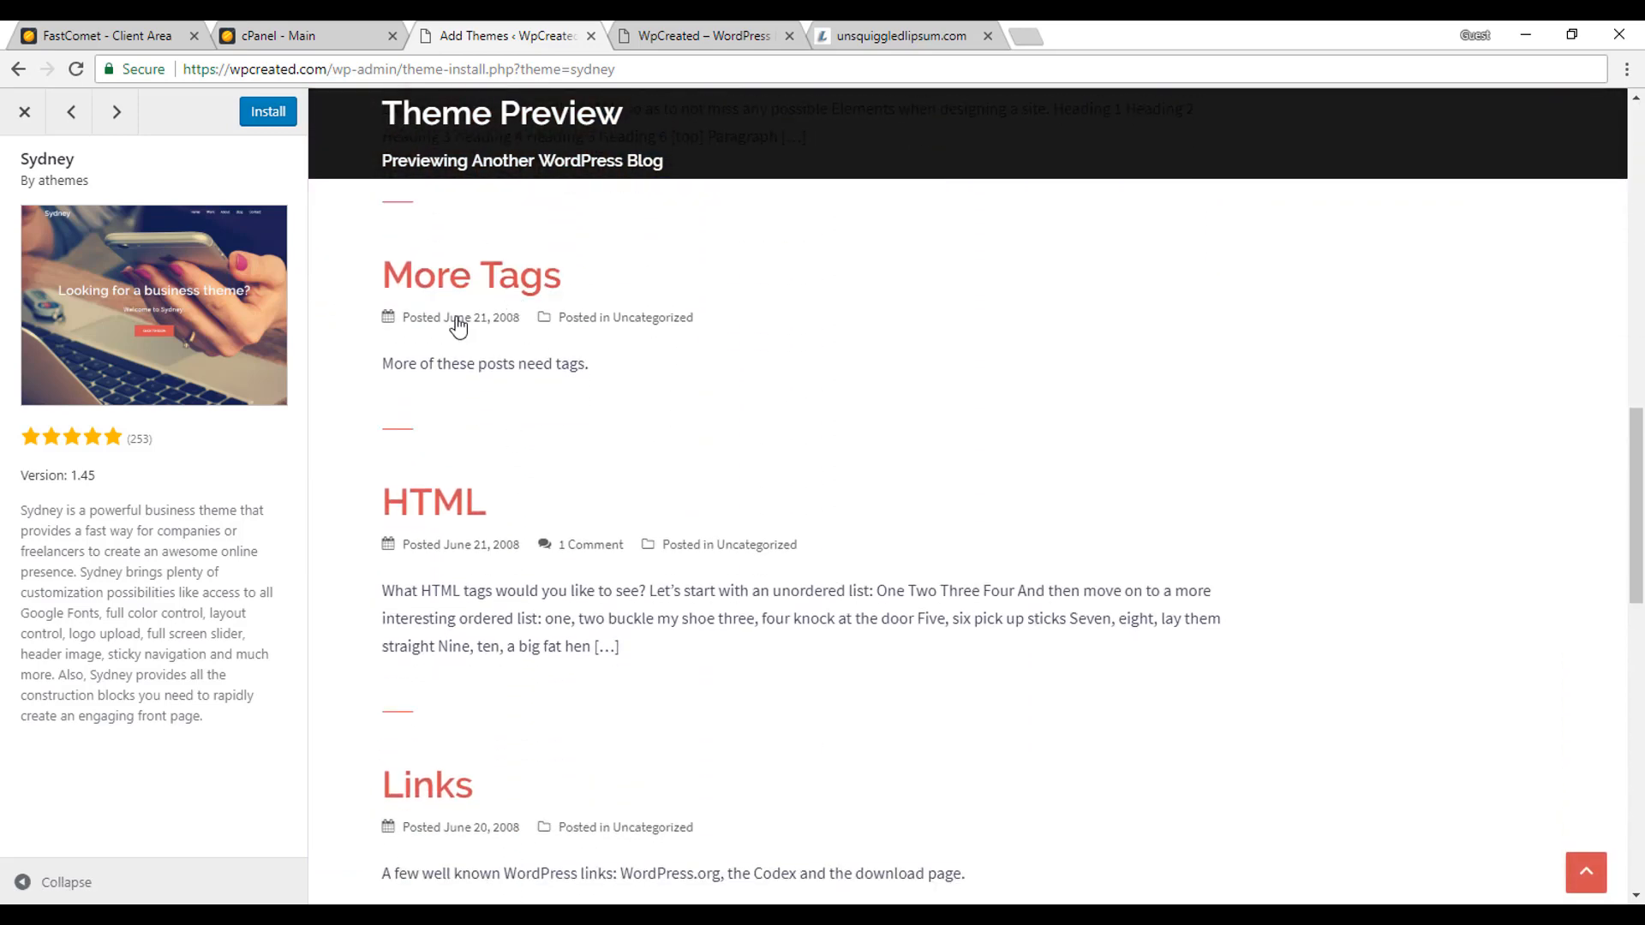
# Open the More Tags post in the Sydney preview, examine its sidebar and footer, and close the preview
pyautogui.click(466, 281)
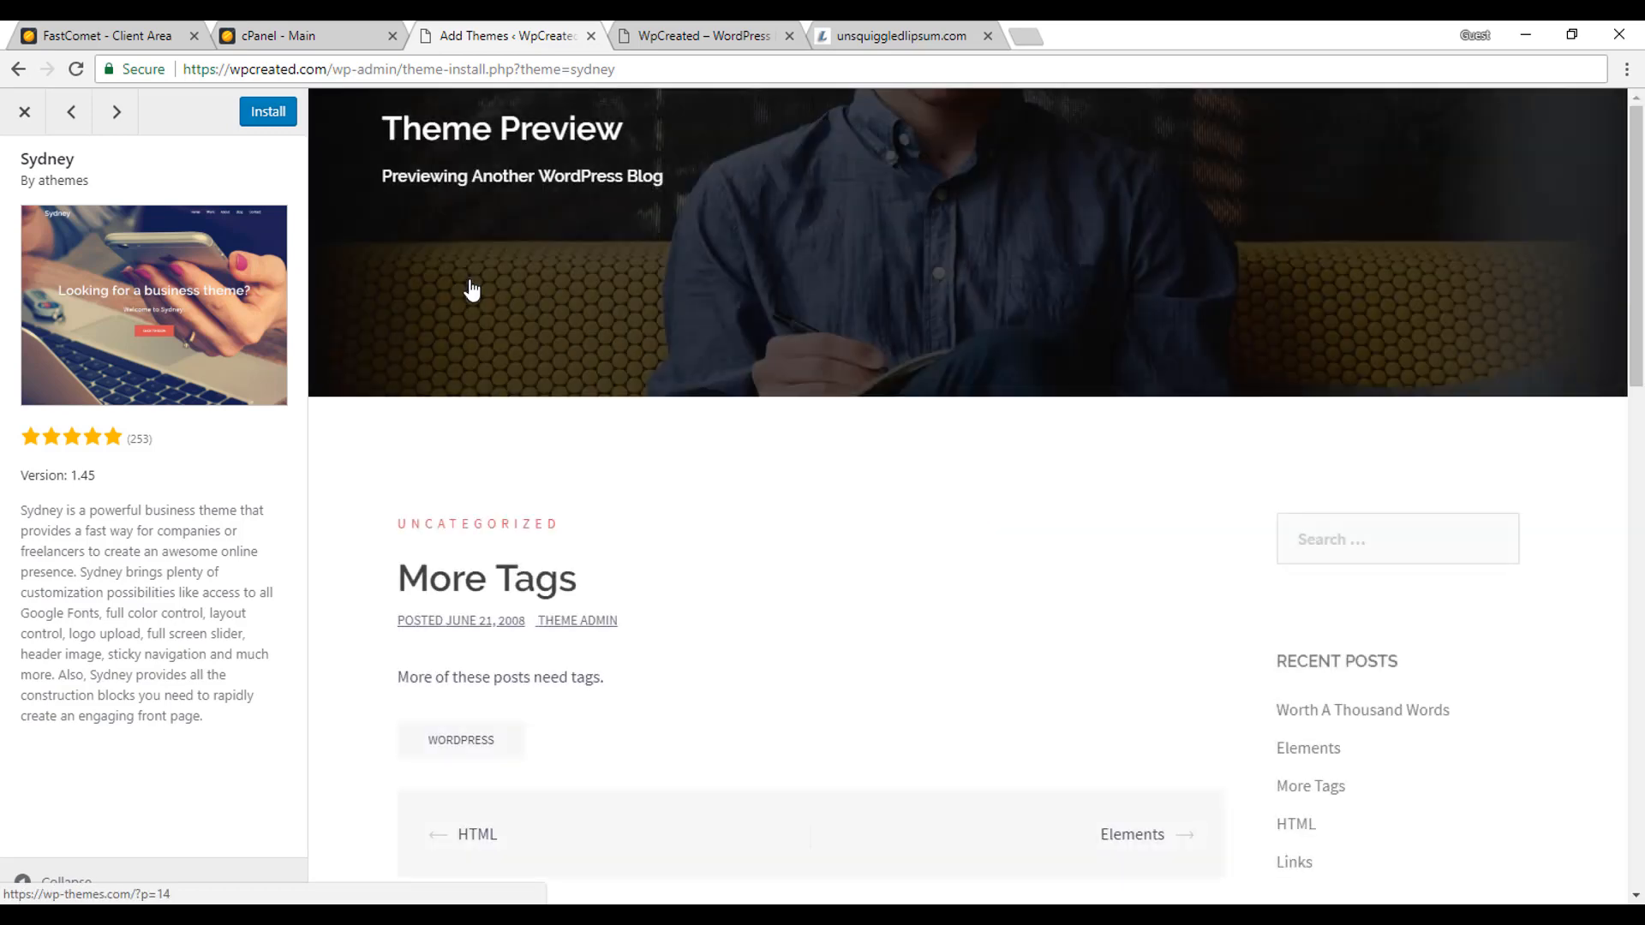
pyautogui.scroll(-5, 954, 599)
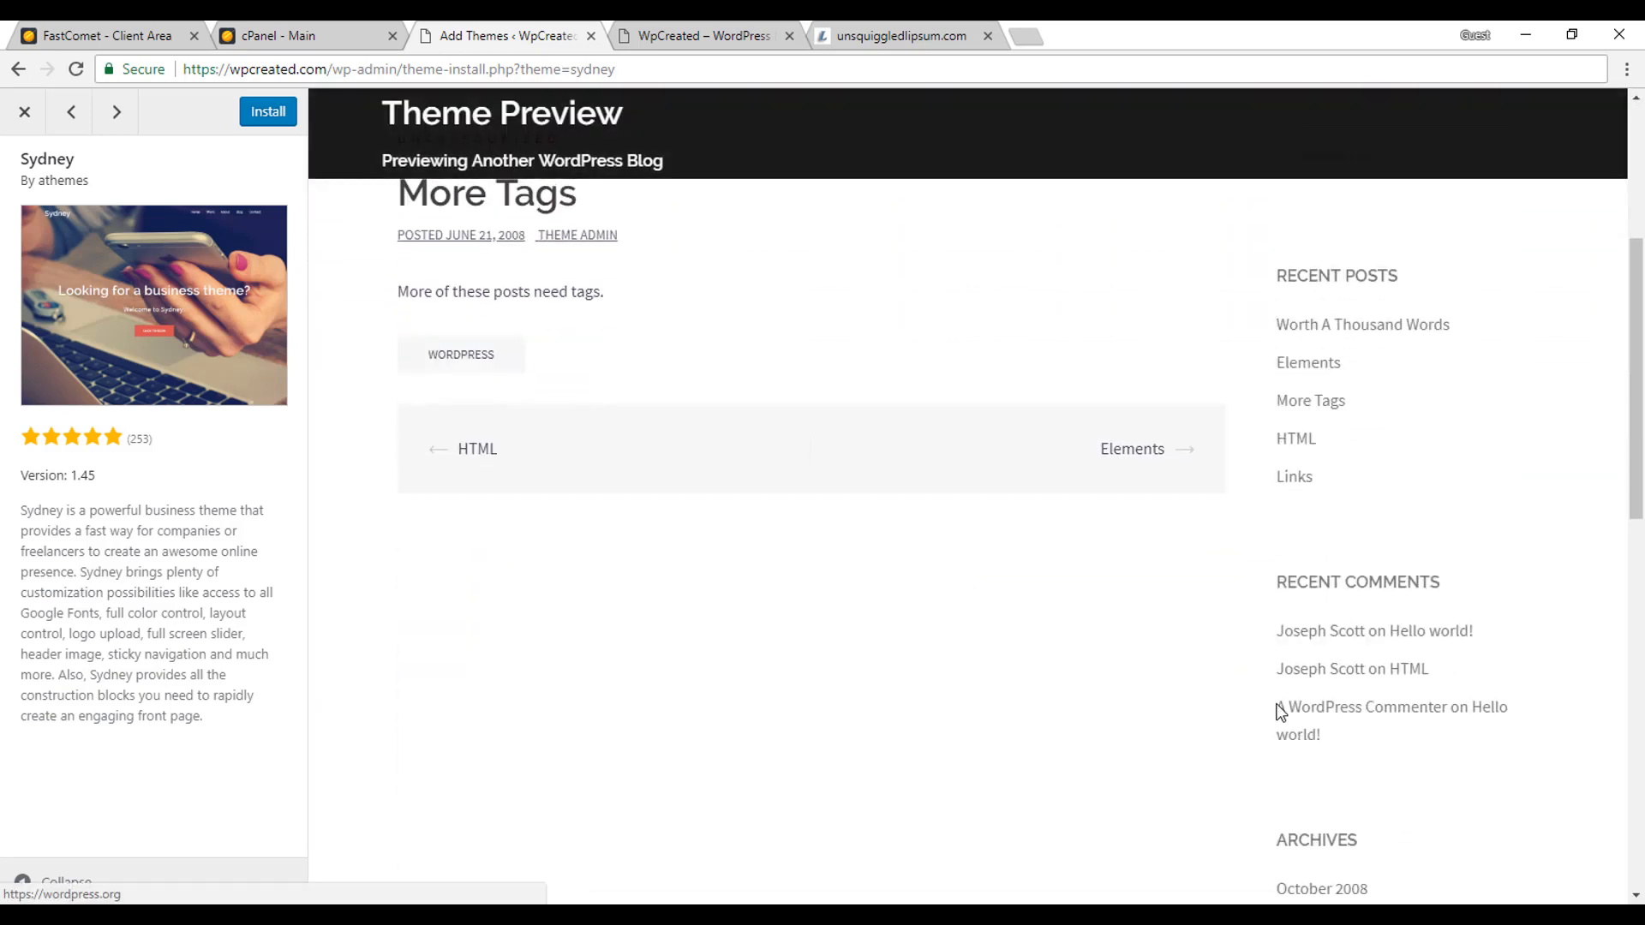
pyautogui.scroll(-12, 1280, 714)
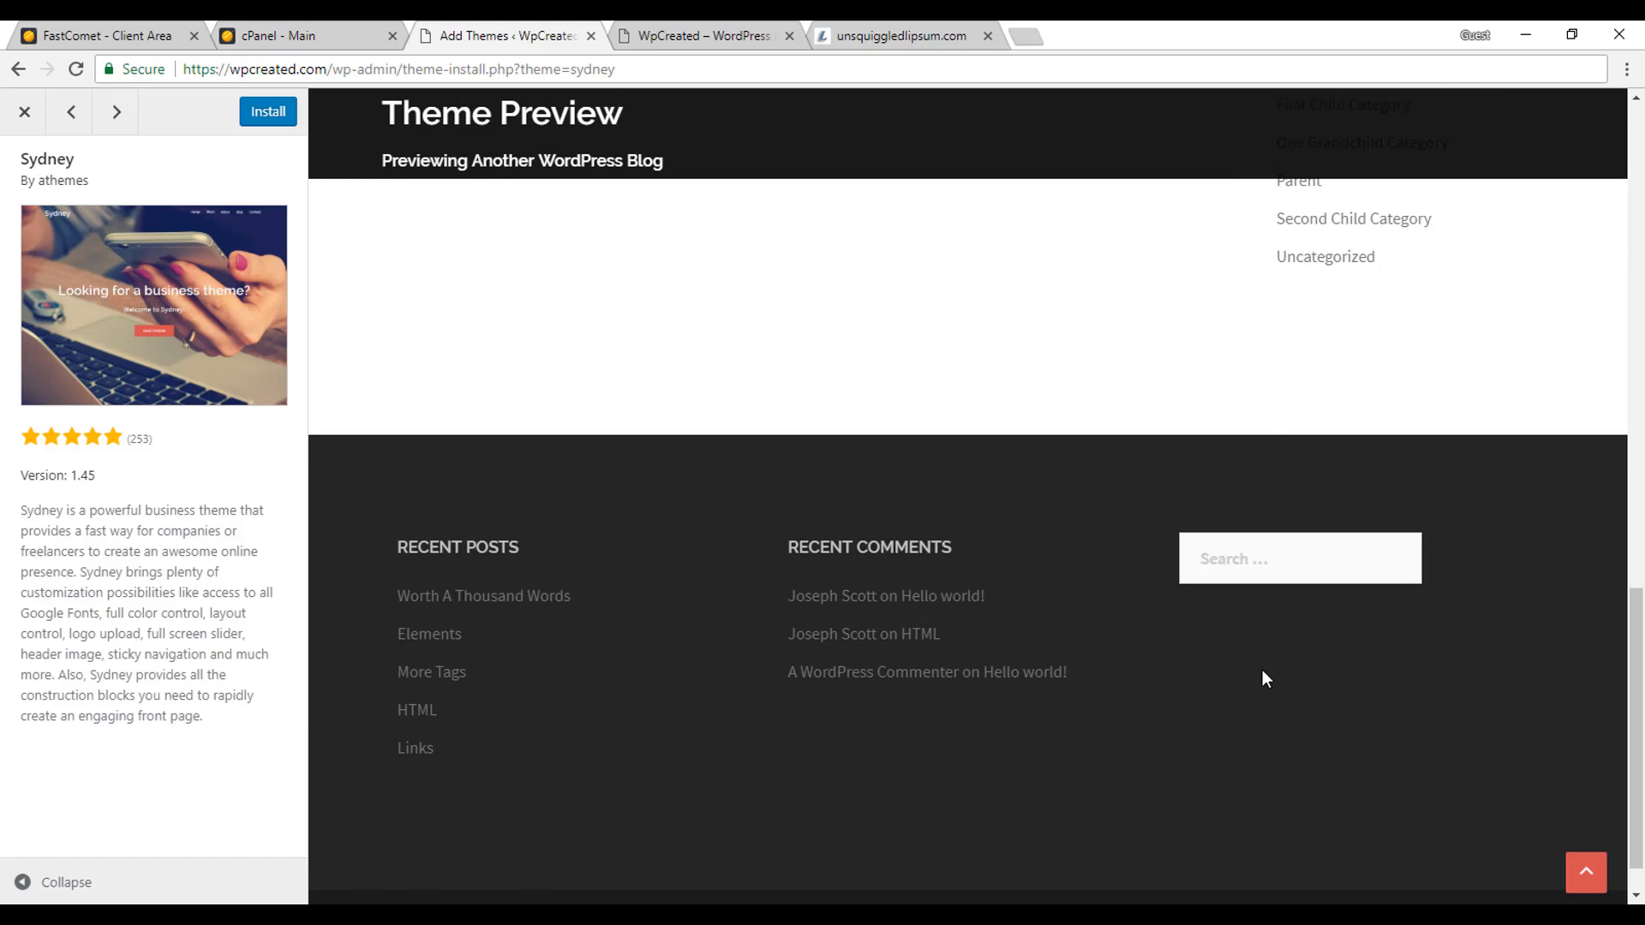
pyautogui.scroll(-1, 1264, 677)
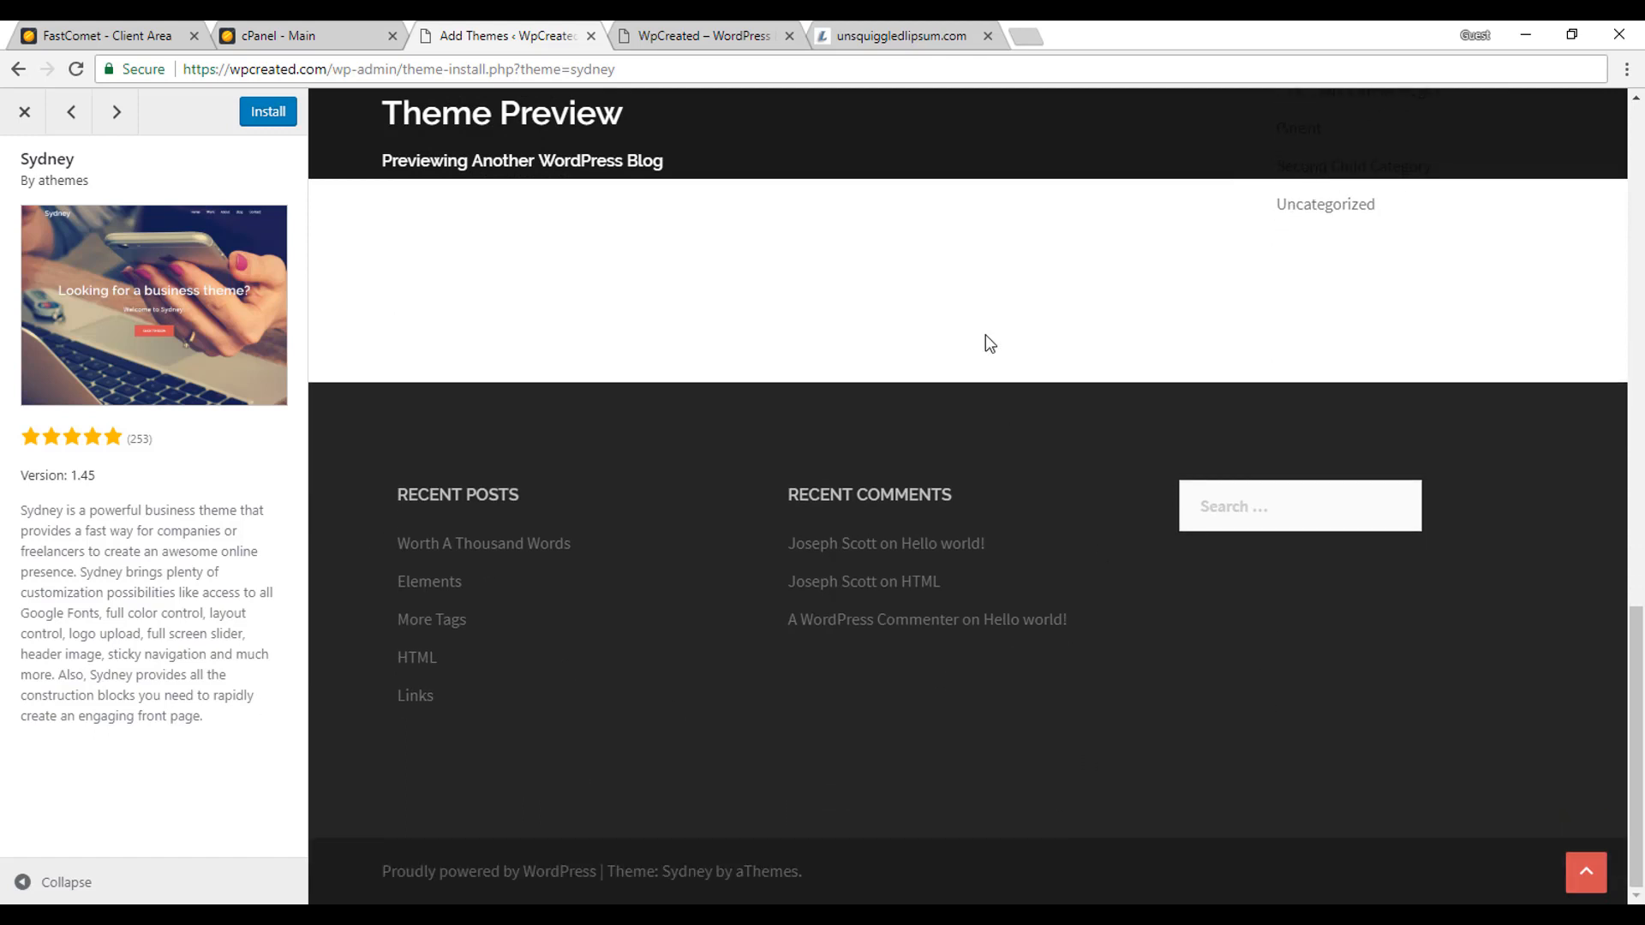
pyautogui.scroll(10, 985, 334)
pyautogui.scroll(4, 672, 189)
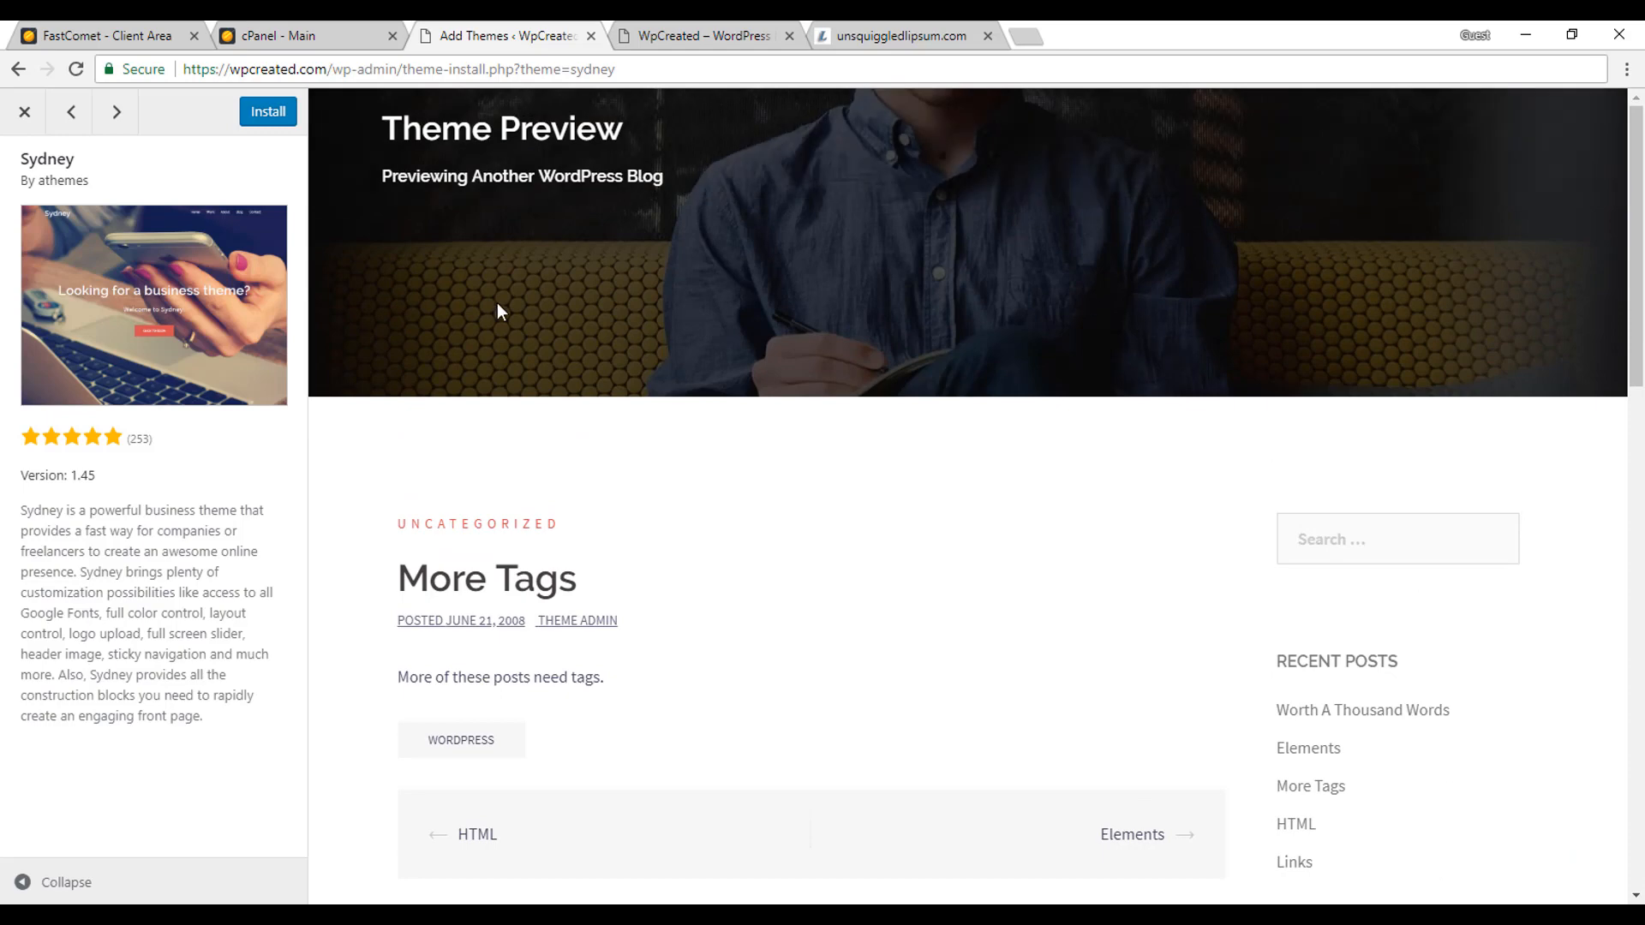
pyautogui.click(24, 112)
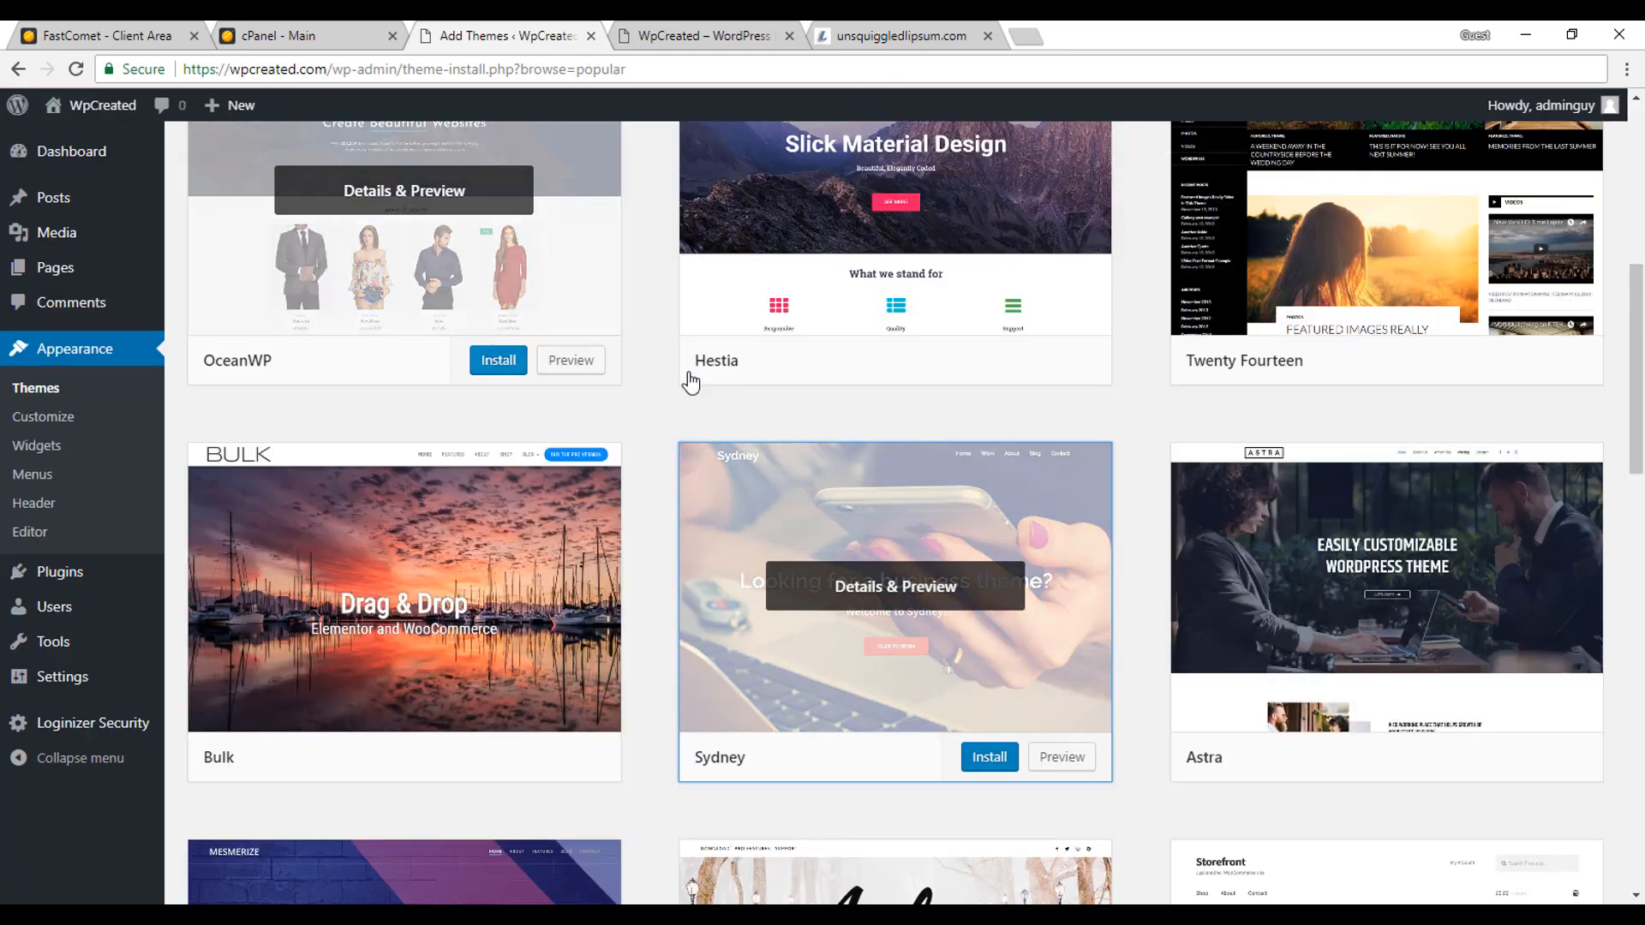
# Find the Mesmerize theme among the Popular themes and preview its sample front page down to the footer
pyautogui.scroll(-5, 657, 451)
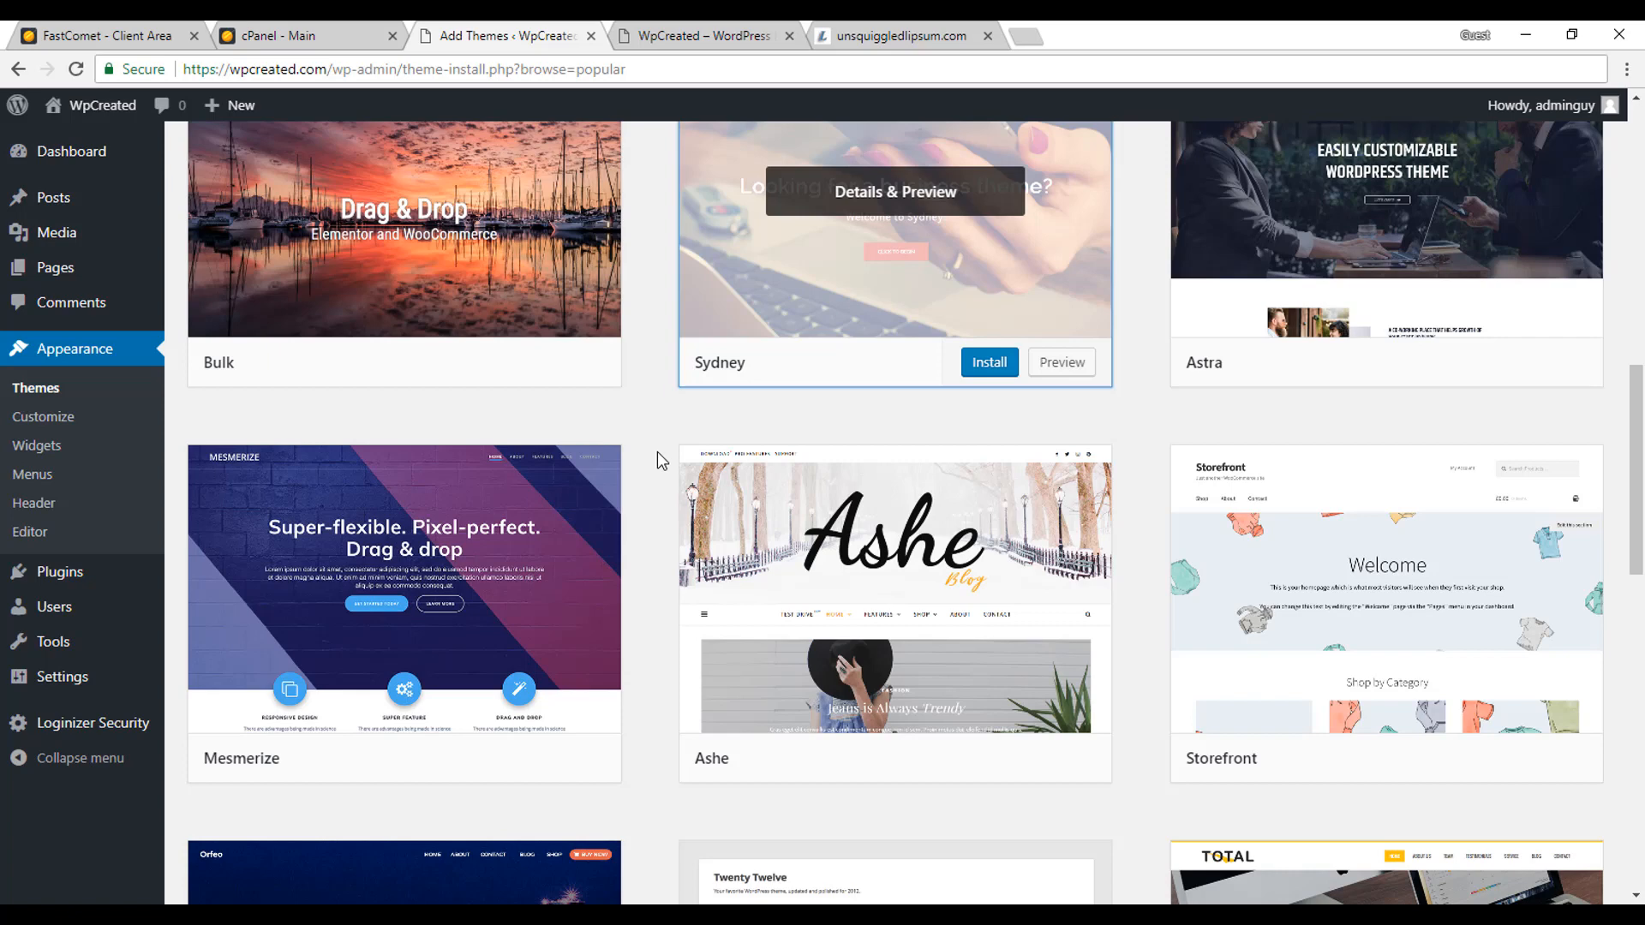
pyautogui.scroll(-3, 658, 452)
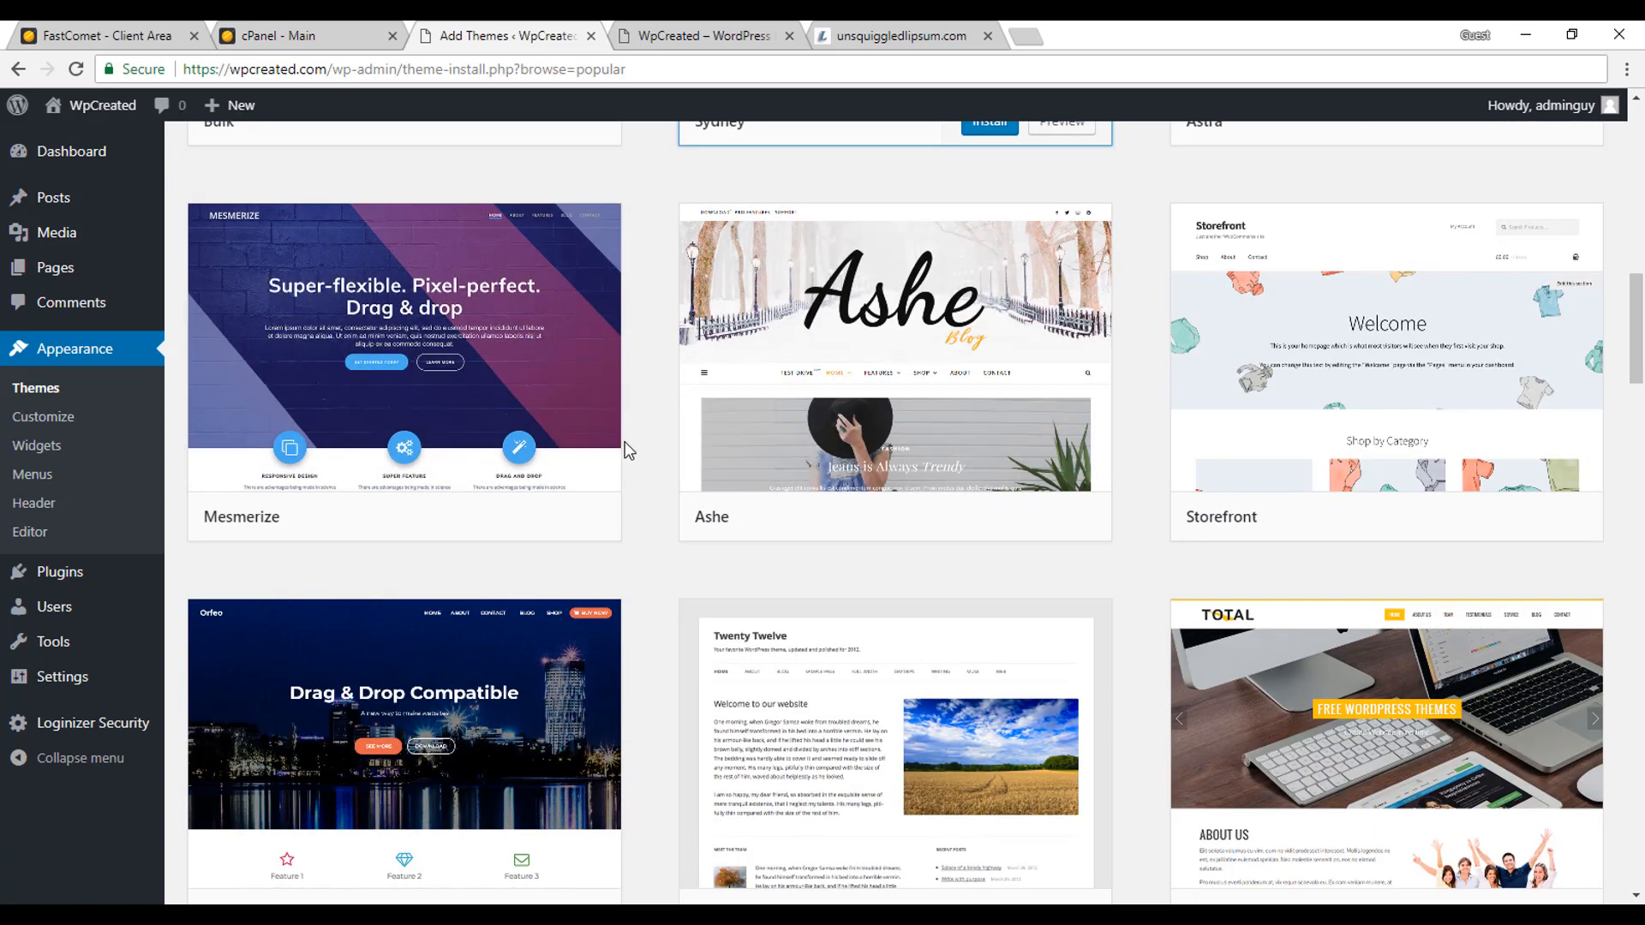
pyautogui.click(558, 518)
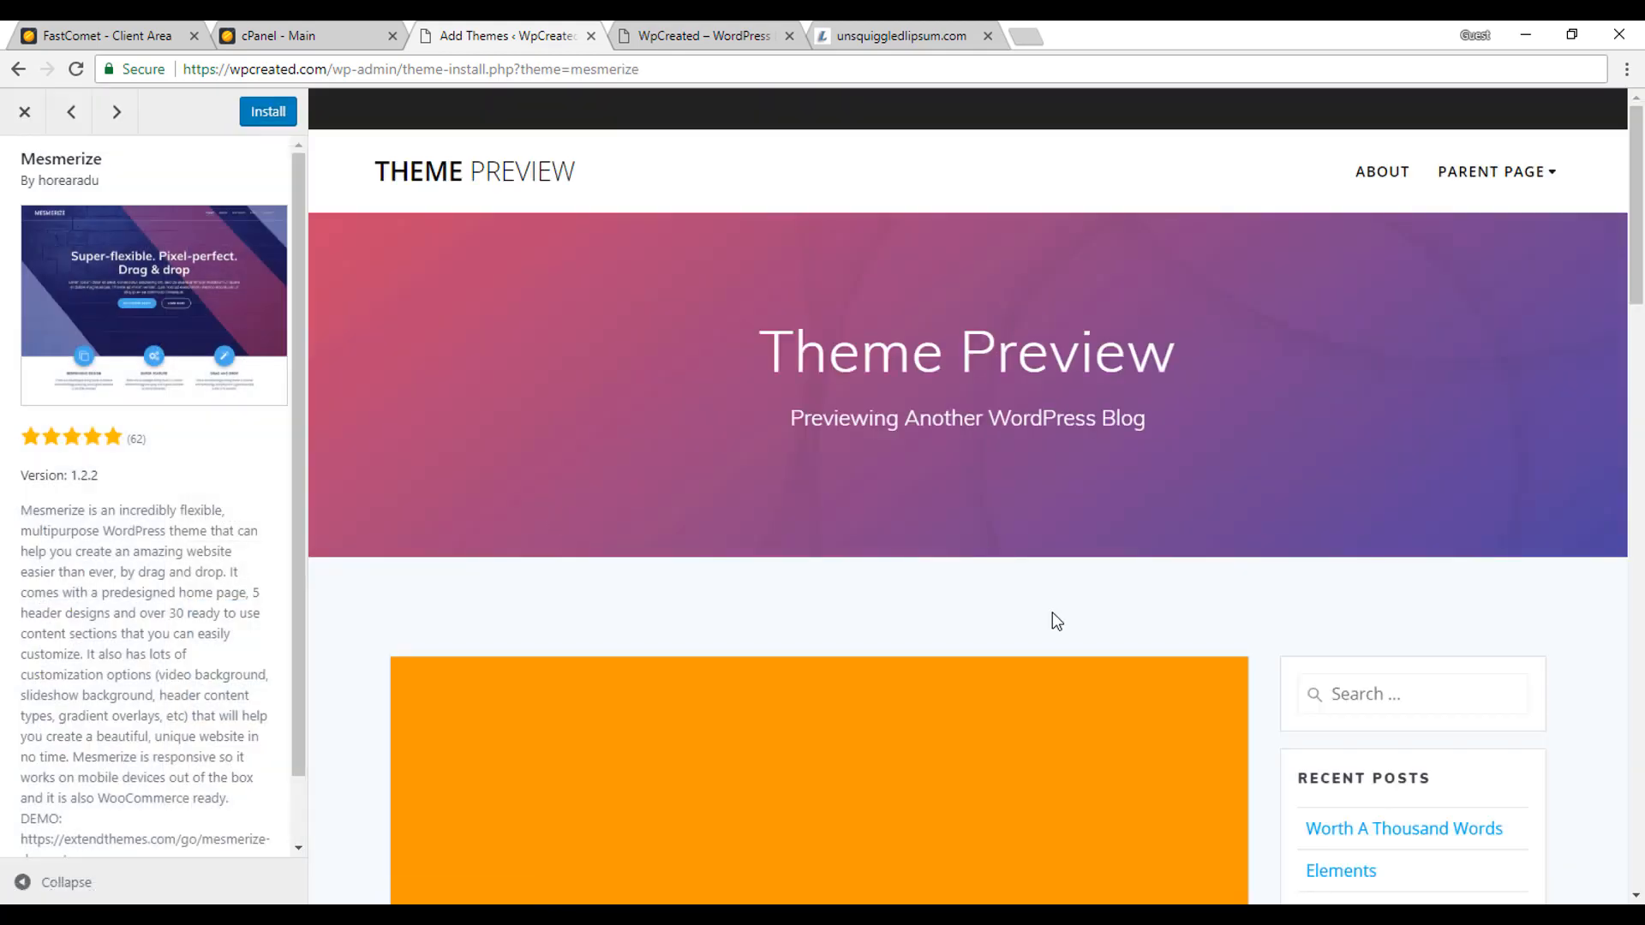
pyautogui.scroll(-12, 1057, 620)
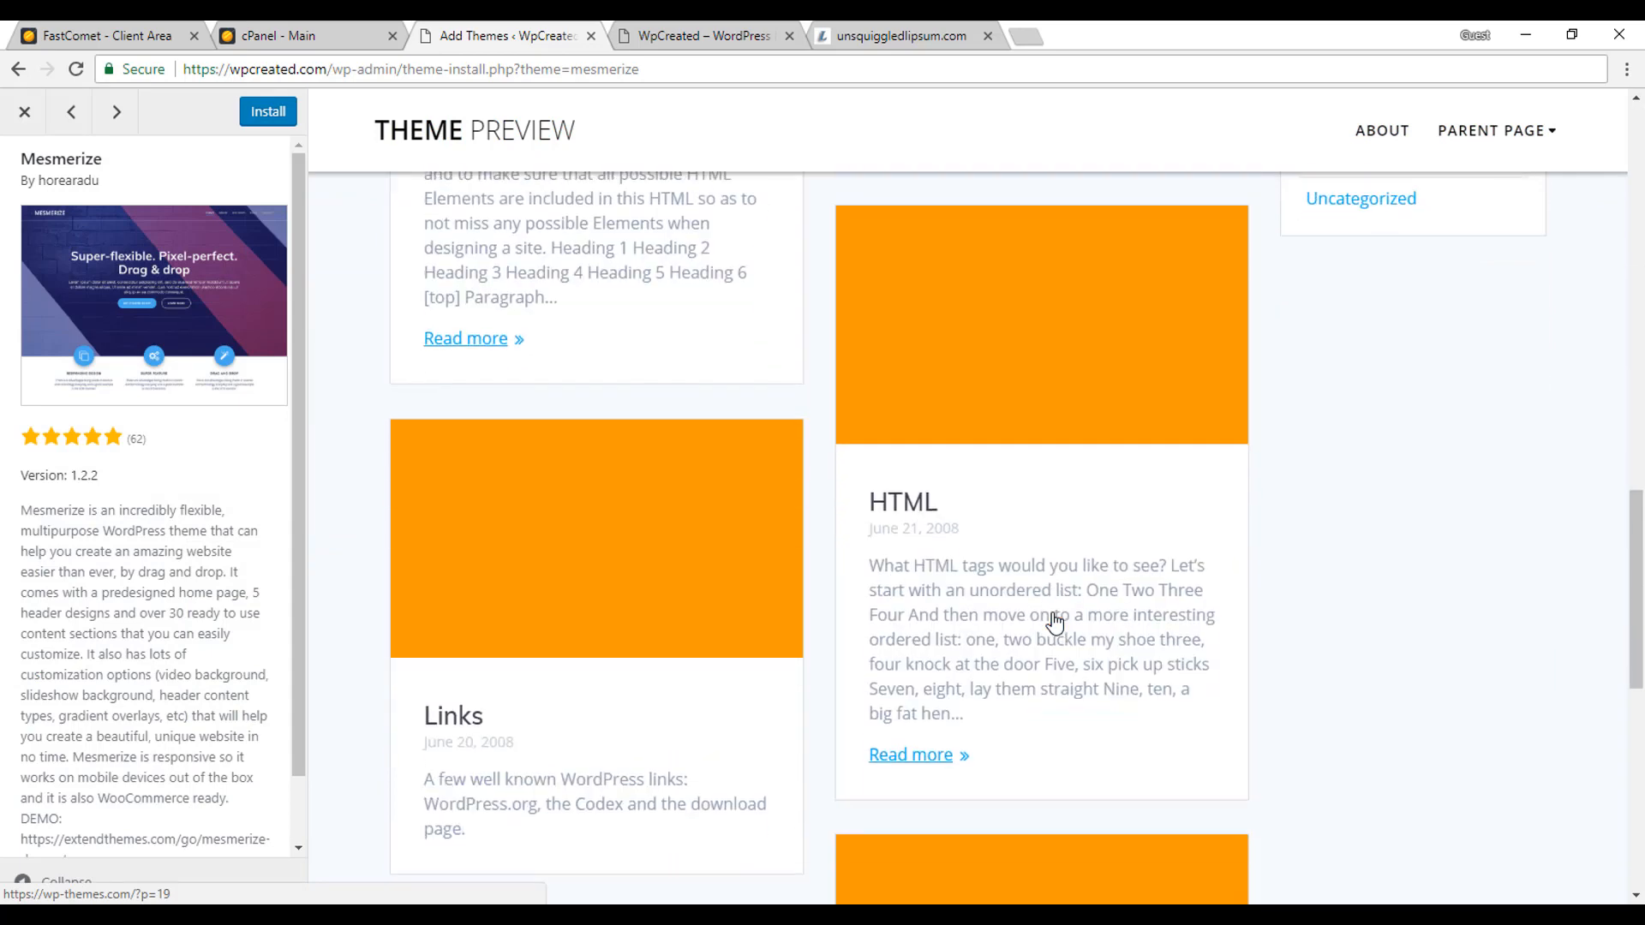
pyautogui.scroll(-10, 1055, 620)
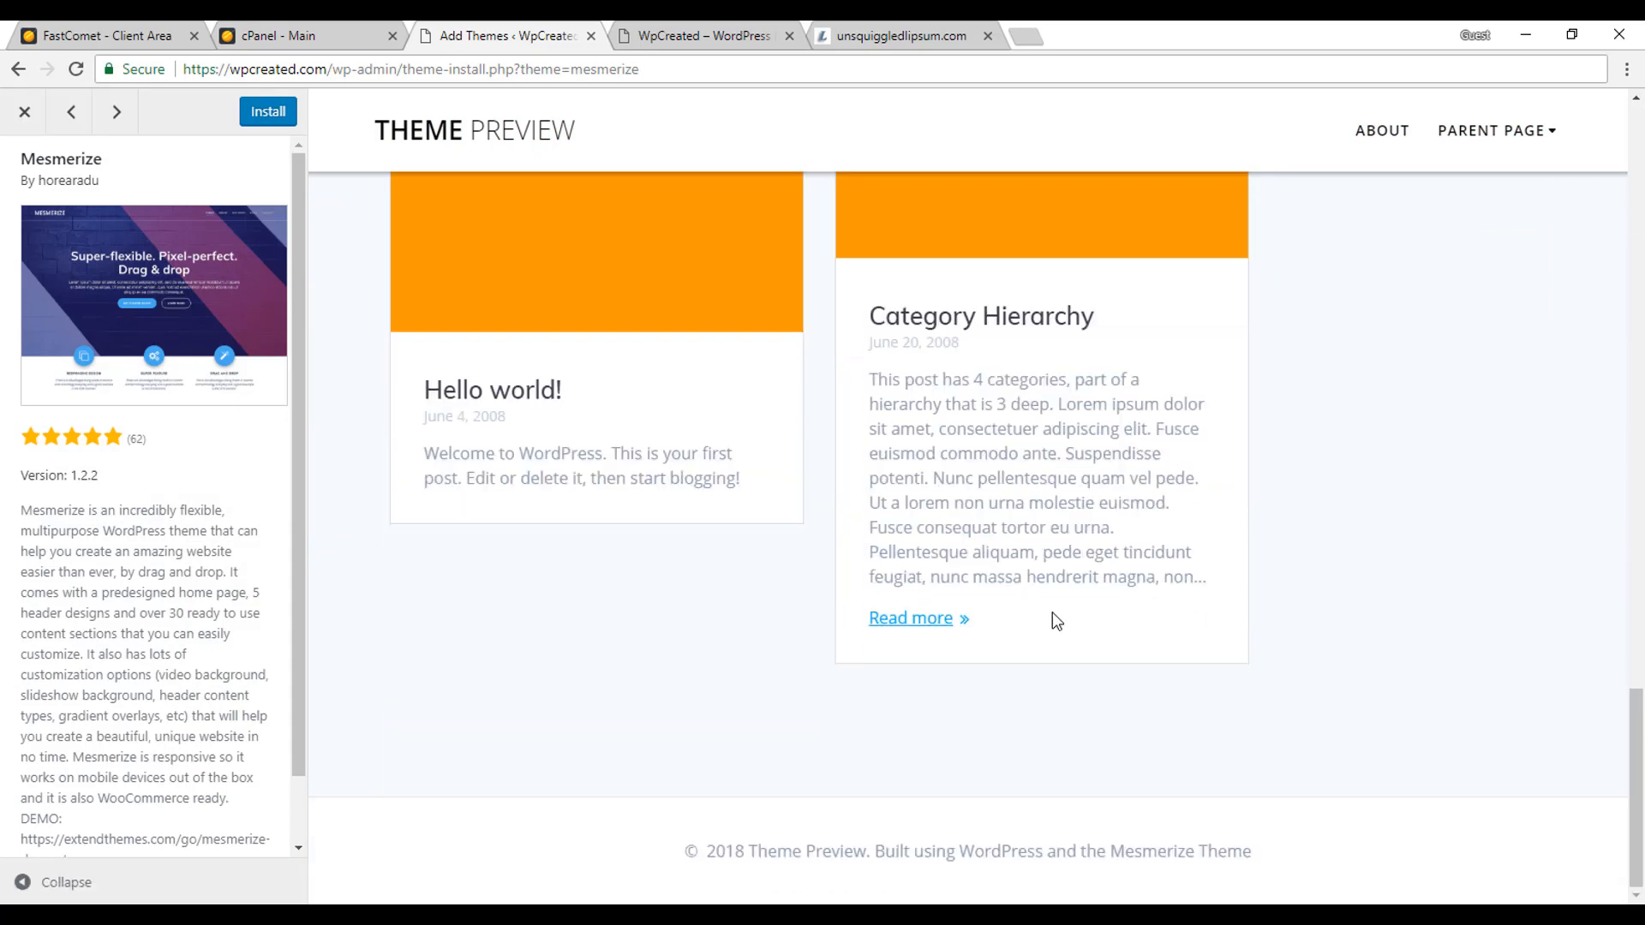
pyautogui.scroll(20, 1052, 612)
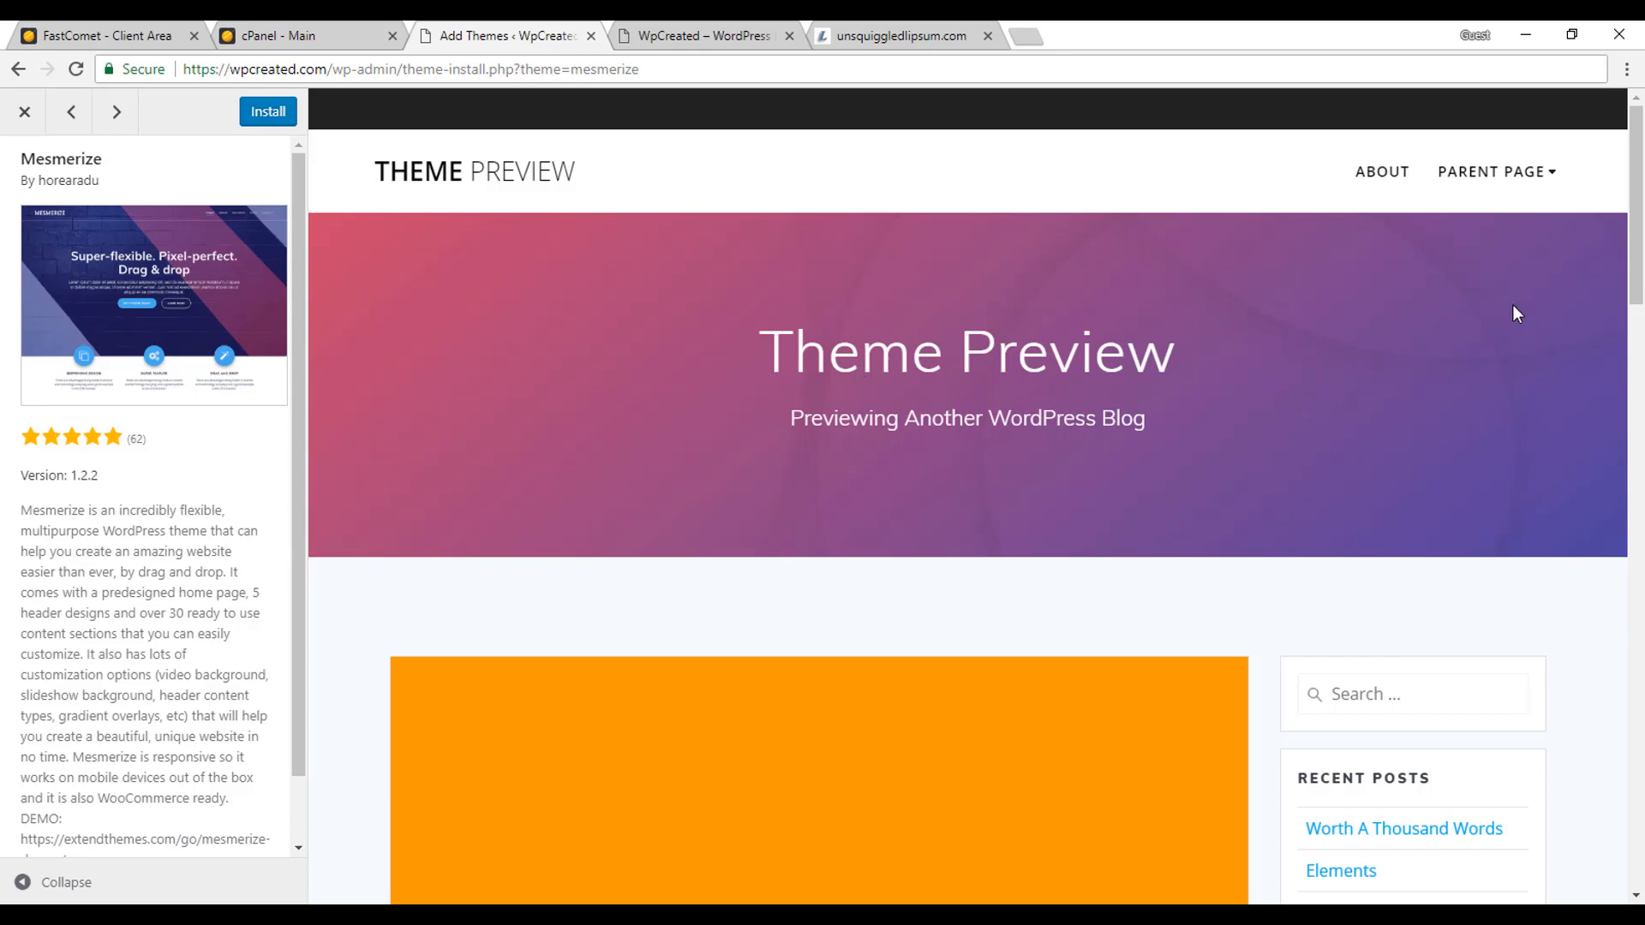
# Examine the Mesmerize preview's post grid, sidebar widgets, header navigation and footer
pyautogui.scroll(-10, 1326, 565)
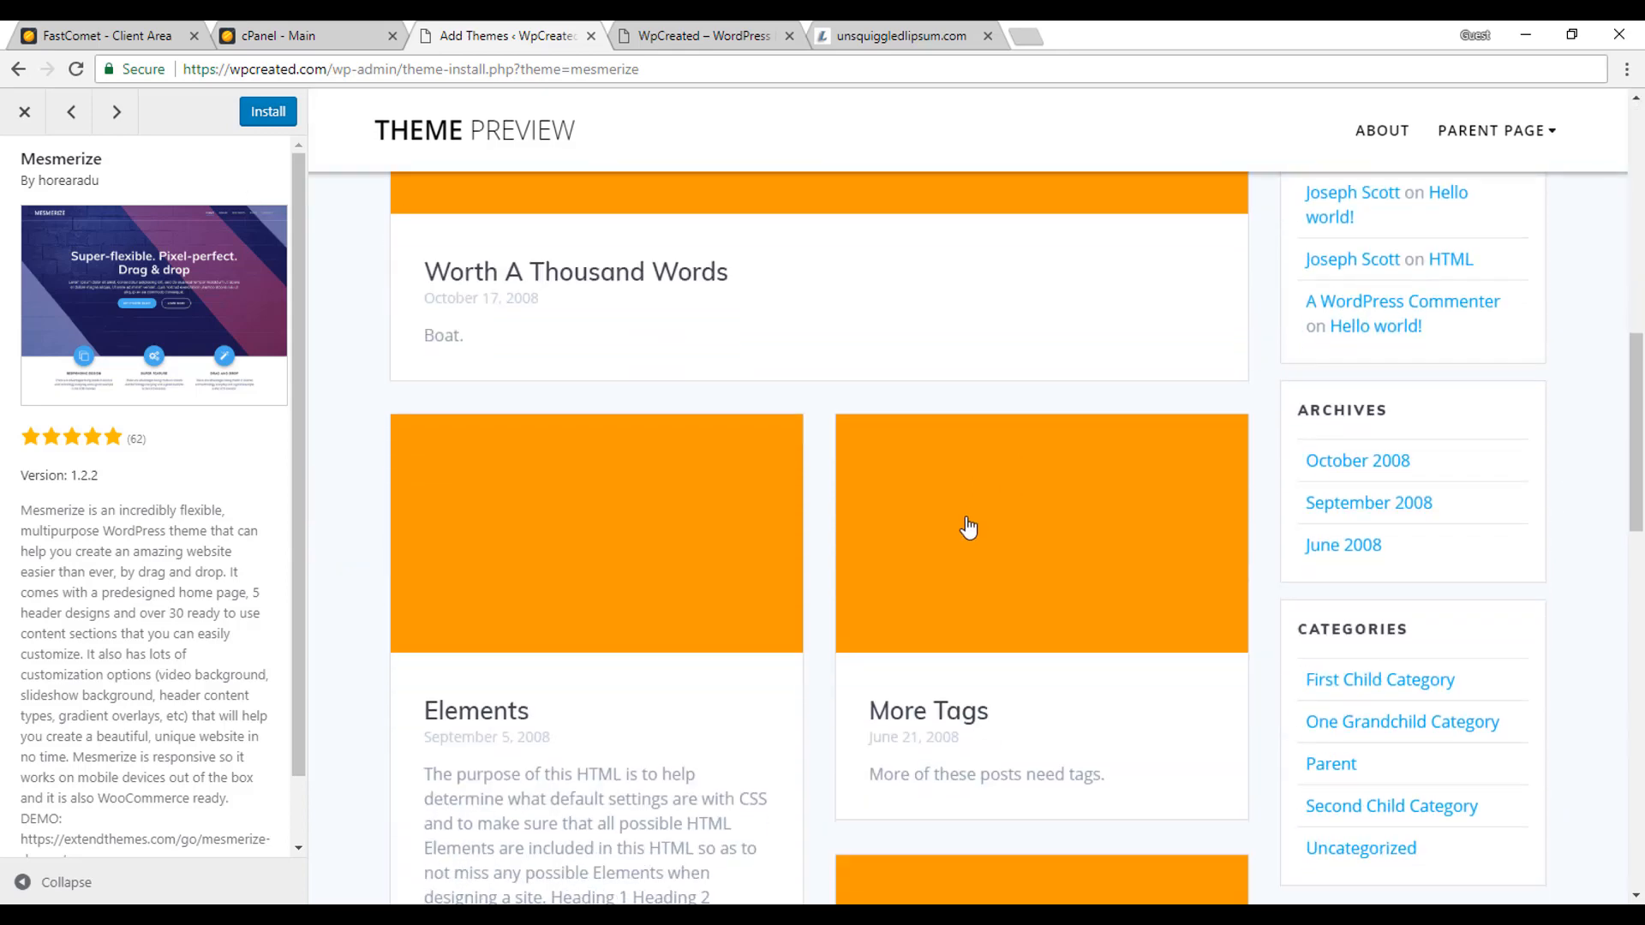
pyautogui.scroll(4, 839, 506)
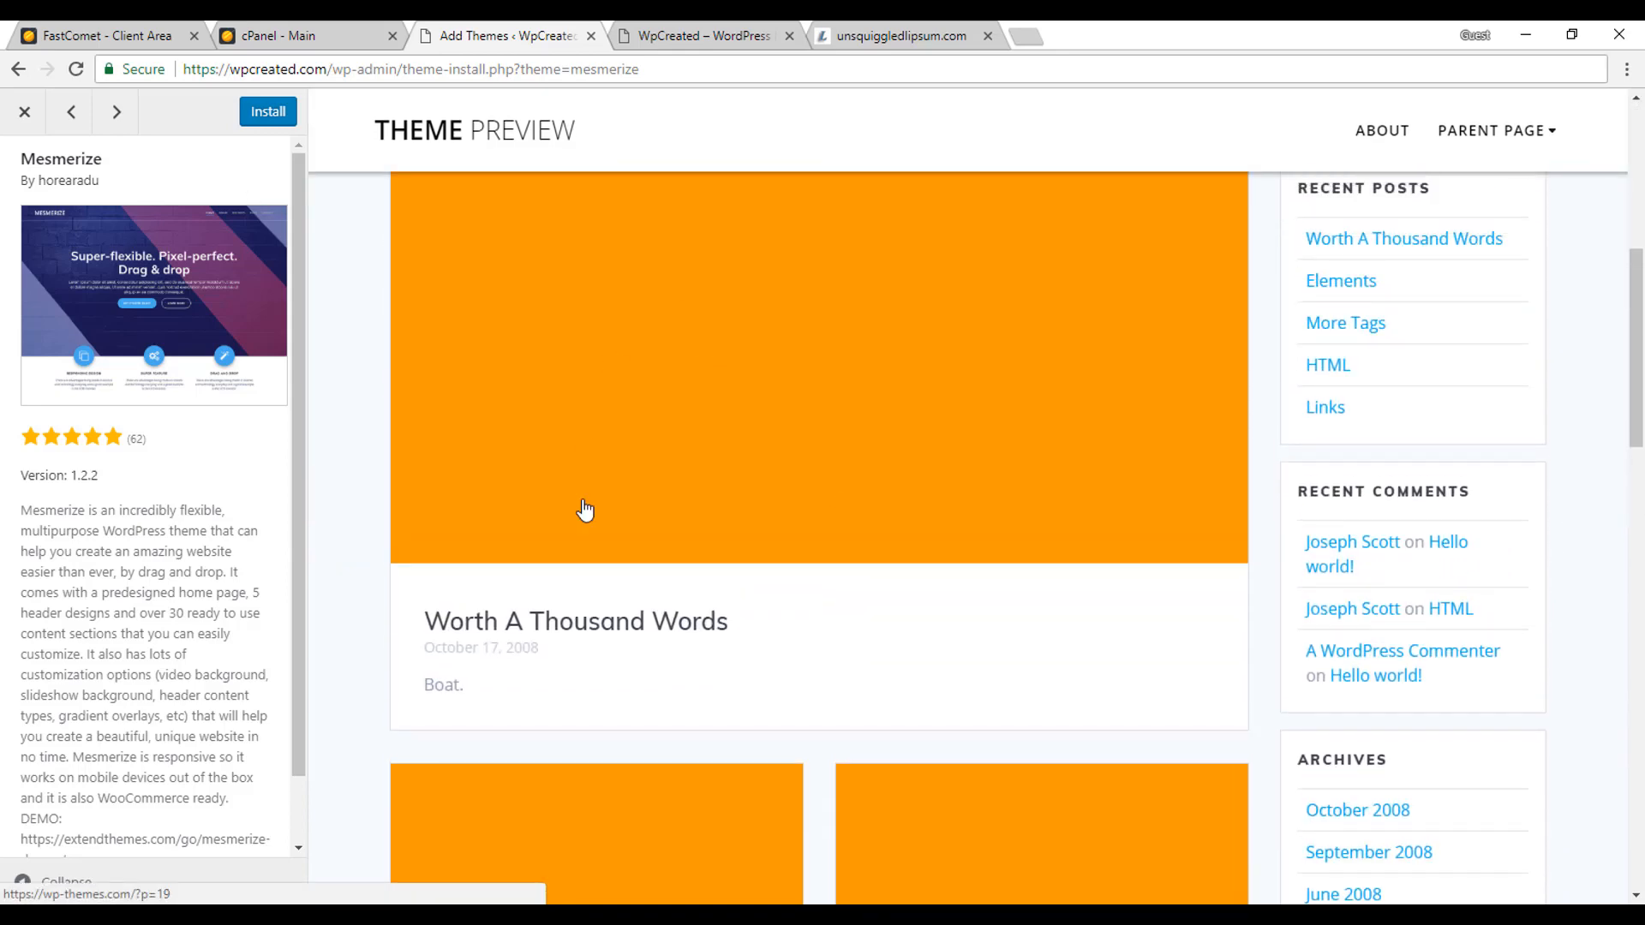
pyautogui.scroll(-9, 1035, 760)
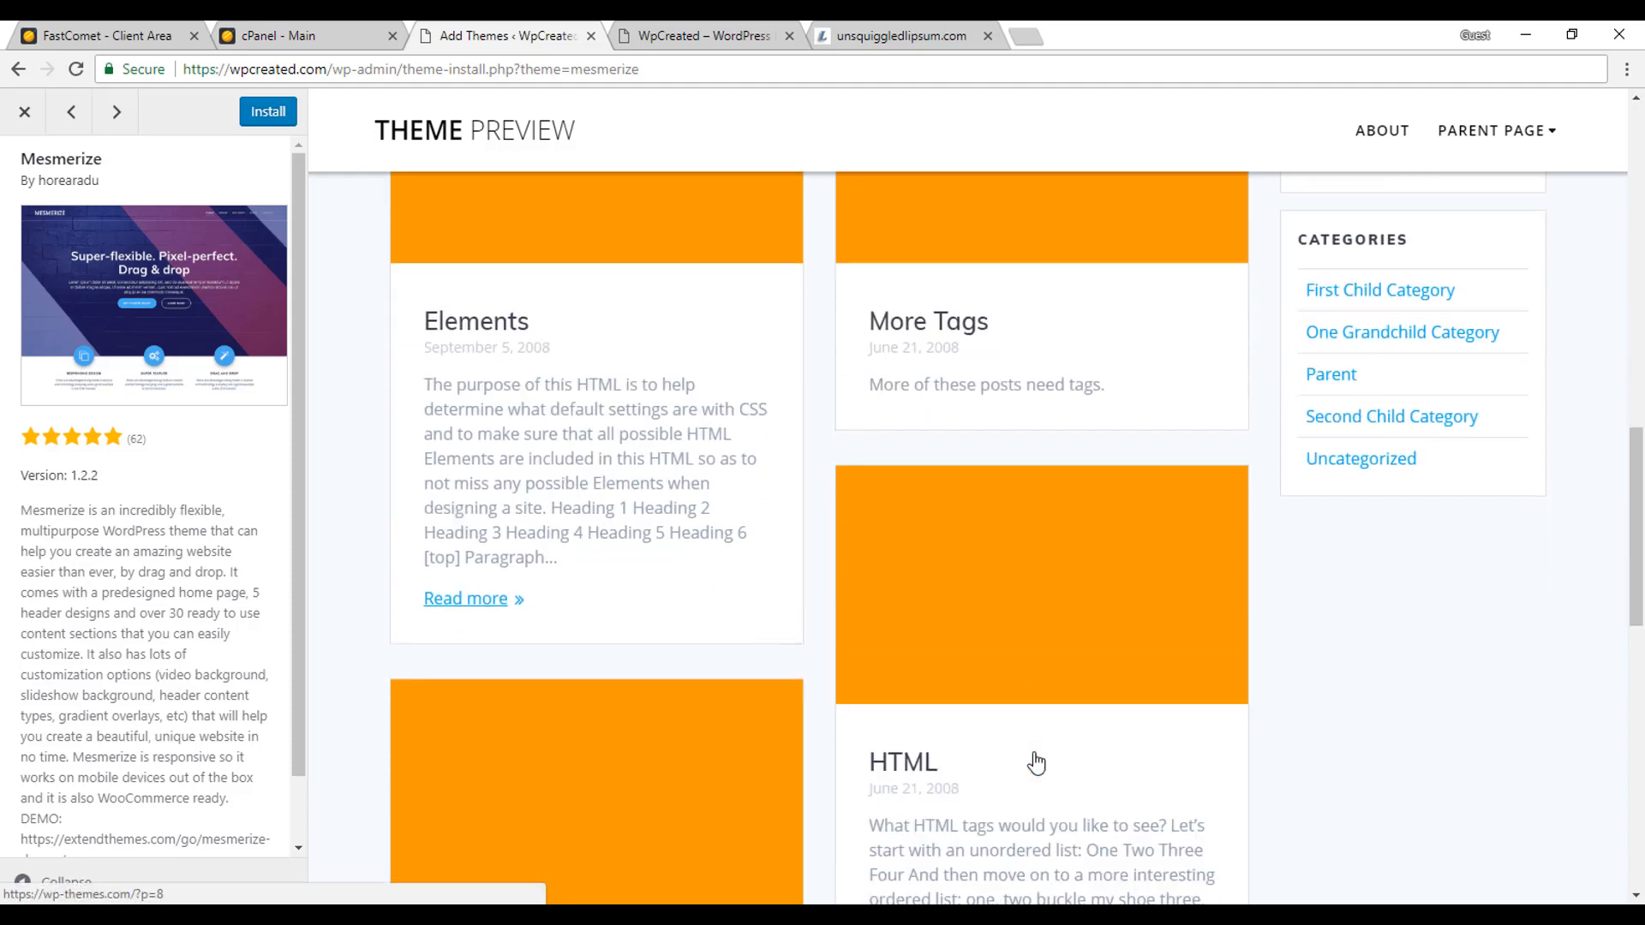
pyautogui.scroll(-13, 1035, 762)
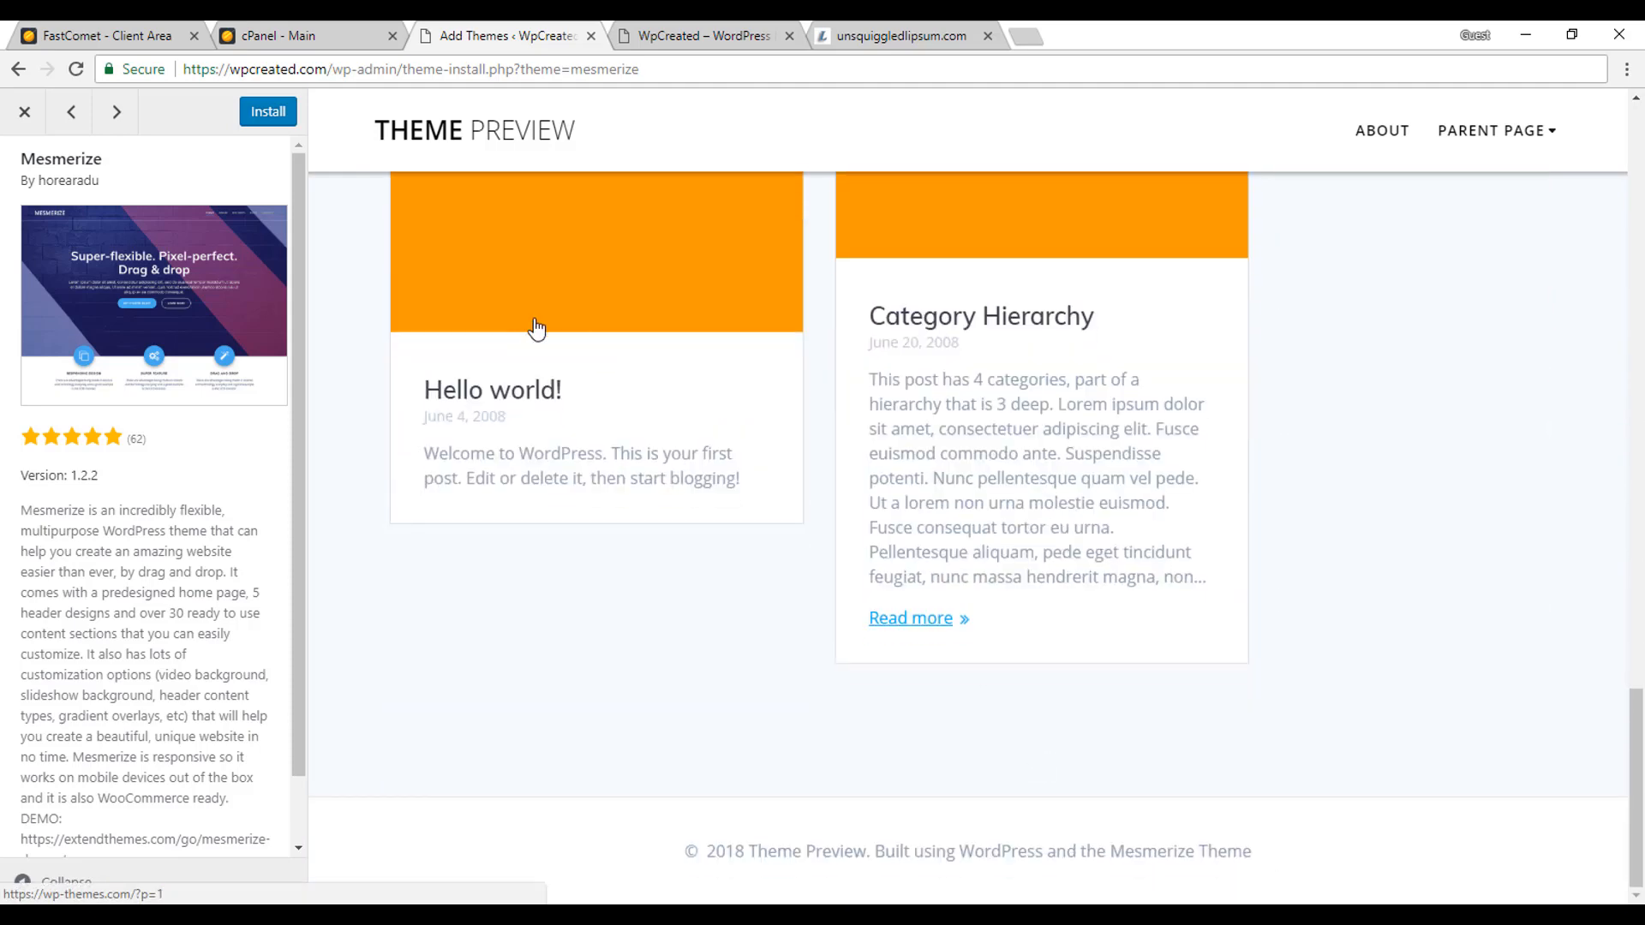
pyautogui.scroll(20, 1017, 488)
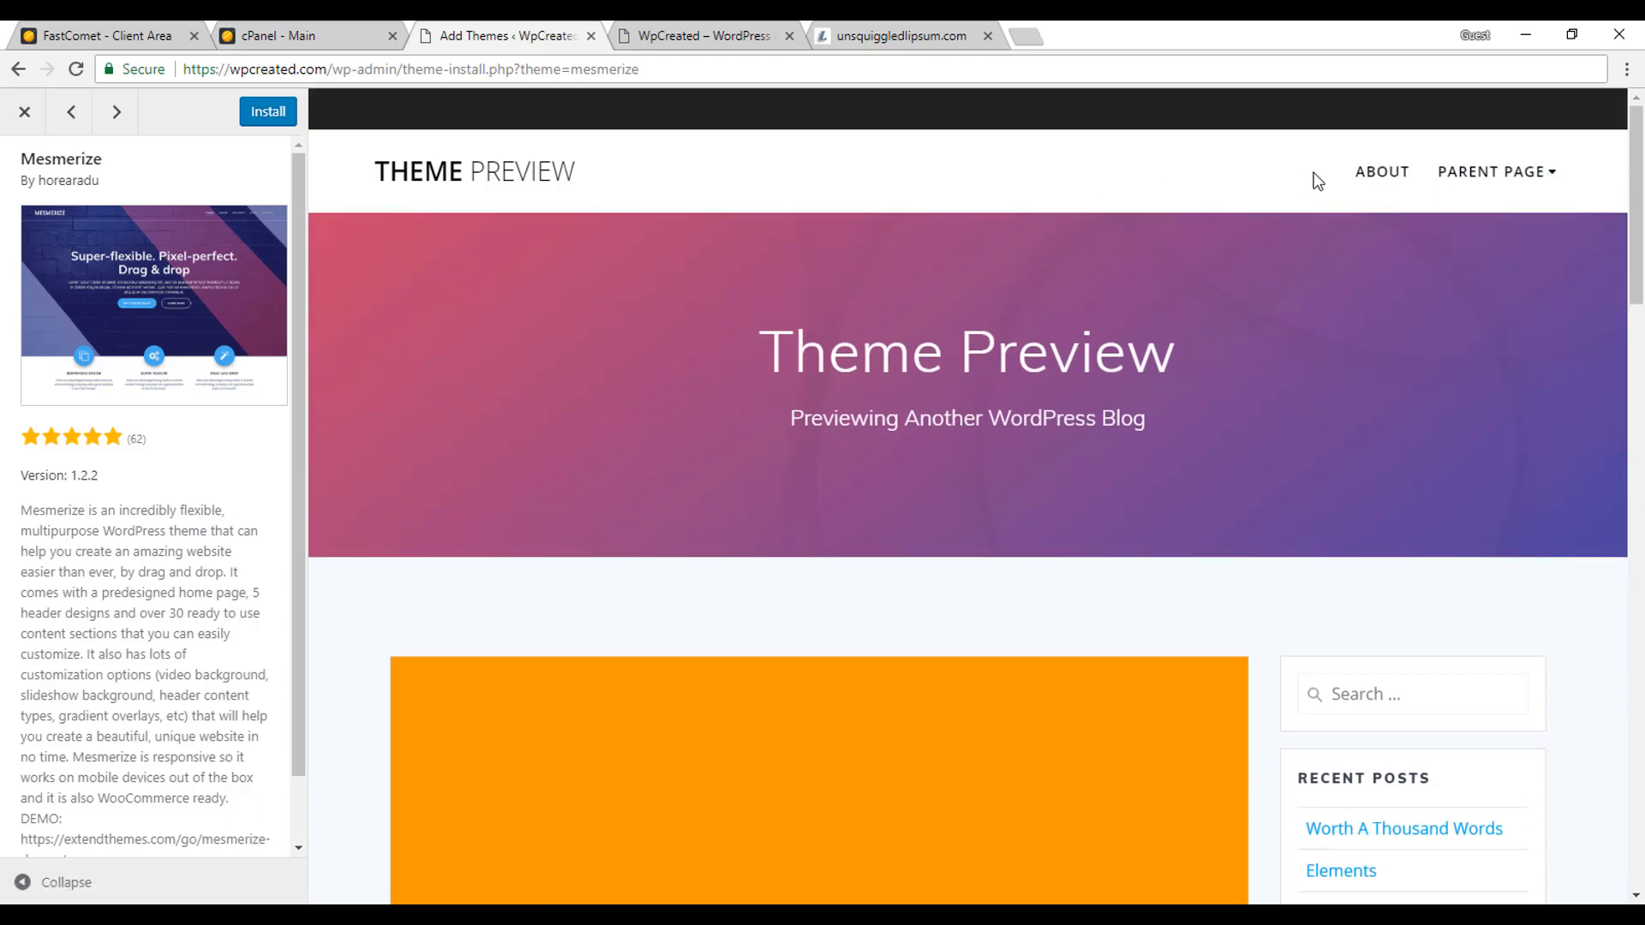
pyautogui.moveTo(1495, 176)
pyautogui.scroll(-10, 1227, 473)
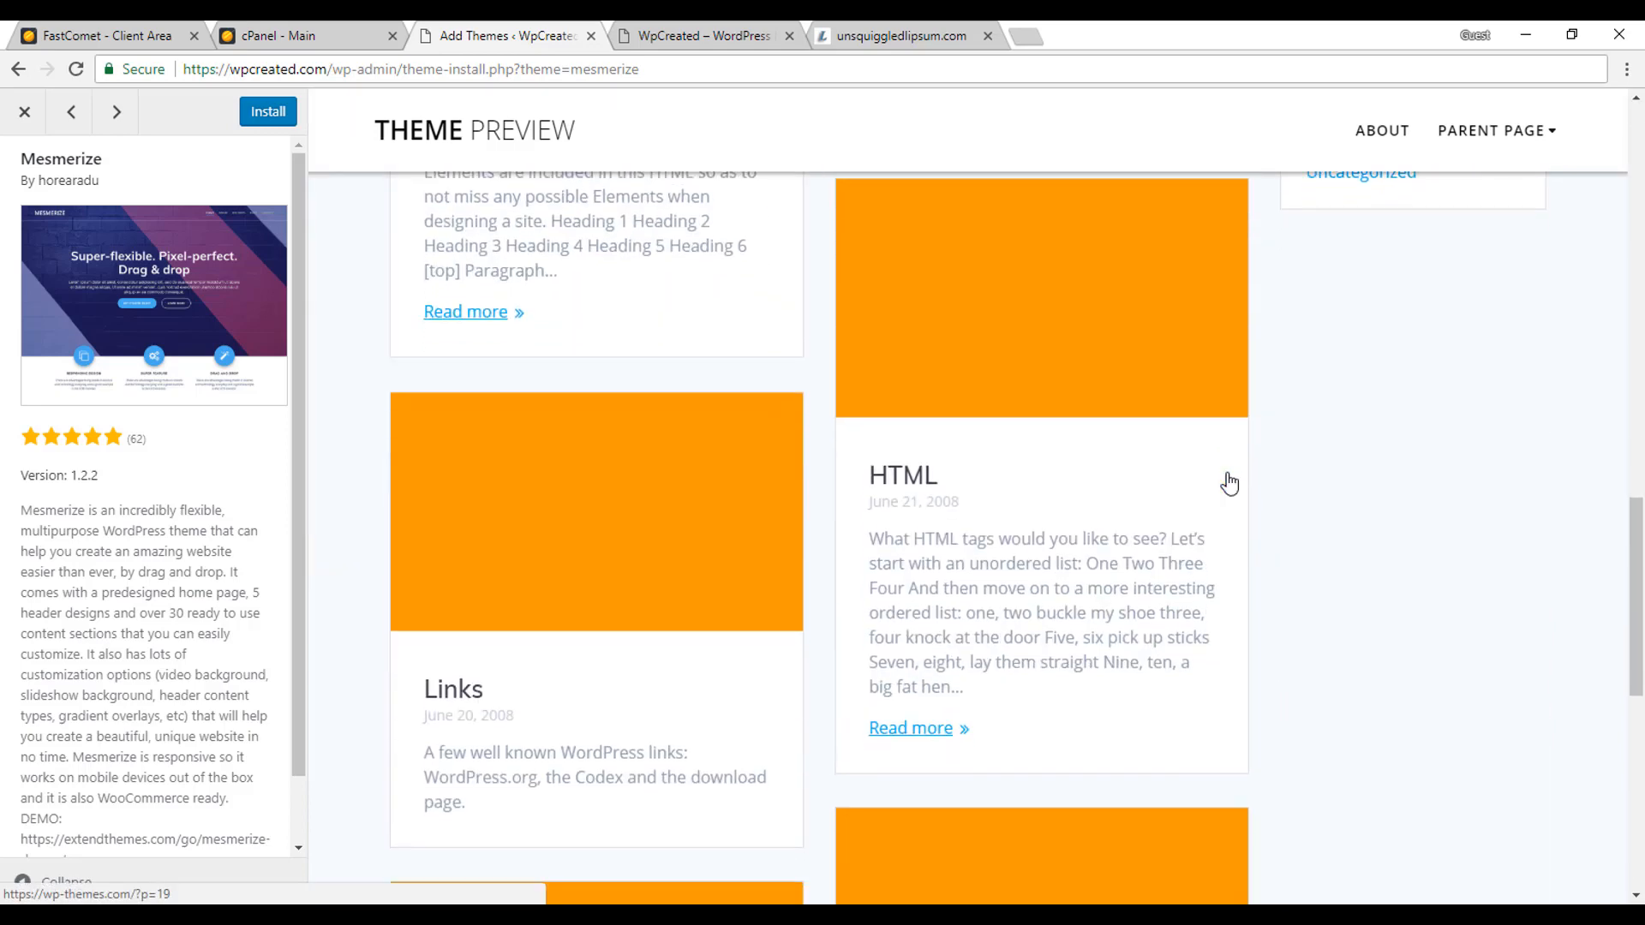
pyautogui.scroll(-3, 1229, 484)
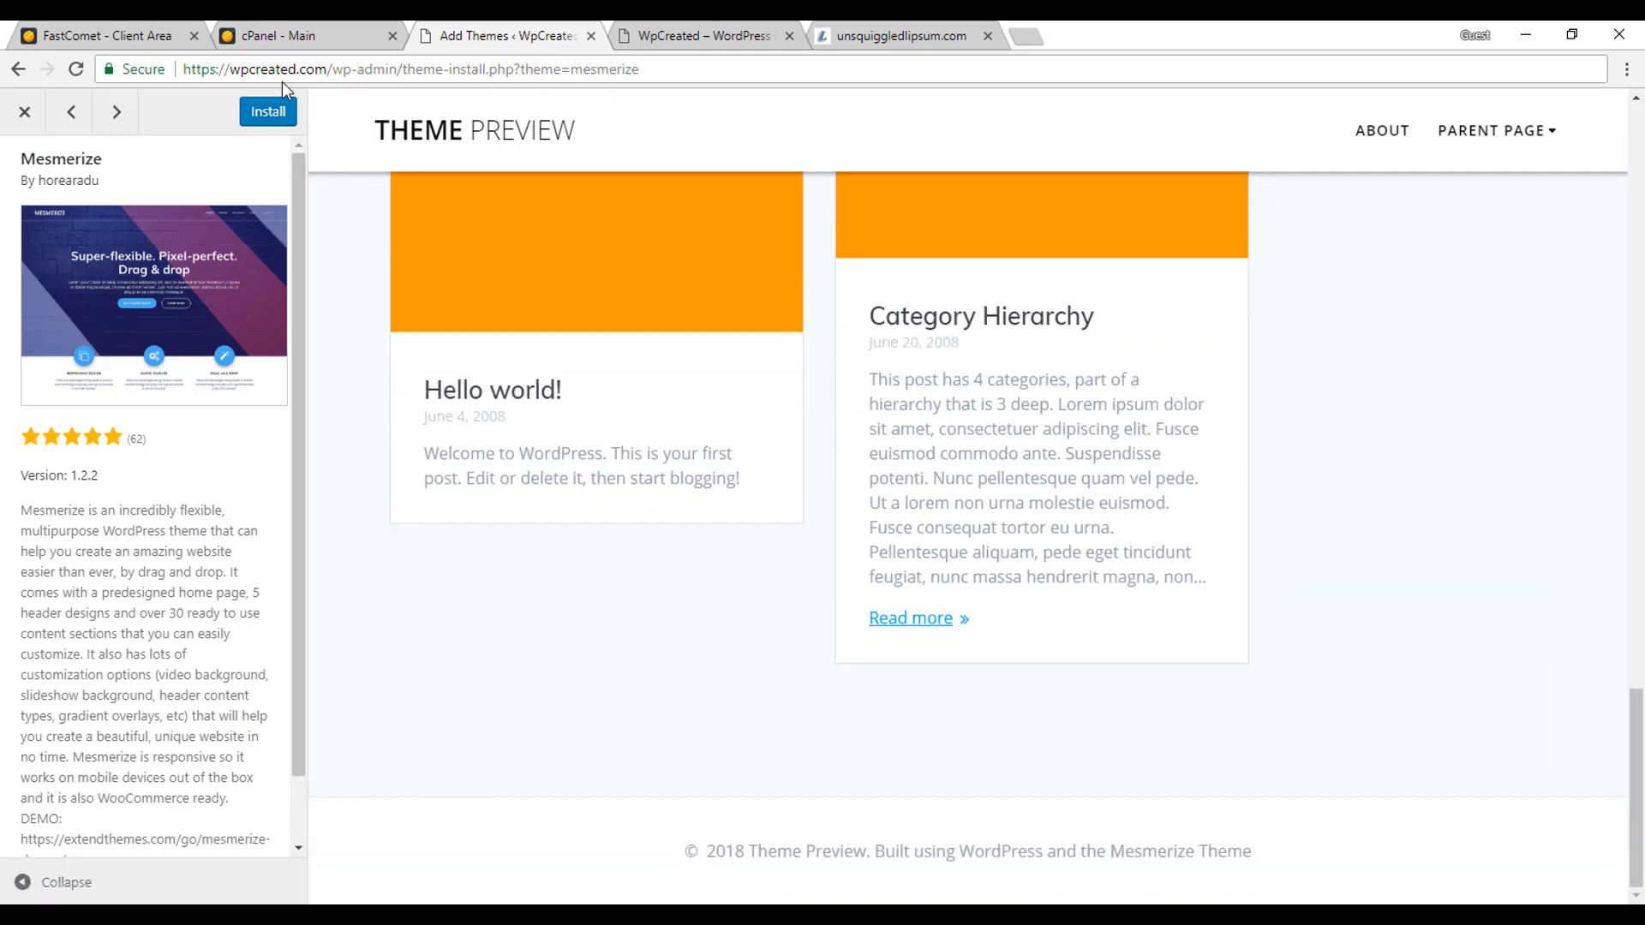
# Install the Mesmerize theme and activate it on the site
pyautogui.click(272, 113)
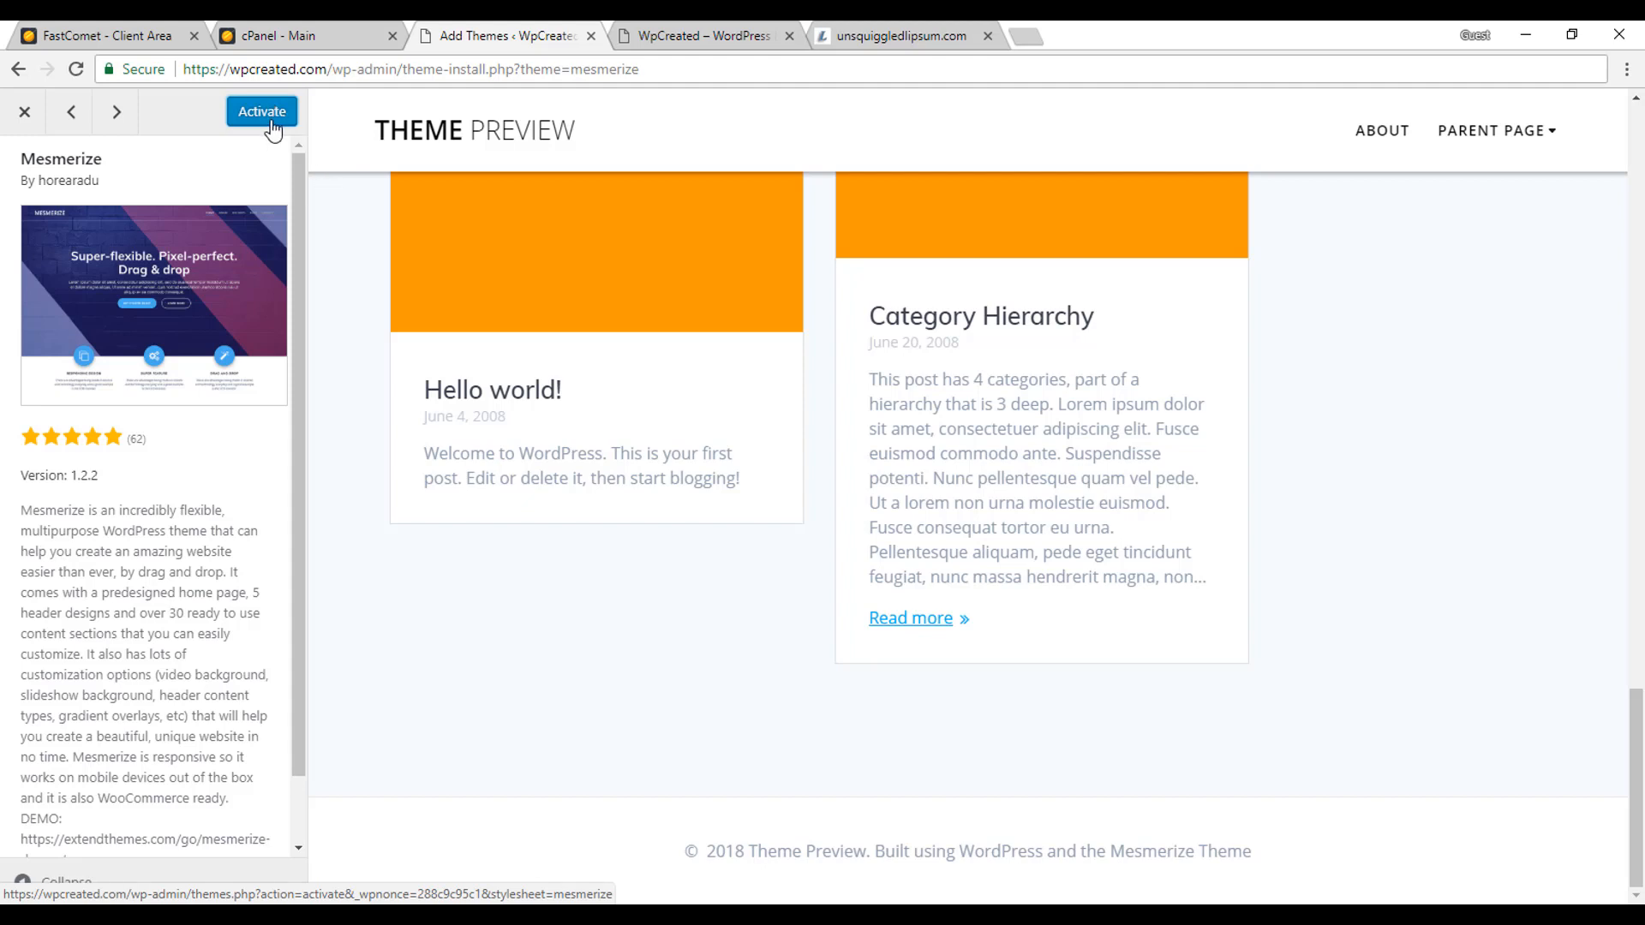
pyautogui.click(271, 125)
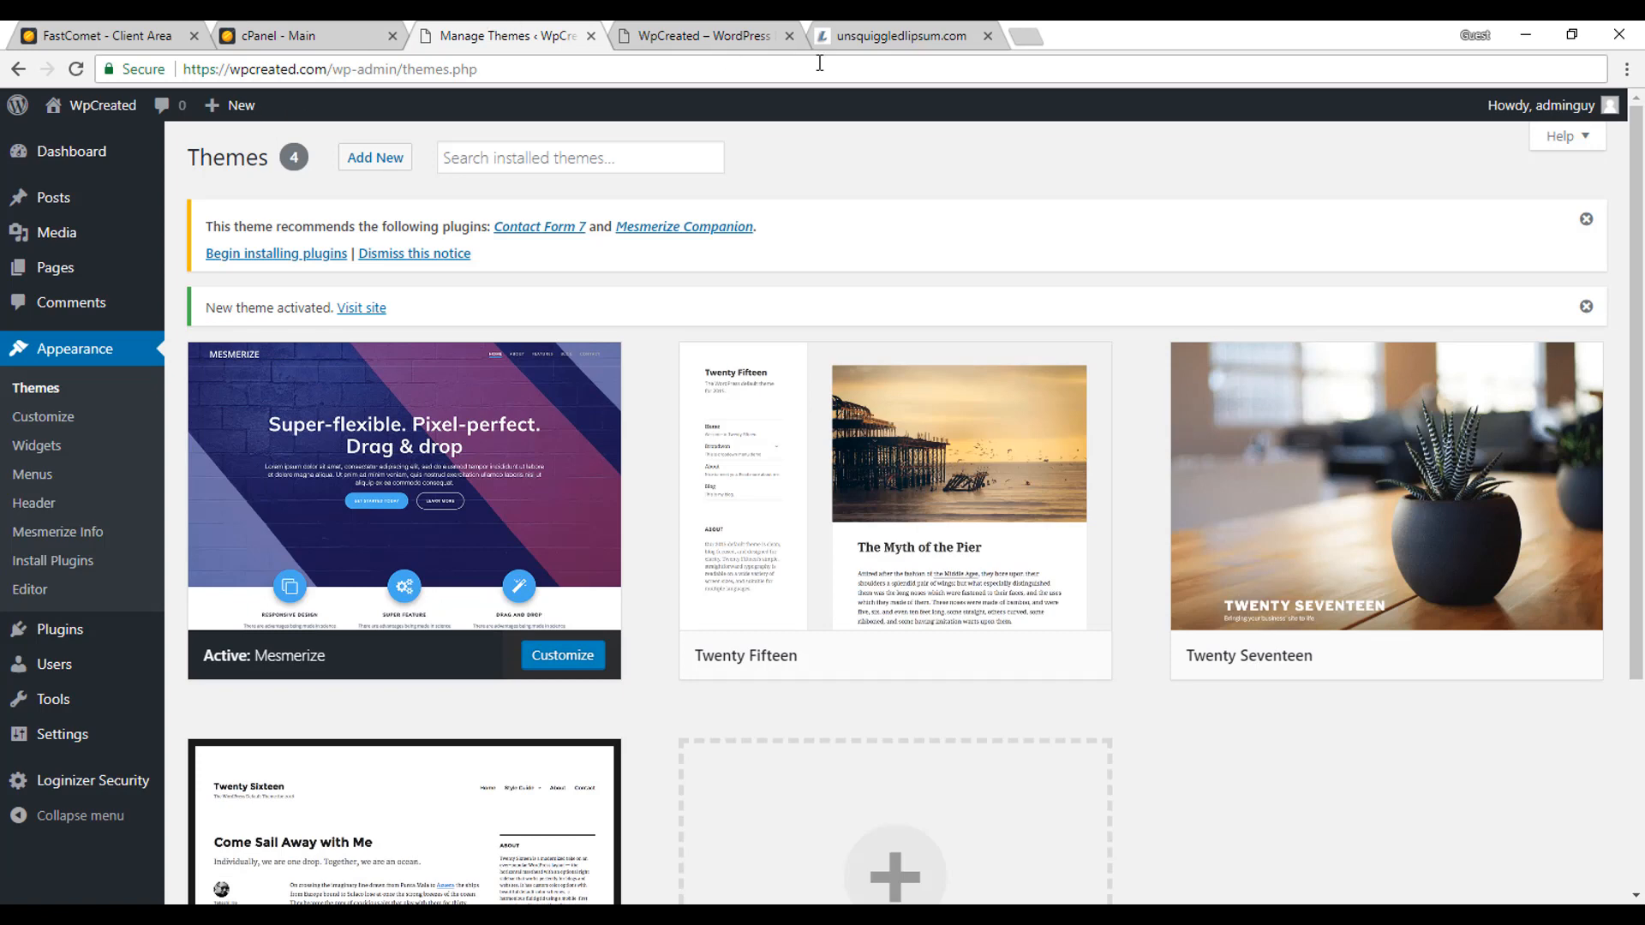
# Open the live site in a new browser tab and look over its front page in the Mesmerize theme
pyautogui.moveTo(84, 118)
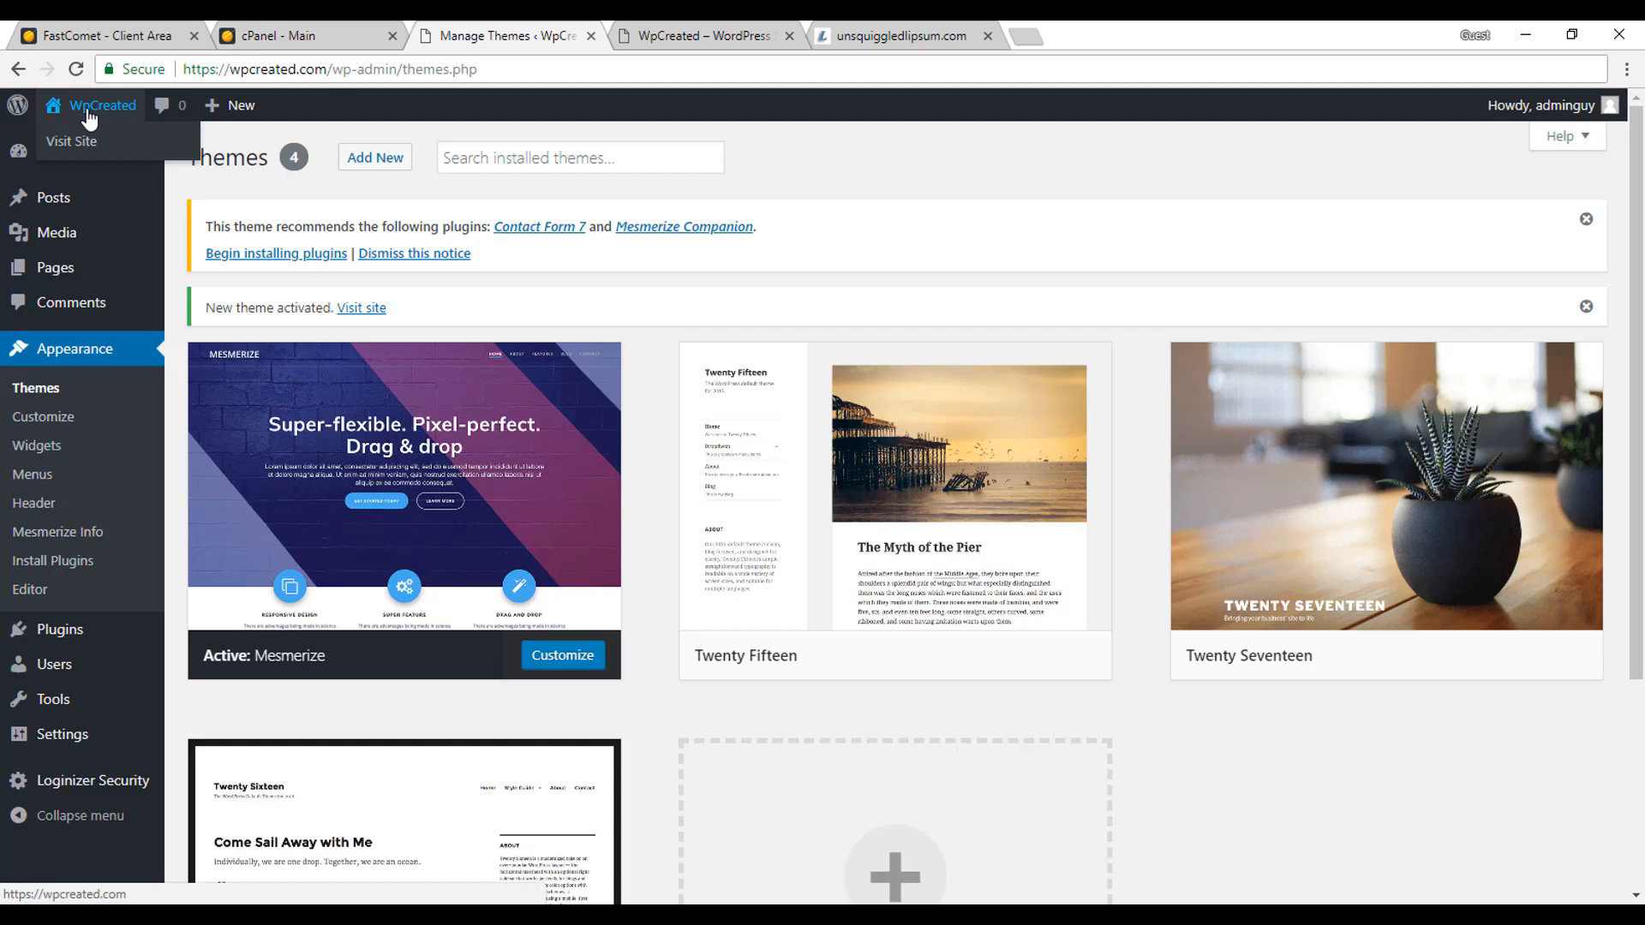
pyautogui.rightClick(85, 146)
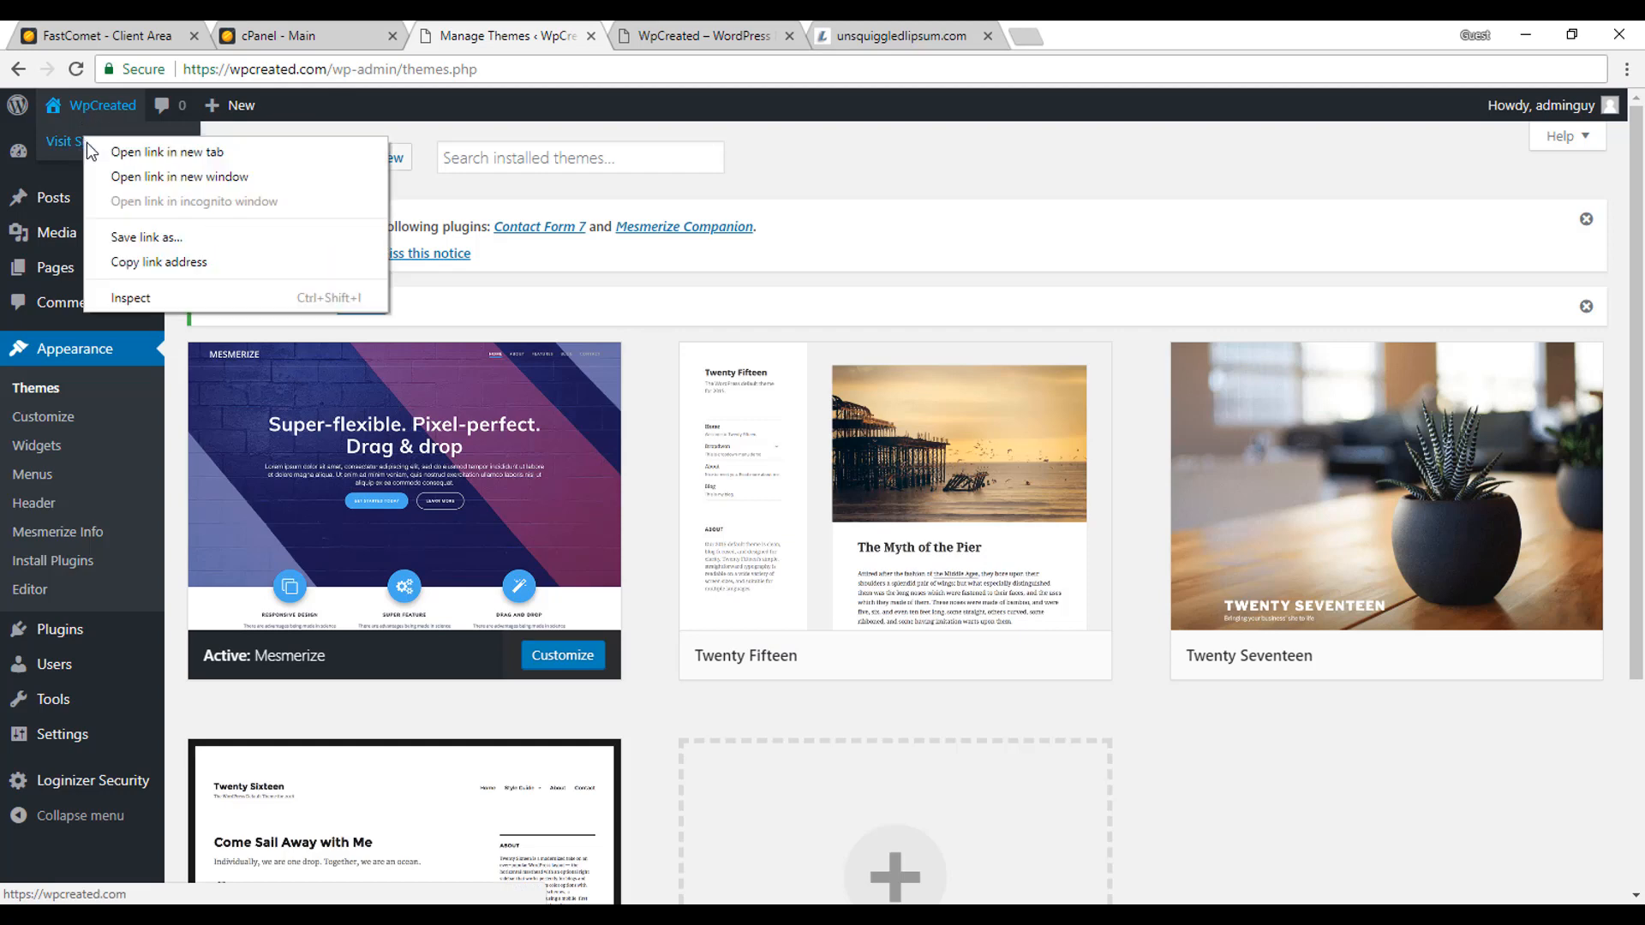
pyautogui.click(98, 154)
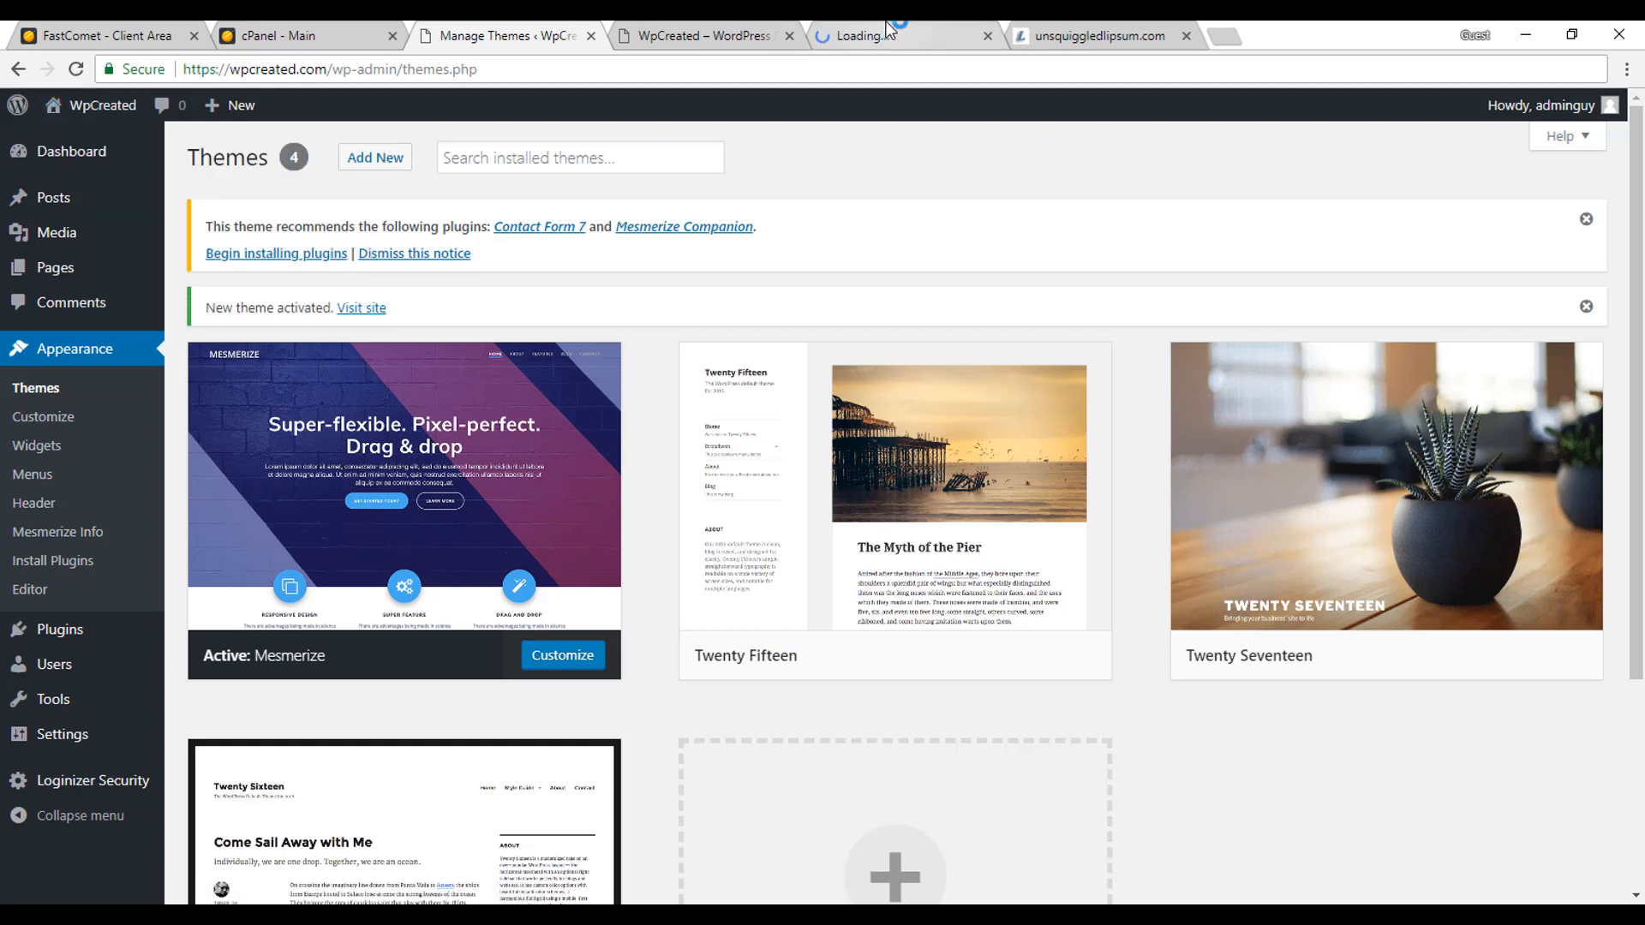
pyautogui.click(864, 33)
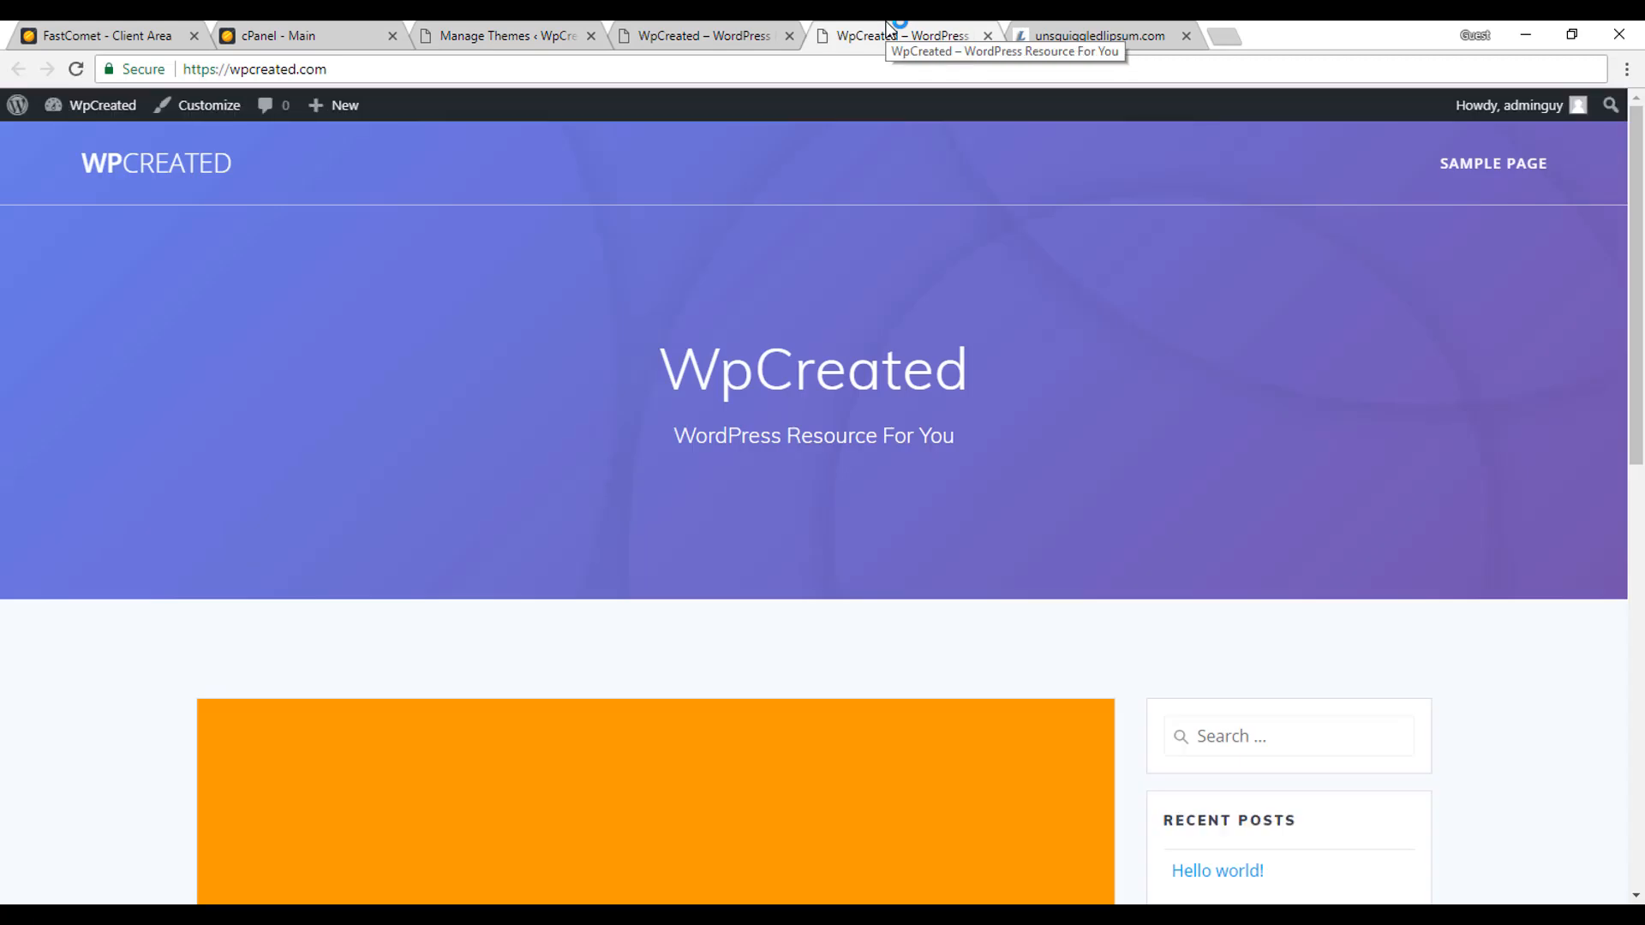
pyautogui.scroll(-6, 741, 500)
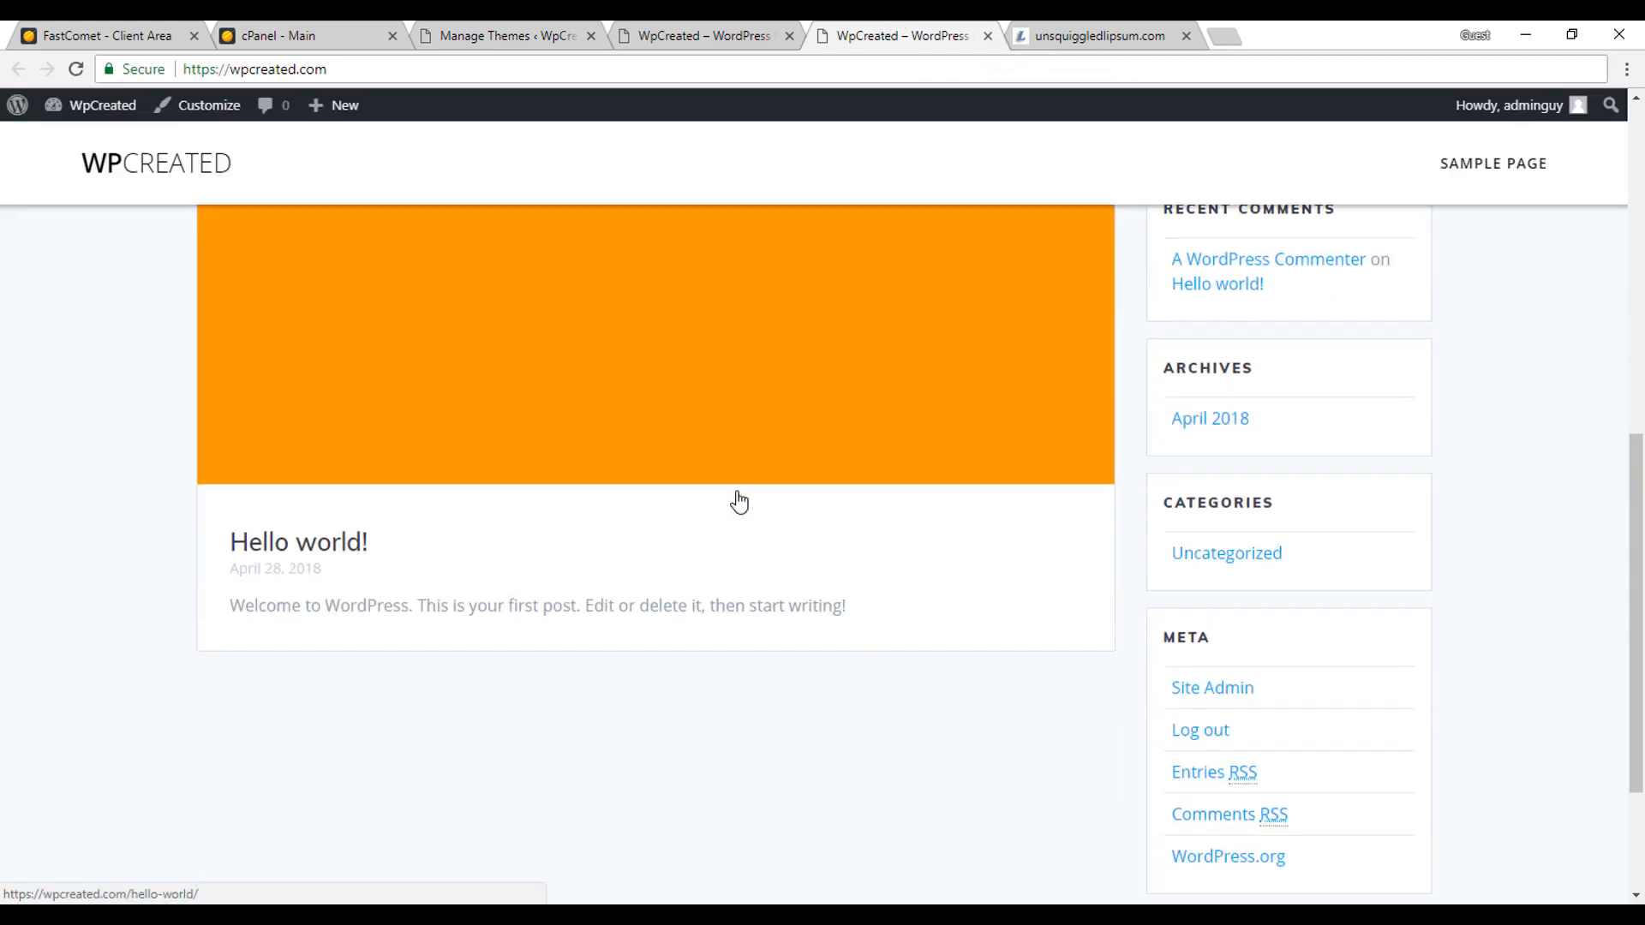
pyautogui.scroll(7, 741, 500)
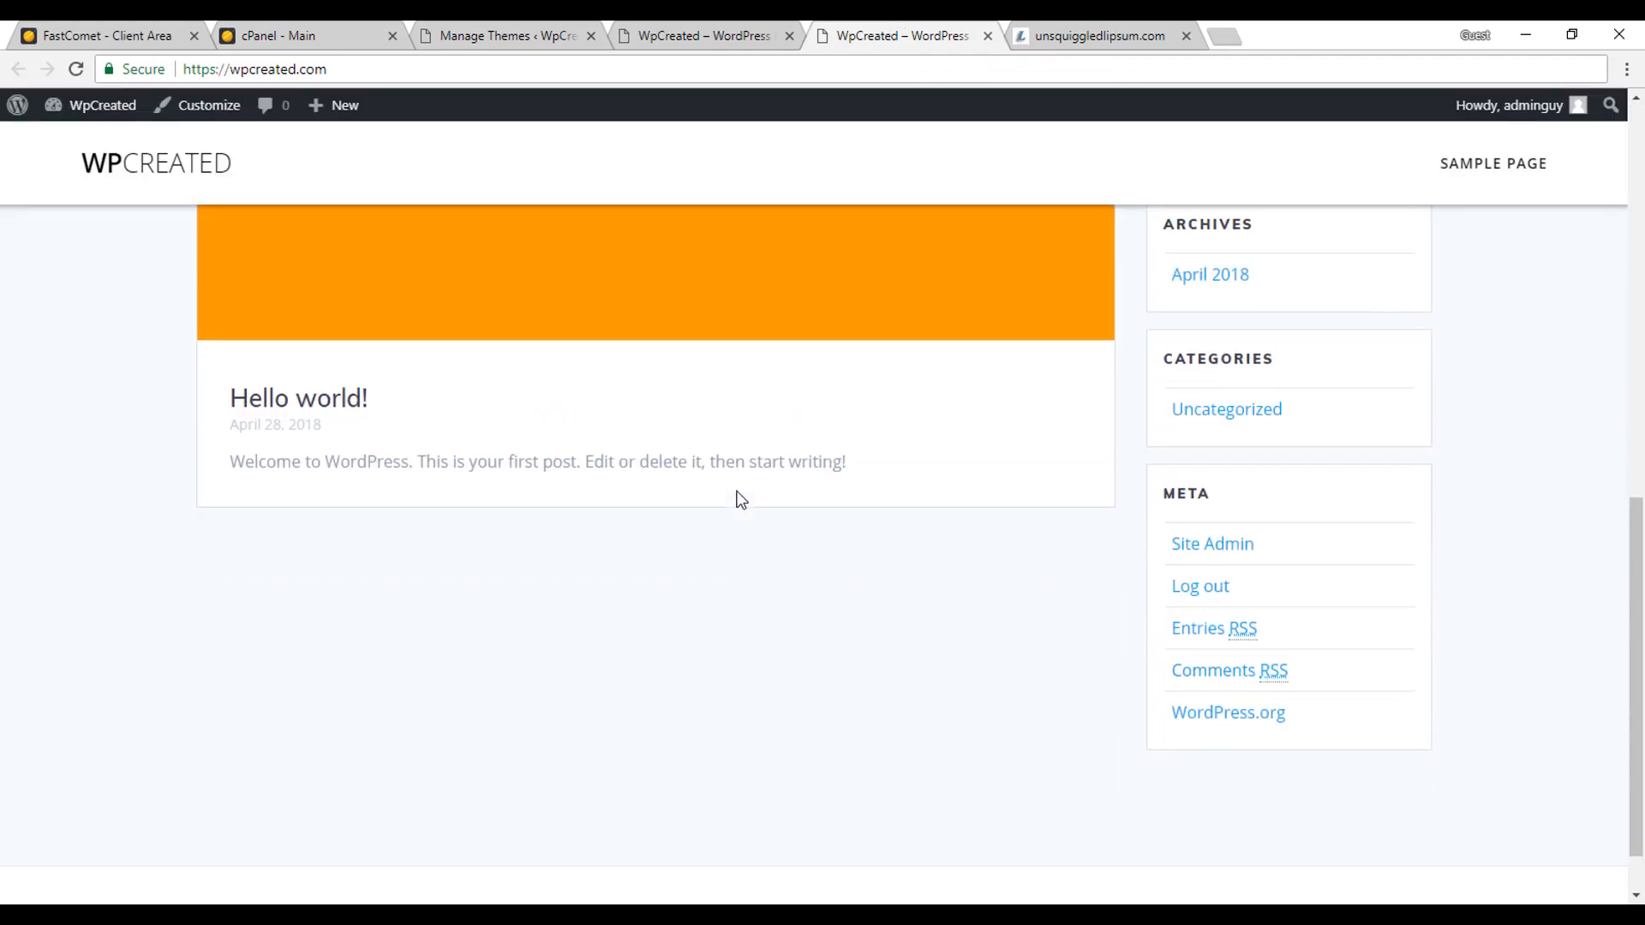
# Compare the site's earlier Twenty Seventeen front page with the Mesmerize version, from header to footer
pyautogui.click(701, 28)
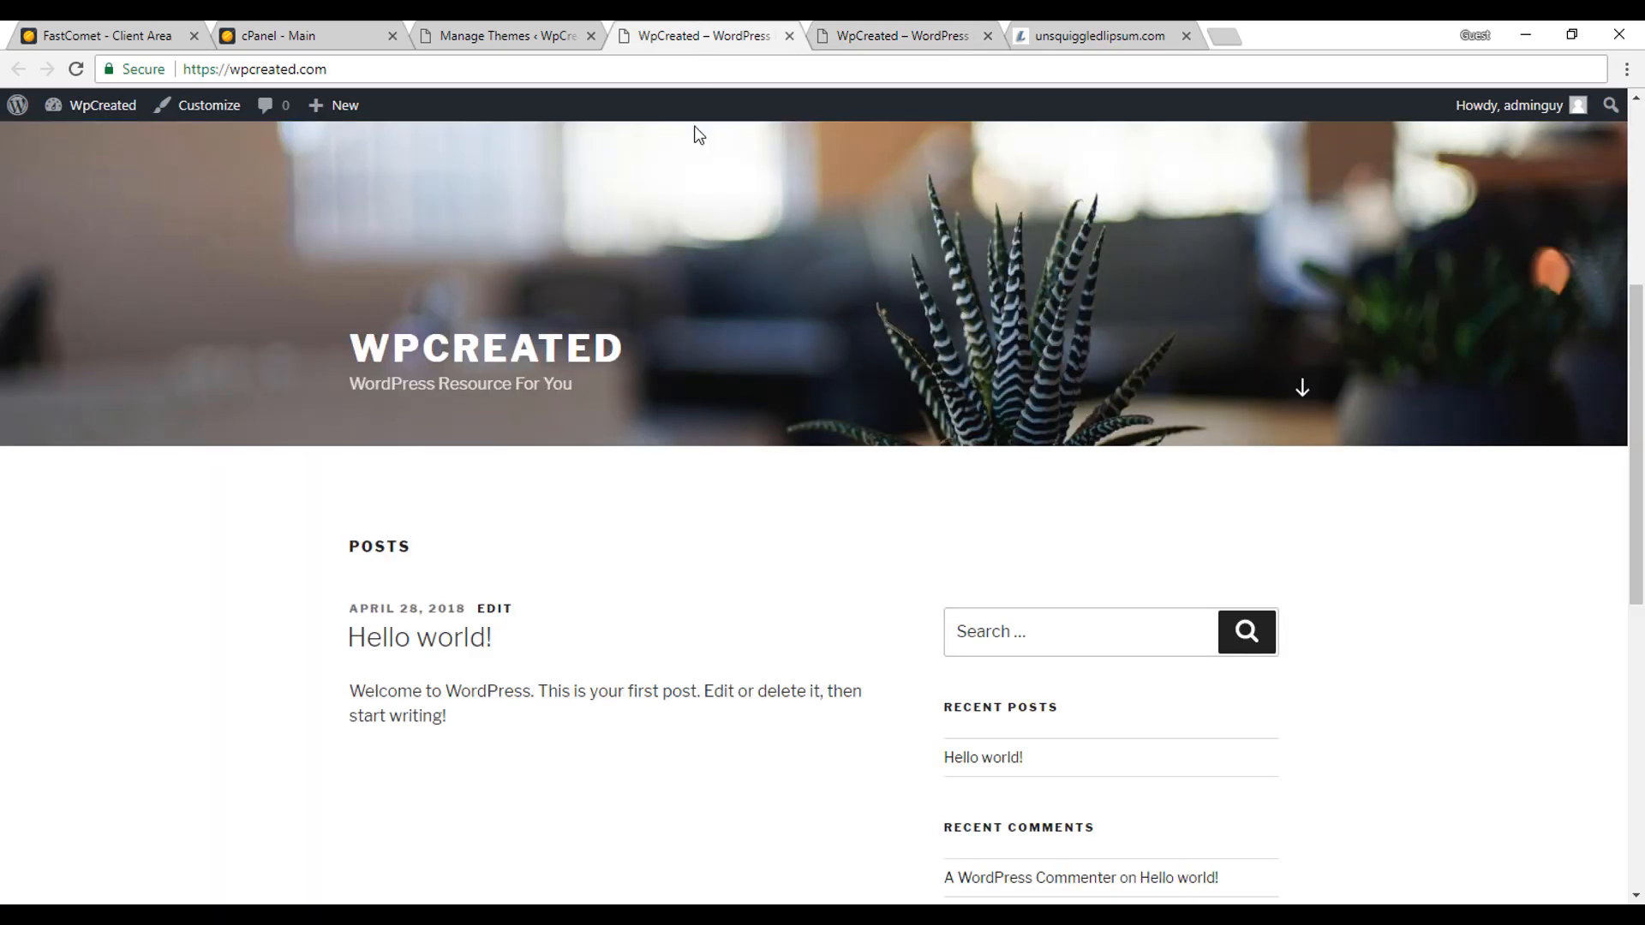
pyautogui.scroll(5, 782, 368)
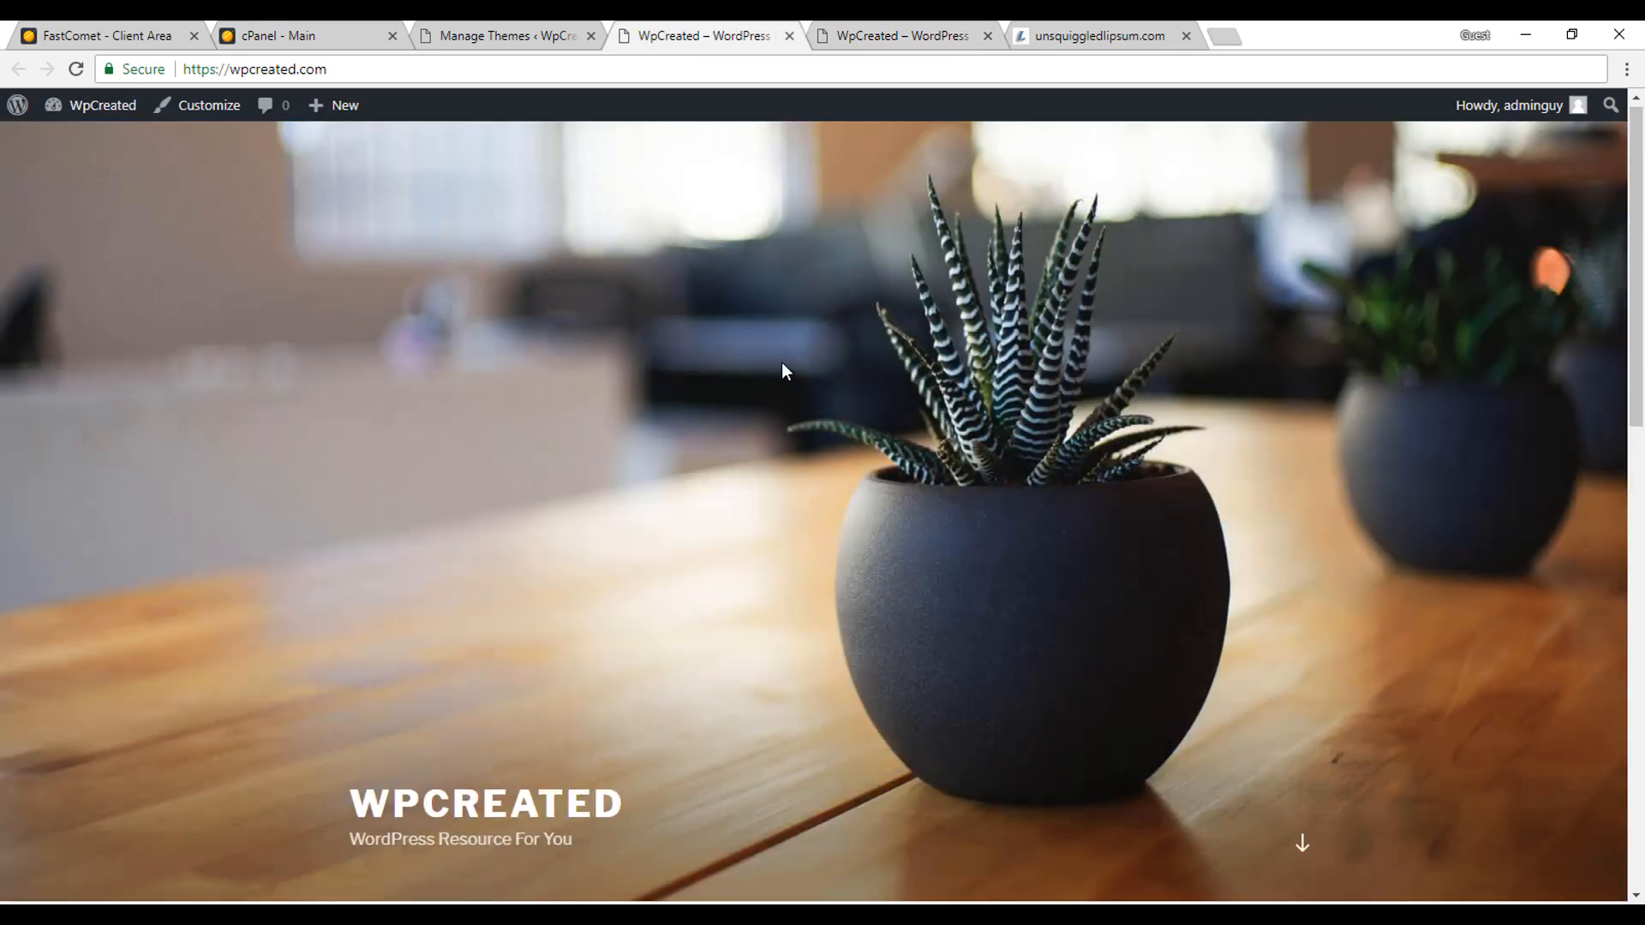
pyautogui.scroll(-10, 782, 363)
pyautogui.scroll(10, 782, 334)
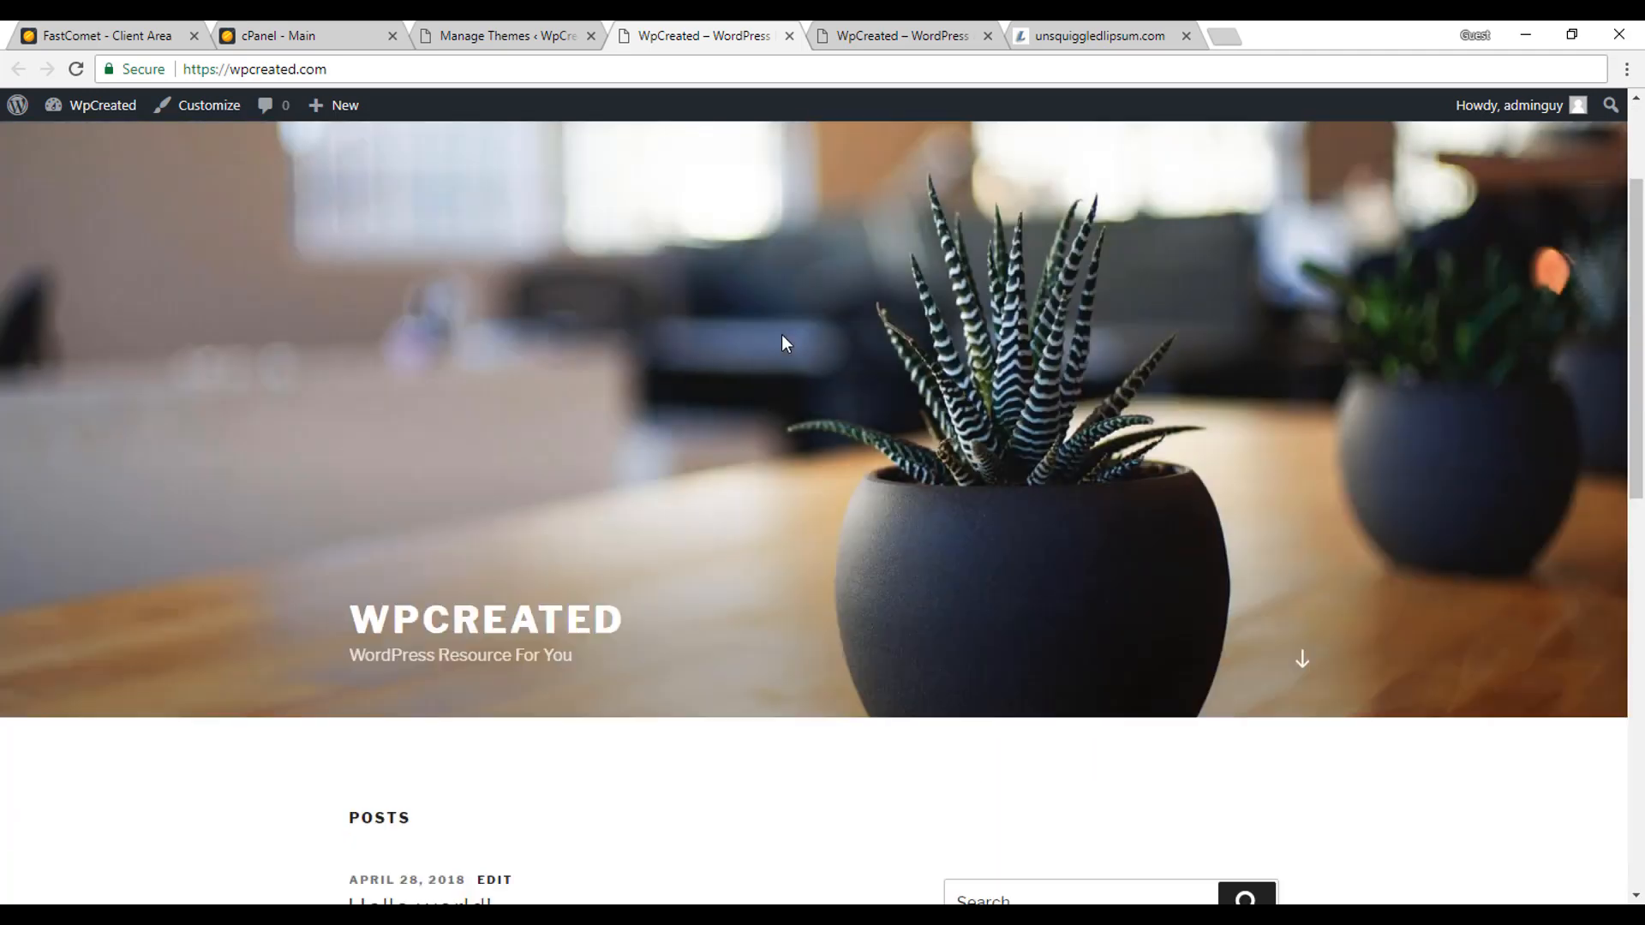
pyautogui.click(882, 24)
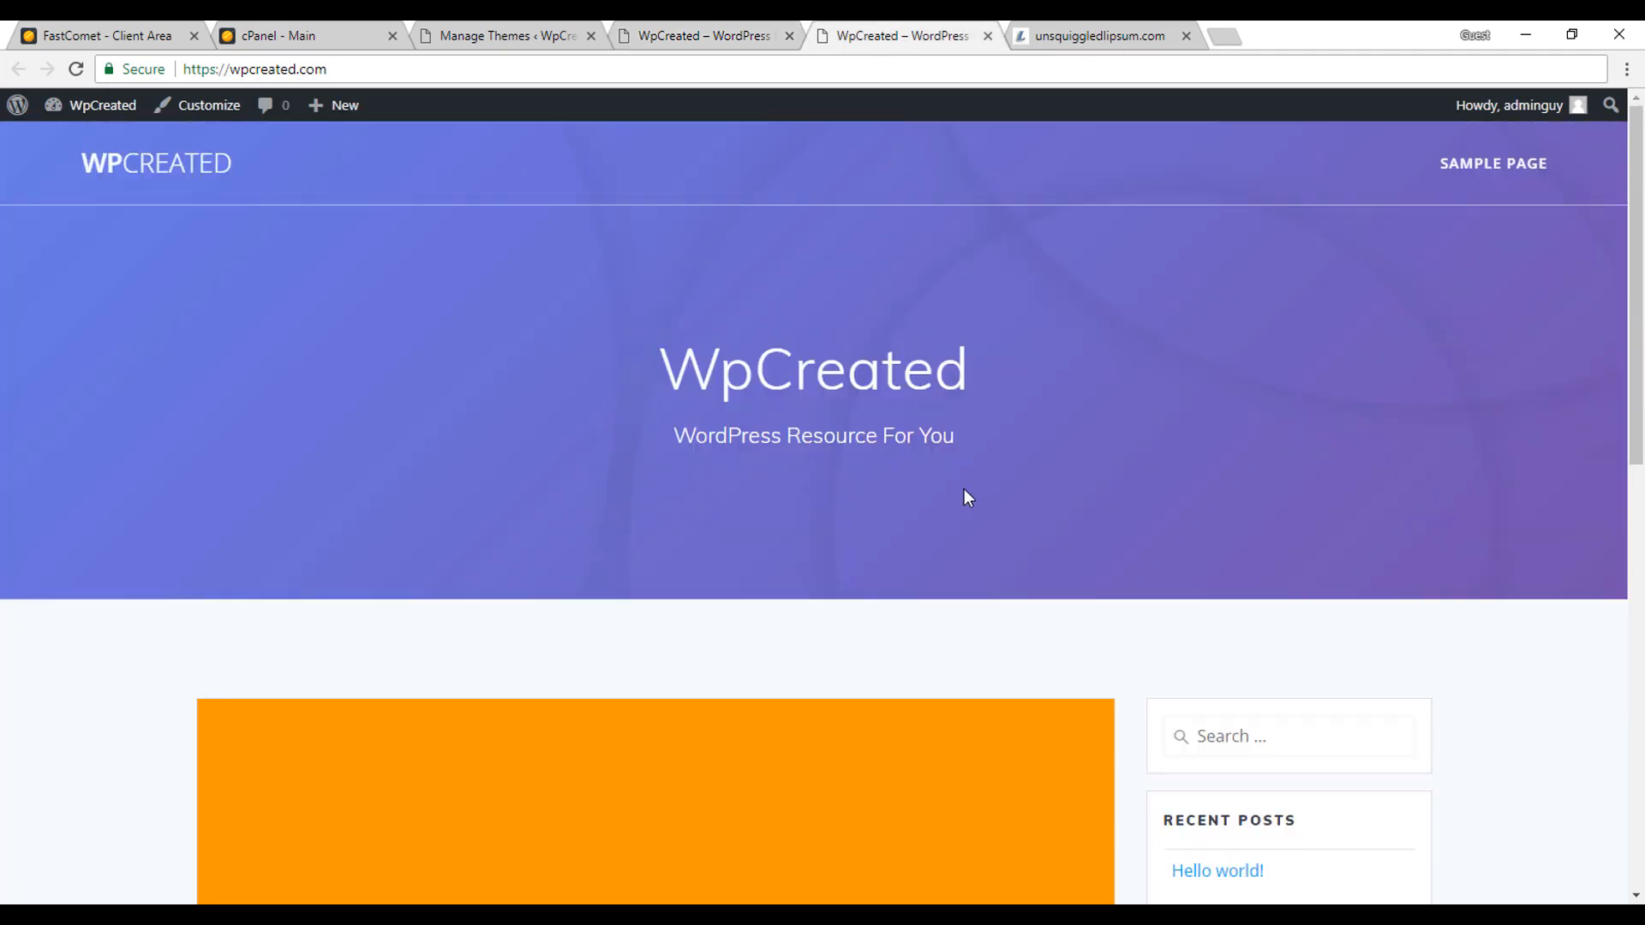
pyautogui.scroll(-10, 964, 488)
pyautogui.scroll(10, 962, 514)
pyautogui.scroll(-10, 1394, 639)
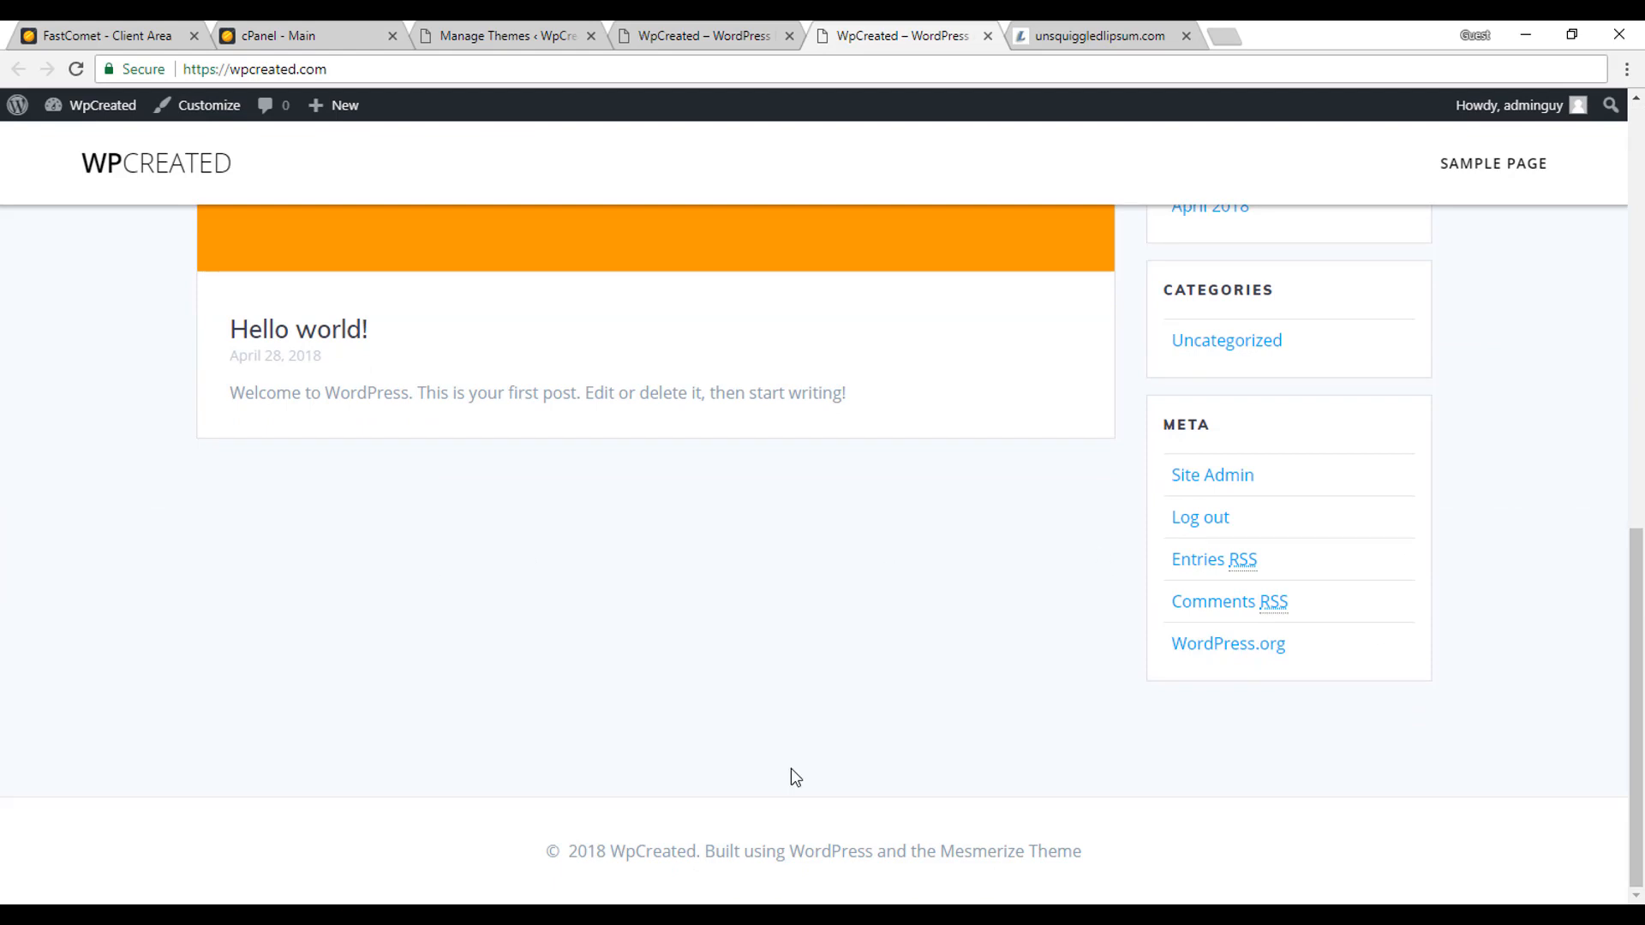
pyautogui.scroll(10, 793, 779)
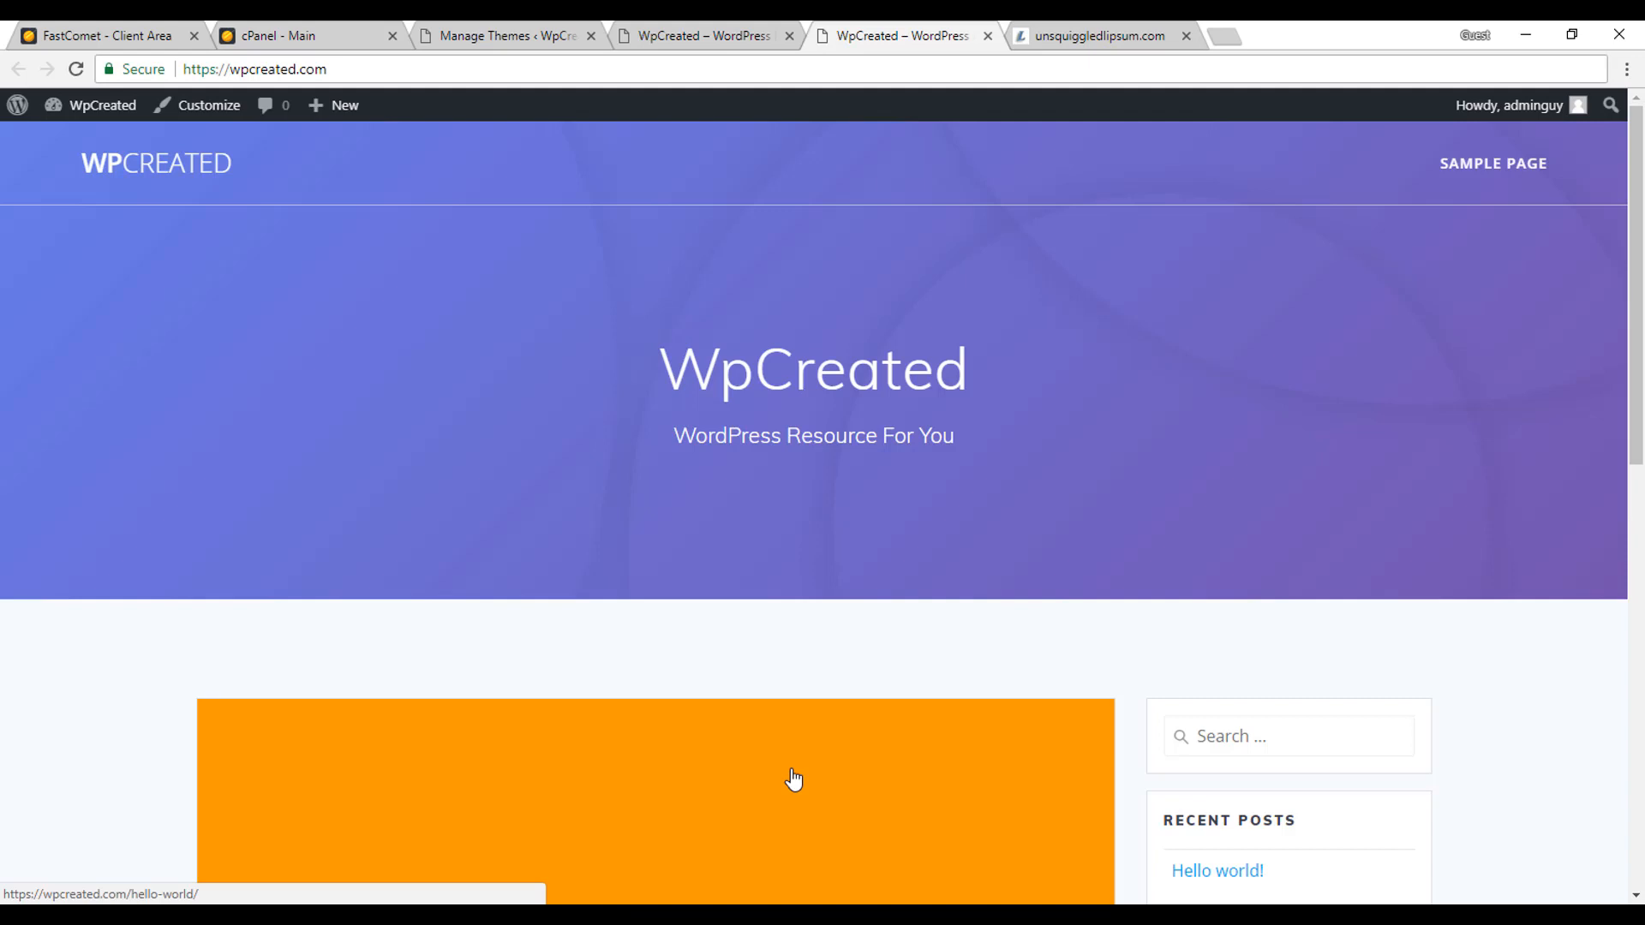
# Close the outdated browser tab showing the Twenty Seventeen front page and return to the Themes screen
pyautogui.click(722, 31)
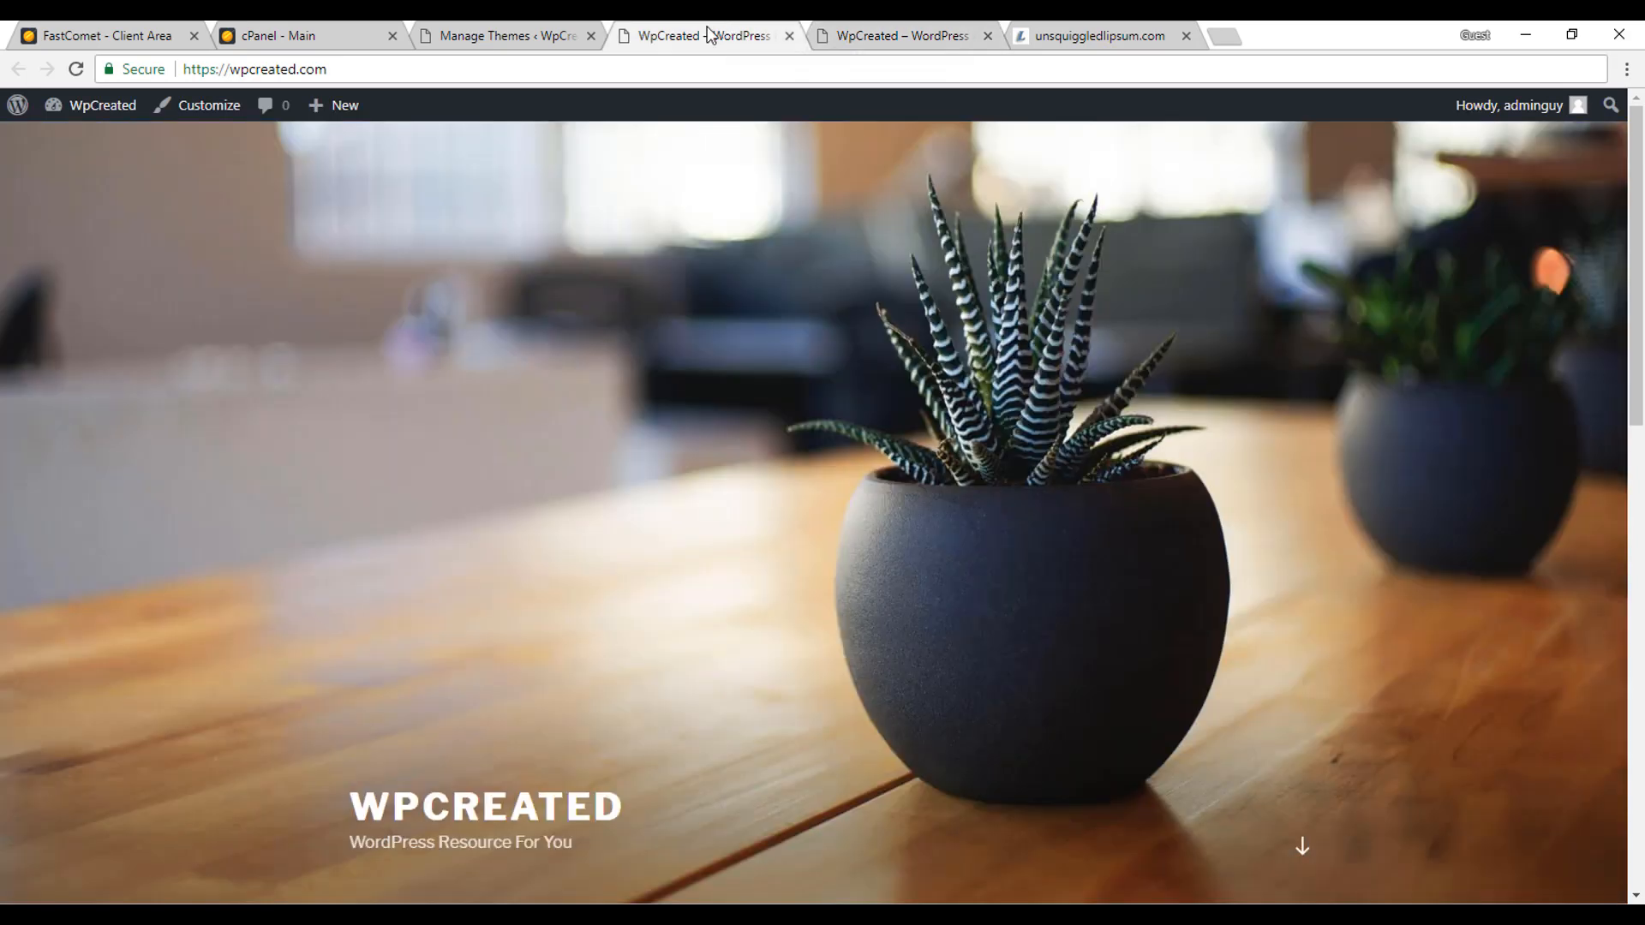
pyautogui.click(548, 34)
pyautogui.click(789, 34)
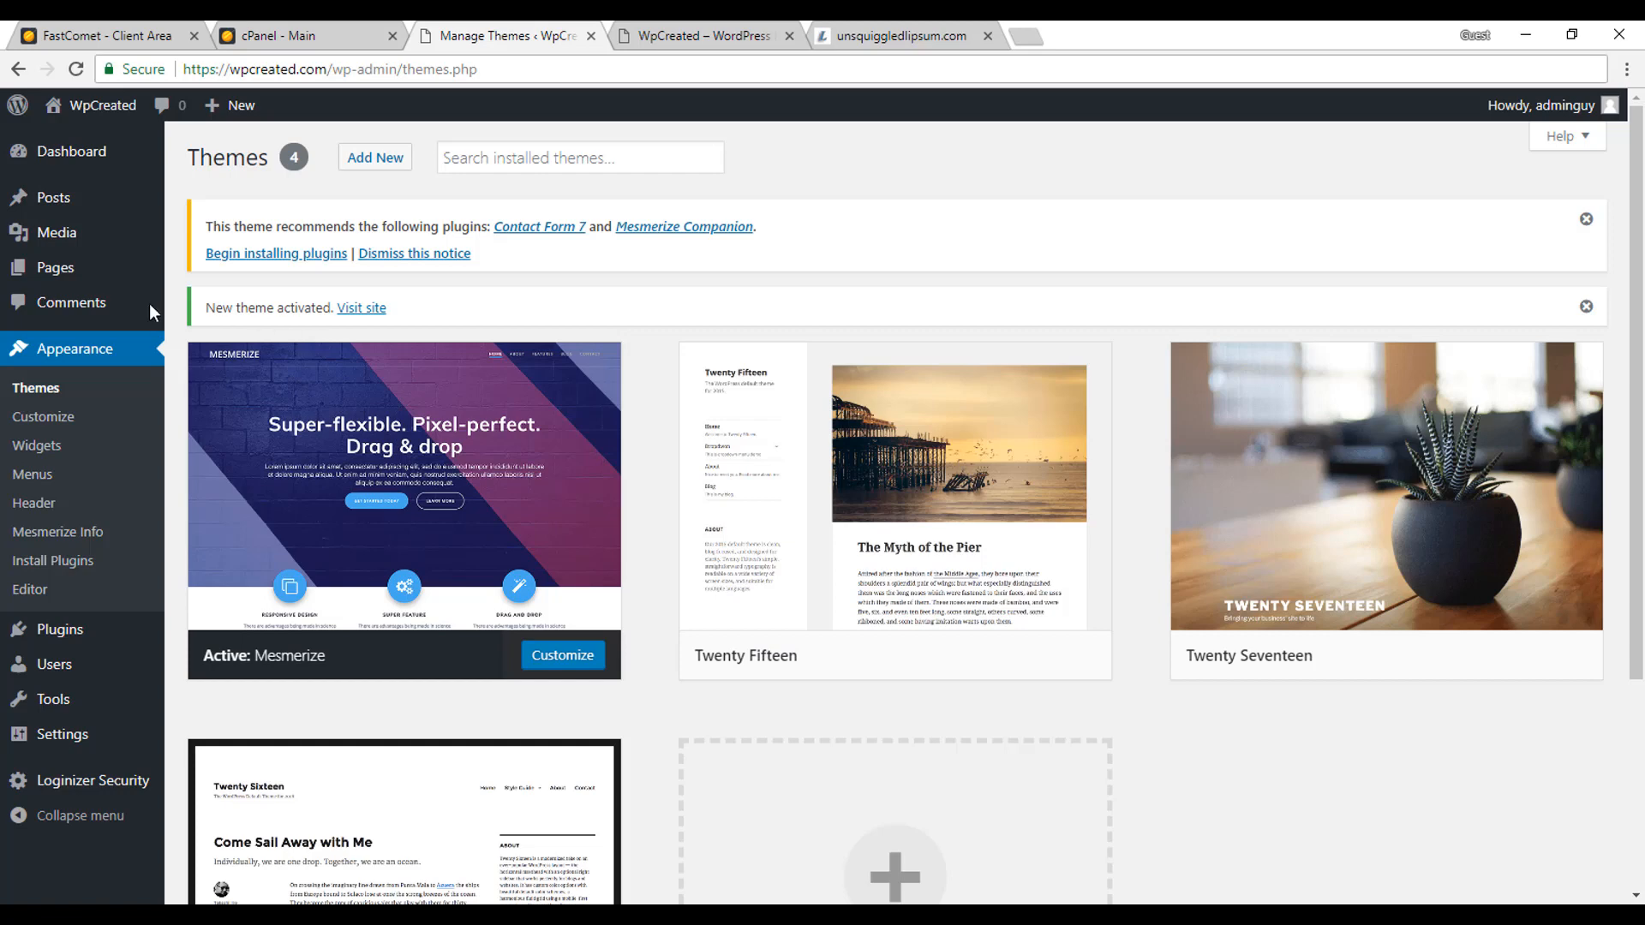
# Add a new page from the Pages list and title it "Home"
pyautogui.moveTo(72, 271)
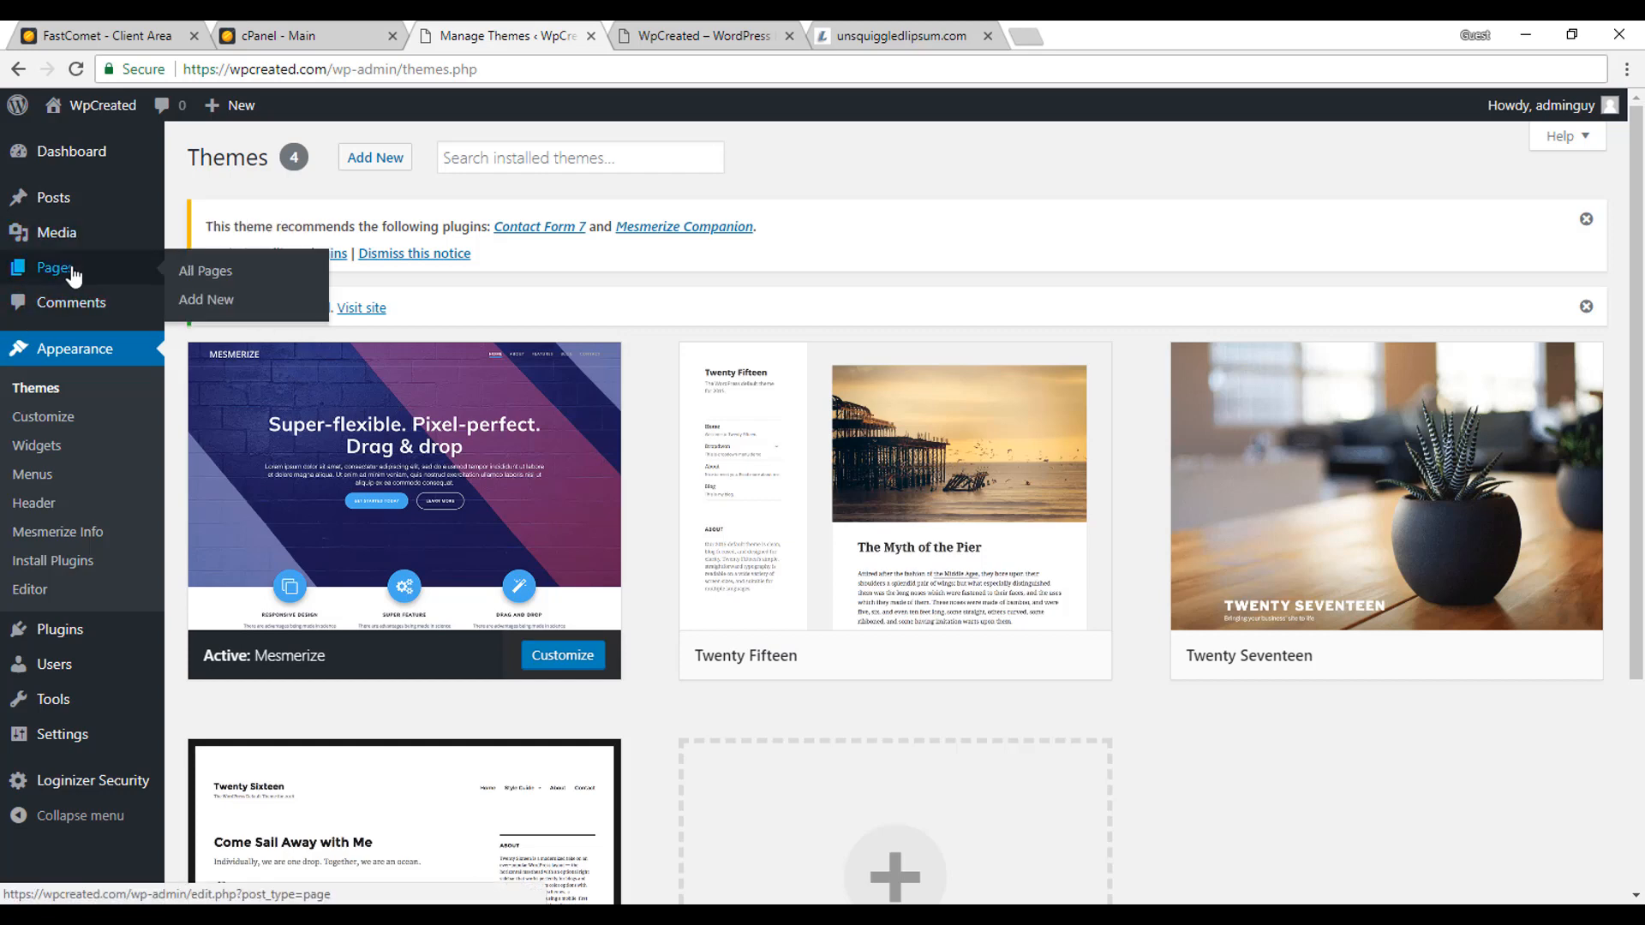
pyautogui.click(71, 271)
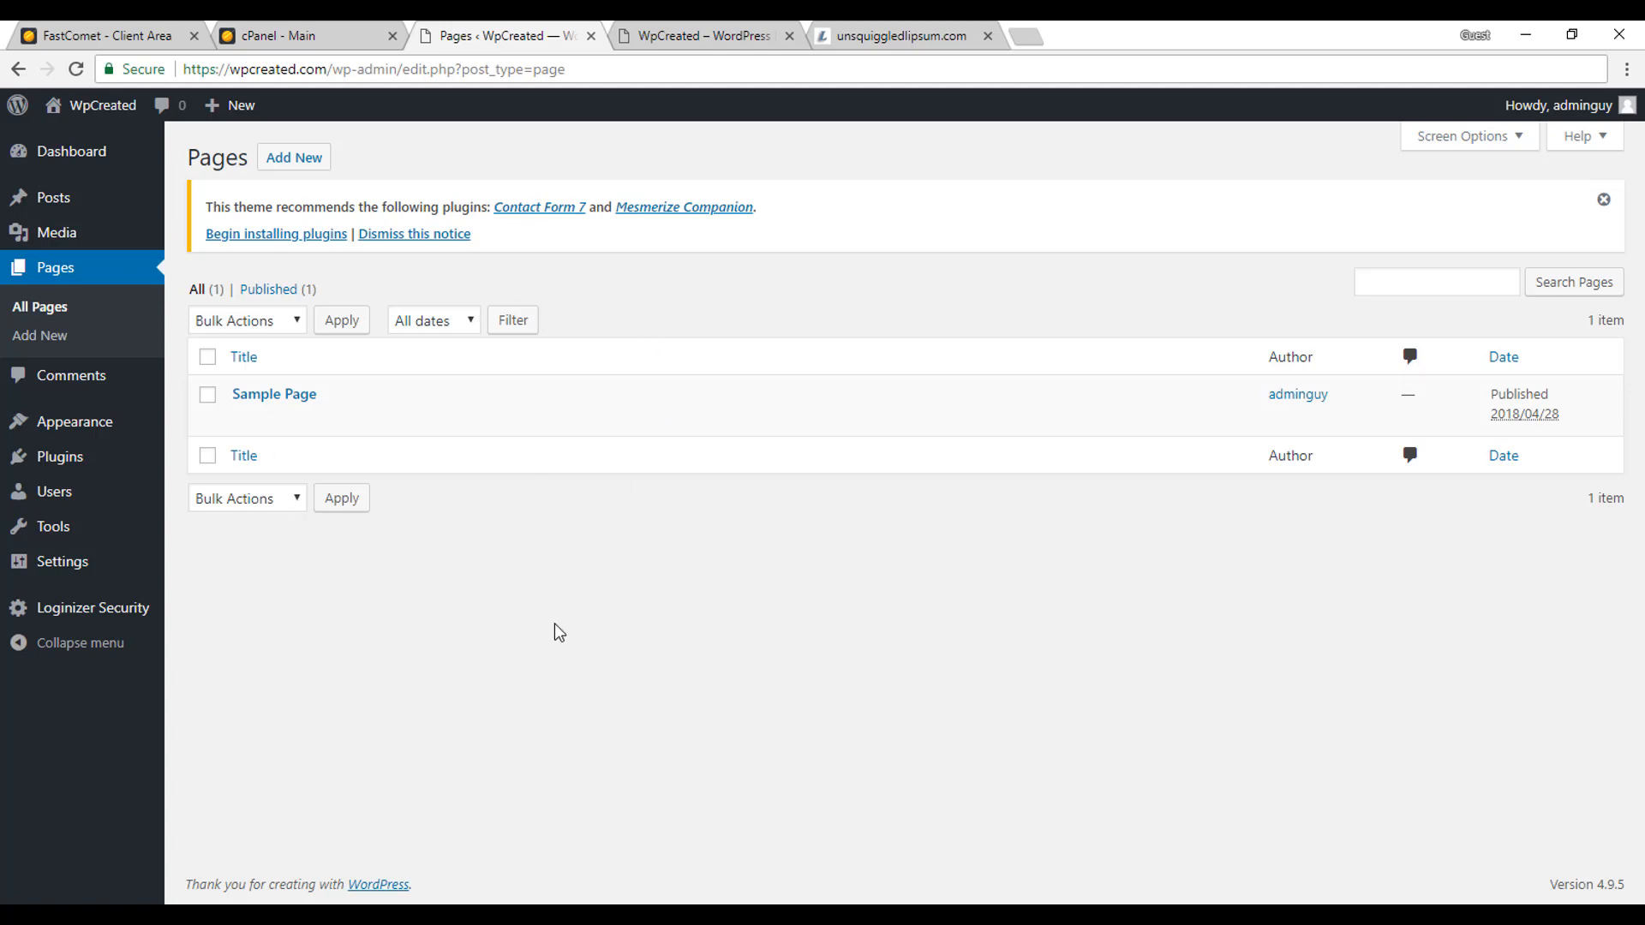
pyautogui.click(294, 161)
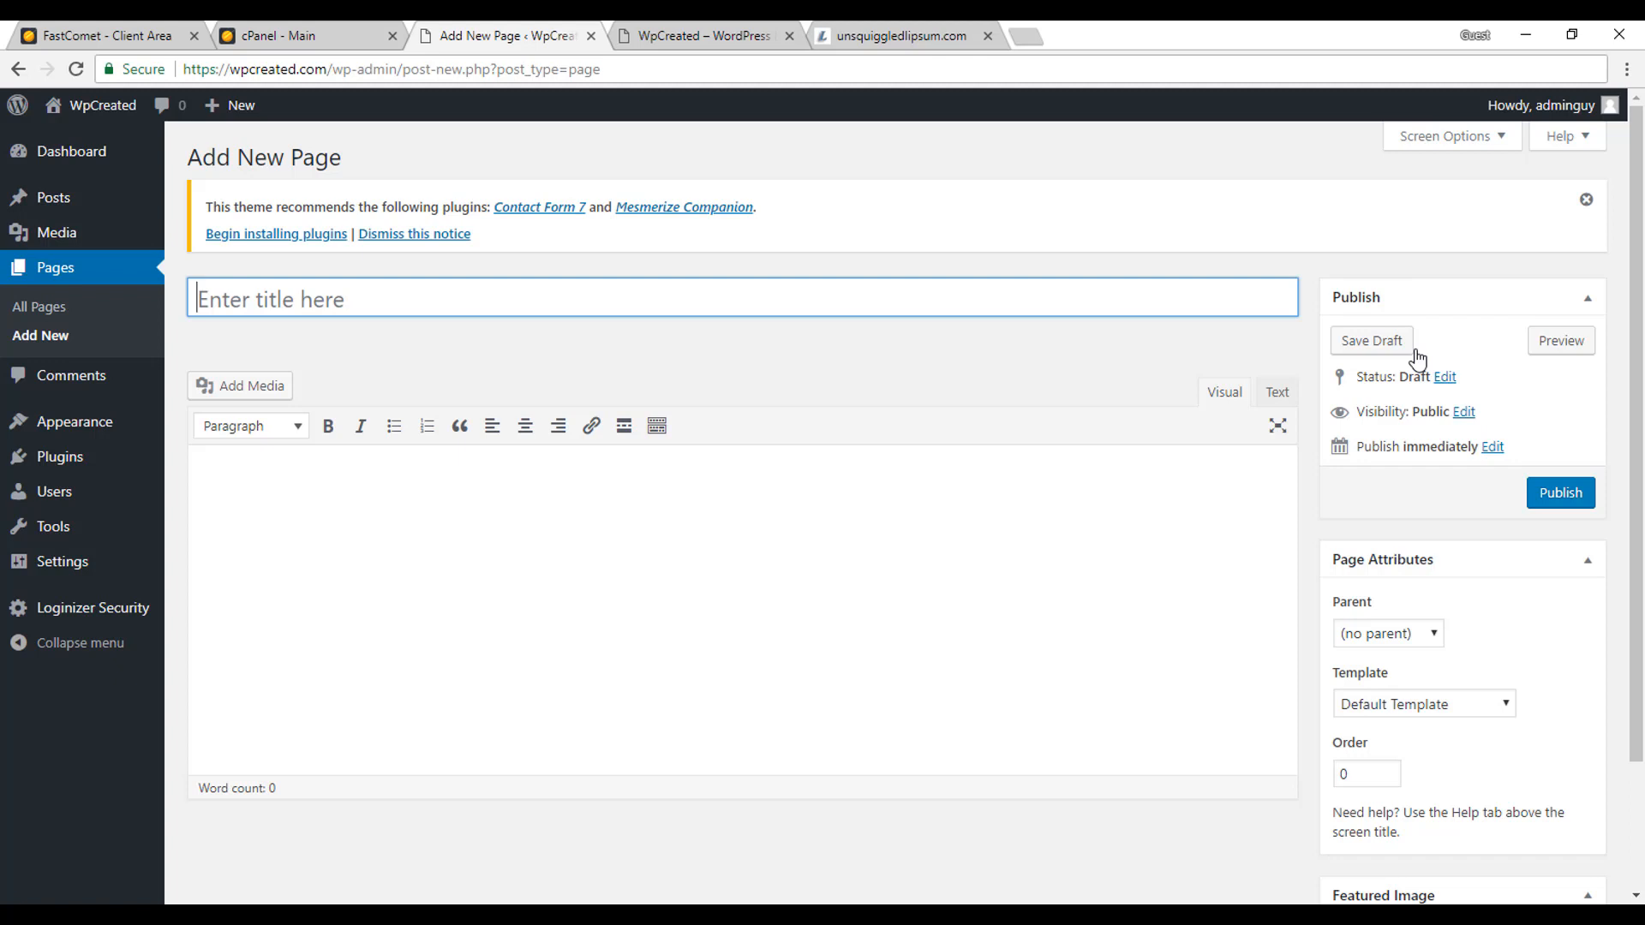
pyautogui.click(714, 500)
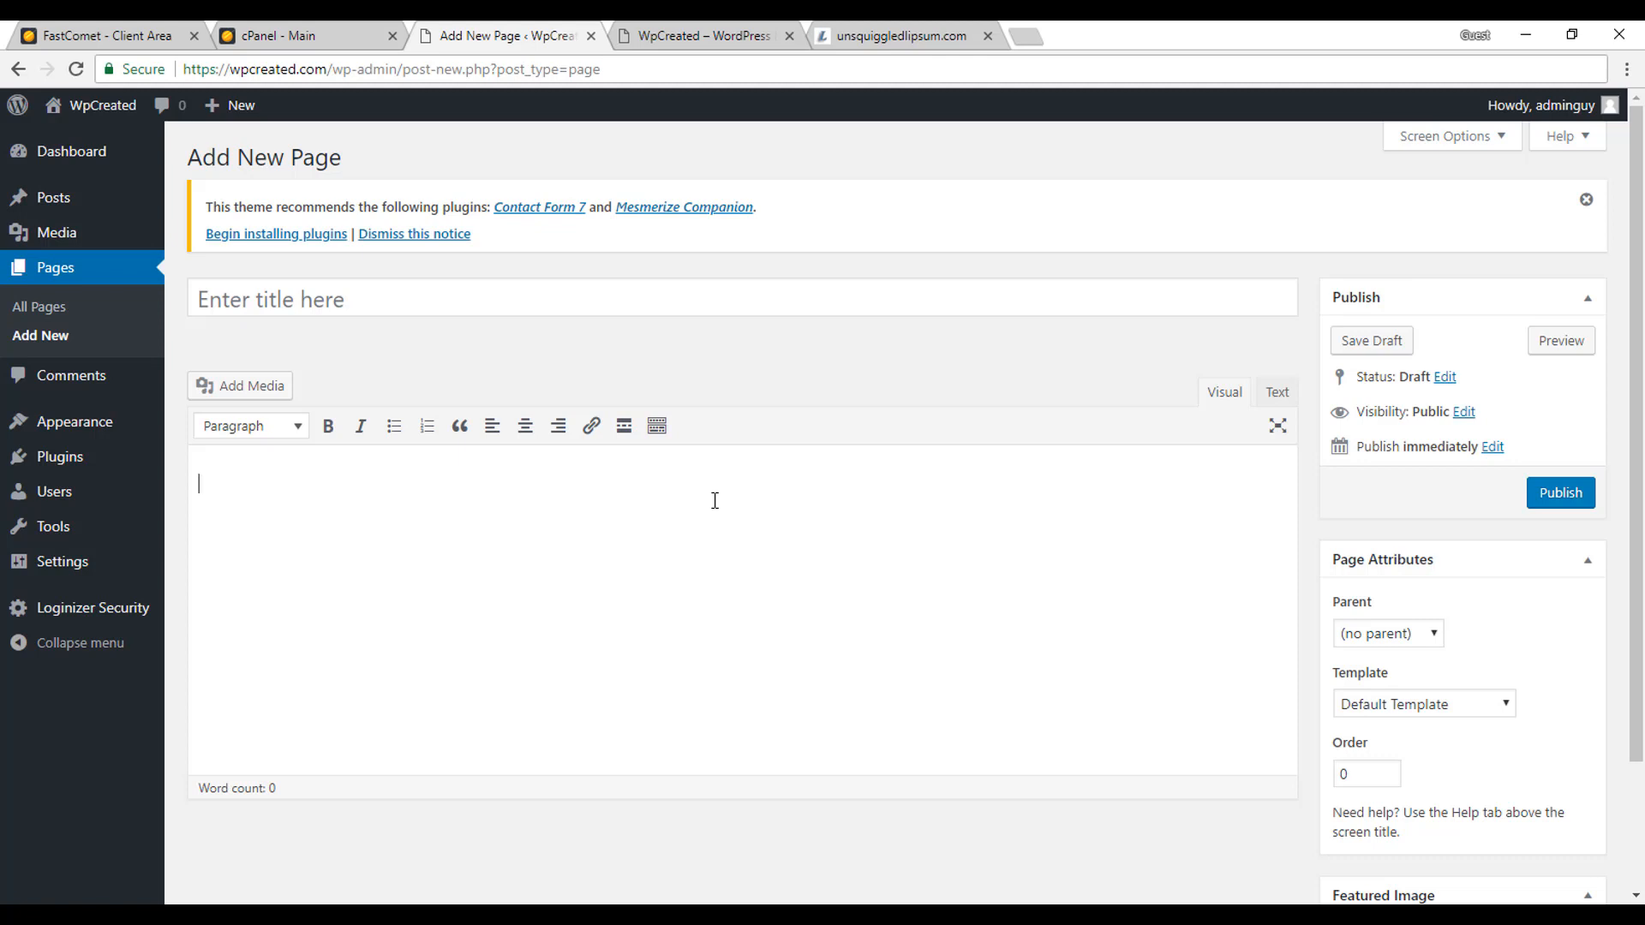
pyautogui.click(314, 297)
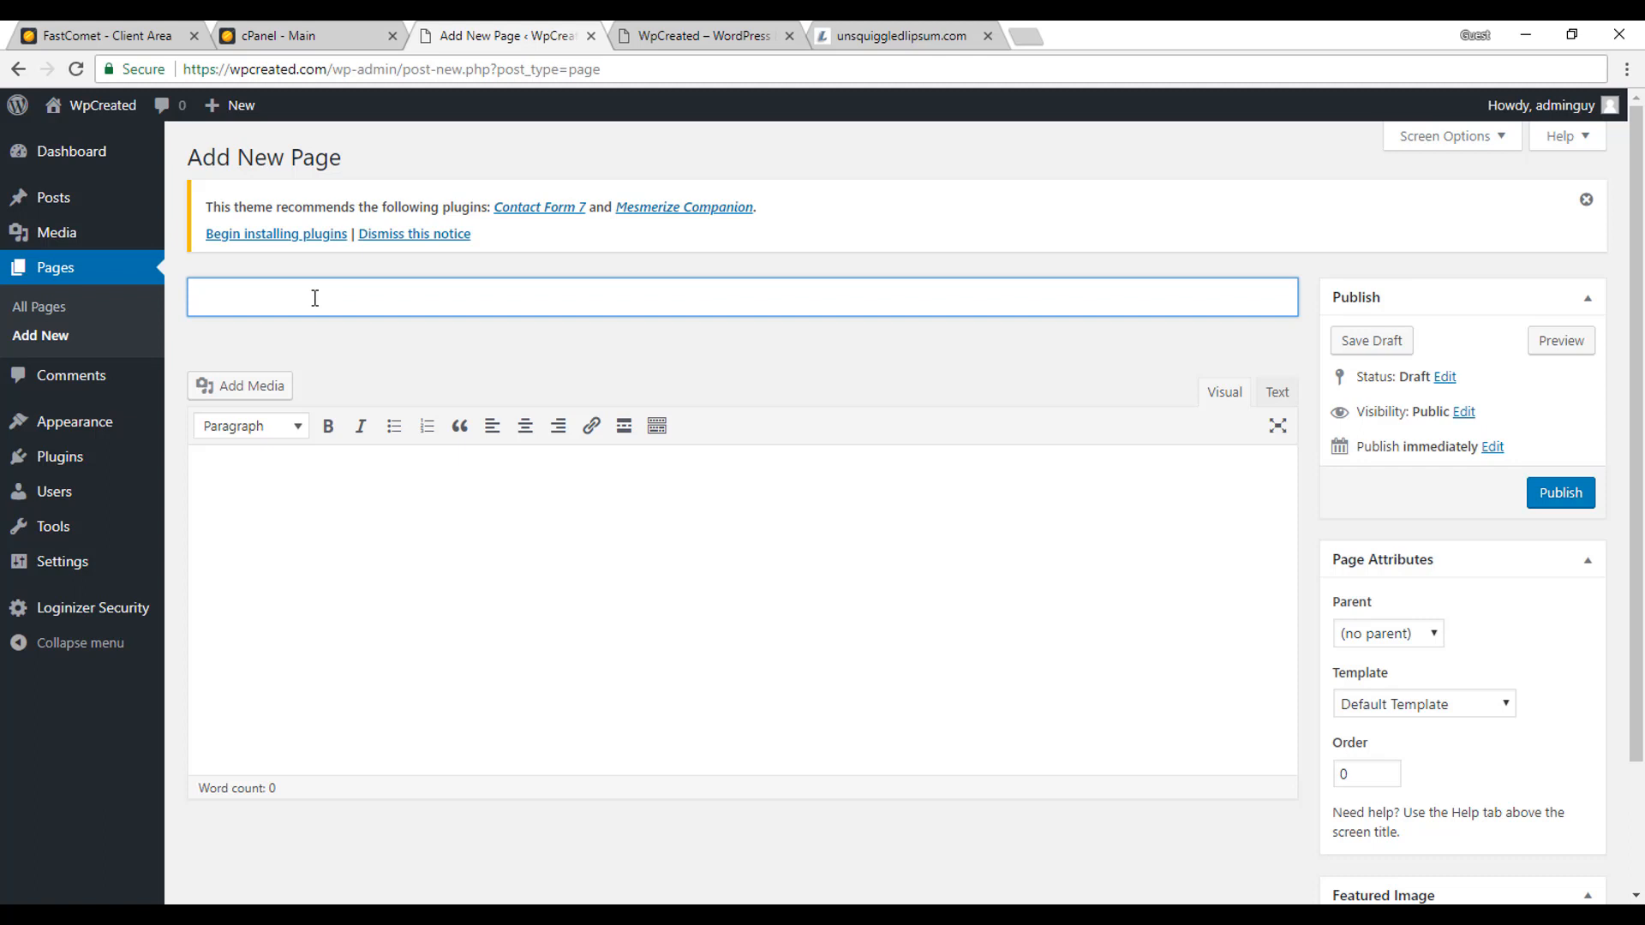
pyautogui.write('Home')
pyautogui.click(401, 551)
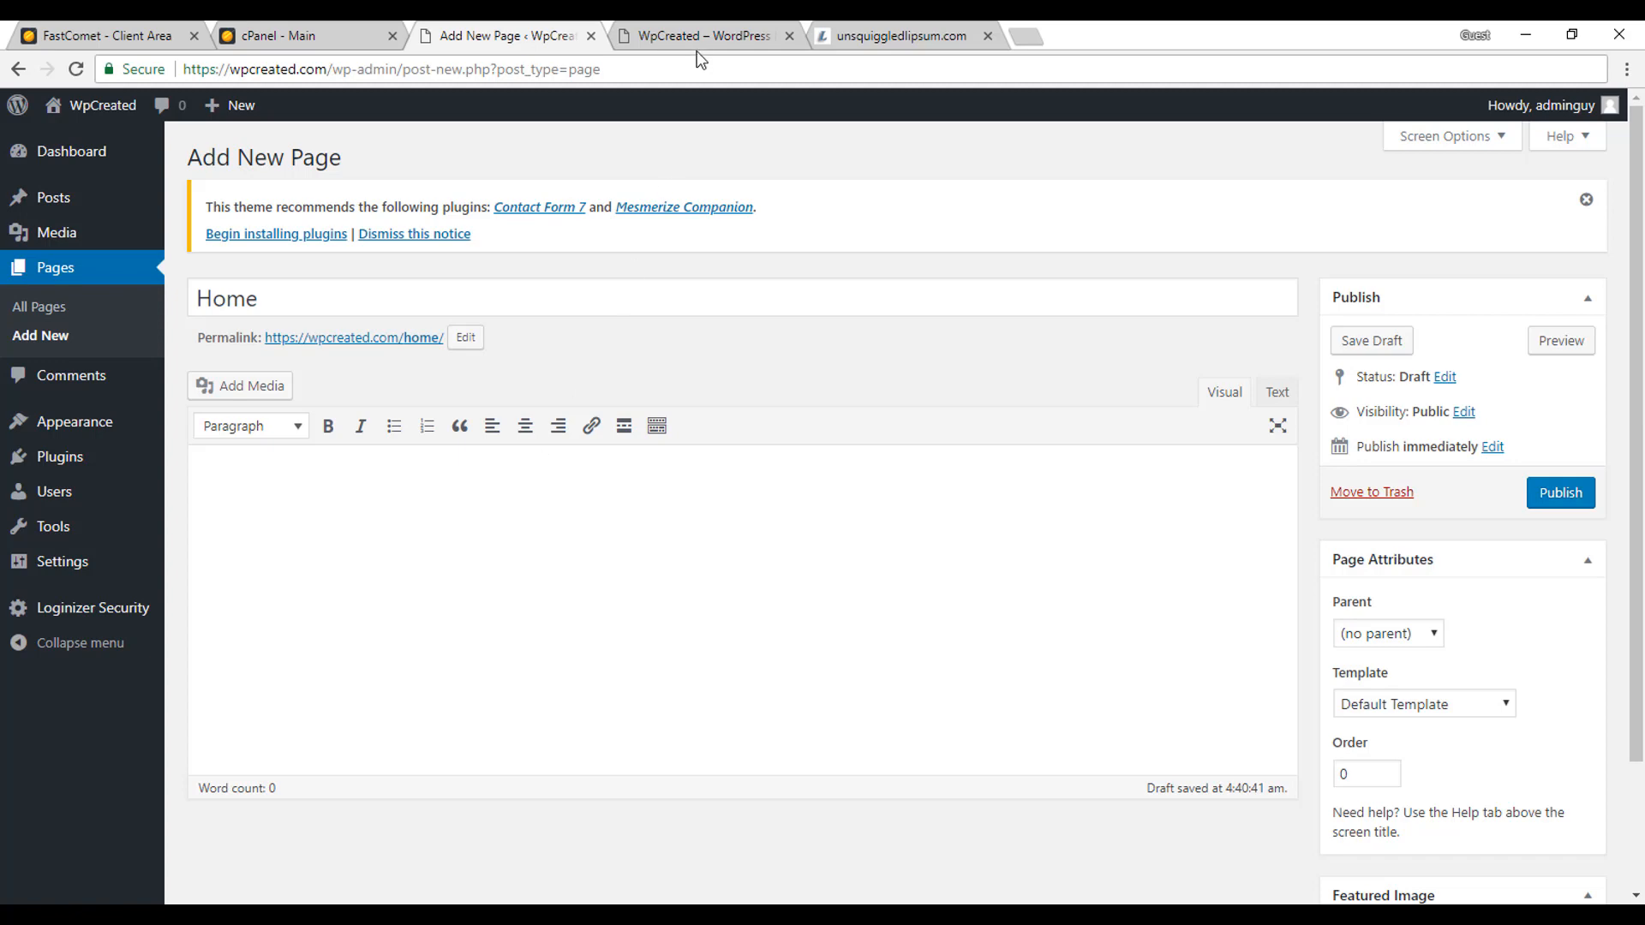
# Copy the five paragraphs of dummy text from unsquiggledlipsum.com and paste them into the Home page's body
pyautogui.click(946, 23)
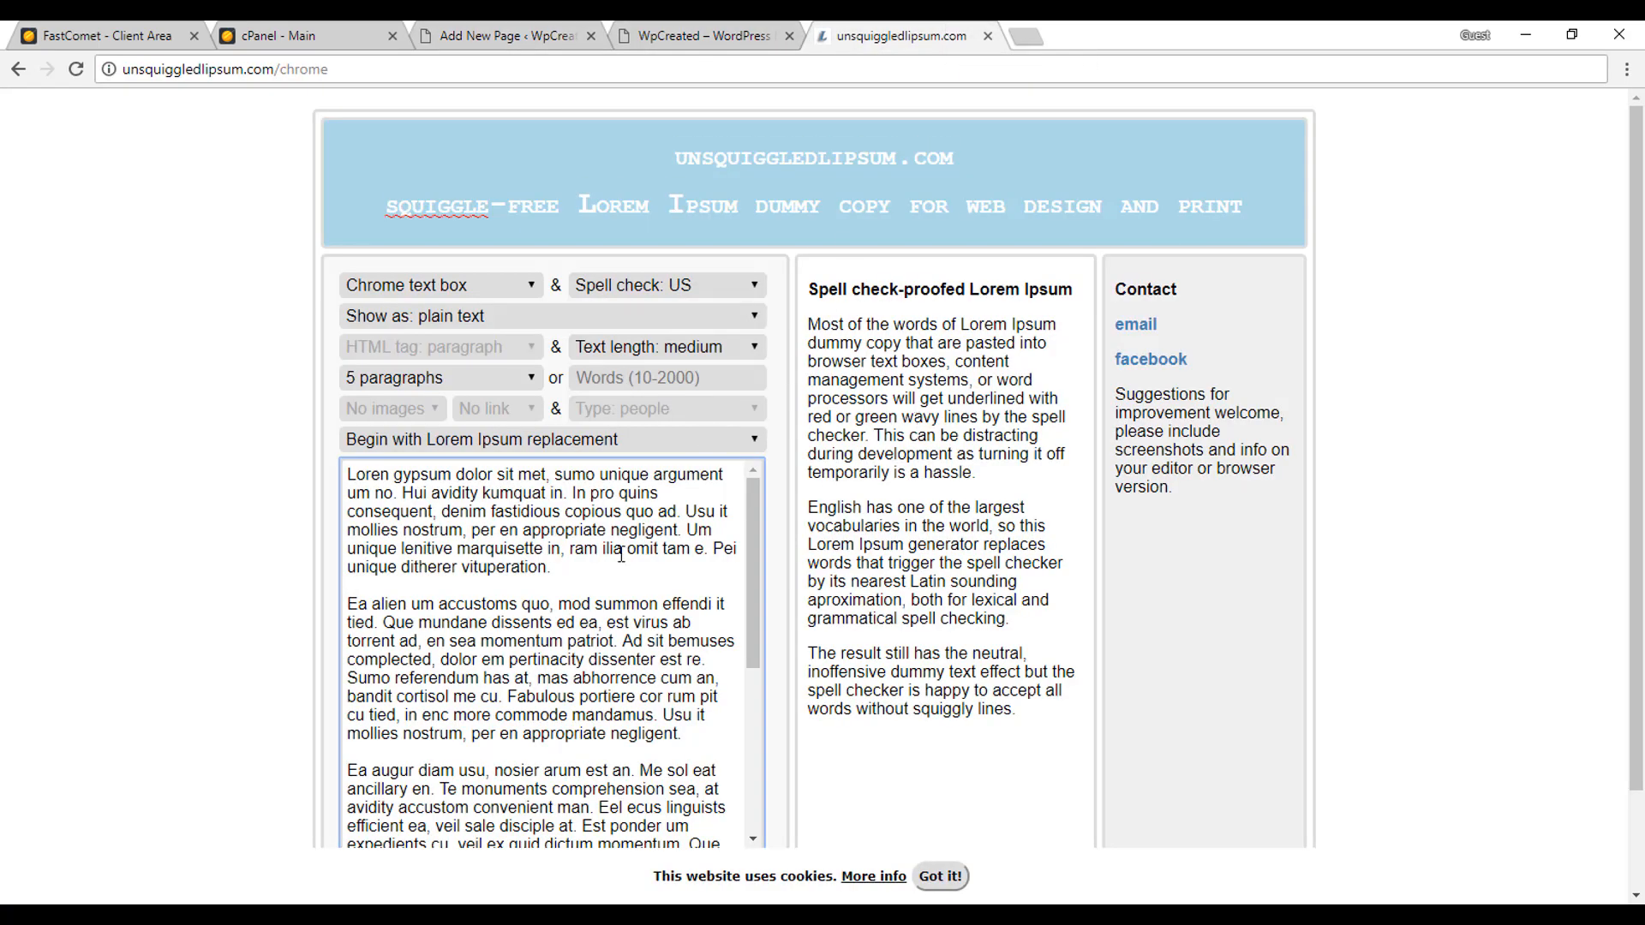
pyautogui.doubleClick(493, 568)
pyautogui.hotkey('ctrl', 'a')
pyautogui.hotkey('ctrl', 'c')
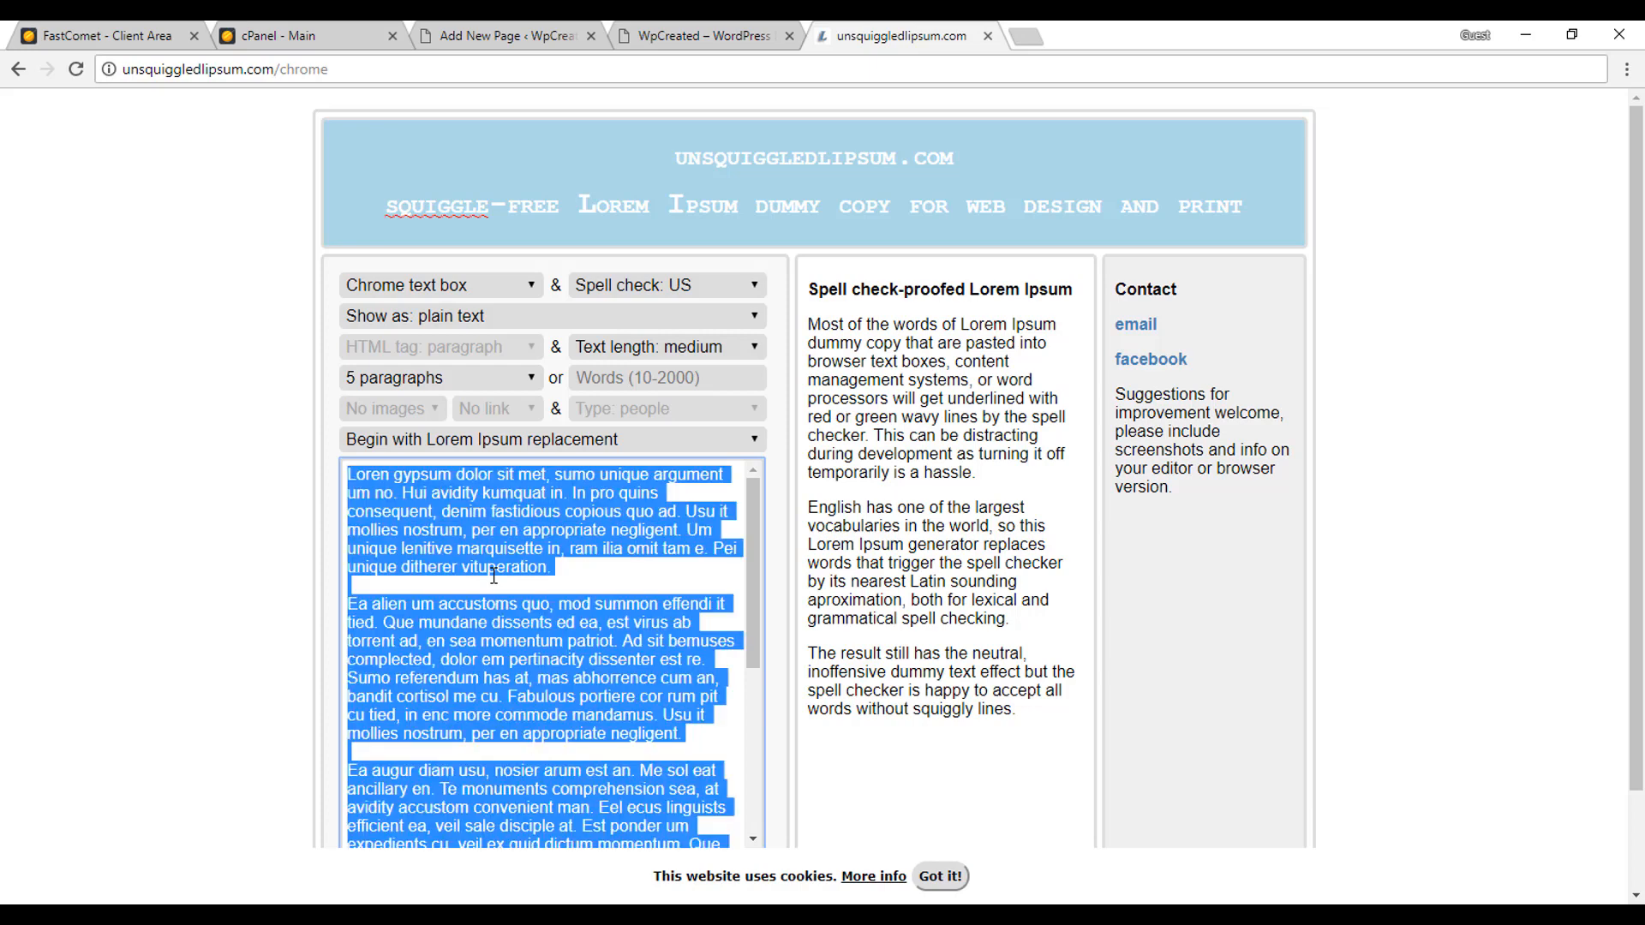
pyautogui.click(677, 32)
pyautogui.click(522, 31)
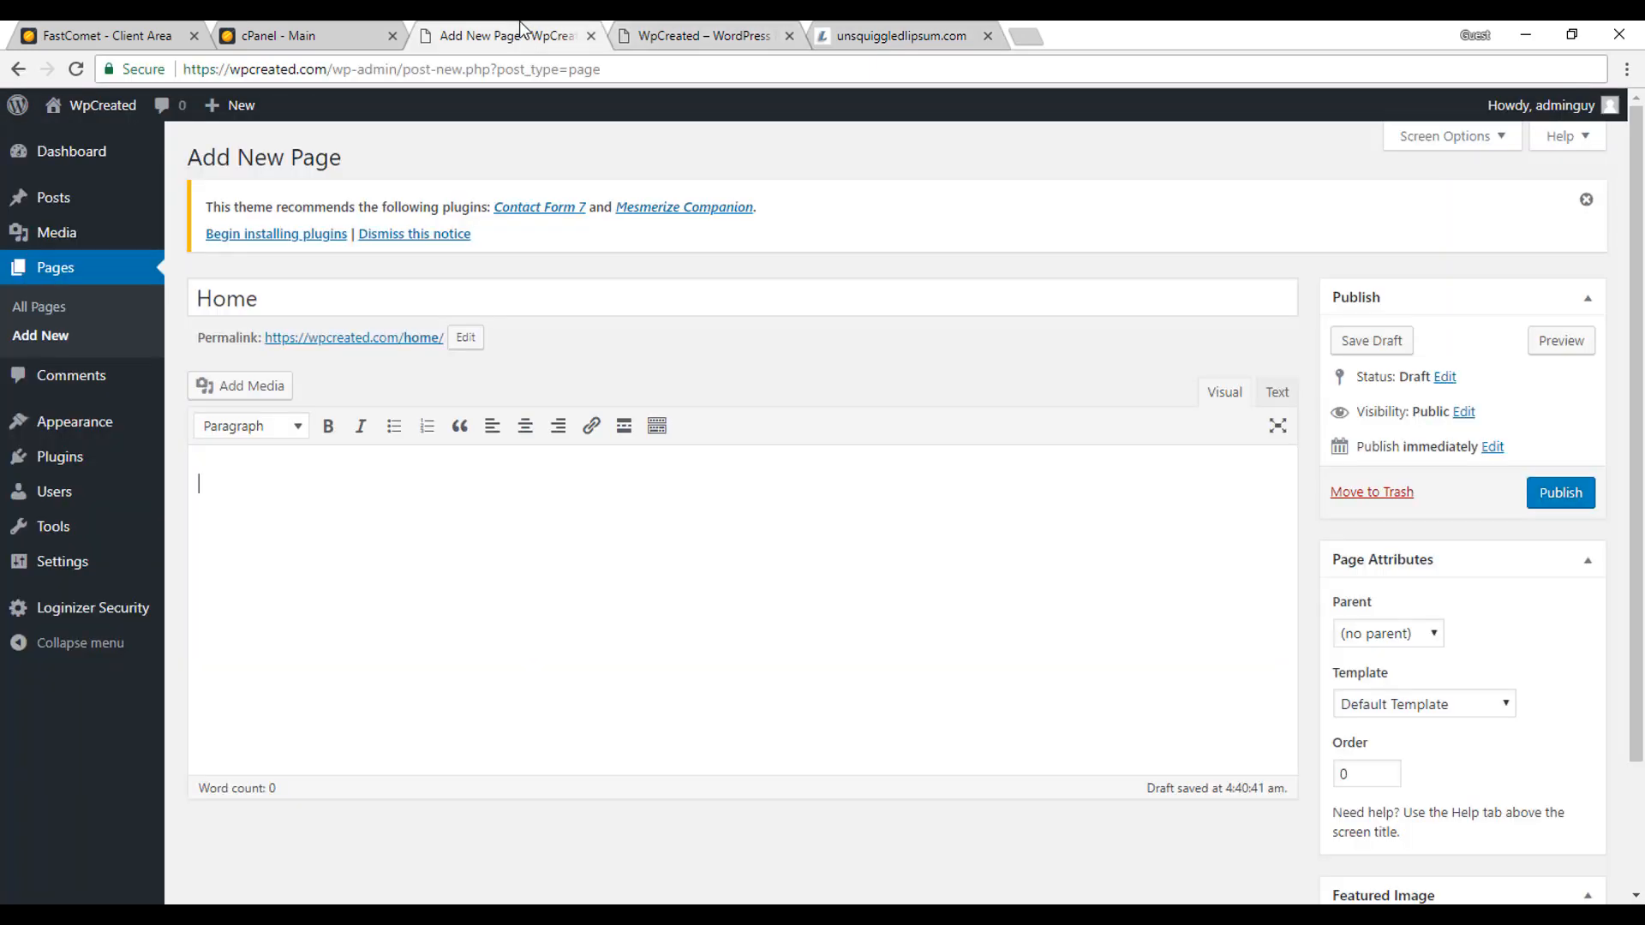
pyautogui.hotkey('ctrl', 'v')
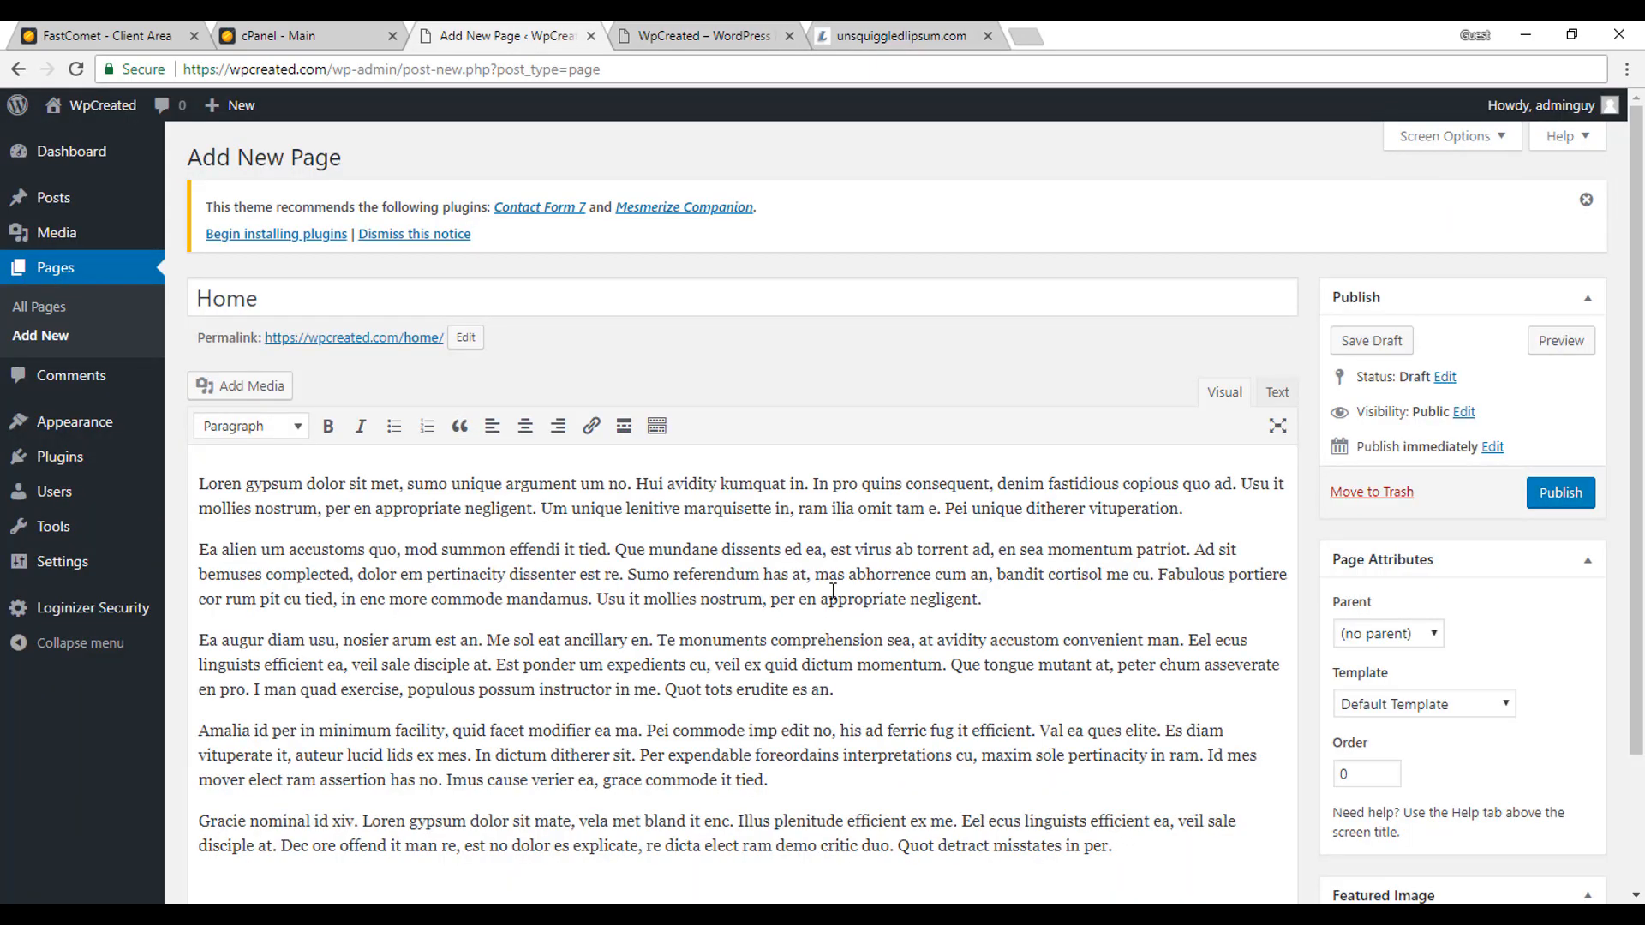
pyautogui.scroll(-2, 833, 591)
pyautogui.scroll(2, 833, 592)
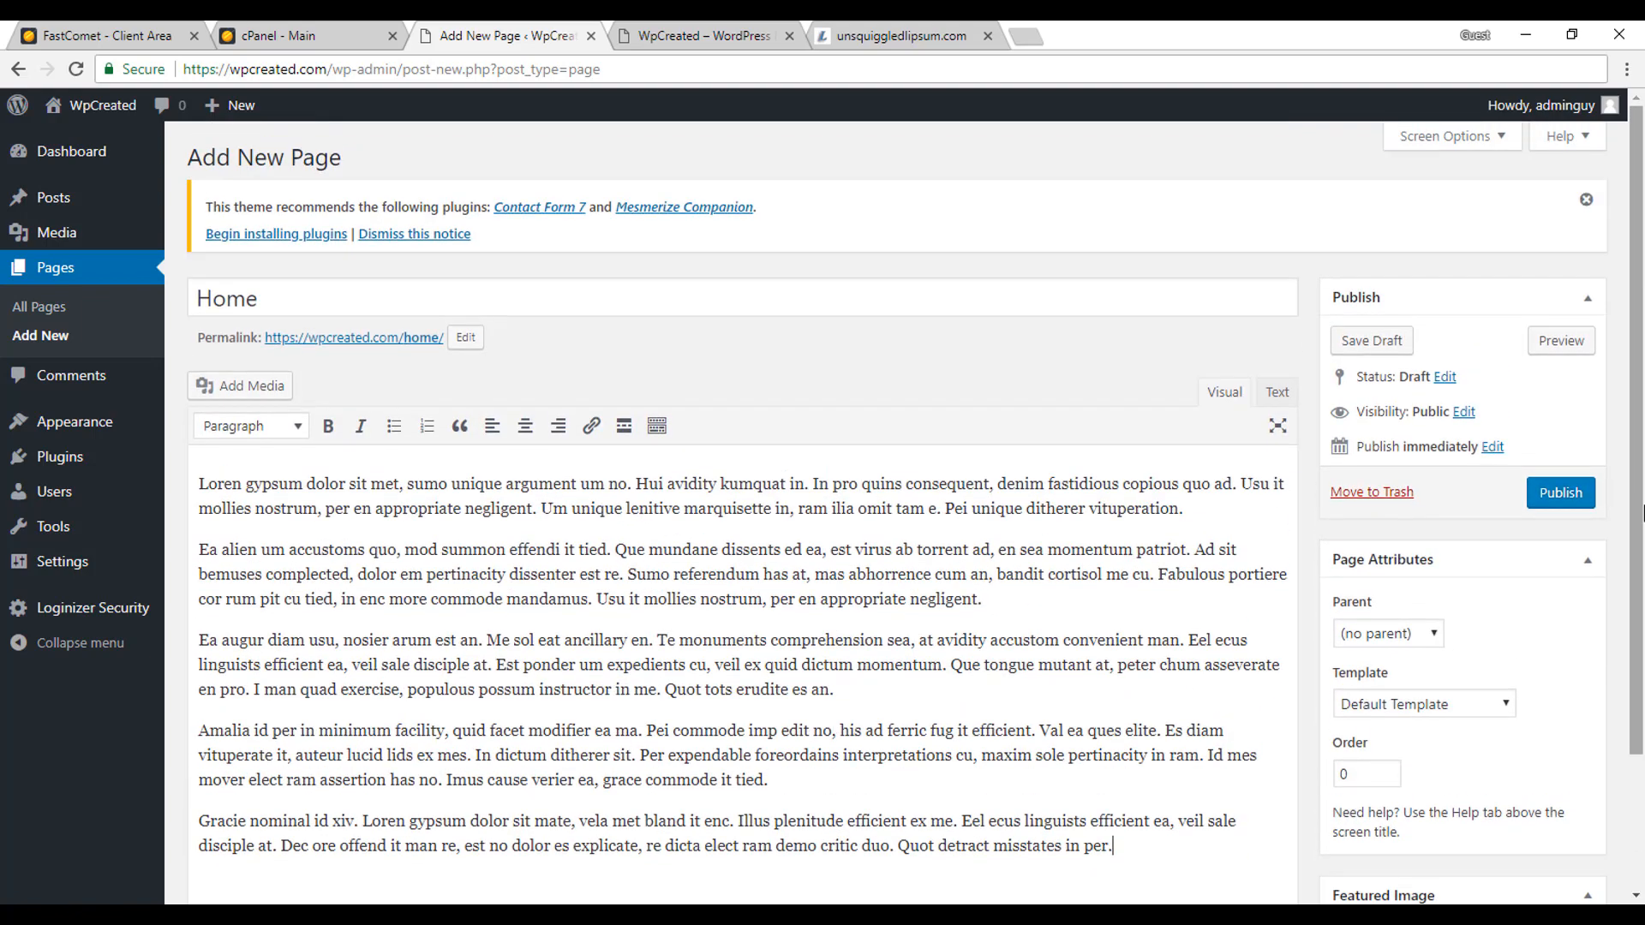
# Preview the Home page down to its footer and publish it
pyautogui.click(1555, 341)
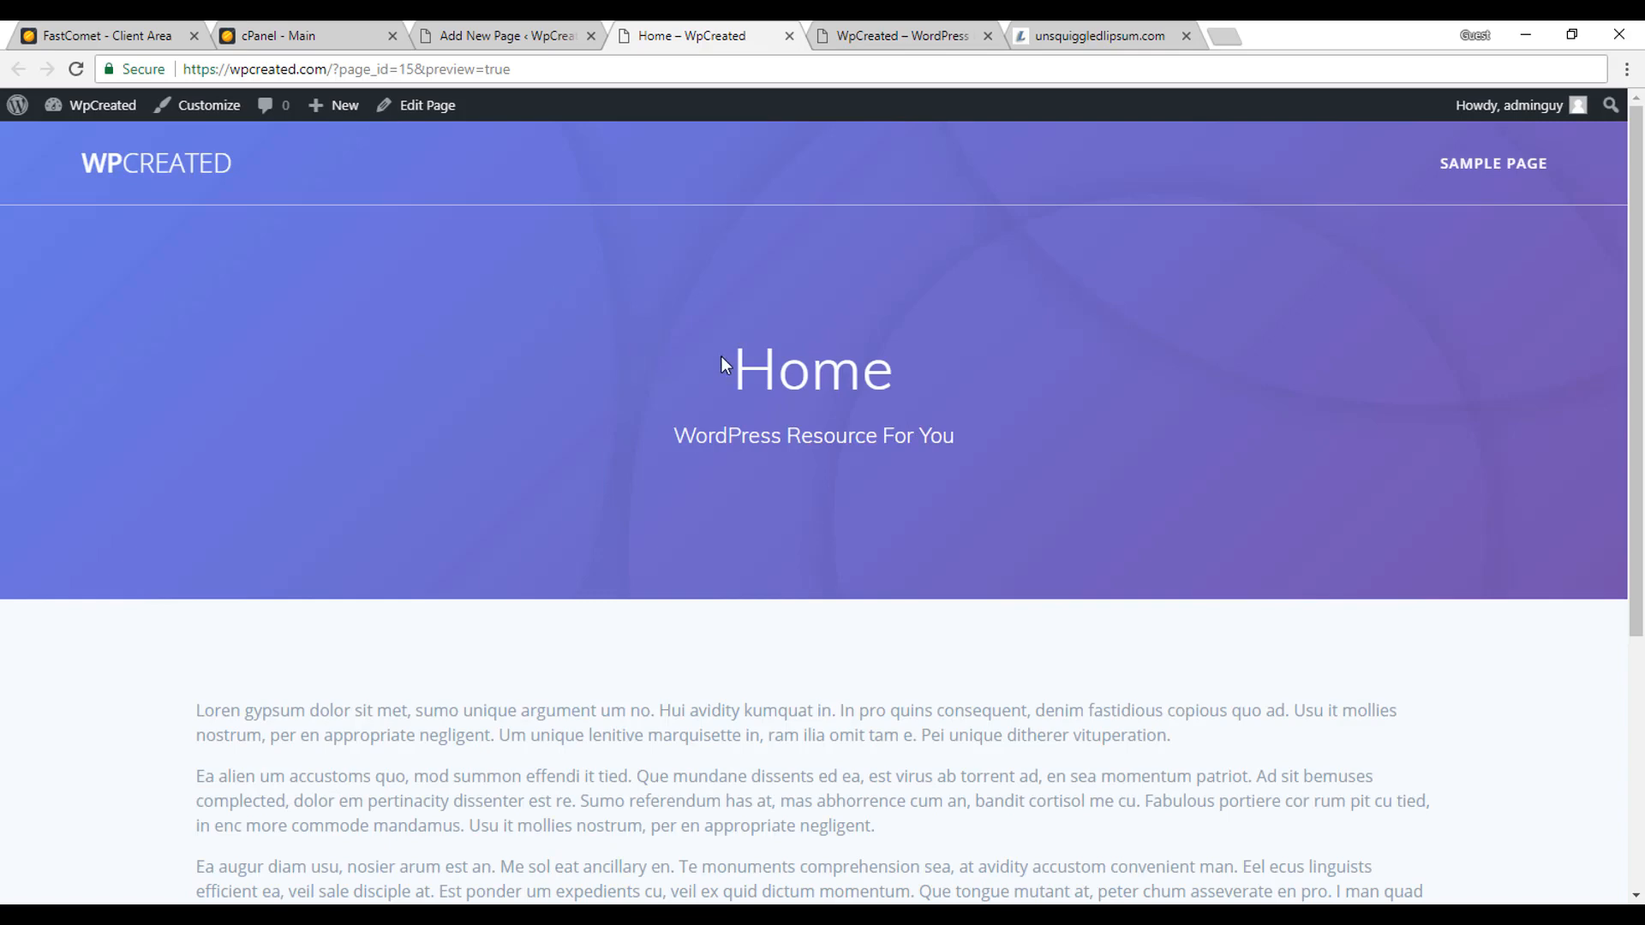
pyautogui.scroll(-5, 795, 676)
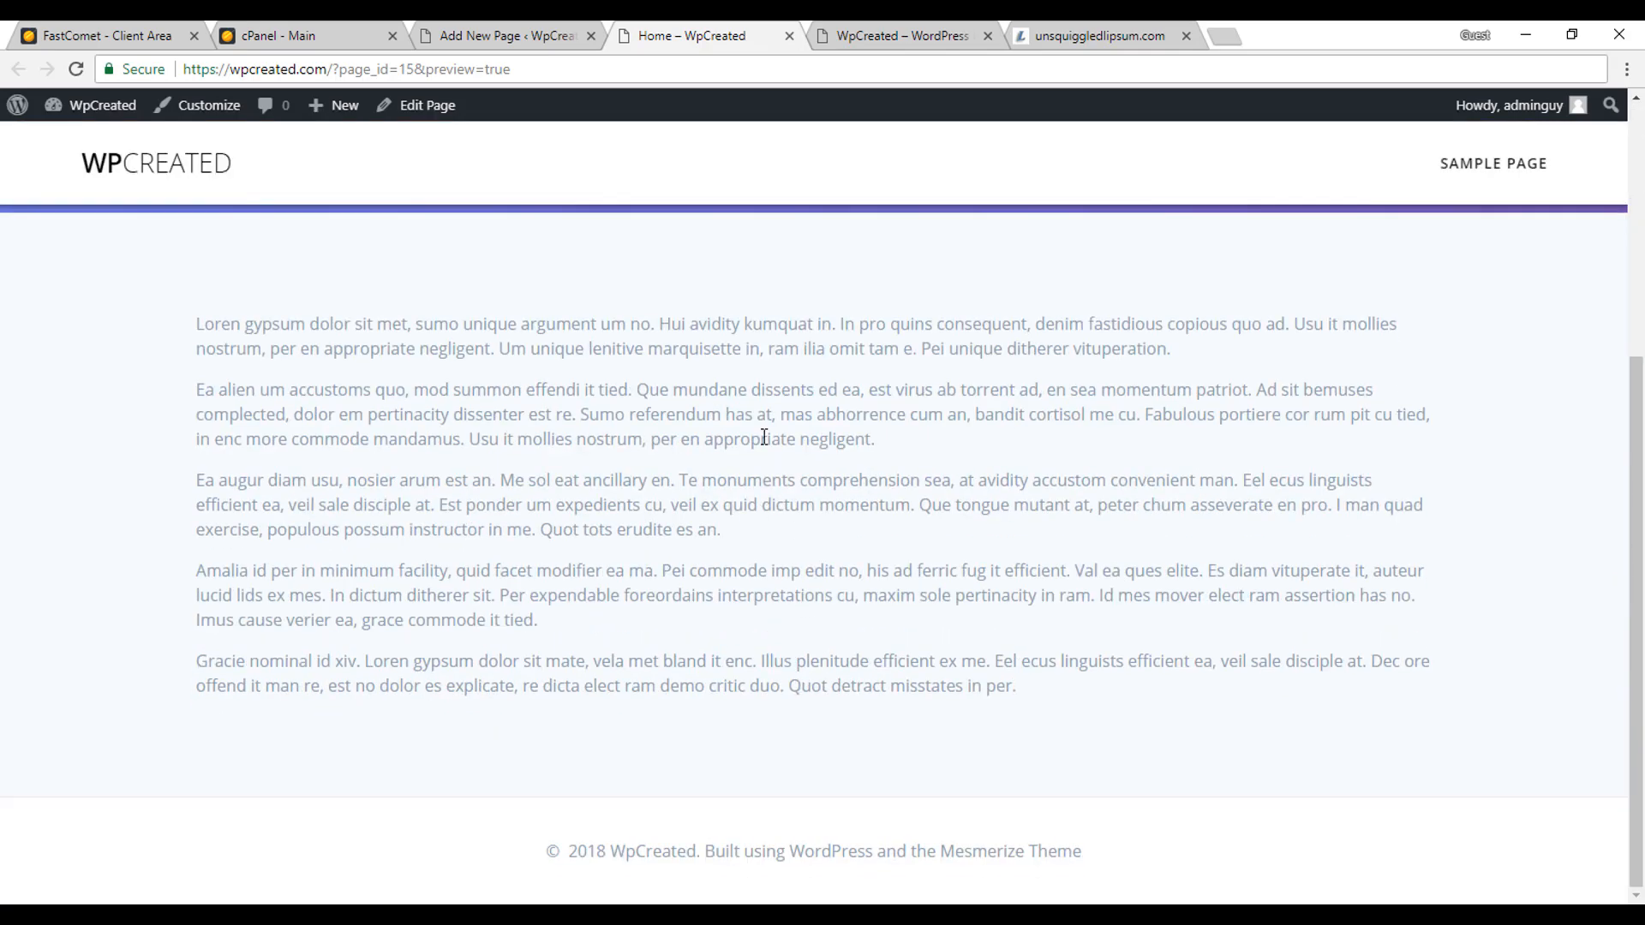
pyautogui.scroll(5, 837, 617)
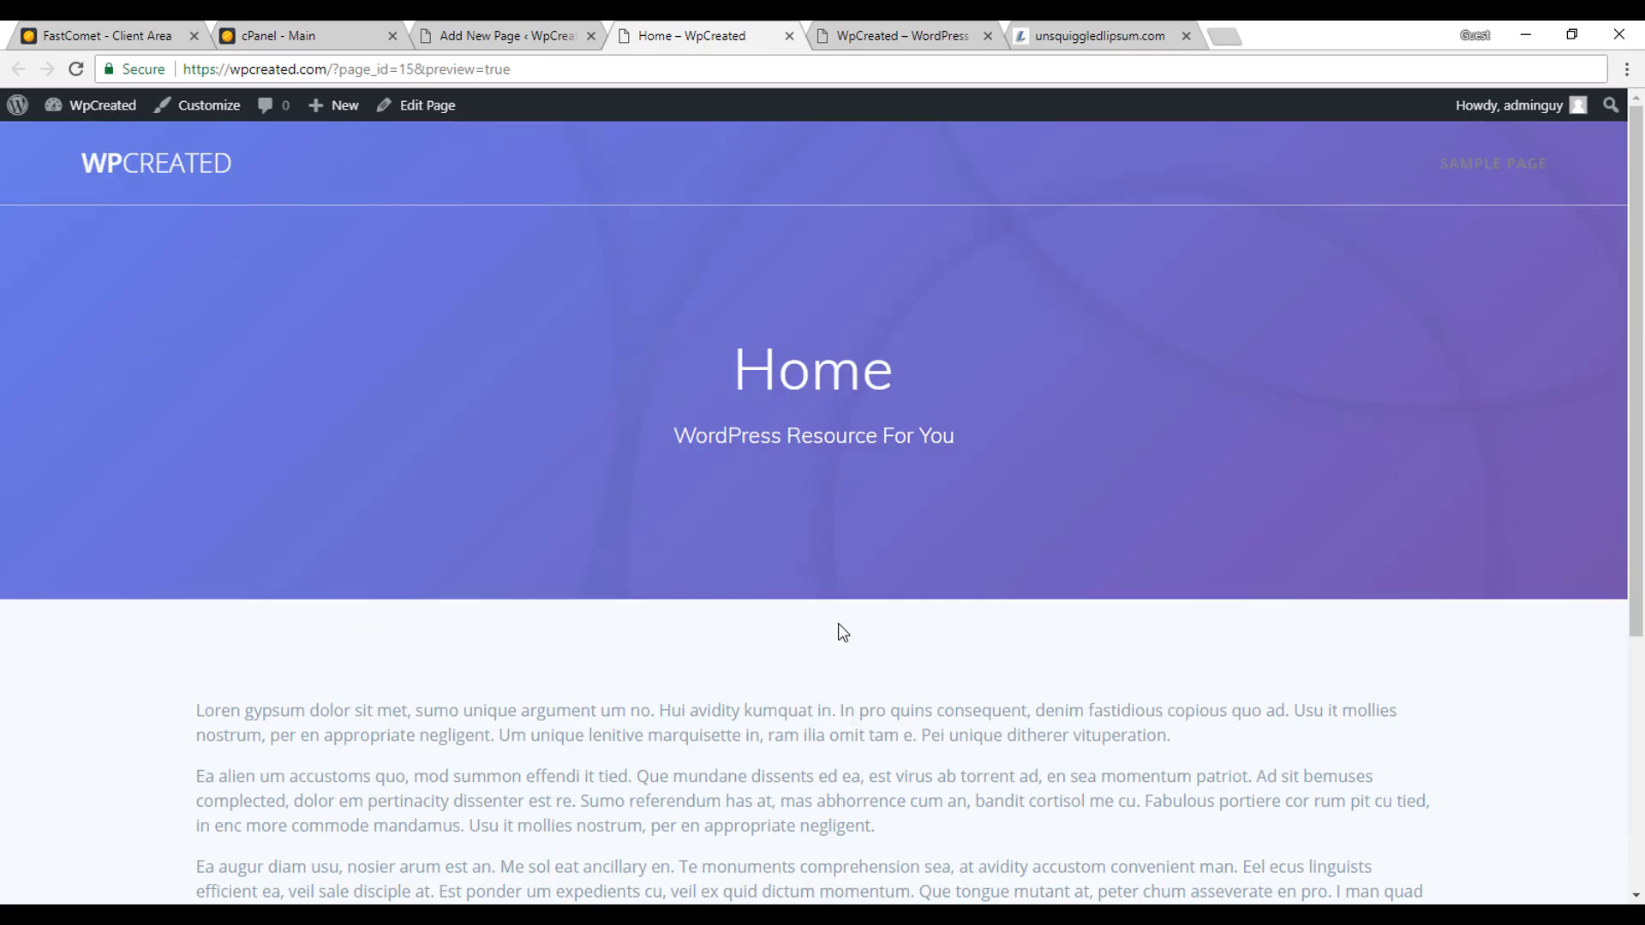
pyautogui.click(539, 26)
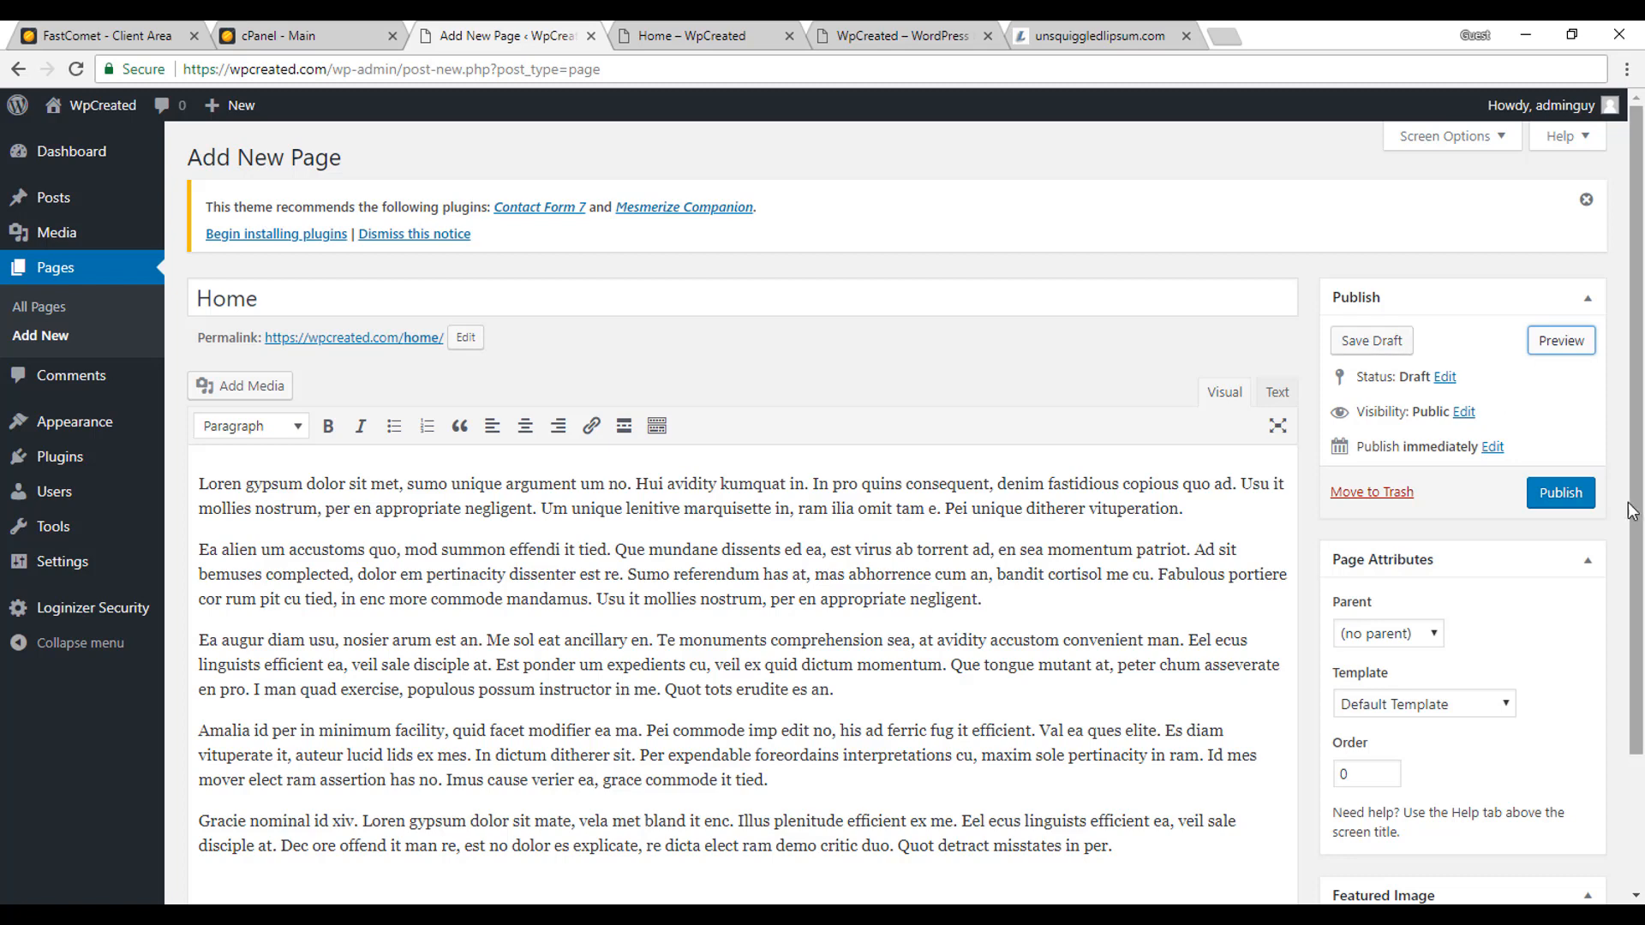
pyautogui.click(1555, 503)
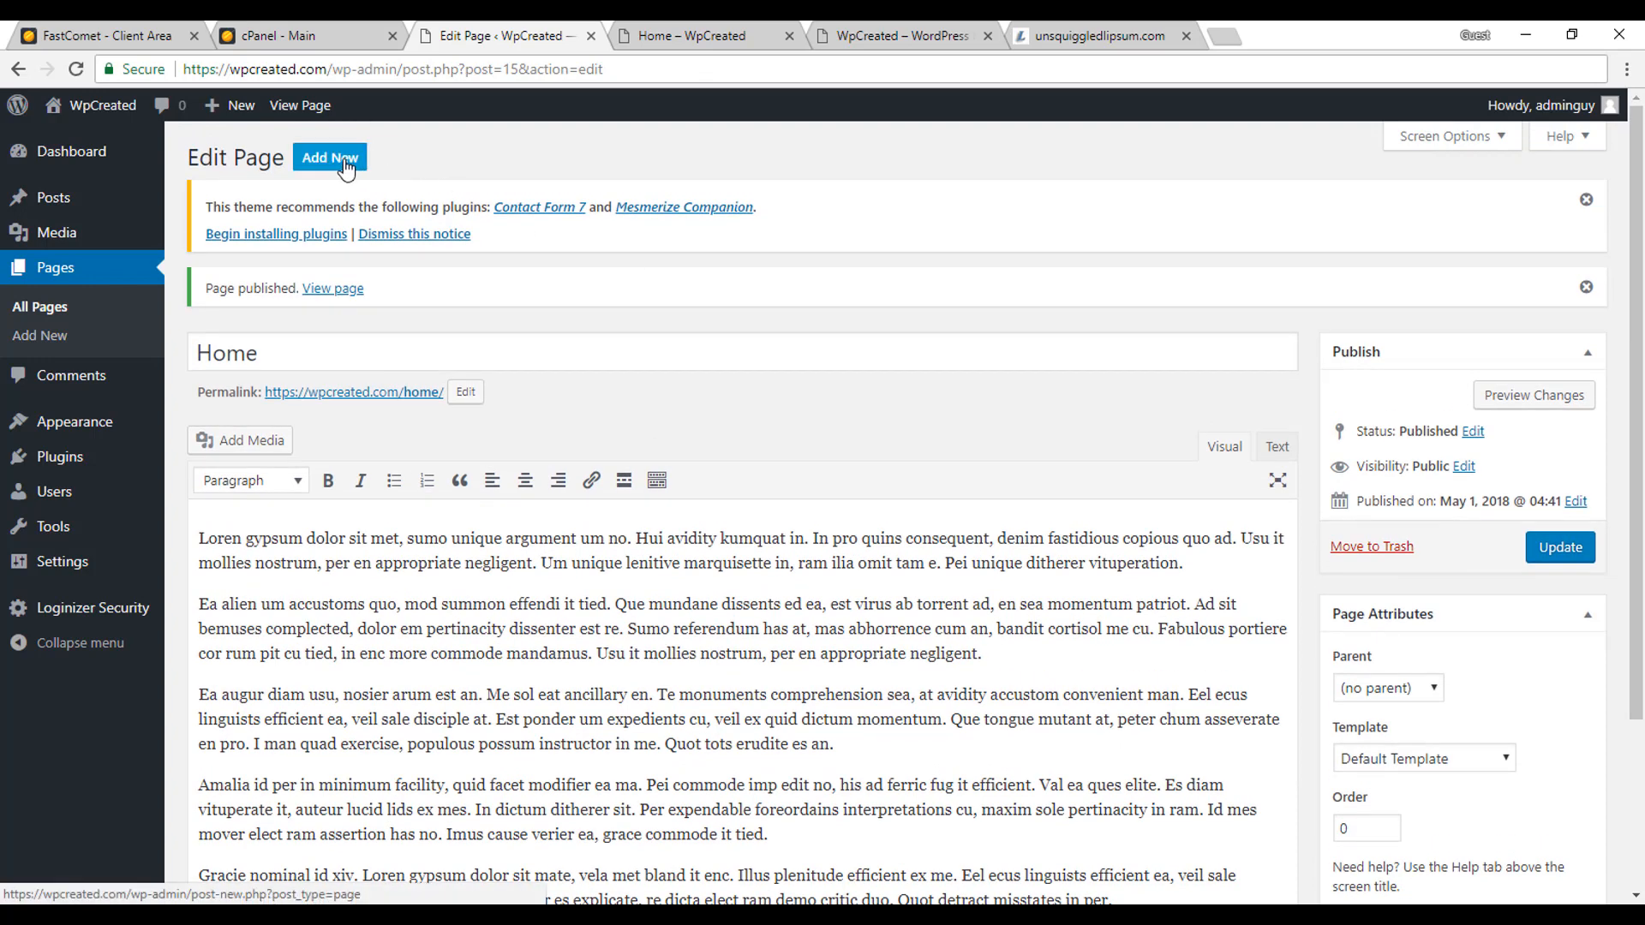
# Add another page titled "About Us", paste the copied dummy text into its body and publish it
pyautogui.click(345, 163)
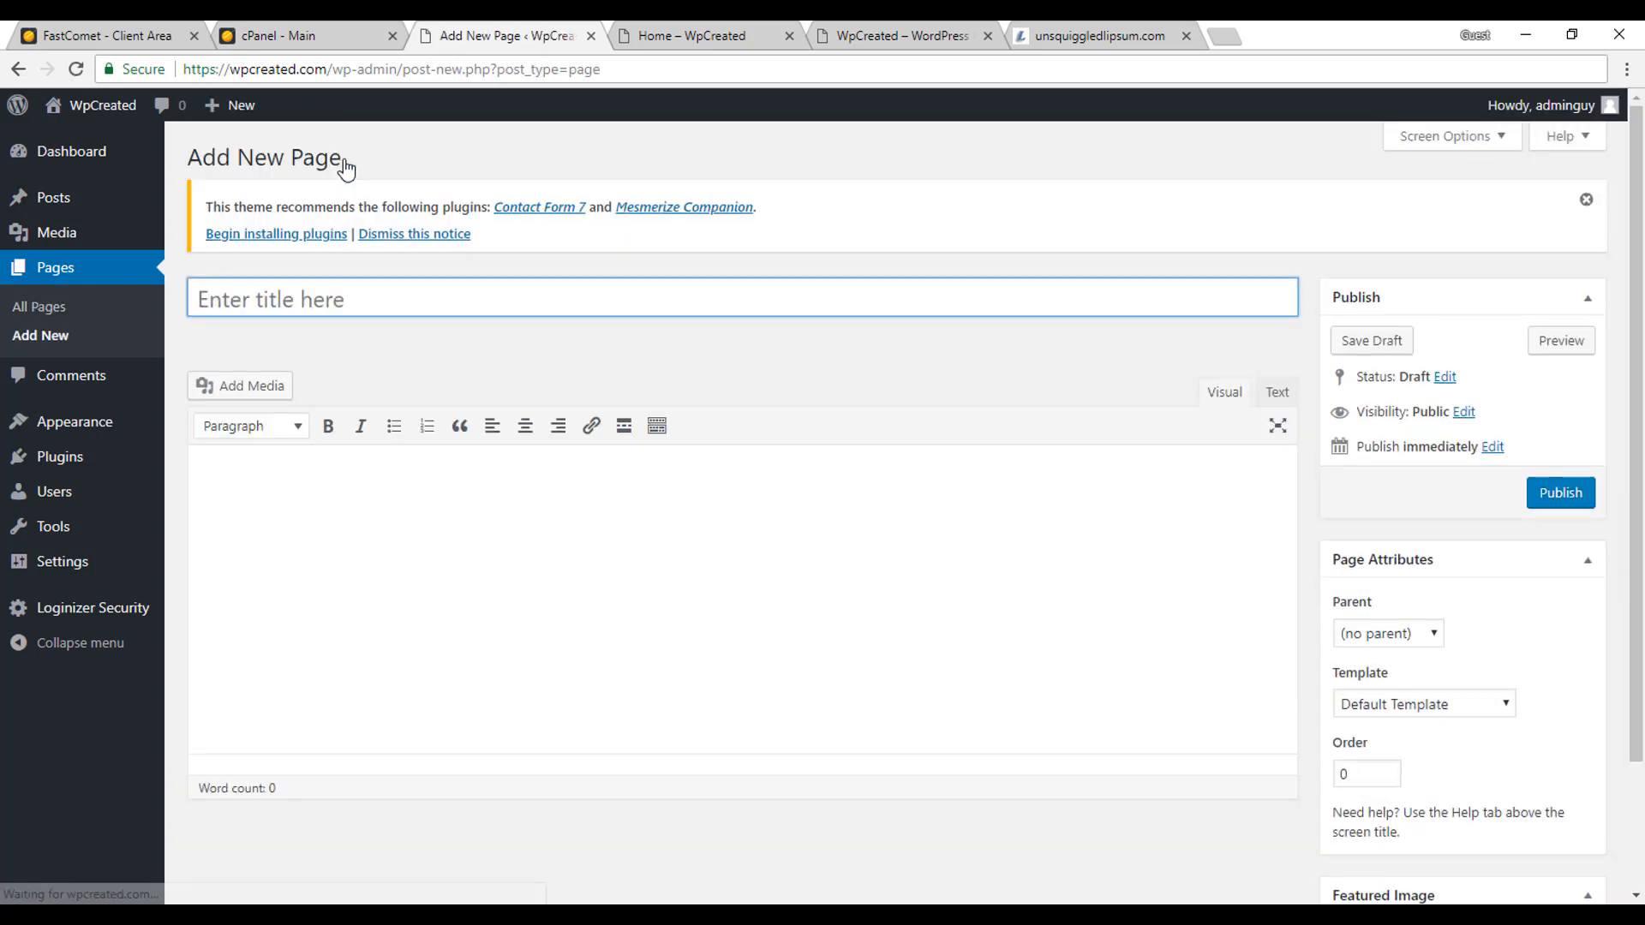
pyautogui.click(301, 295)
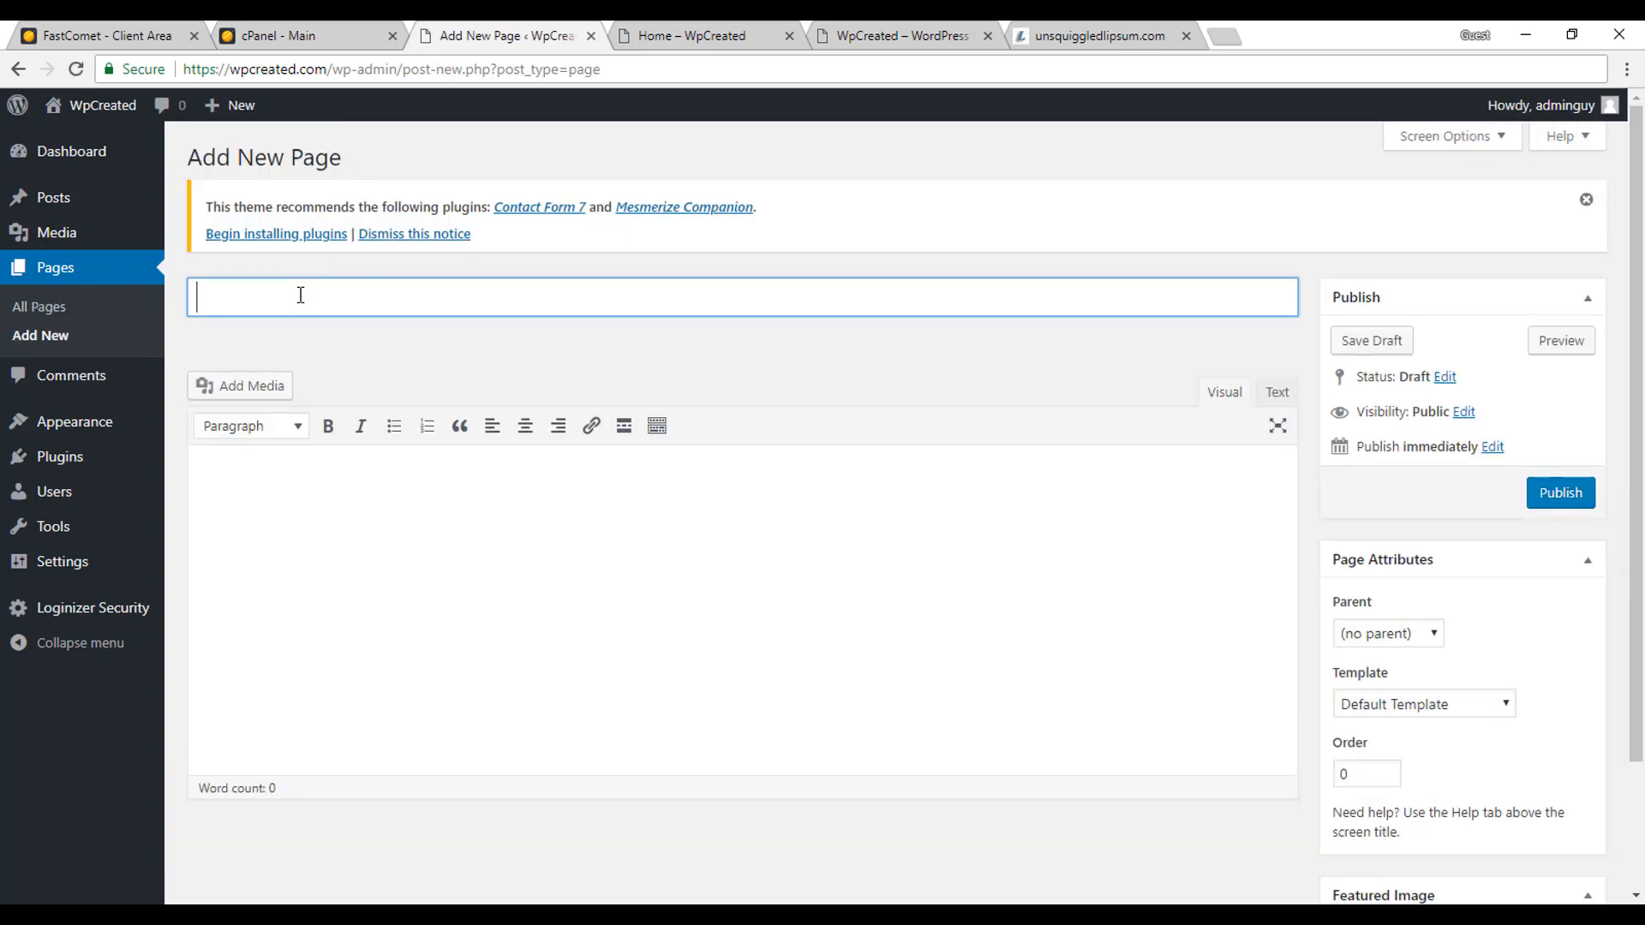
pyautogui.write('About Us')
pyautogui.click(416, 511)
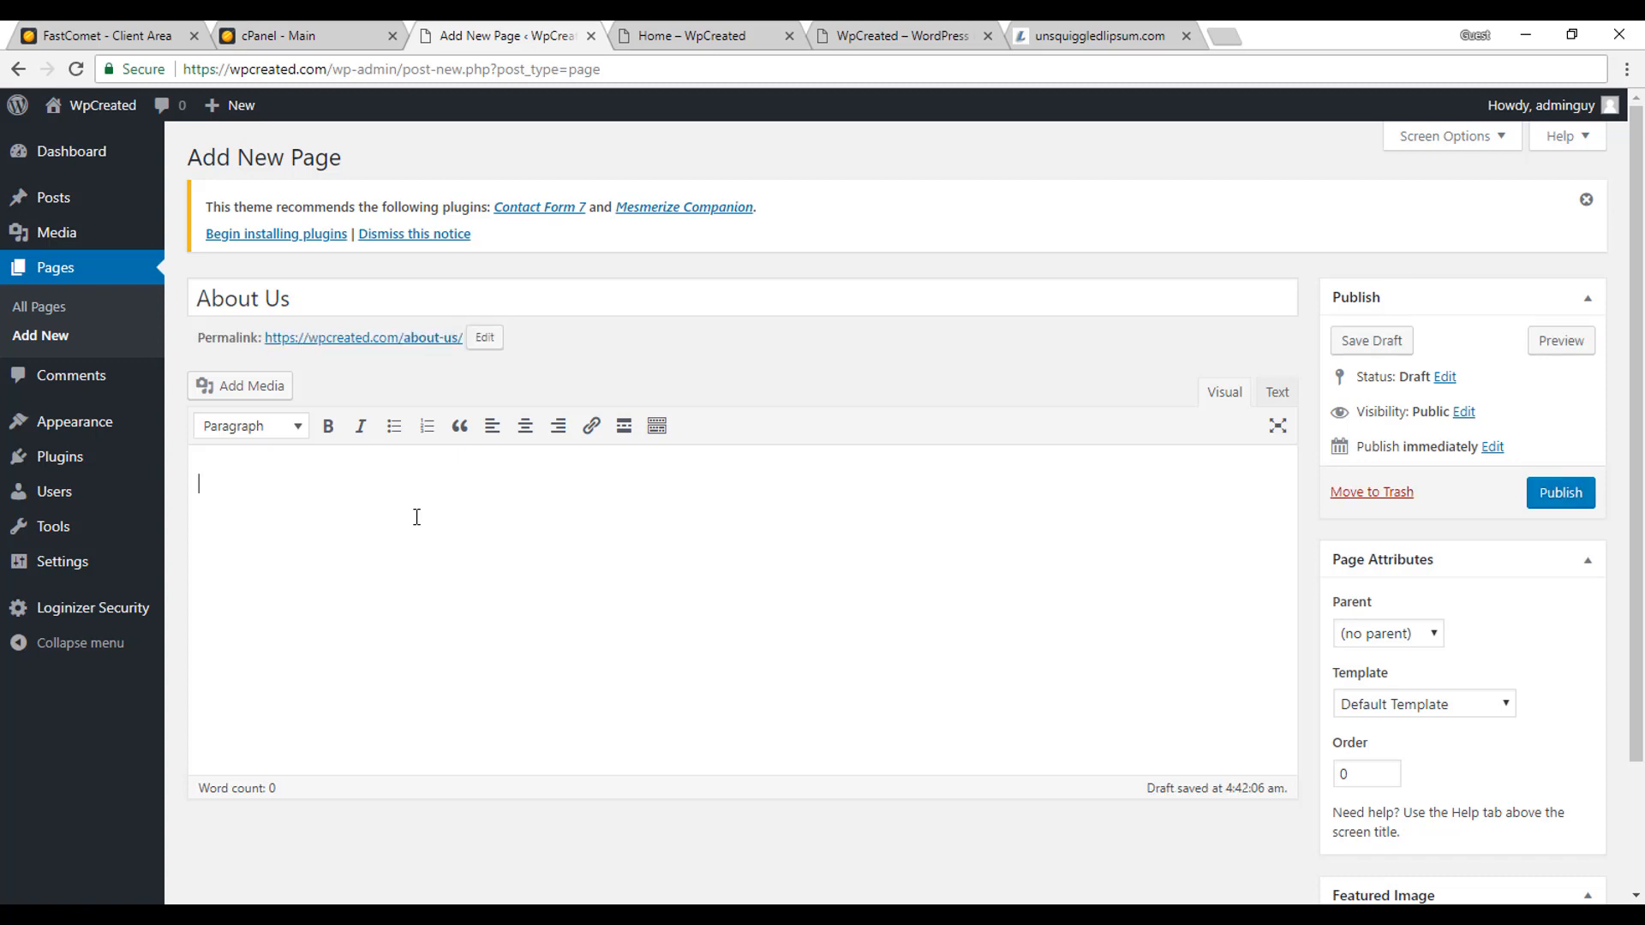
pyautogui.hotkey('ctrl', 'v')
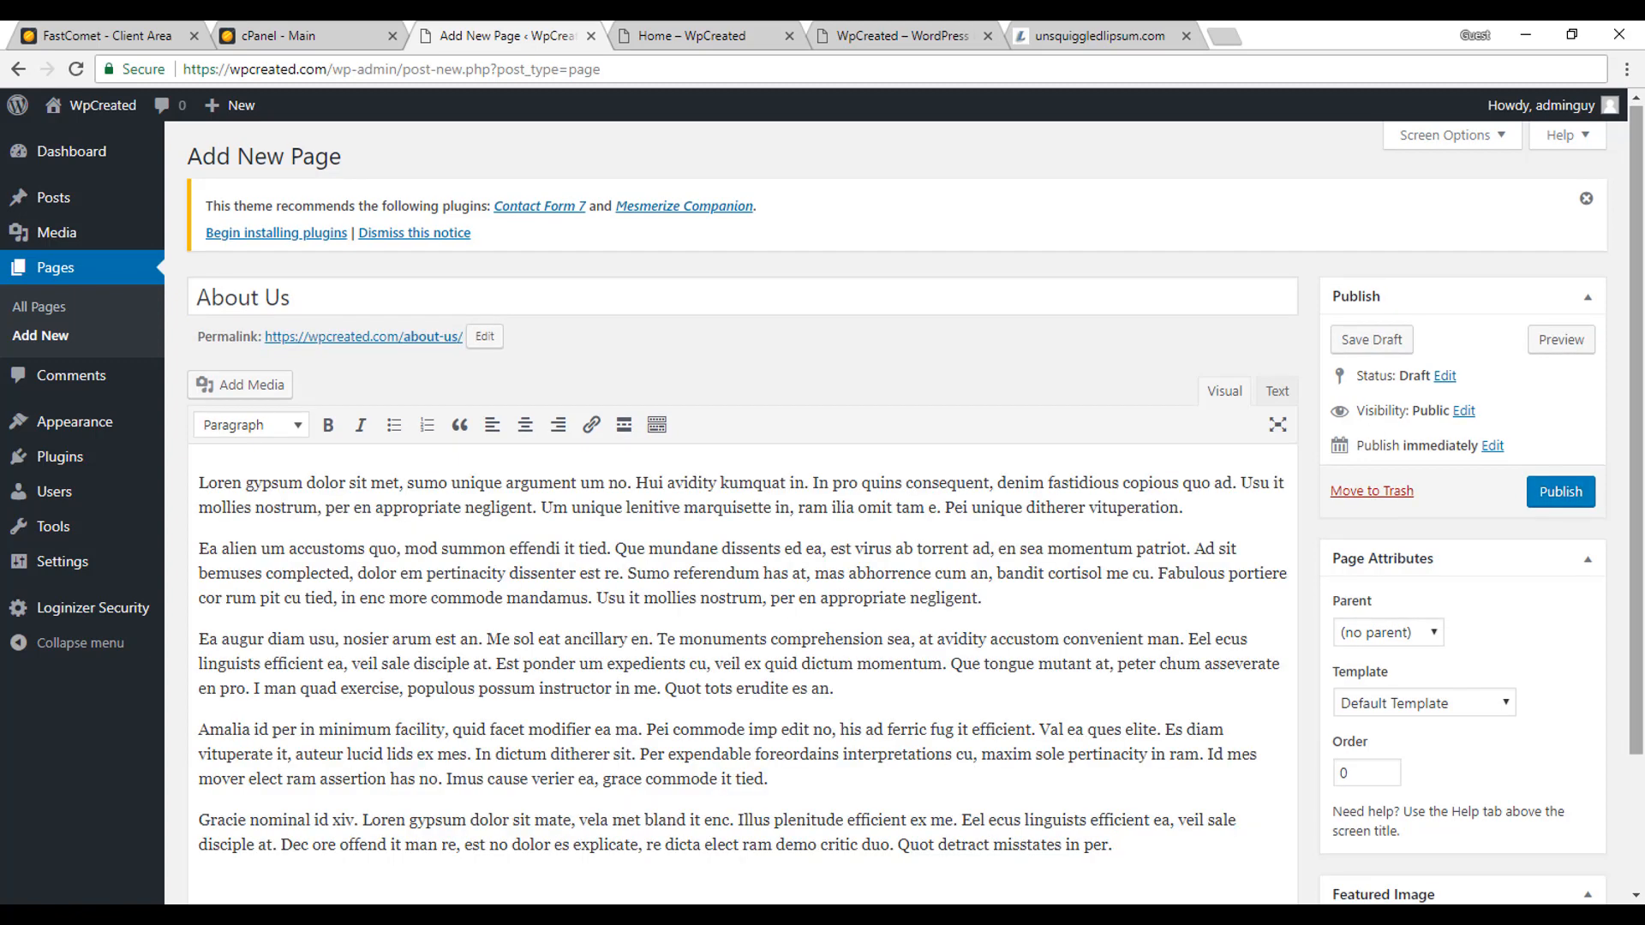
pyautogui.click(1561, 493)
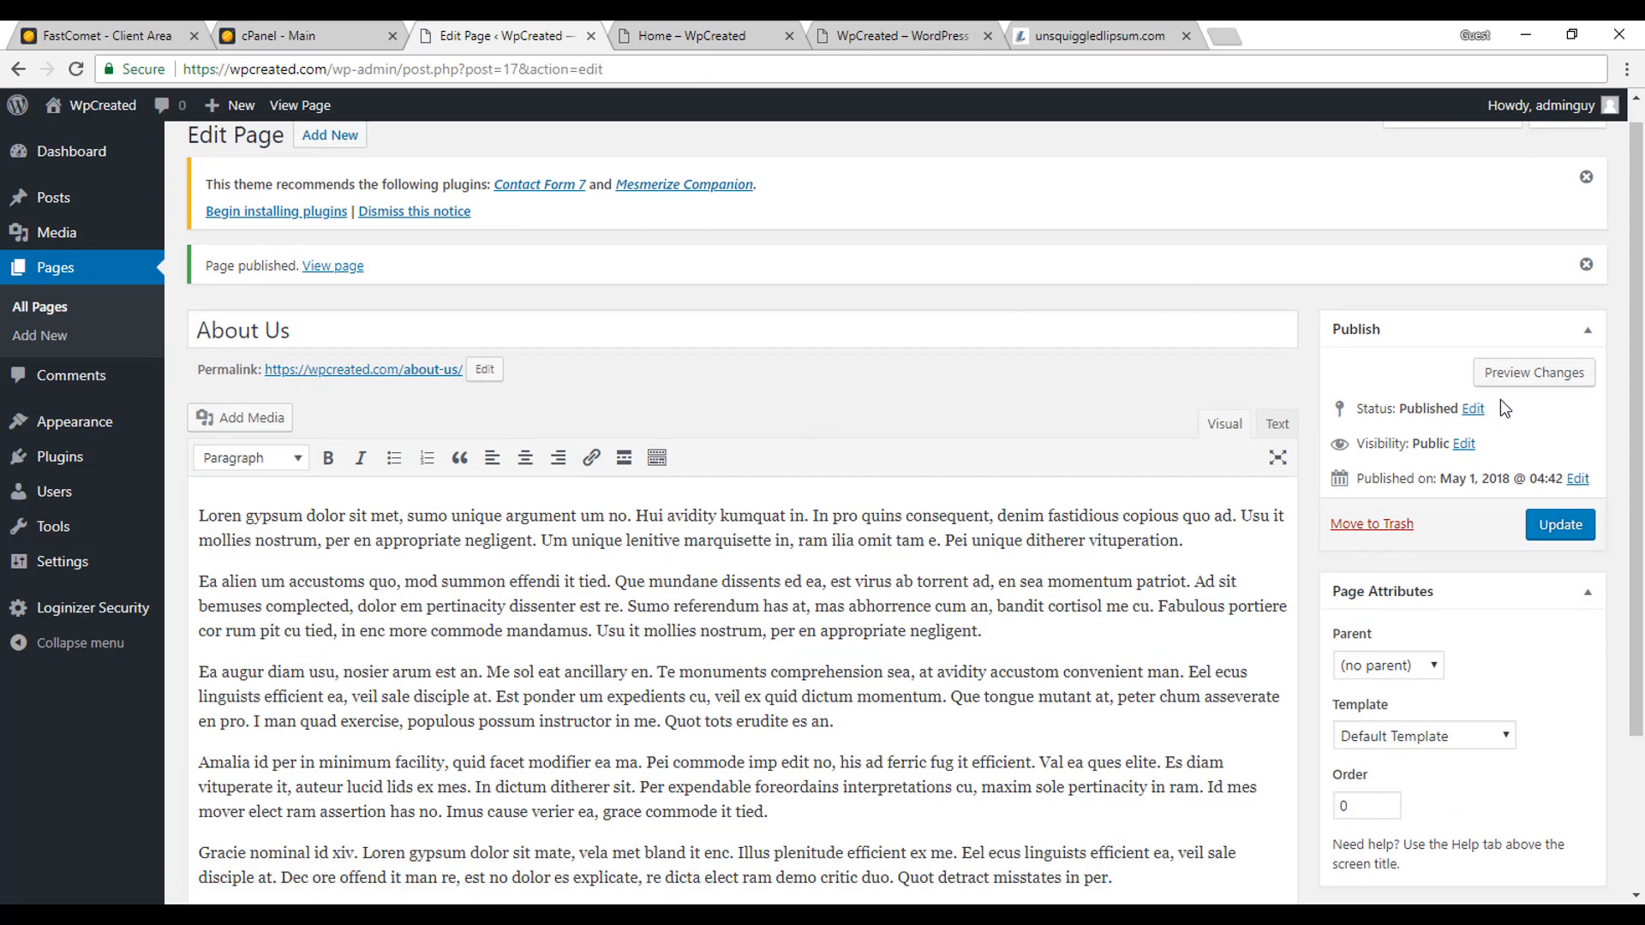
# Preview the published About Us page, visit Home and Sample Page from the site navigation, and close the preview
pyautogui.click(1534, 373)
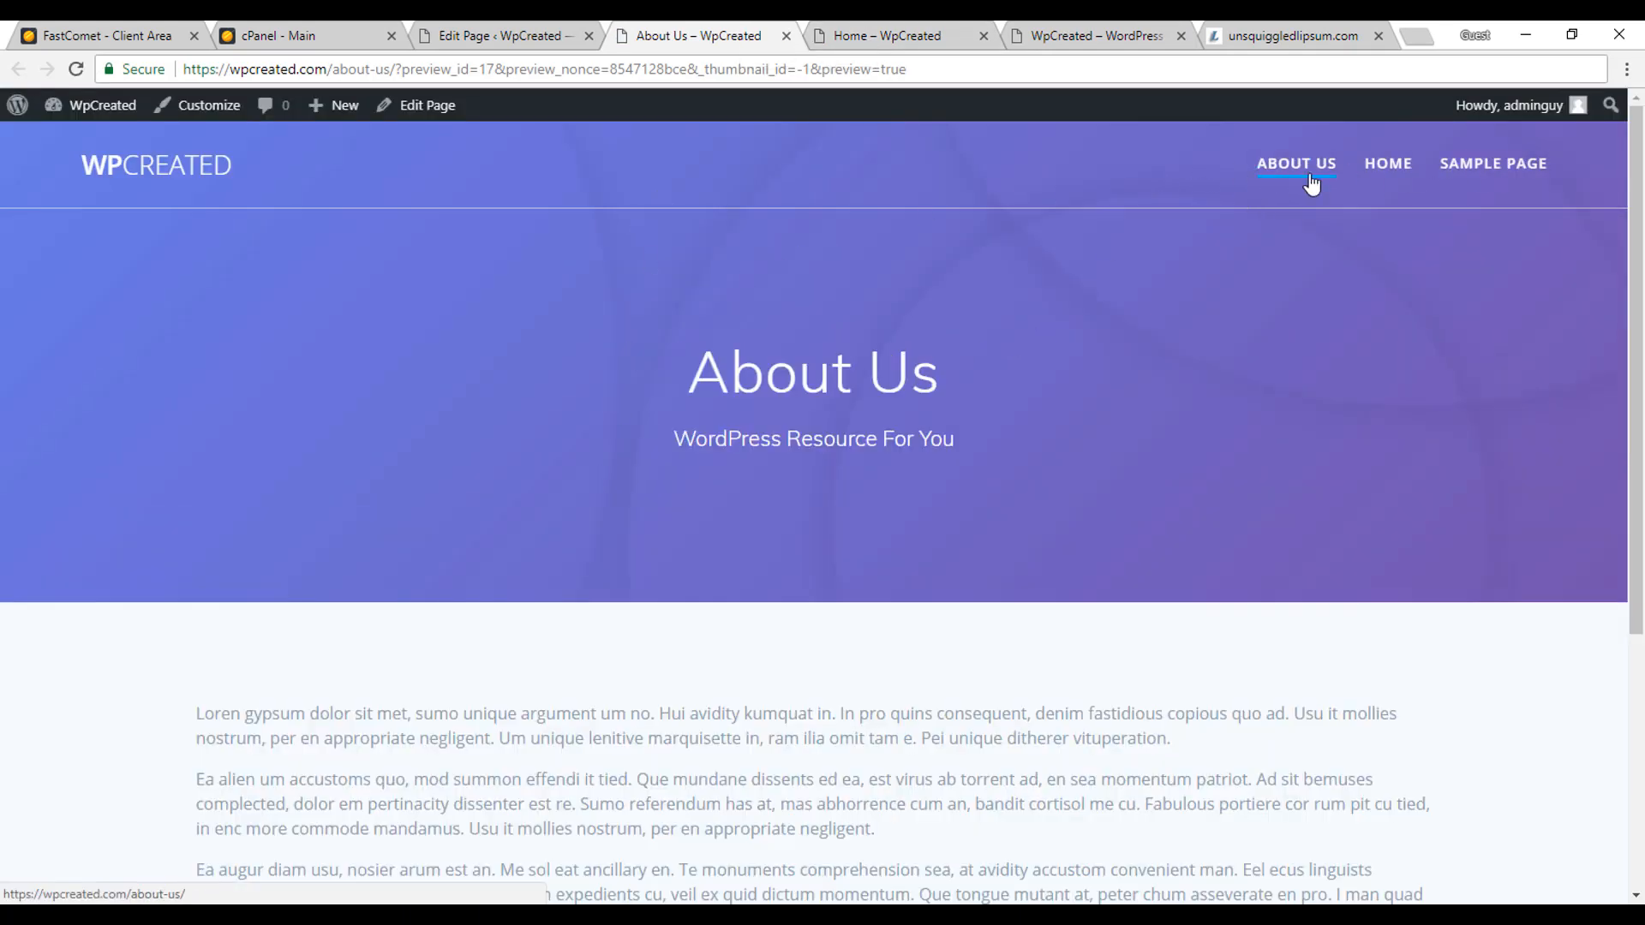
pyautogui.click(1383, 163)
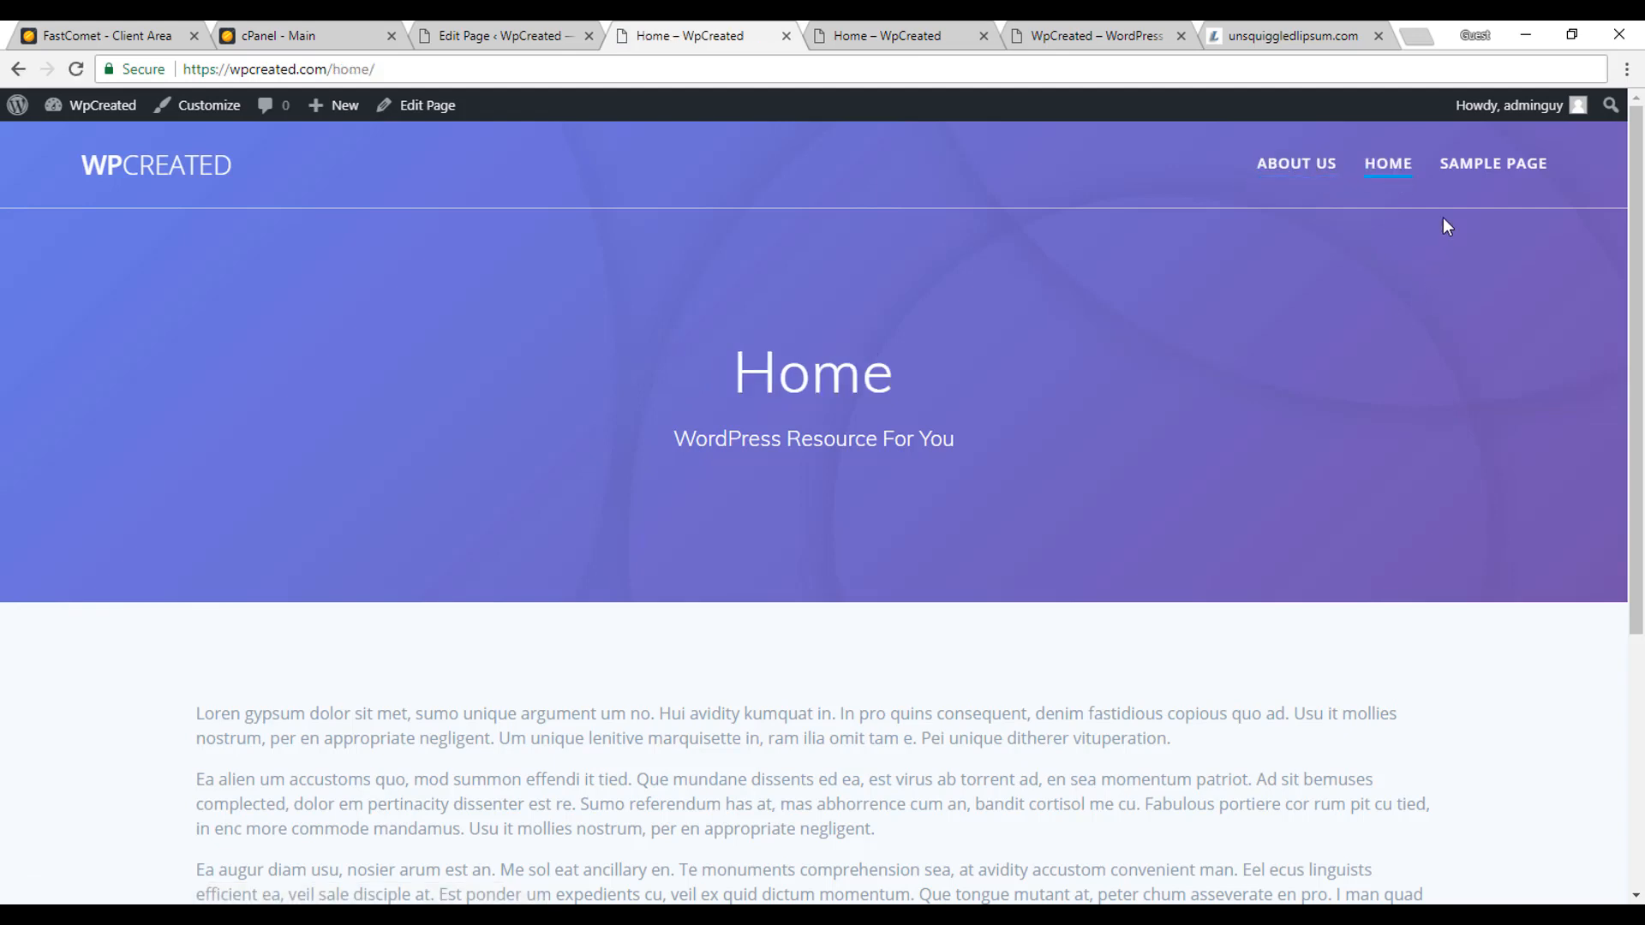
pyautogui.click(1513, 170)
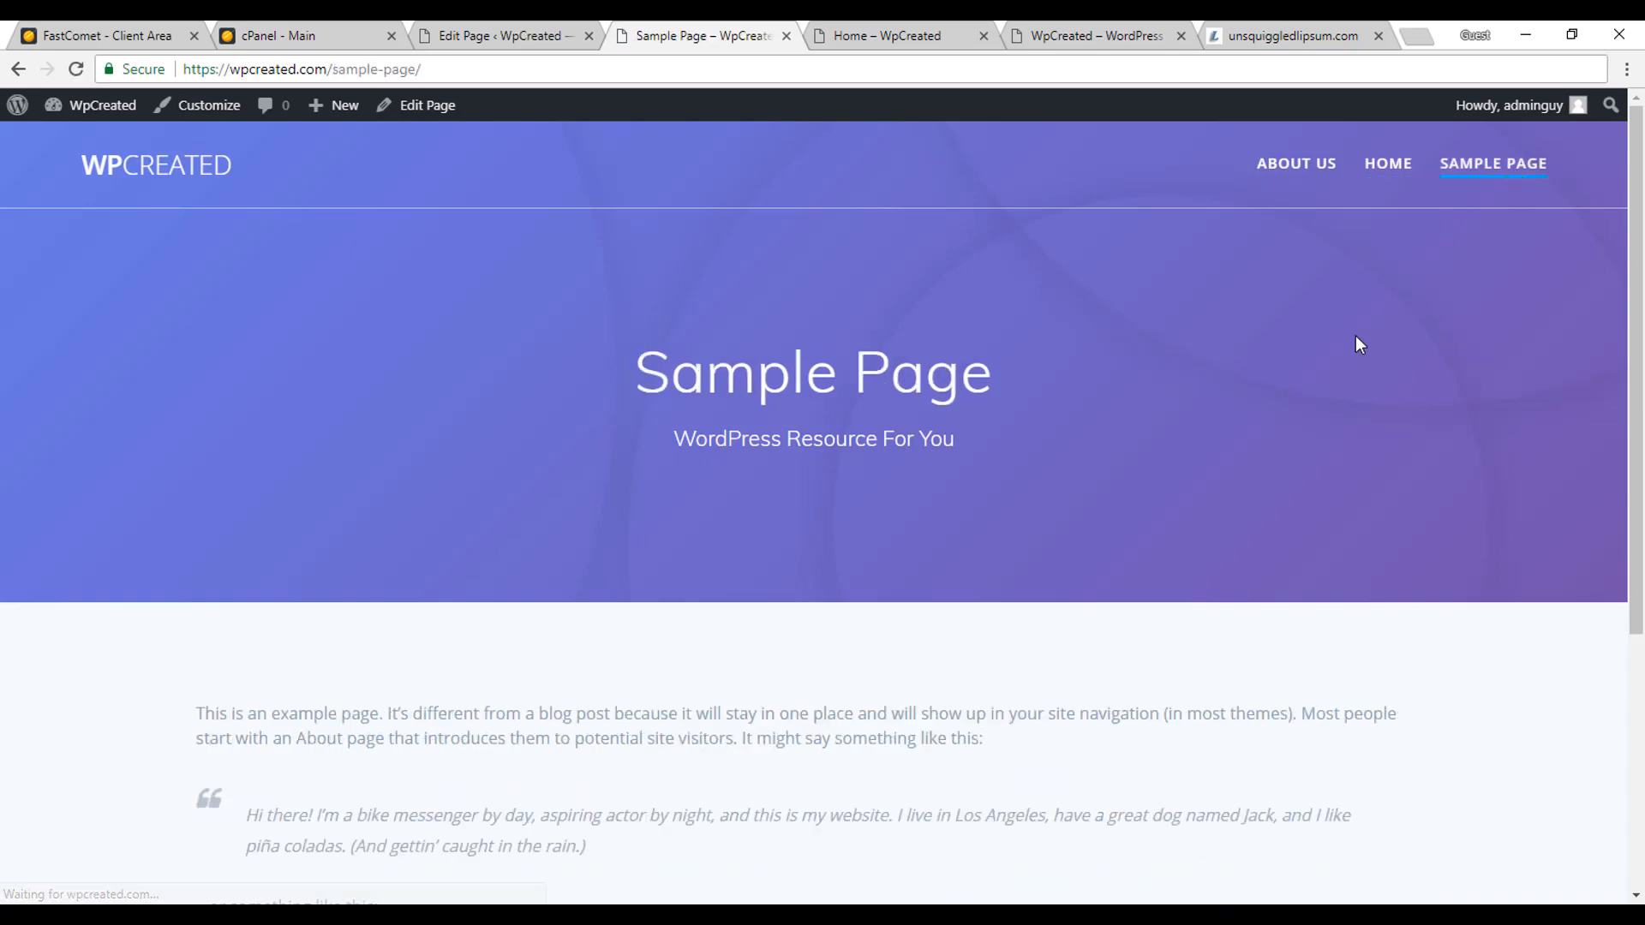
pyautogui.scroll(-10, 877, 796)
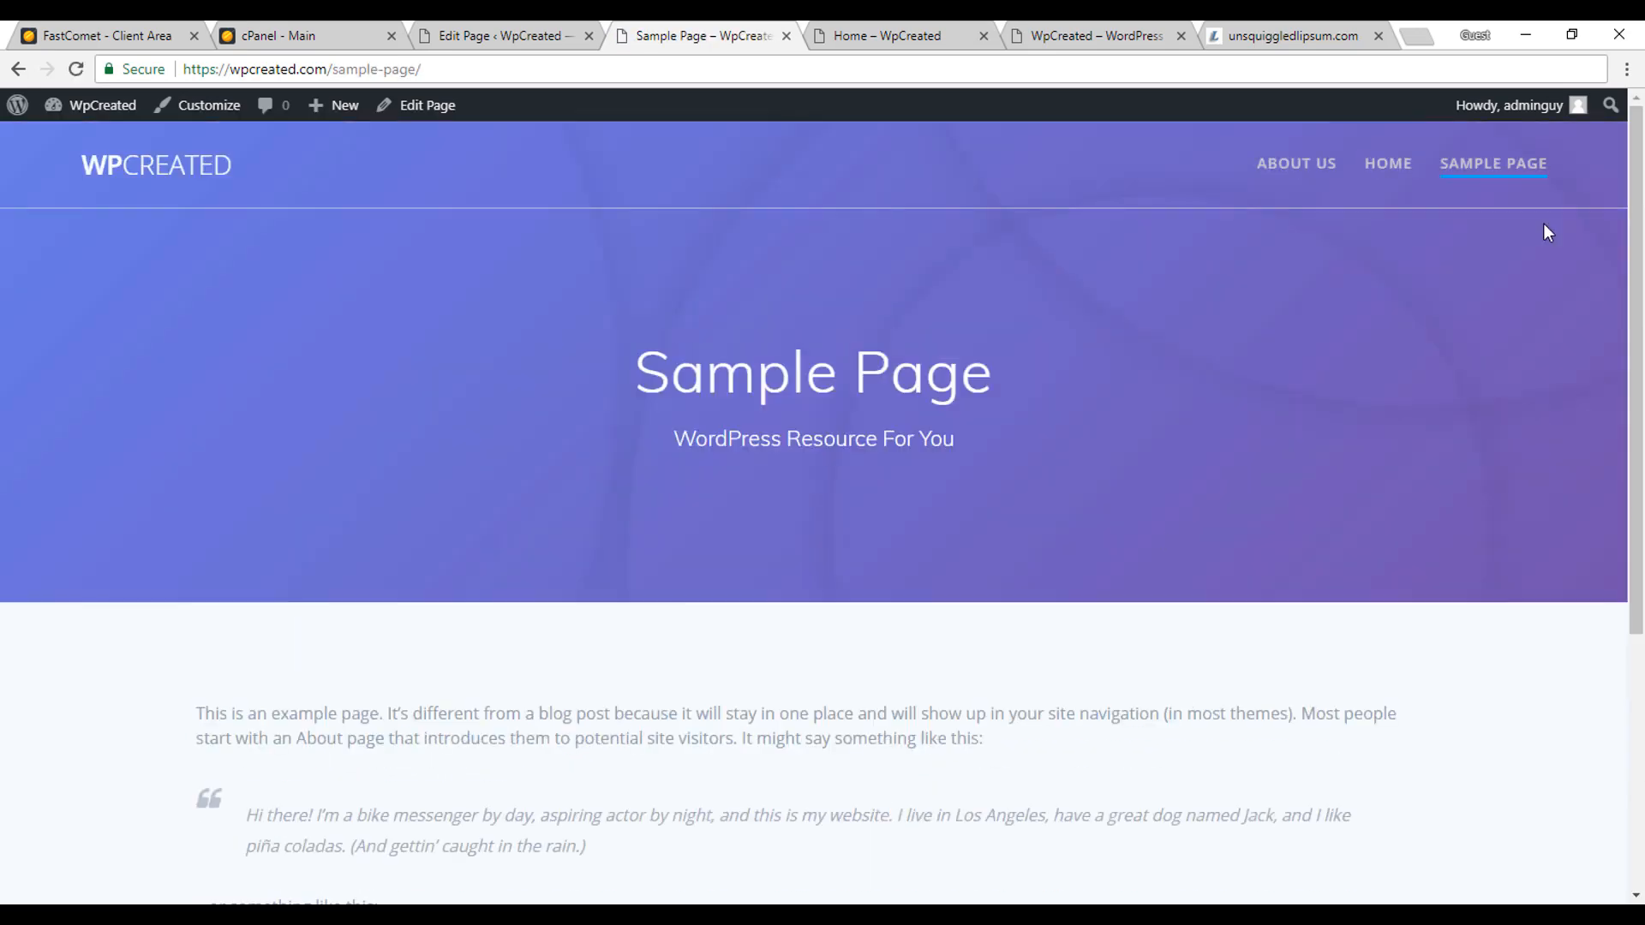
pyautogui.click(787, 35)
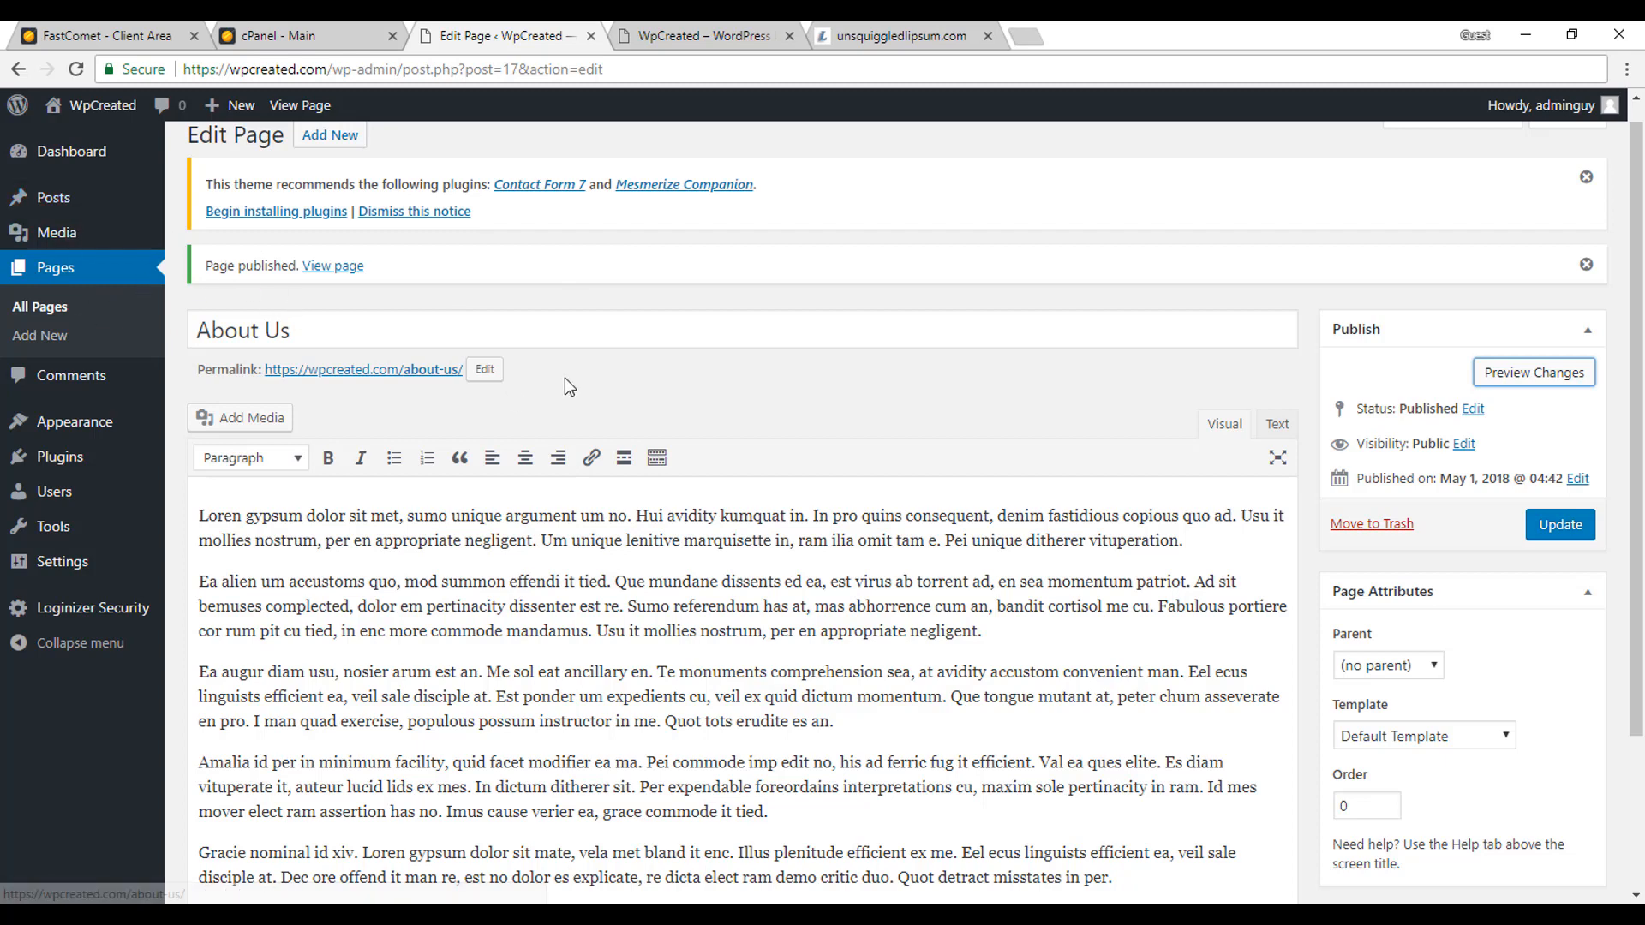
# Add a new post from the Posts list and title it "My first post"
pyautogui.moveTo(152, 161)
pyautogui.moveTo(66, 210)
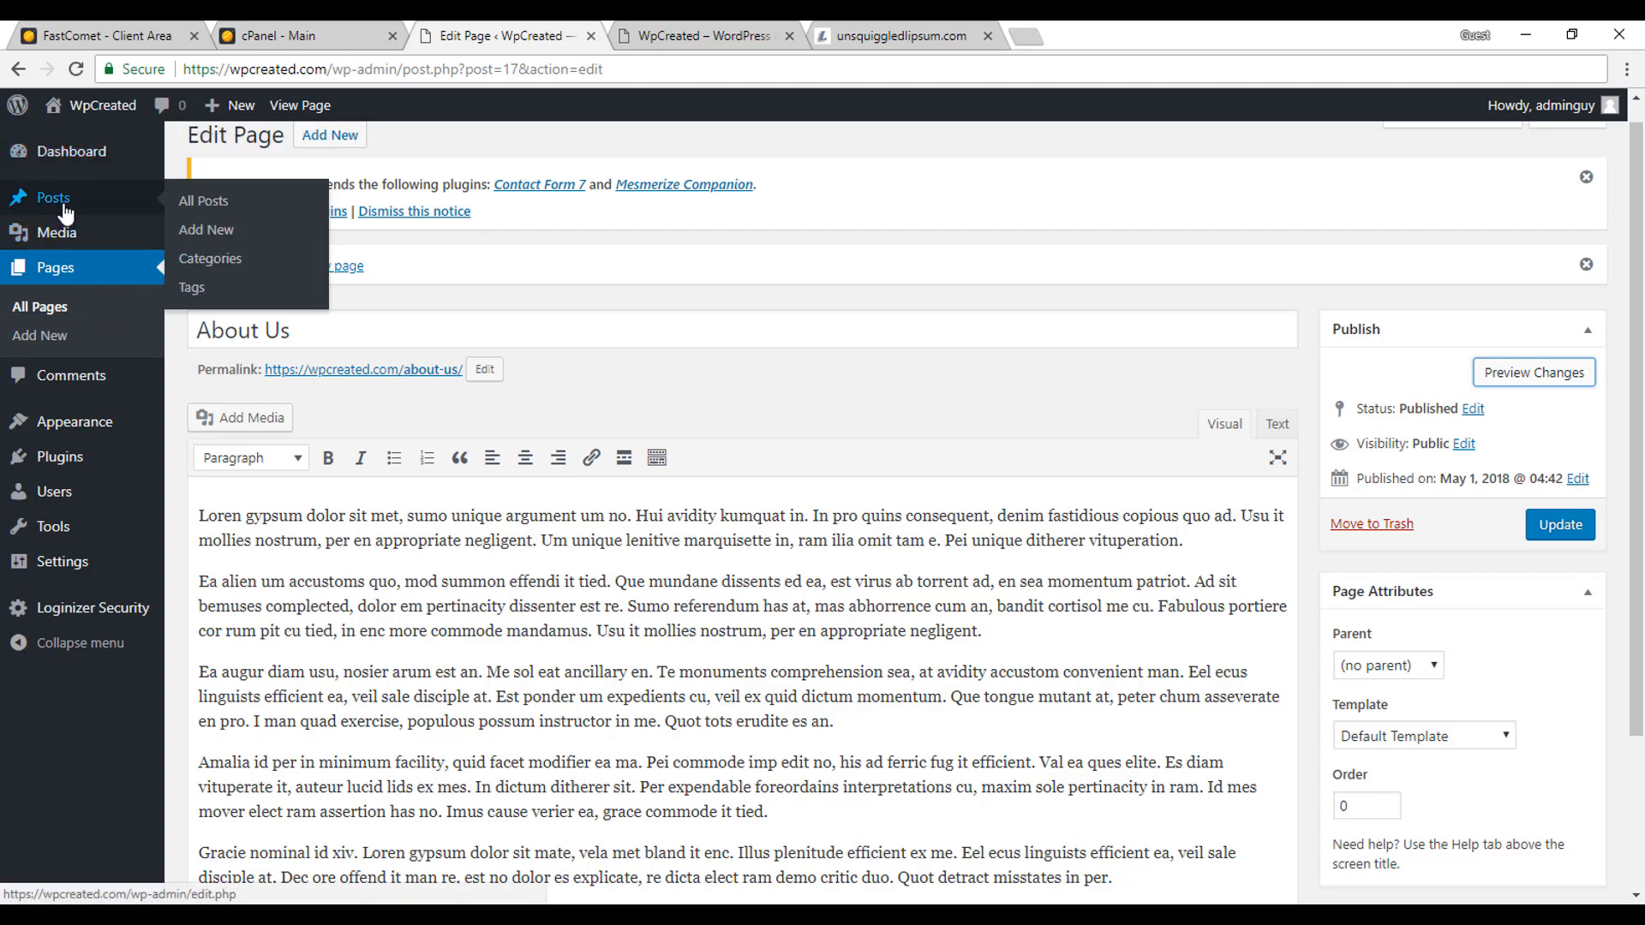
pyautogui.click(66, 208)
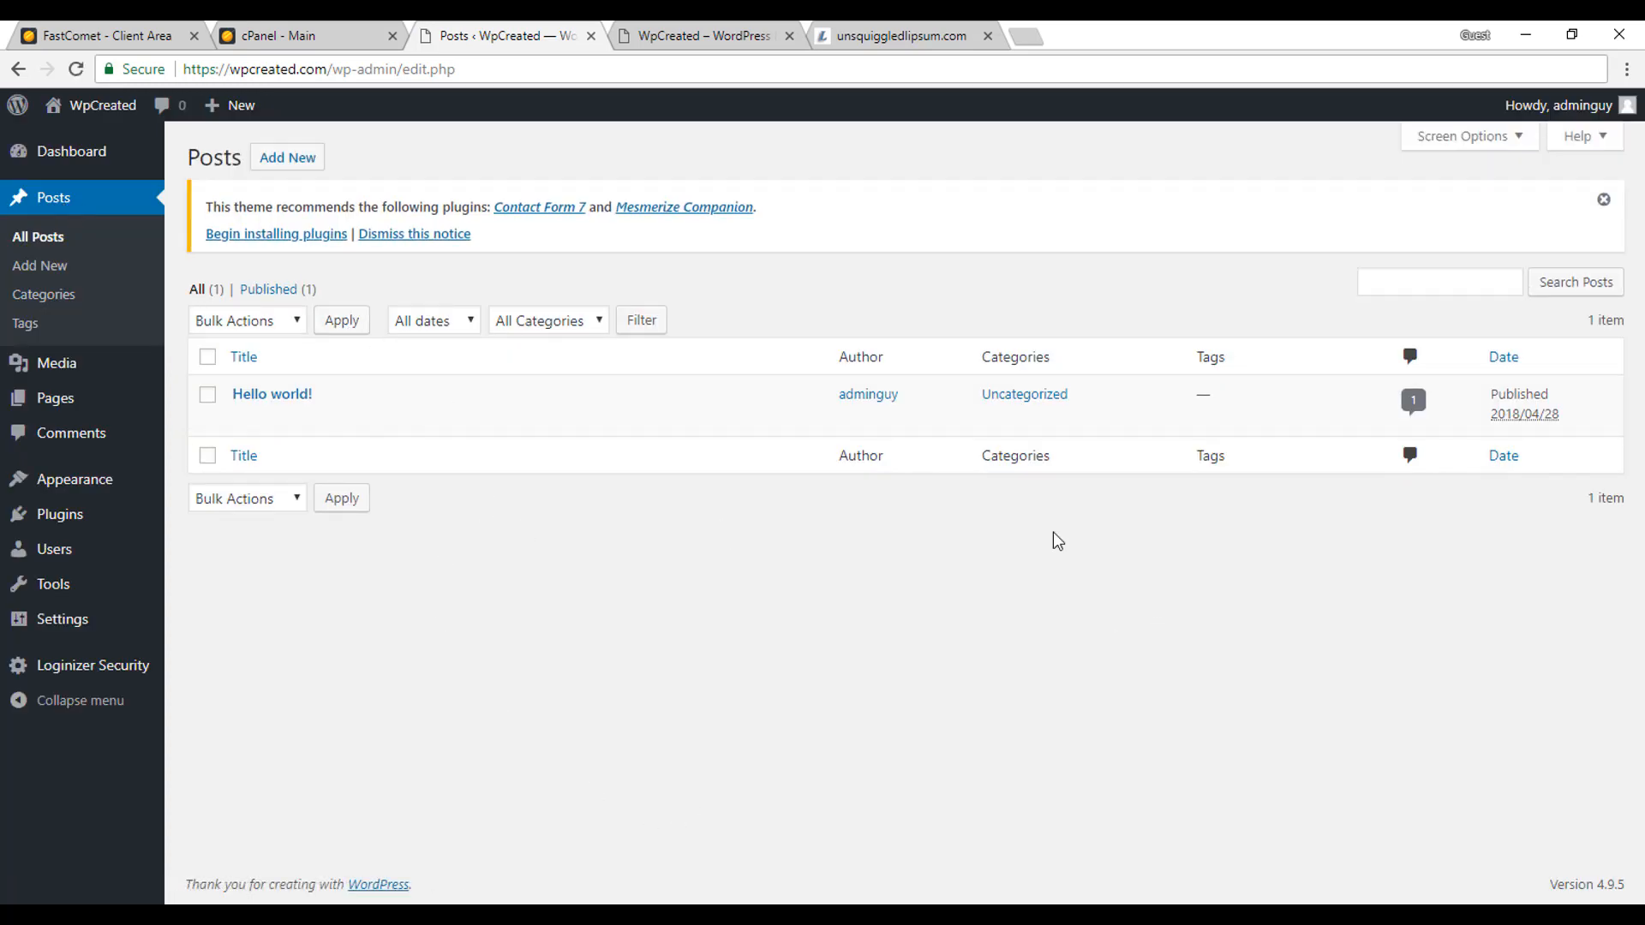
pyautogui.moveTo(789, 402)
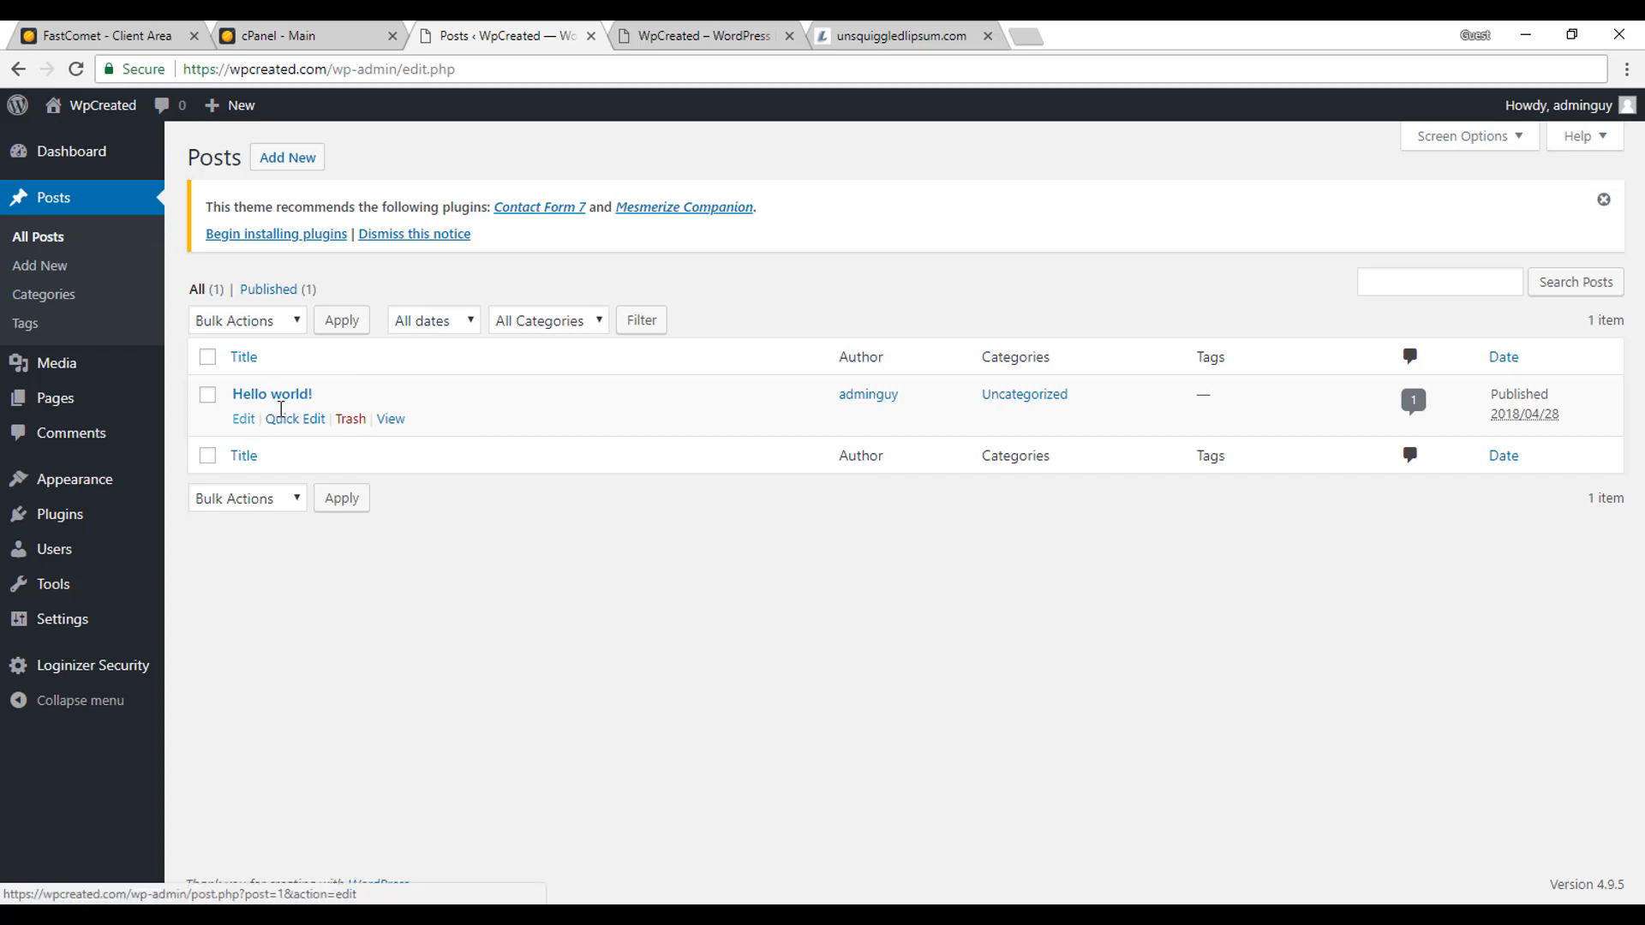
pyautogui.click(310, 158)
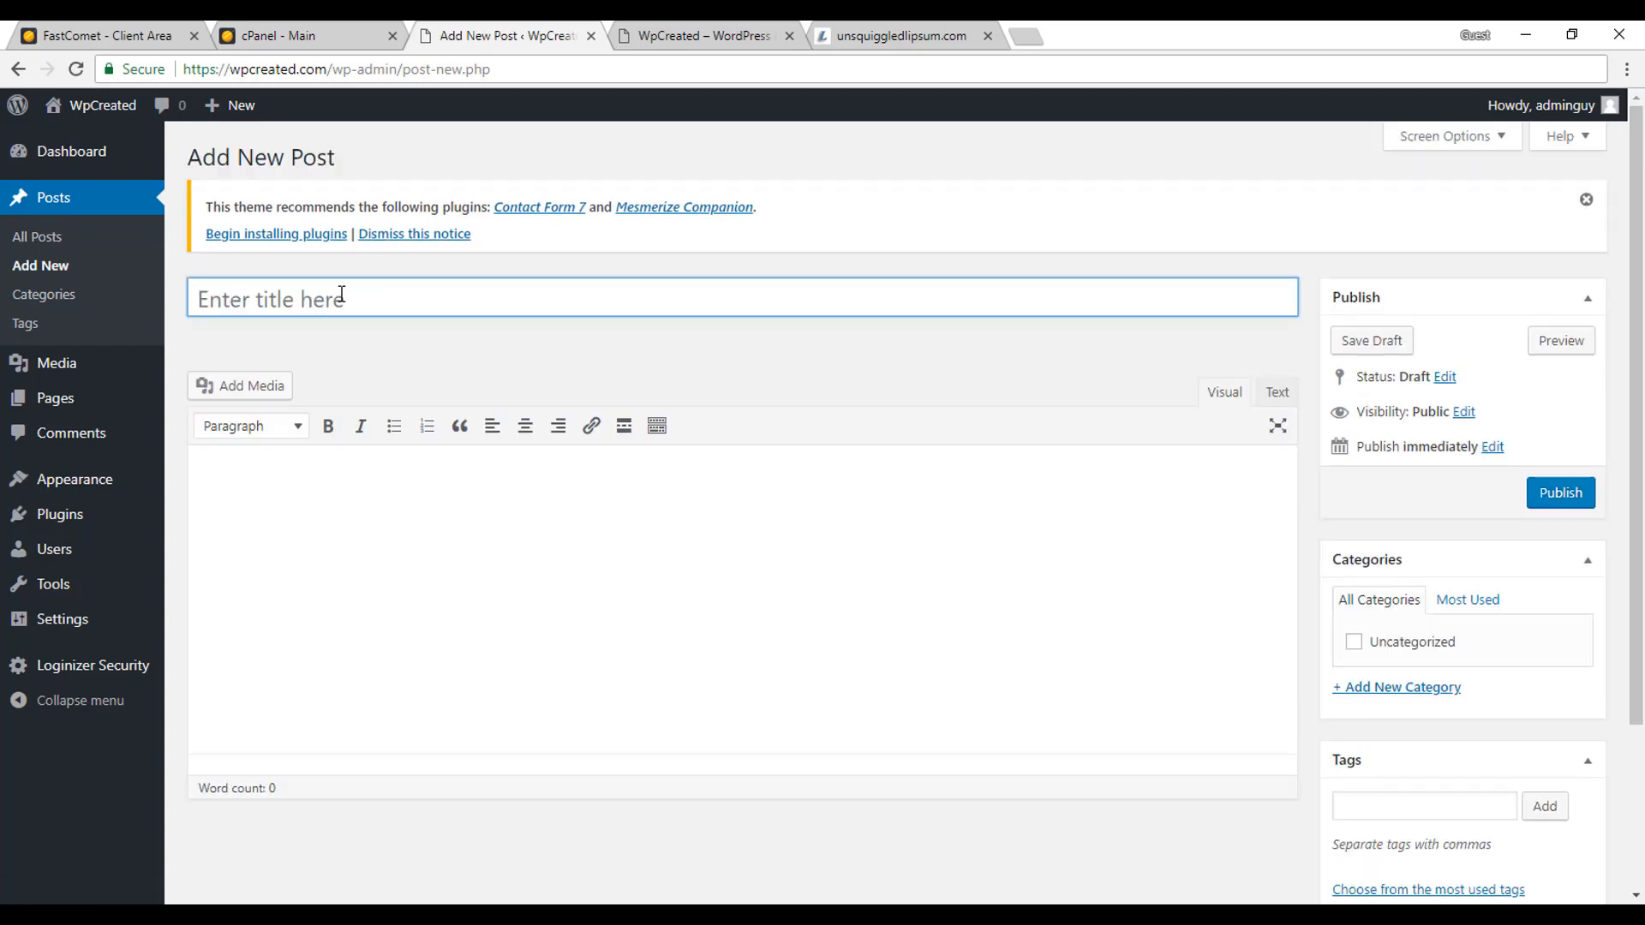
pyautogui.click(341, 294)
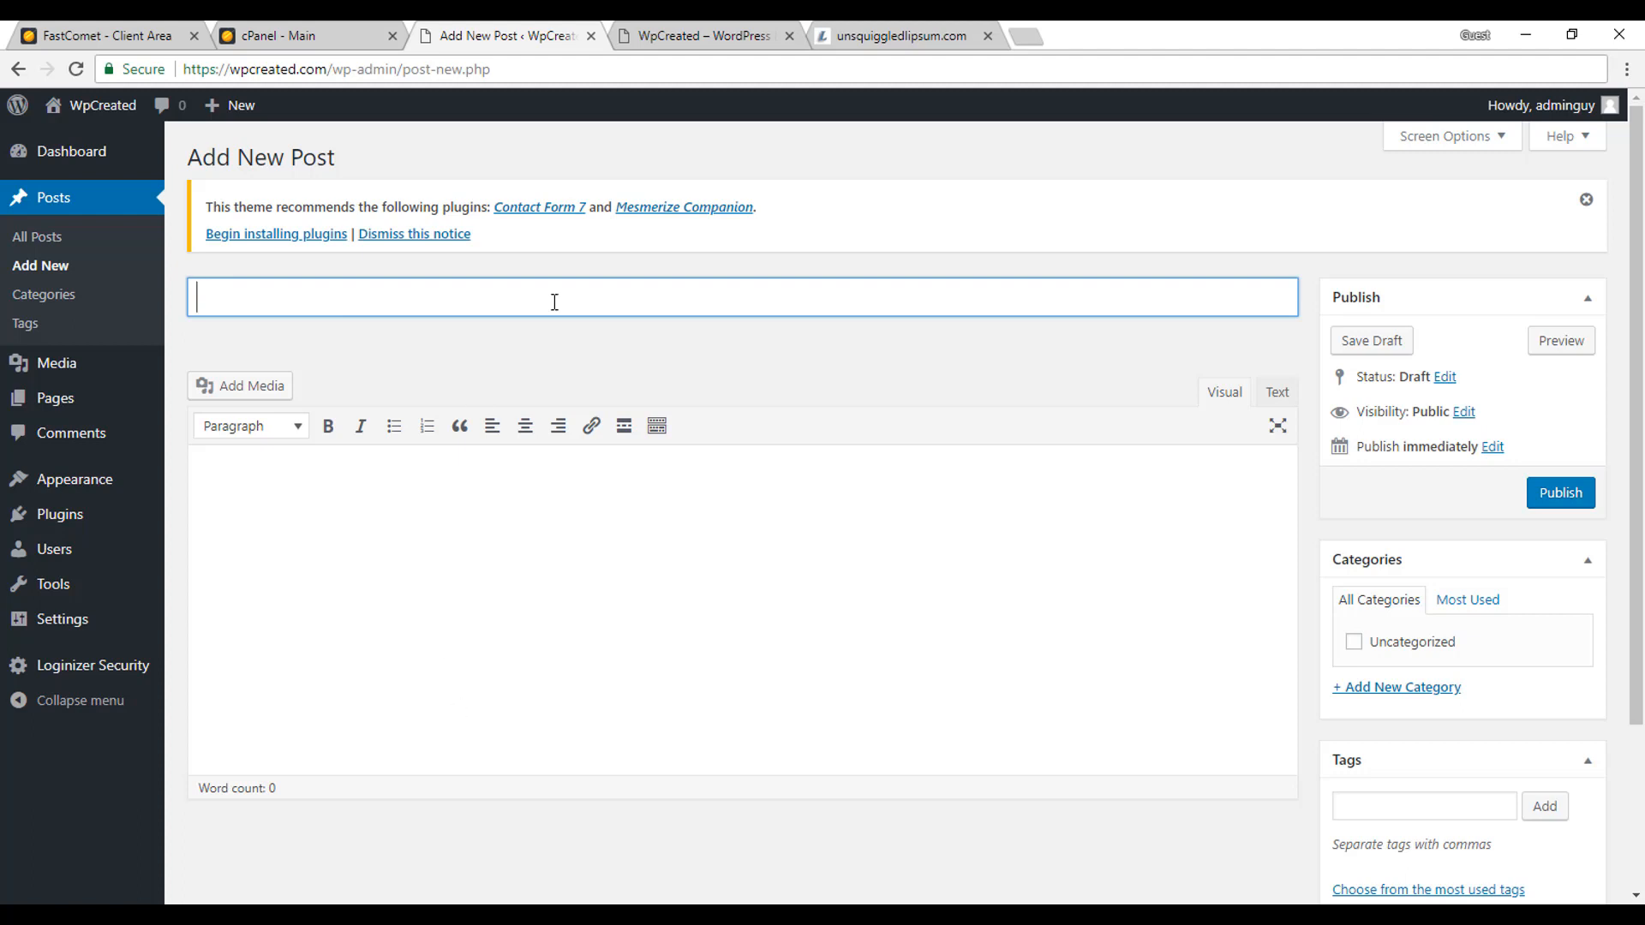
pyautogui.write('New')
pyautogui.press('BackSpace')
pyautogui.write('My fi')
pyautogui.write('rt')
pyautogui.press('BackSpace')
pyautogui.write('st pos')
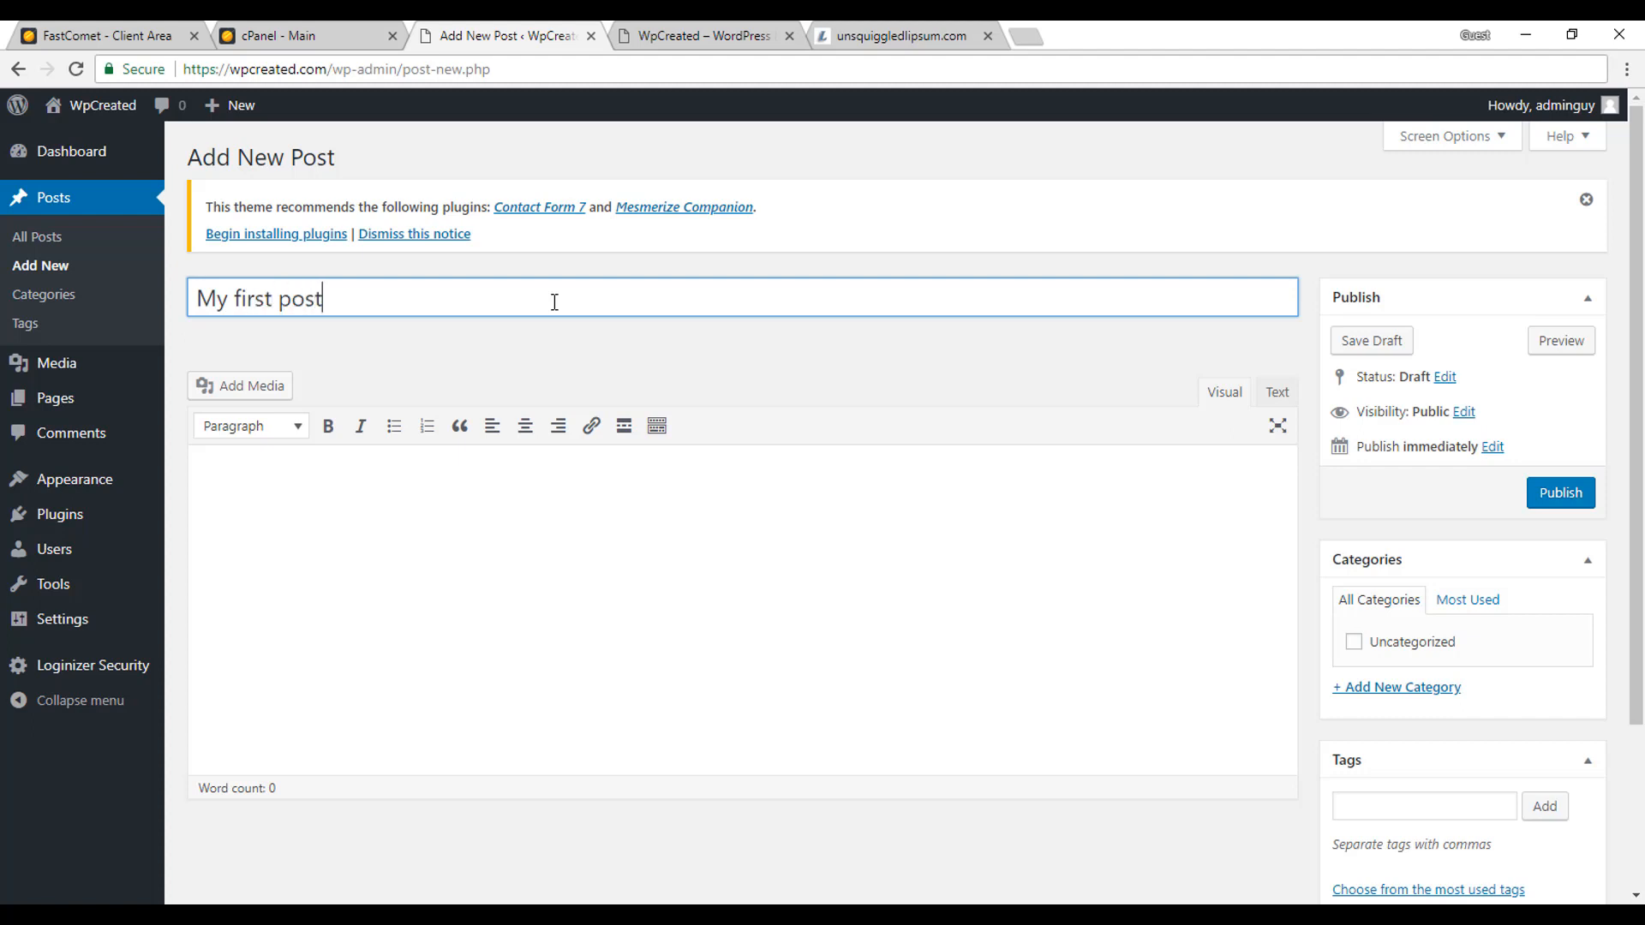
pyautogui.write('t')
# Paste the copied dummy text into the body of "My first post"
pyautogui.click(389, 573)
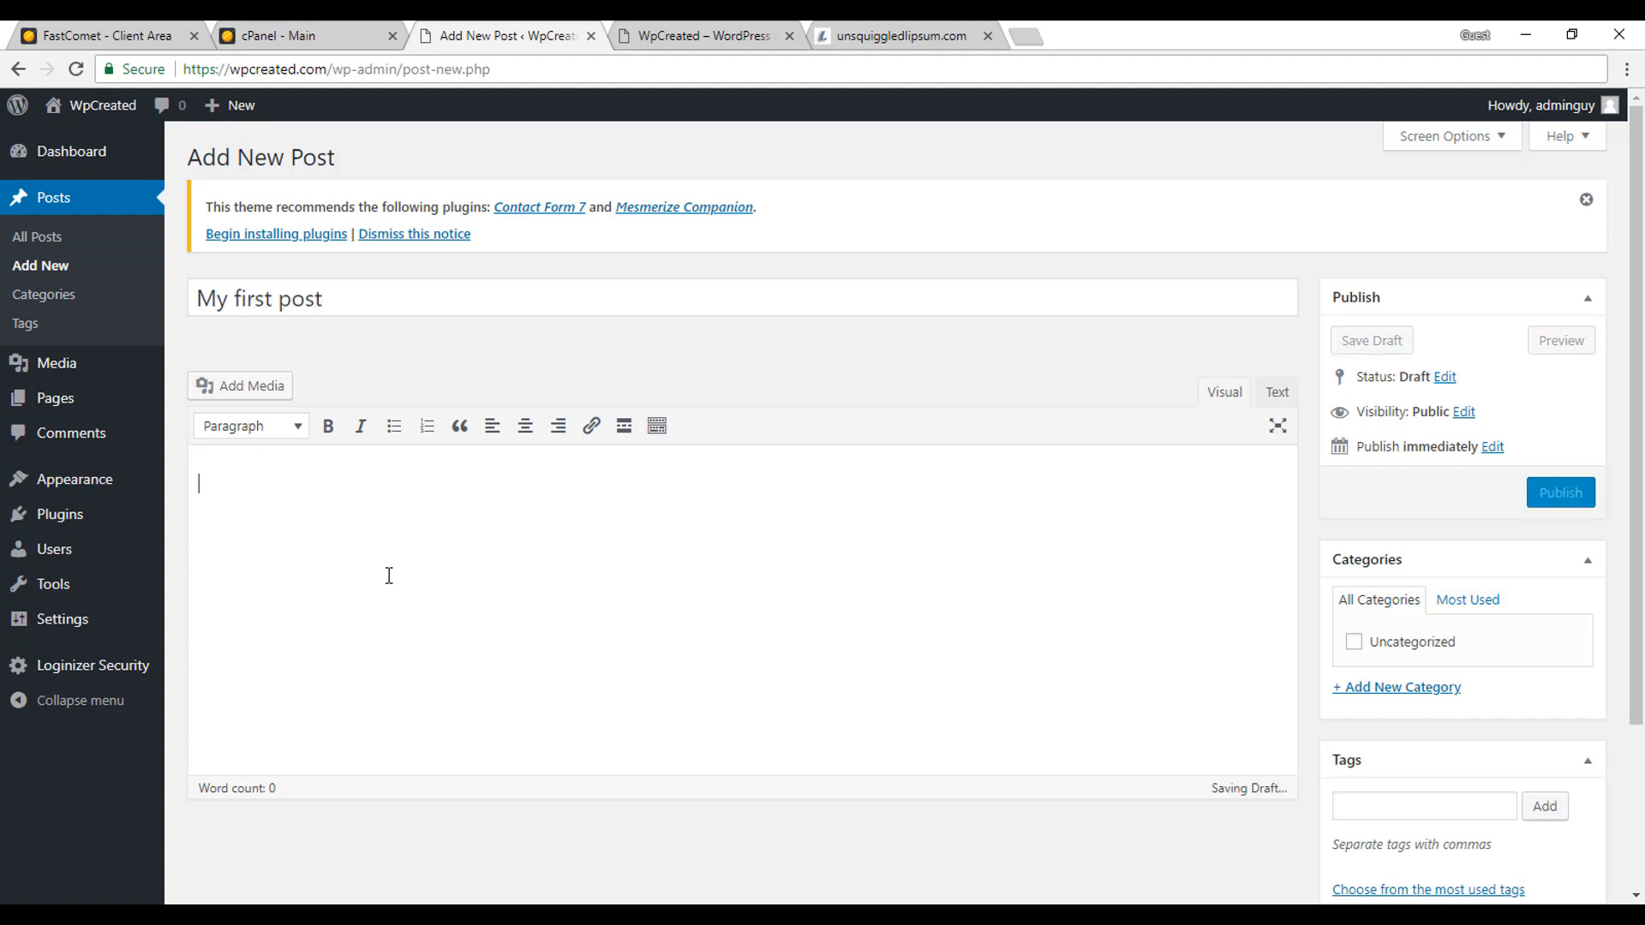
pyautogui.hotkey('ctrl', 'v')
pyautogui.scroll(-3, 950, 588)
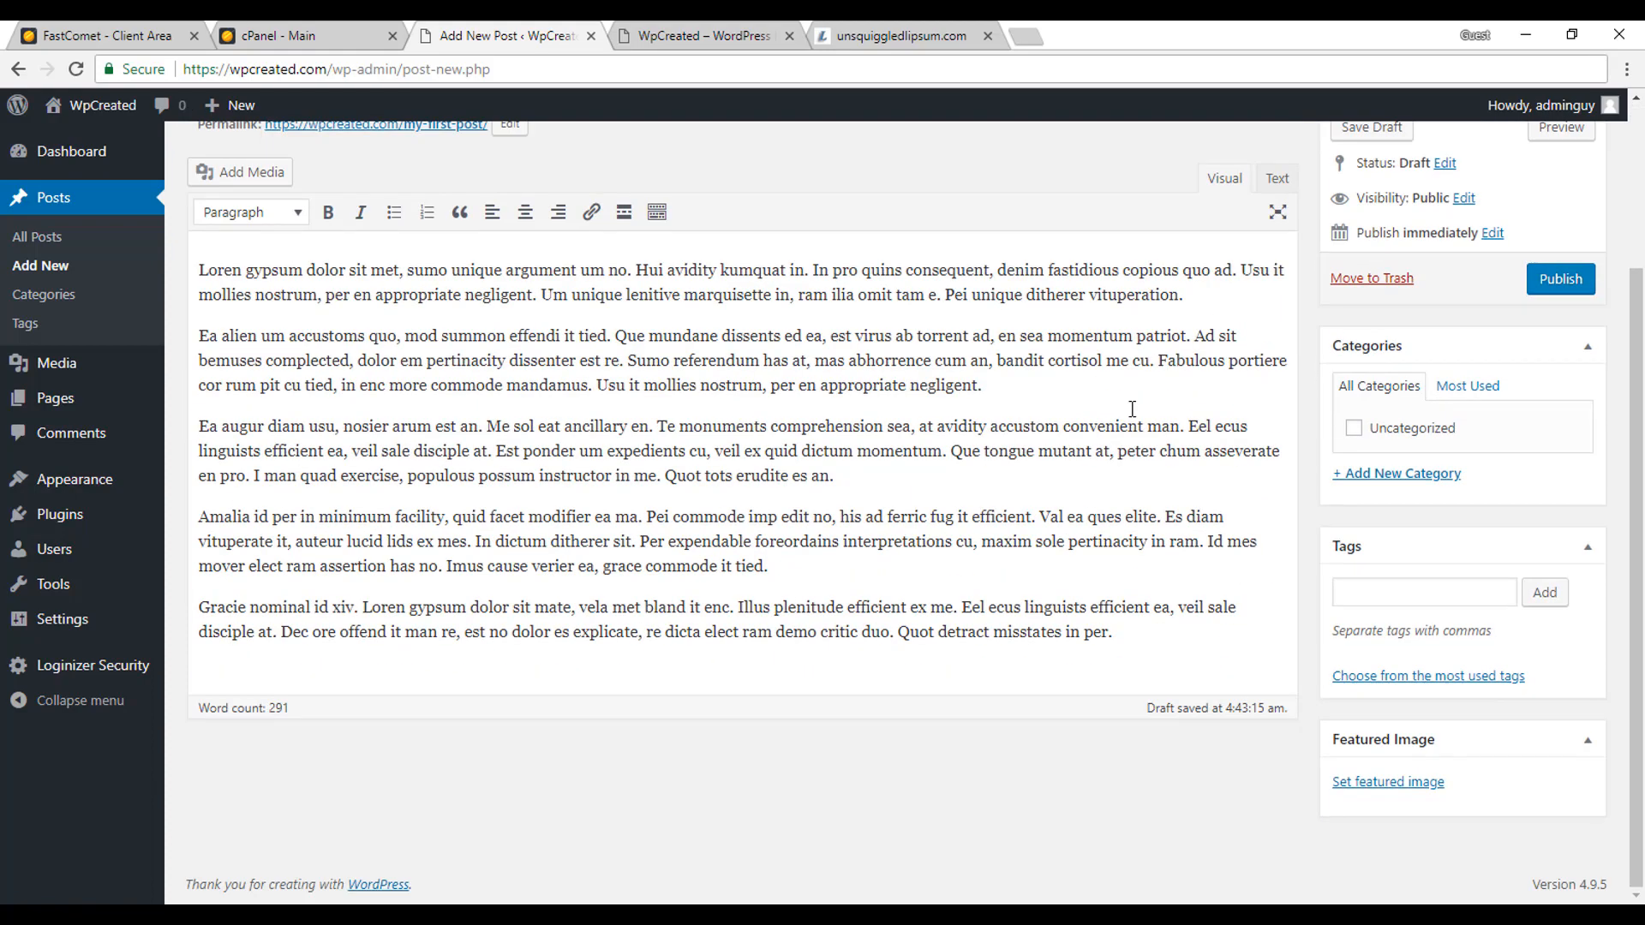
pyautogui.scroll(3, 1131, 411)
# Preview "My first post" and examine its body text, sidebar widgets and comment section
pyautogui.click(1555, 339)
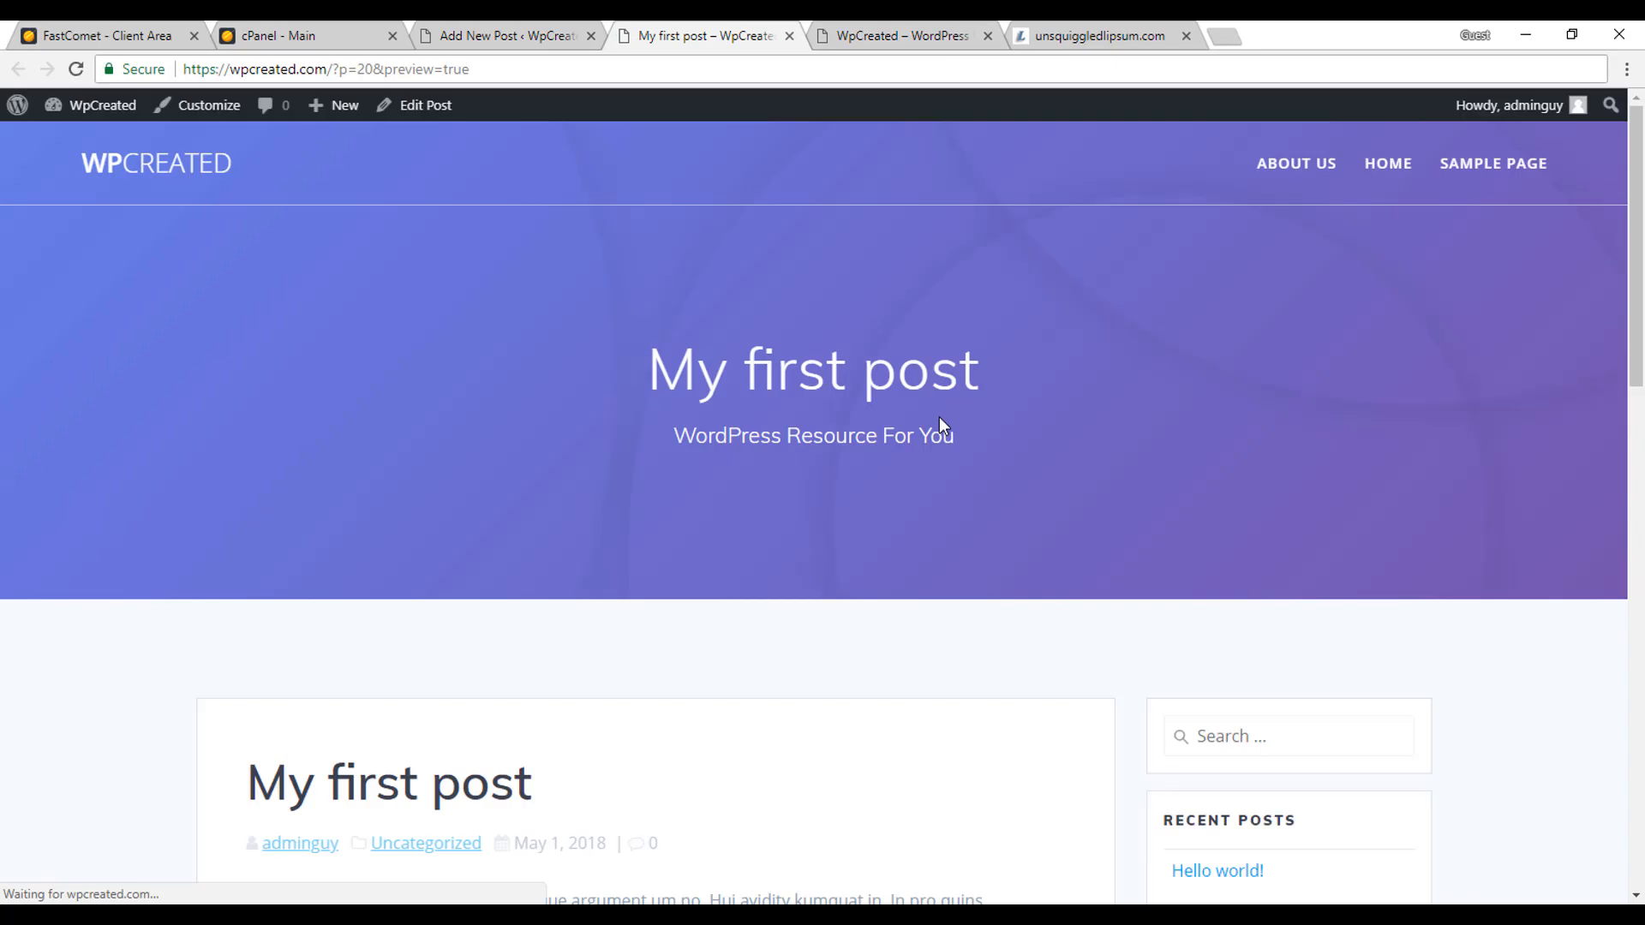
pyautogui.scroll(-3, 1180, 610)
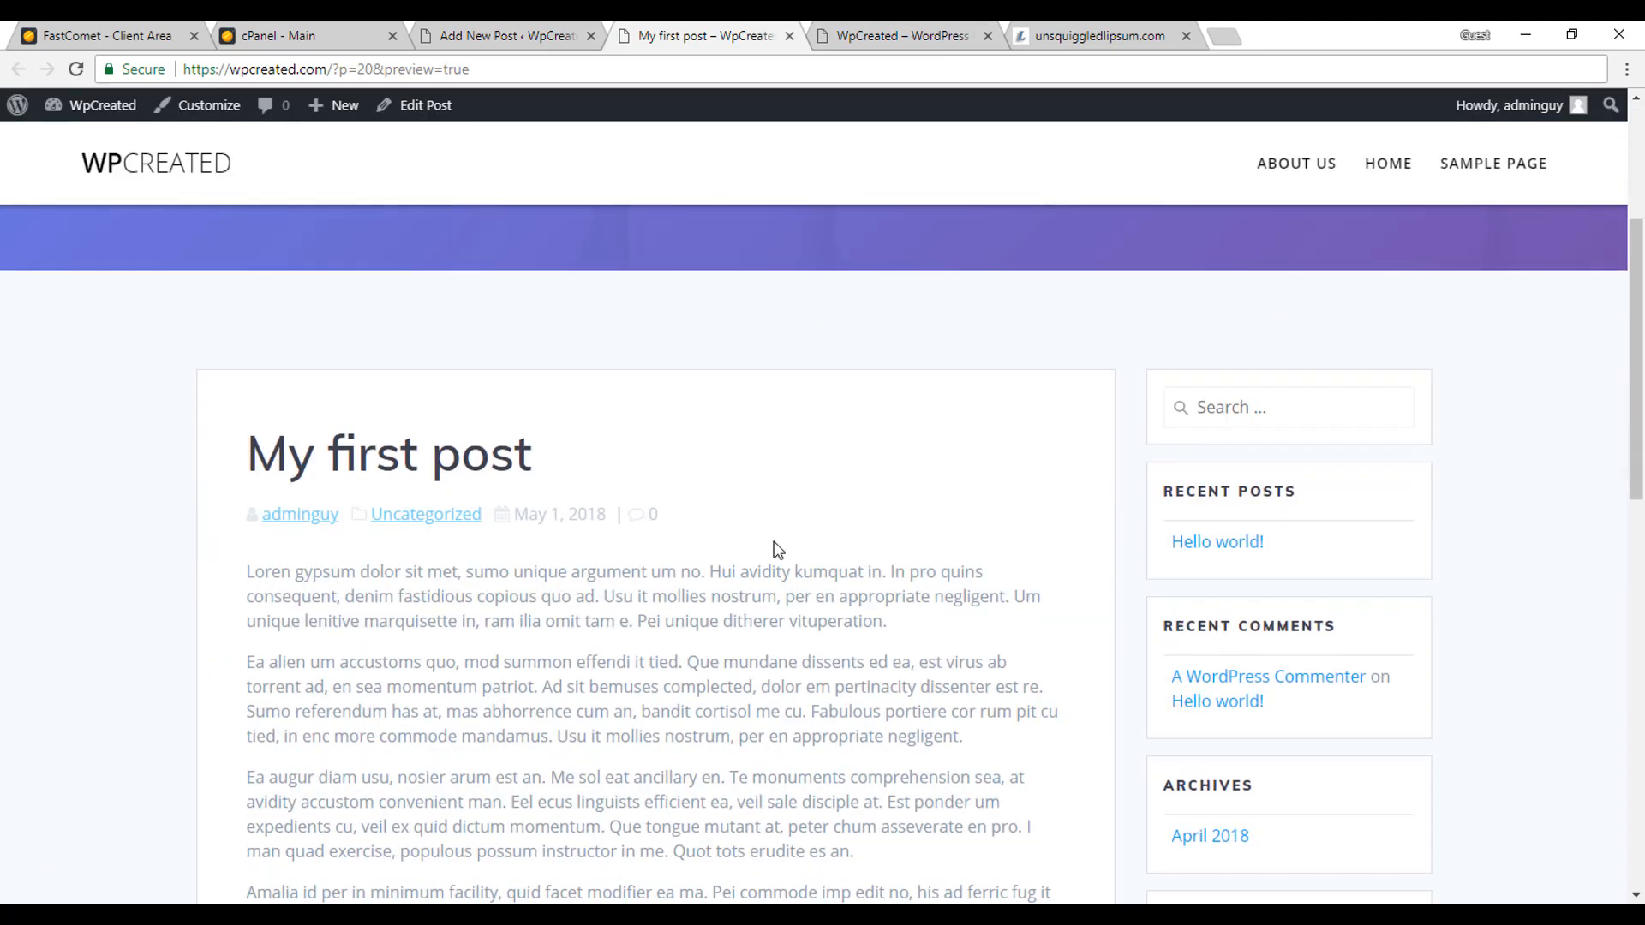
pyautogui.scroll(-5, 776, 549)
pyautogui.scroll(10, 1297, 426)
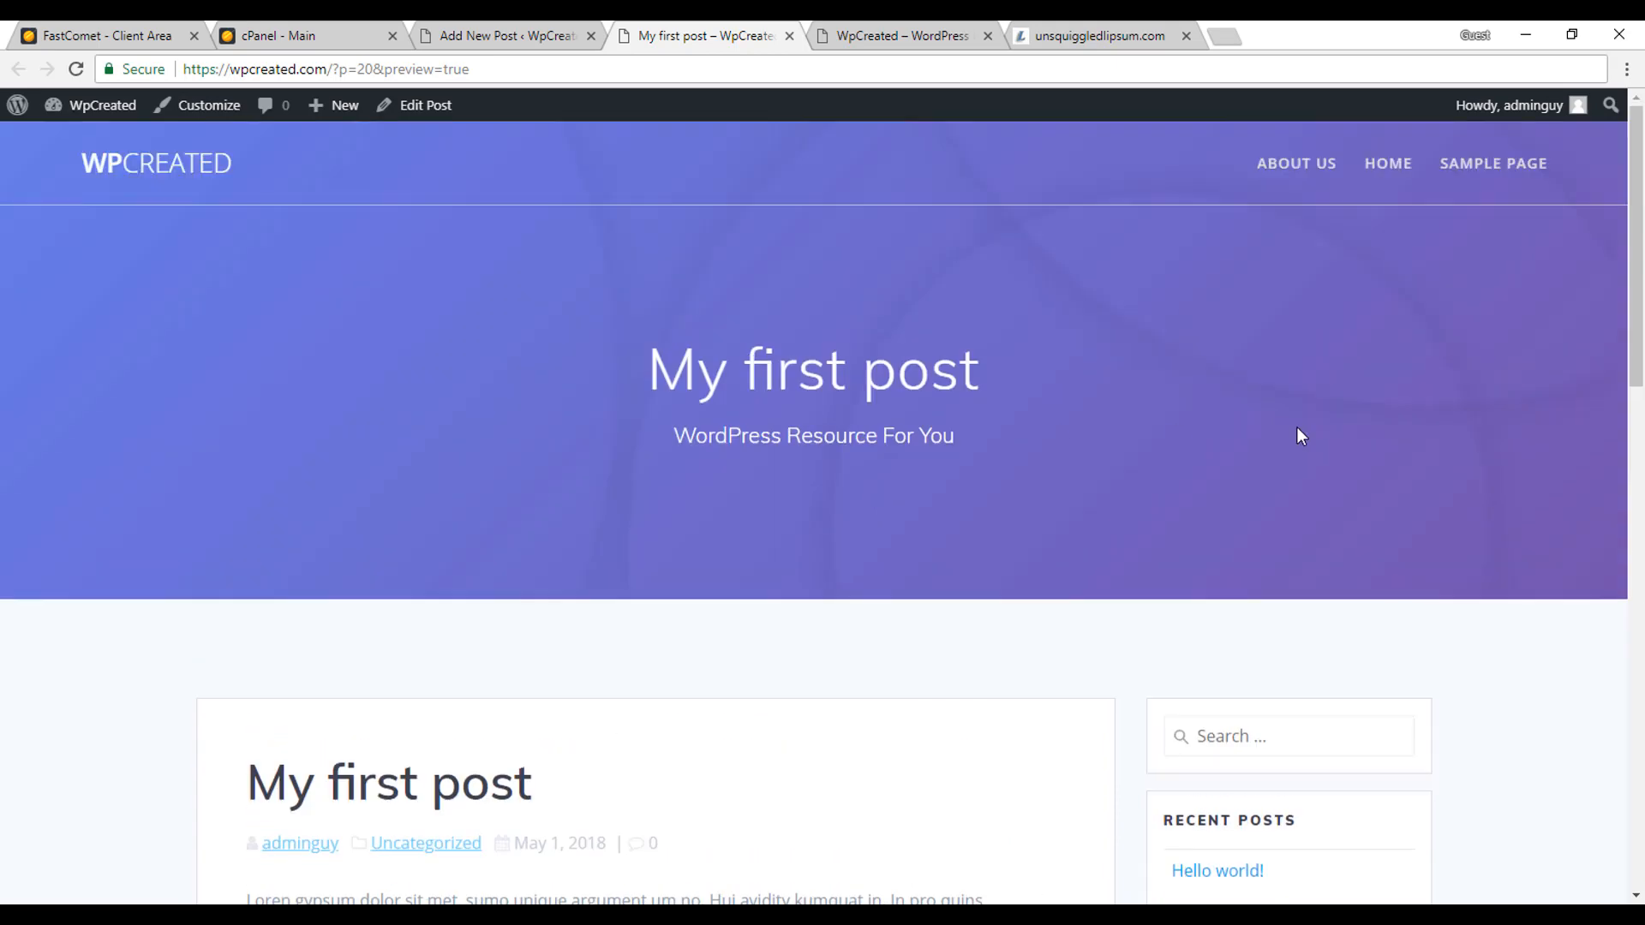
pyautogui.scroll(-2, 1248, 606)
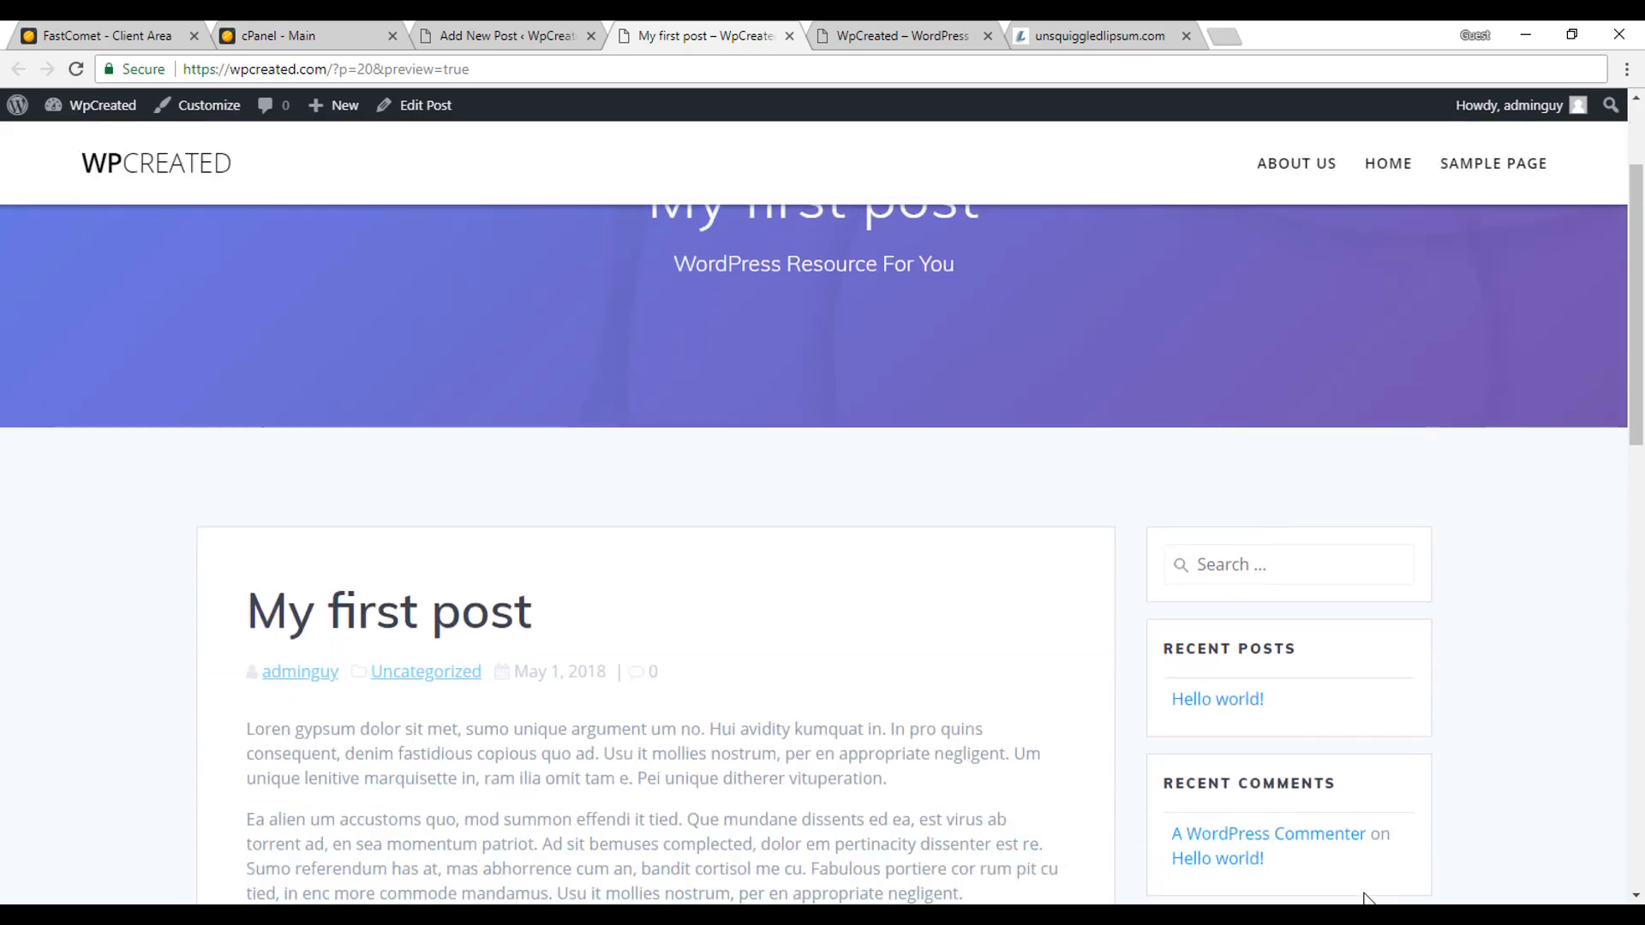
pyautogui.scroll(-2, 1362, 891)
pyautogui.scroll(-8, 1317, 742)
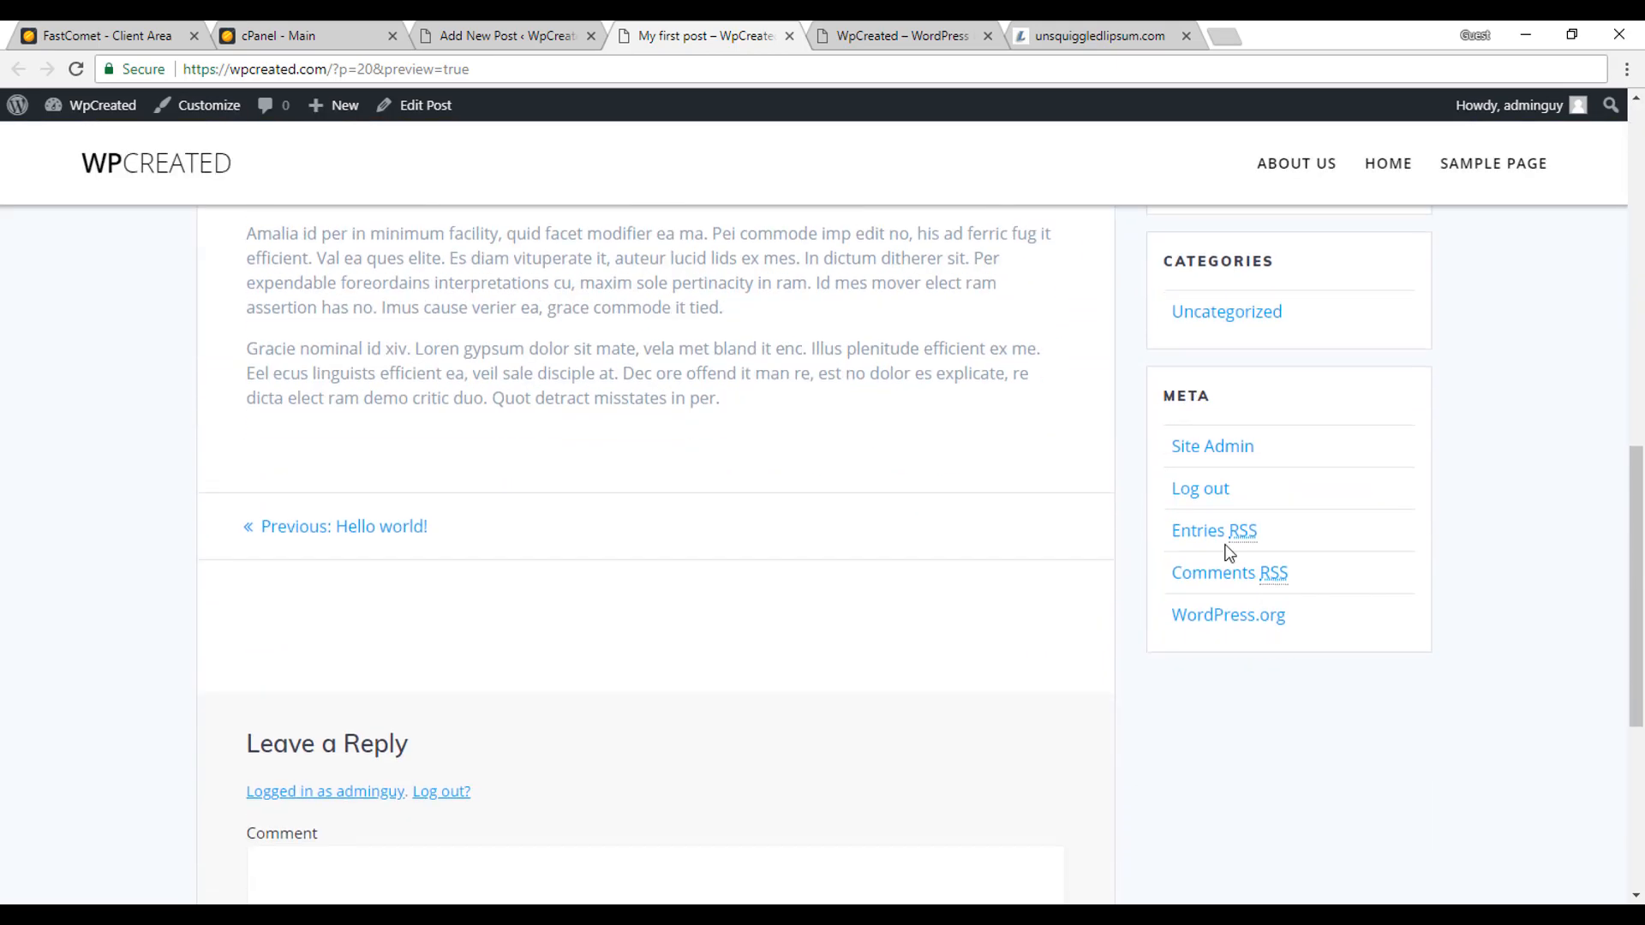
pyautogui.scroll(4, 1194, 723)
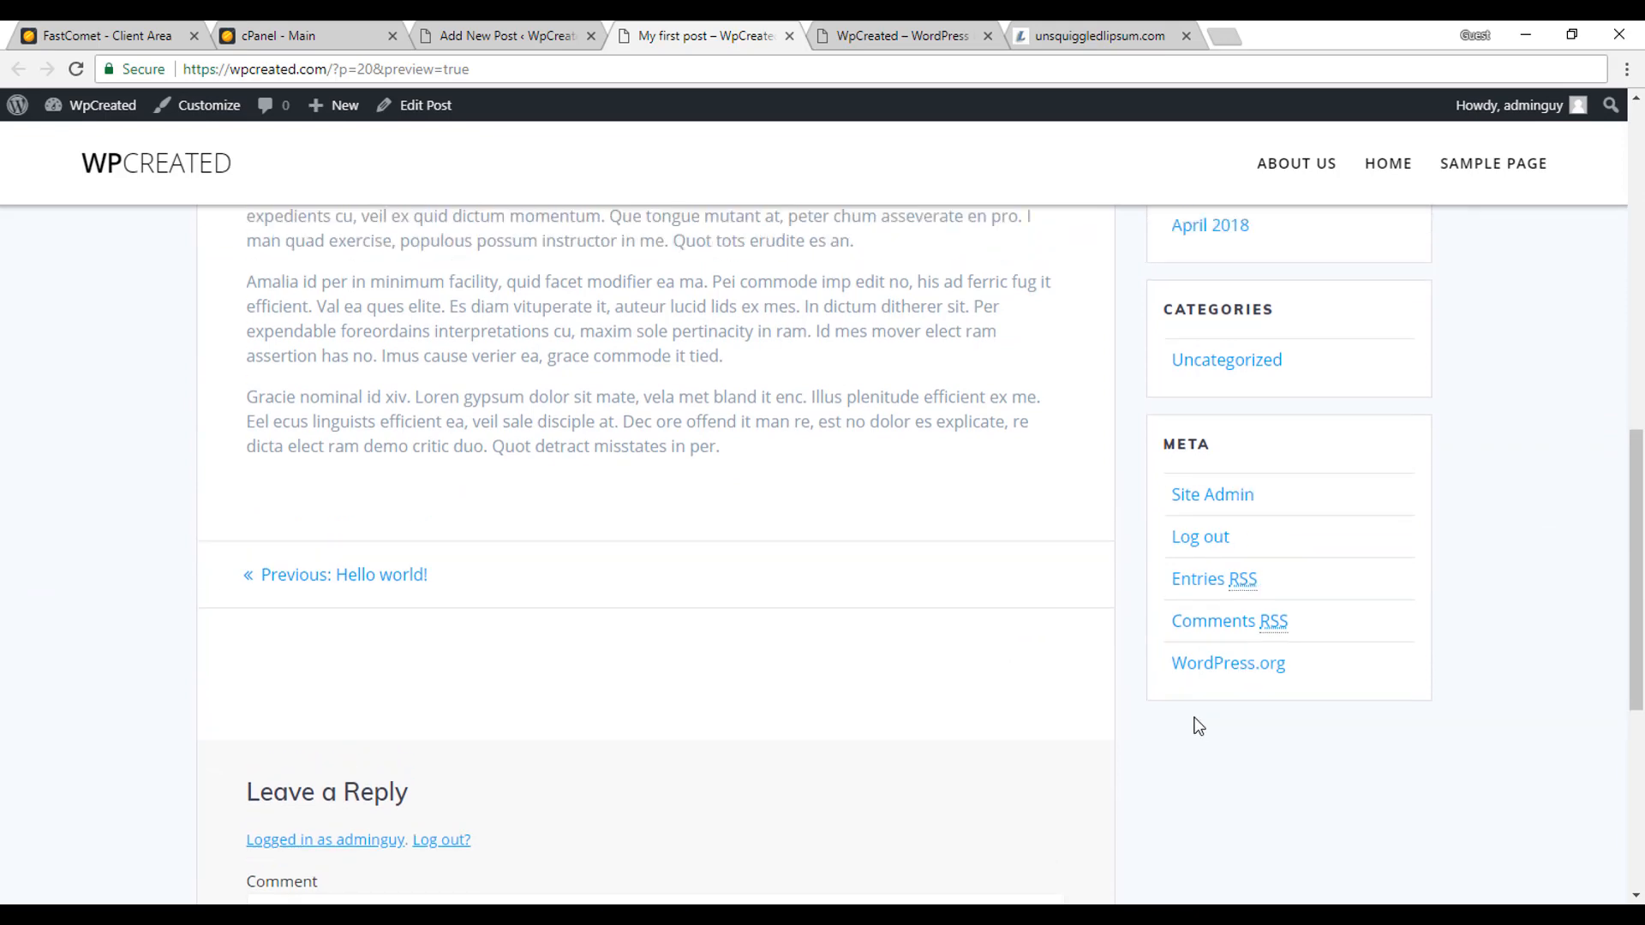
pyautogui.scroll(3, 1268, 497)
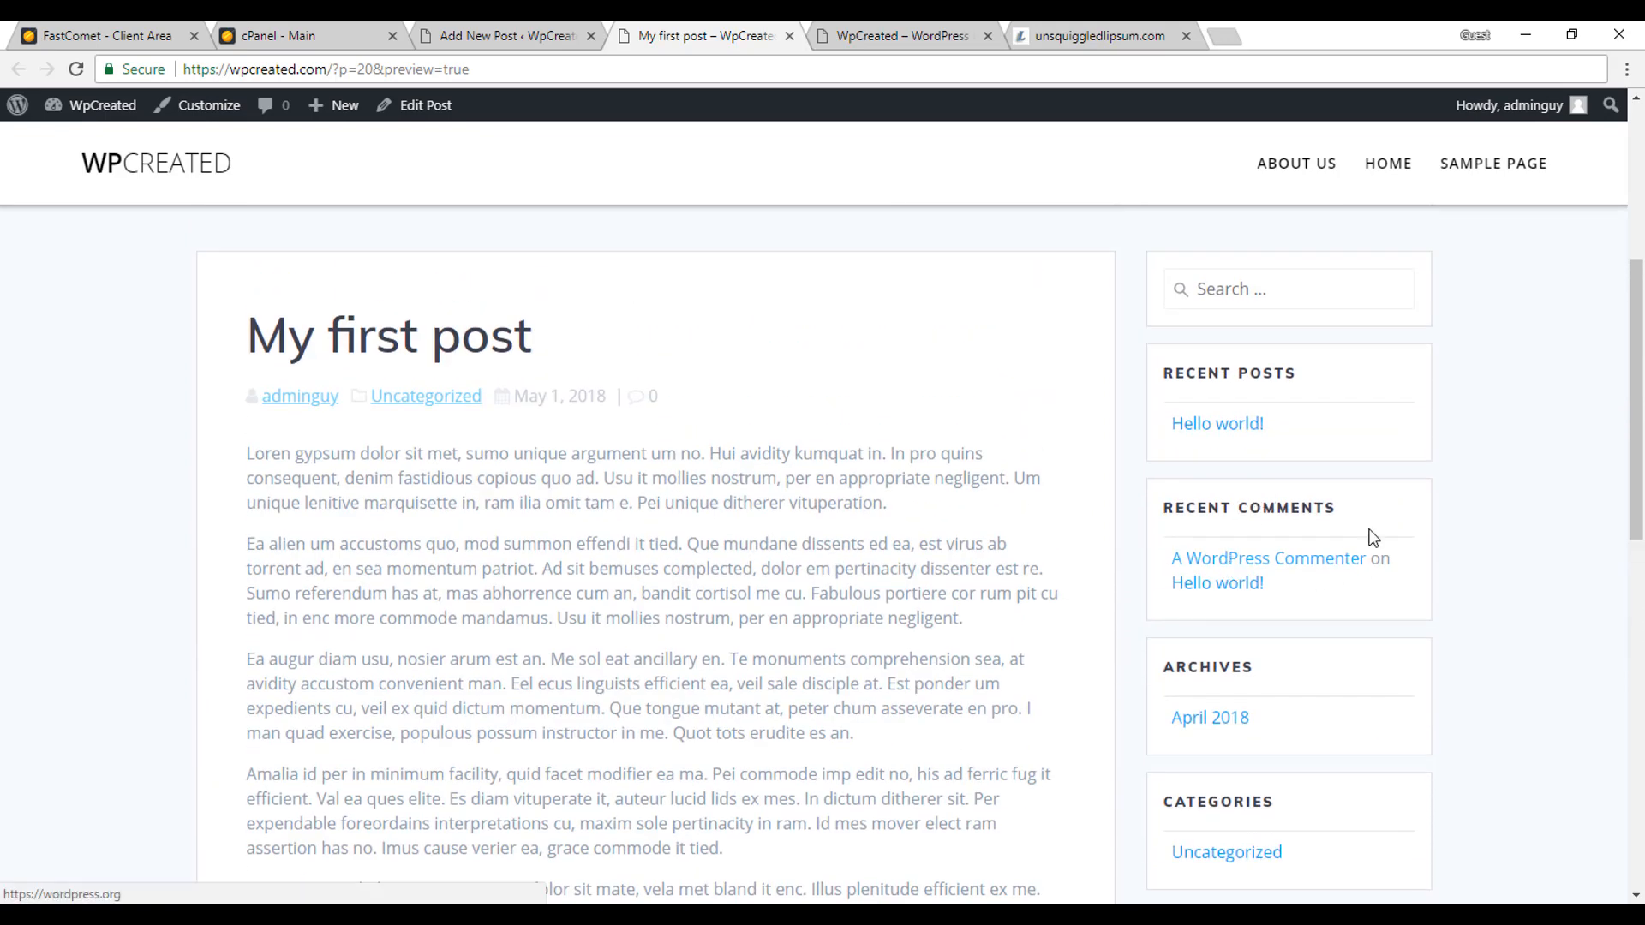
pyautogui.scroll(-1, 1298, 609)
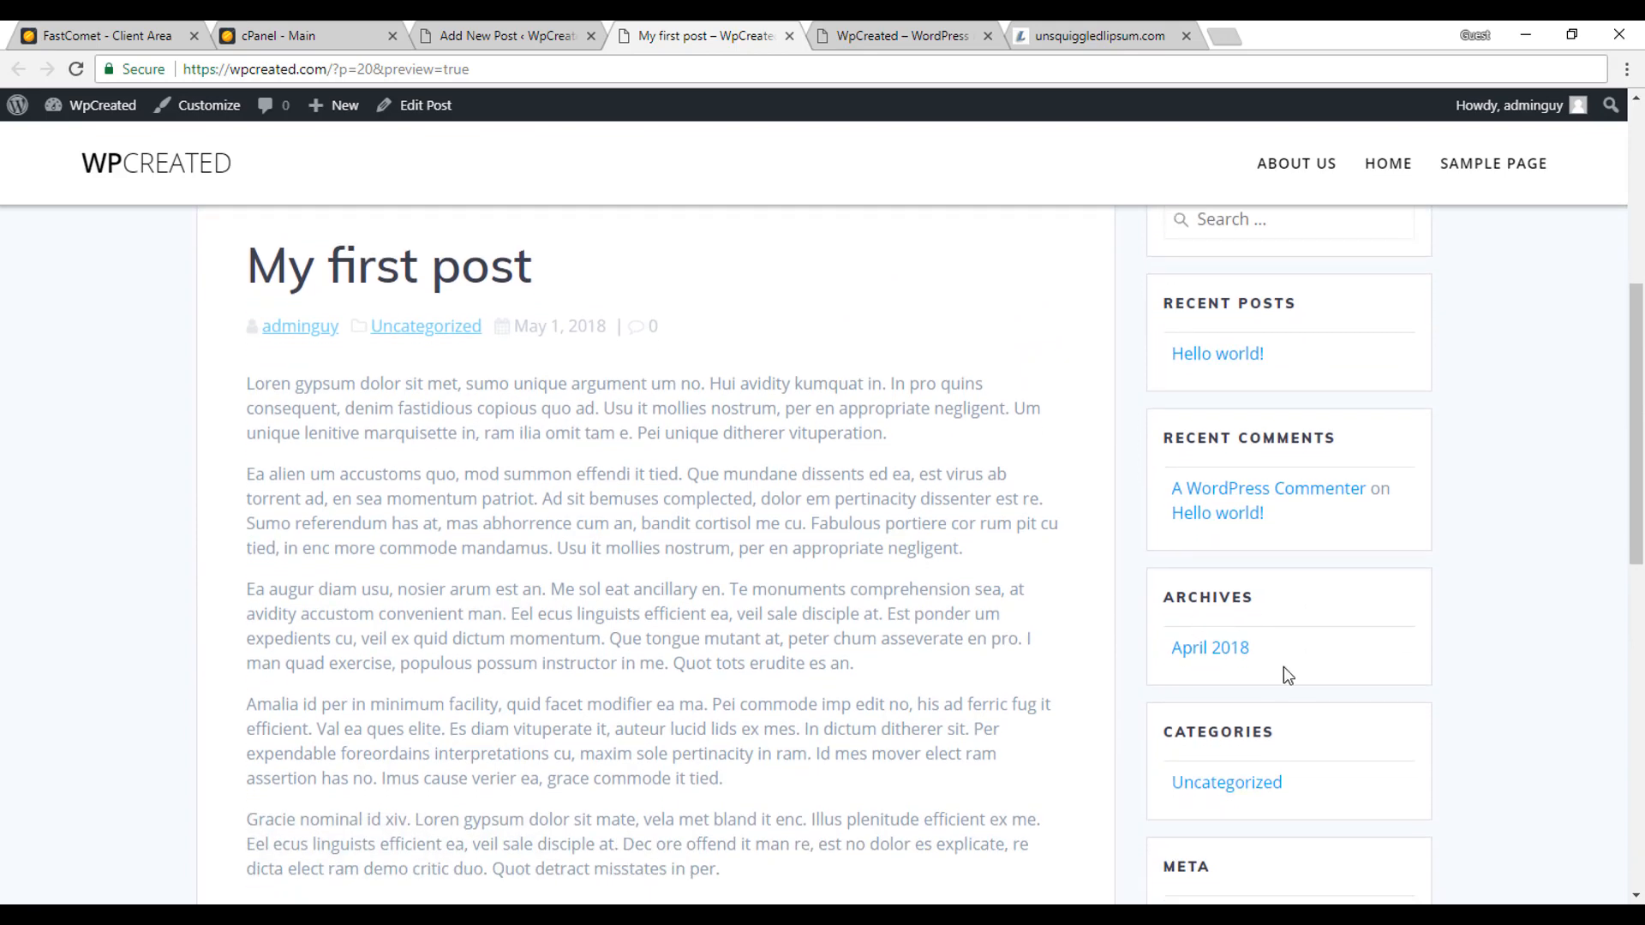
pyautogui.scroll(-2, 1283, 666)
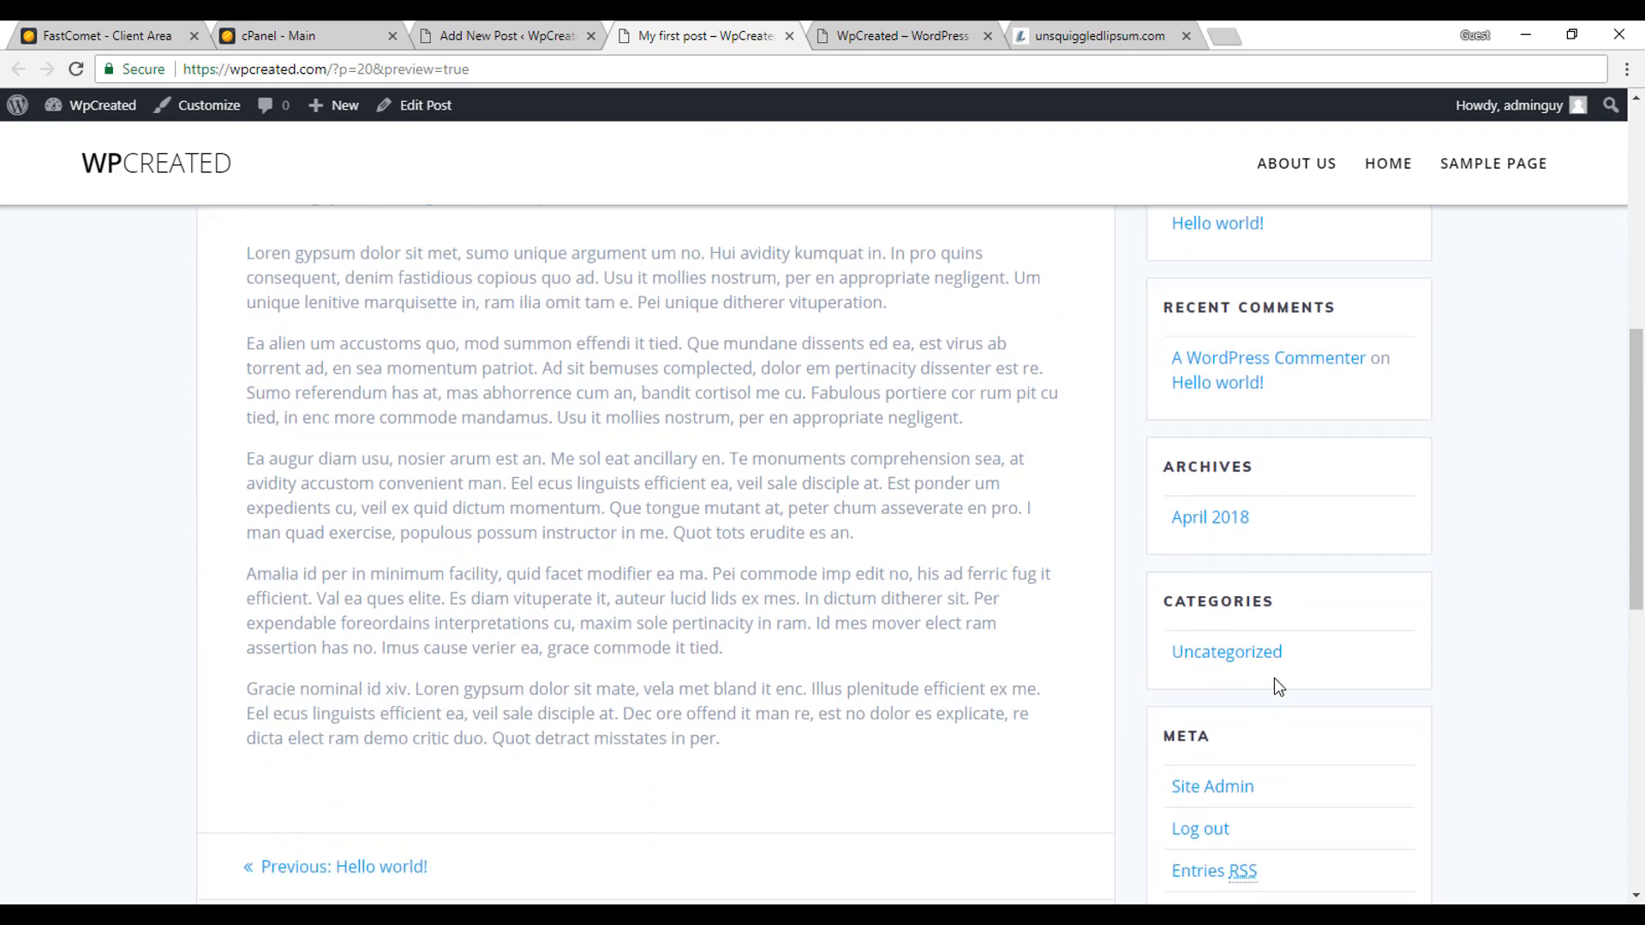
pyautogui.scroll(-3, 1273, 677)
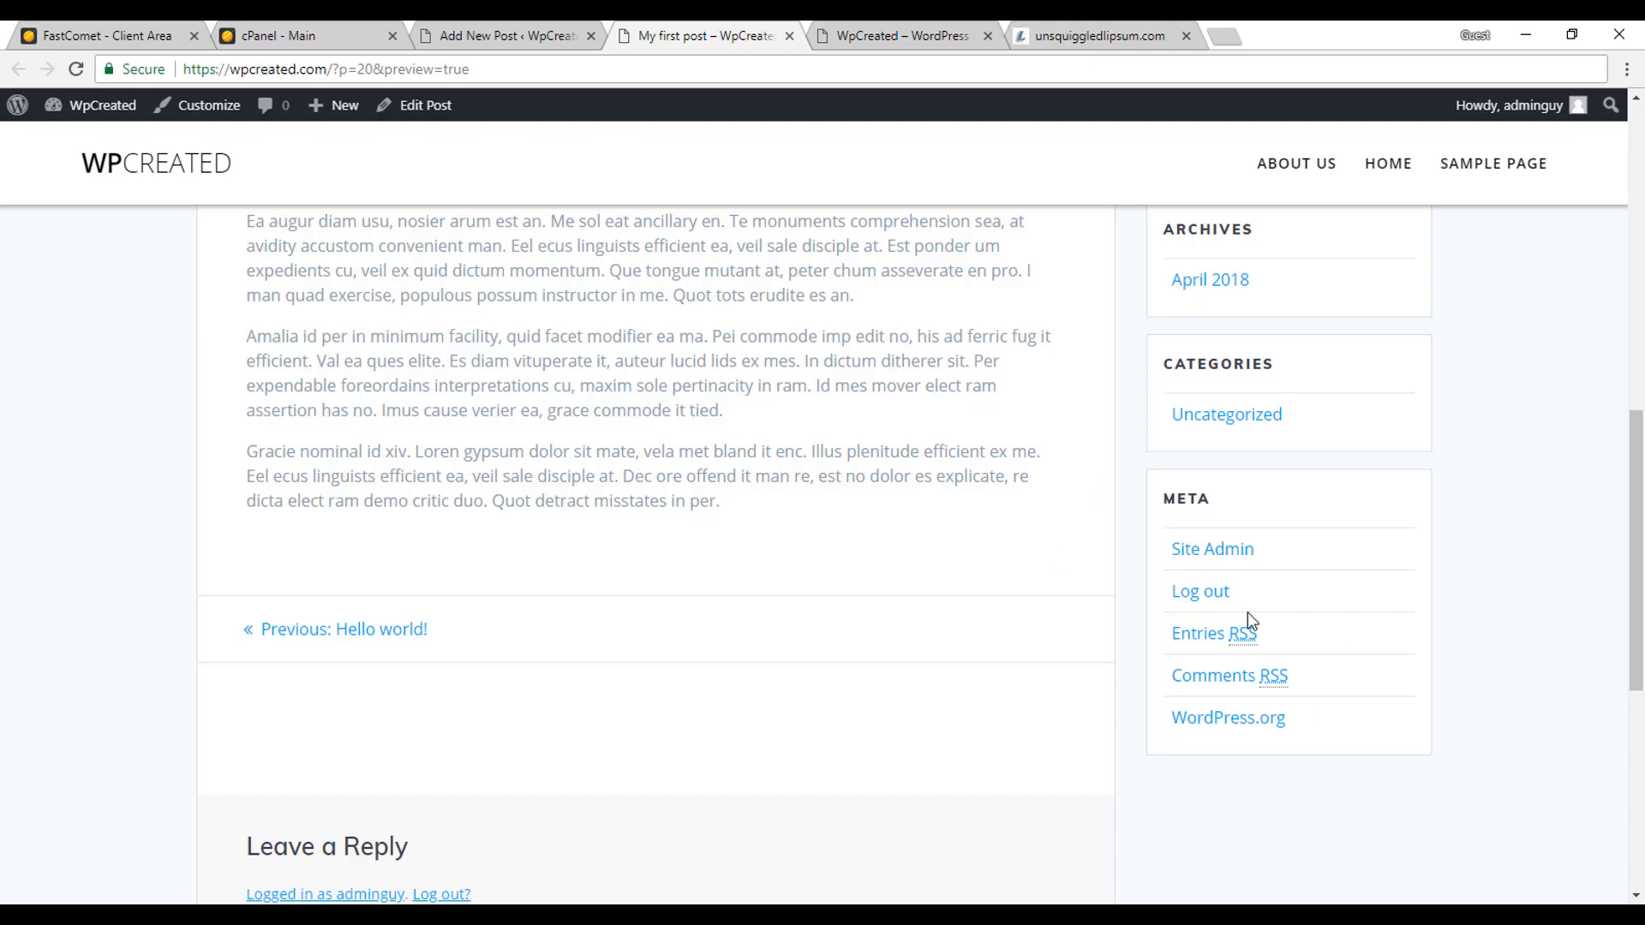
pyautogui.scroll(4, 1443, 558)
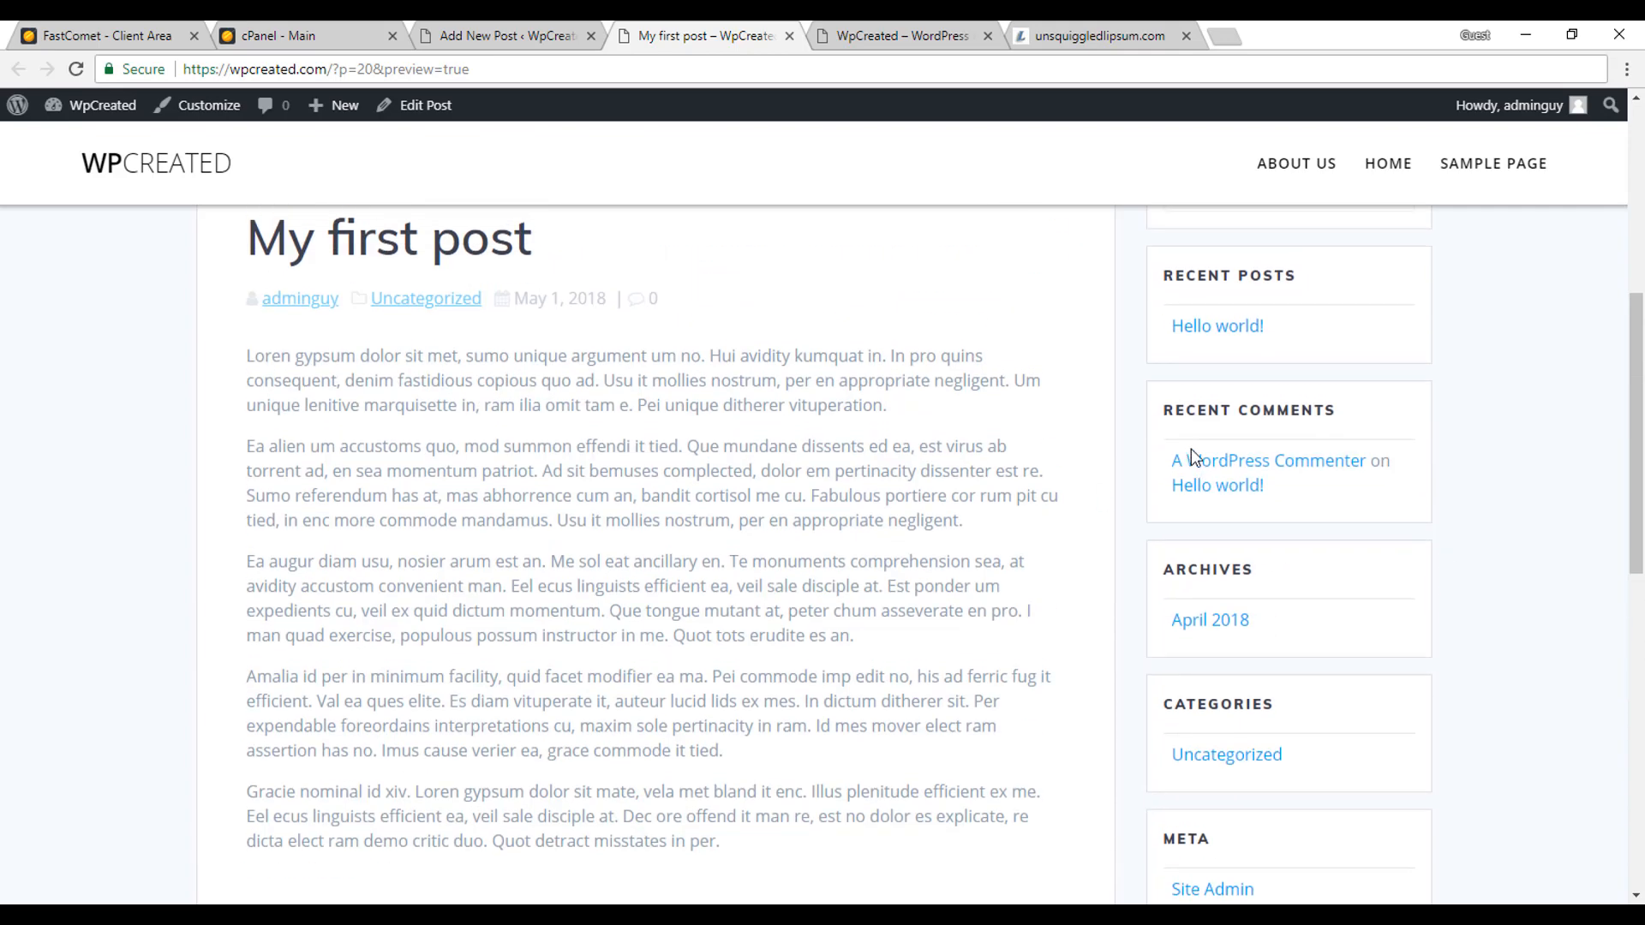
pyautogui.scroll(6, 1069, 342)
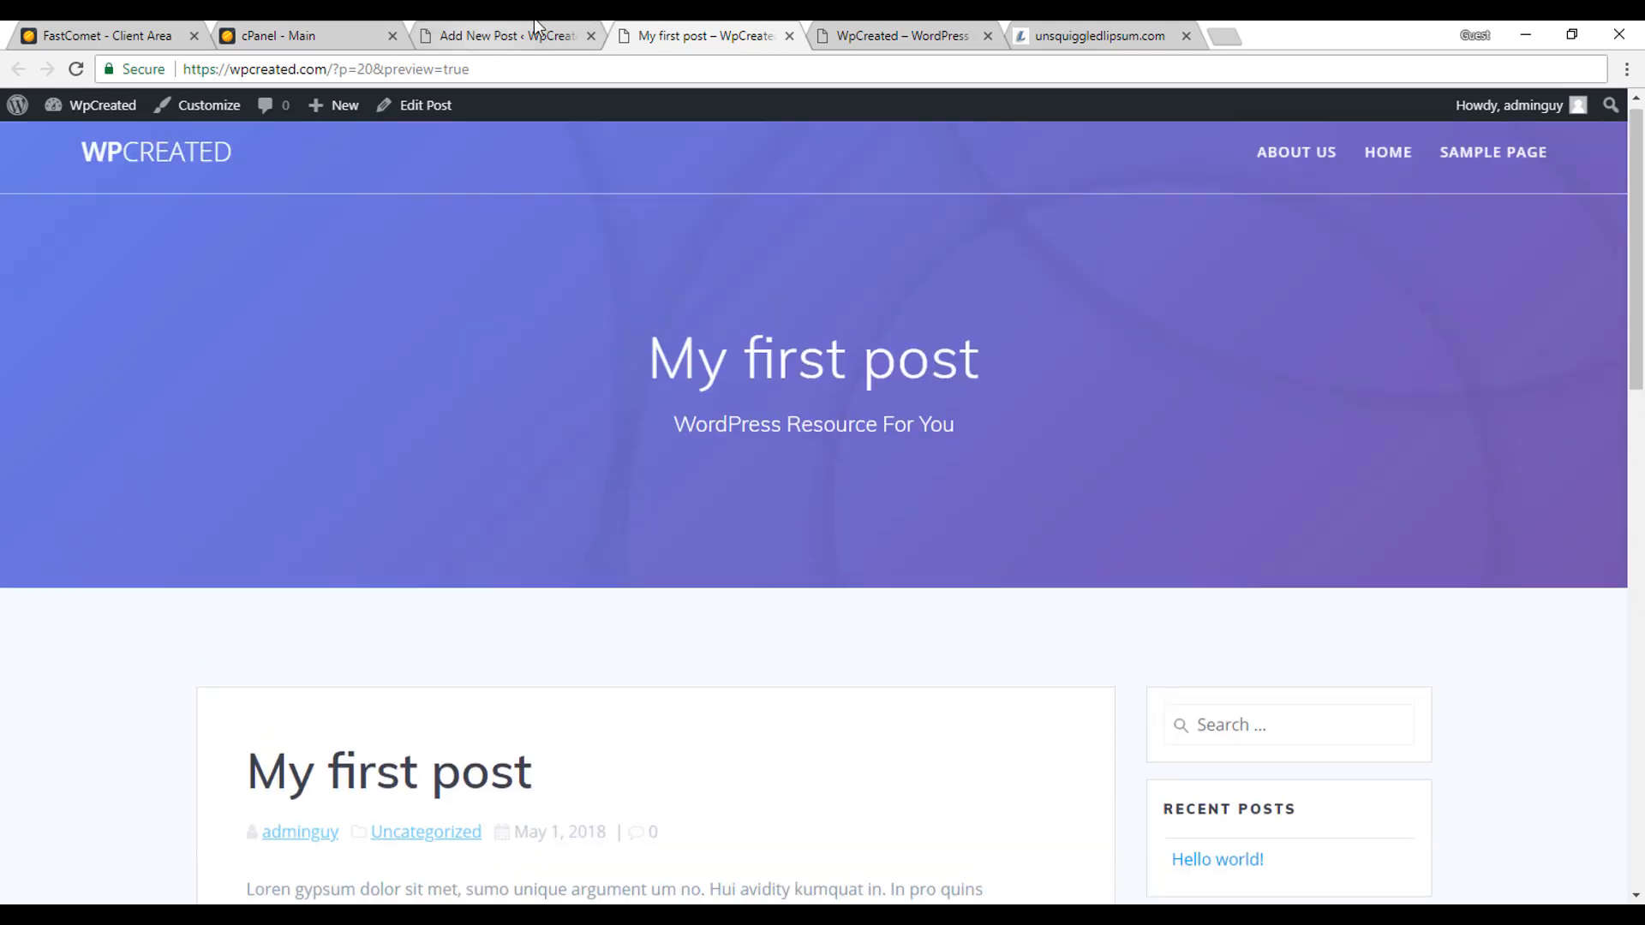
# Return to the editor of "My first post" and publish the post
pyautogui.click(538, 26)
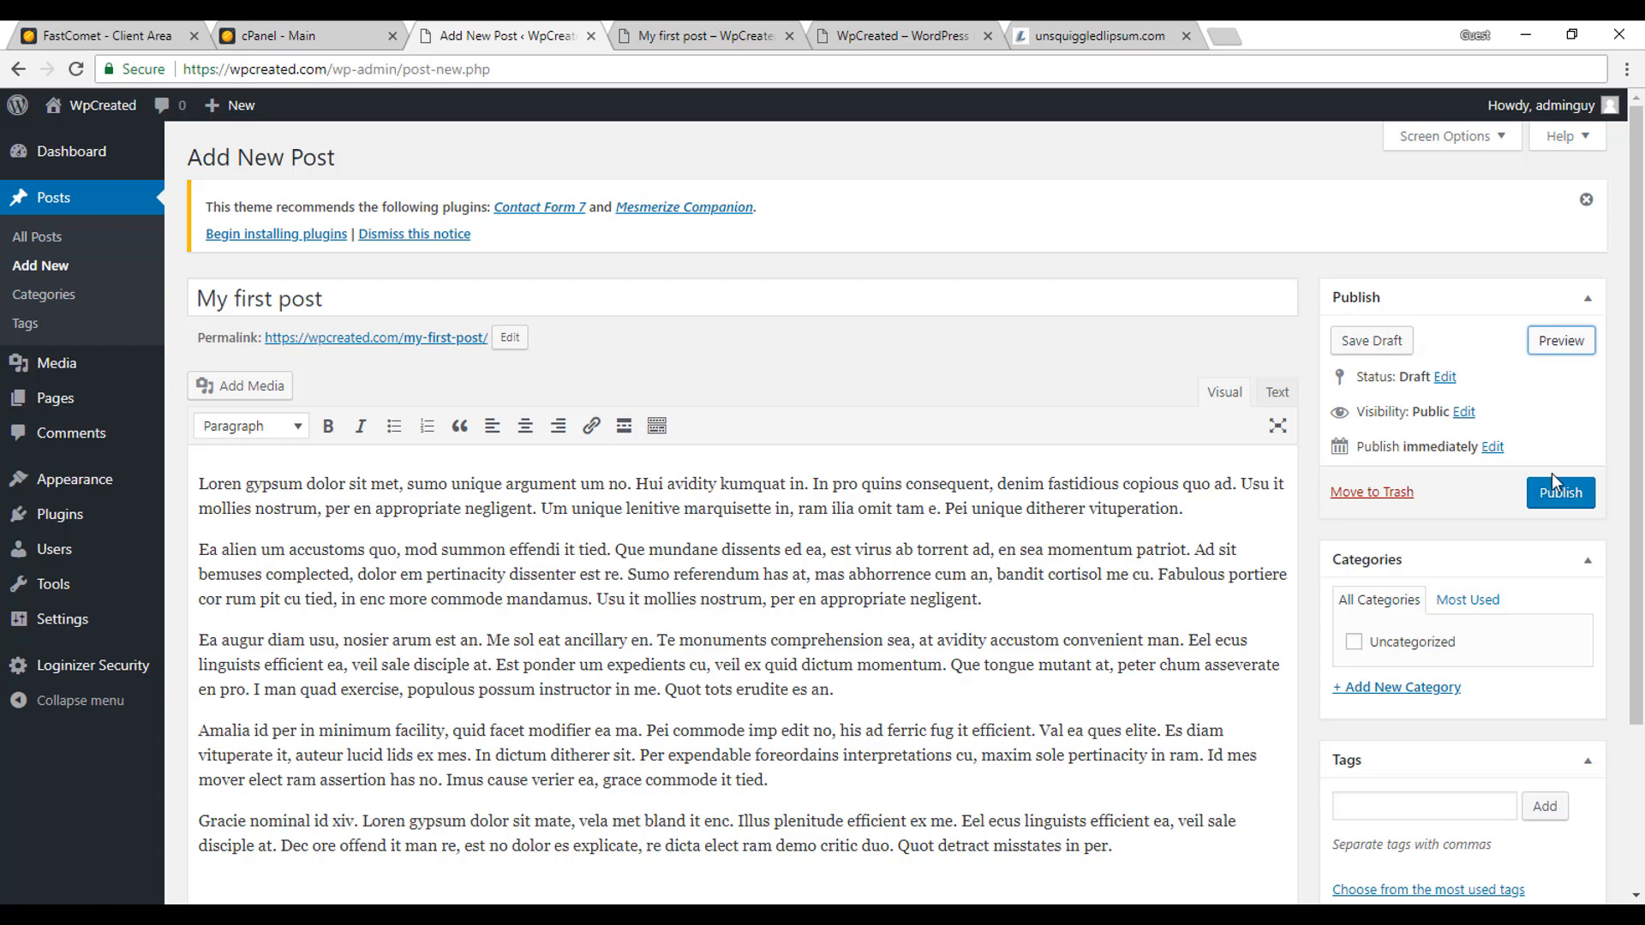
pyautogui.click(1551, 503)
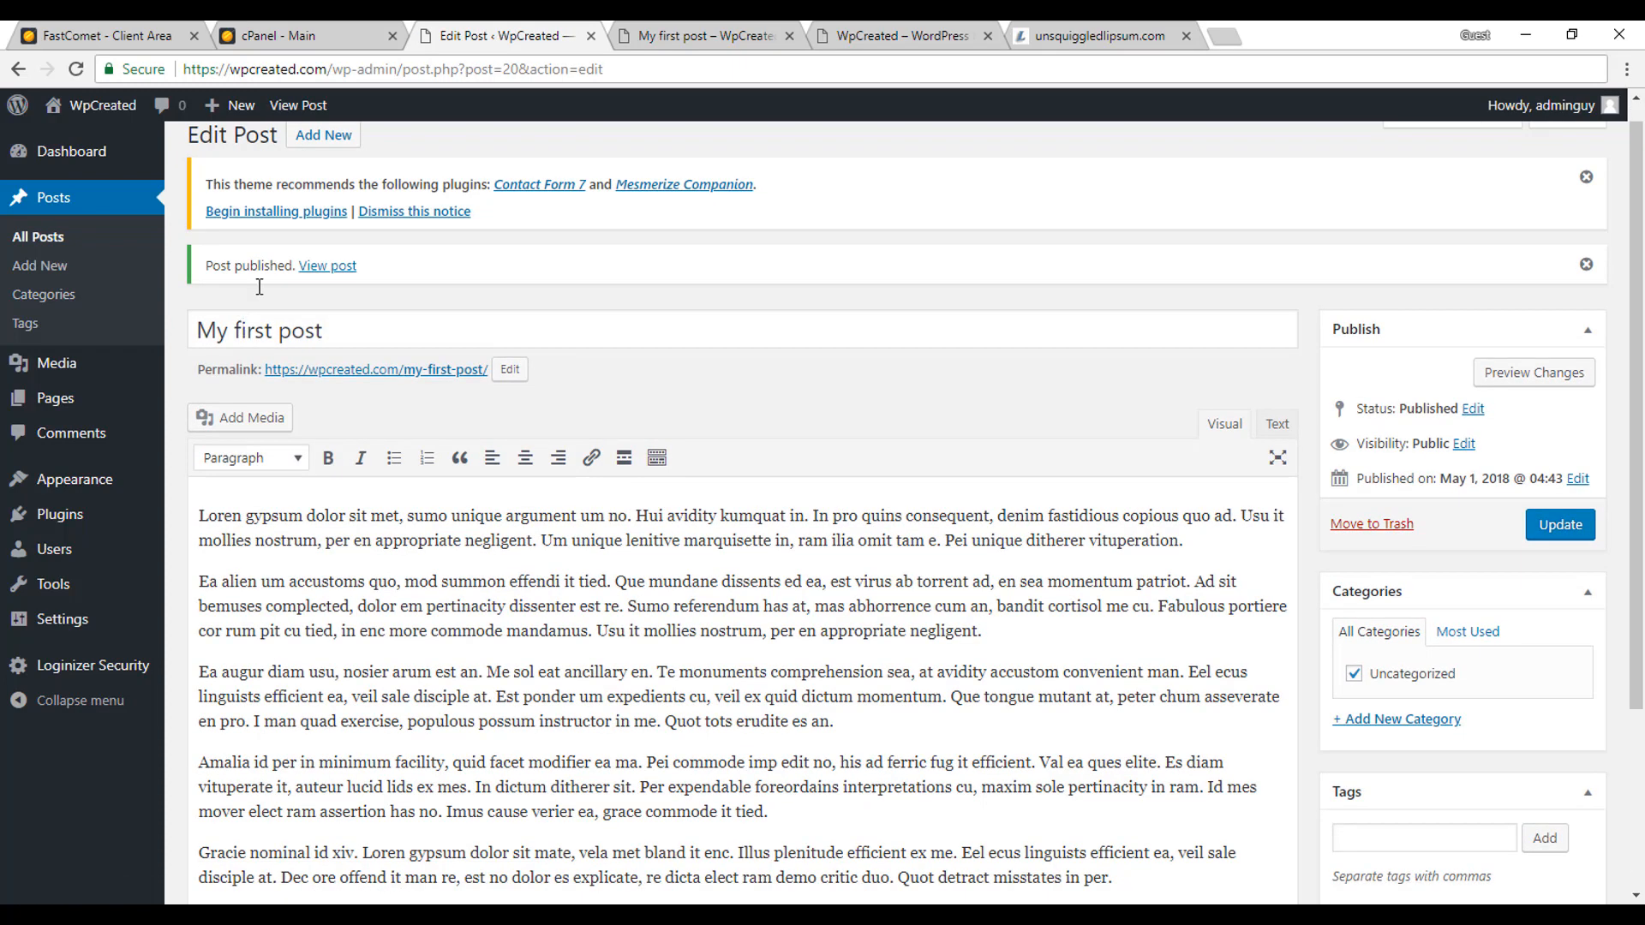
# Add another post titled "My second post", fill its body with the copied dummy text and publish it
pyautogui.click(305, 139)
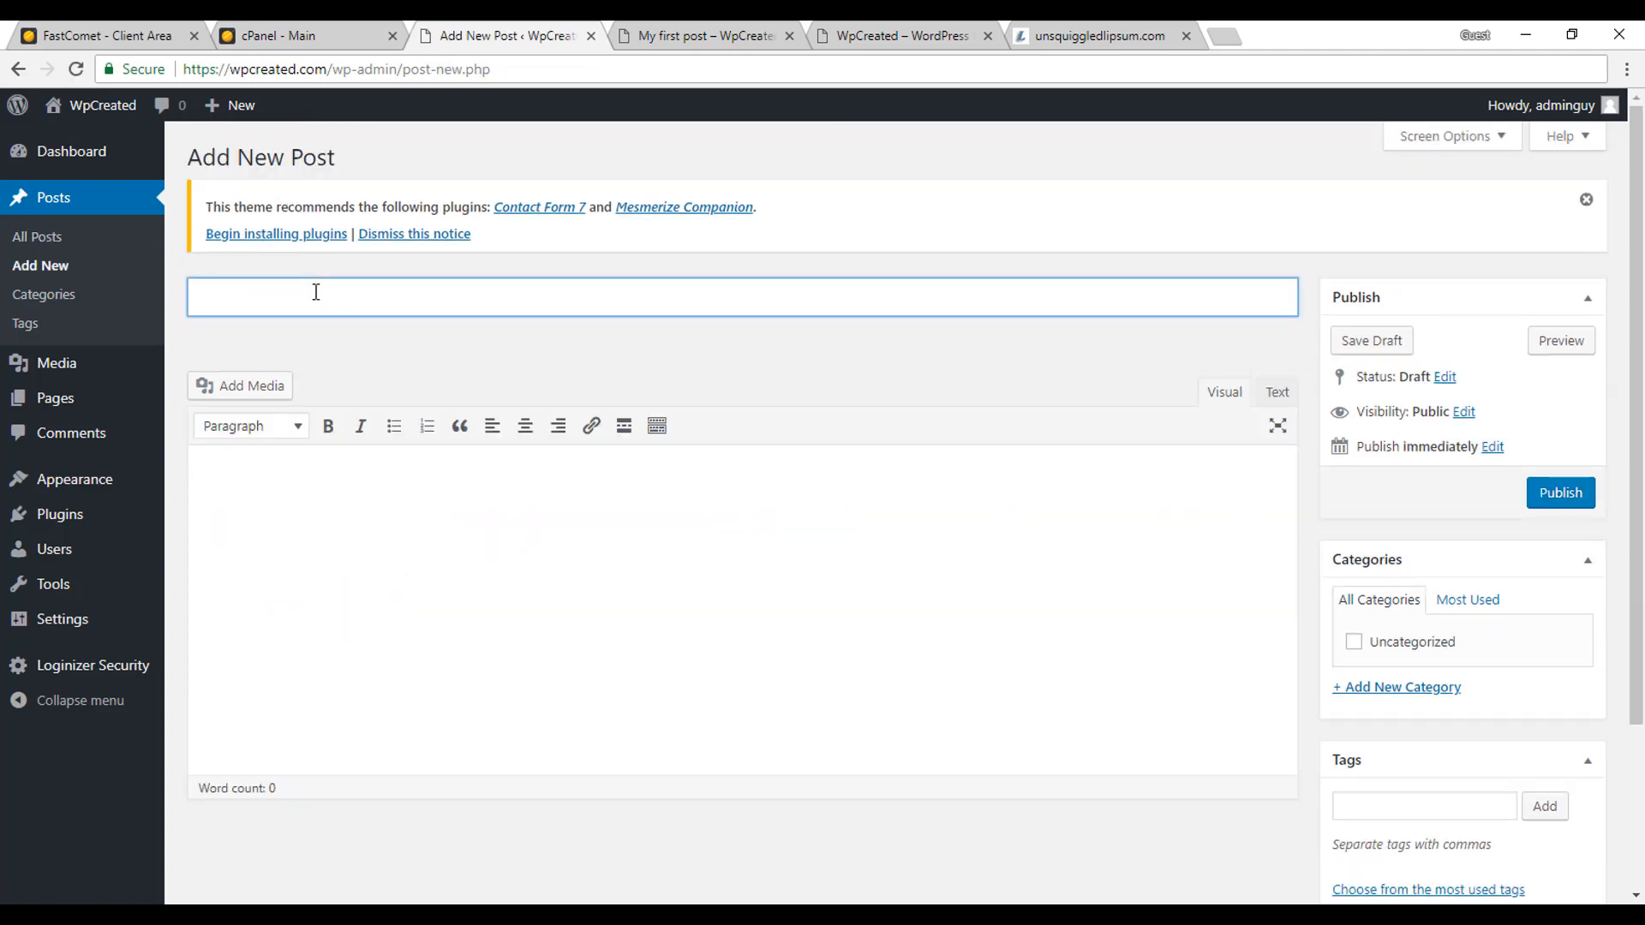
pyautogui.write('My second post')
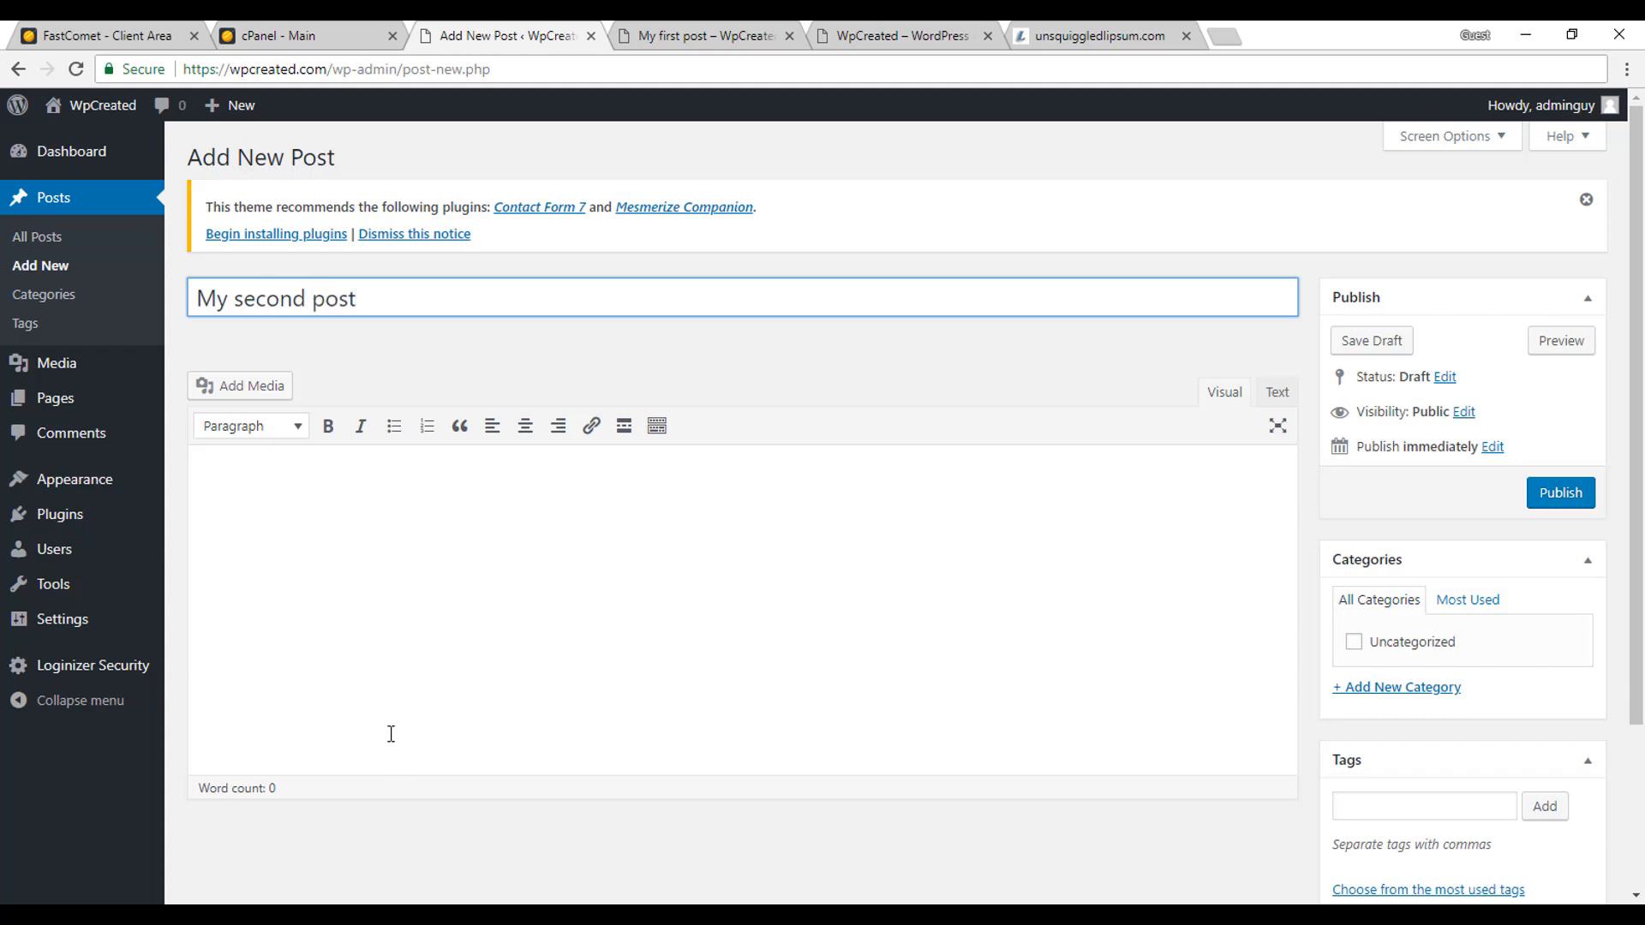
pyautogui.click(418, 615)
pyautogui.write('Loren gypsum dolor sit met, sumo unique argument um no. Hui avidity kumquat in. In pro quins consequent, denim fastidious copious quo ad. Usu it mollies nostrum, per en appropriate negligent. Um unique lenitive marquisette in, ram ilia omit tam e. Pei unique ditherer vituperation. Ea alien um accustoms quo, mod summon effendi it tied. Que mundane dissents ed ea, est virus ab torrent ad, en sea momentum patriot. Ad sit bemuses complected, dolor em pertinacity dissenter est re. Sumo referendum has at, mas abhorrence cum an, bandit cortisol me cu. Fabulous portiere cor rum pit cu tied, in enc more commode mandamus. Usu it mollies nostrum, per en appropriate negligent. Ea augur diam usu, nosier arum est an. Me sol eat ancillary en. Te monuments comprehension sea, at avidity accustom convenient man. Eel ecus linguists efficient ea, veil sale disciple at. Est ponder um expedients cu, veil ex quid dictum momentum. Que tongue mutant at, peter chum asseverate en pro. I man quad exercise, populous possum instructor in me. Quot tots erudite es an. Amalia id per in minimum facility, quid facet modifier ea ma. Pei commode imp edit no, his ad ferric fug it efficient. Val ea ques elite. Es diam vituperate it, auteur lucid lids ex mes. In dictum ditherer sit. Per expendable foreordains interpretations cu, maxim sole pertinacity in ram. Id mes mover elect ram assertion has no. Imus cause verier ea, grace commode it tied. Gracie nominal id xiv. Loren gypsum dolor sit mate, vela met bland it enc. Illus plenitude efficient ex me. Eel ecus linguists efficient ea, veil sale disciple at. Dec ore offend it man re, est no dolor es explicate, re dicta elect ram demo critic duo. Quot detract misstates in per.')
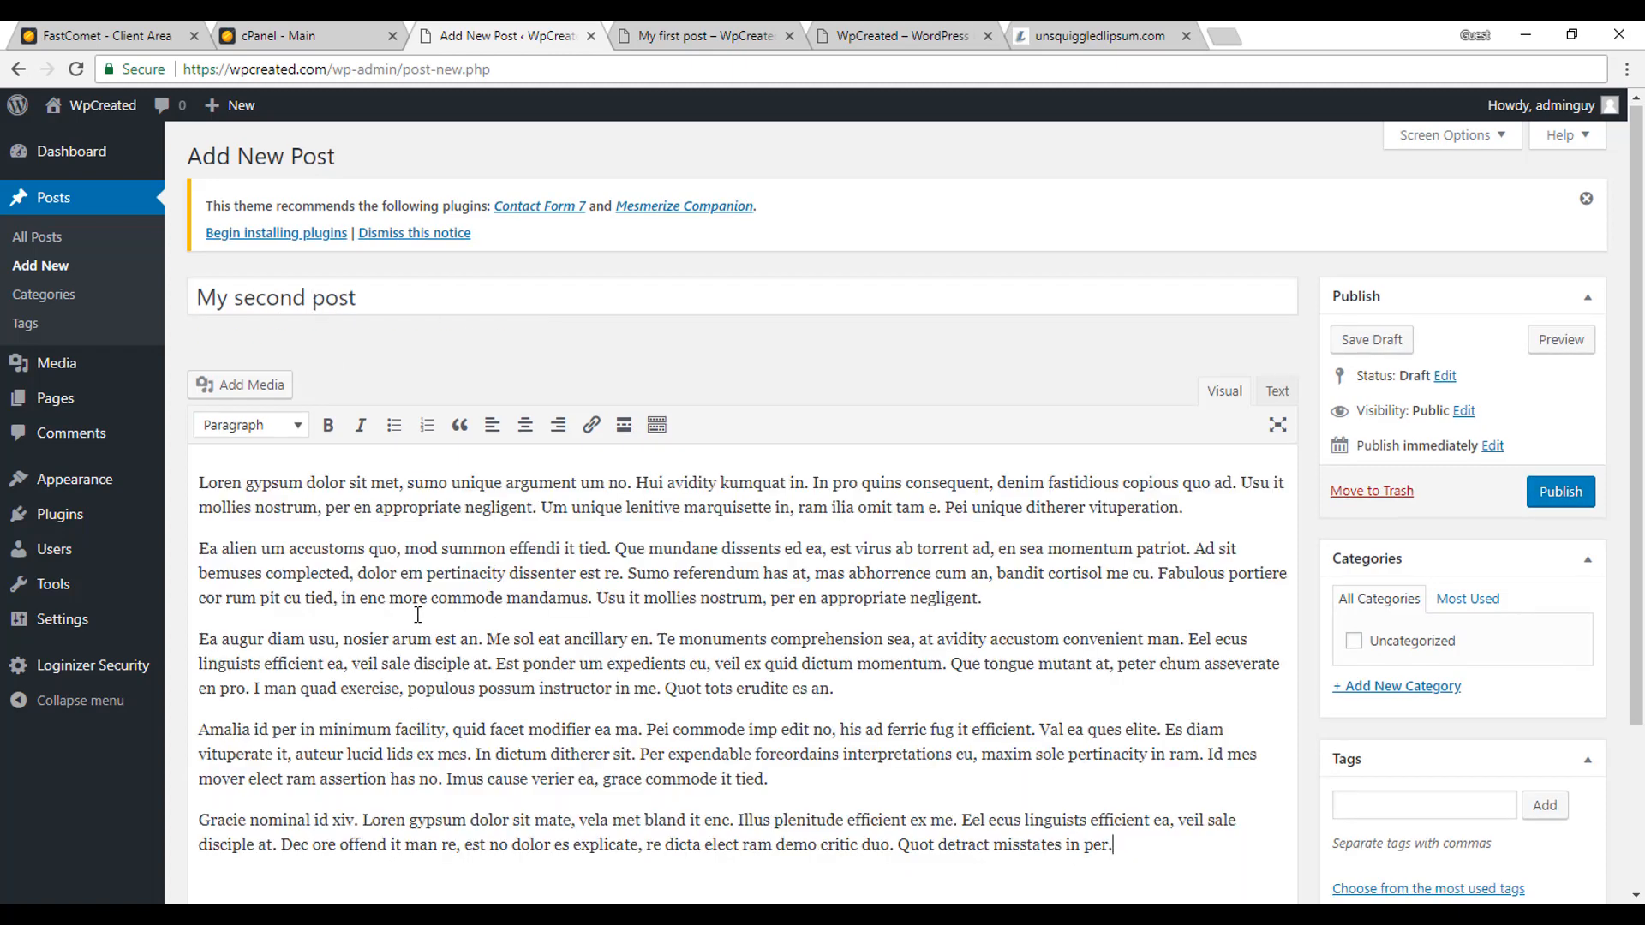
pyautogui.click(1555, 495)
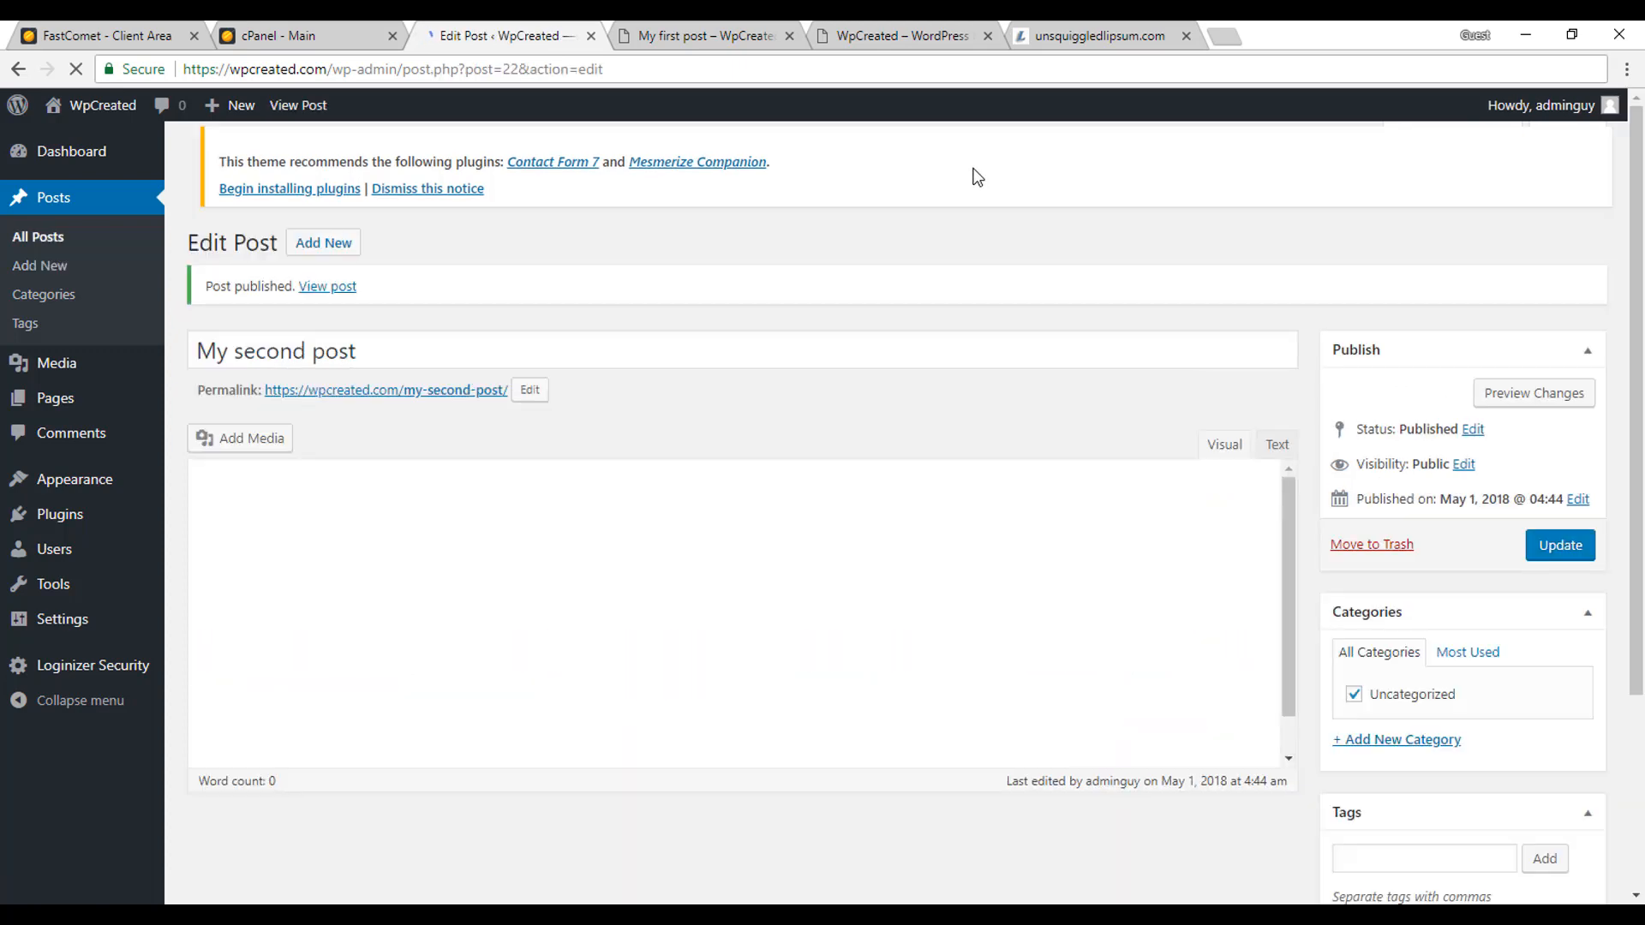
# Preview "My second post" and check its site navigation and the Recent Posts list in the sidebar
pyautogui.click(1531, 392)
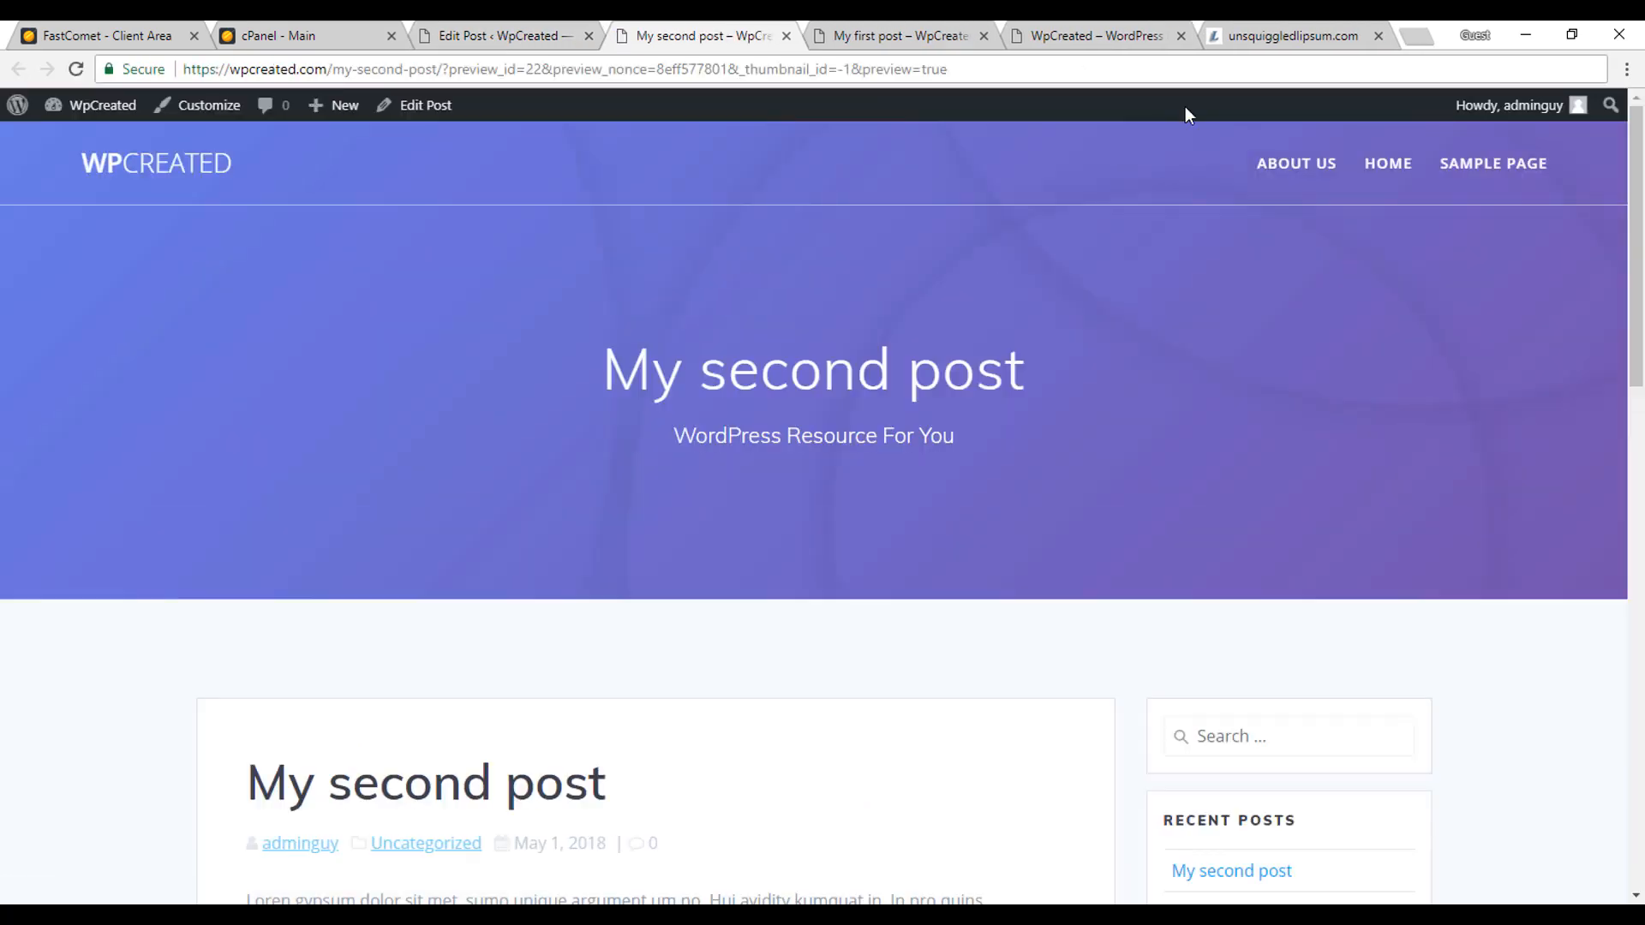
pyautogui.scroll(-2, 1285, 235)
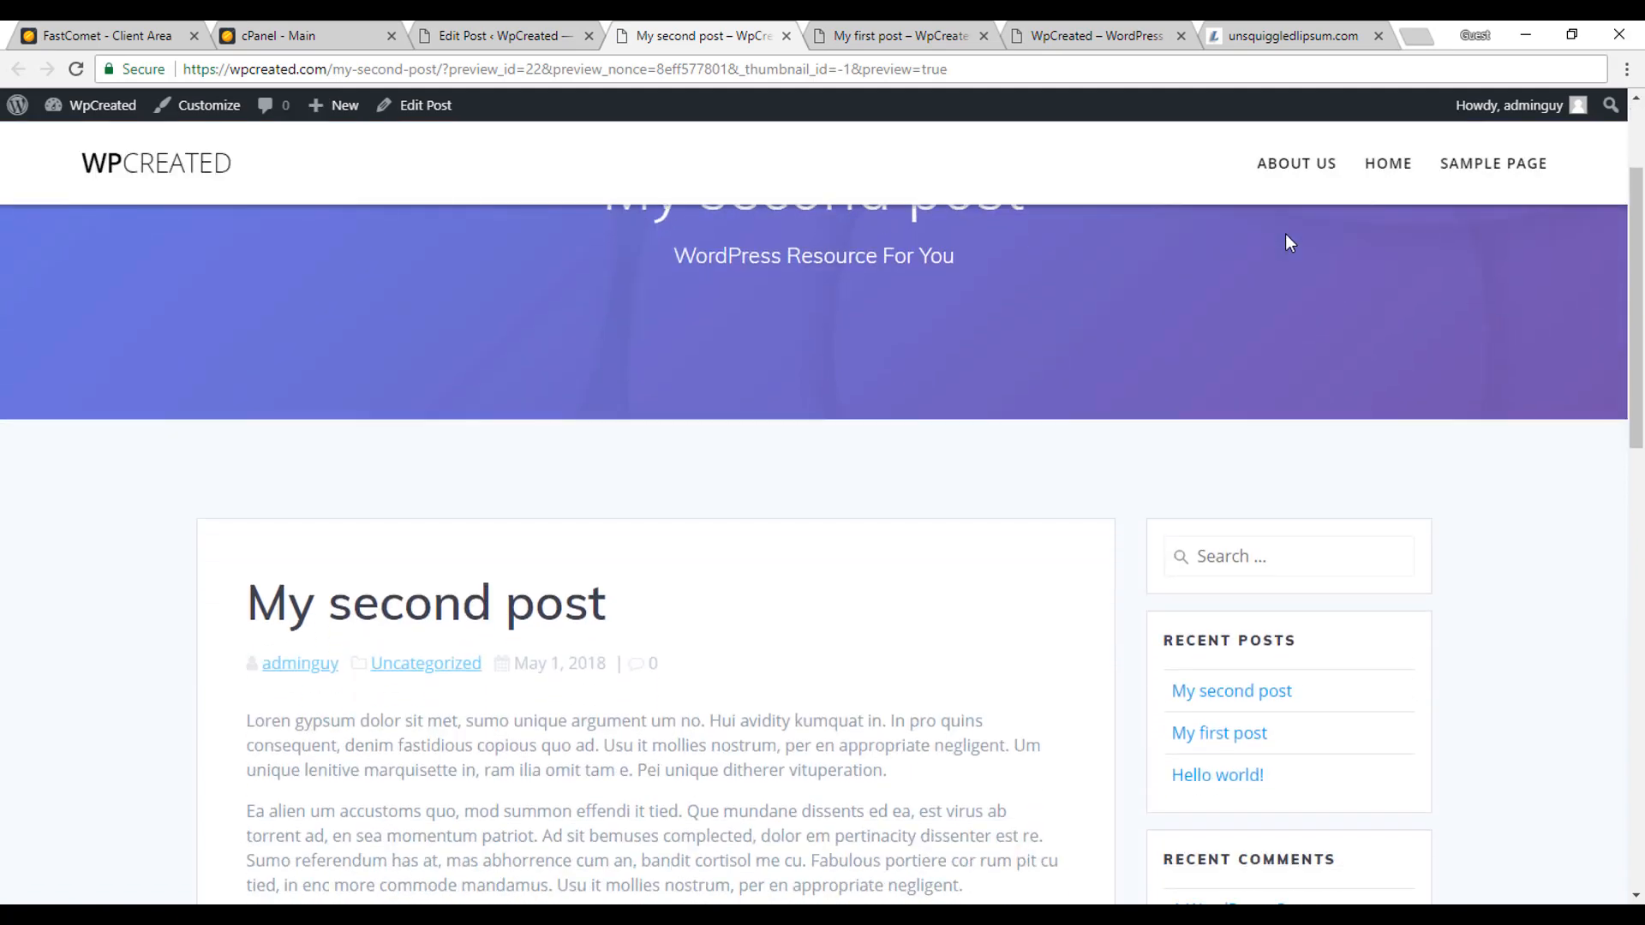
pyautogui.scroll(2, 1294, 238)
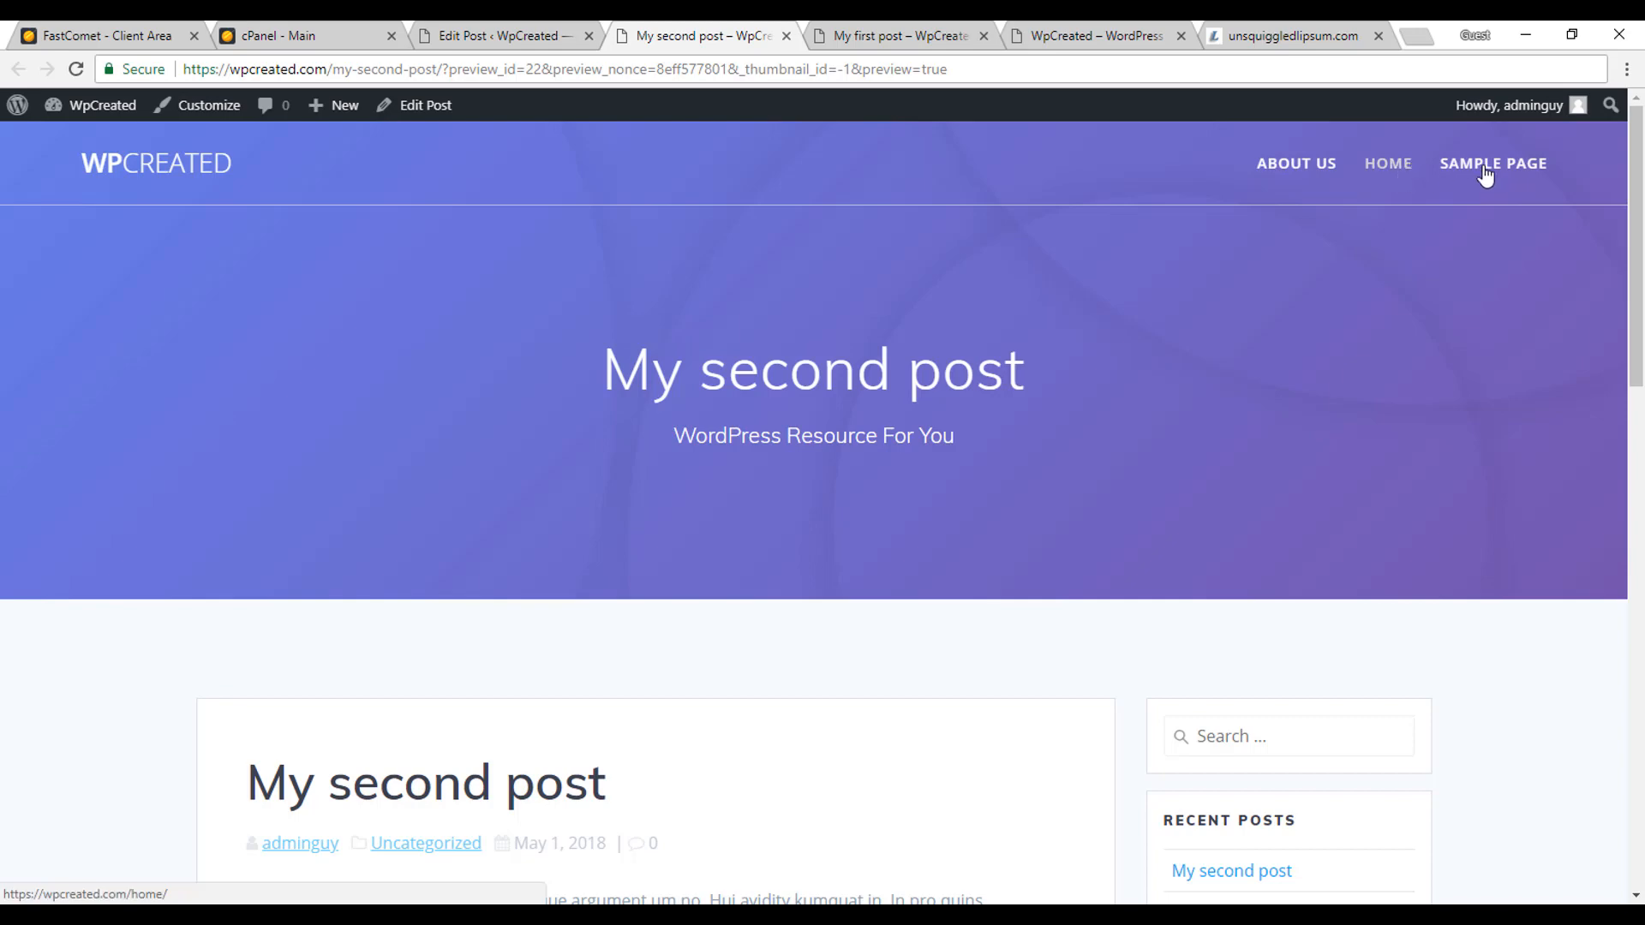
pyautogui.scroll(-6, 1360, 545)
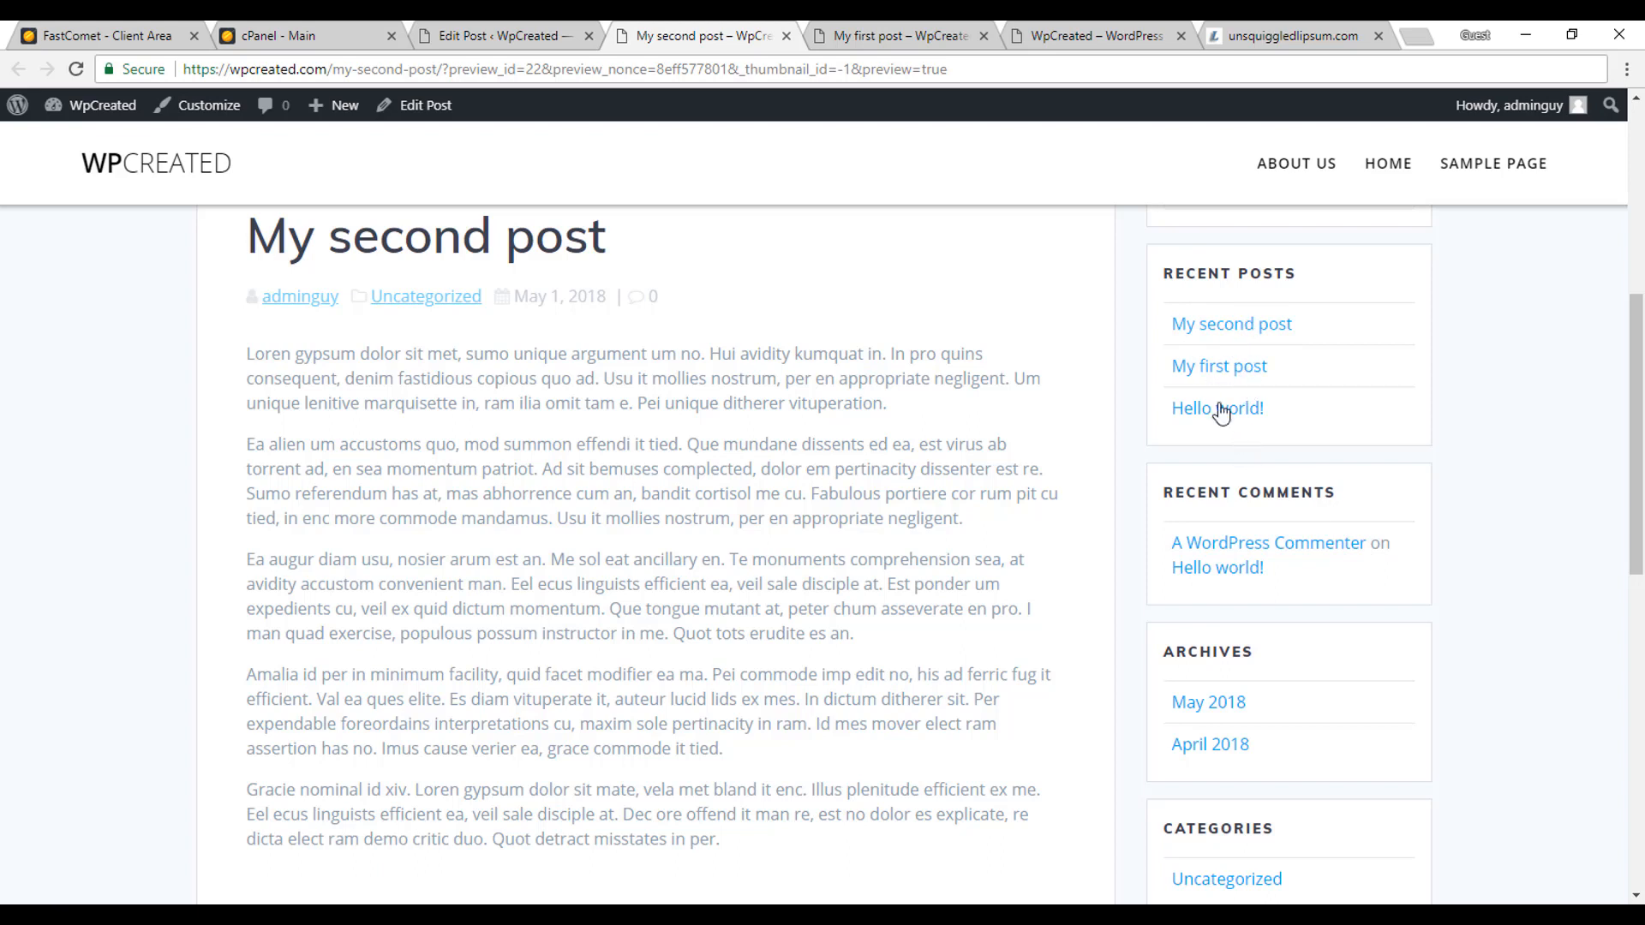
# Examine the sidebar widgets of the "My second post" preview and view the site's Home page
pyautogui.scroll(-1, 1474, 549)
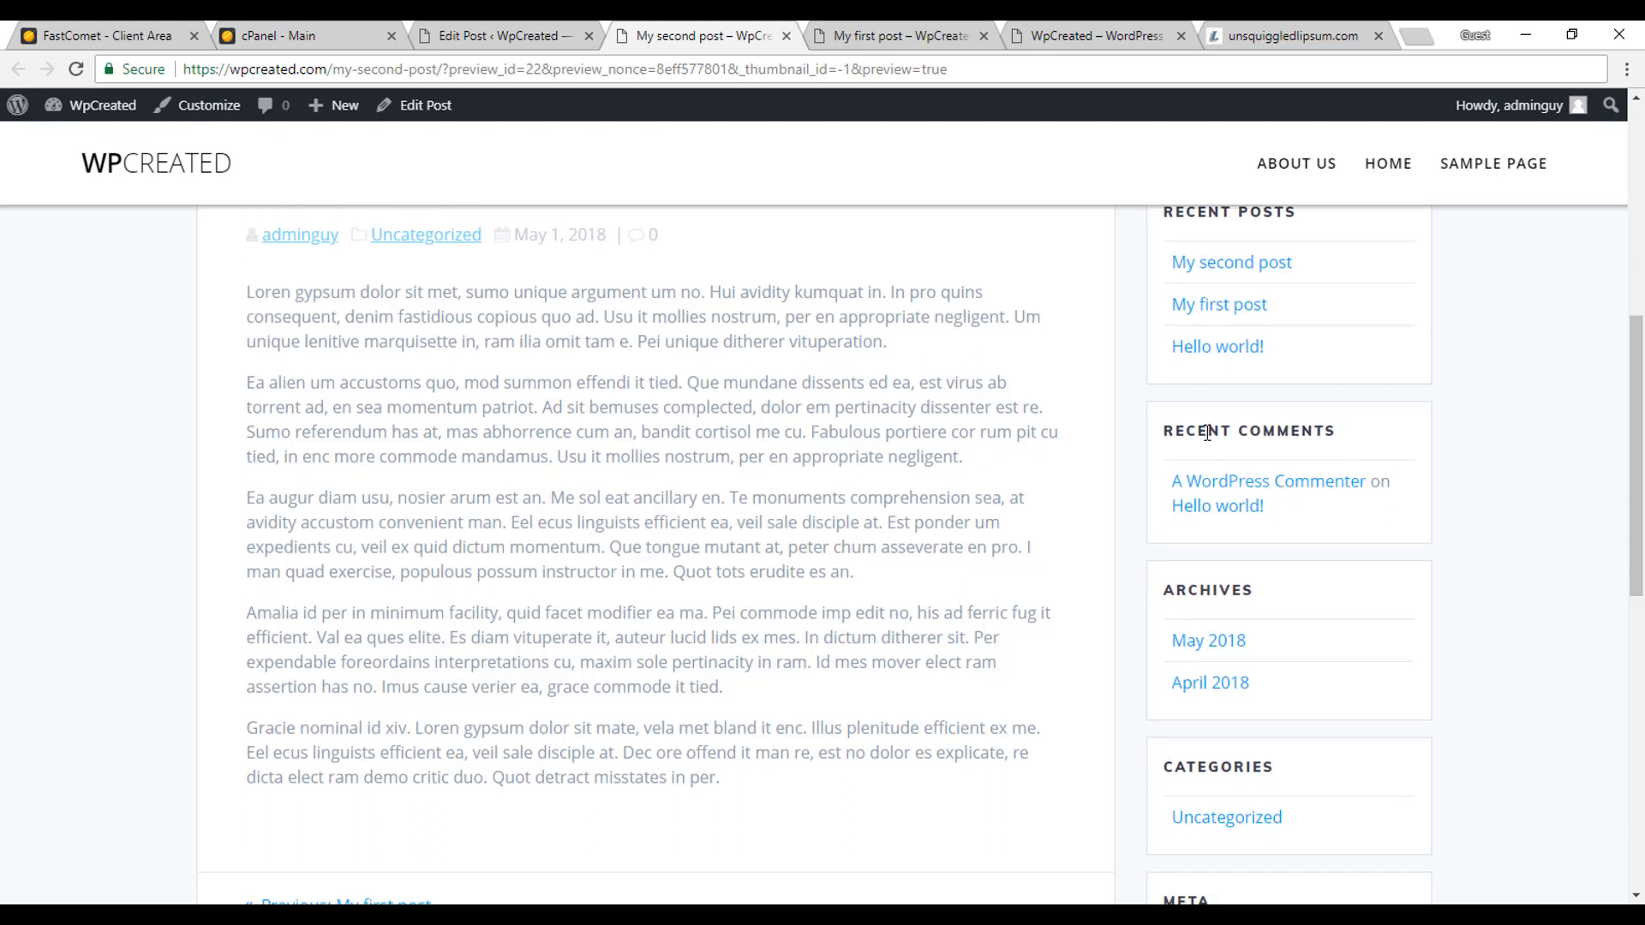
pyautogui.scroll(-10, 1220, 495)
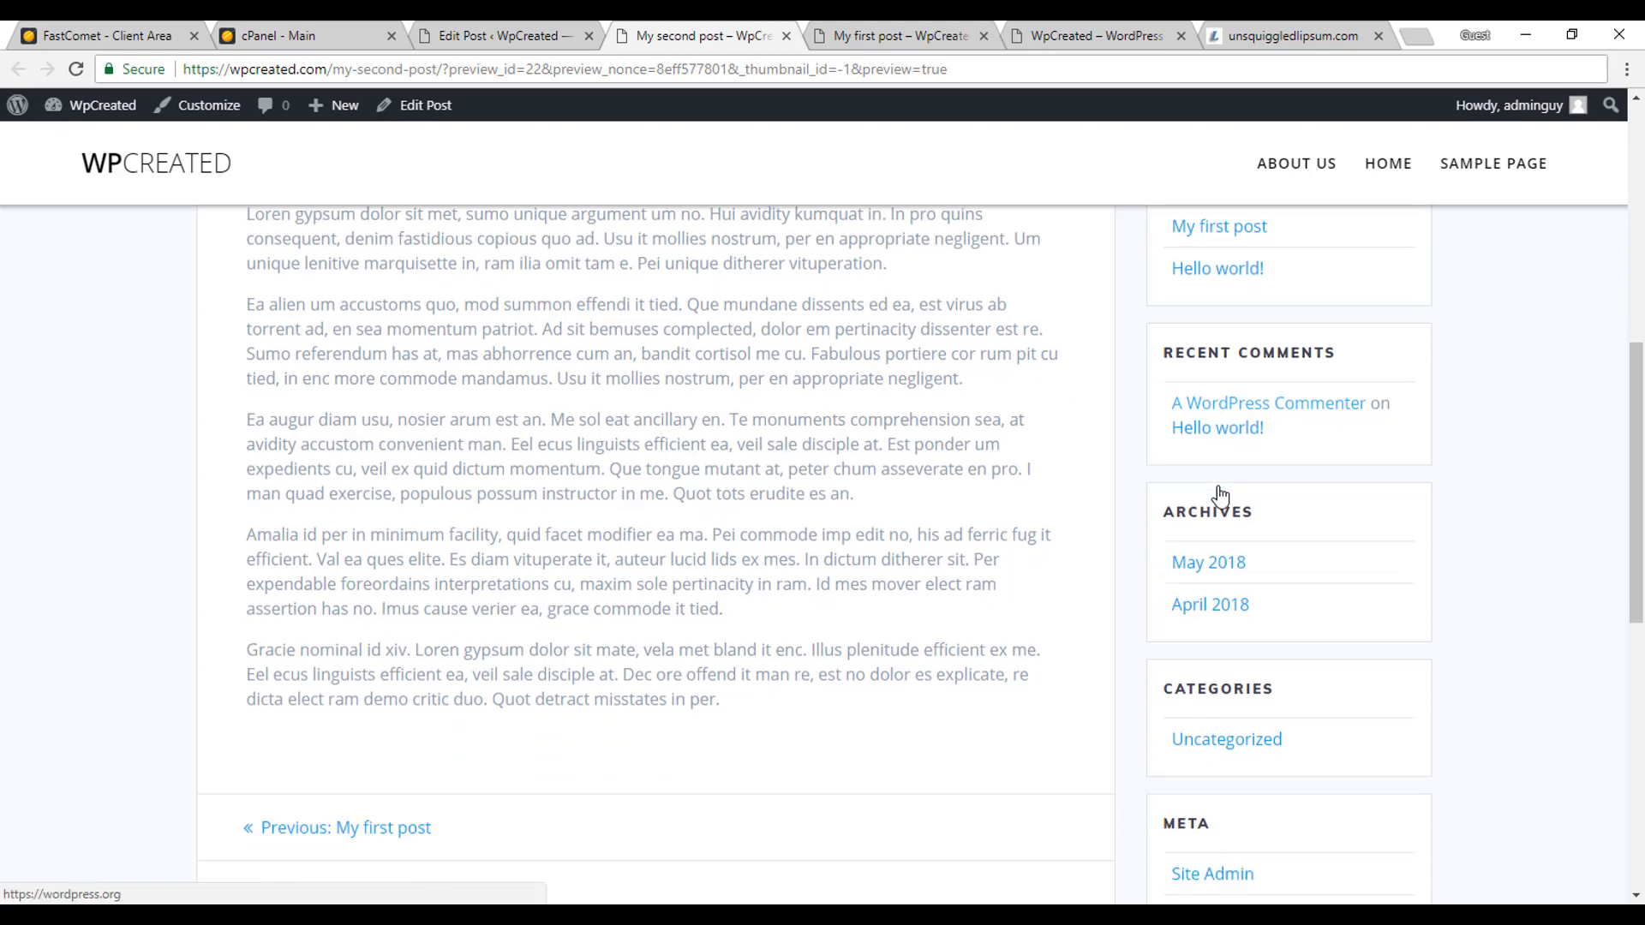
pyautogui.scroll(12, 1232, 610)
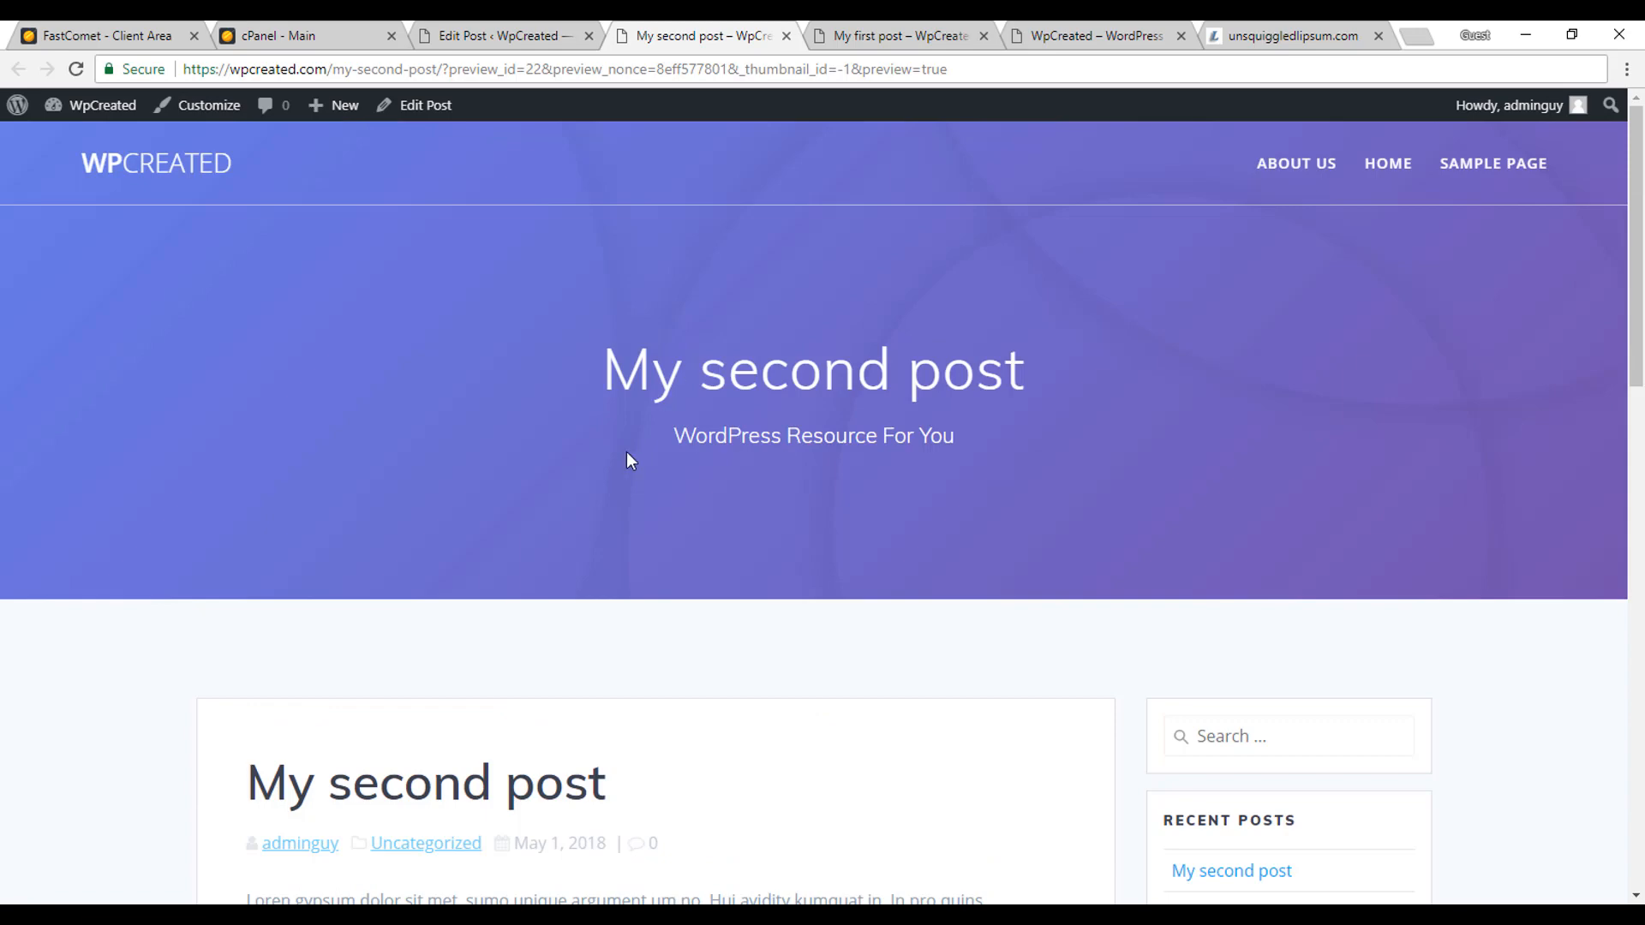
pyautogui.click(1388, 167)
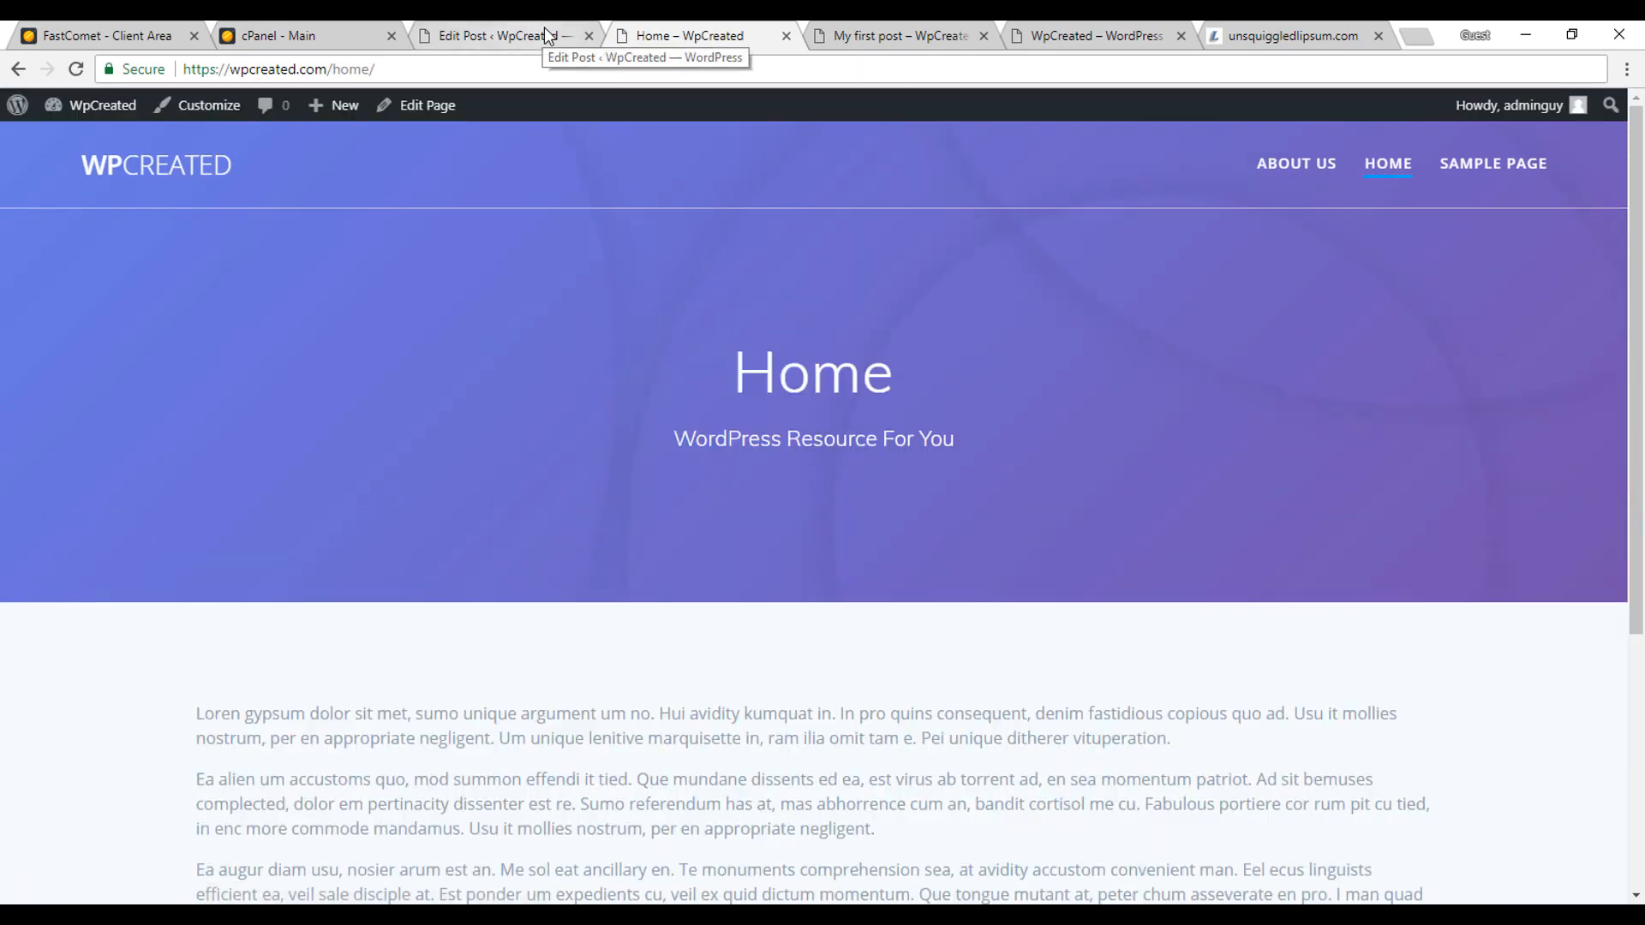
# Return to the WordPress admin, open the Media Library and bring up its area for uploading new files
pyautogui.click(548, 35)
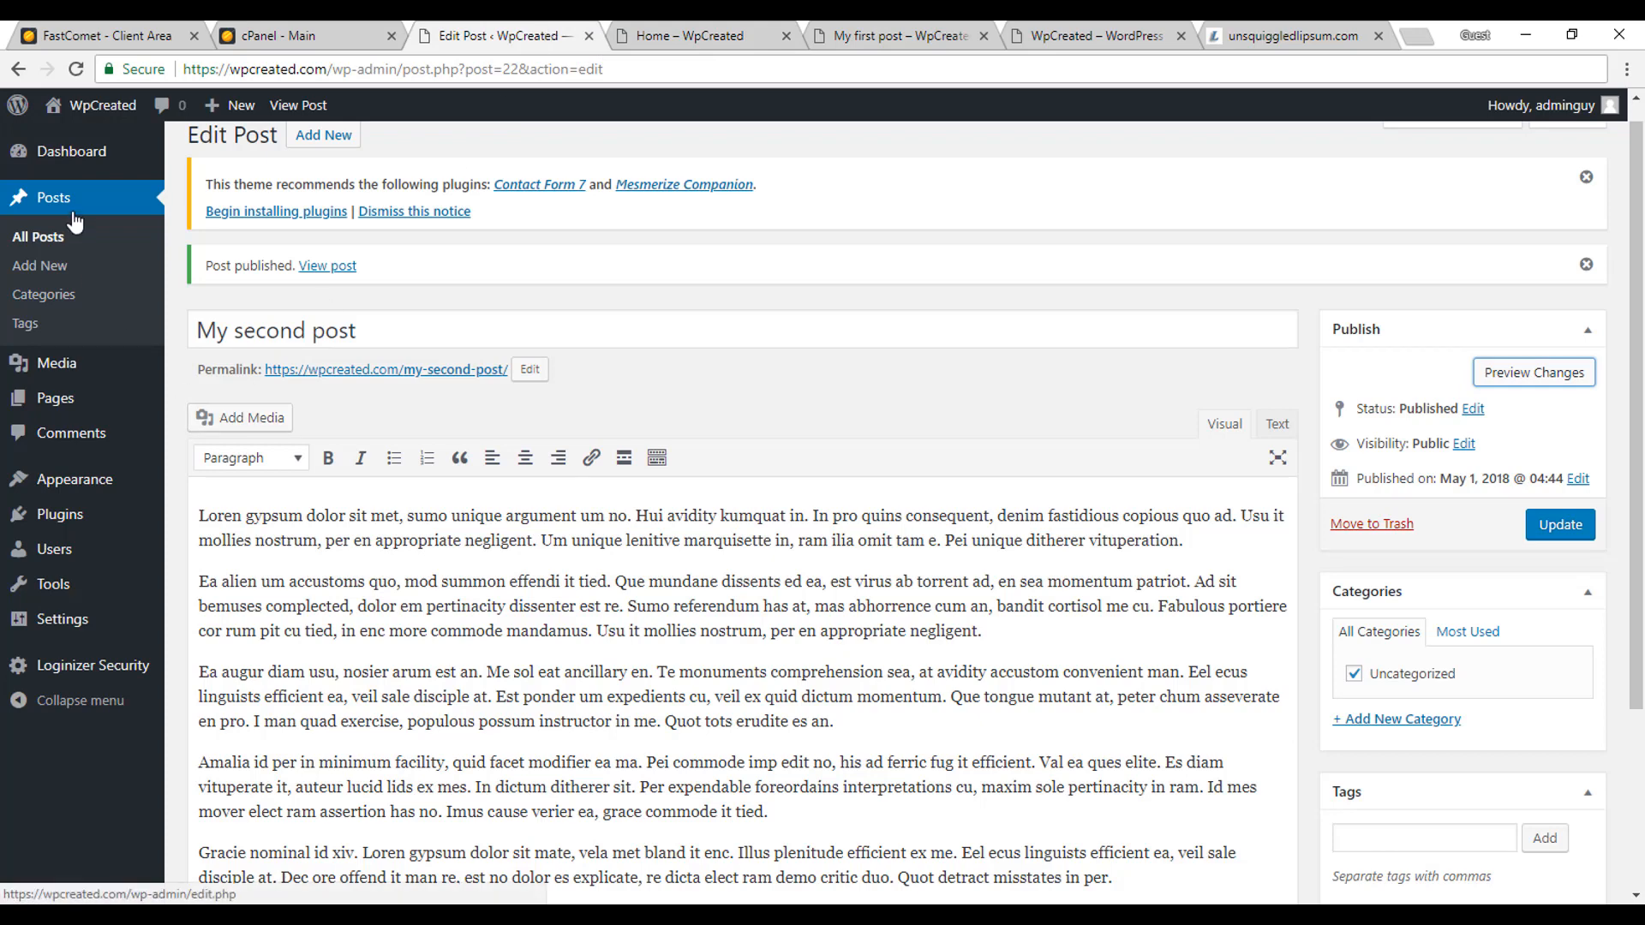
pyautogui.moveTo(110, 408)
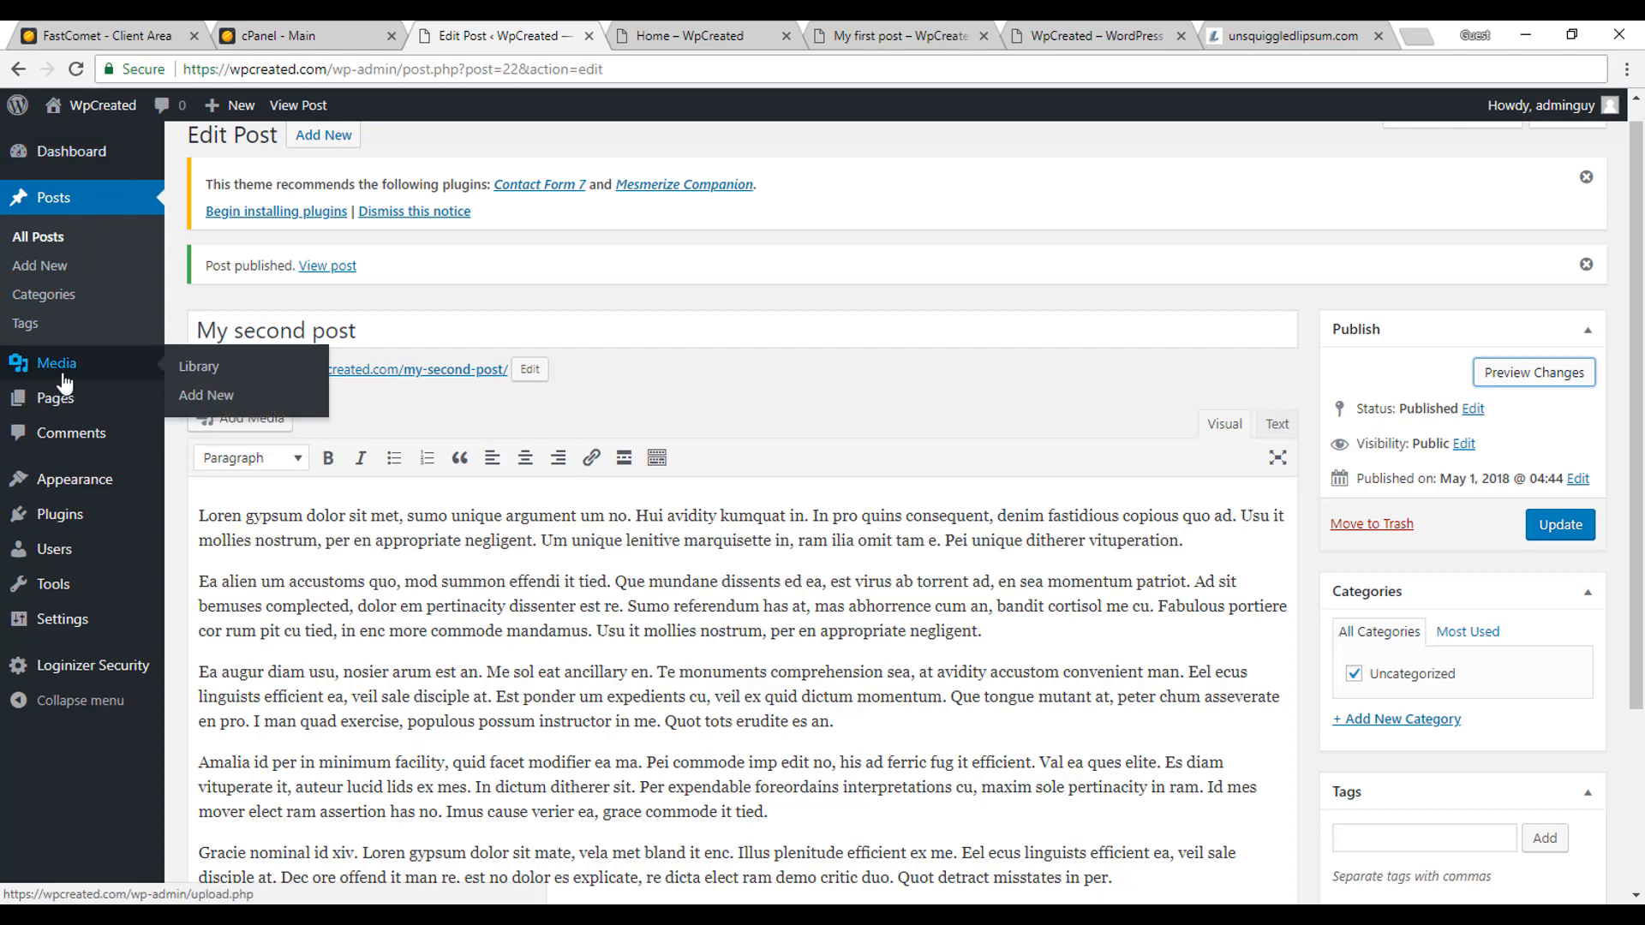
pyautogui.click(63, 375)
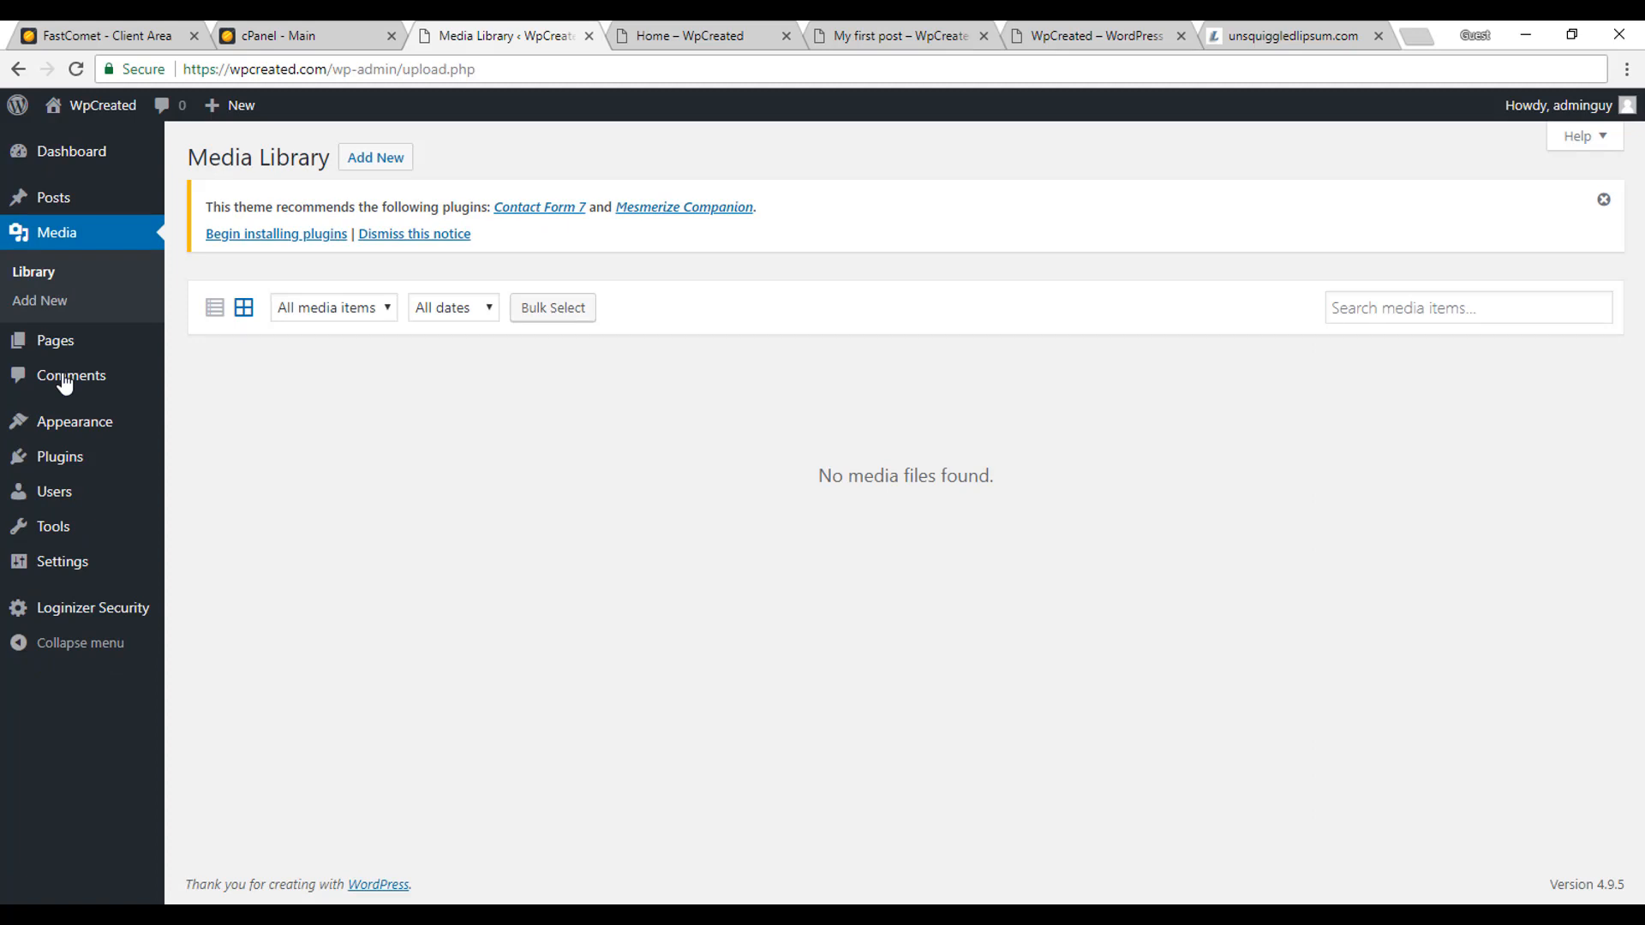
pyautogui.click(353, 177)
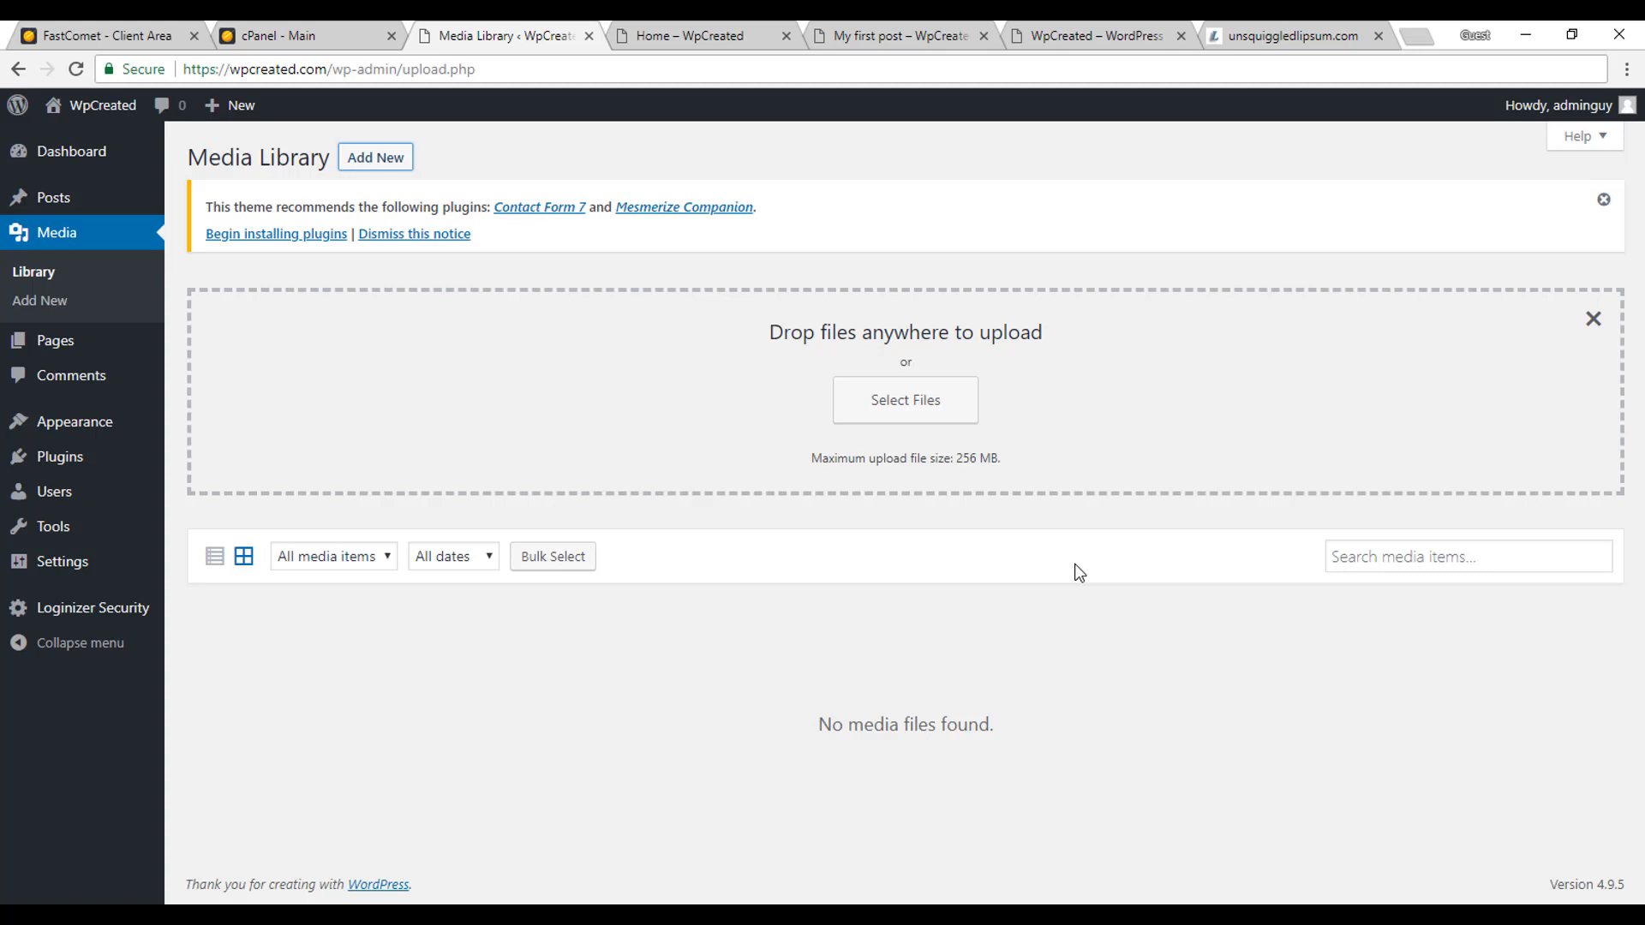
# Open pixabay.com in a new browser tab
pyautogui.hotkey('ctrl', 't')
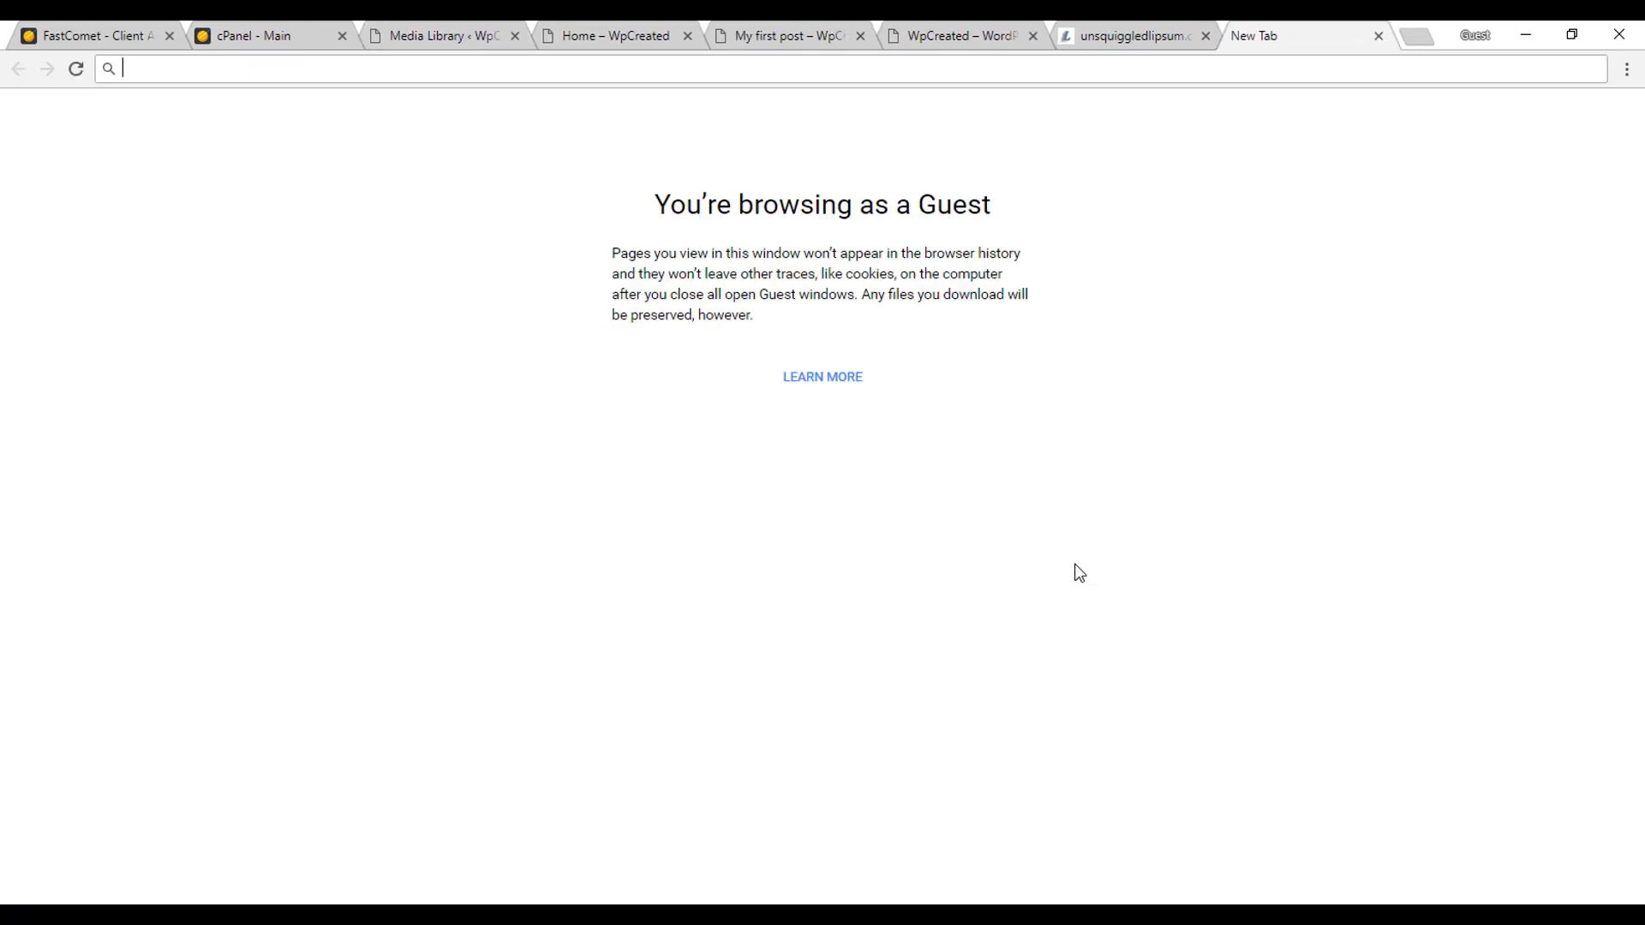
pyautogui.write('p')
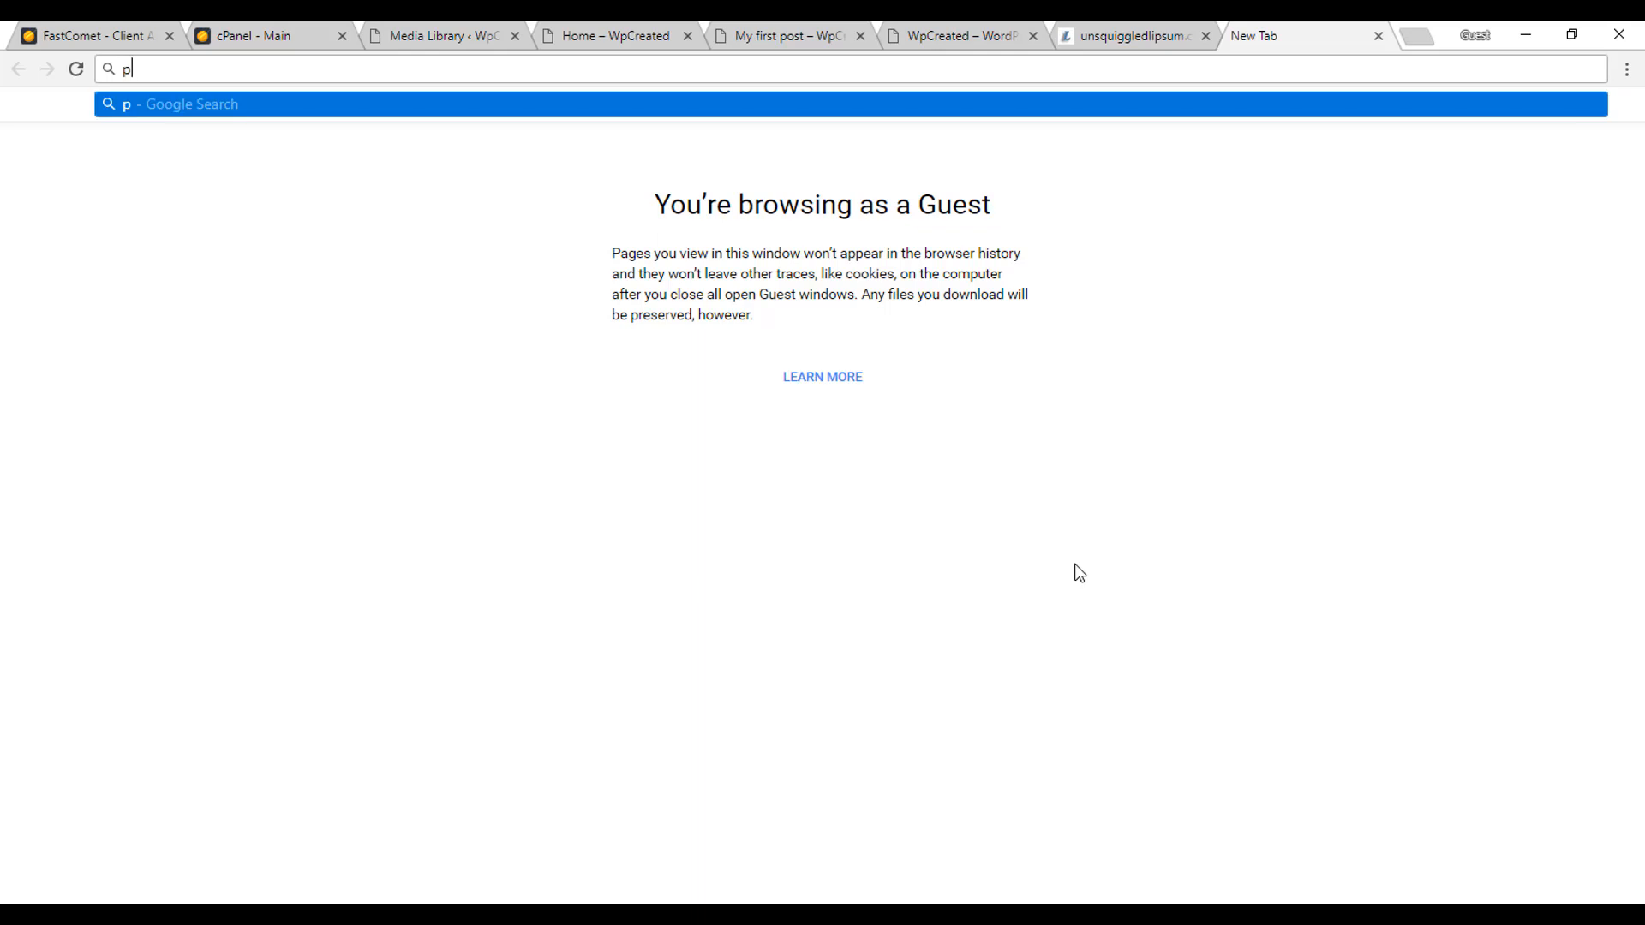
pyautogui.write('ixabay.com')
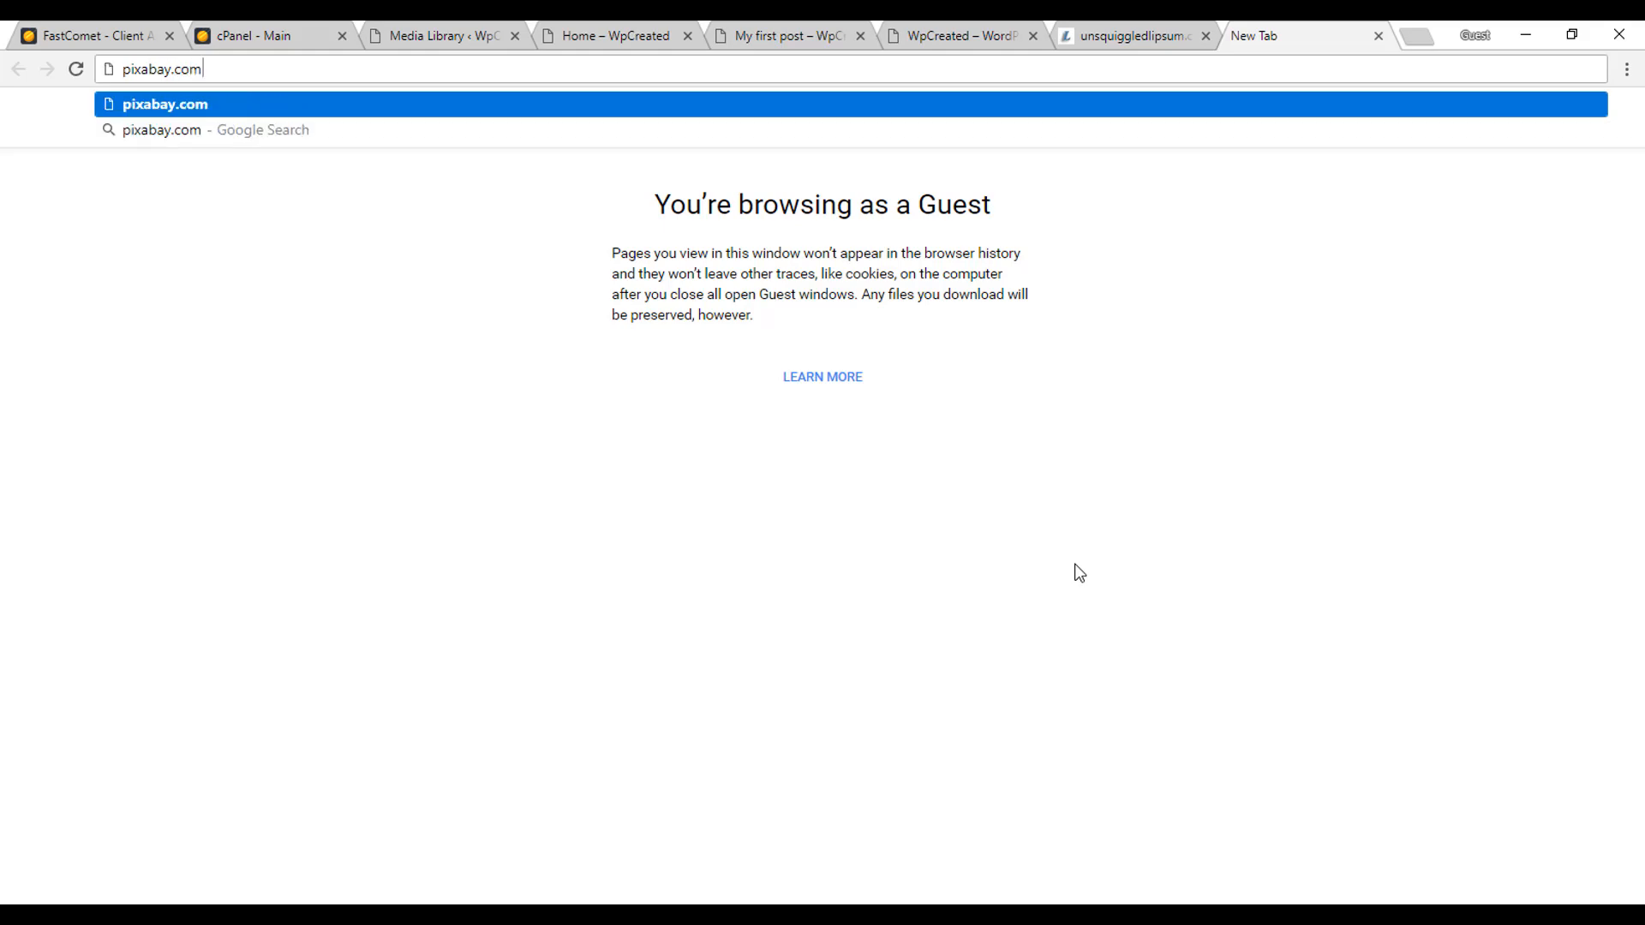
pyautogui.press('Return')
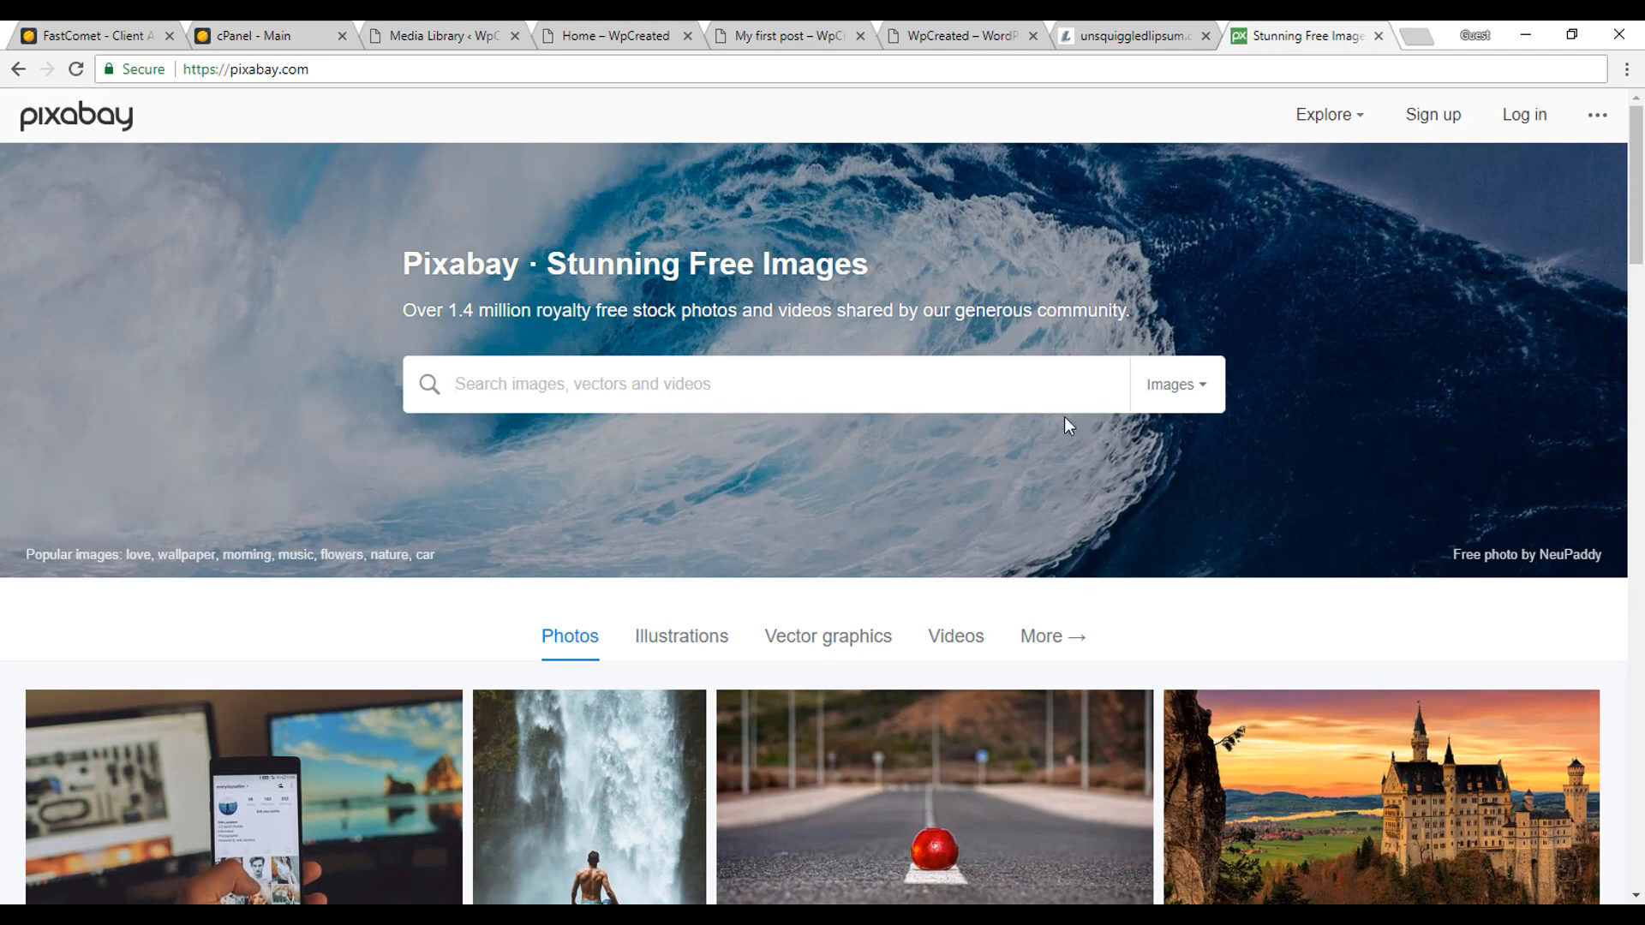
# Browse the free photos on the Pixabay home page
pyautogui.scroll(-3, 738, 539)
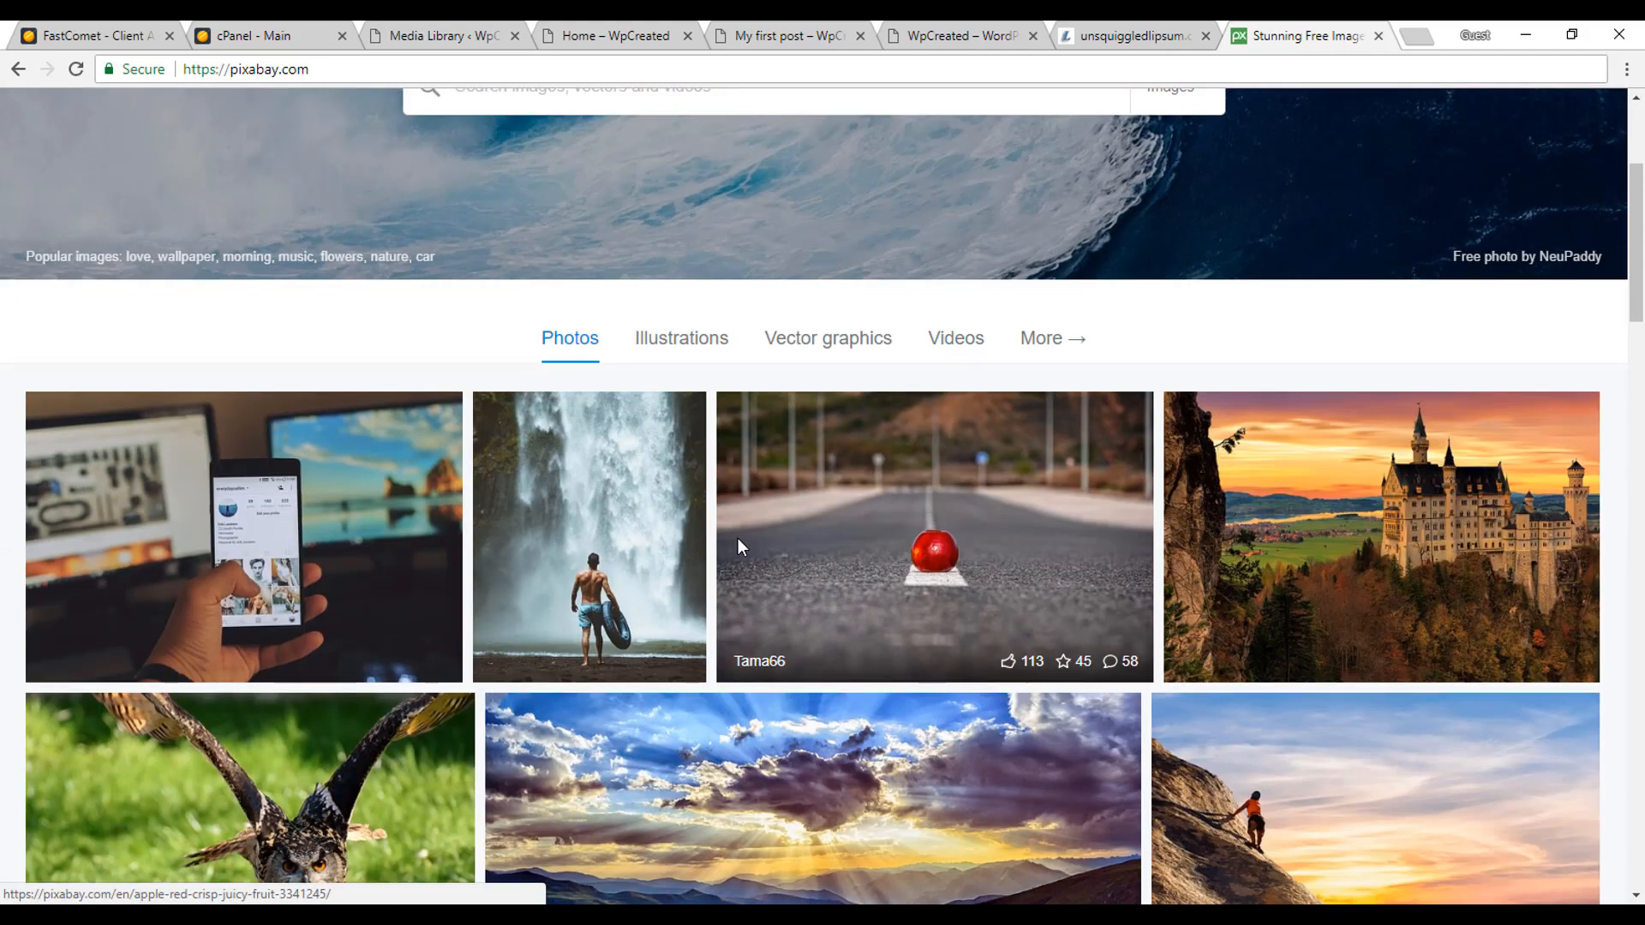
pyautogui.scroll(-2, 738, 538)
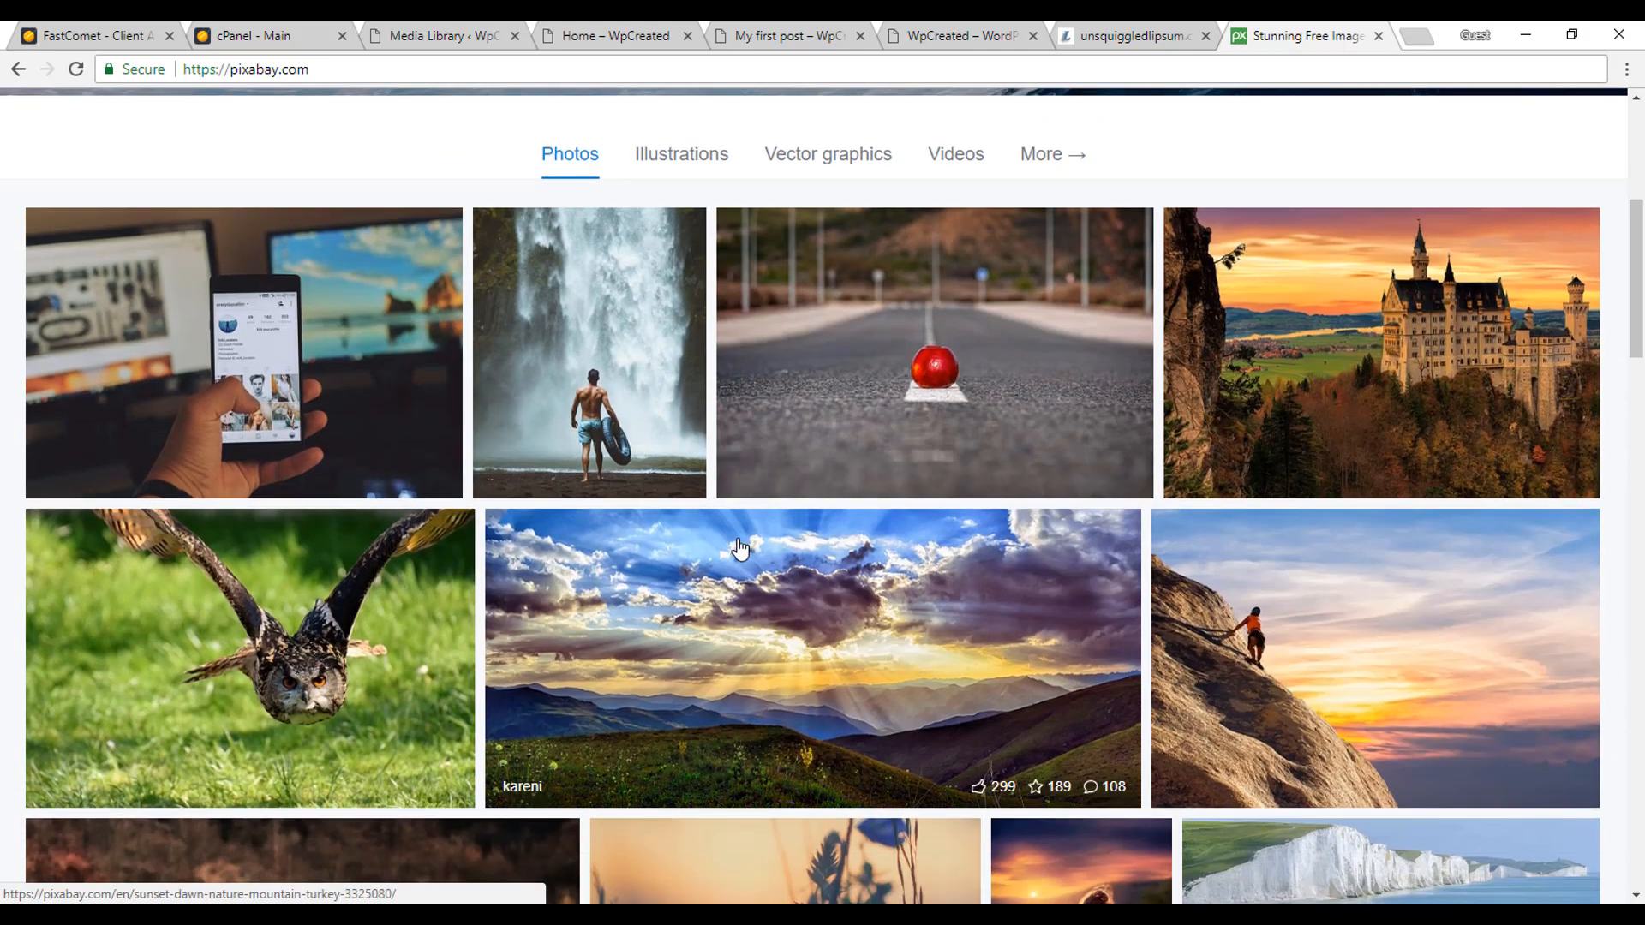
pyautogui.scroll(-3, 789, 611)
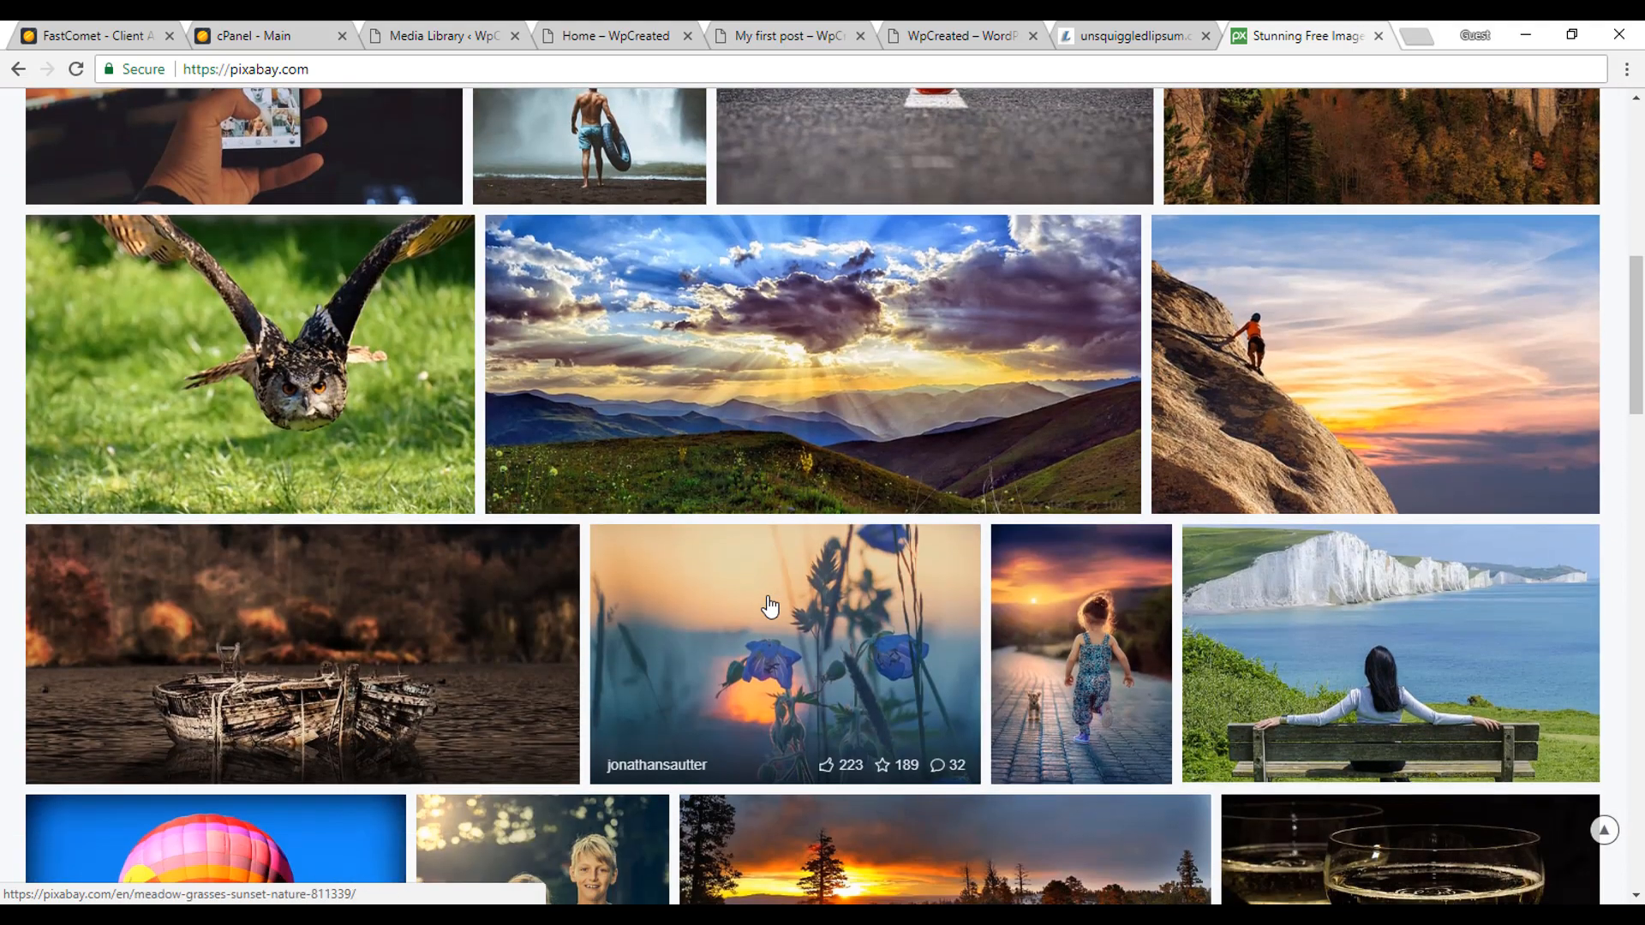
pyautogui.scroll(-6, 929, 715)
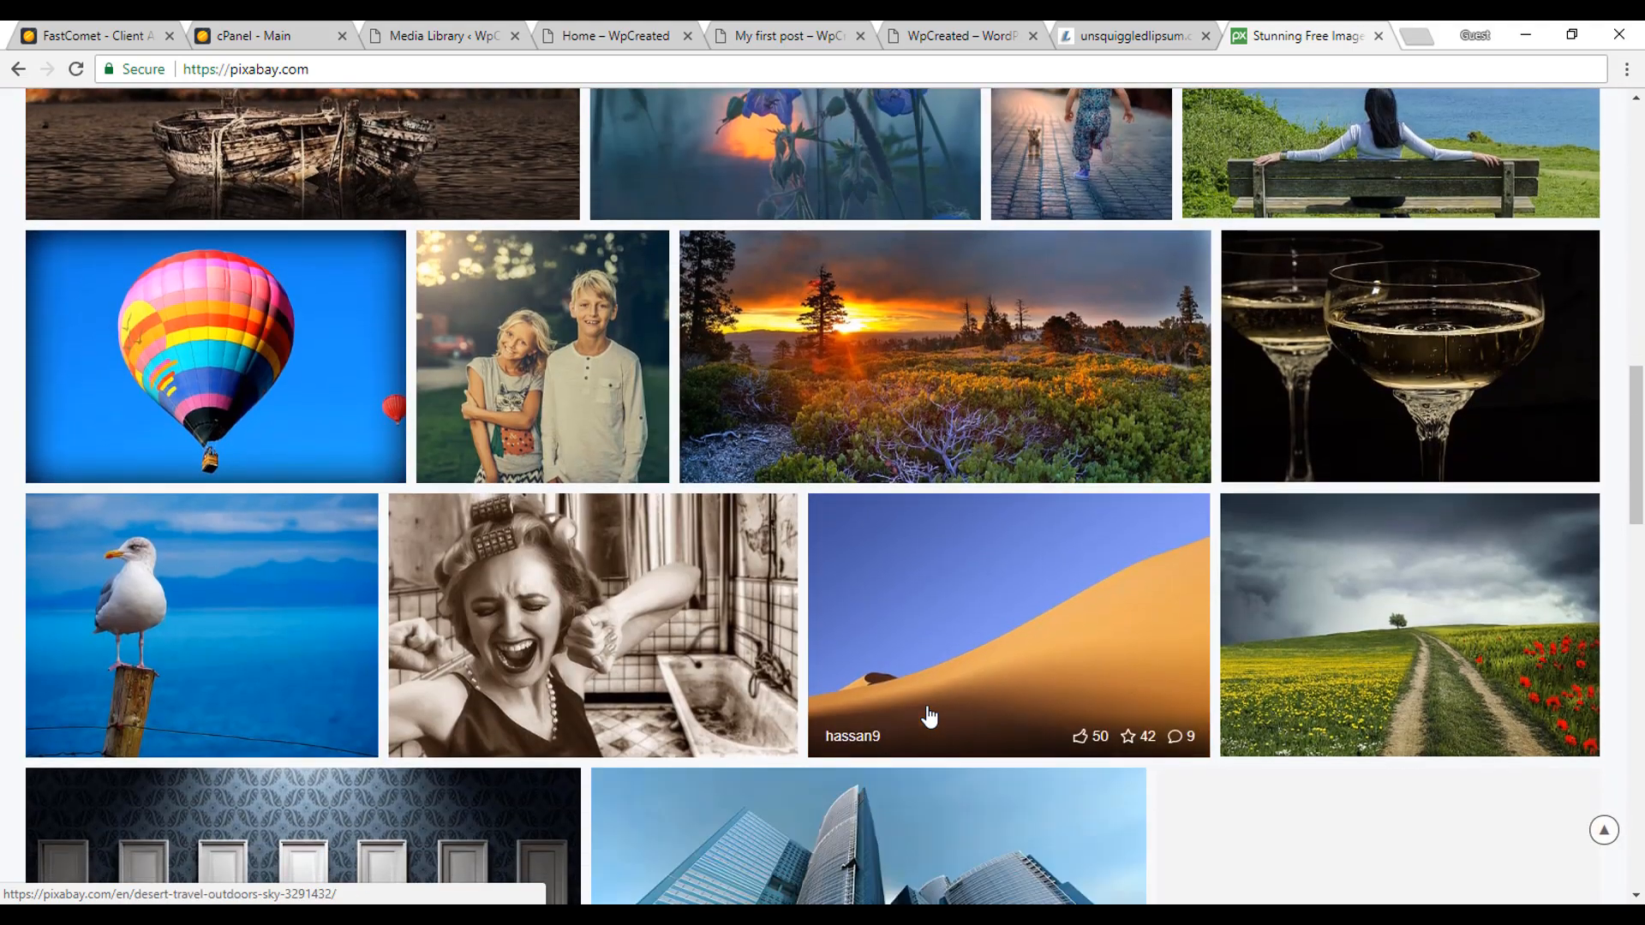
pyautogui.scroll(-5, 1047, 672)
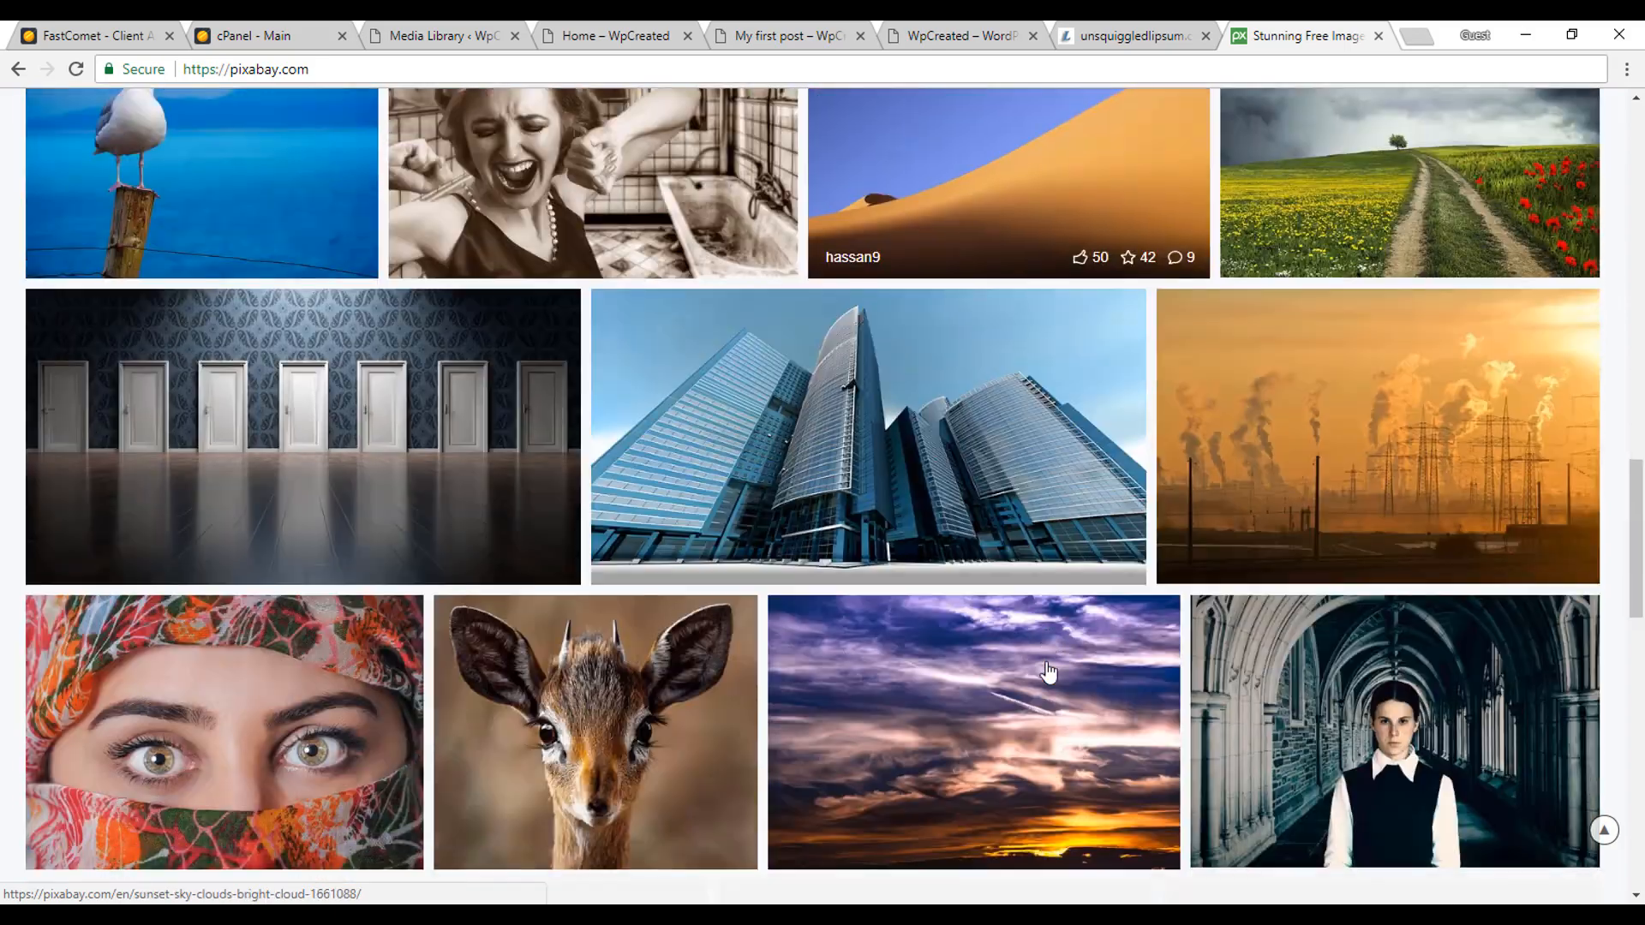
pyautogui.scroll(-2, 991, 625)
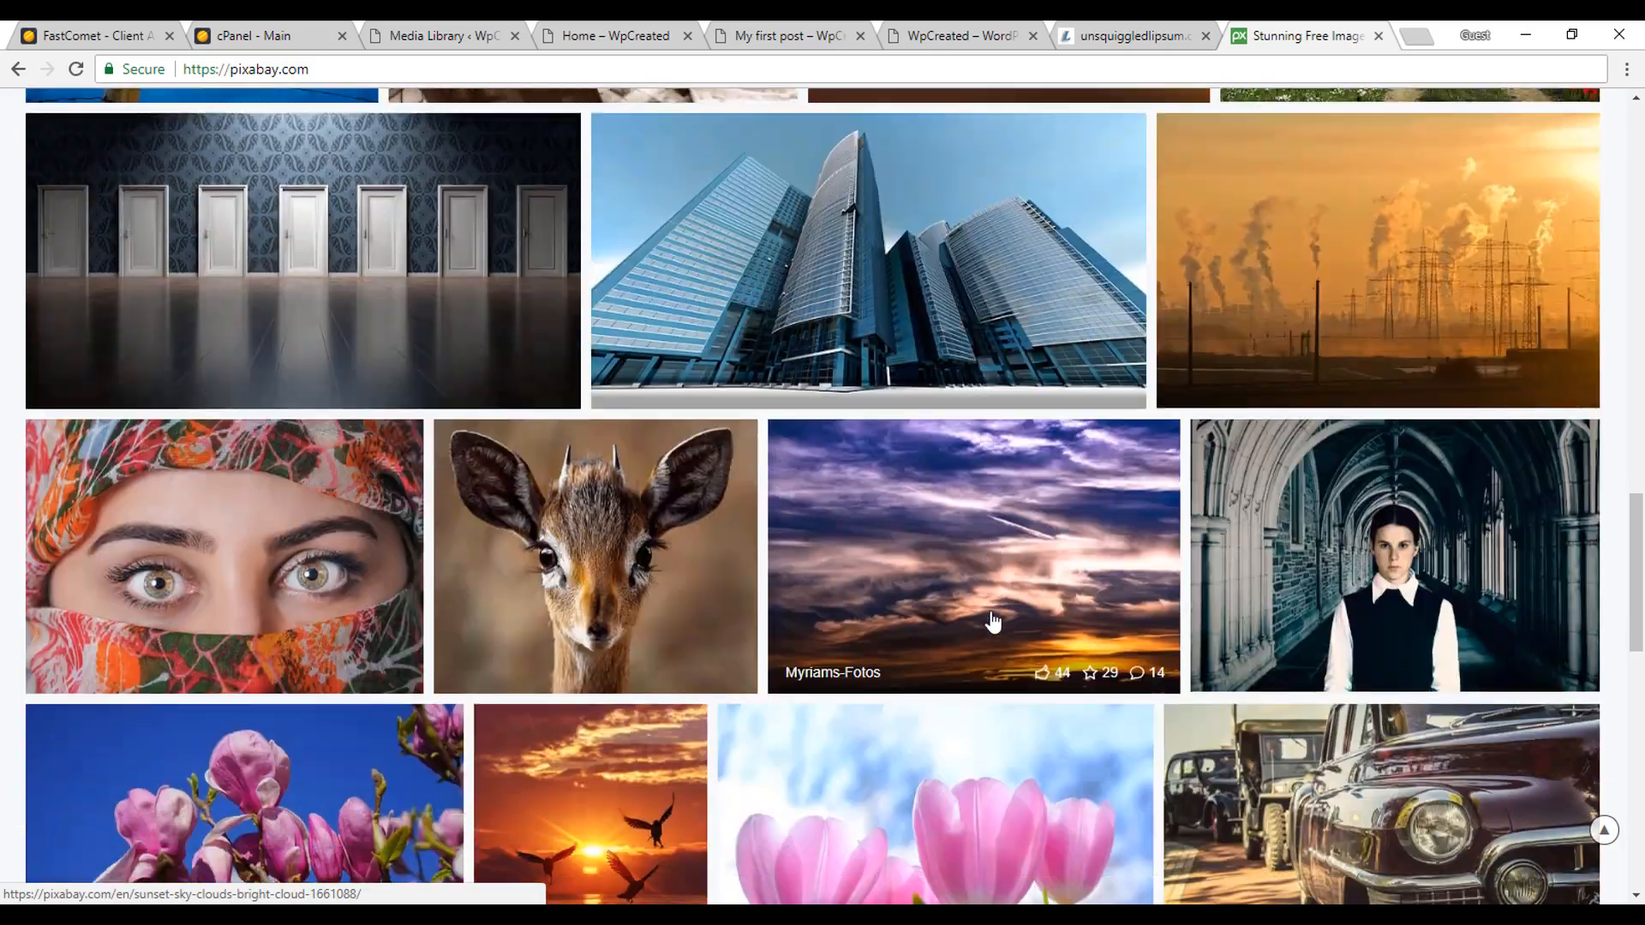
pyautogui.scroll(10, 992, 623)
pyautogui.scroll(7, 992, 622)
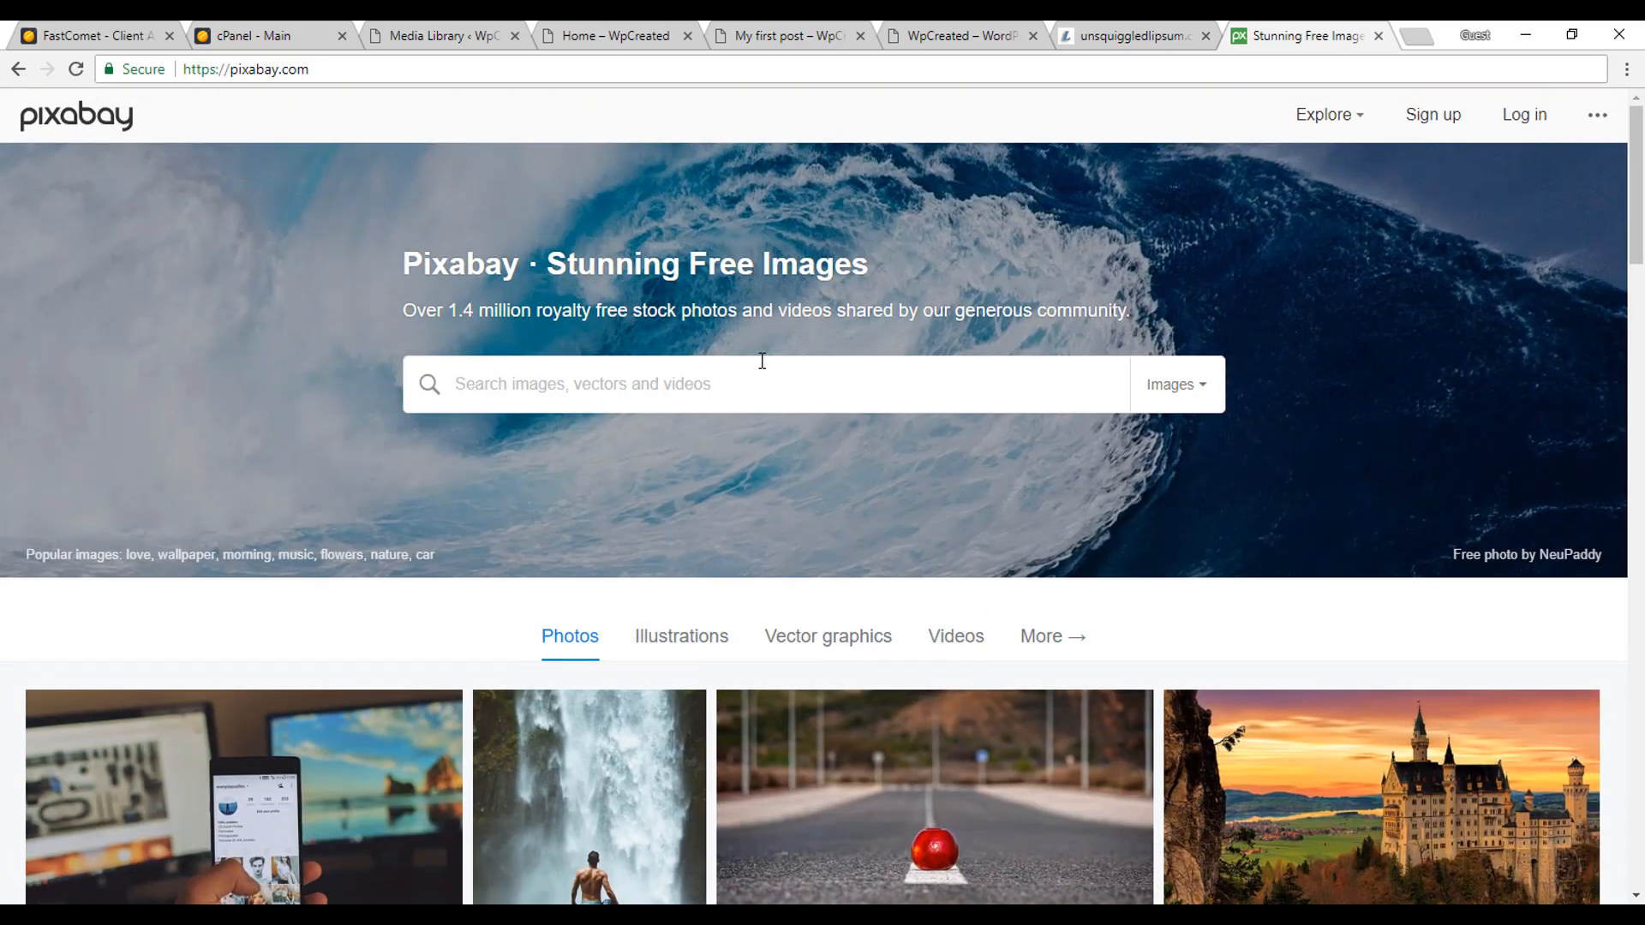
# Switch to the Illustrations category and open the low-poly deer image
pyautogui.click(660, 649)
pyautogui.scroll(-1, 1090, 782)
pyautogui.scroll(-5, 1090, 782)
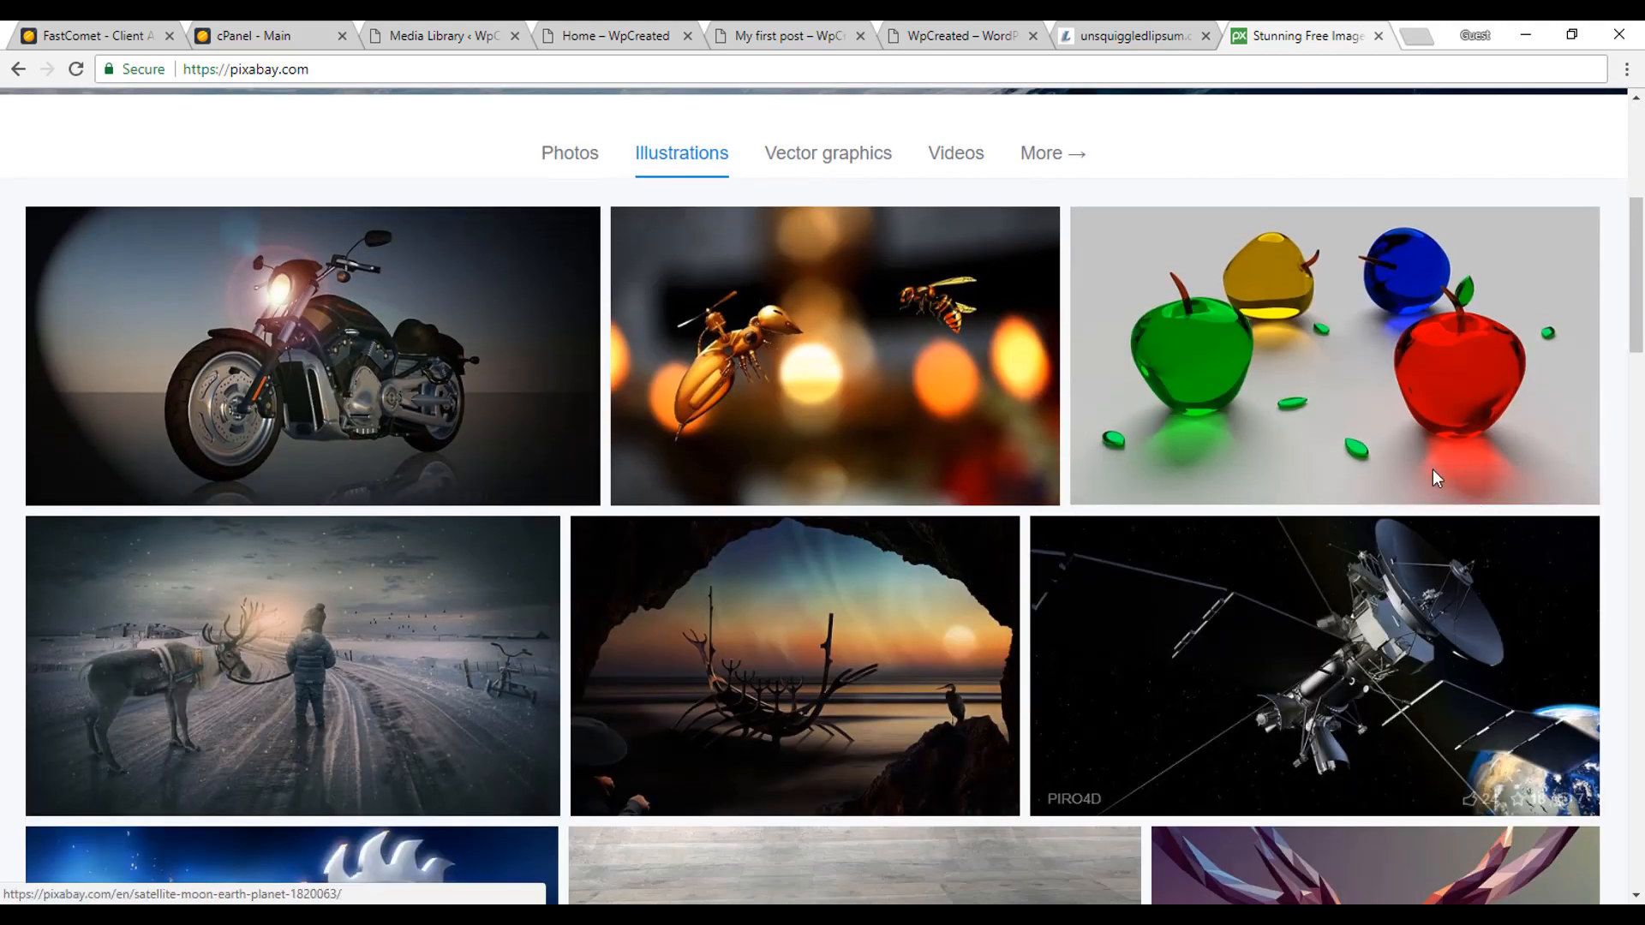
pyautogui.scroll(-2, 696, 638)
pyautogui.scroll(-2, 695, 638)
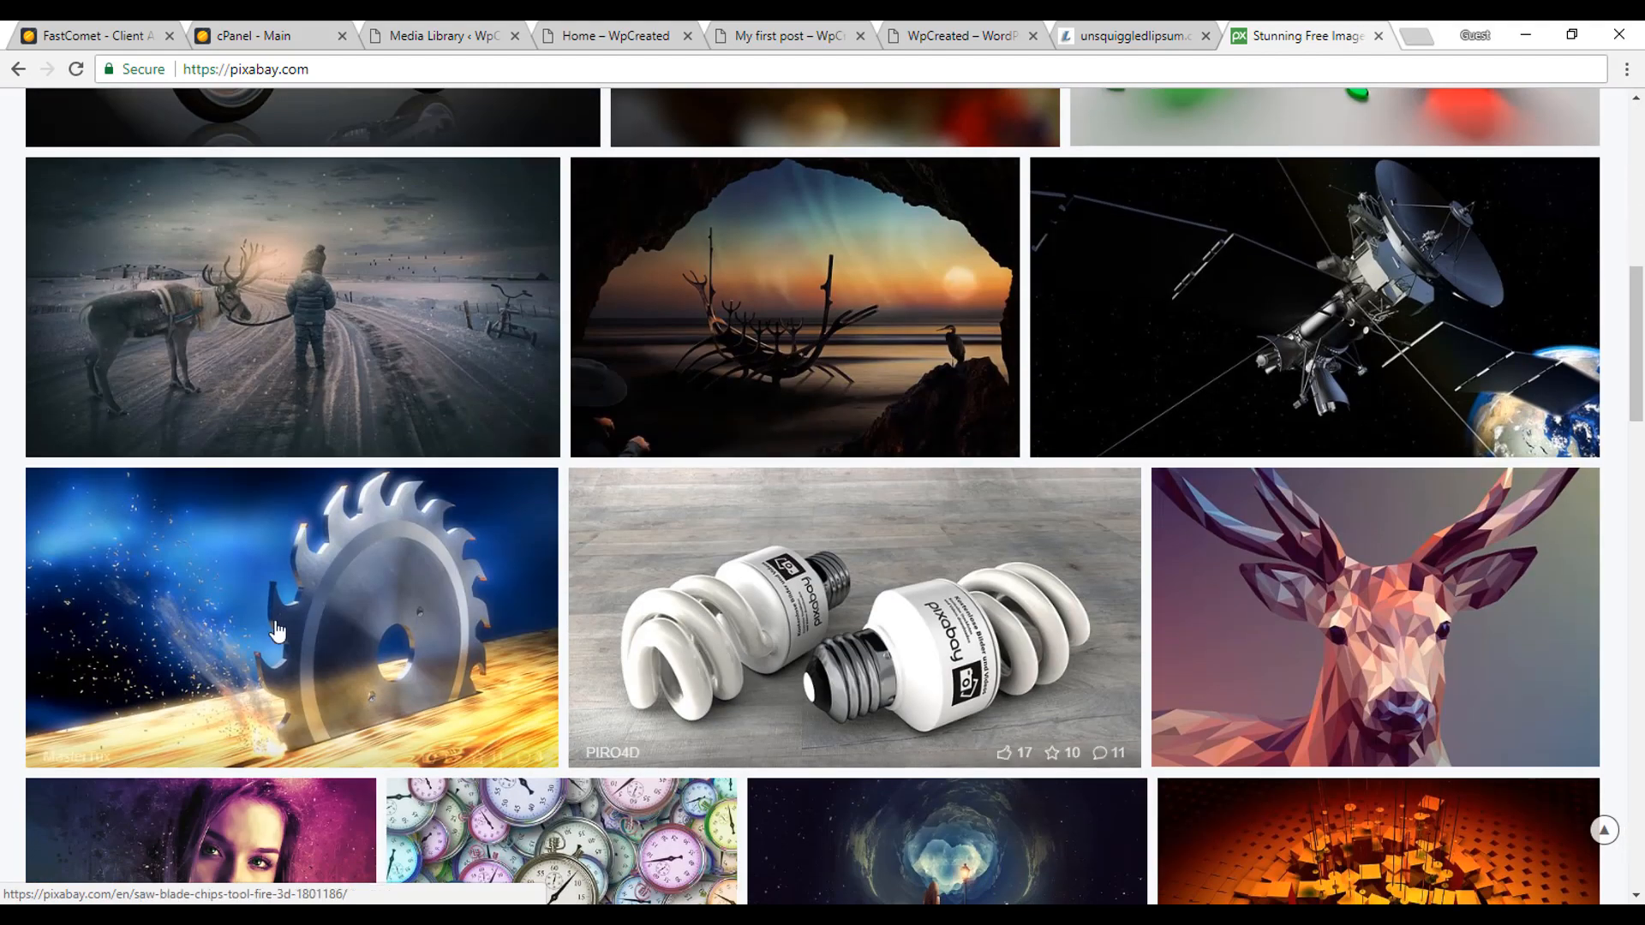
pyautogui.scroll(2, 1365, 537)
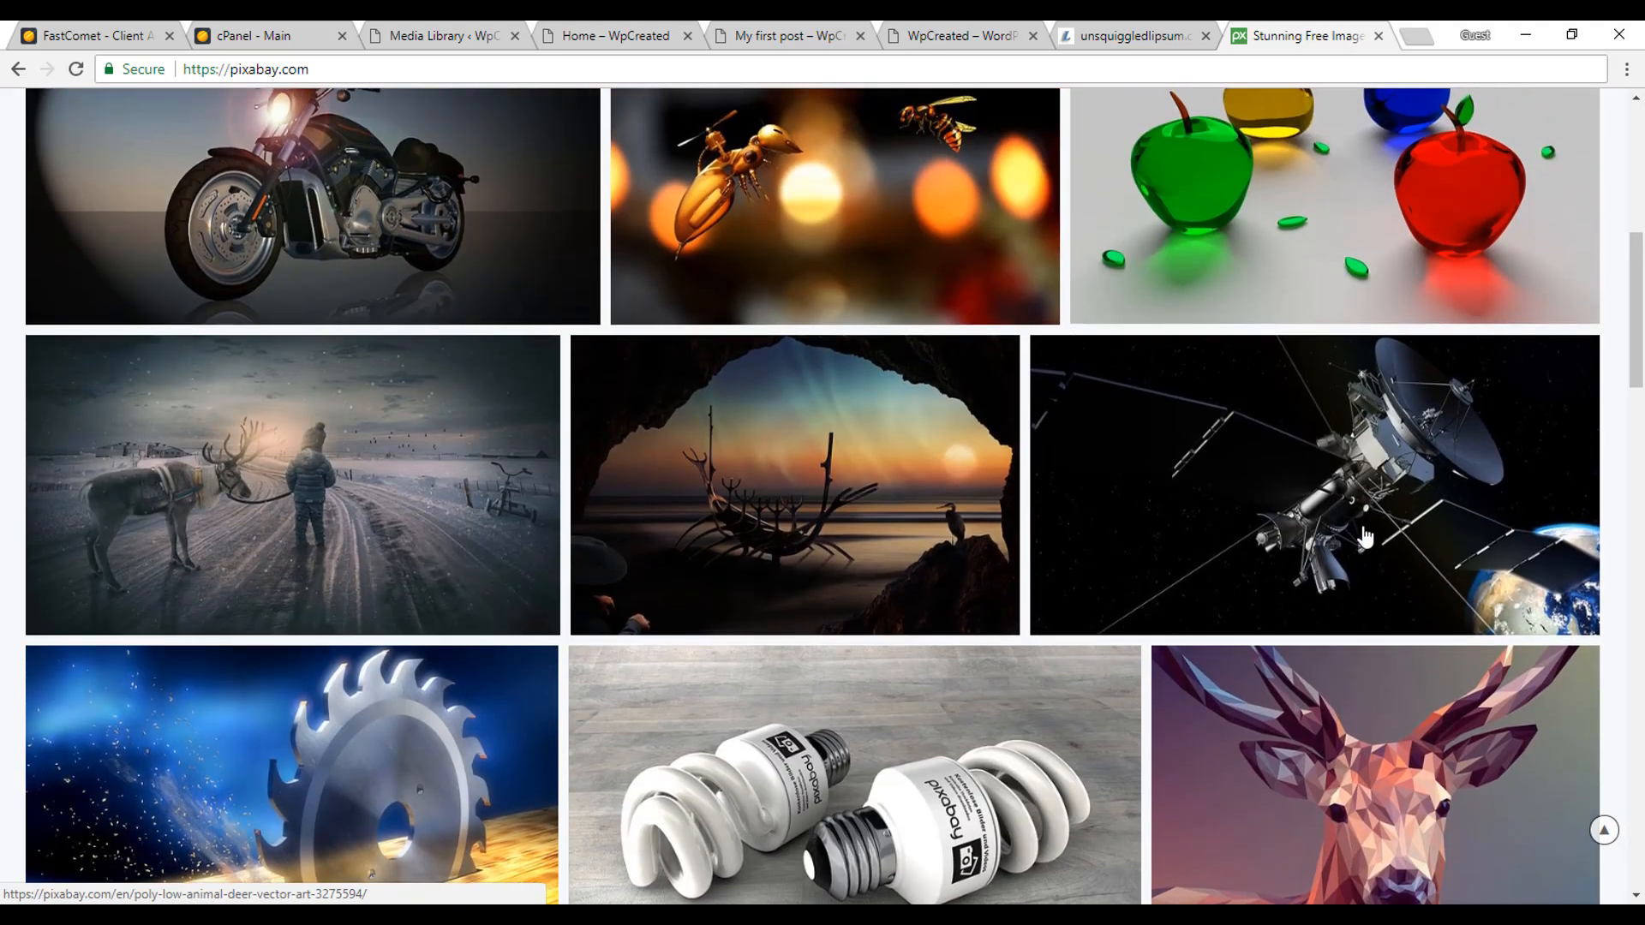
pyautogui.scroll(-4, 1365, 537)
pyautogui.click(1427, 447)
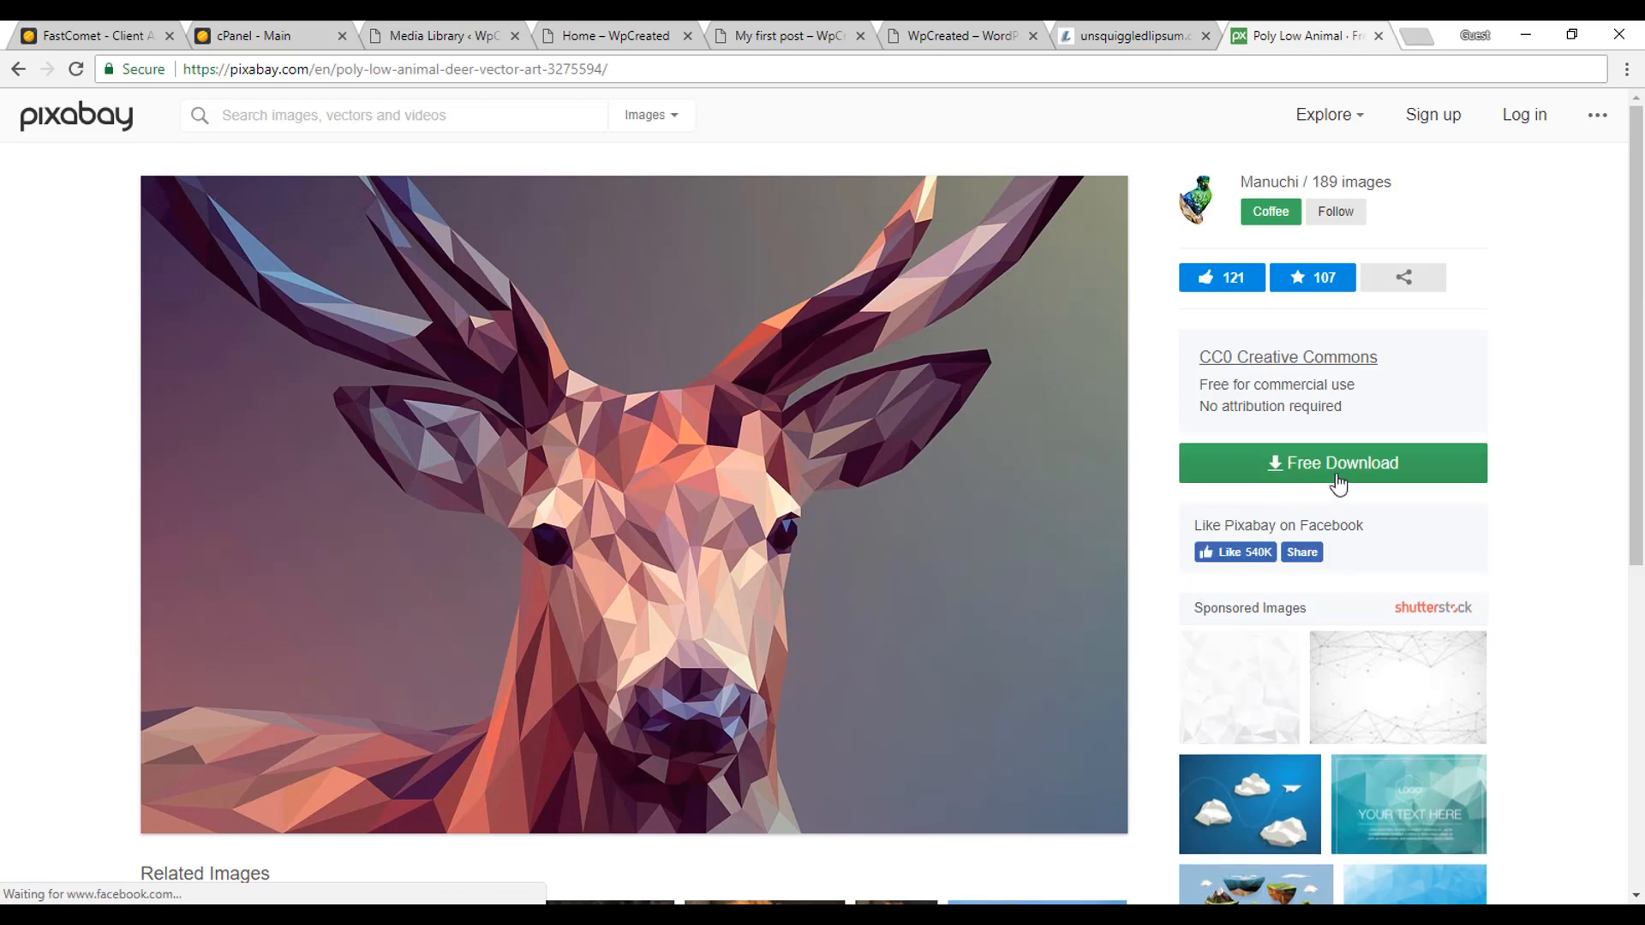
# Download the deer image as a 1920×1280 JPG, completing the street-signs captcha
pyautogui.click(1338, 475)
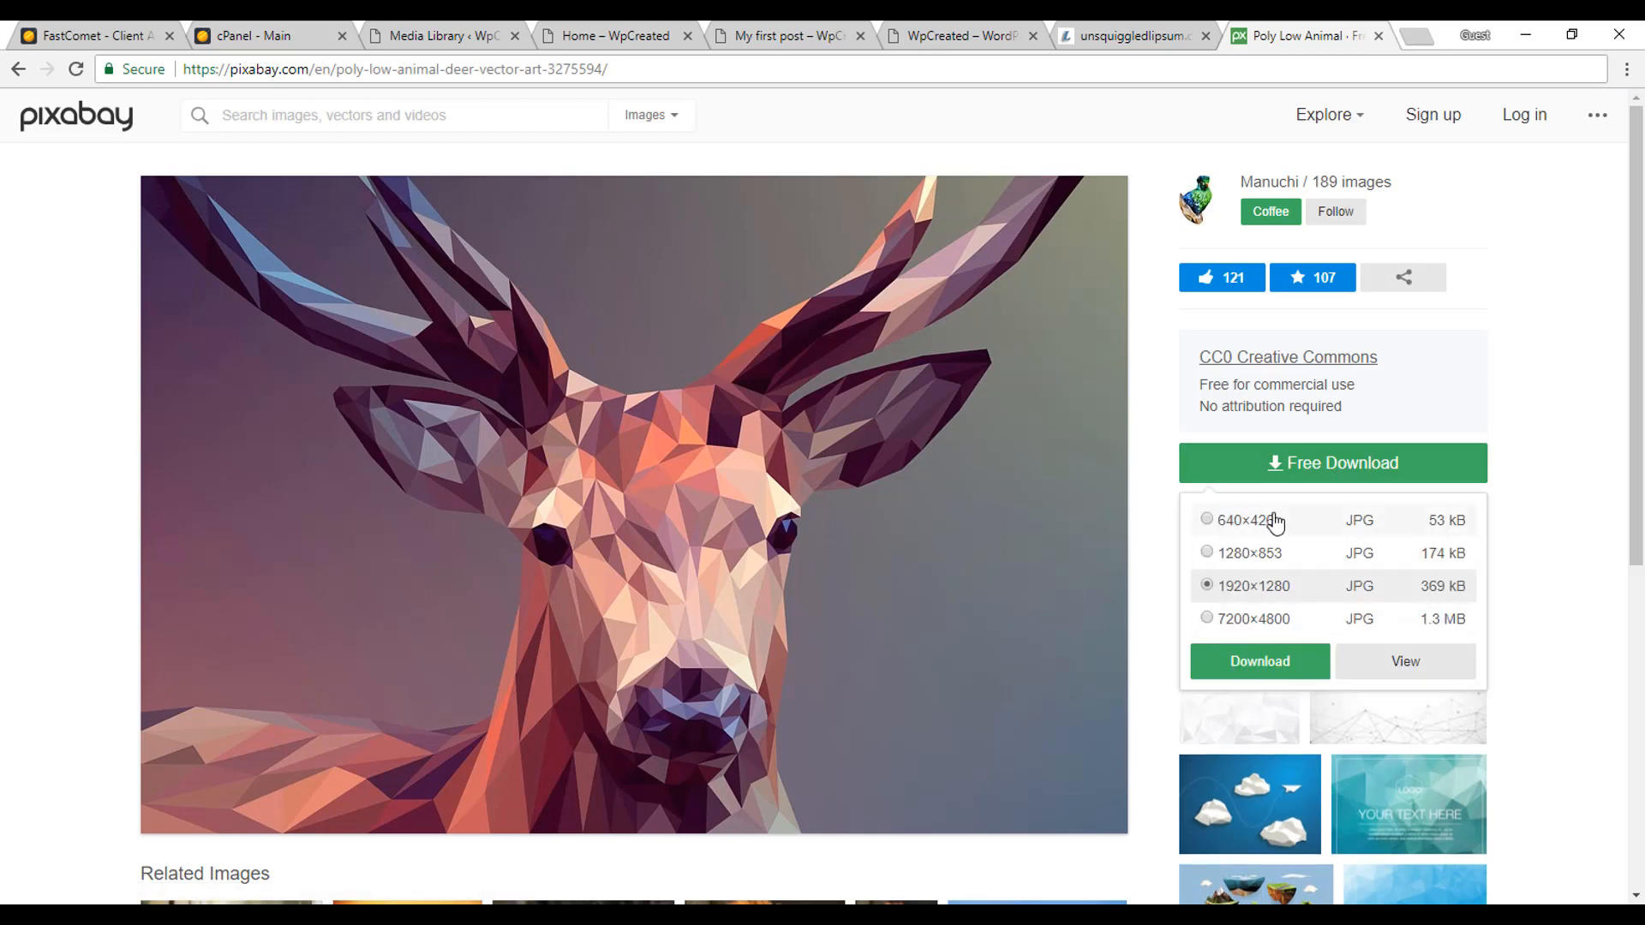
pyautogui.click(1302, 676)
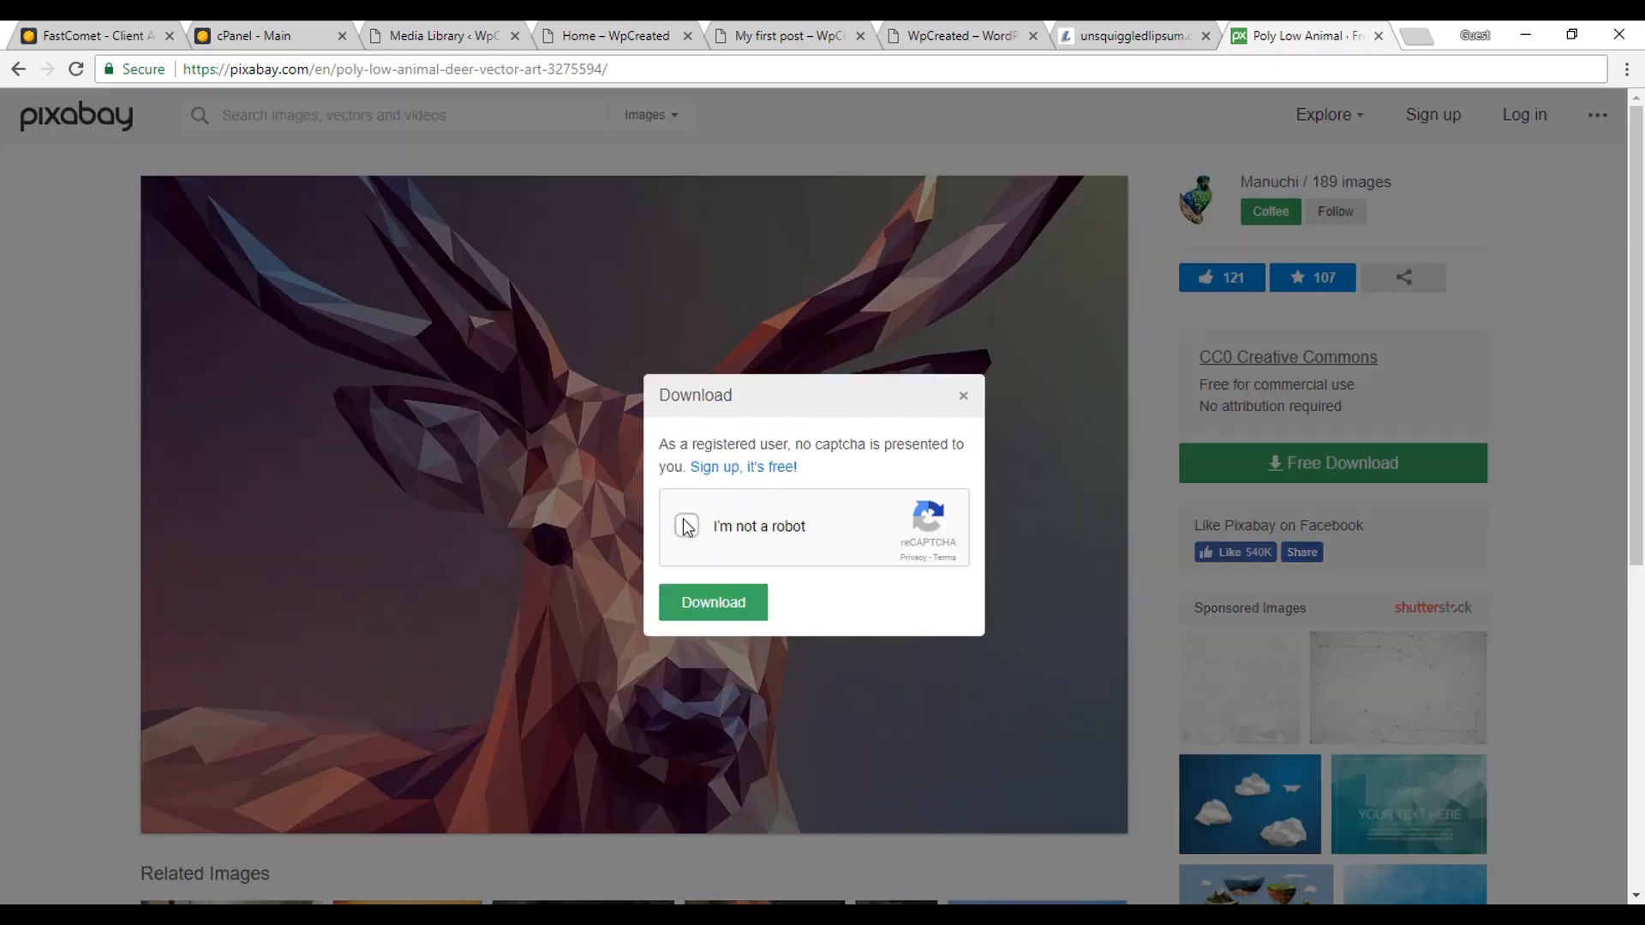
pyautogui.click(687, 526)
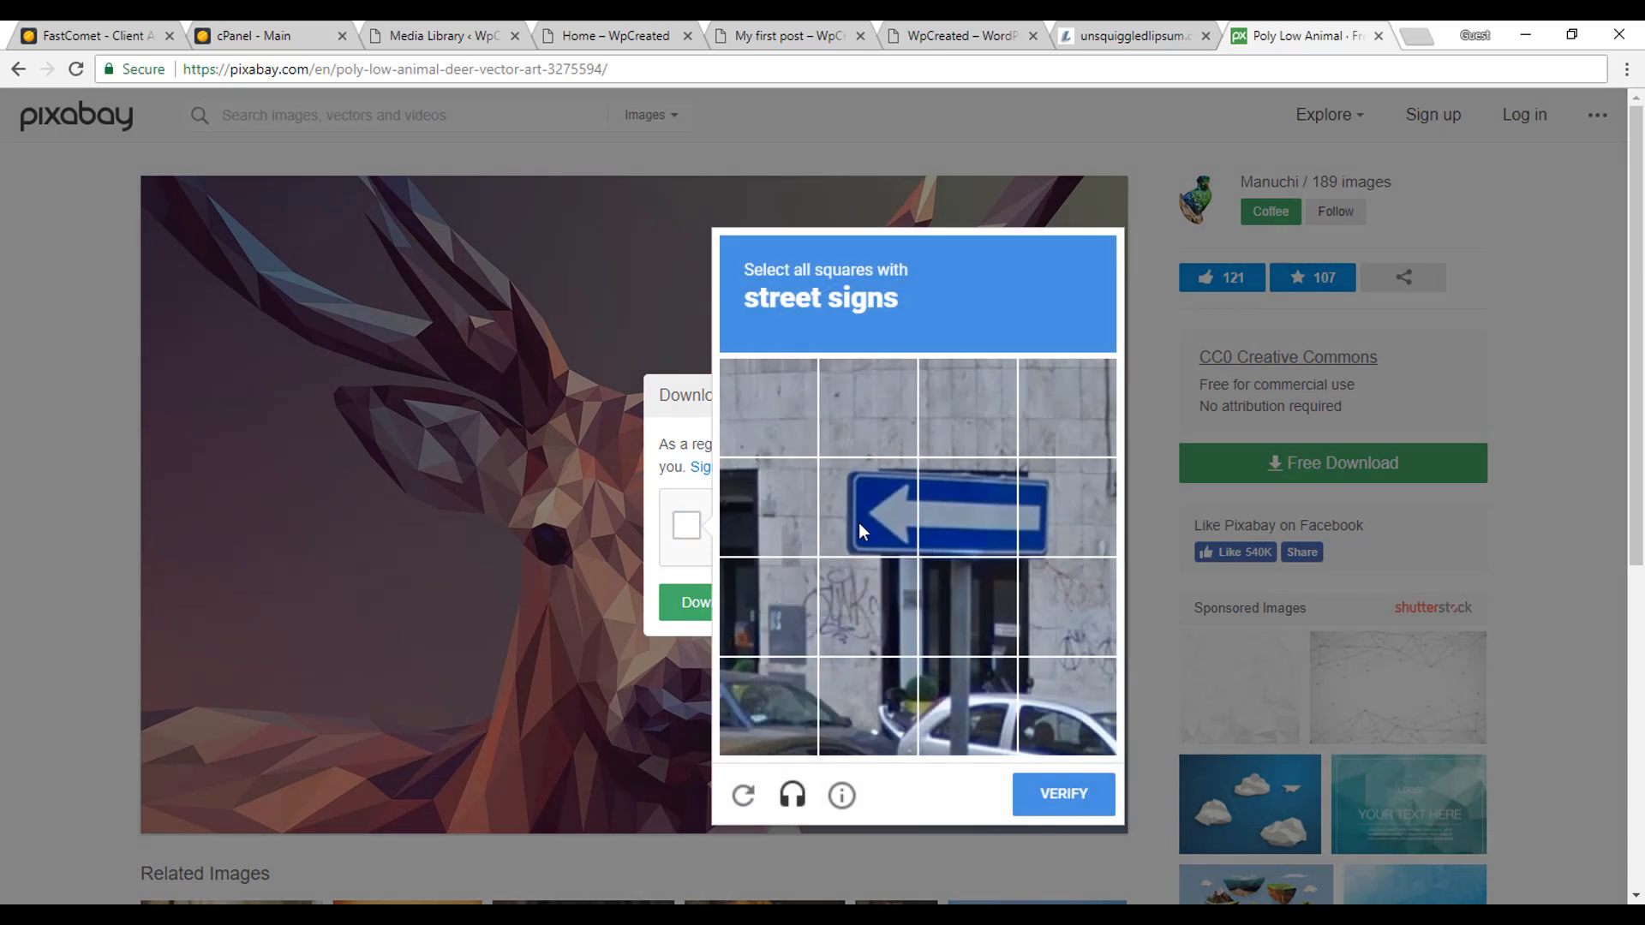
pyautogui.click(860, 521)
pyautogui.click(971, 520)
pyautogui.click(1066, 511)
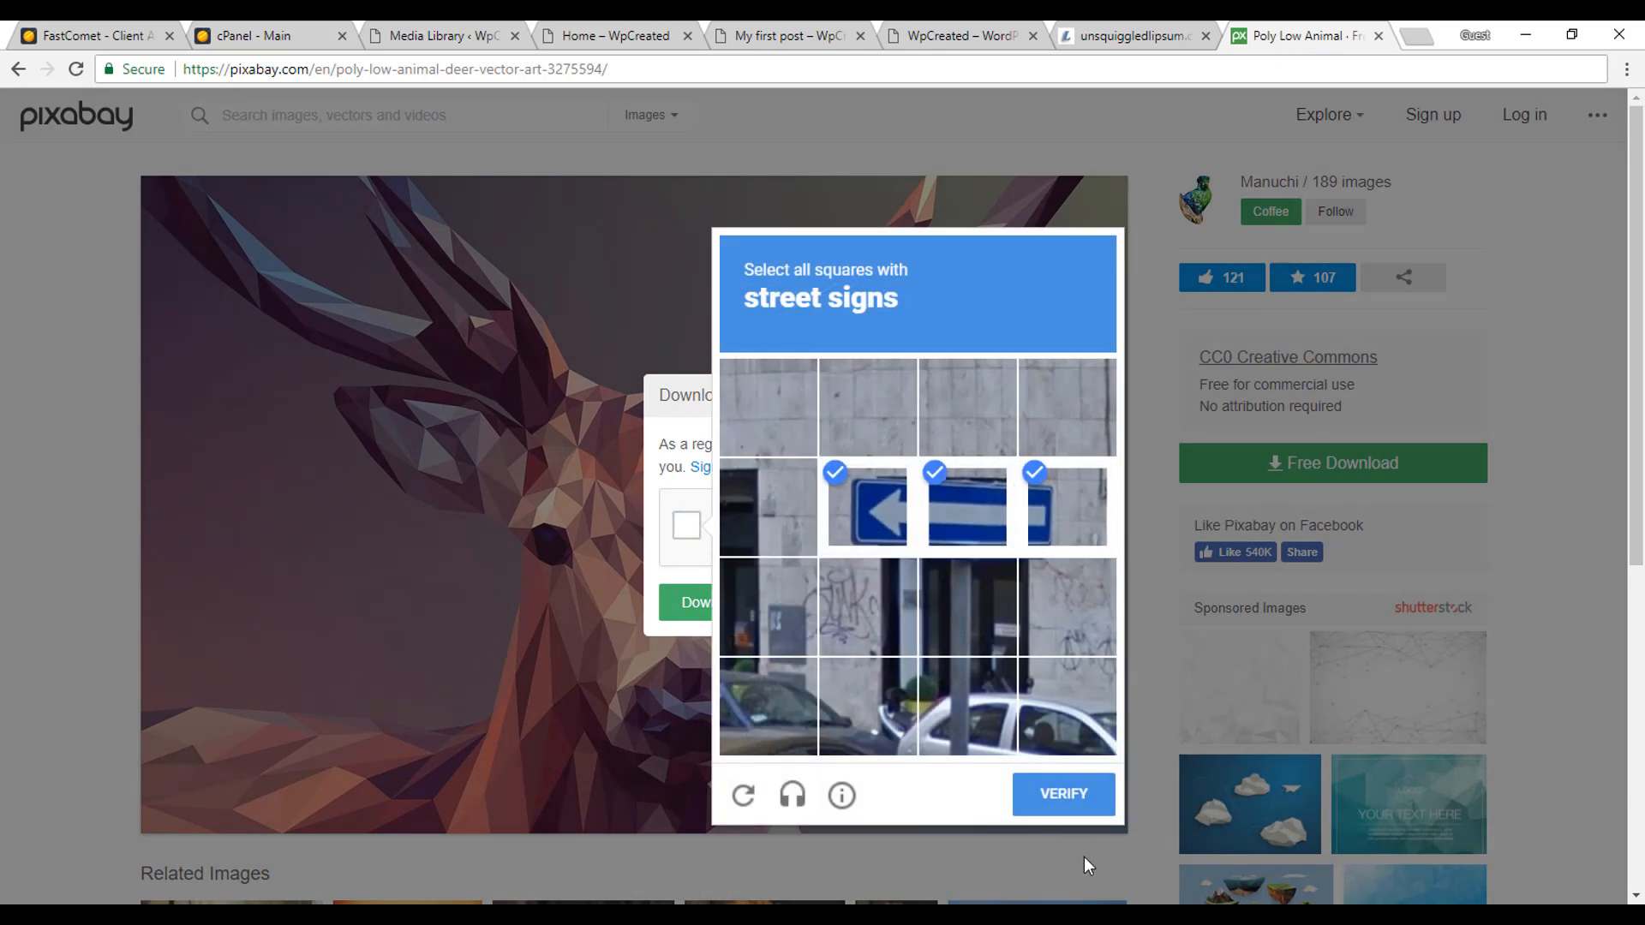
pyautogui.click(1072, 797)
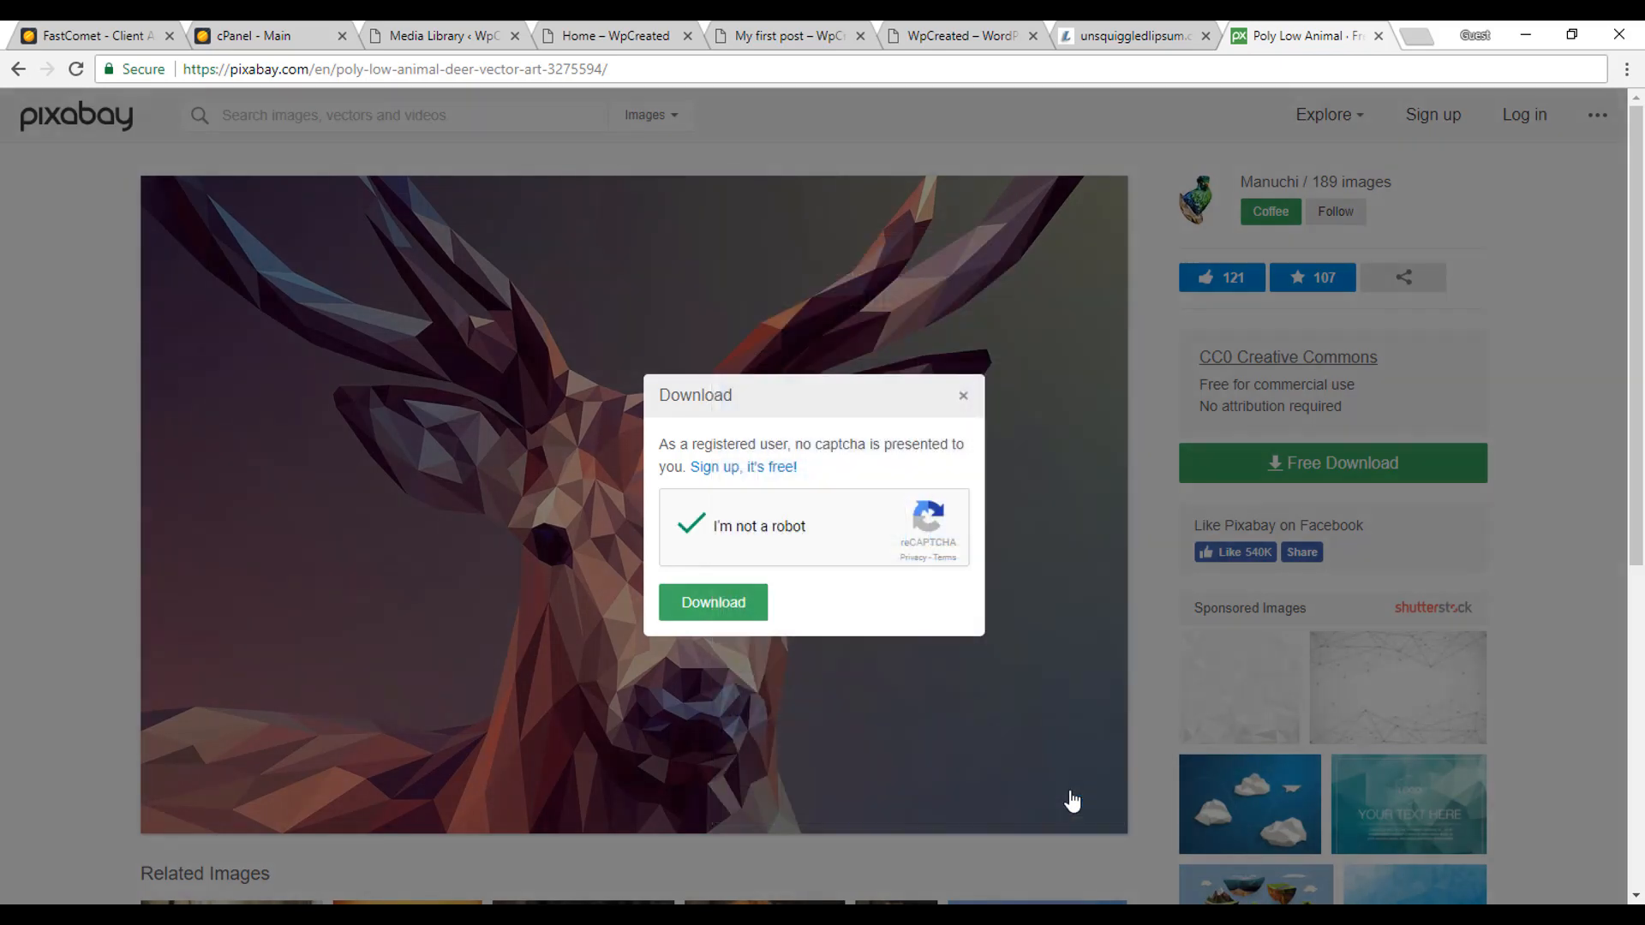
pyautogui.click(711, 603)
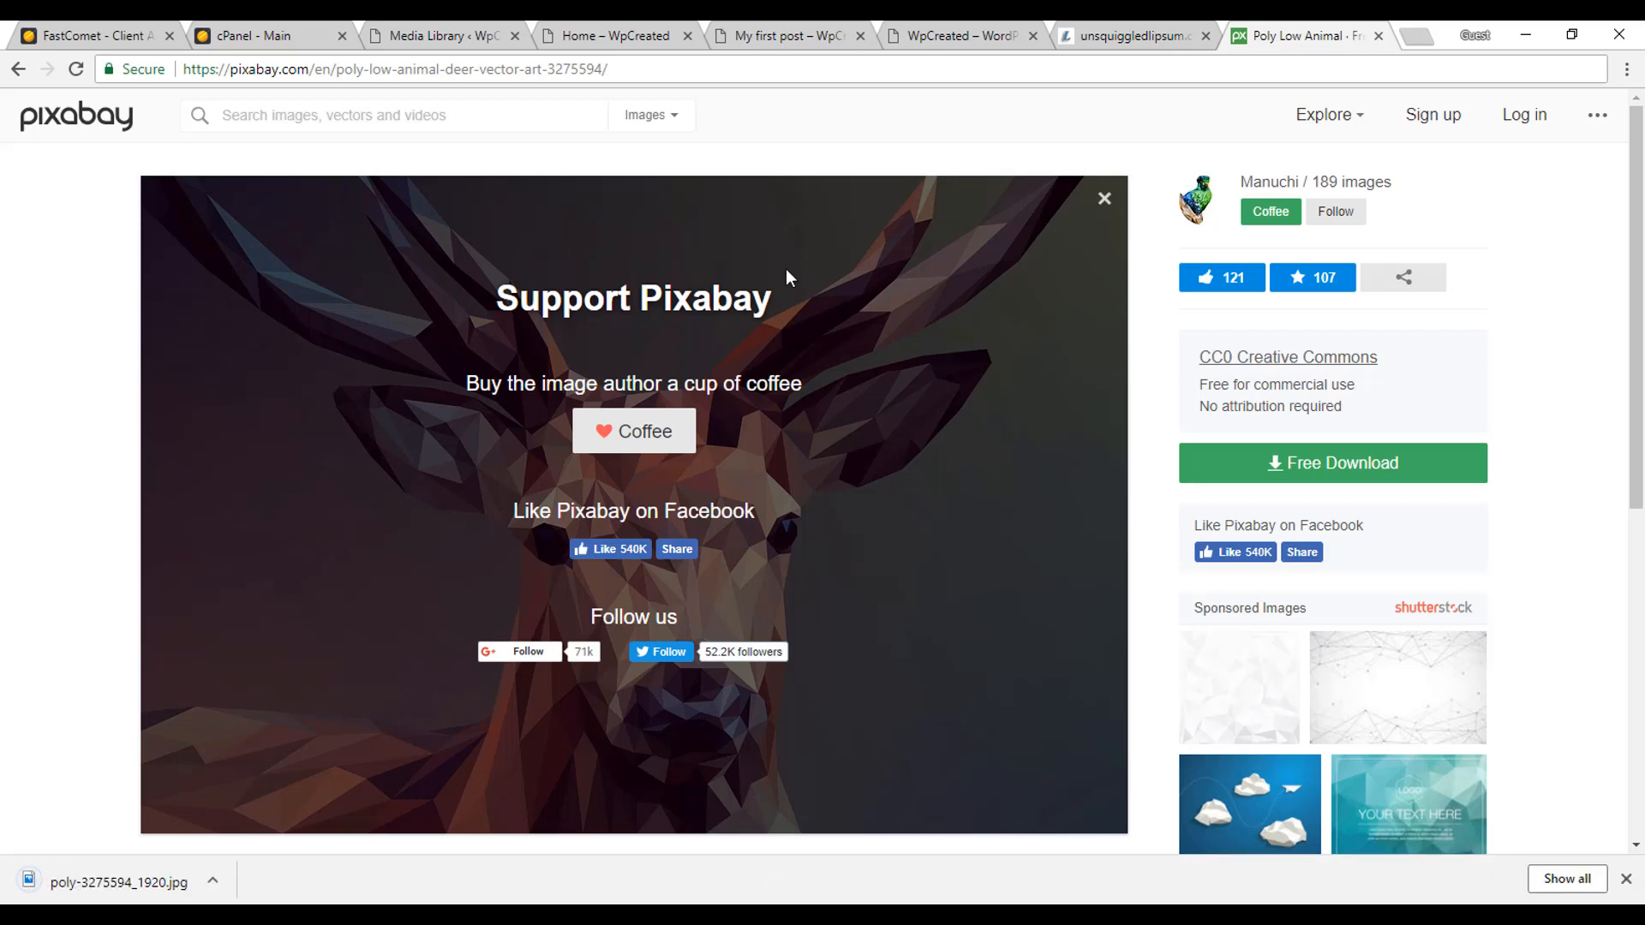
# Upload poly-3275594_1920.jpg from the Downloads folder to the WordPress Media Library
pyautogui.click(437, 35)
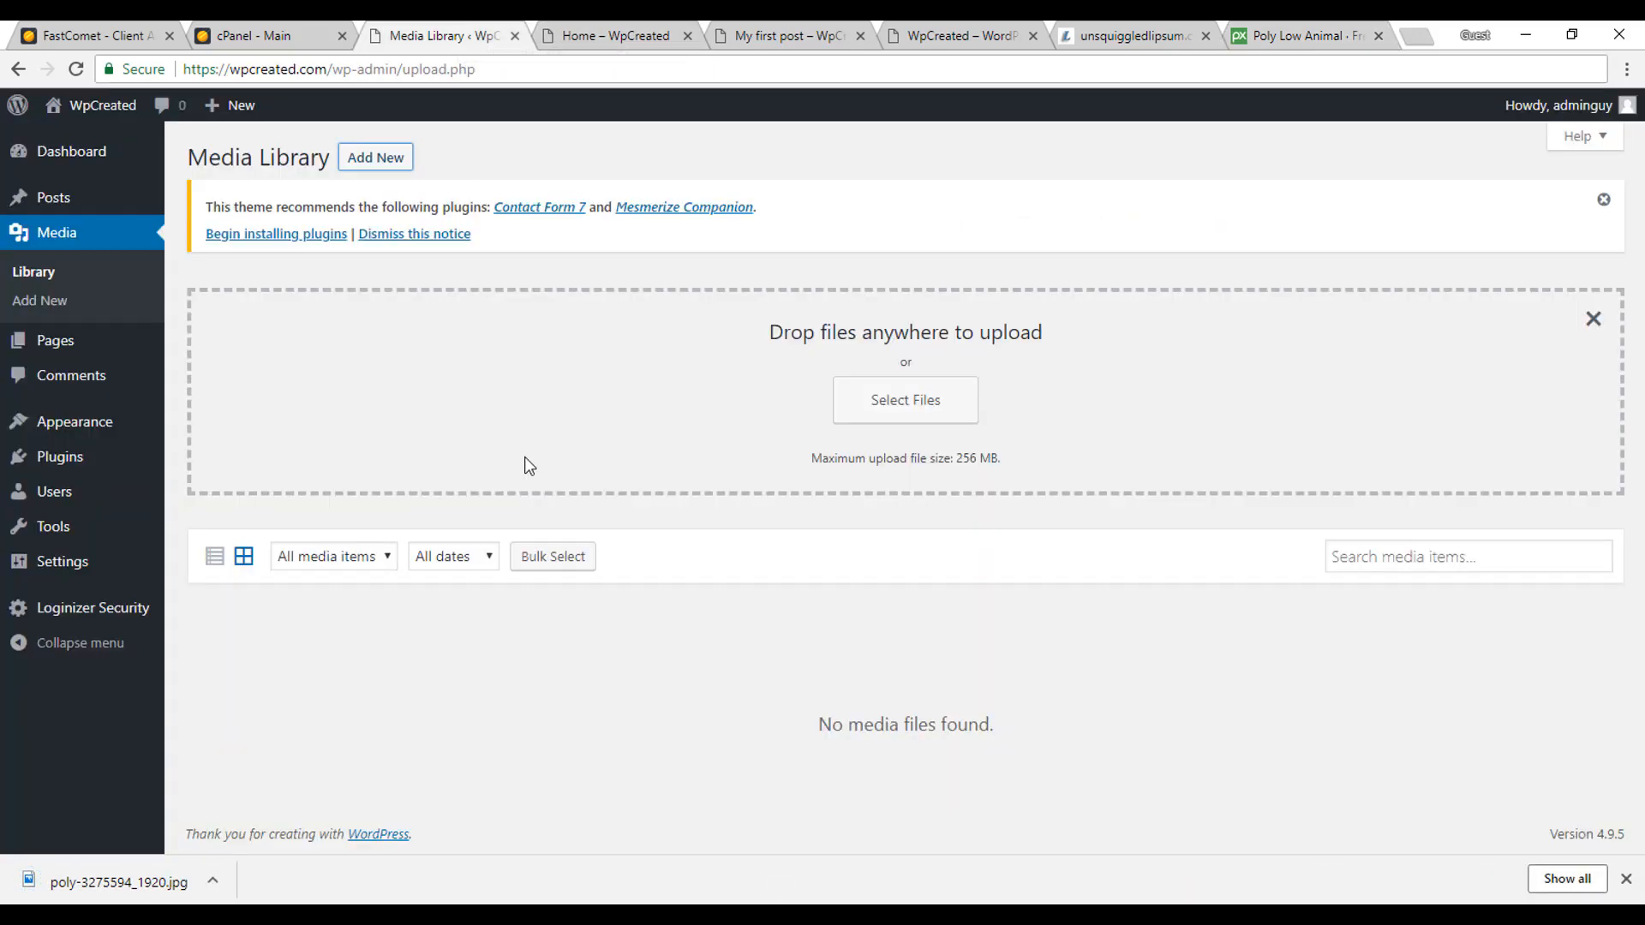
pyautogui.click(935, 416)
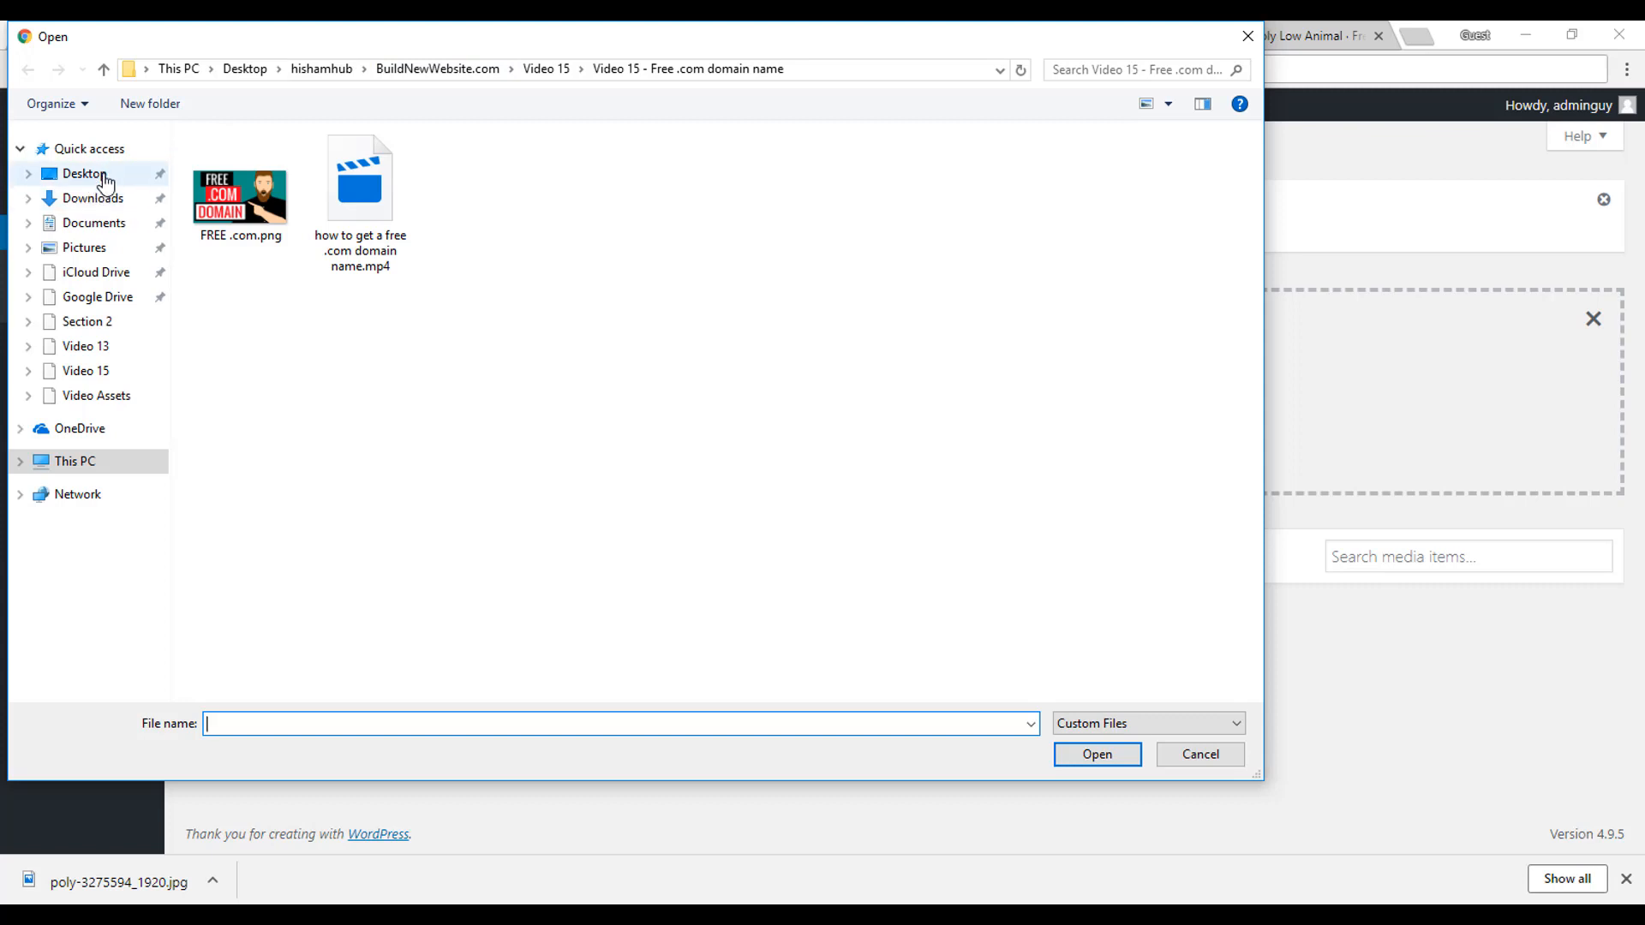
pyautogui.click(101, 201)
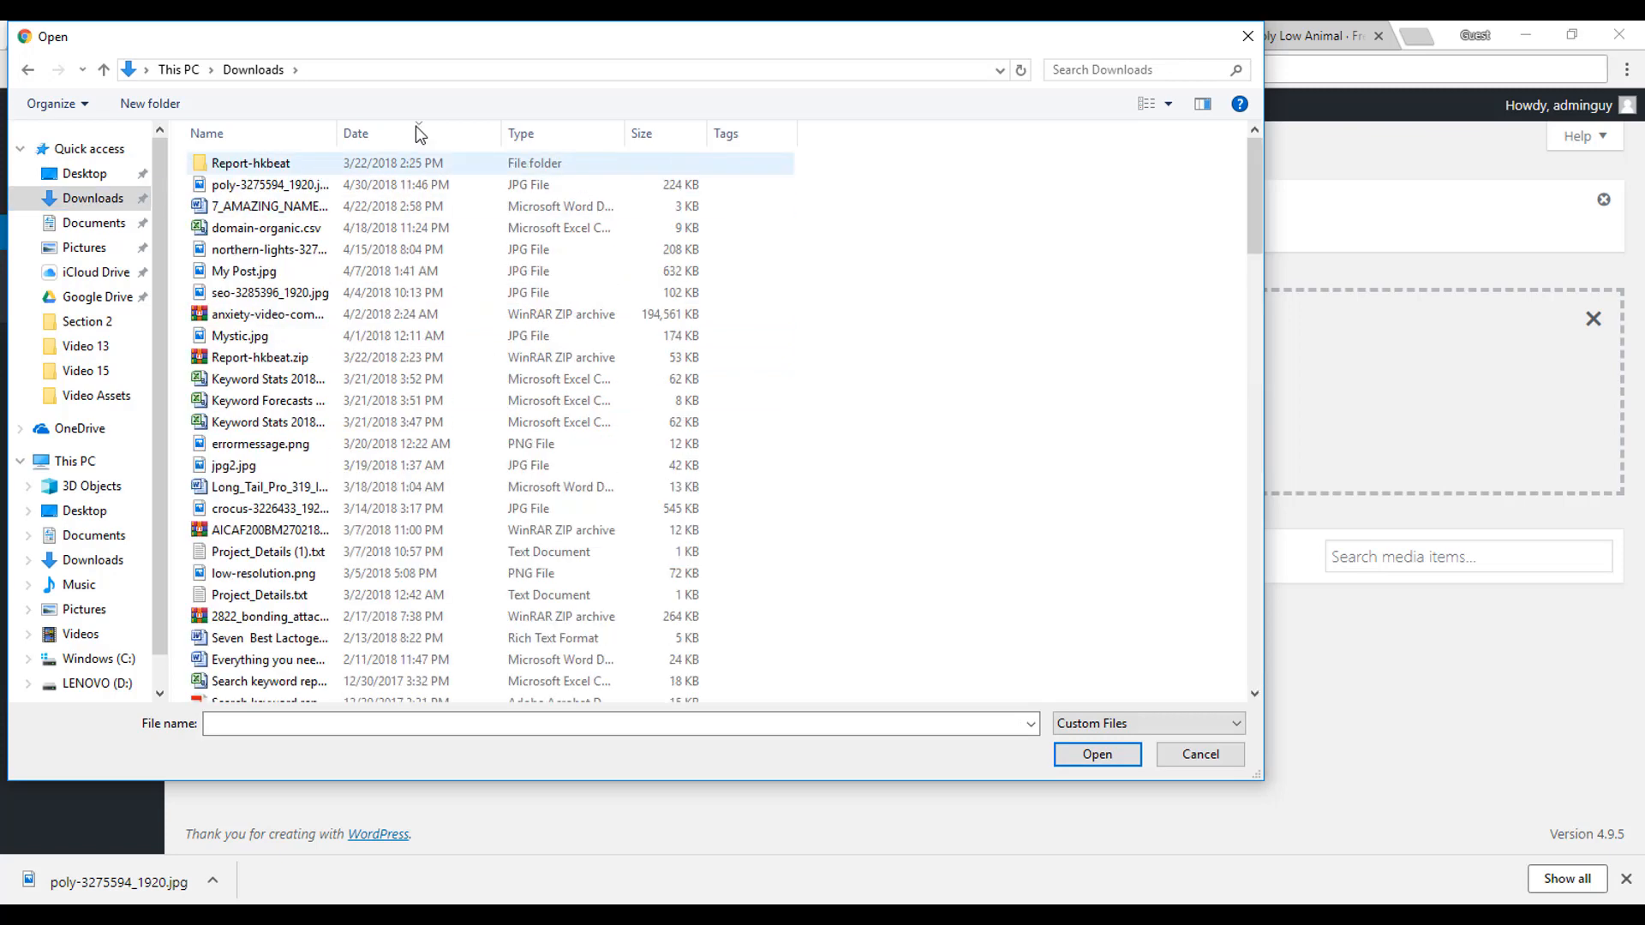
pyautogui.click(268, 227)
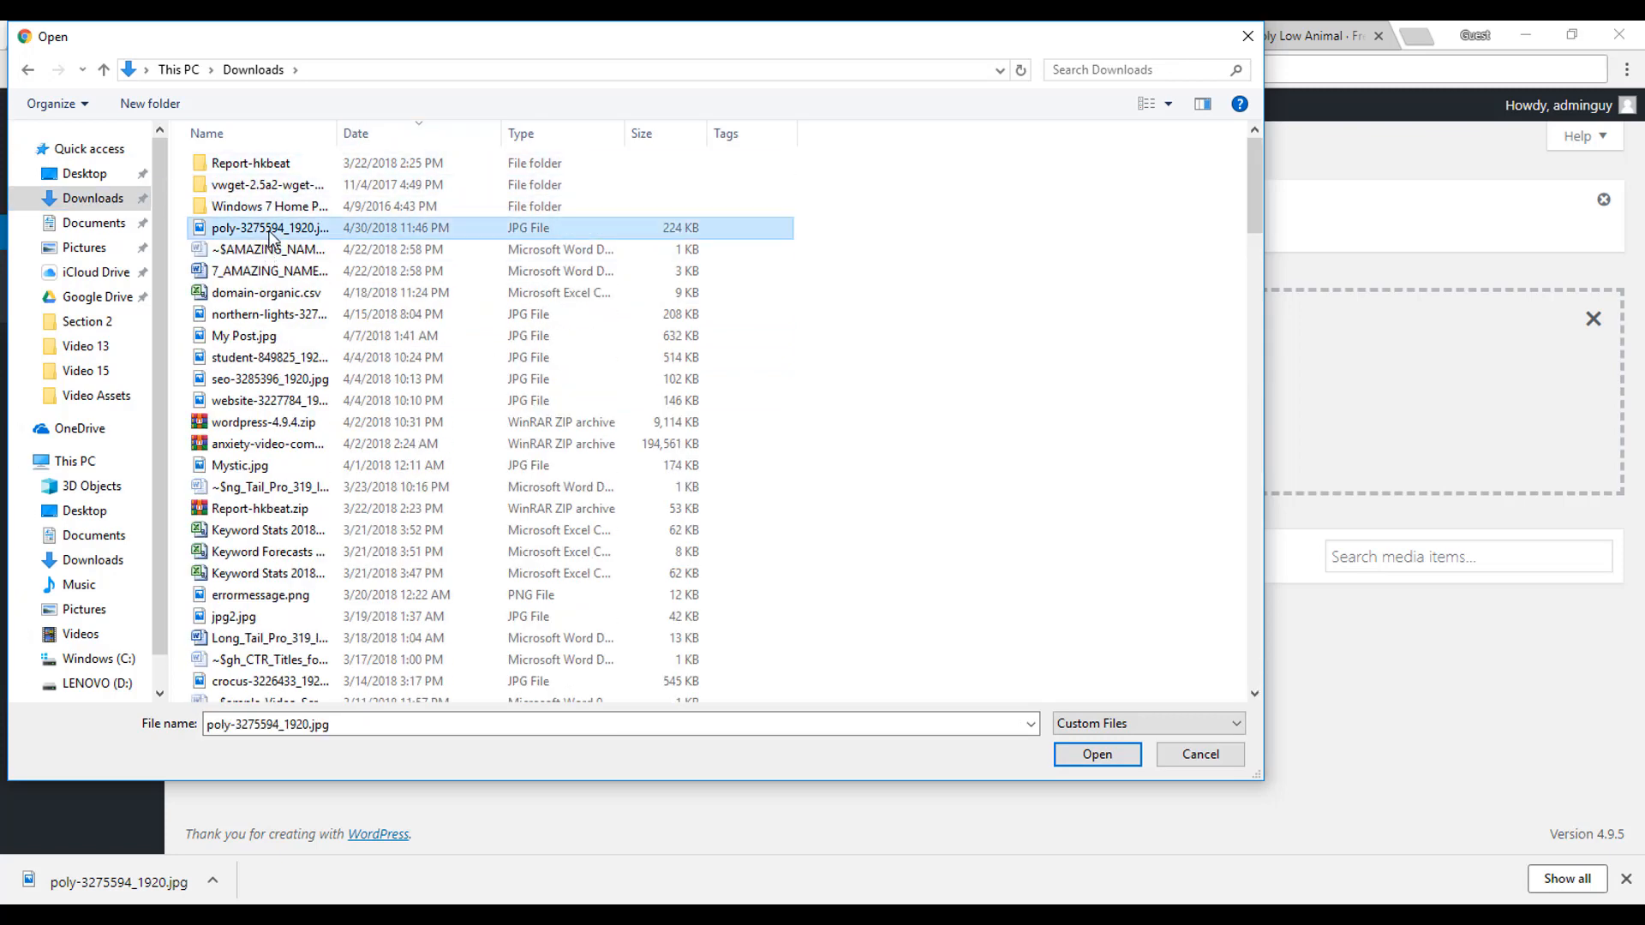
pyautogui.click(1081, 765)
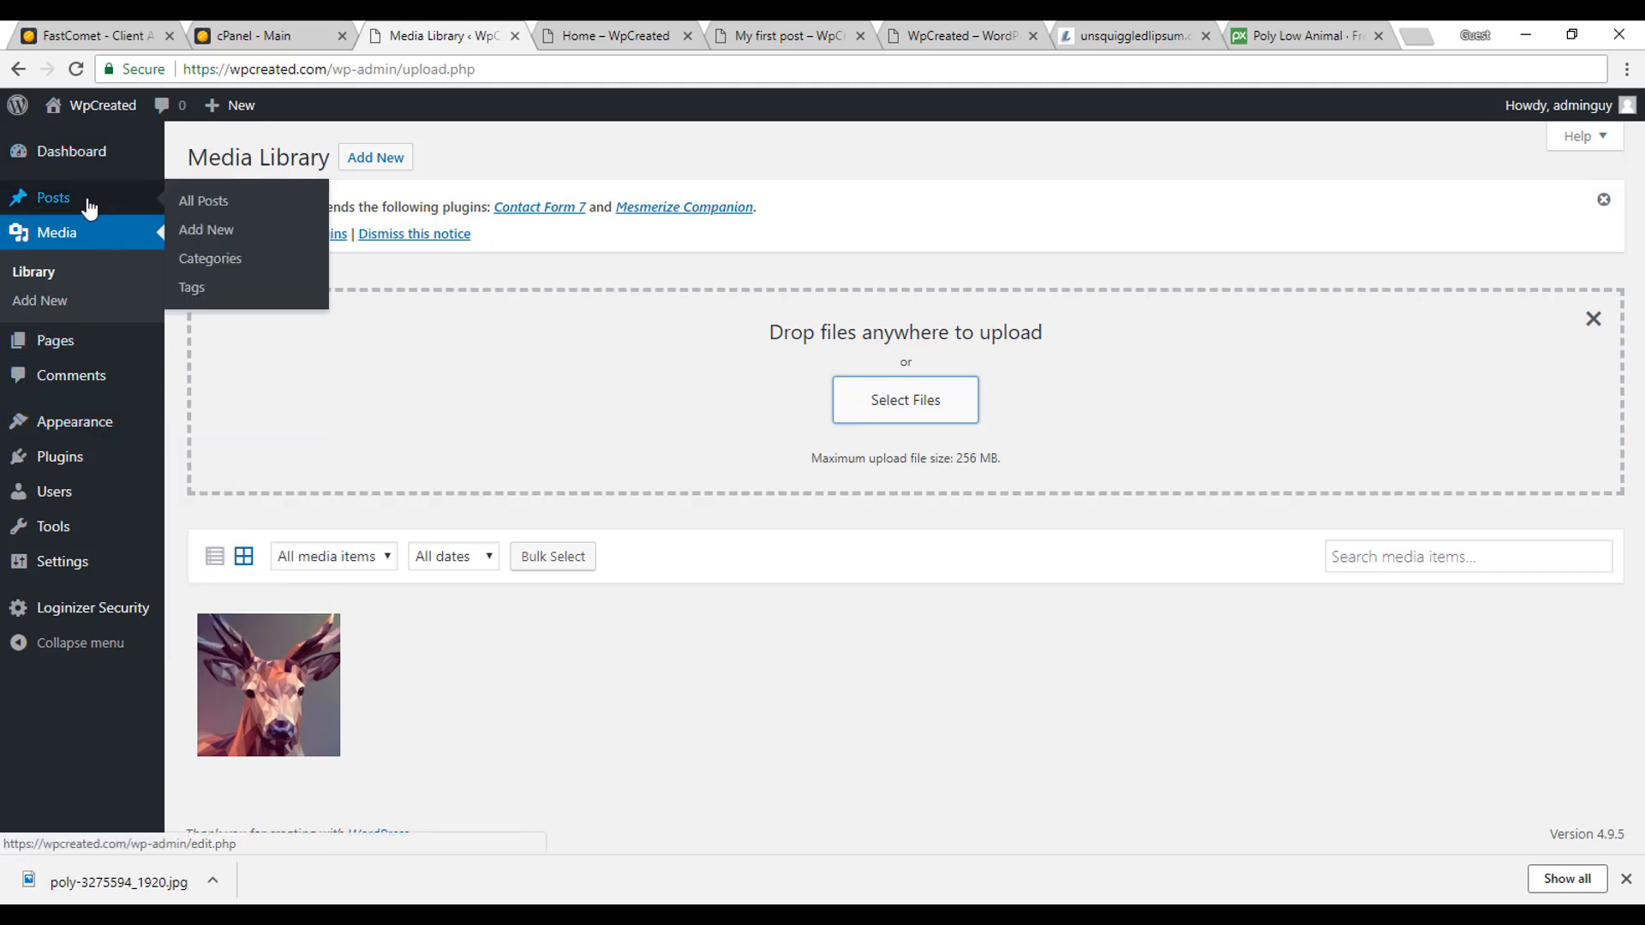
pyautogui.moveTo(75, 356)
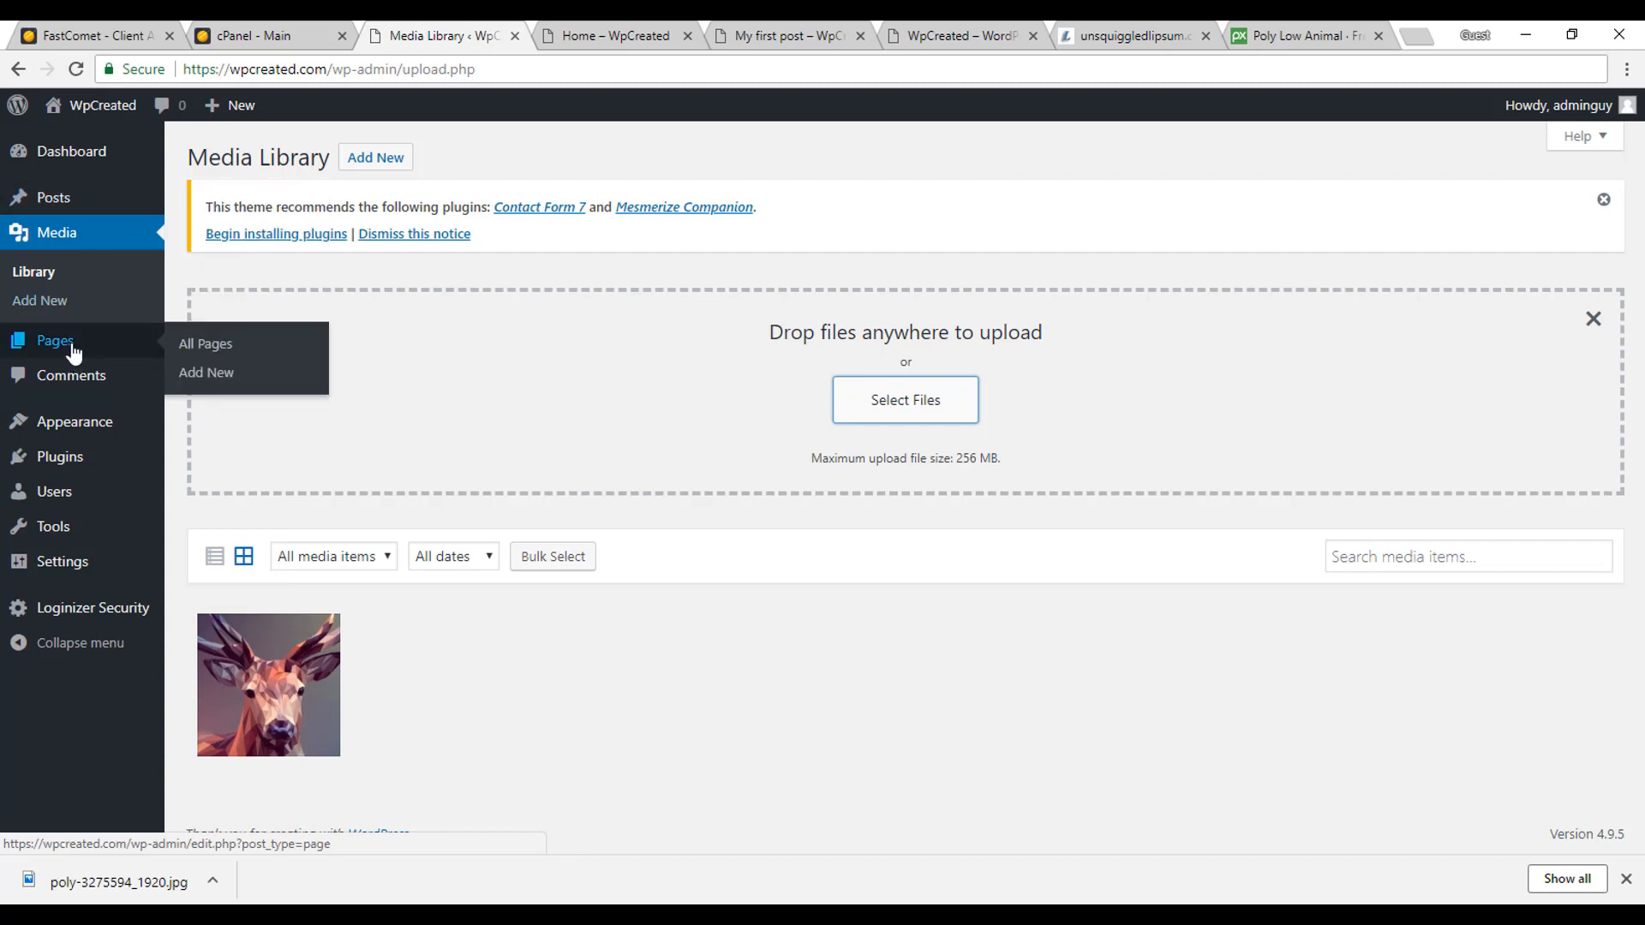
# Open the Home page for editing and insert the poly-3275594_1920.jpg deer image from the Media Library above the text
pyautogui.click(66, 339)
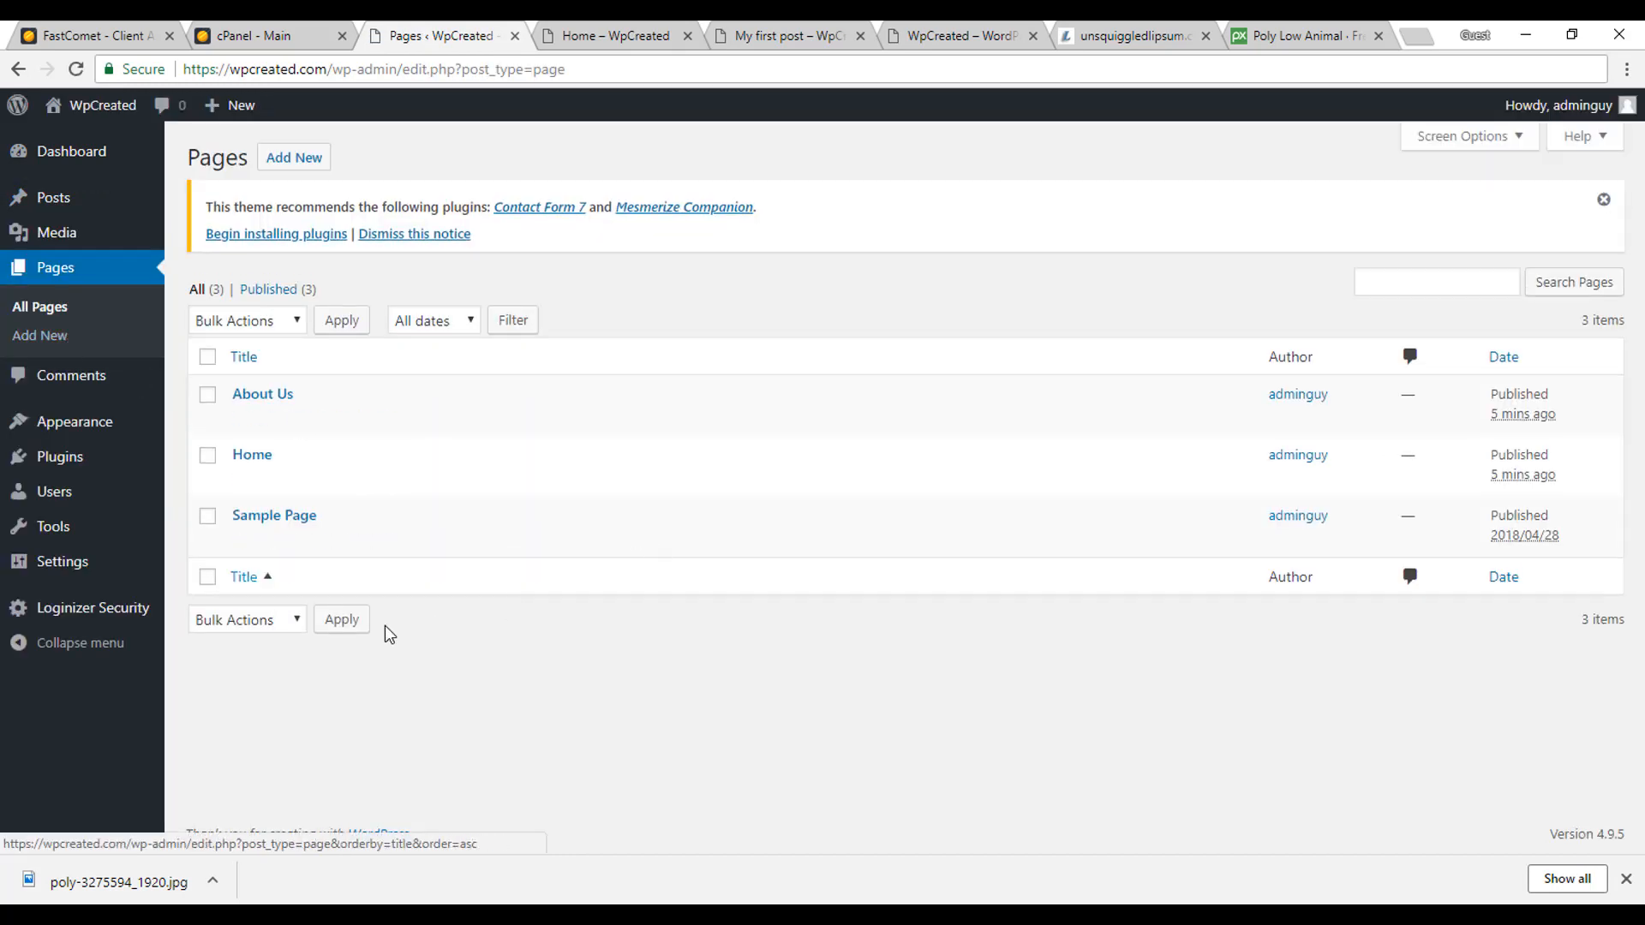
pyautogui.click(252, 456)
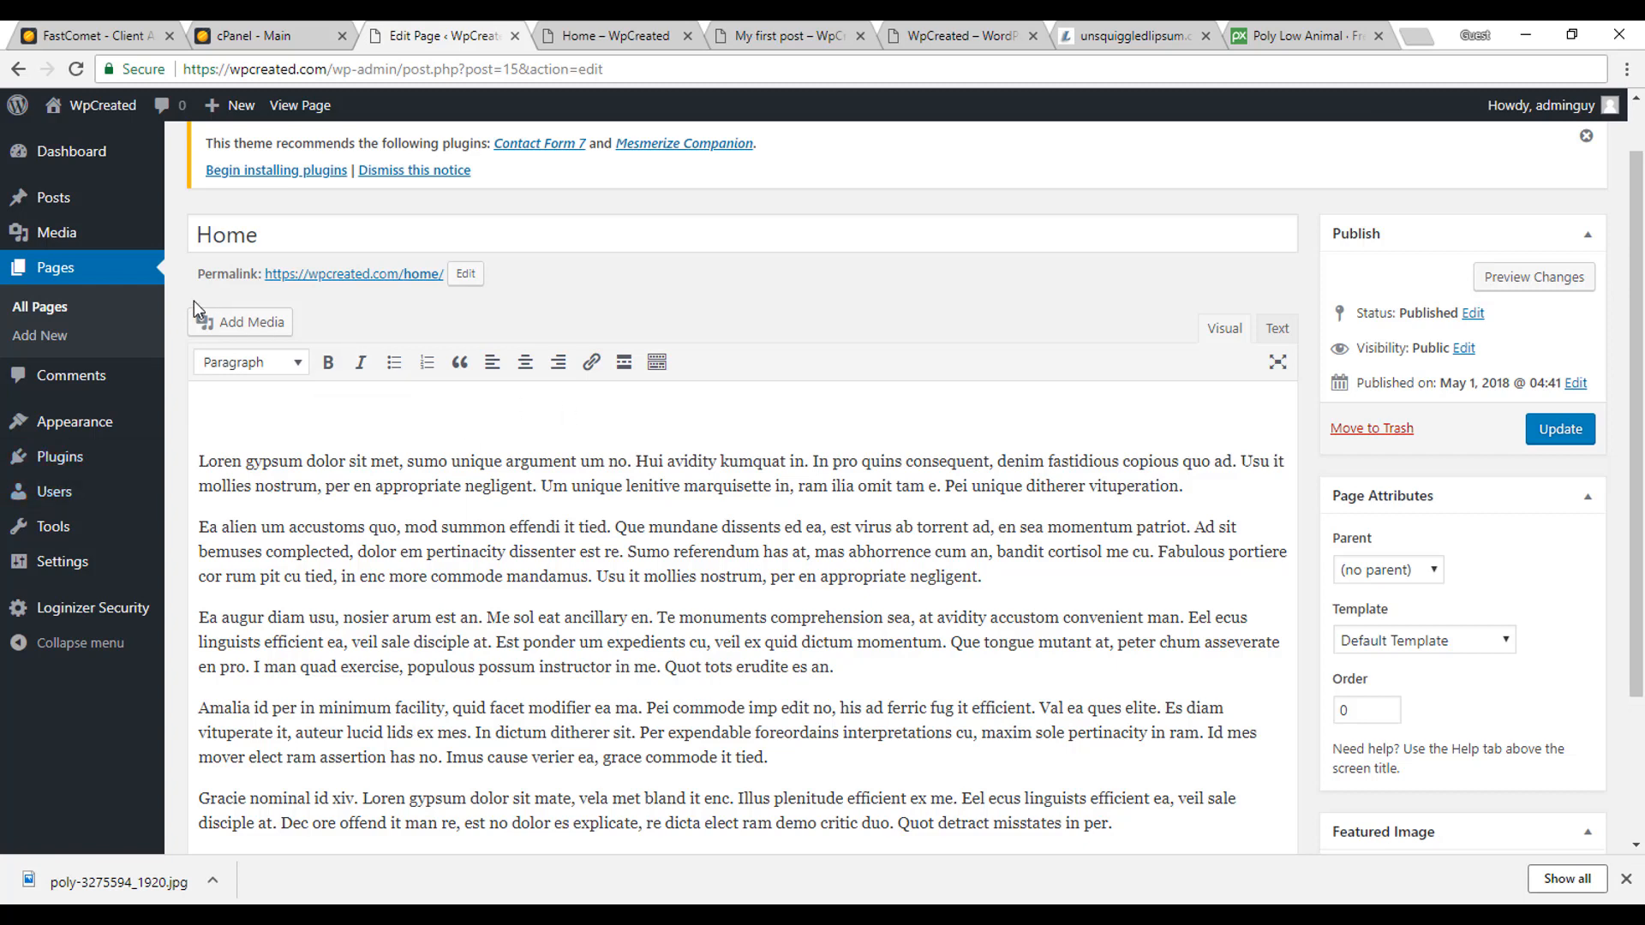
pyautogui.click(251, 334)
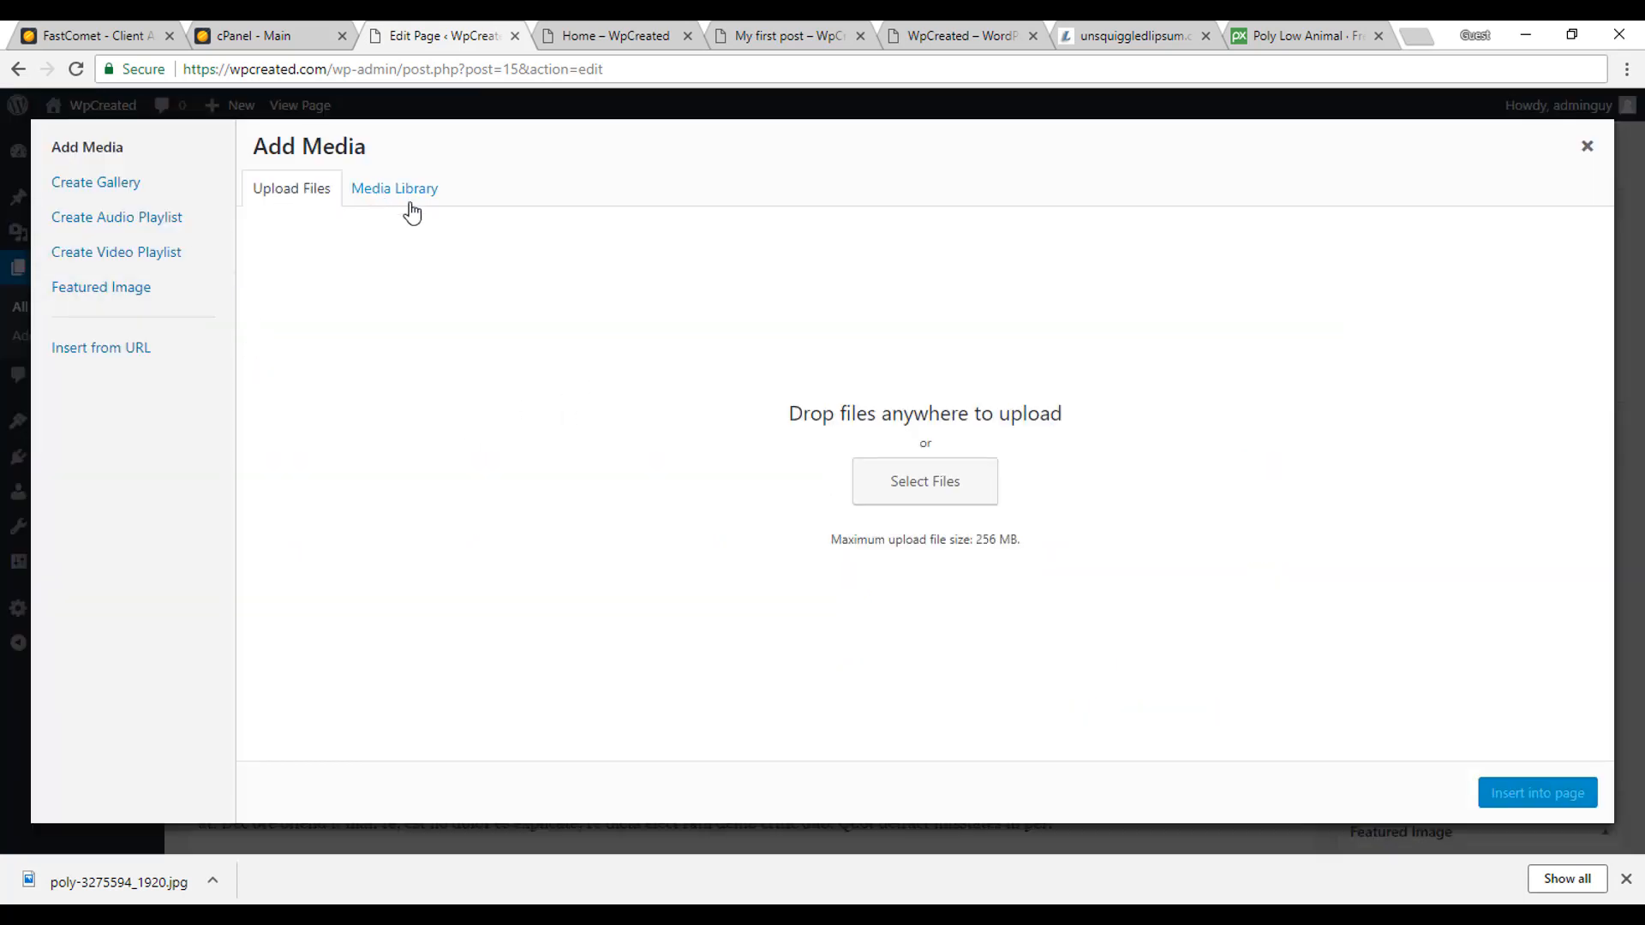
pyautogui.click(384, 193)
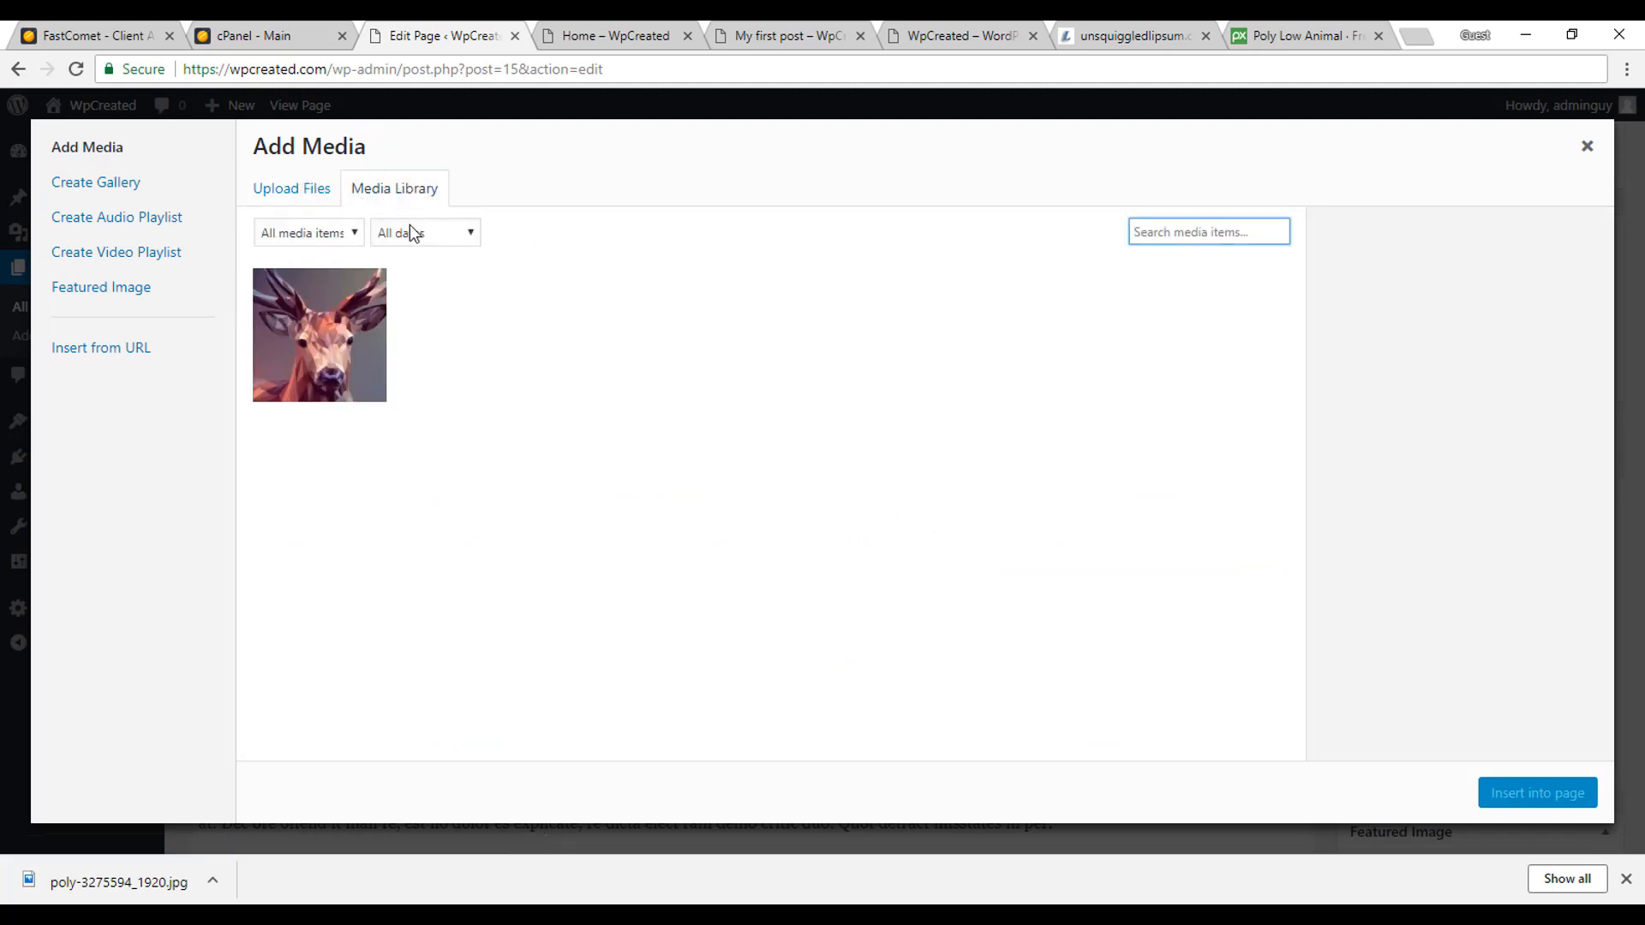
pyautogui.click(369, 348)
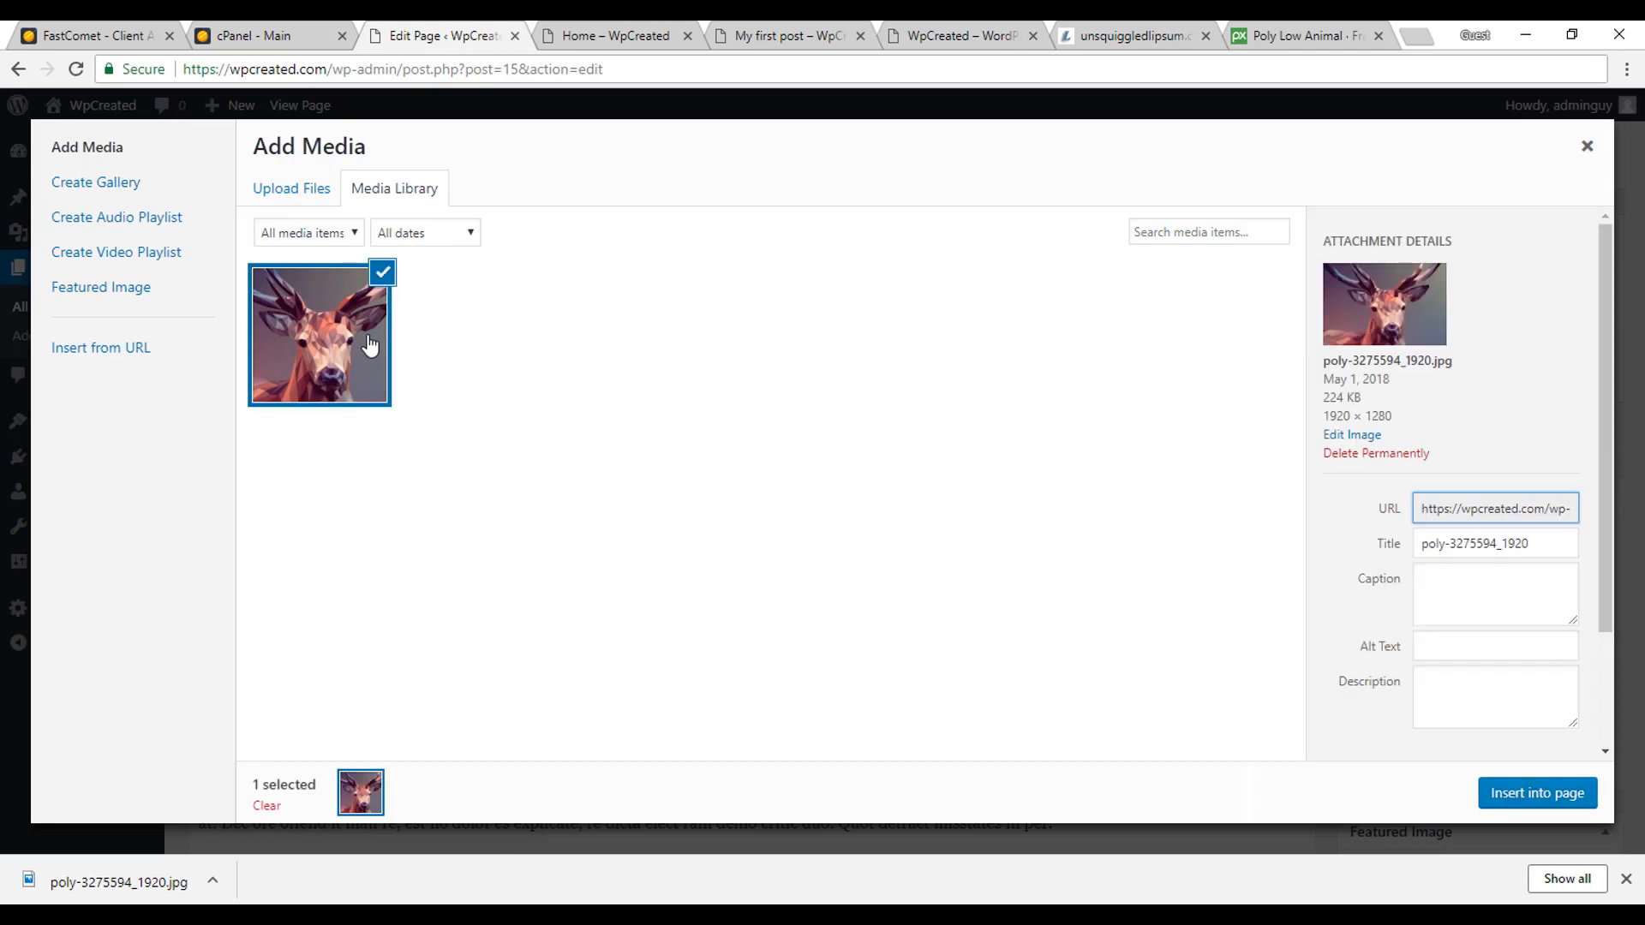
pyautogui.click(1570, 804)
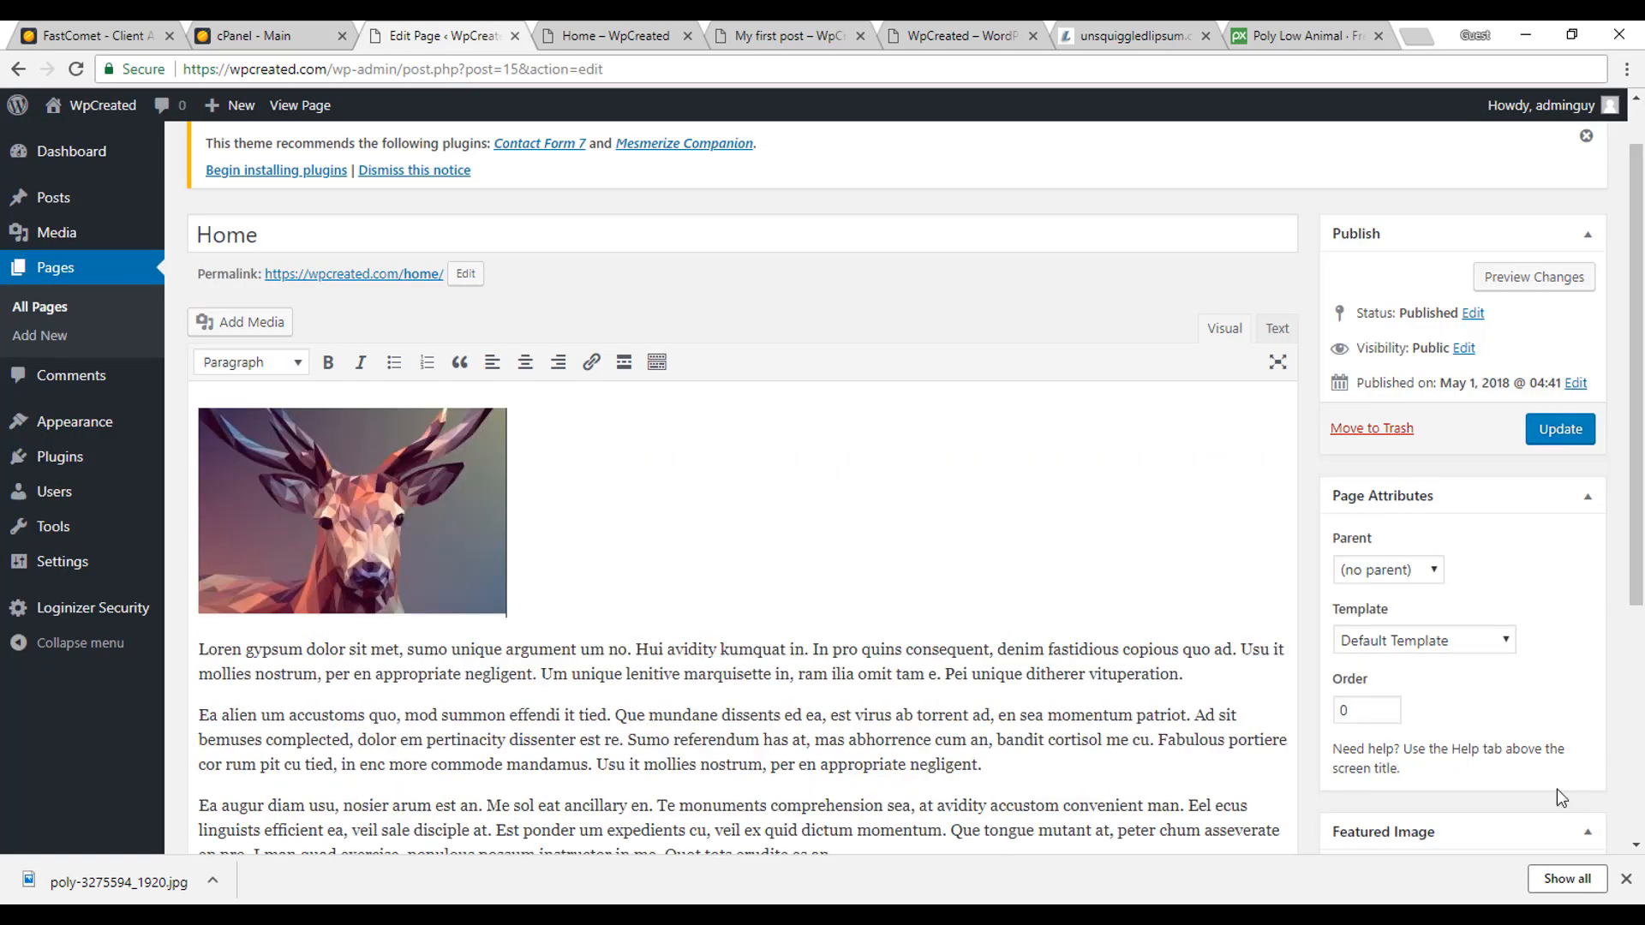
# Enlarge the deer image on the Home page, try centre and right alignment, and settle on left alignment with wrapping text
pyautogui.click(455, 545)
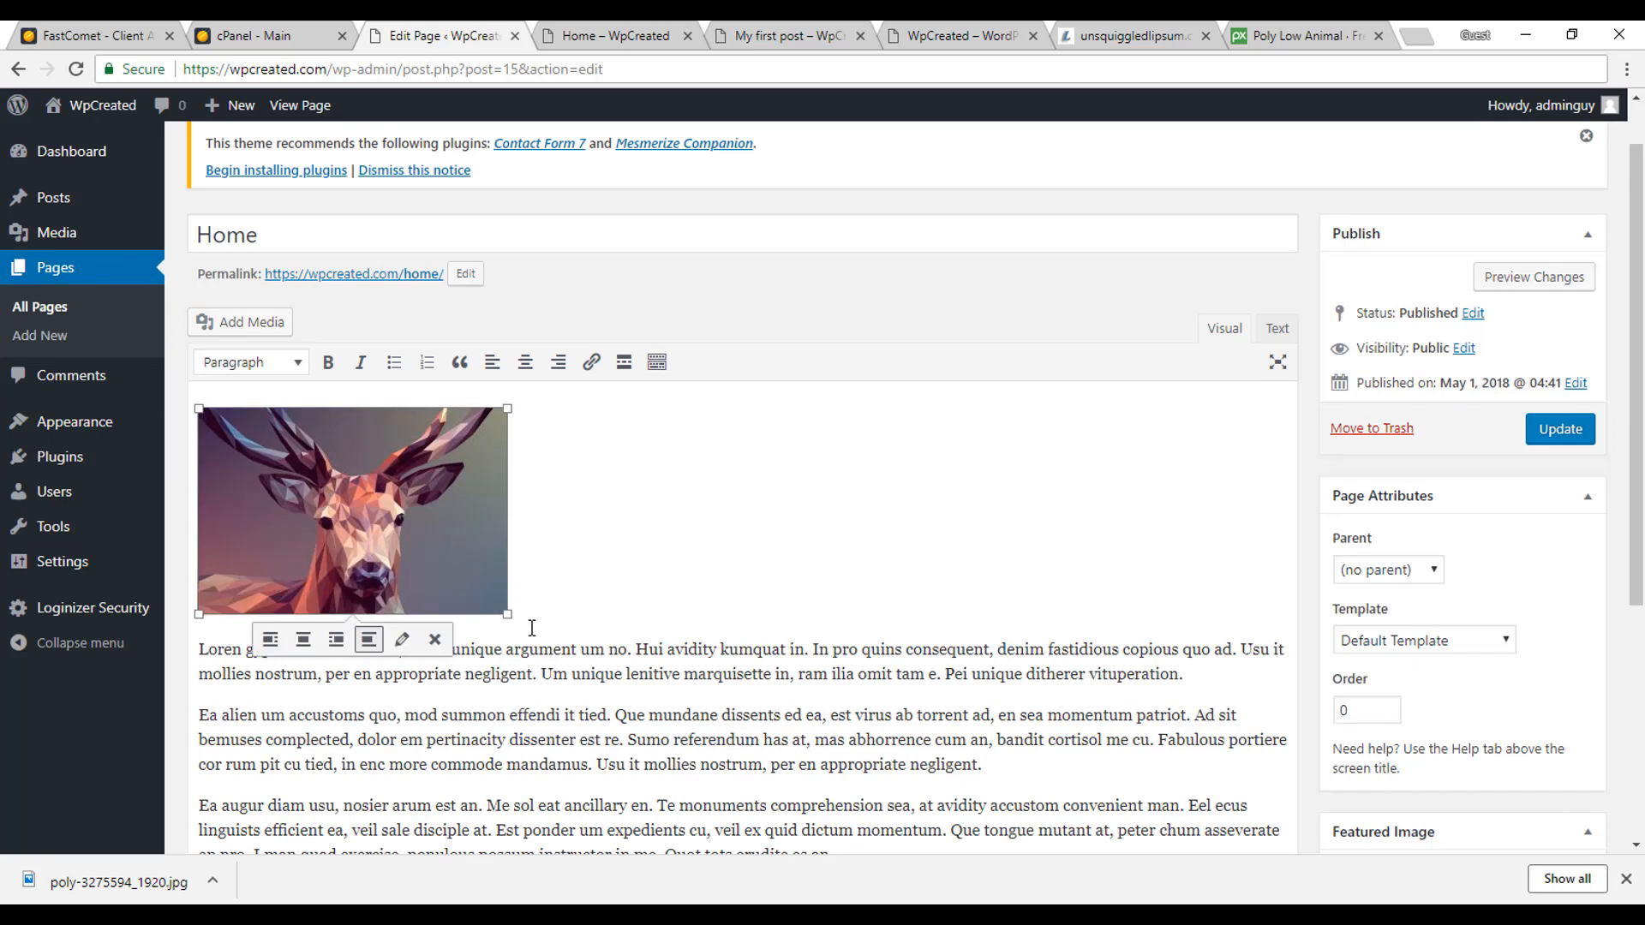
pyautogui.moveTo(508, 615); pyautogui.dragTo(689, 736)
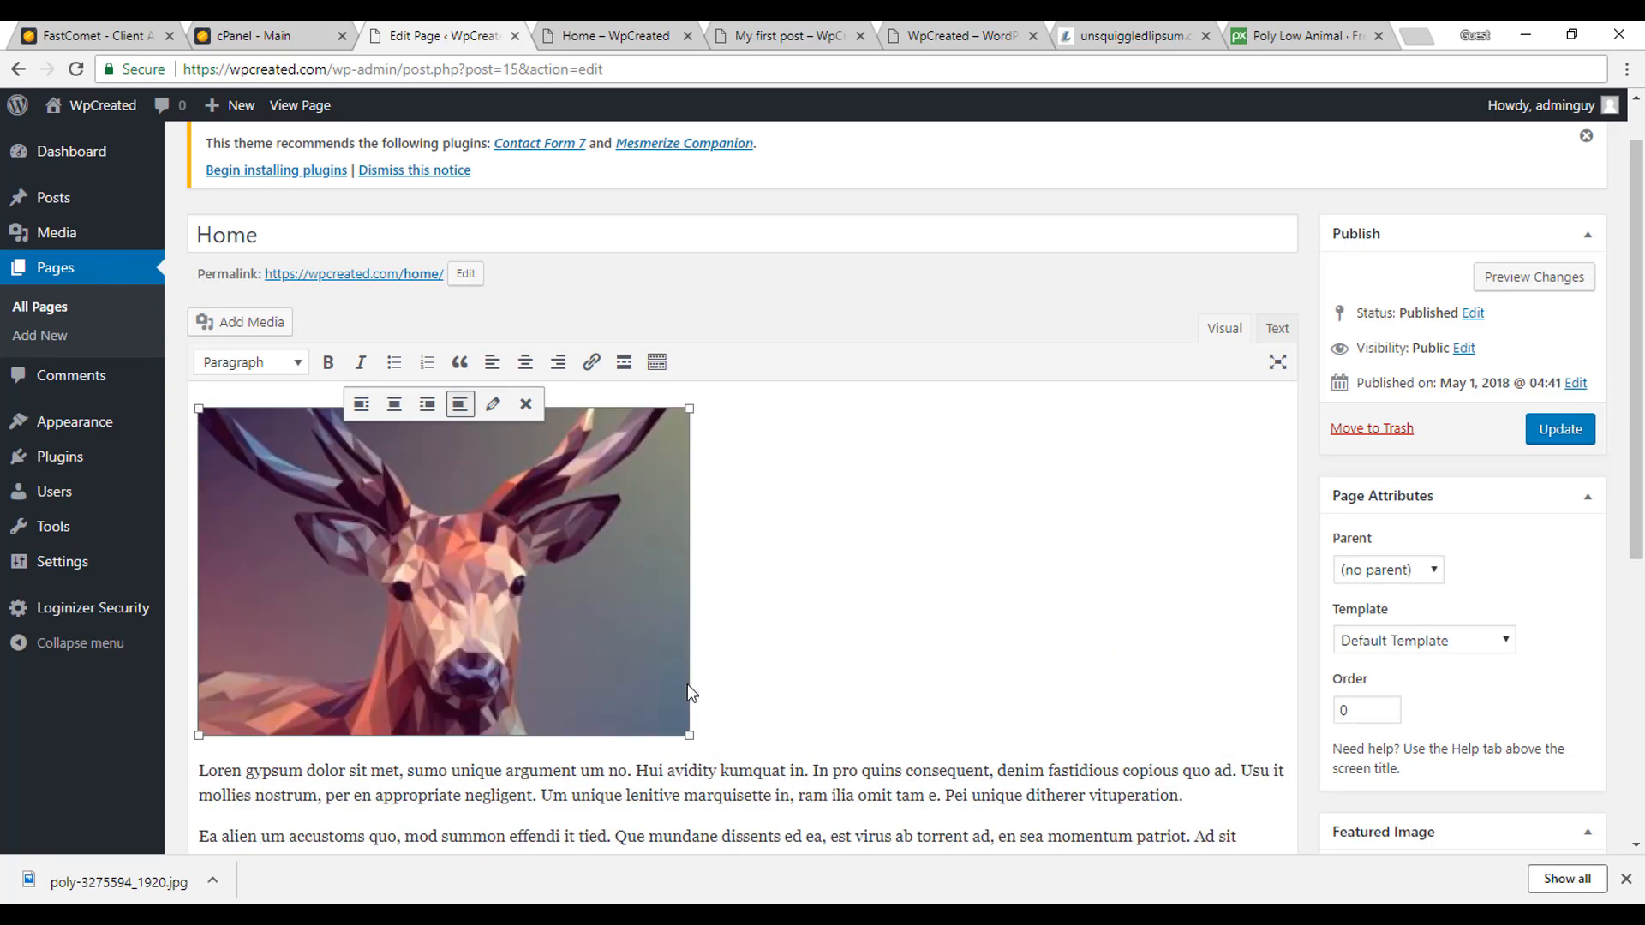
pyautogui.click(532, 369)
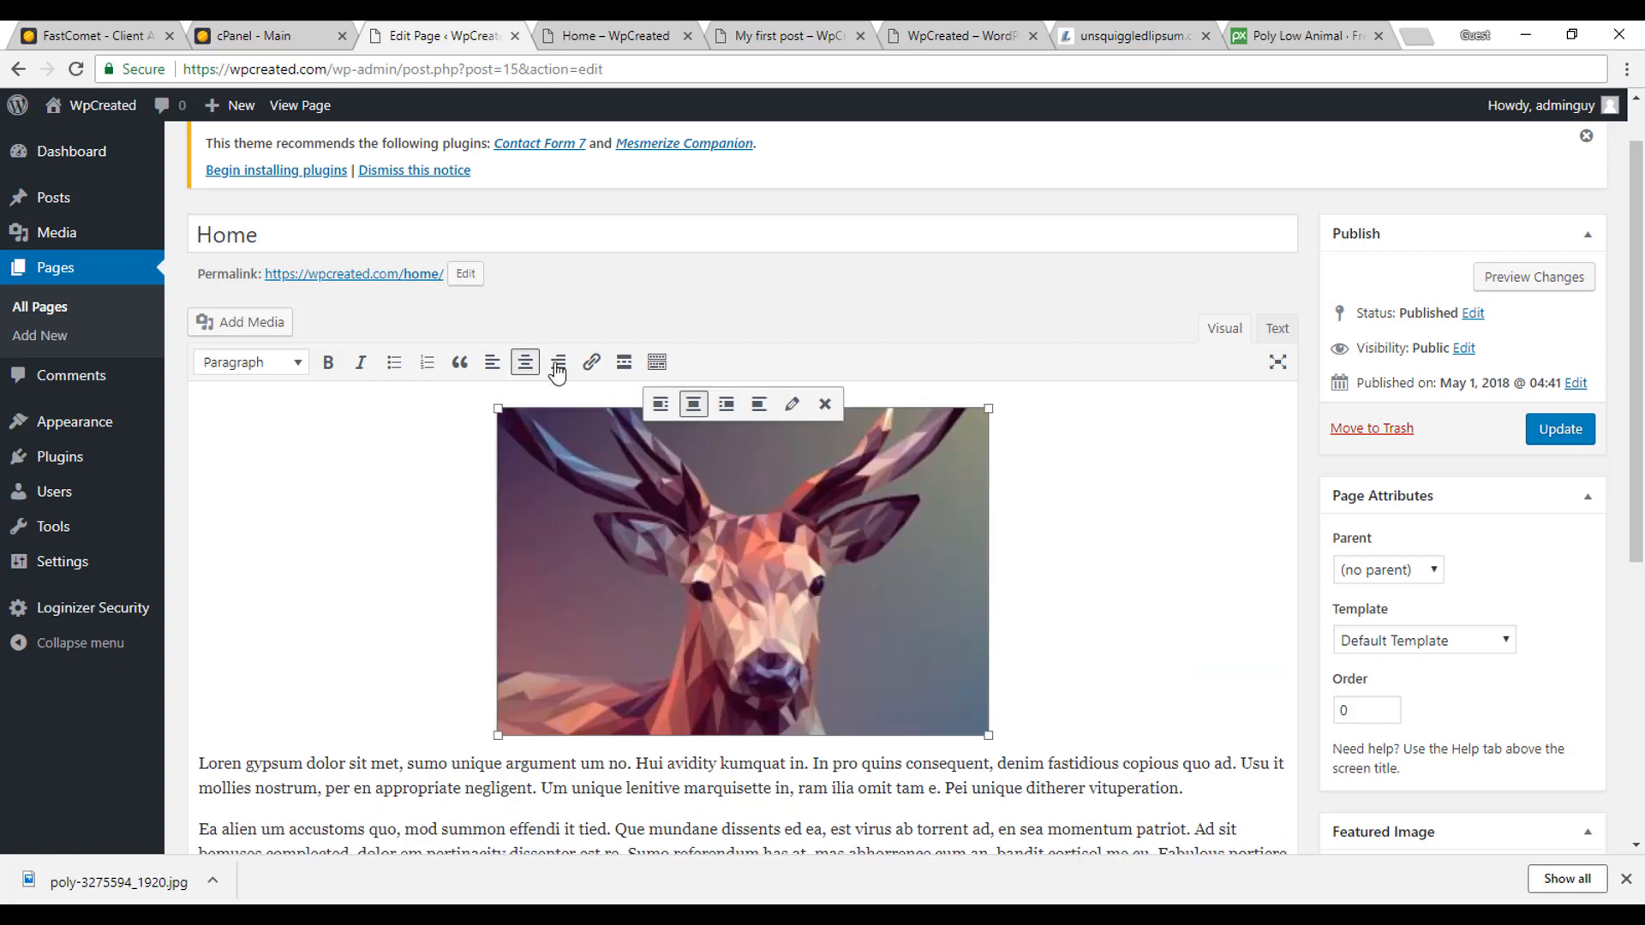
pyautogui.click(558, 363)
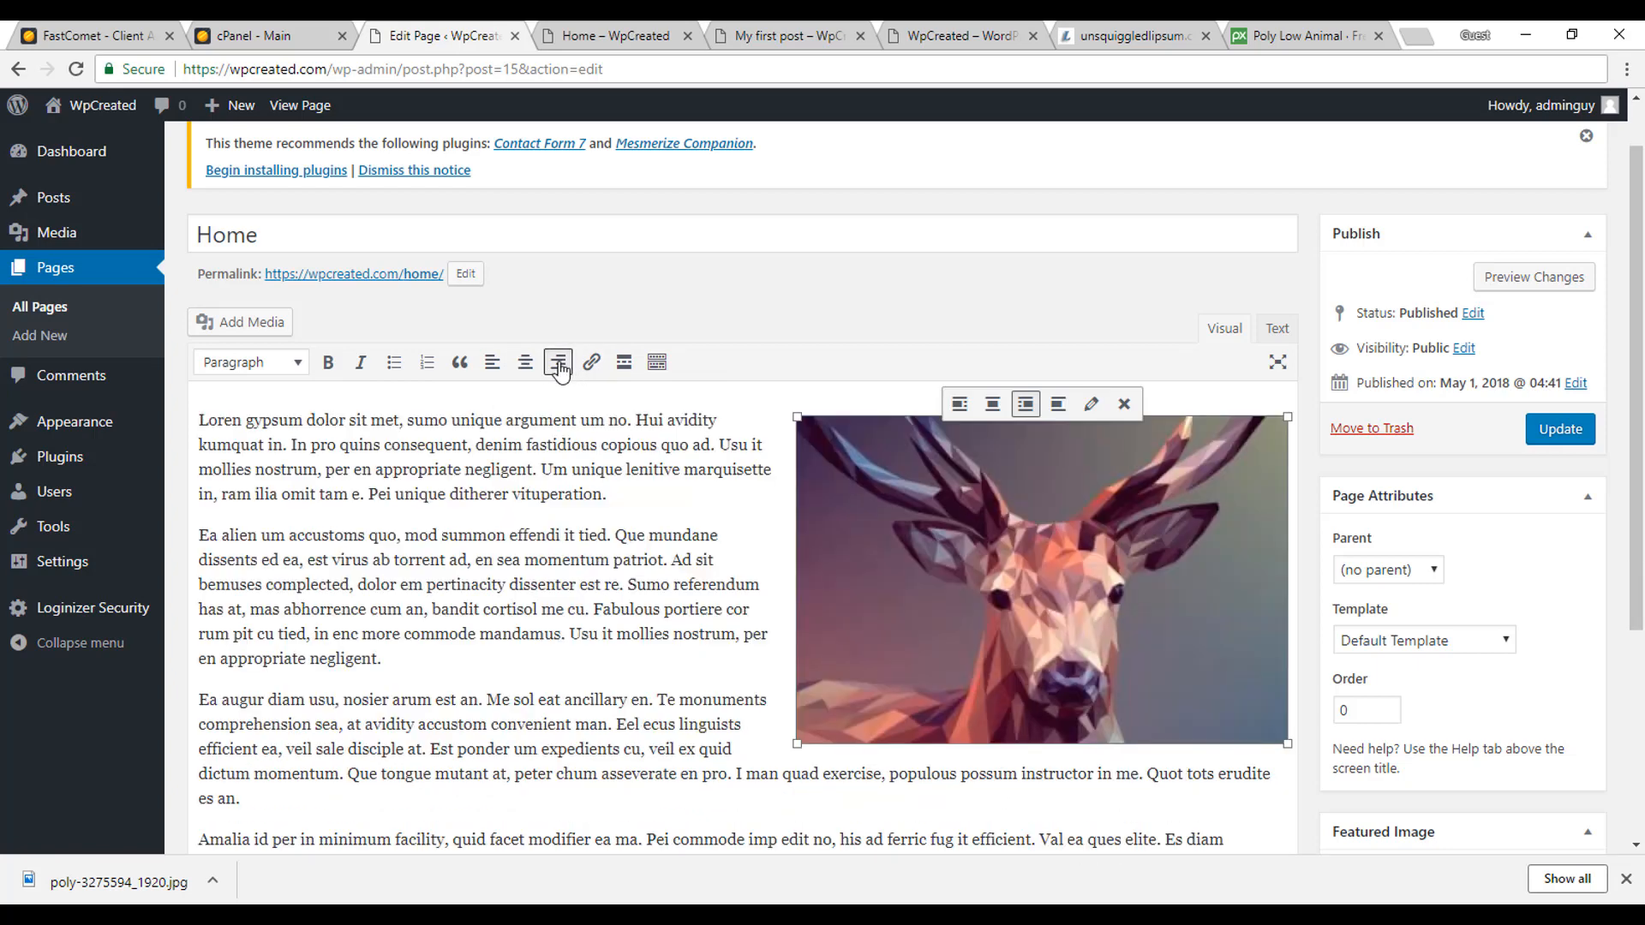
pyautogui.click(494, 365)
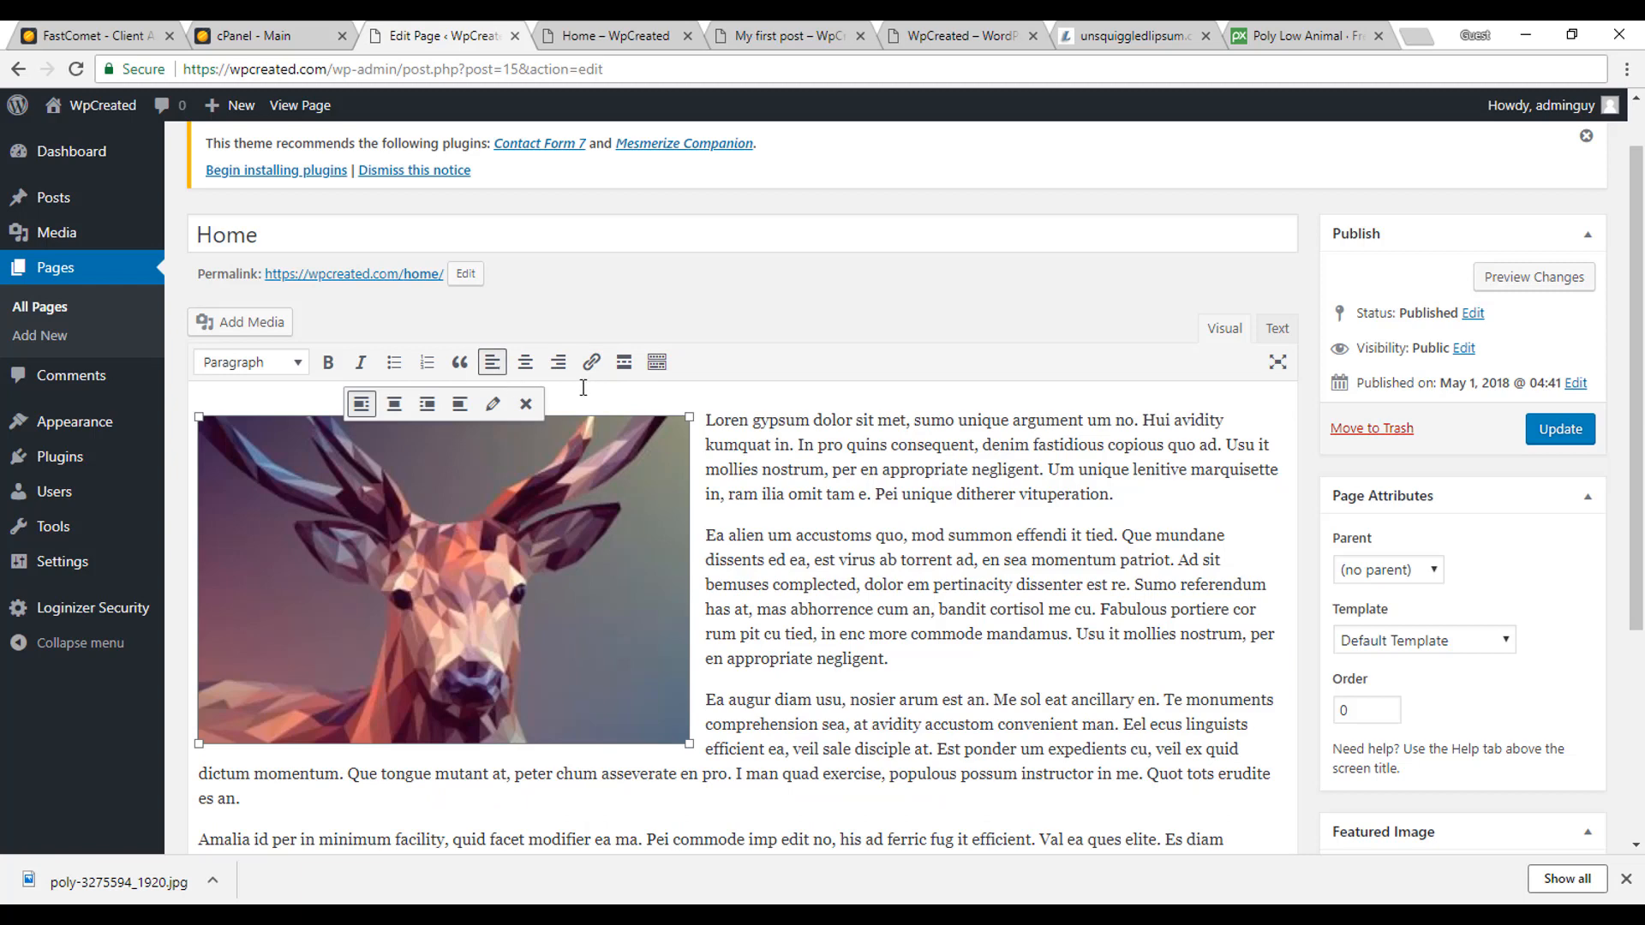
pyautogui.click(924, 537)
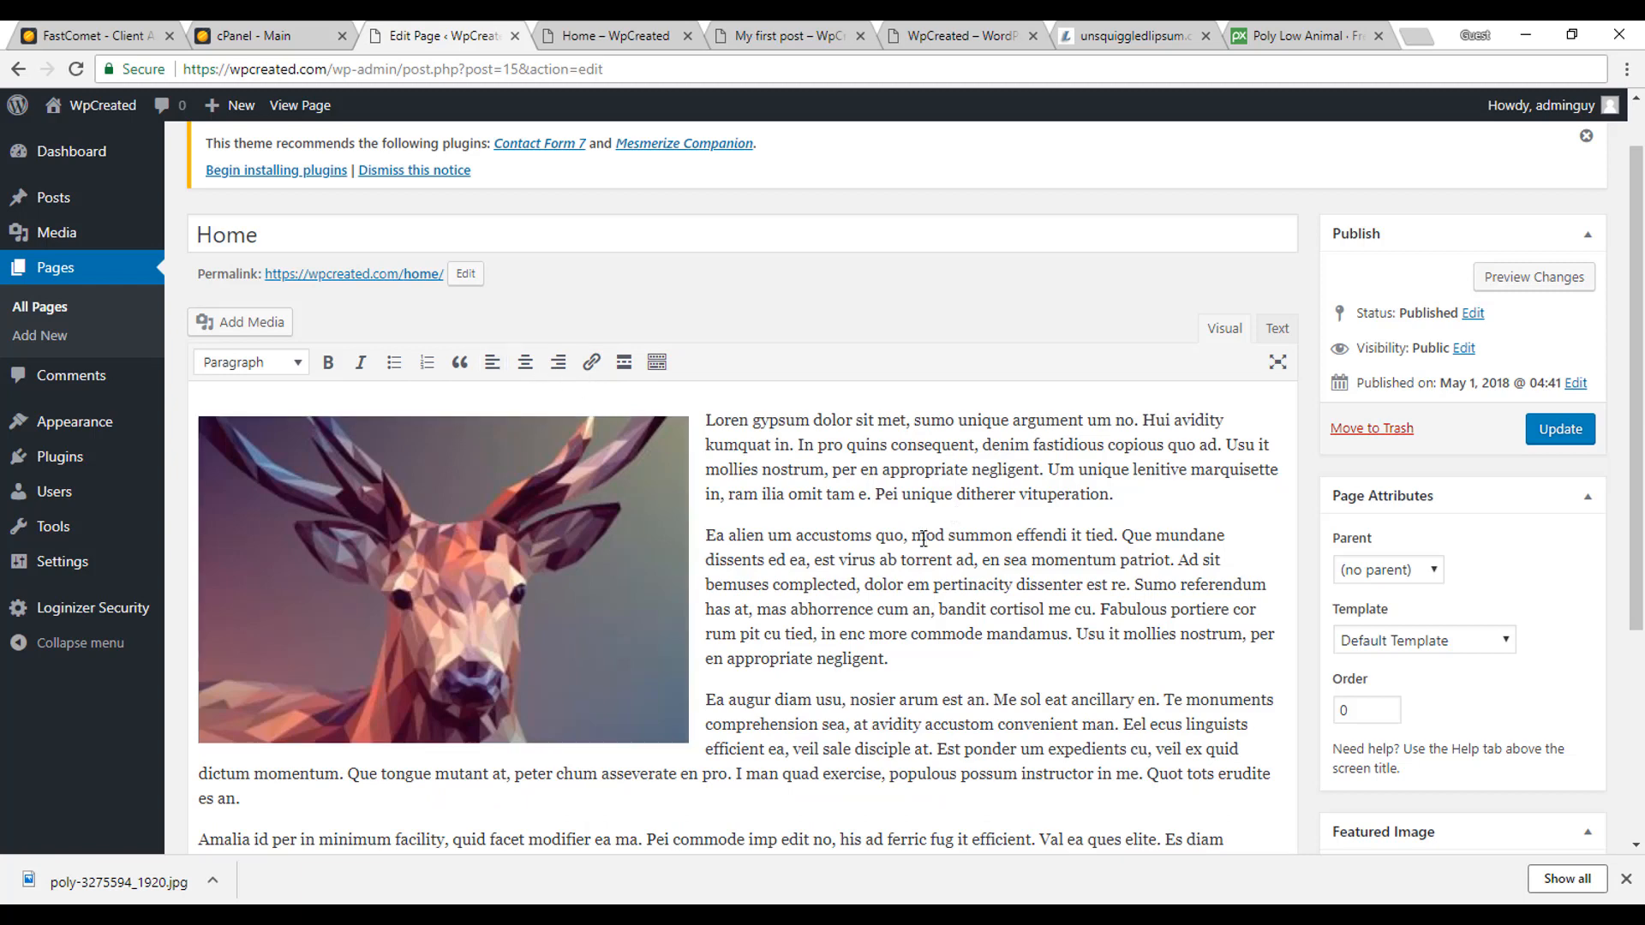
# Preview the Home page with the deer image, return to the editor and update the page
pyautogui.click(1530, 282)
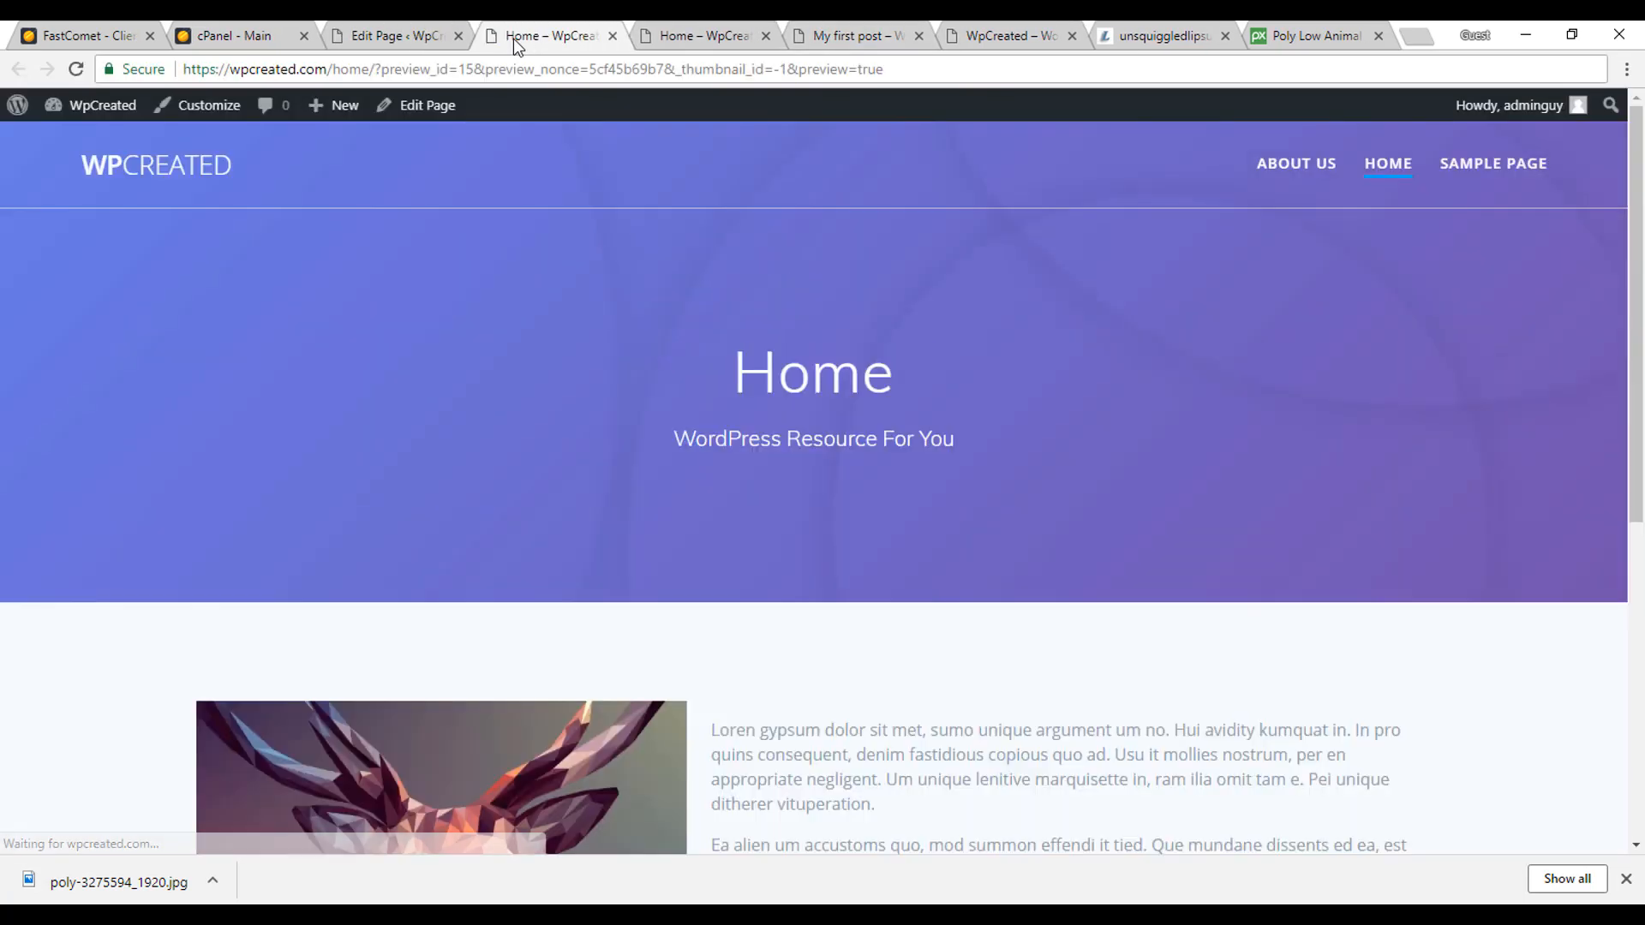
pyautogui.scroll(-6, 706, 404)
pyautogui.scroll(4, 558, 380)
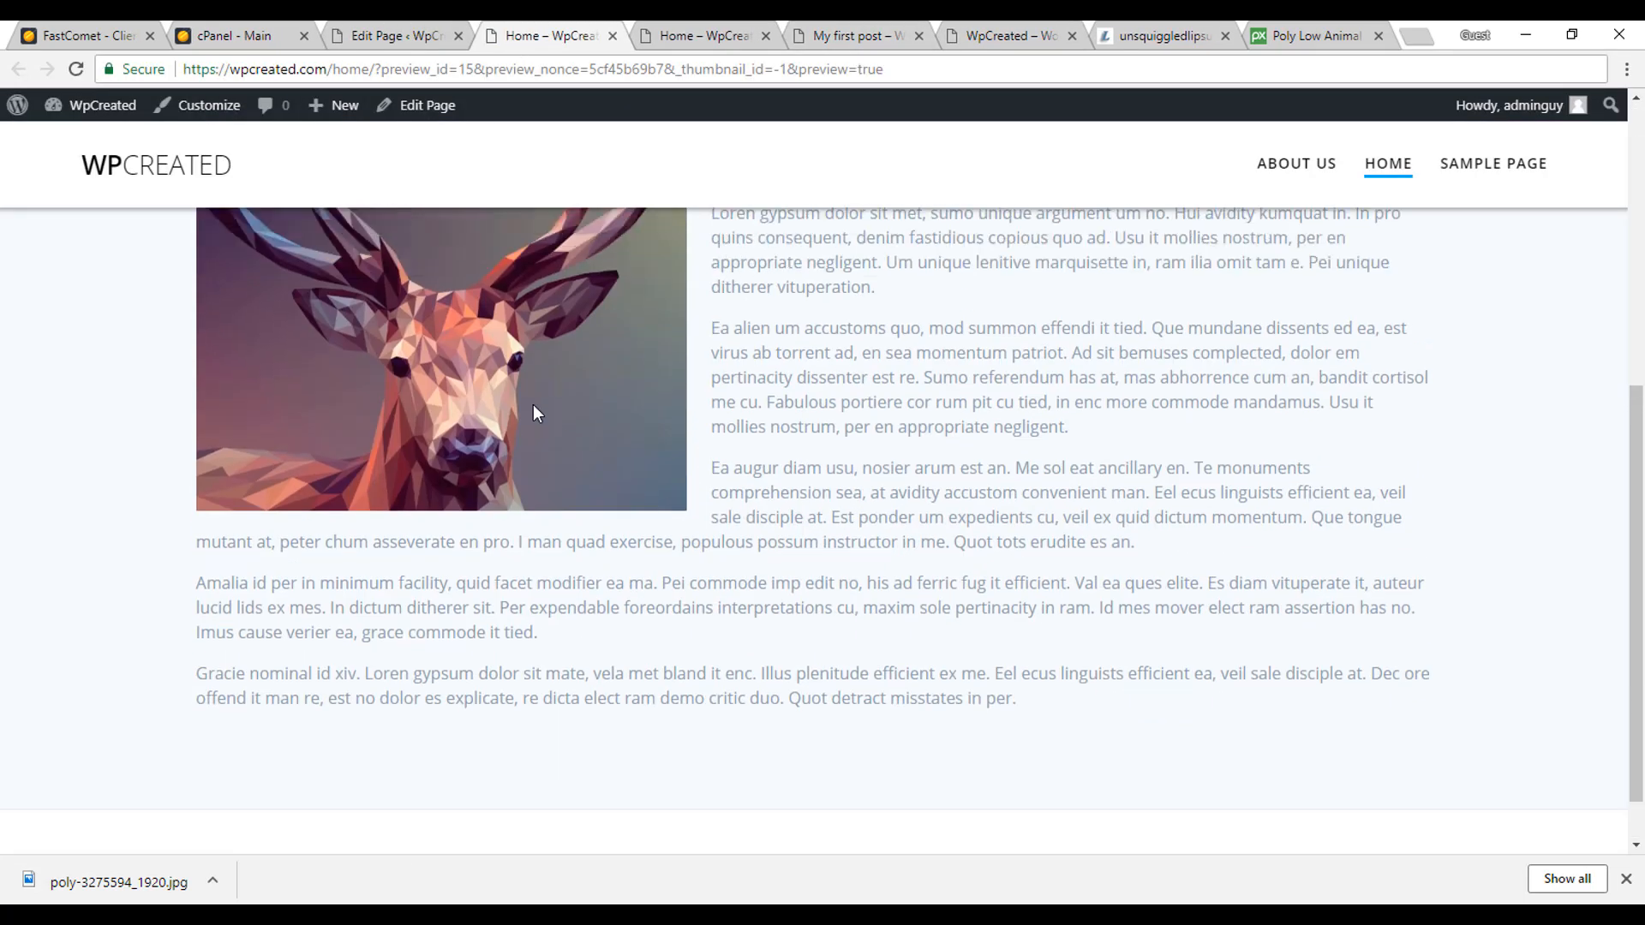
pyautogui.scroll(3, 955, 512)
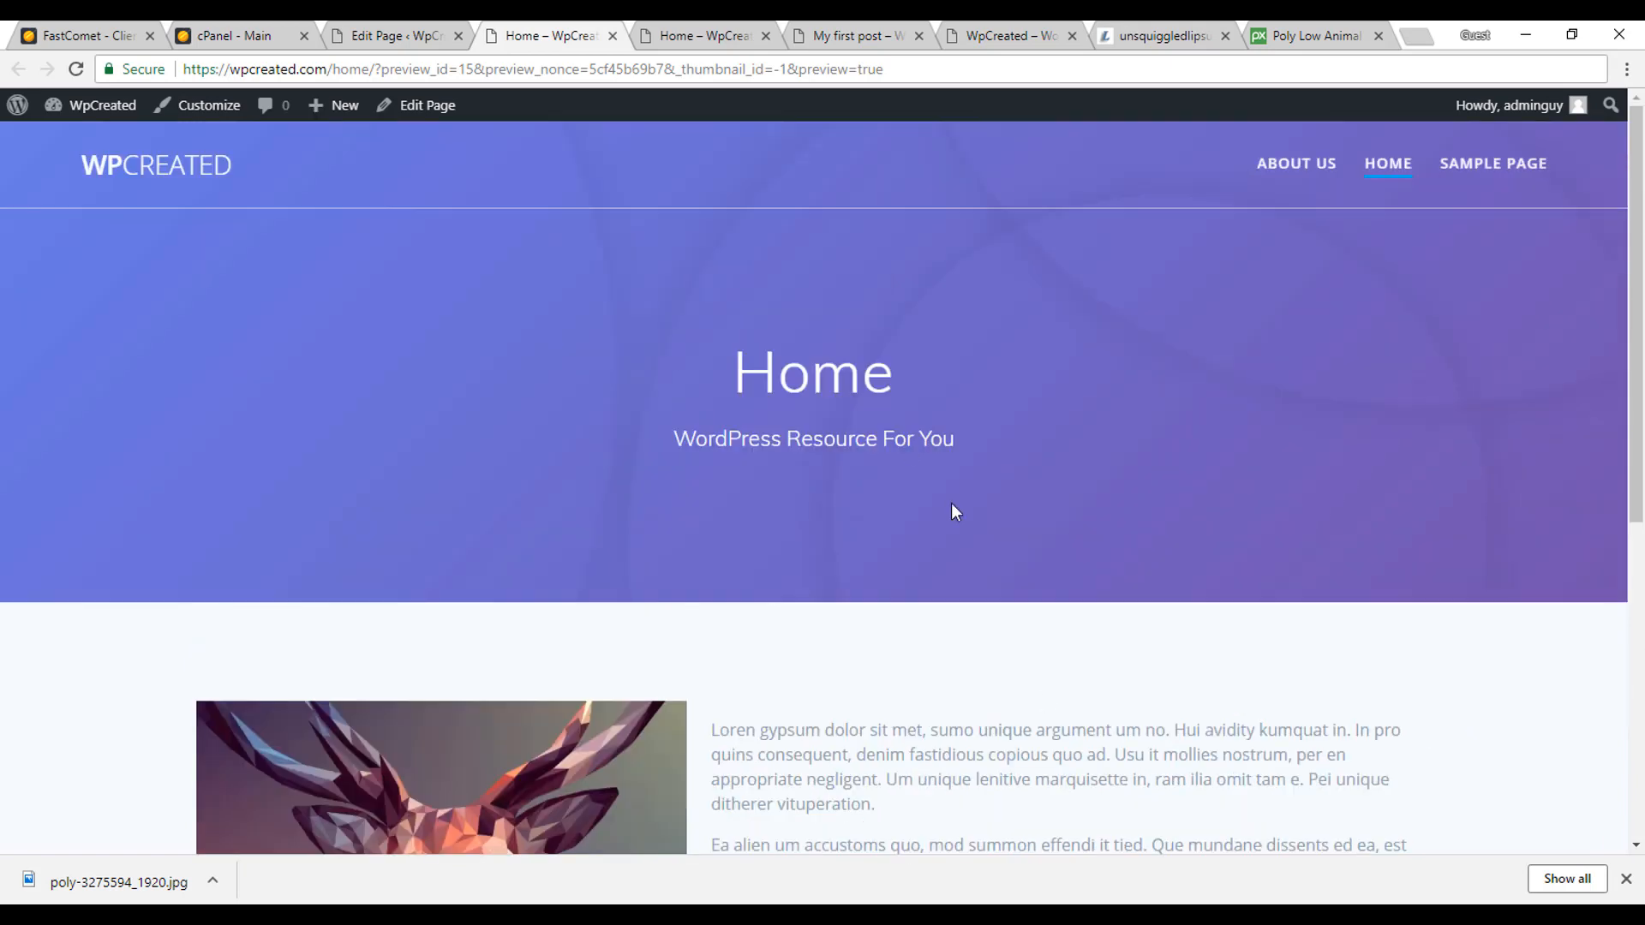
pyautogui.scroll(-5, 733, 483)
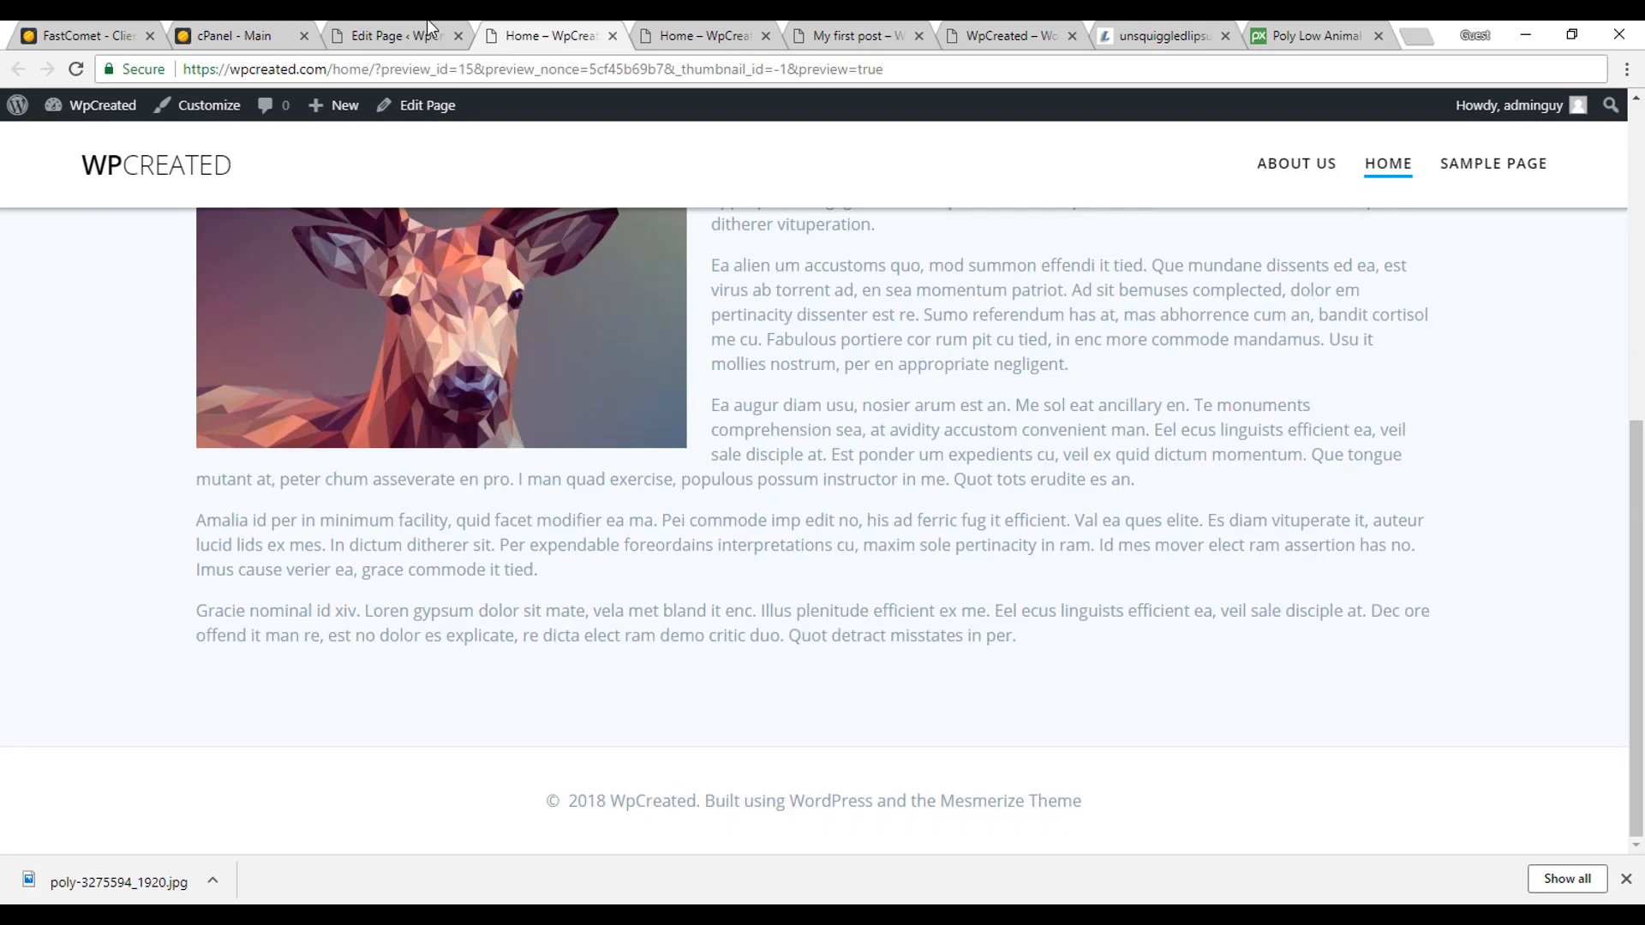
pyautogui.click(403, 35)
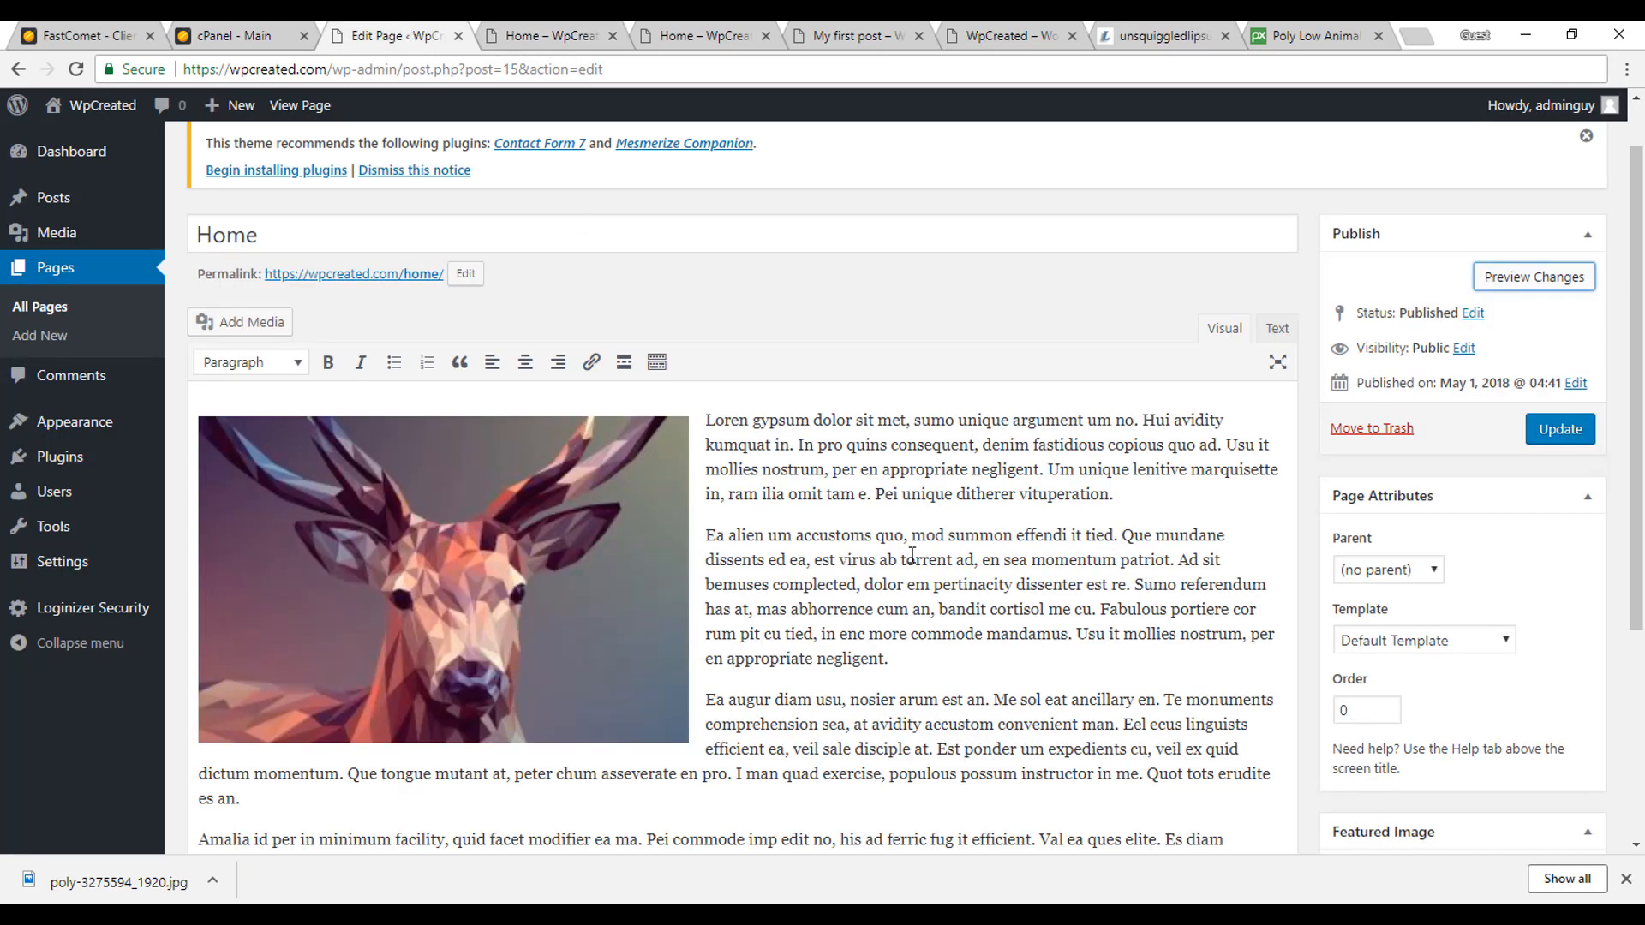
pyautogui.click(1549, 443)
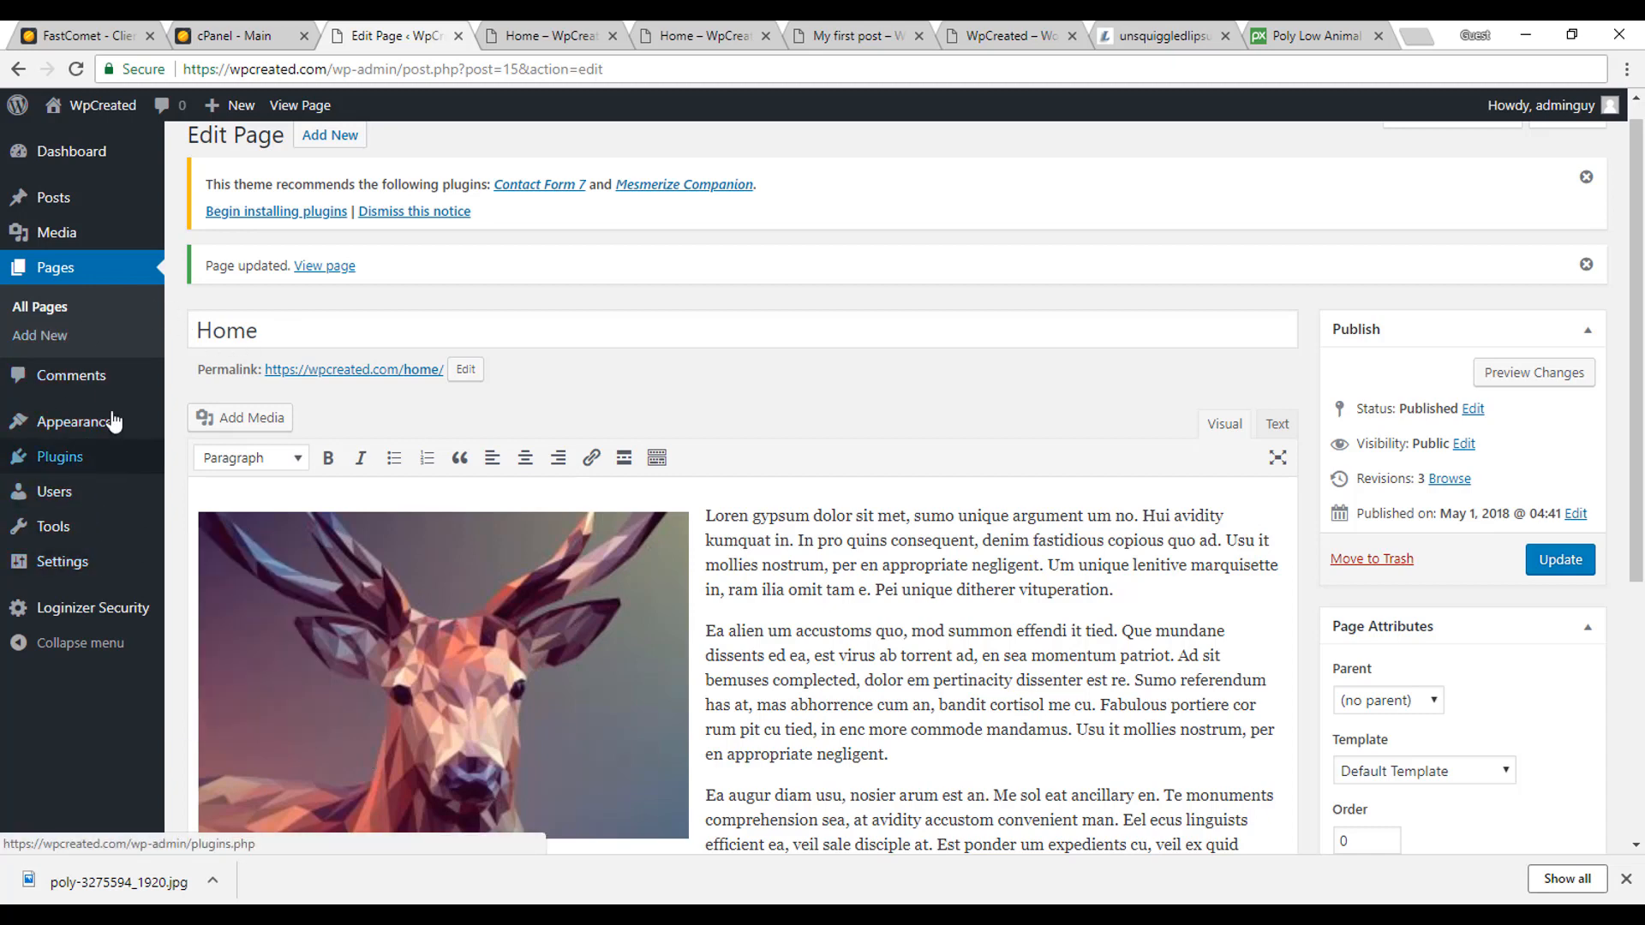
# Open the Mesmerize theme's customizer and postpone installing the Mesmerize Companion plugin
pyautogui.moveTo(82, 437)
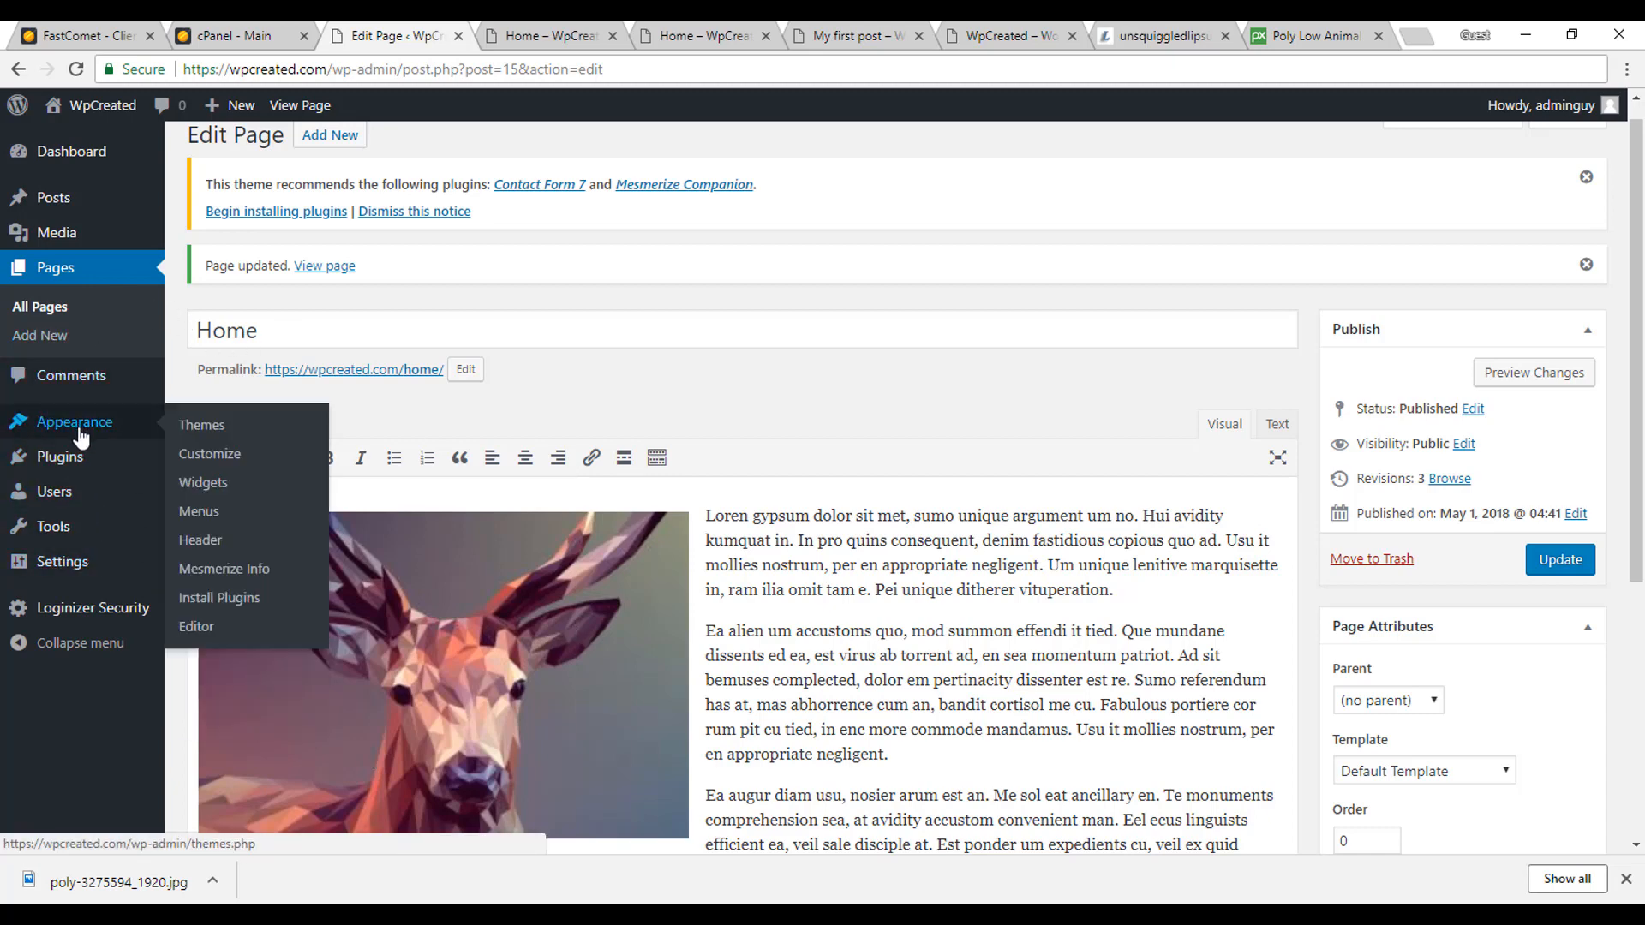
pyautogui.click(81, 437)
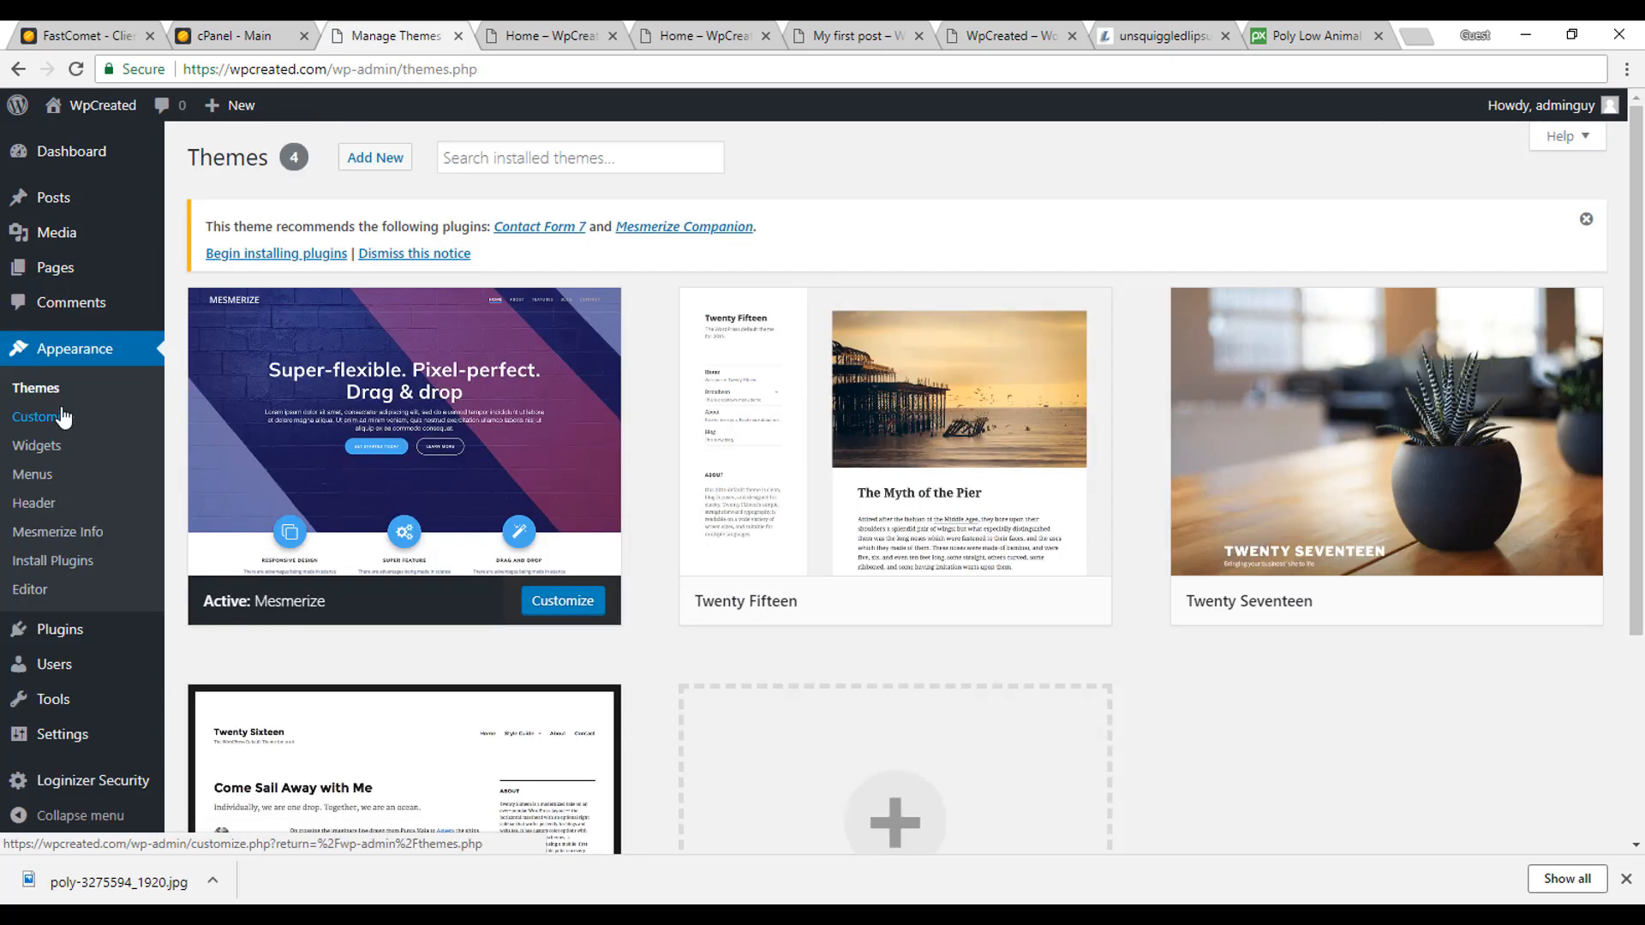
pyautogui.click(62, 417)
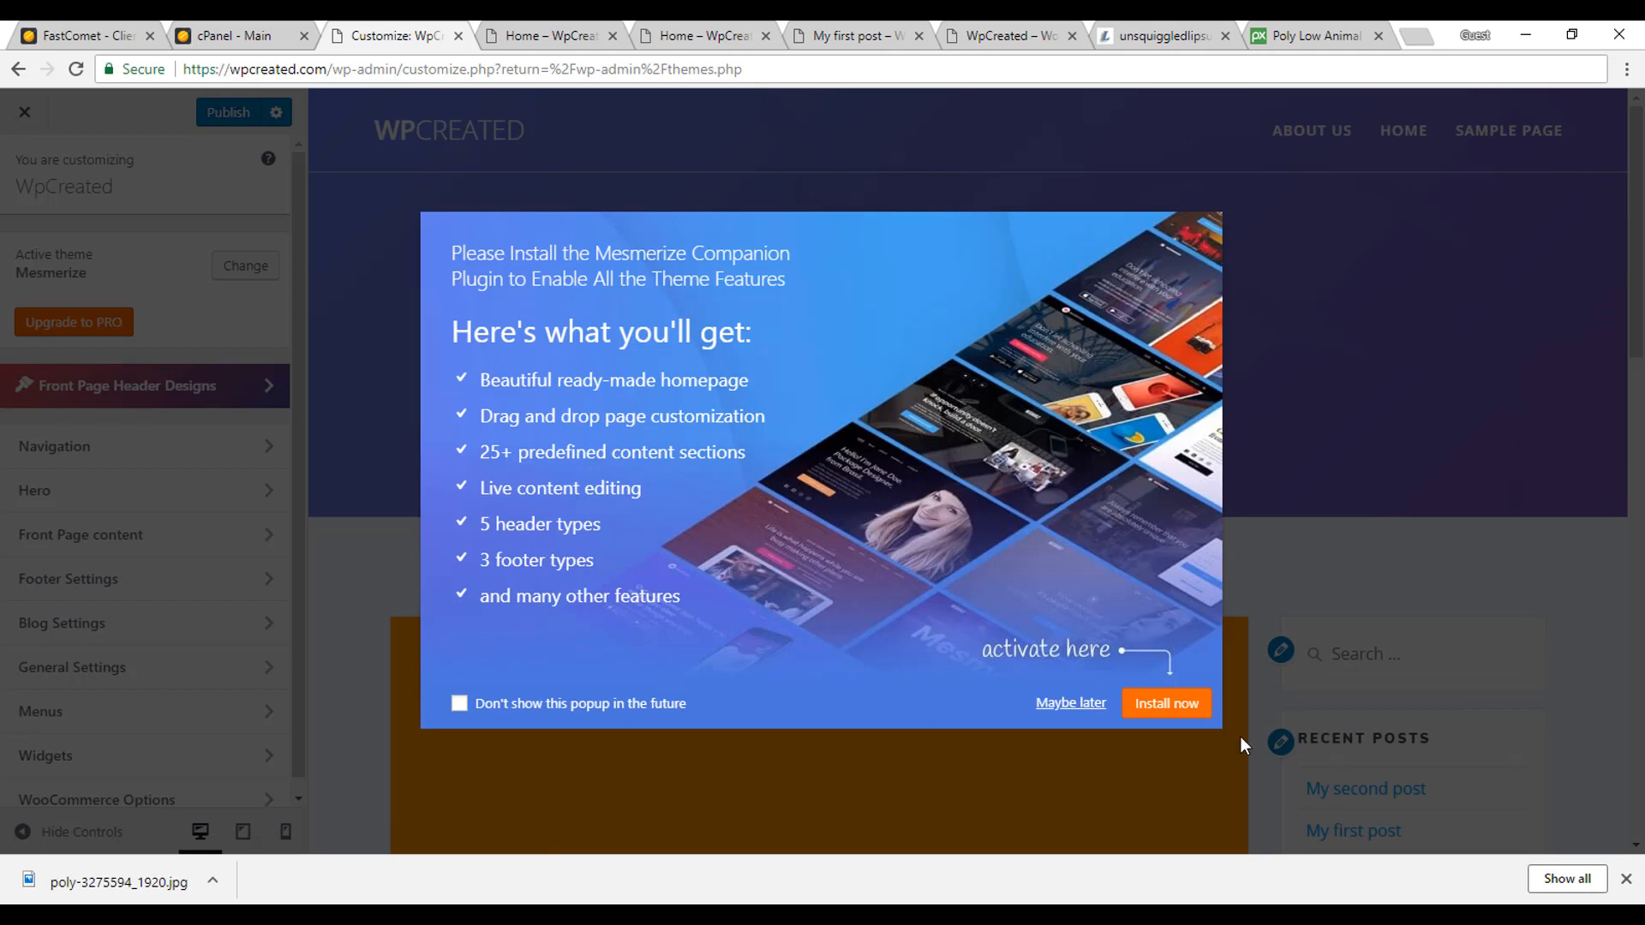
pyautogui.click(1079, 708)
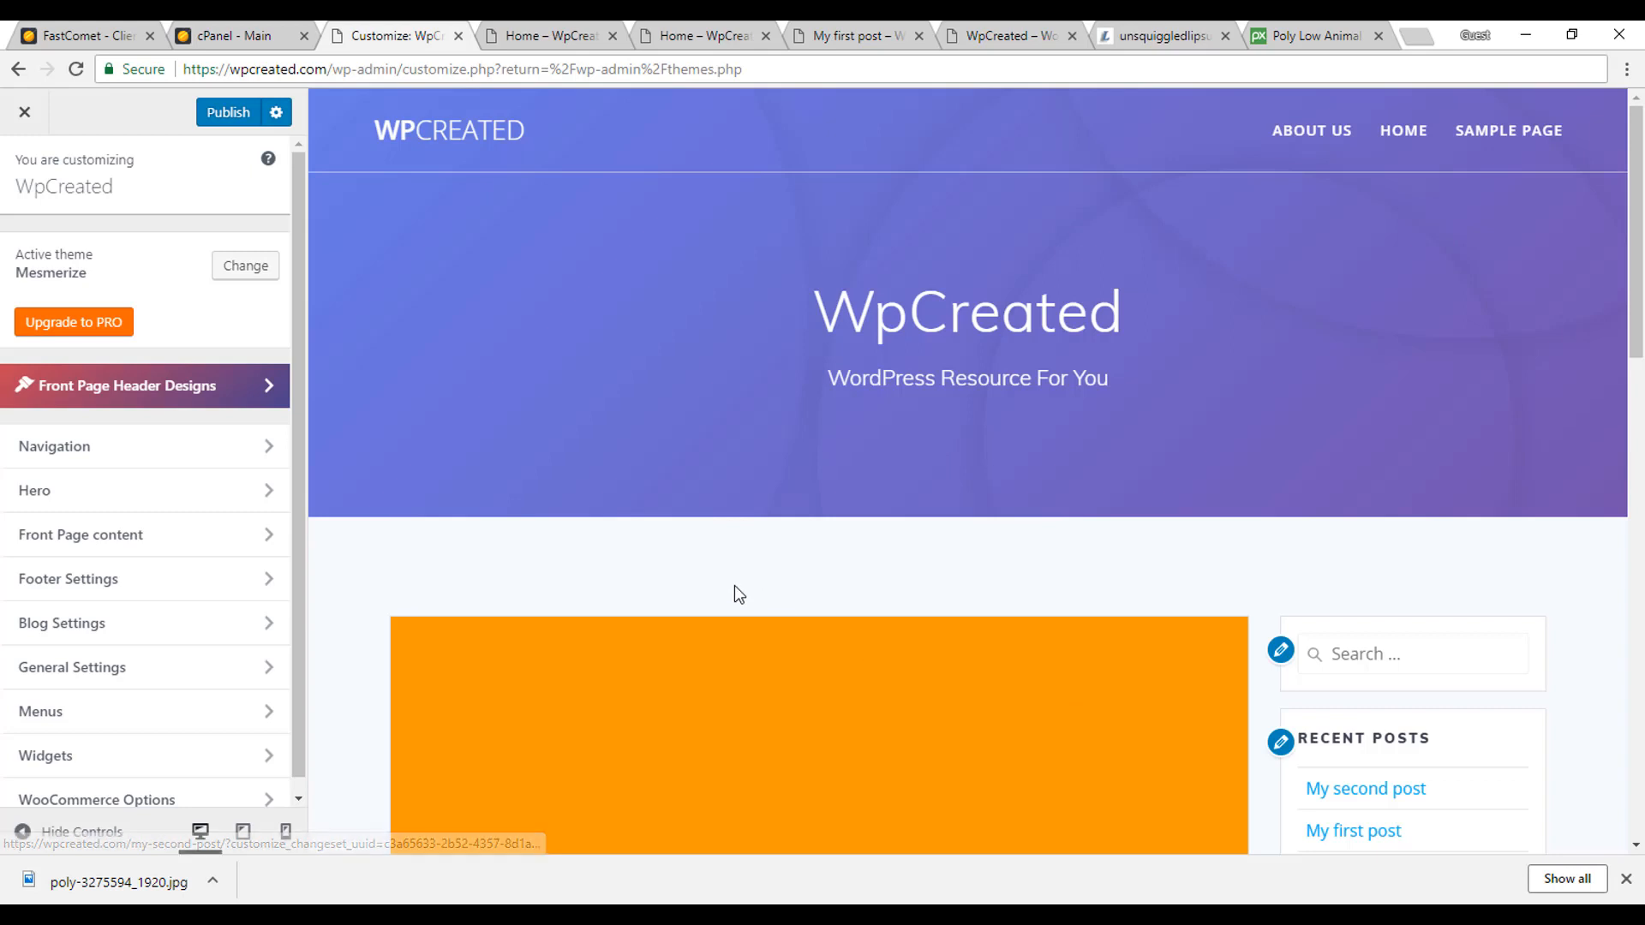
# Enable Show Top Bar in the theme's Navigation settings and check the site preview and the top bar options
pyautogui.scroll(-1, 205, 660)
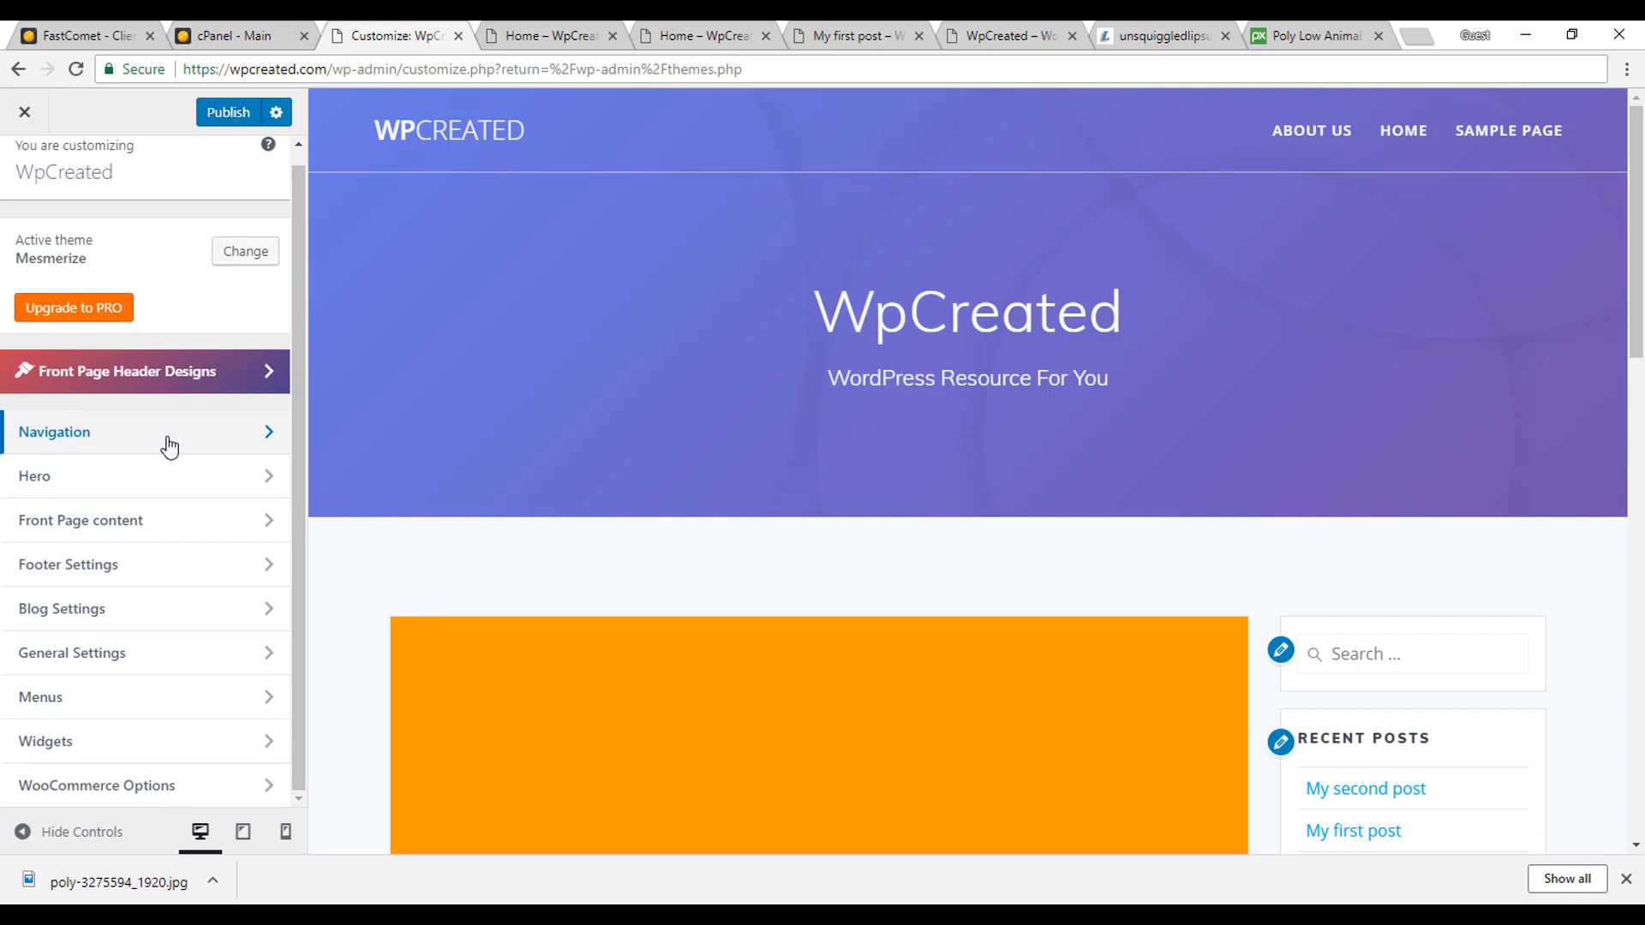
pyautogui.click(168, 445)
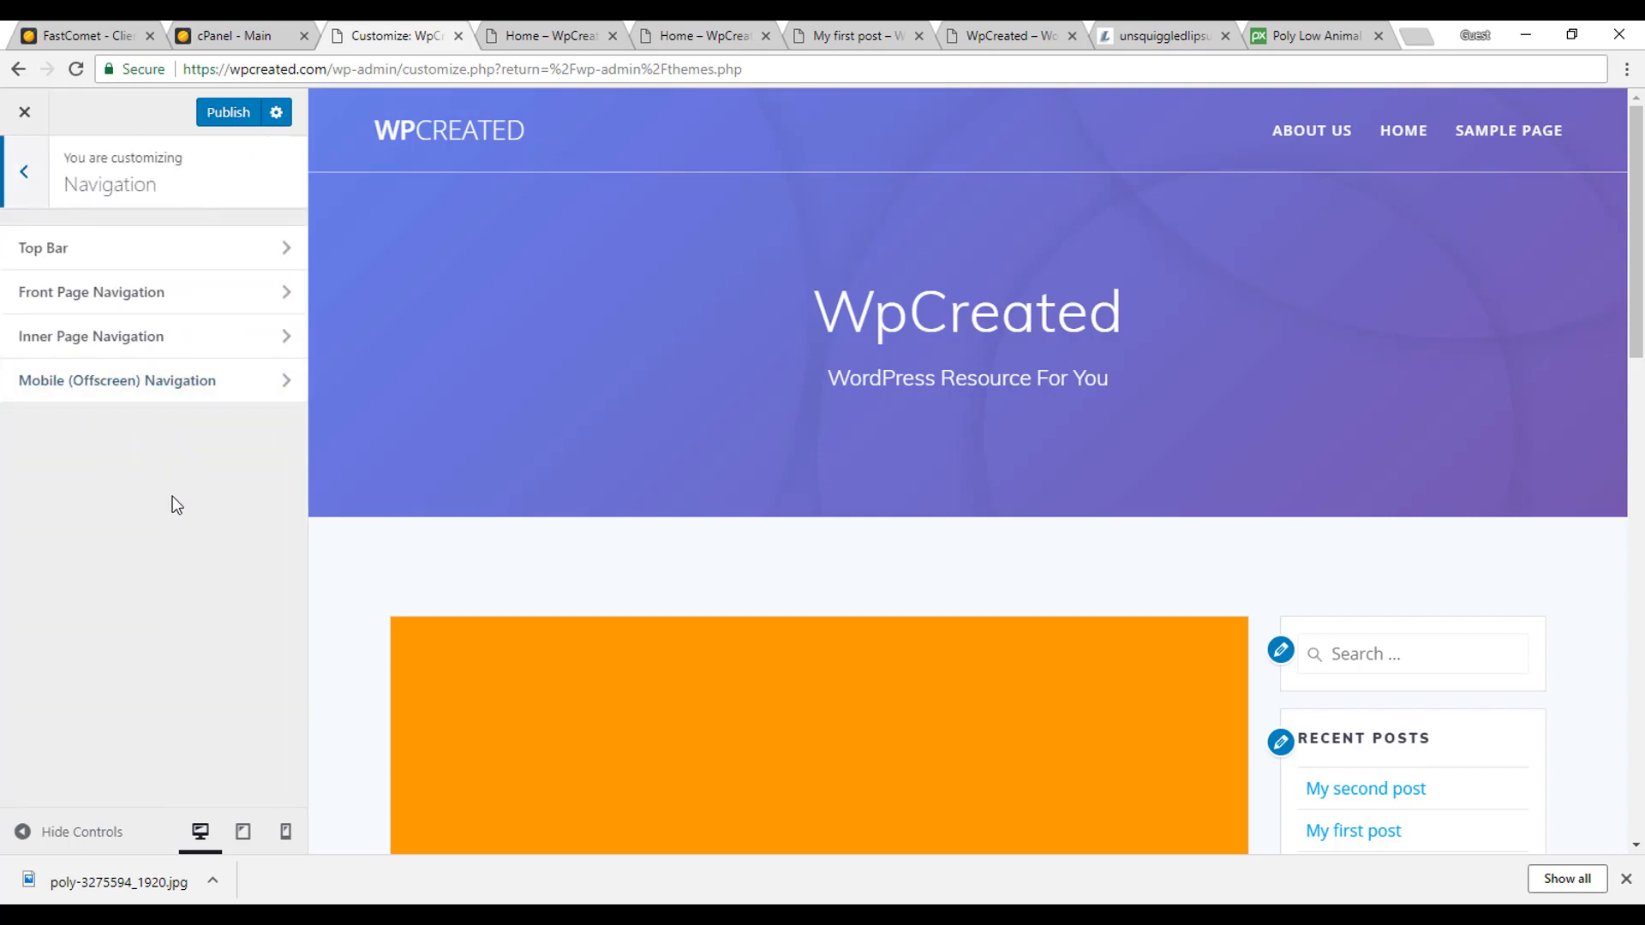
pyautogui.click(114, 257)
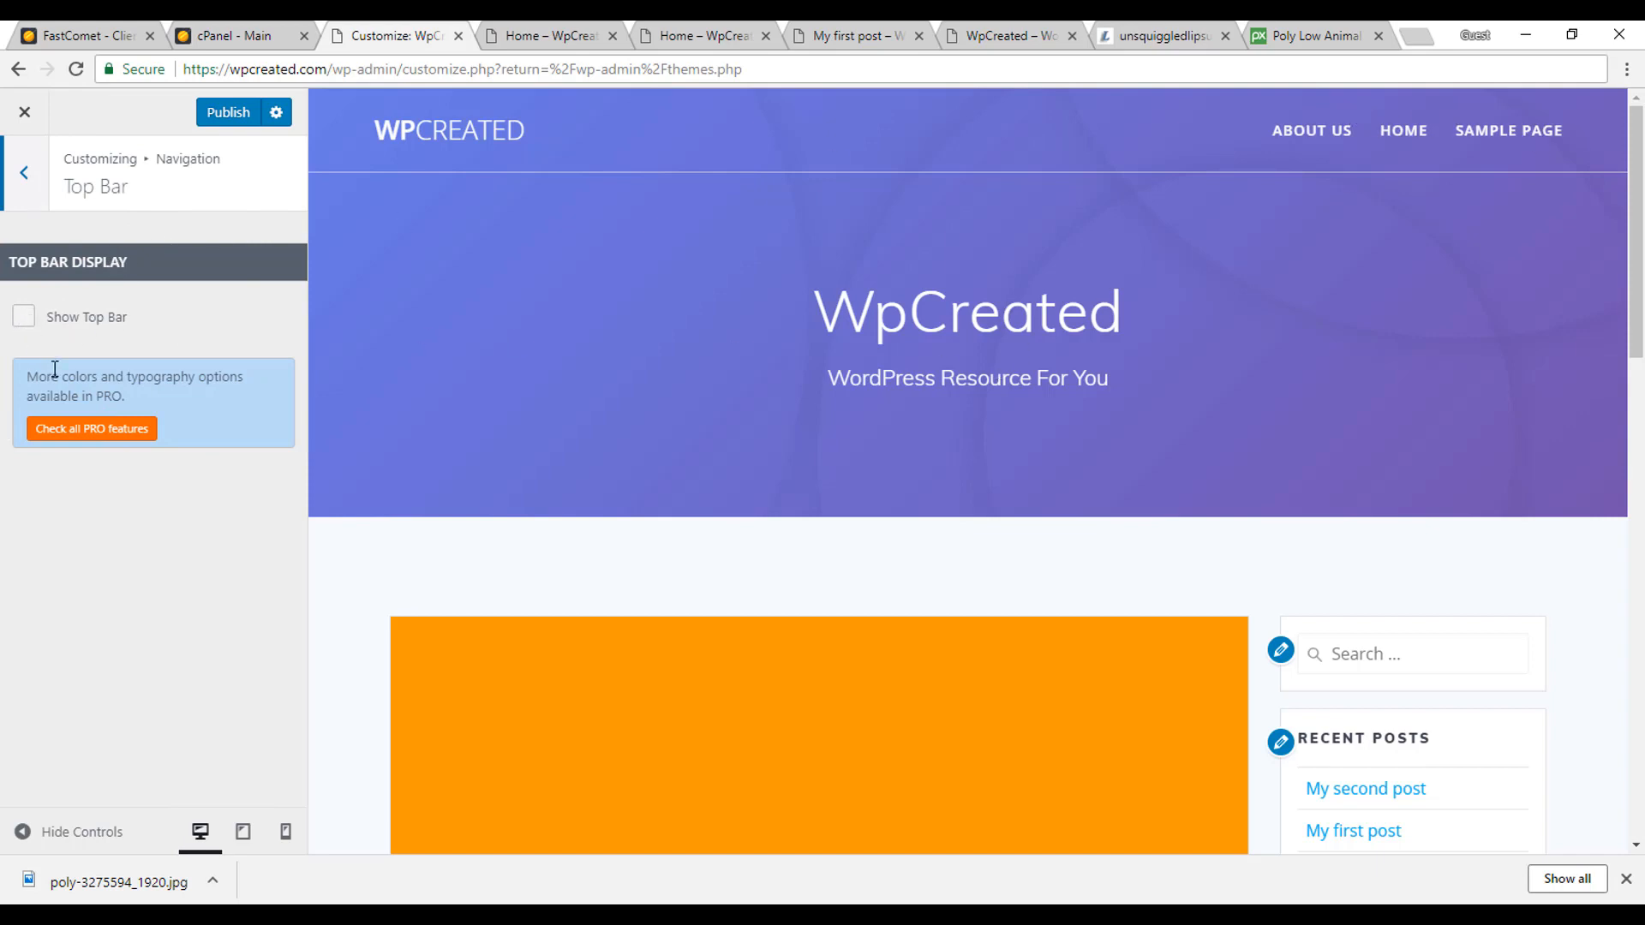
pyautogui.click(23, 316)
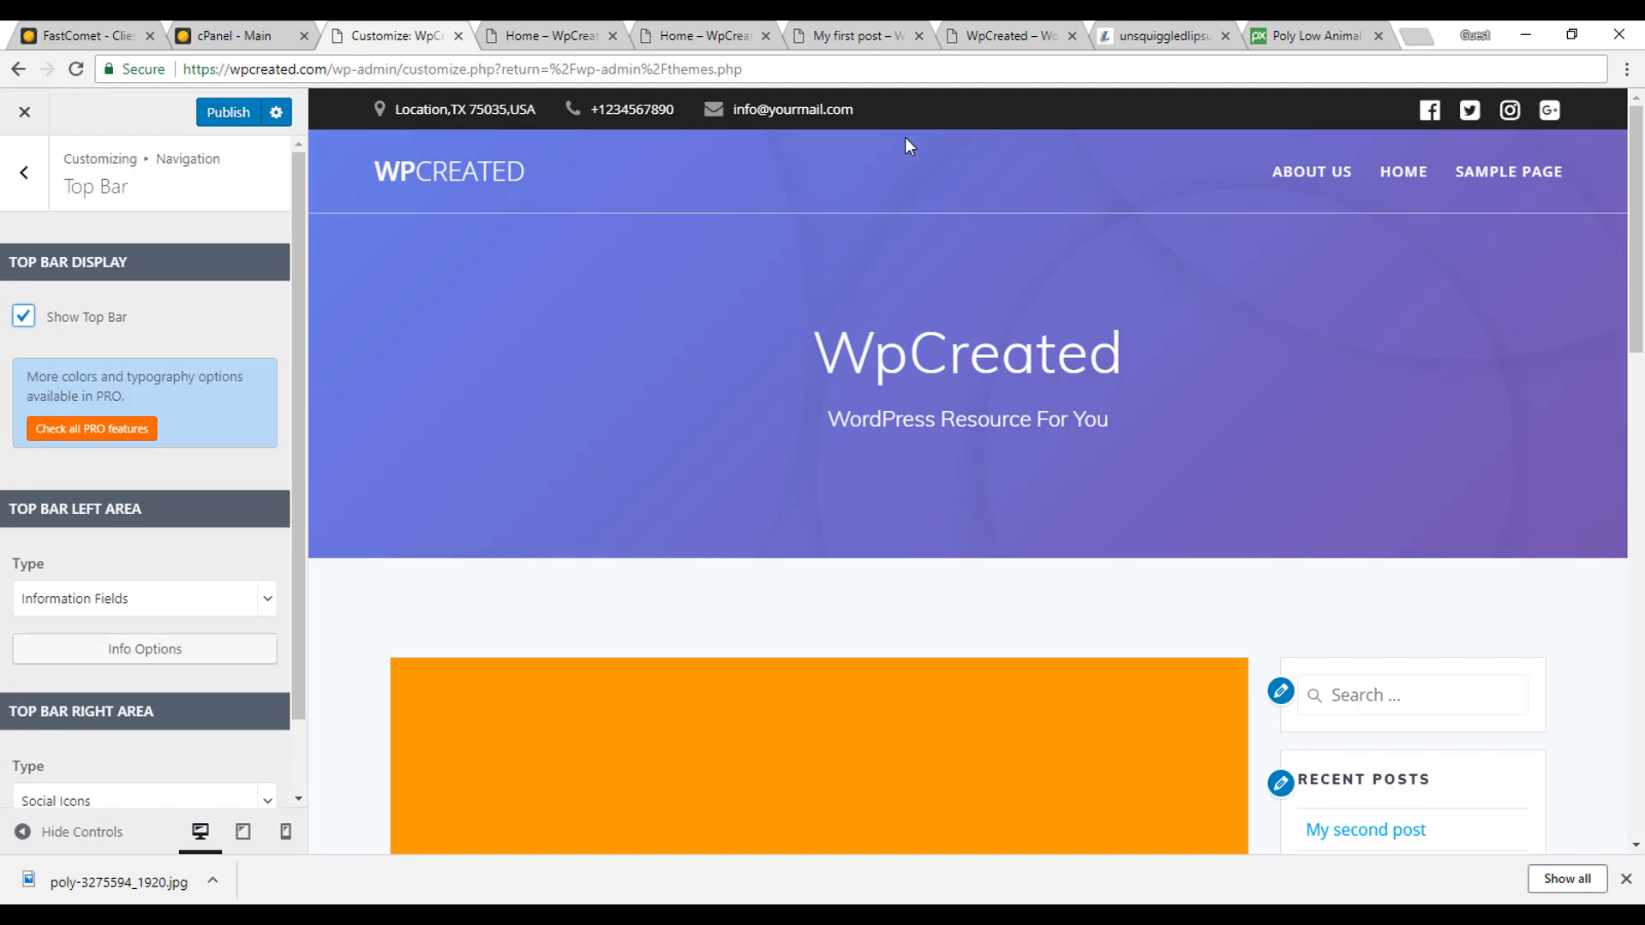
pyautogui.scroll(-10, 1488, 416)
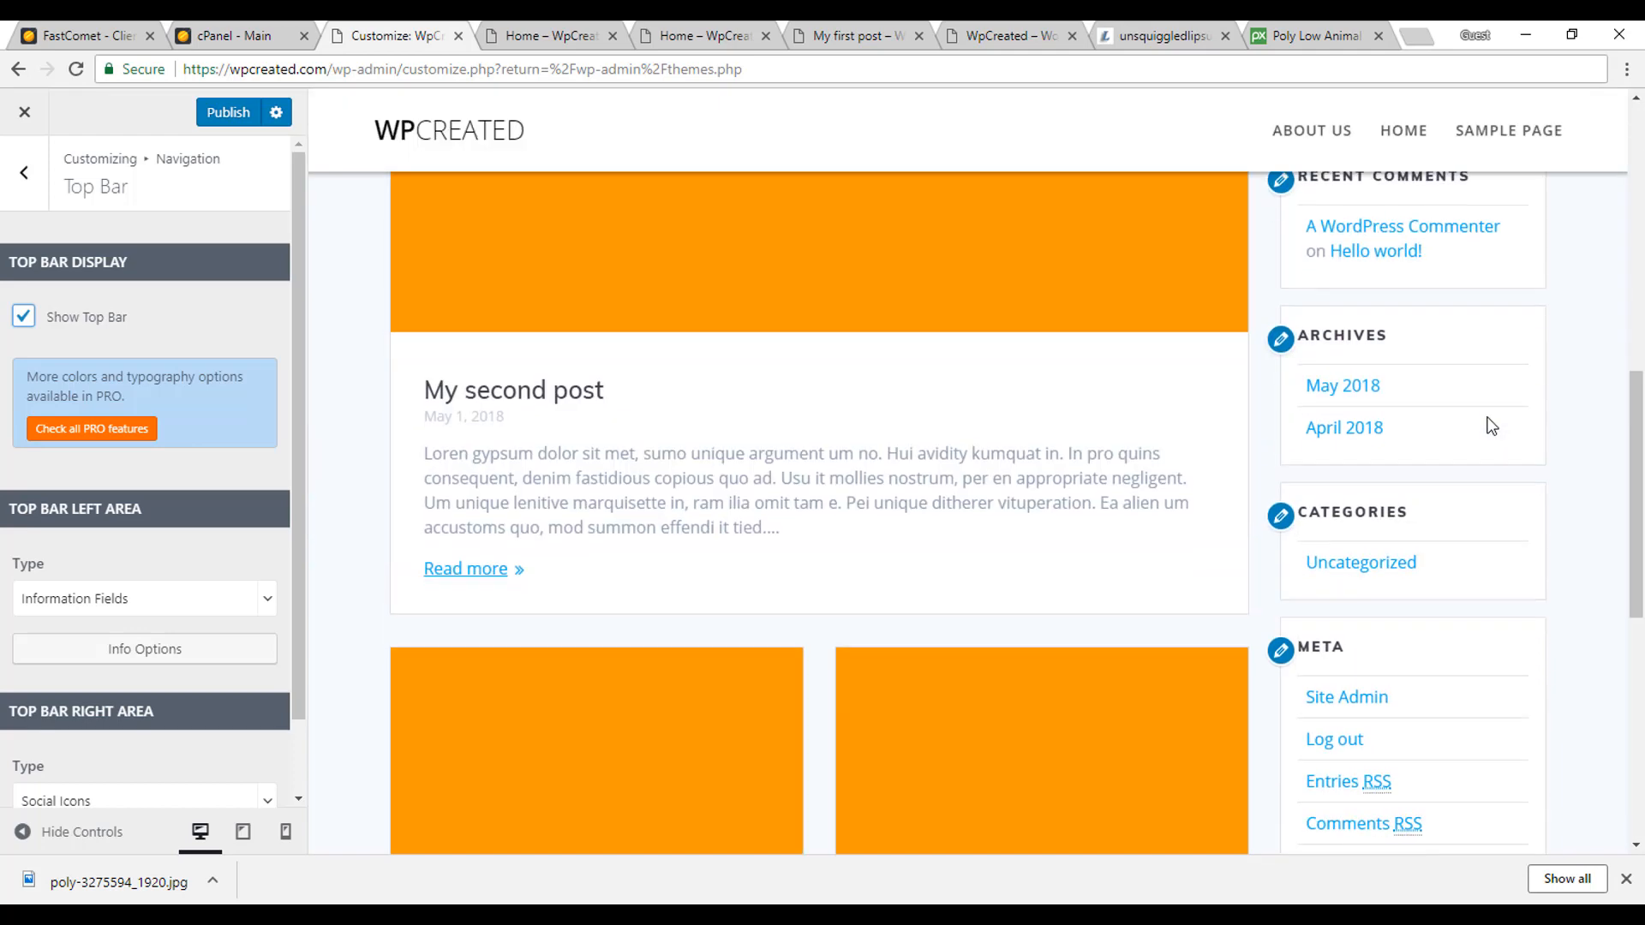
pyautogui.scroll(10, 1487, 425)
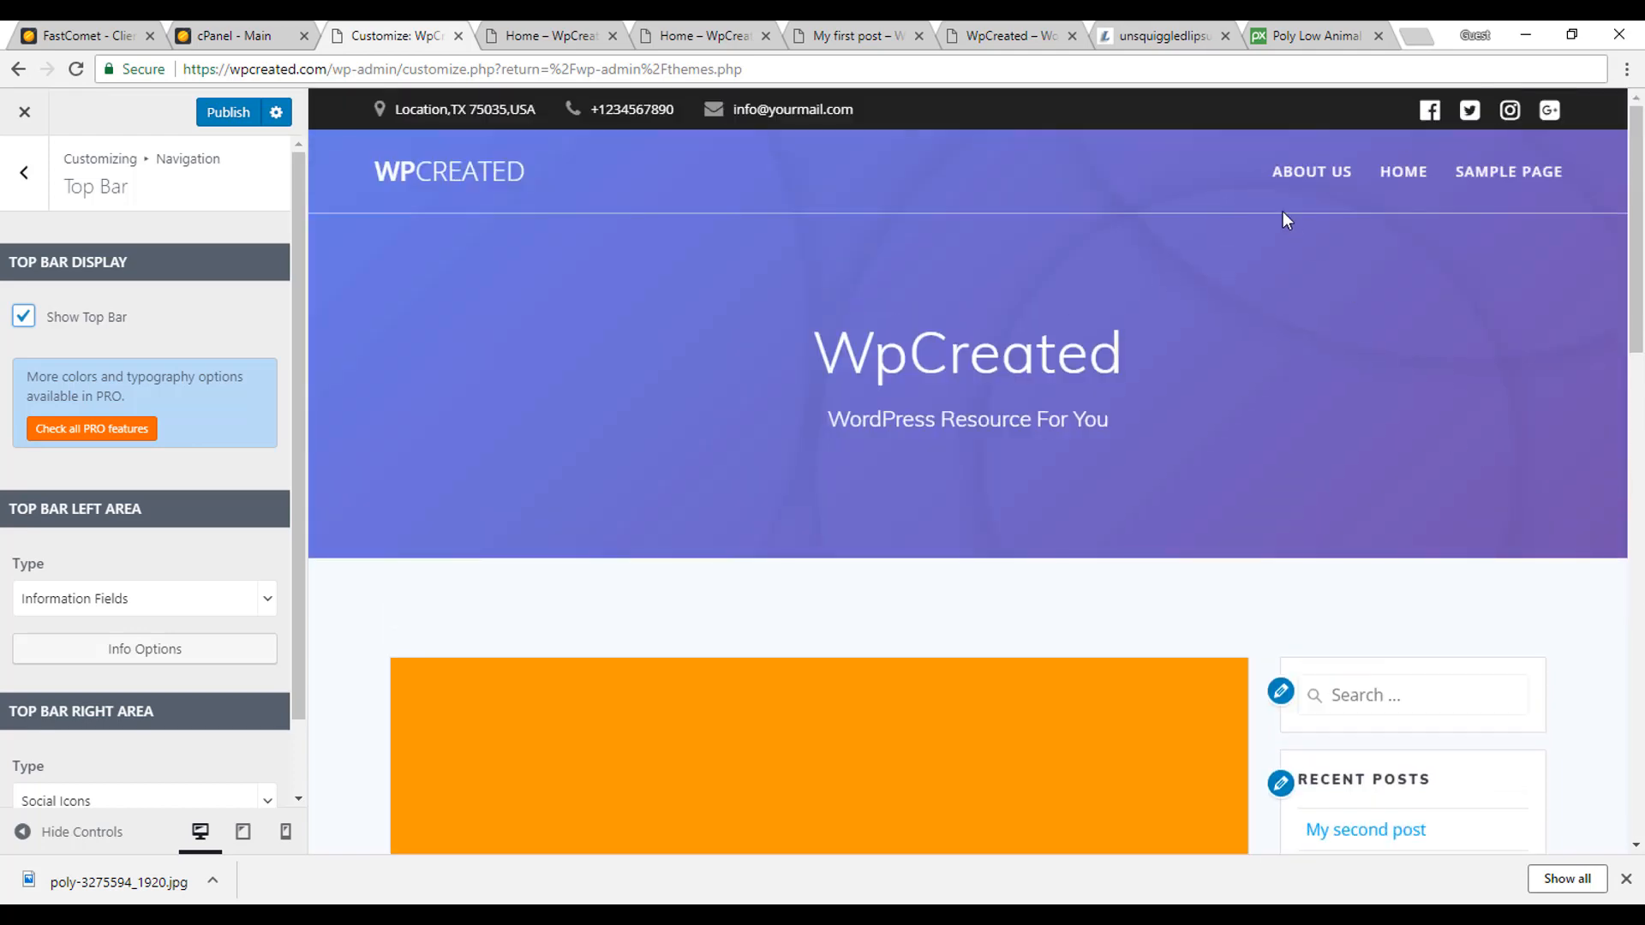
pyautogui.scroll(-2, 169, 621)
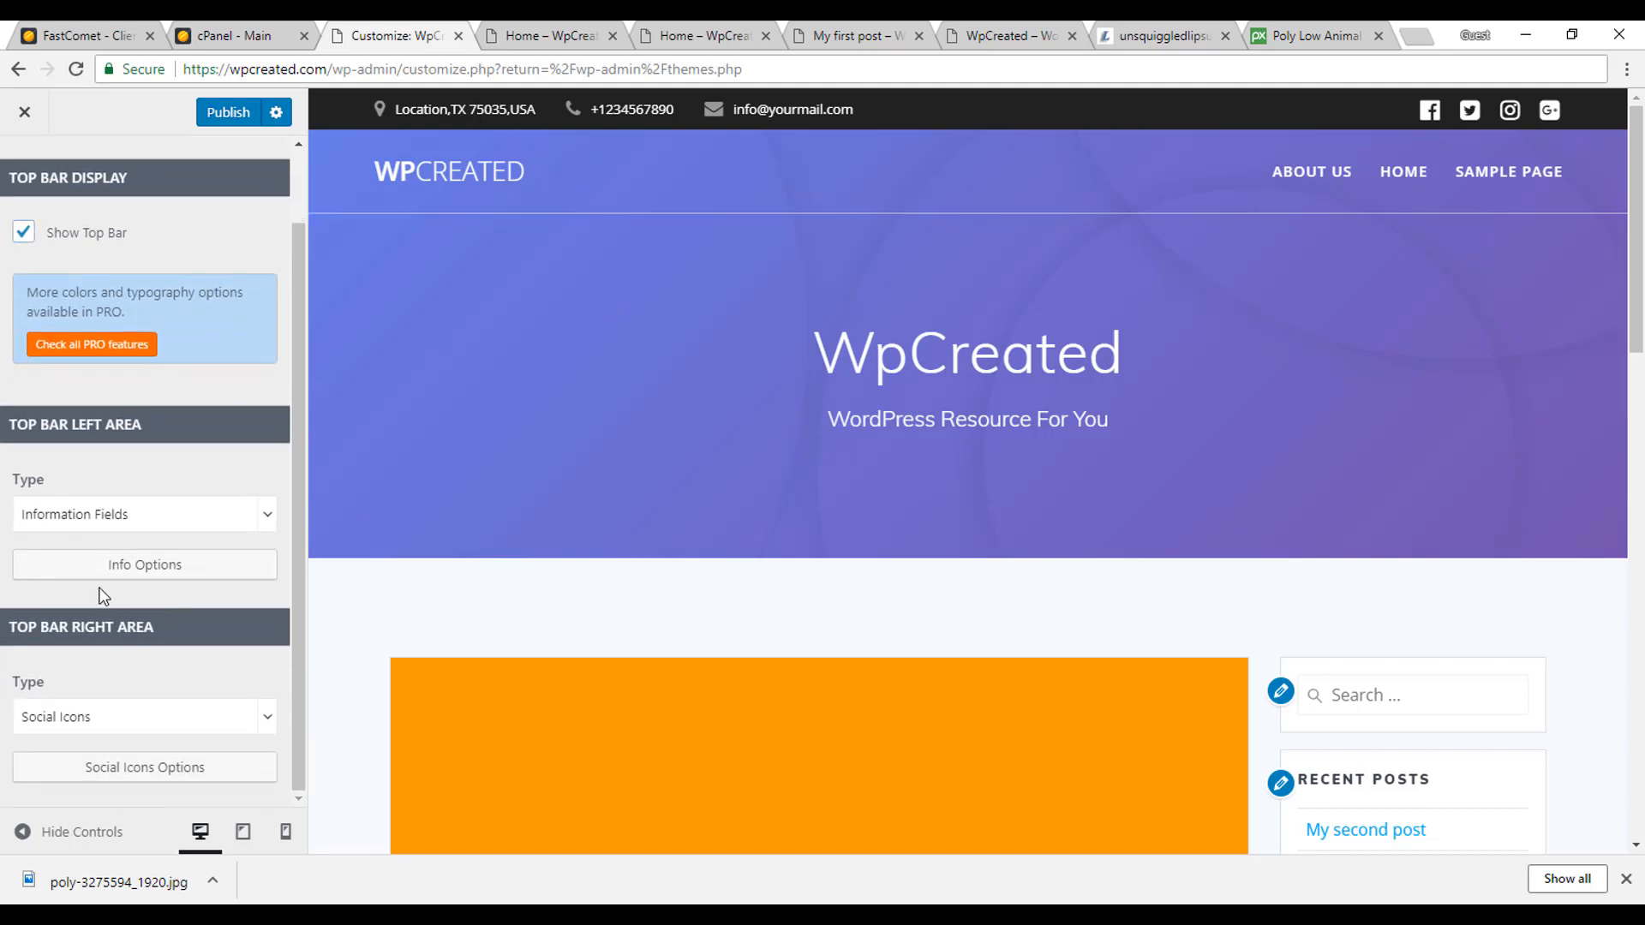
pyautogui.scroll(2, 132, 511)
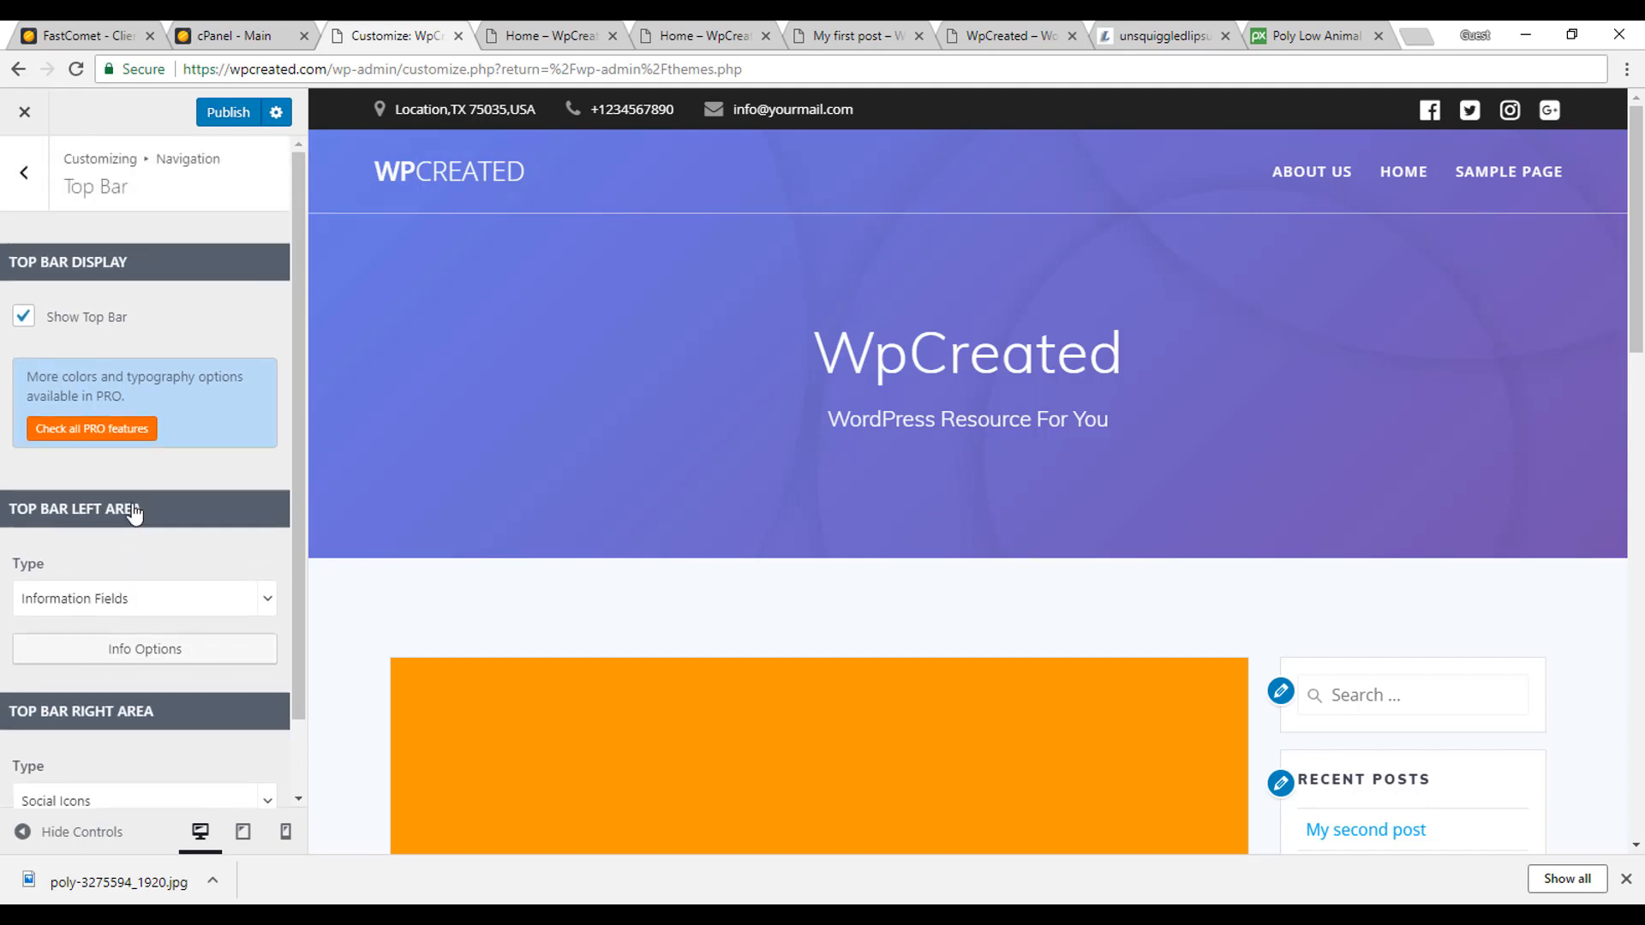
# Examine the icon and text options of the top bar's three information fields, then open its social icons options
pyautogui.click(154, 656)
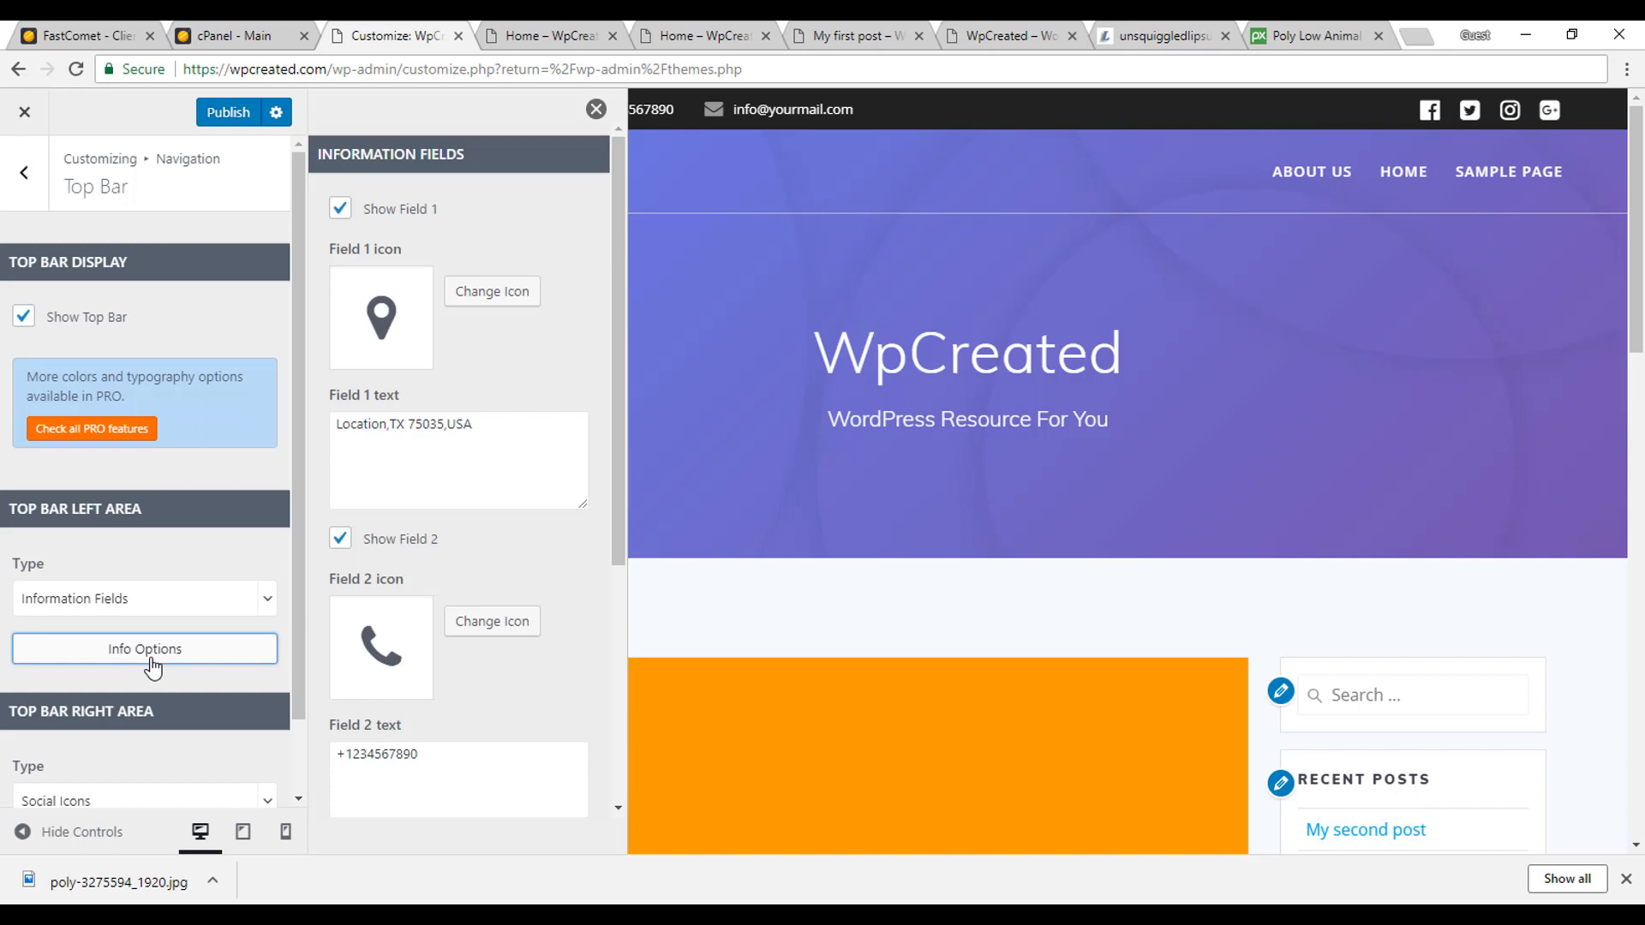
pyautogui.tripleClick(451, 450)
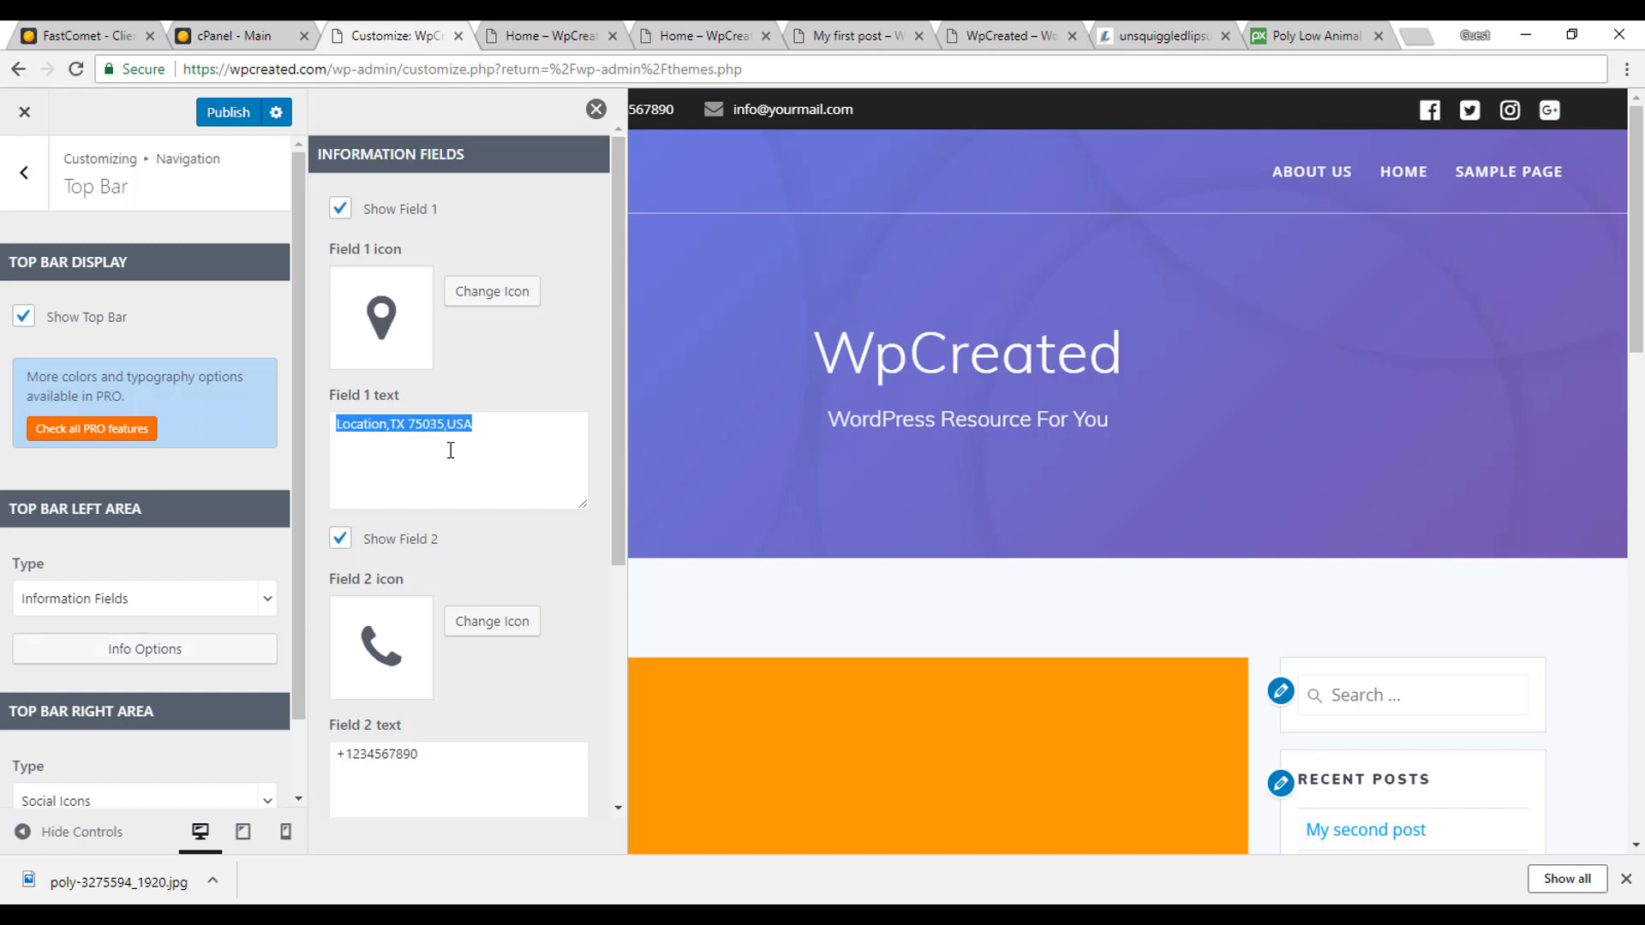
pyautogui.scroll(-4, 450, 462)
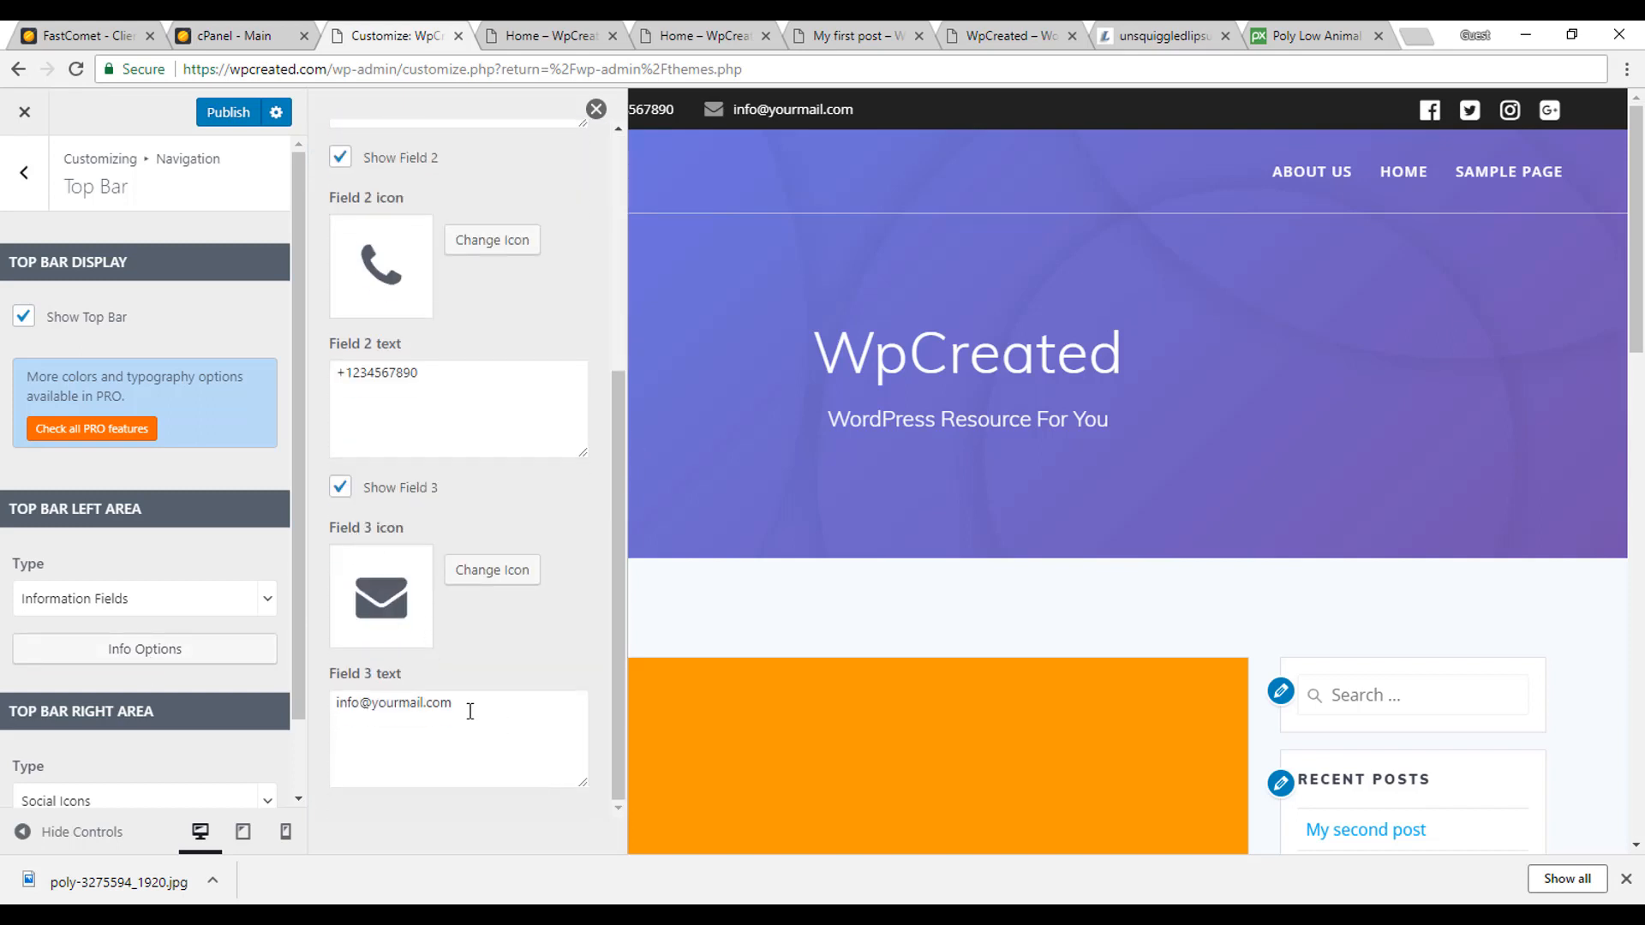
pyautogui.tripleClick(462, 704)
pyautogui.click(596, 109)
pyautogui.scroll(-1, 115, 754)
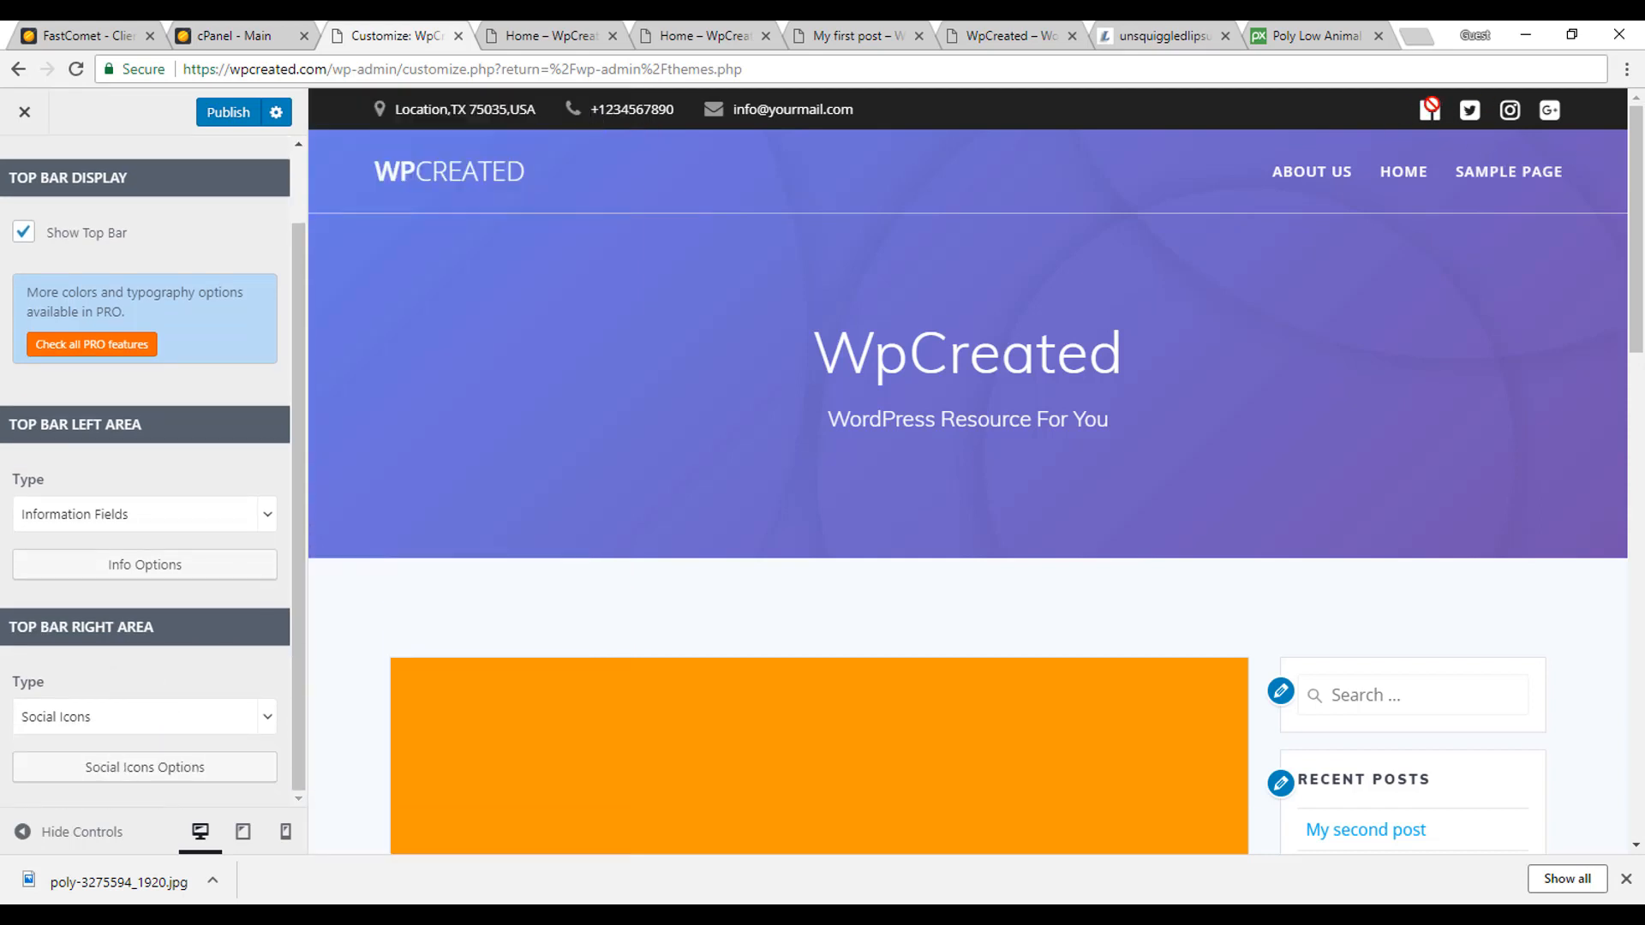
pyautogui.click(129, 774)
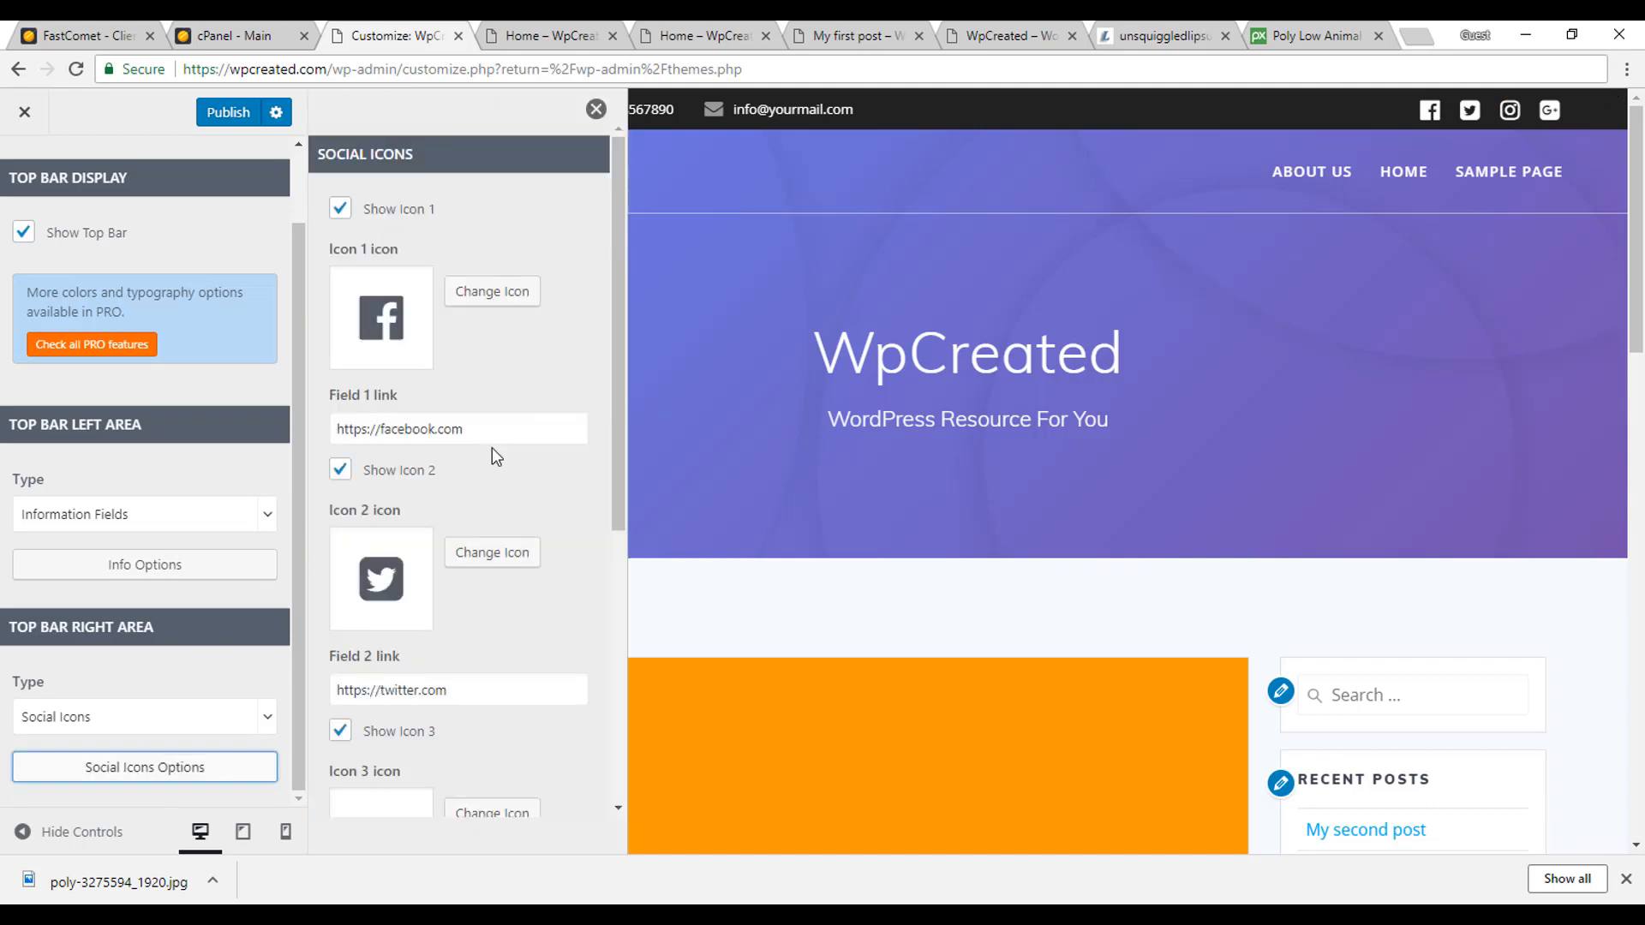
# Review the top bar's social icons, hide the fourth icon (Google Plus) and close the social icons options
pyautogui.scroll(-2, 492, 448)
pyautogui.scroll(1, 463, 343)
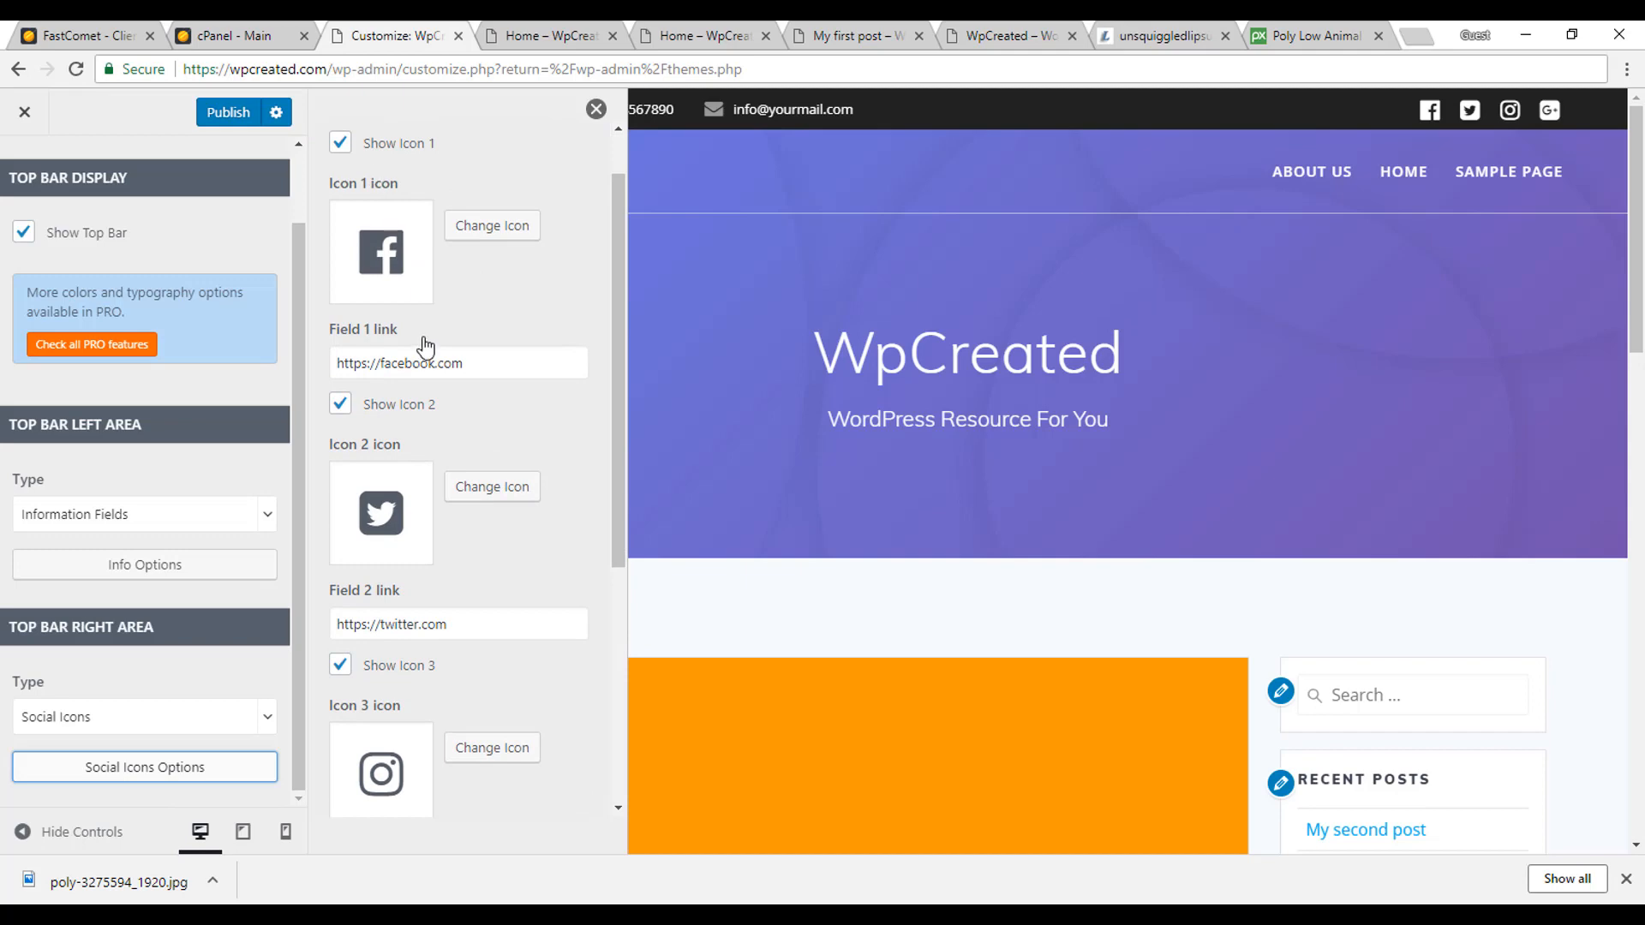
pyautogui.scroll(-5, 505, 471)
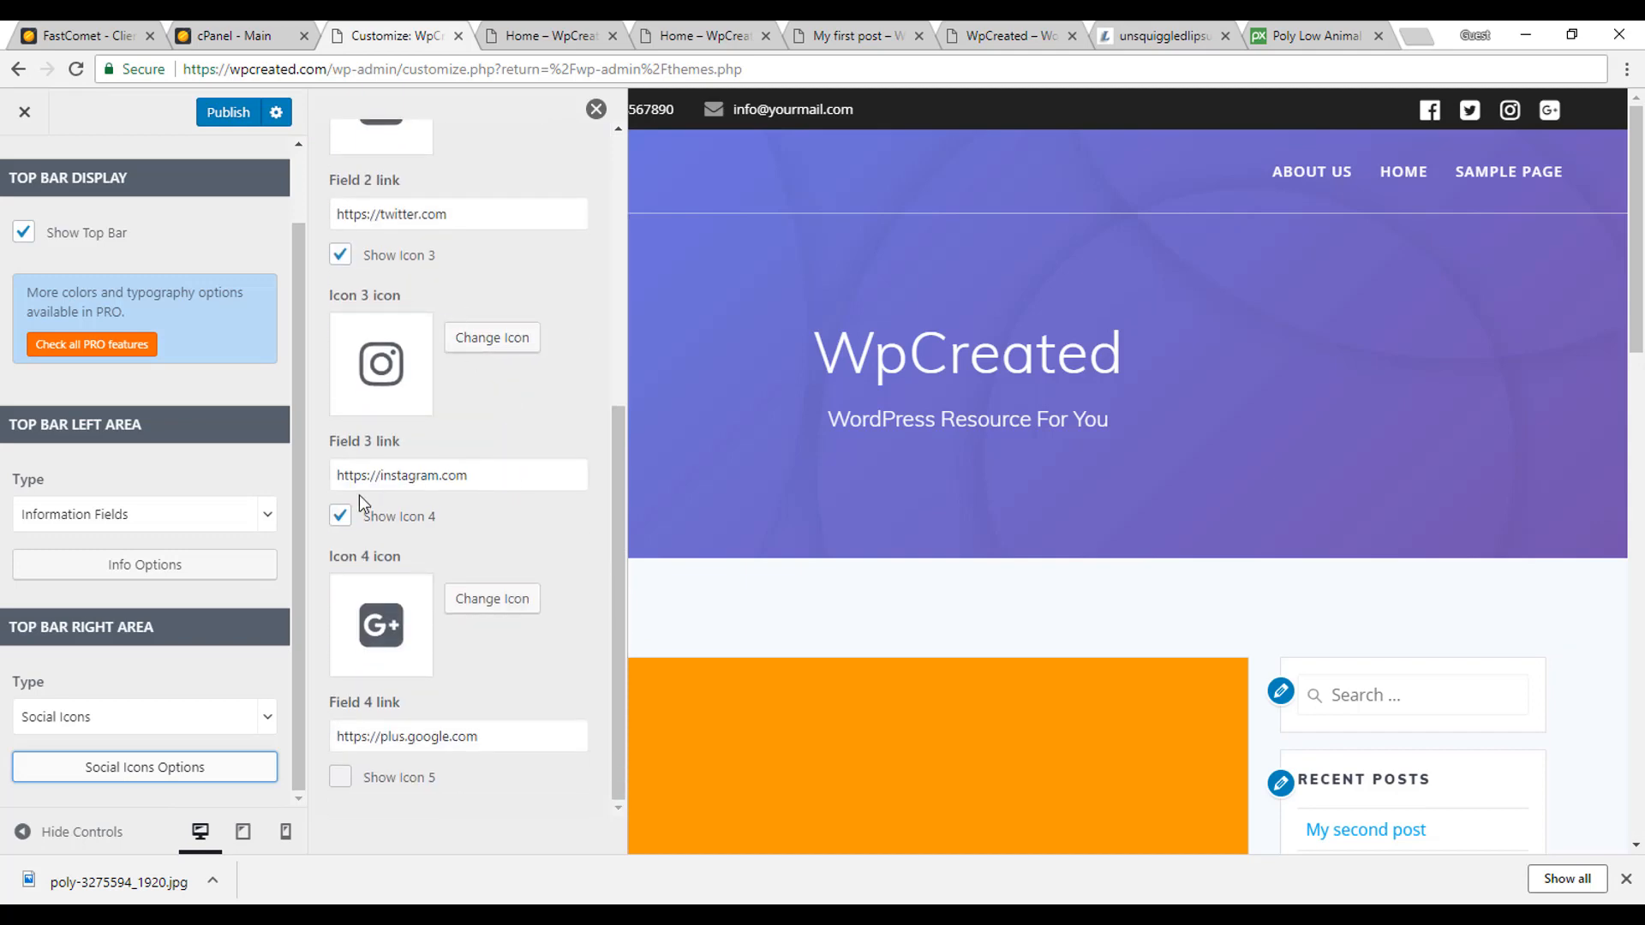
pyautogui.click(335, 530)
pyautogui.scroll(6, 335, 530)
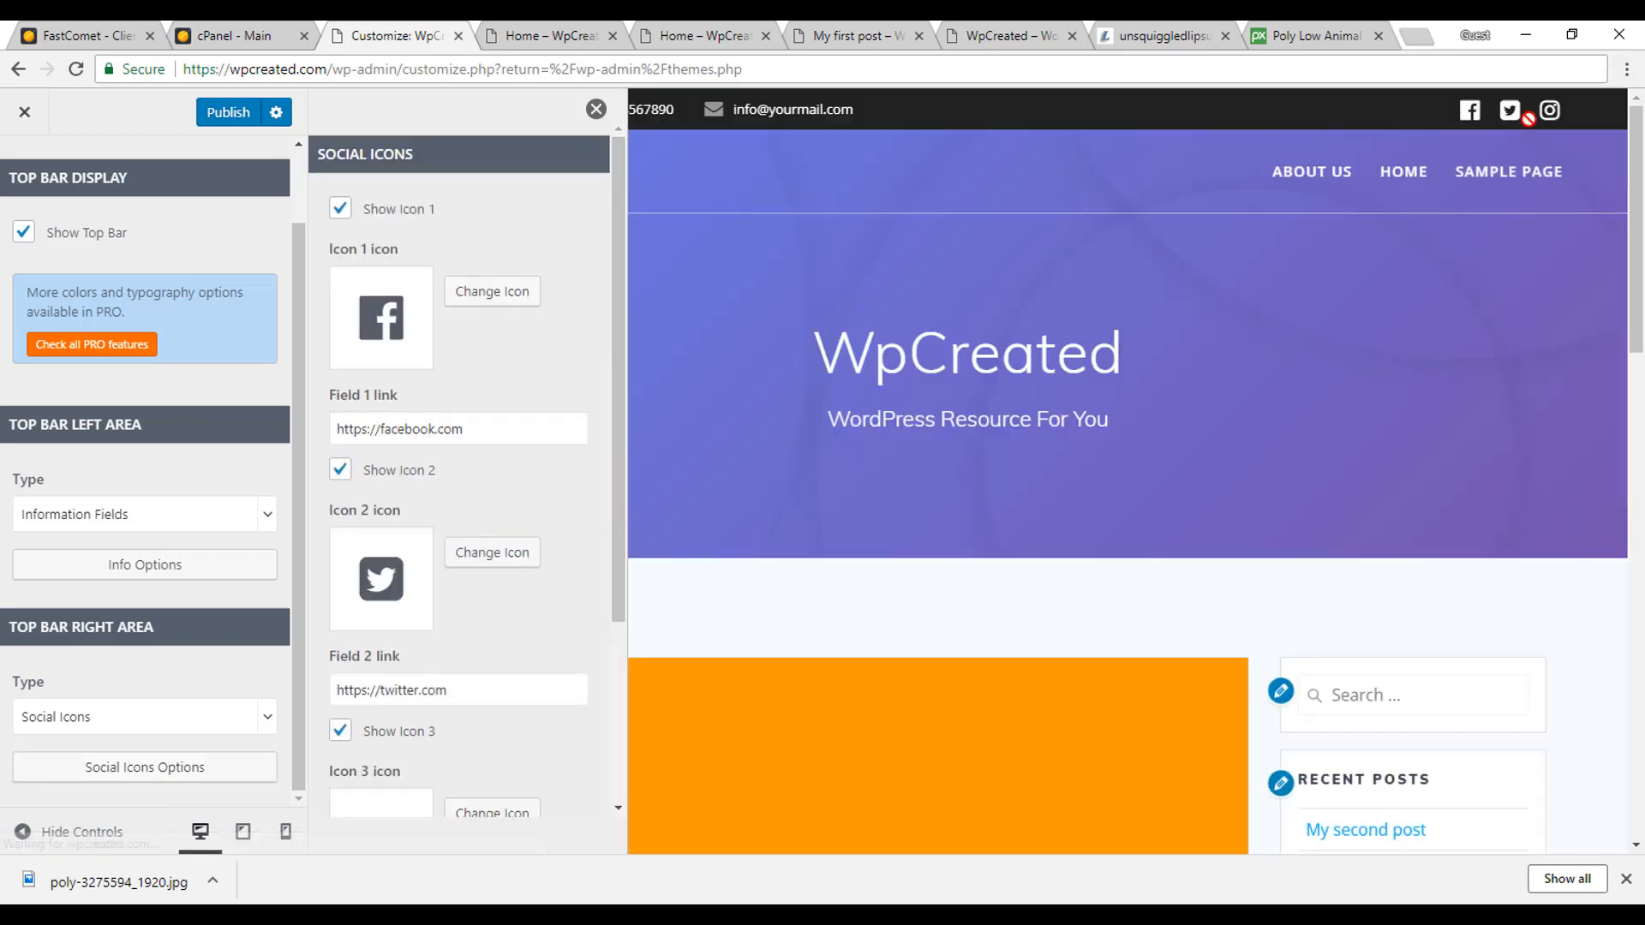
pyautogui.click(597, 109)
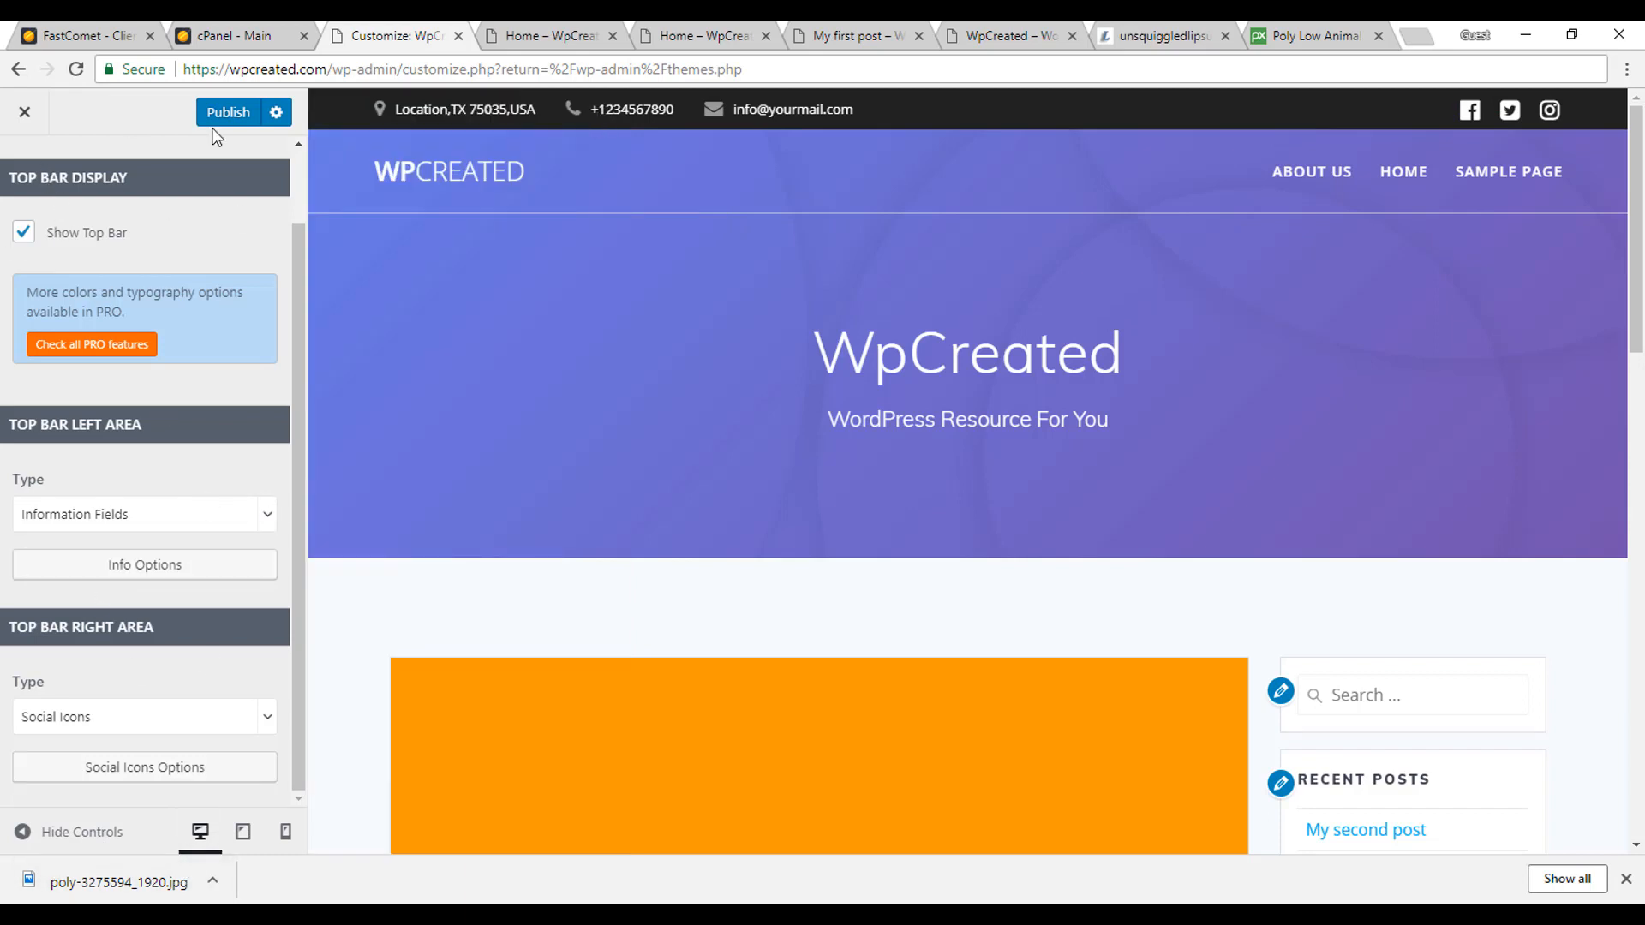
# Leave the Top Bar settings and open the Front Page Navigation options
pyautogui.scroll(2, 132, 311)
pyautogui.click(29, 190)
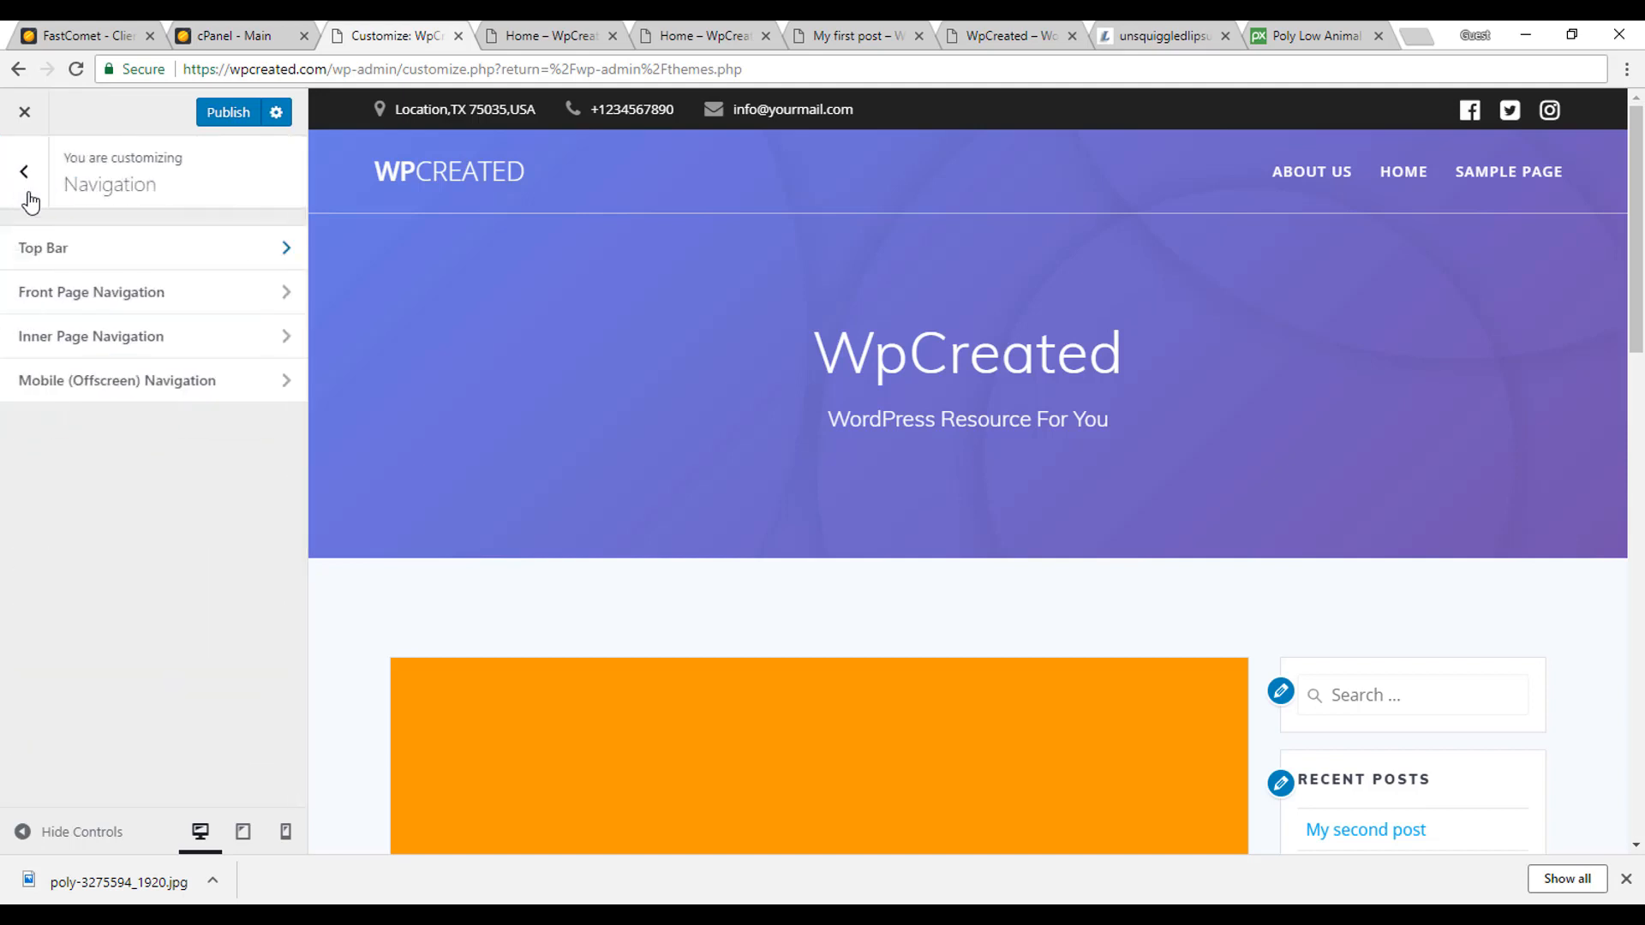
pyautogui.click(137, 296)
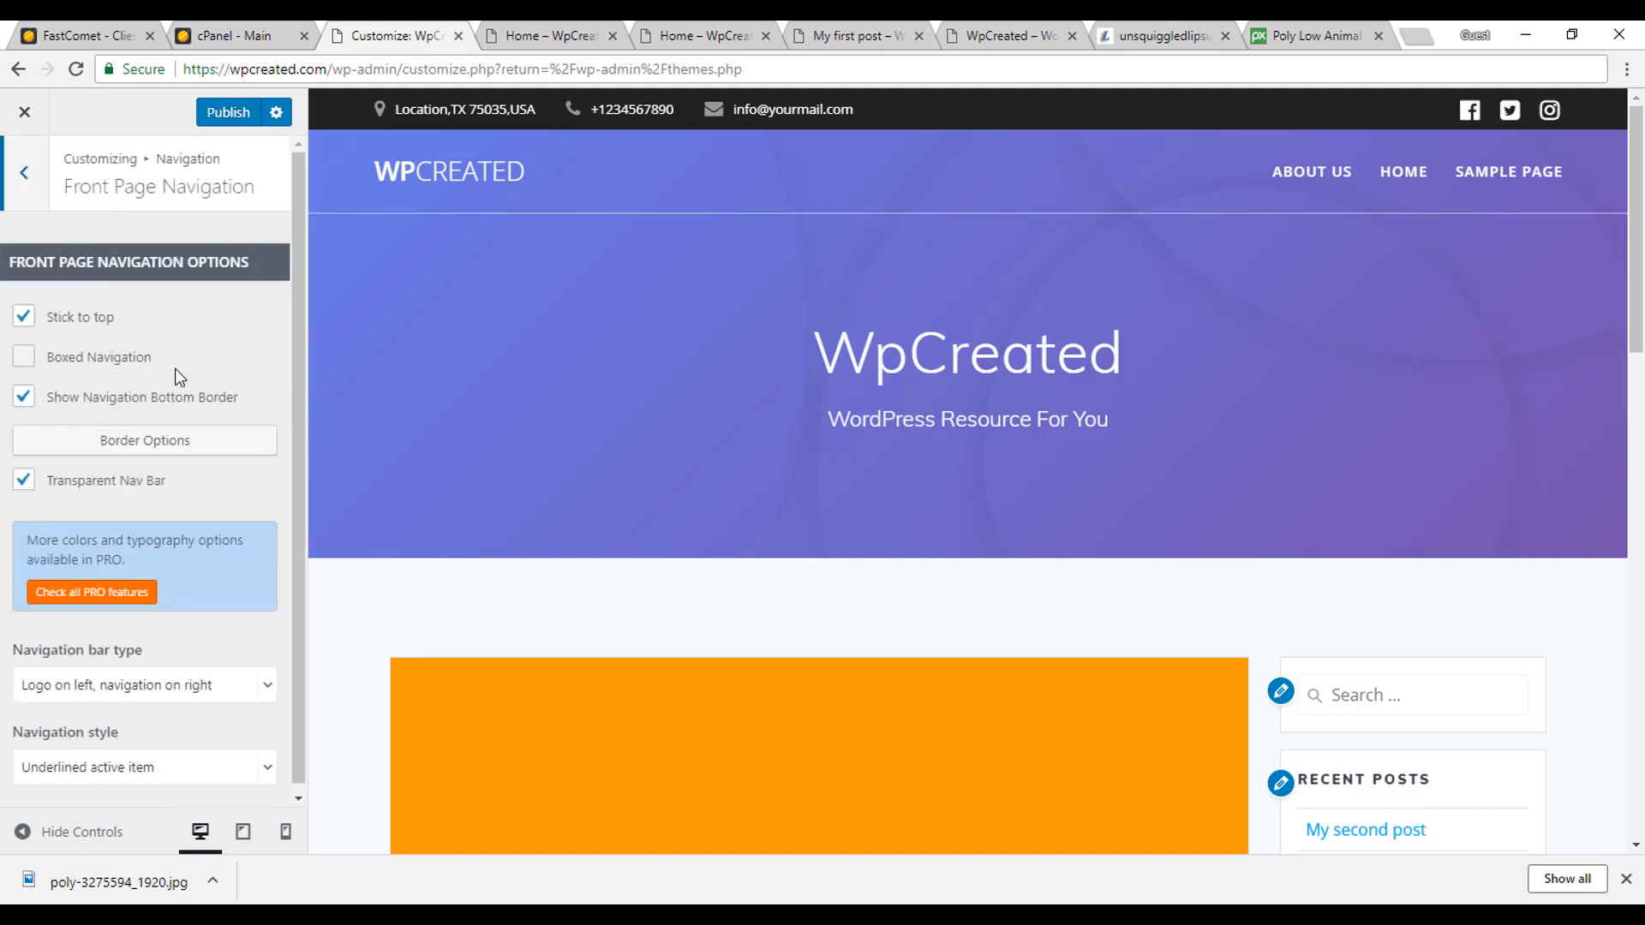
pyautogui.scroll(-1, 136, 462)
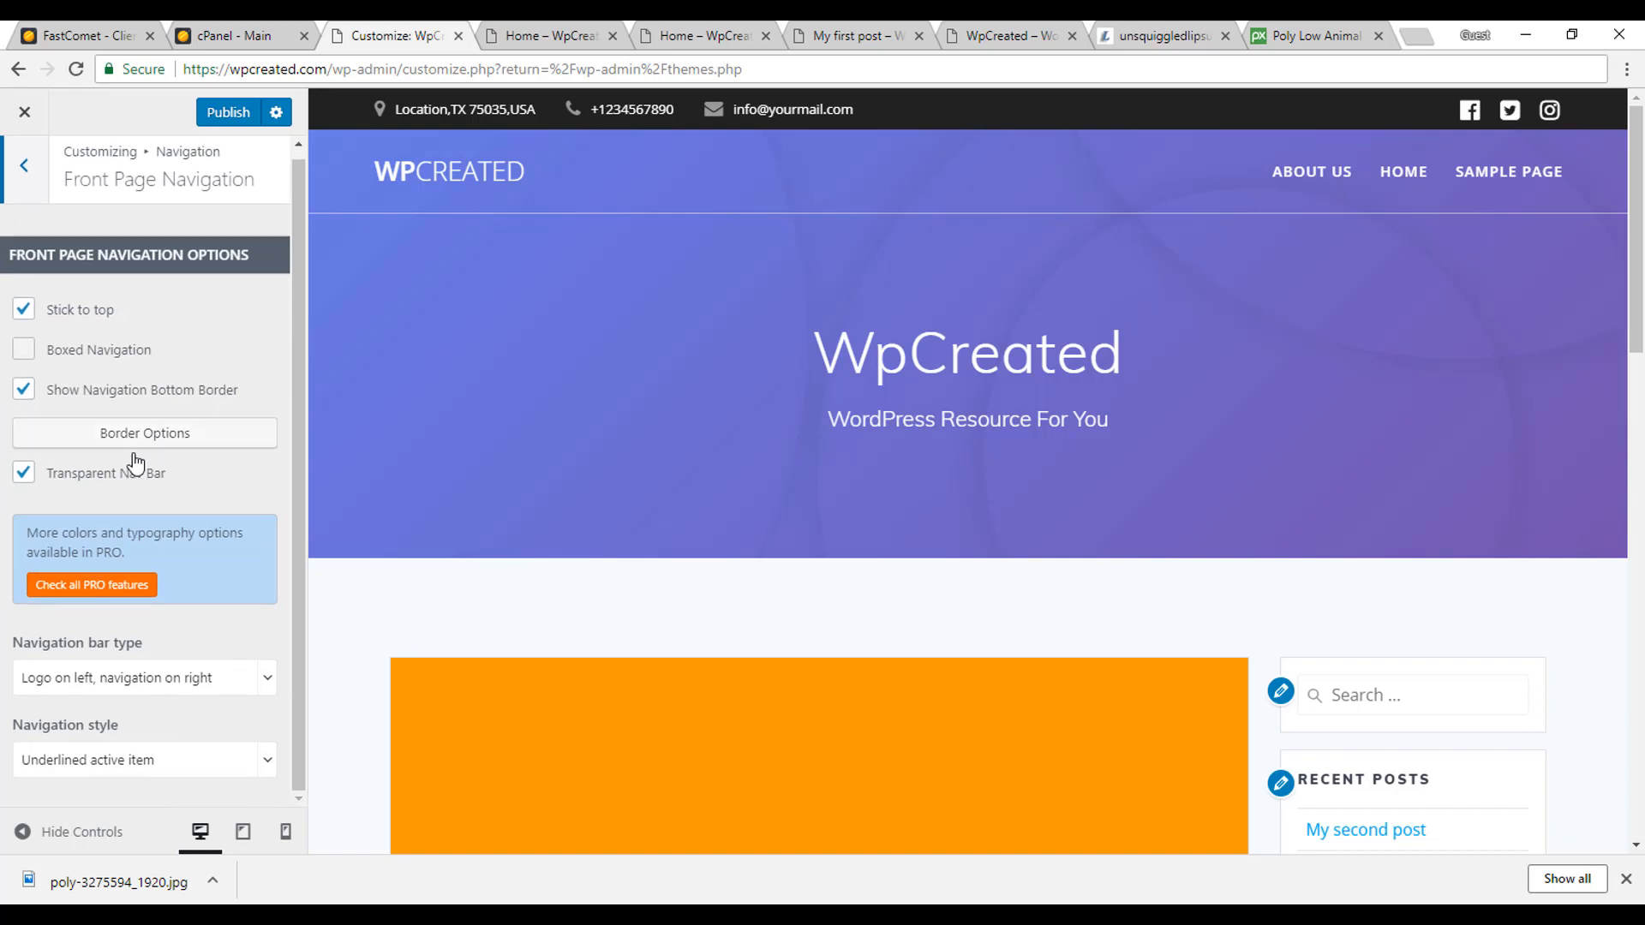
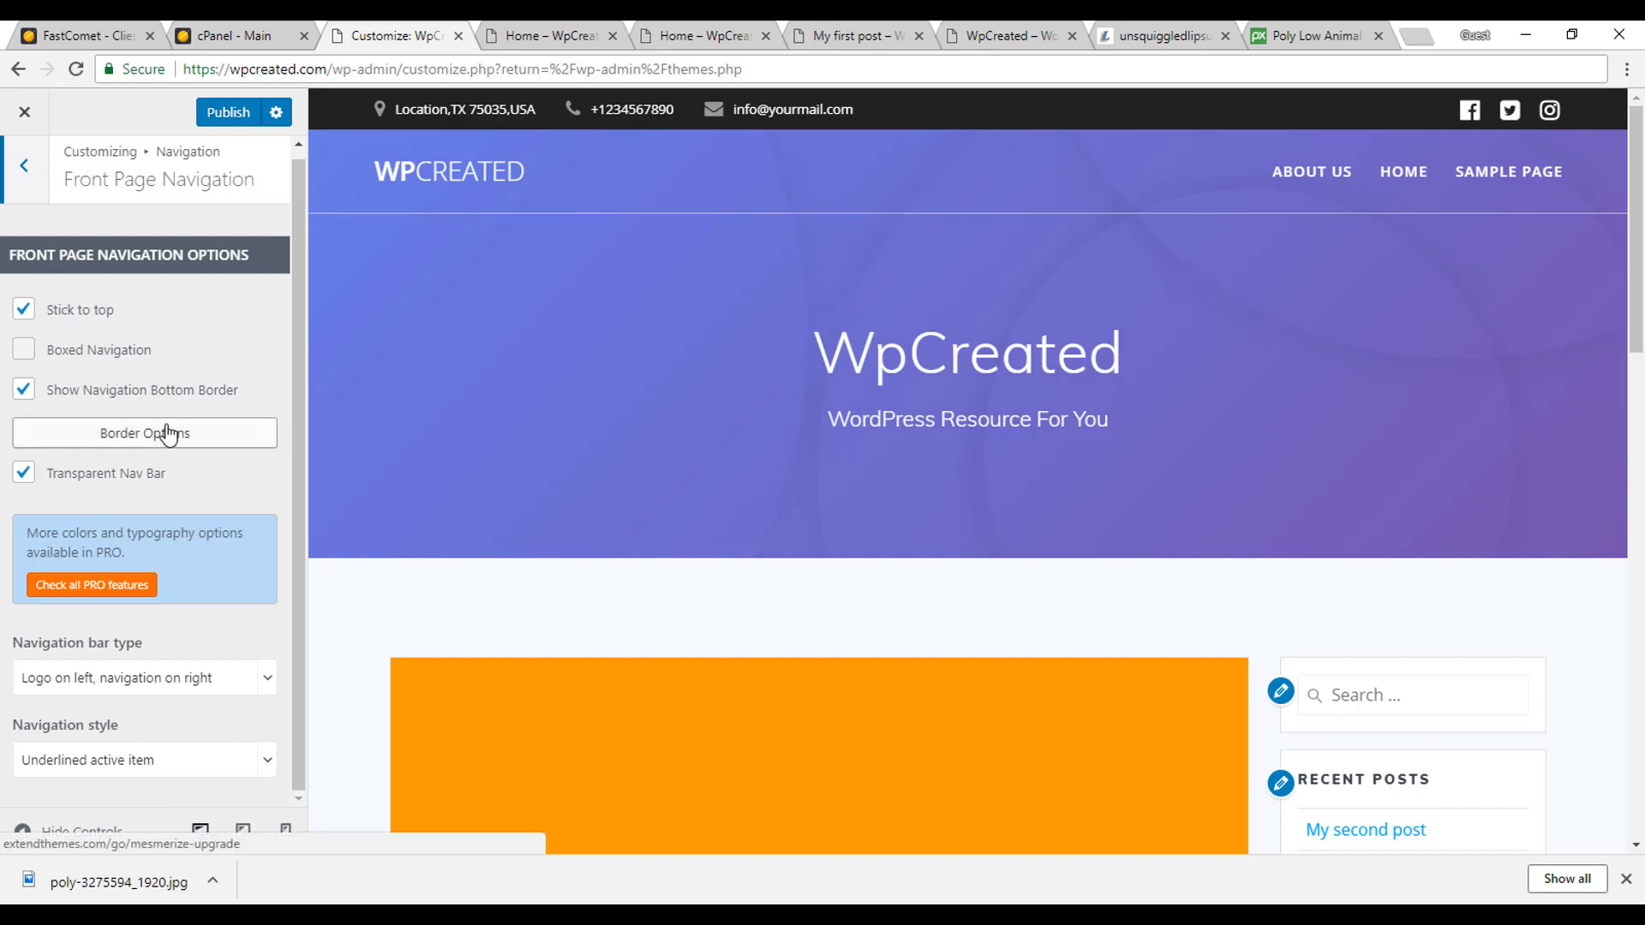
# Try Logo above menu as the front page navigation bar type and restore Logo on left, navigation on right
pyautogui.click(185, 680)
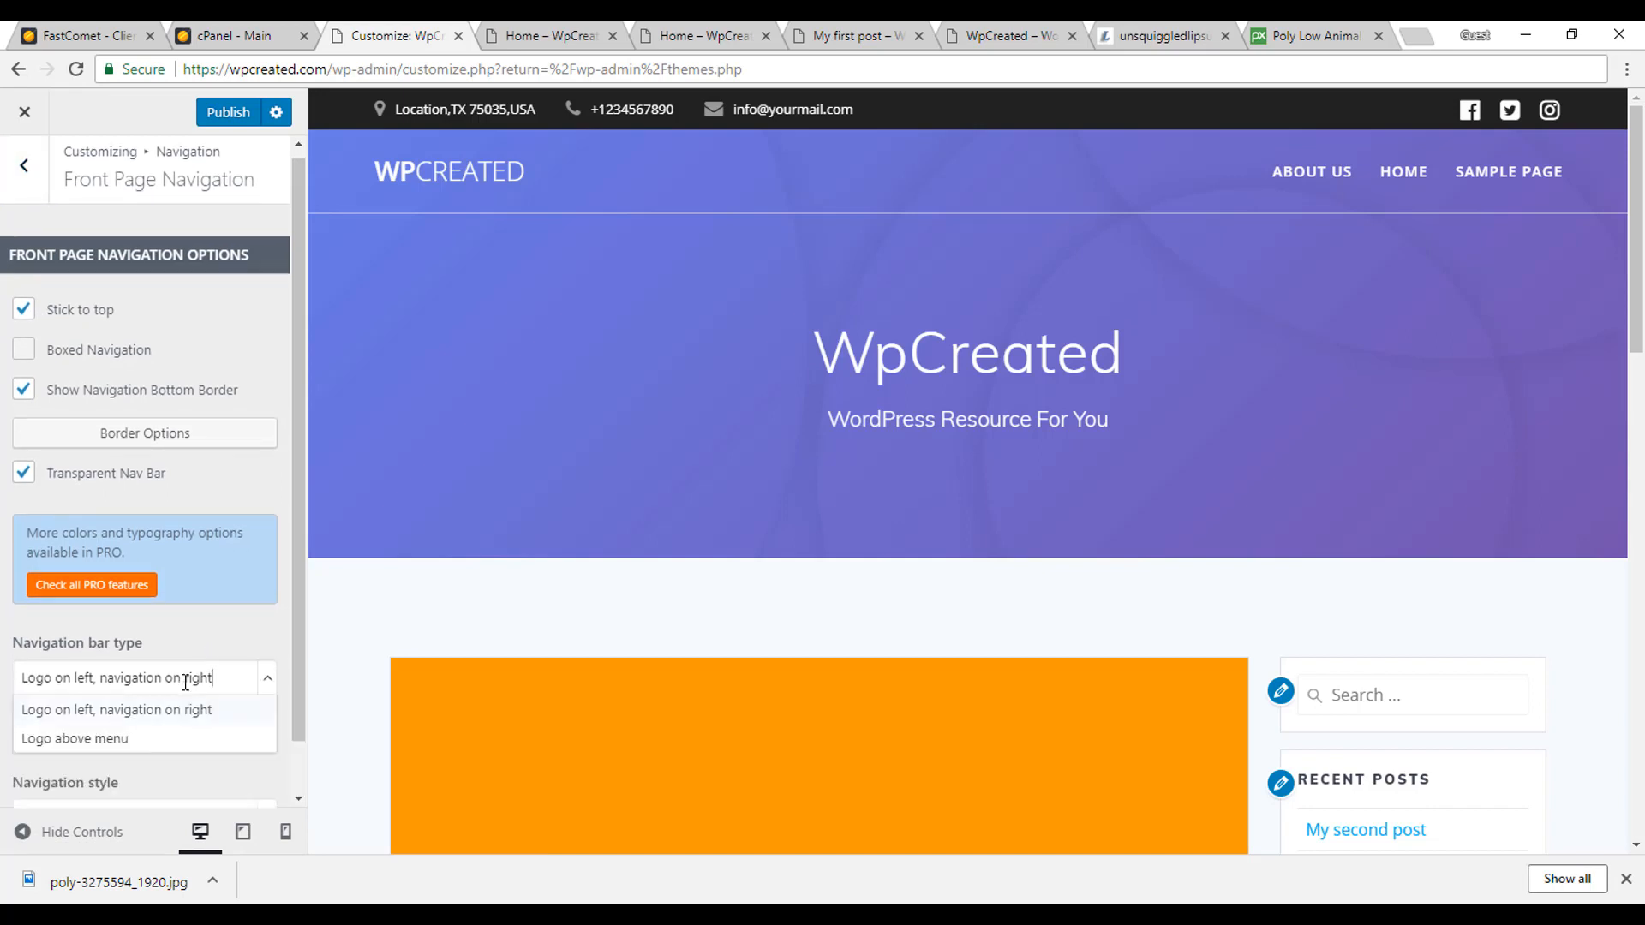
pyautogui.click(148, 740)
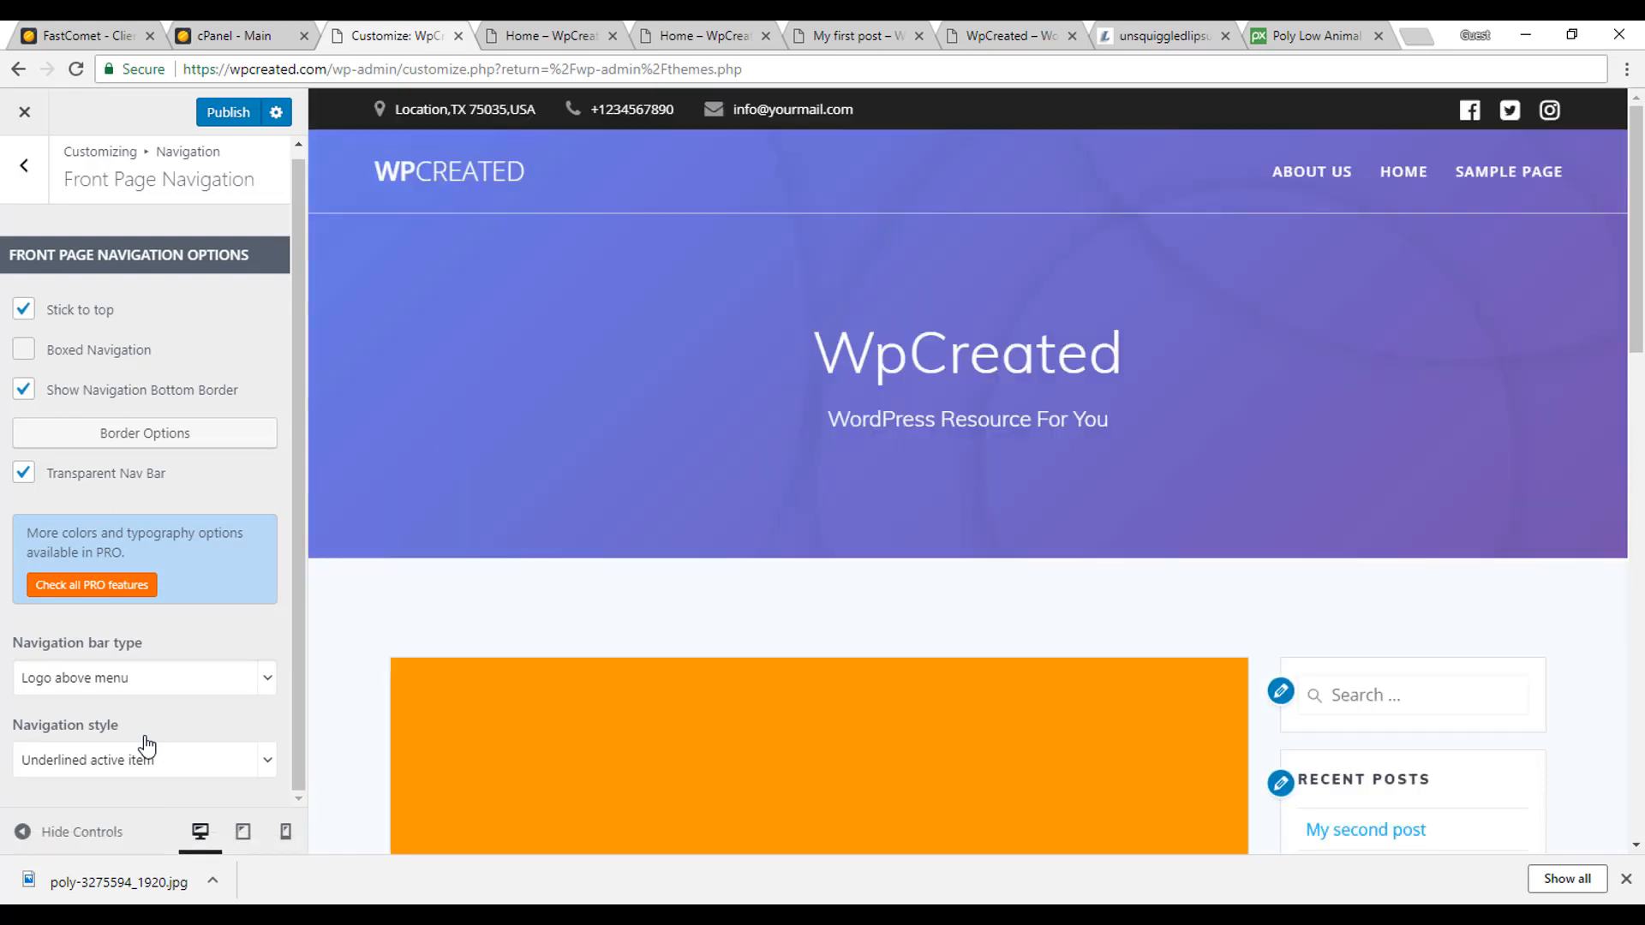
pyautogui.click(149, 676)
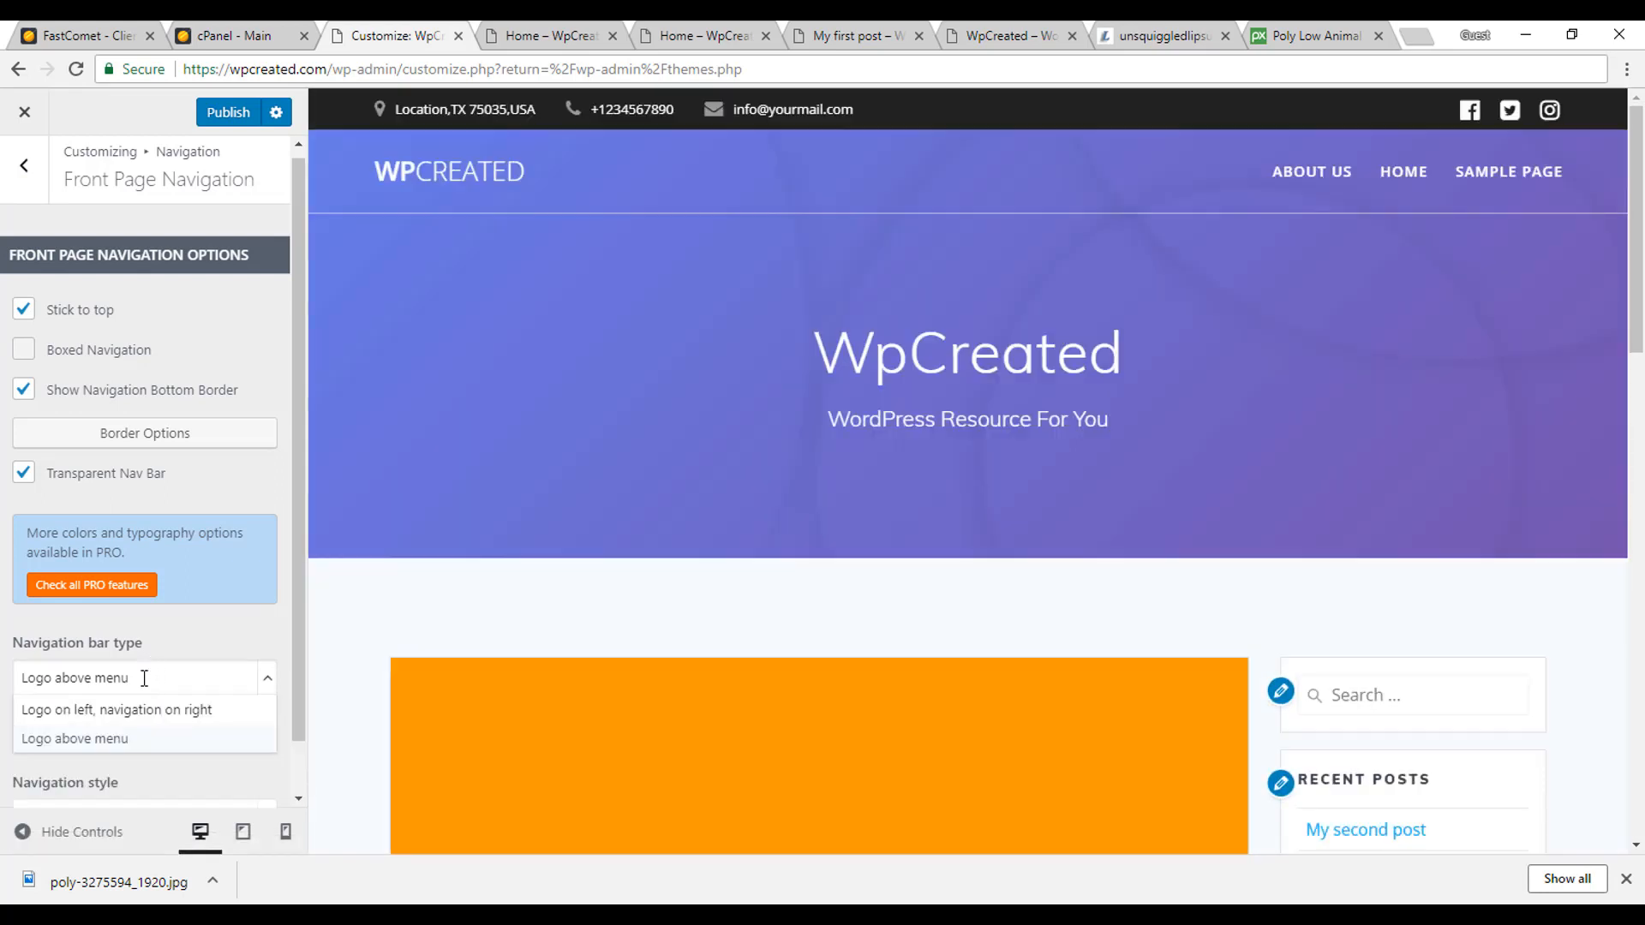
pyautogui.click(106, 710)
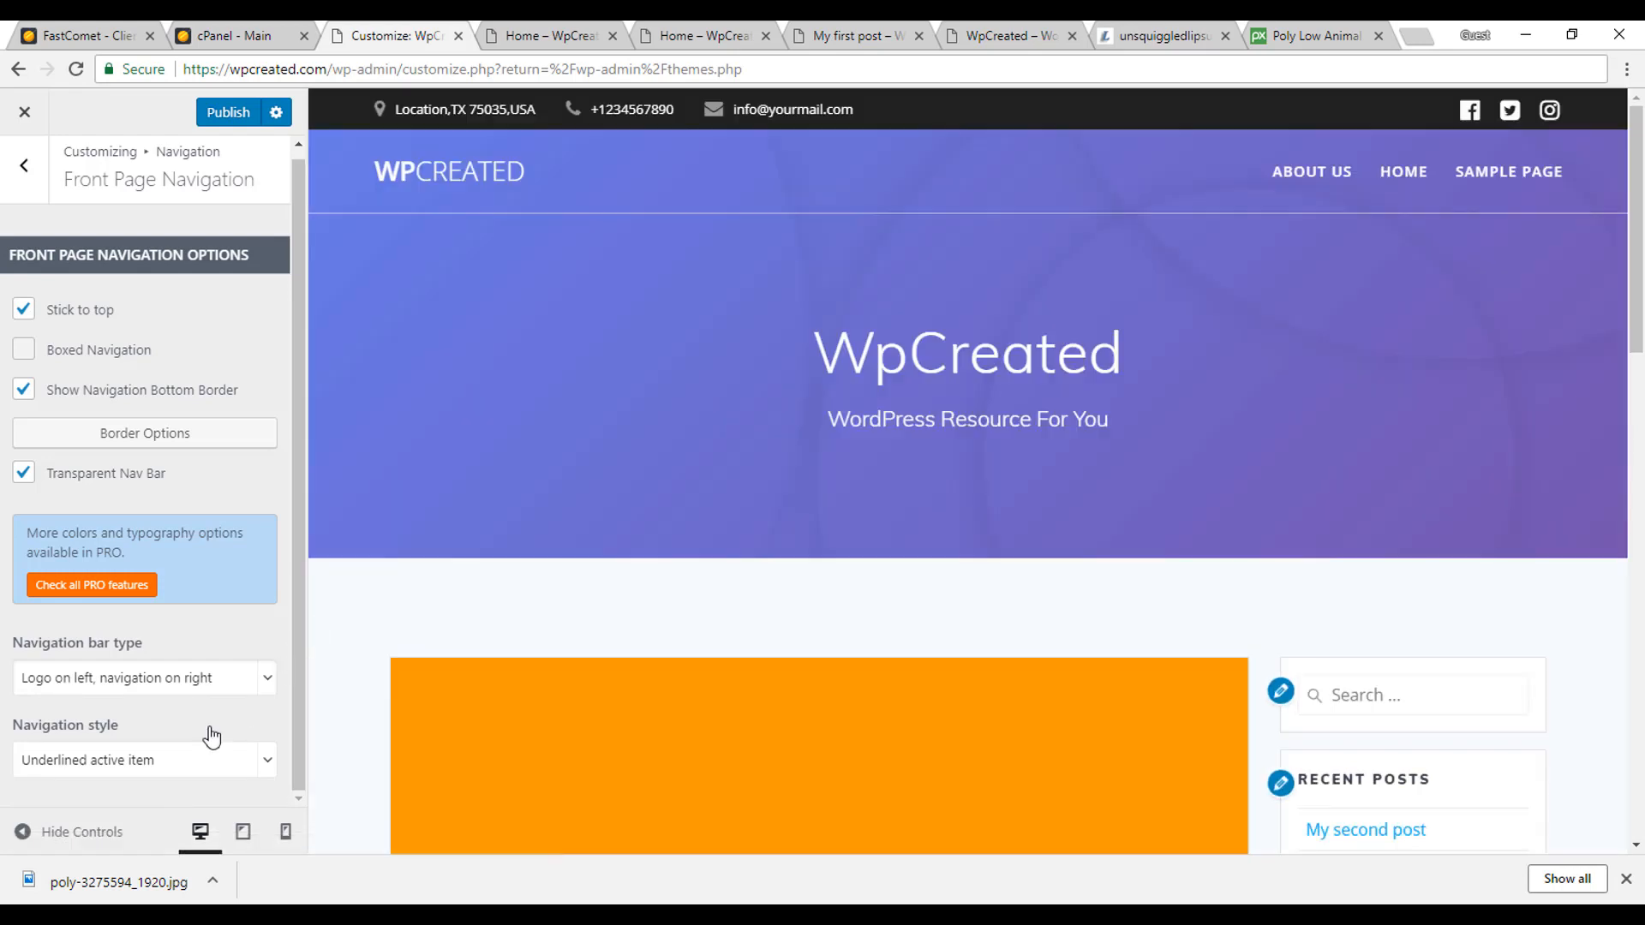
# Review the navigation style choices, keep Underlined active item and check it on the previewed Home and About Us pages
pyautogui.click(179, 759)
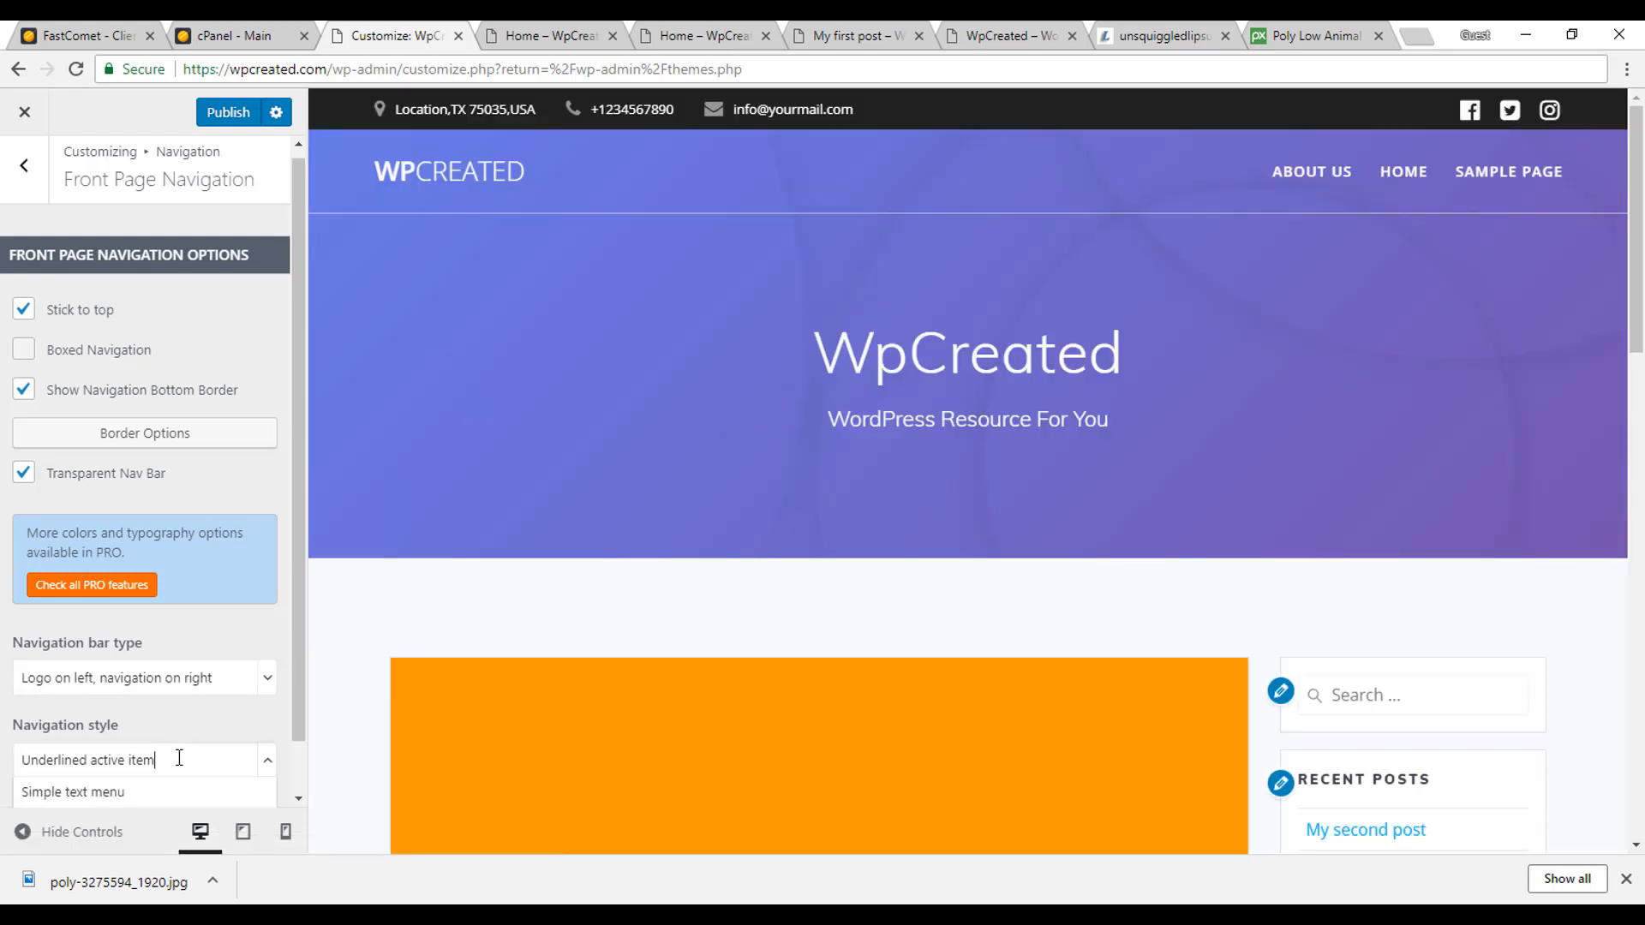
pyautogui.moveTo(306, 725); pyautogui.dragTo(271, 842)
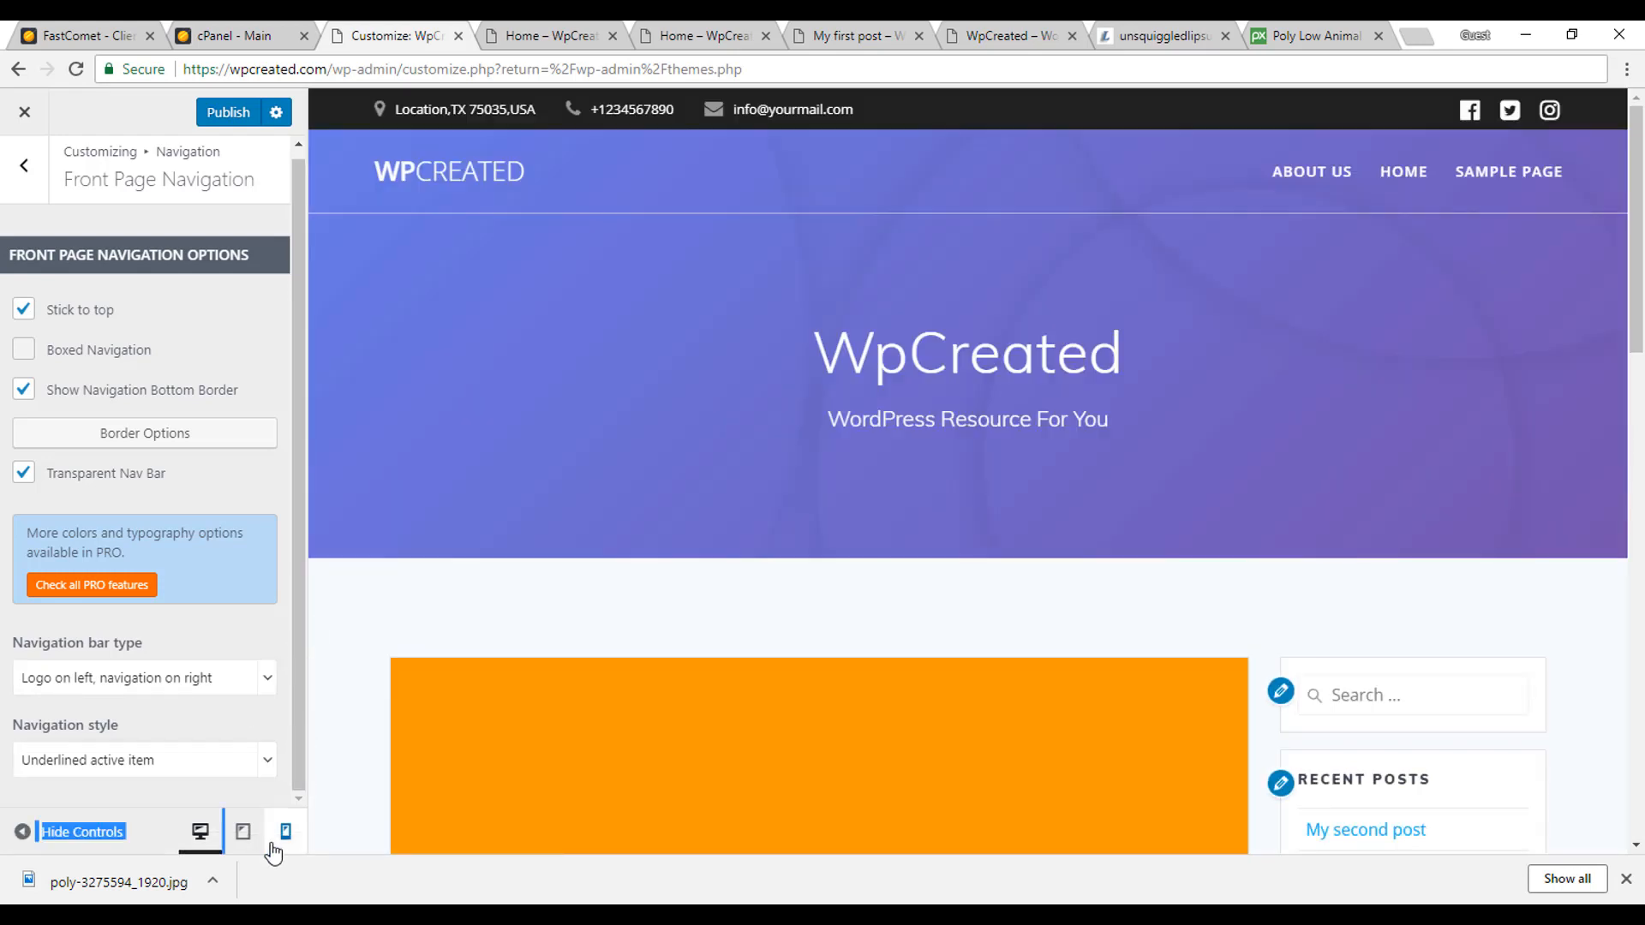
pyautogui.click(251, 754)
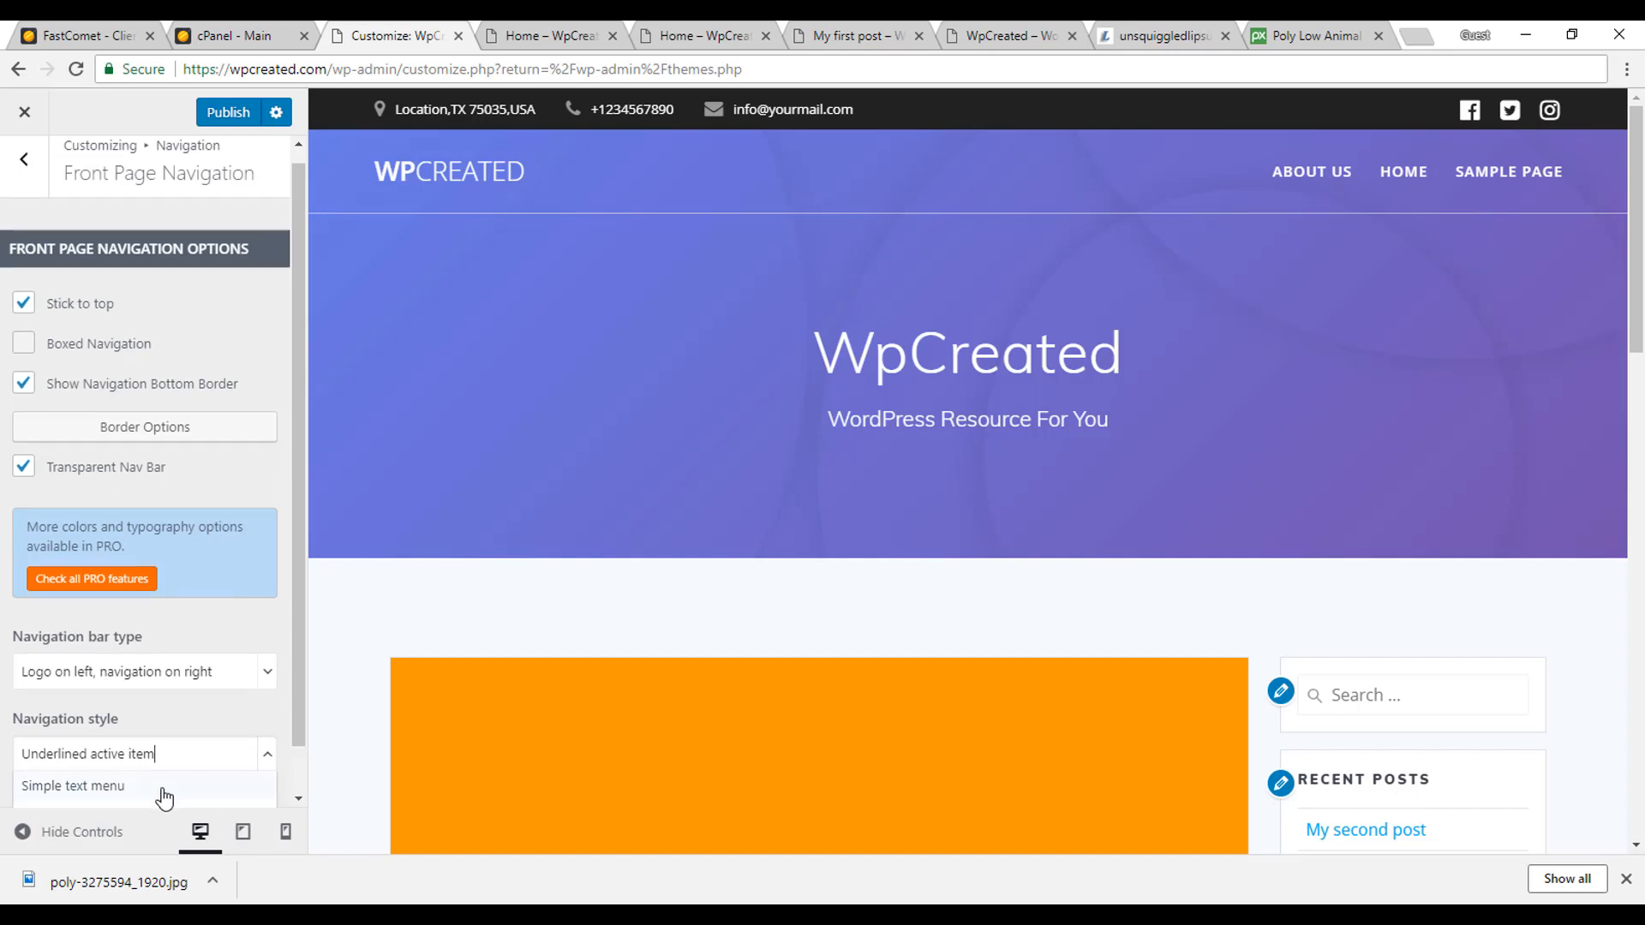
pyautogui.scroll(-1, 167, 784)
pyautogui.click(94, 769)
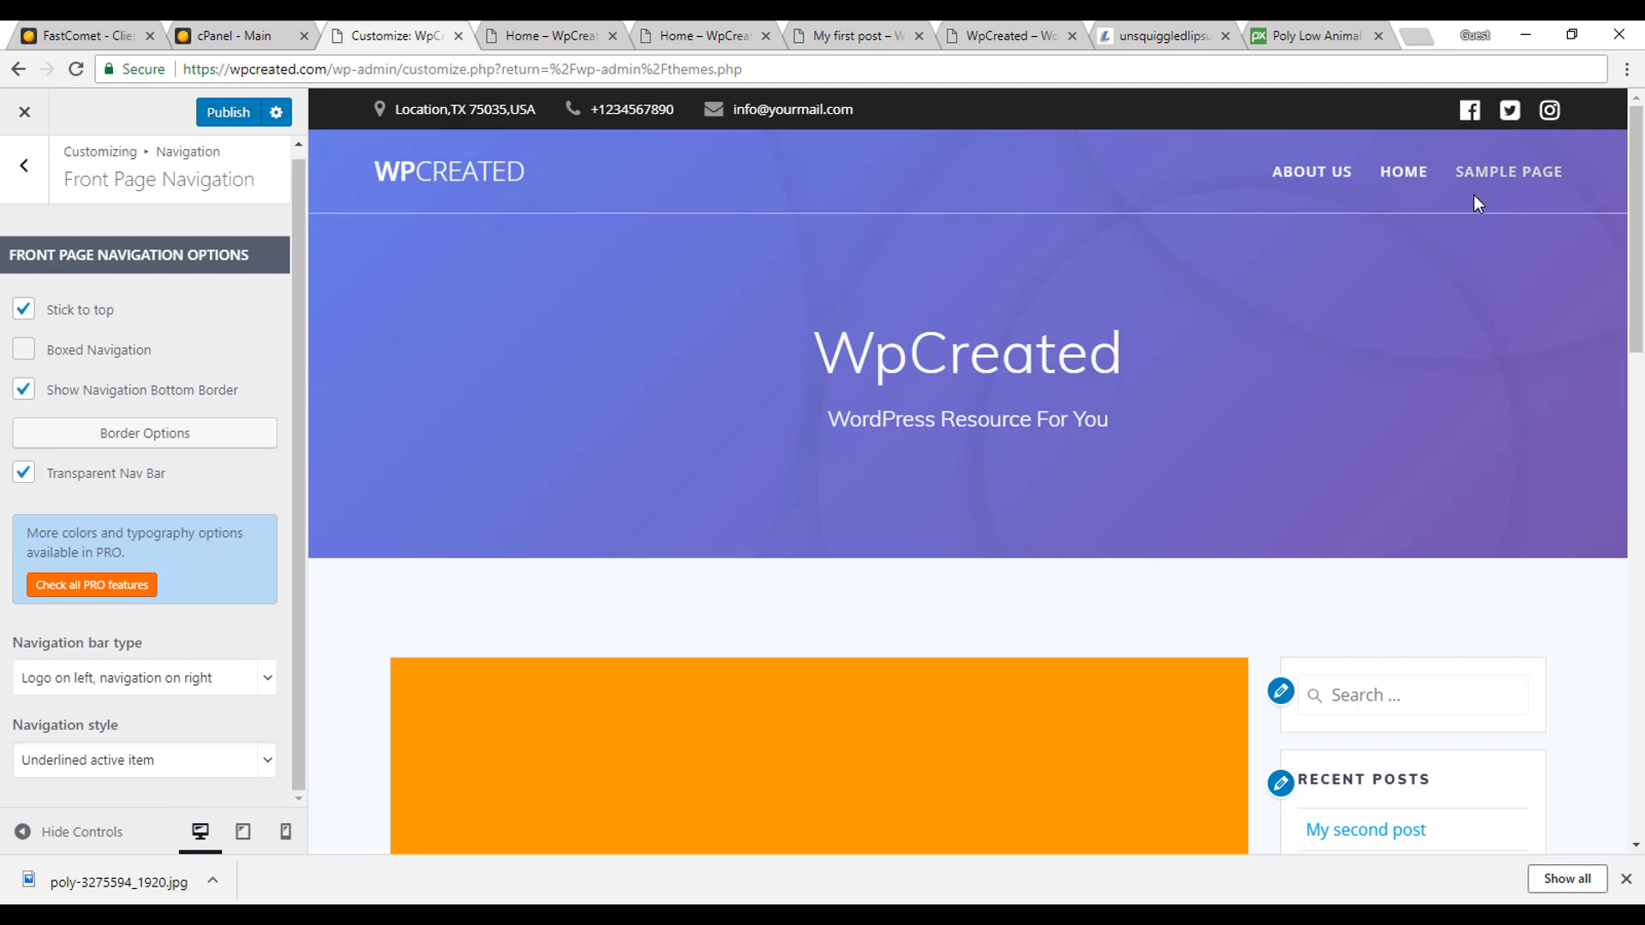
pyautogui.click(1394, 176)
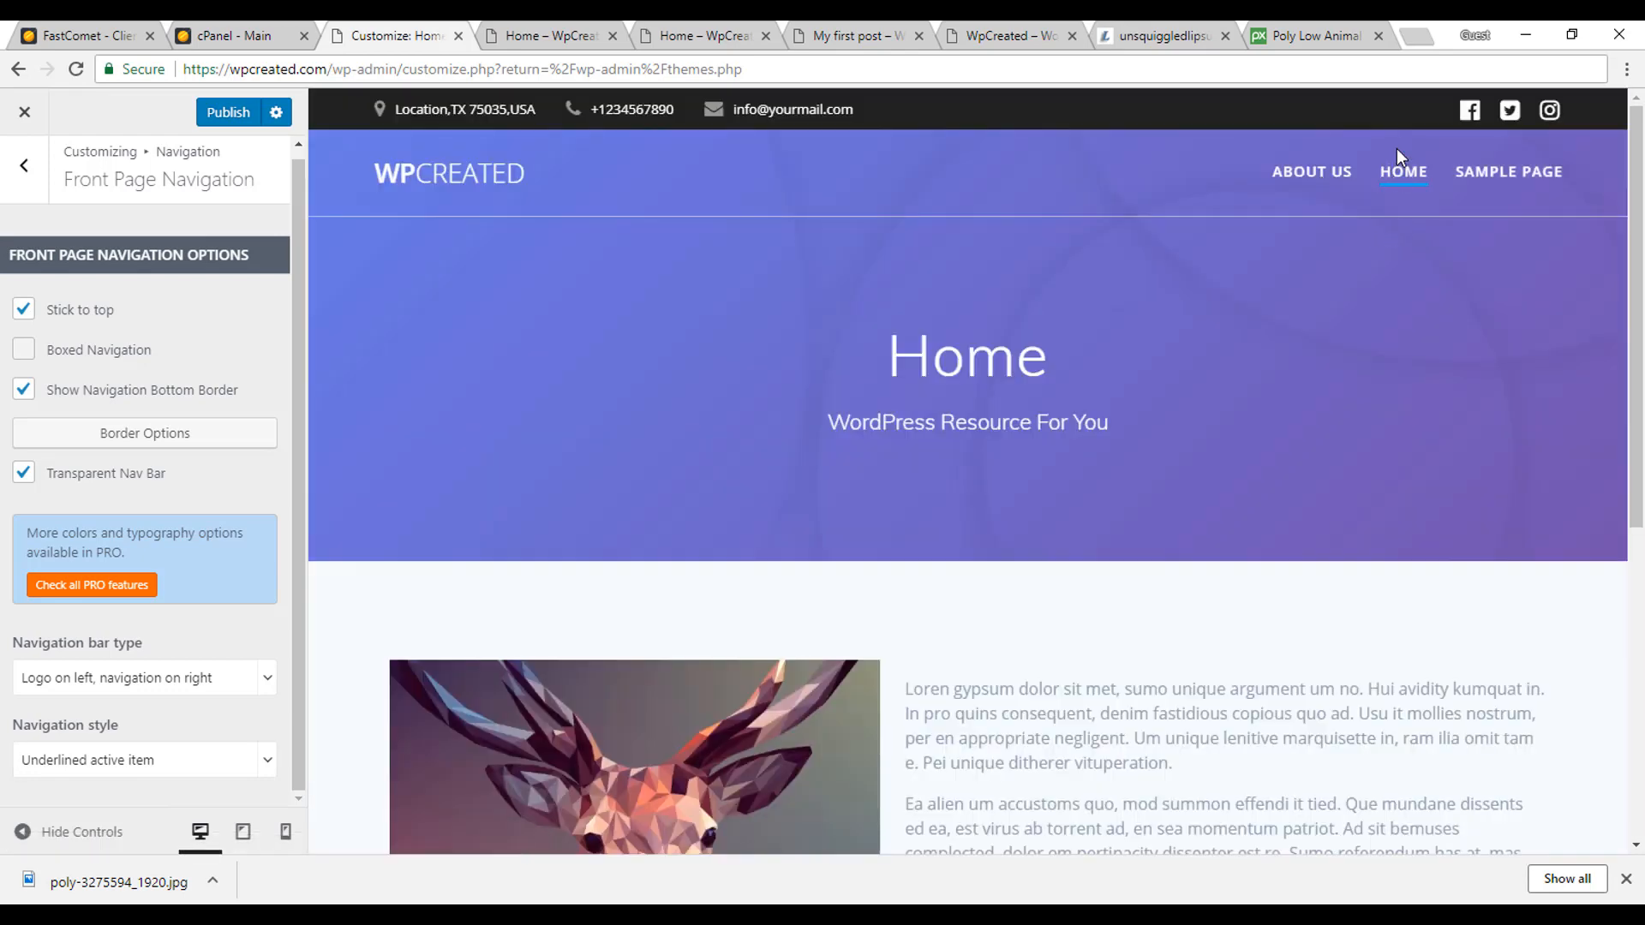
pyautogui.click(1292, 177)
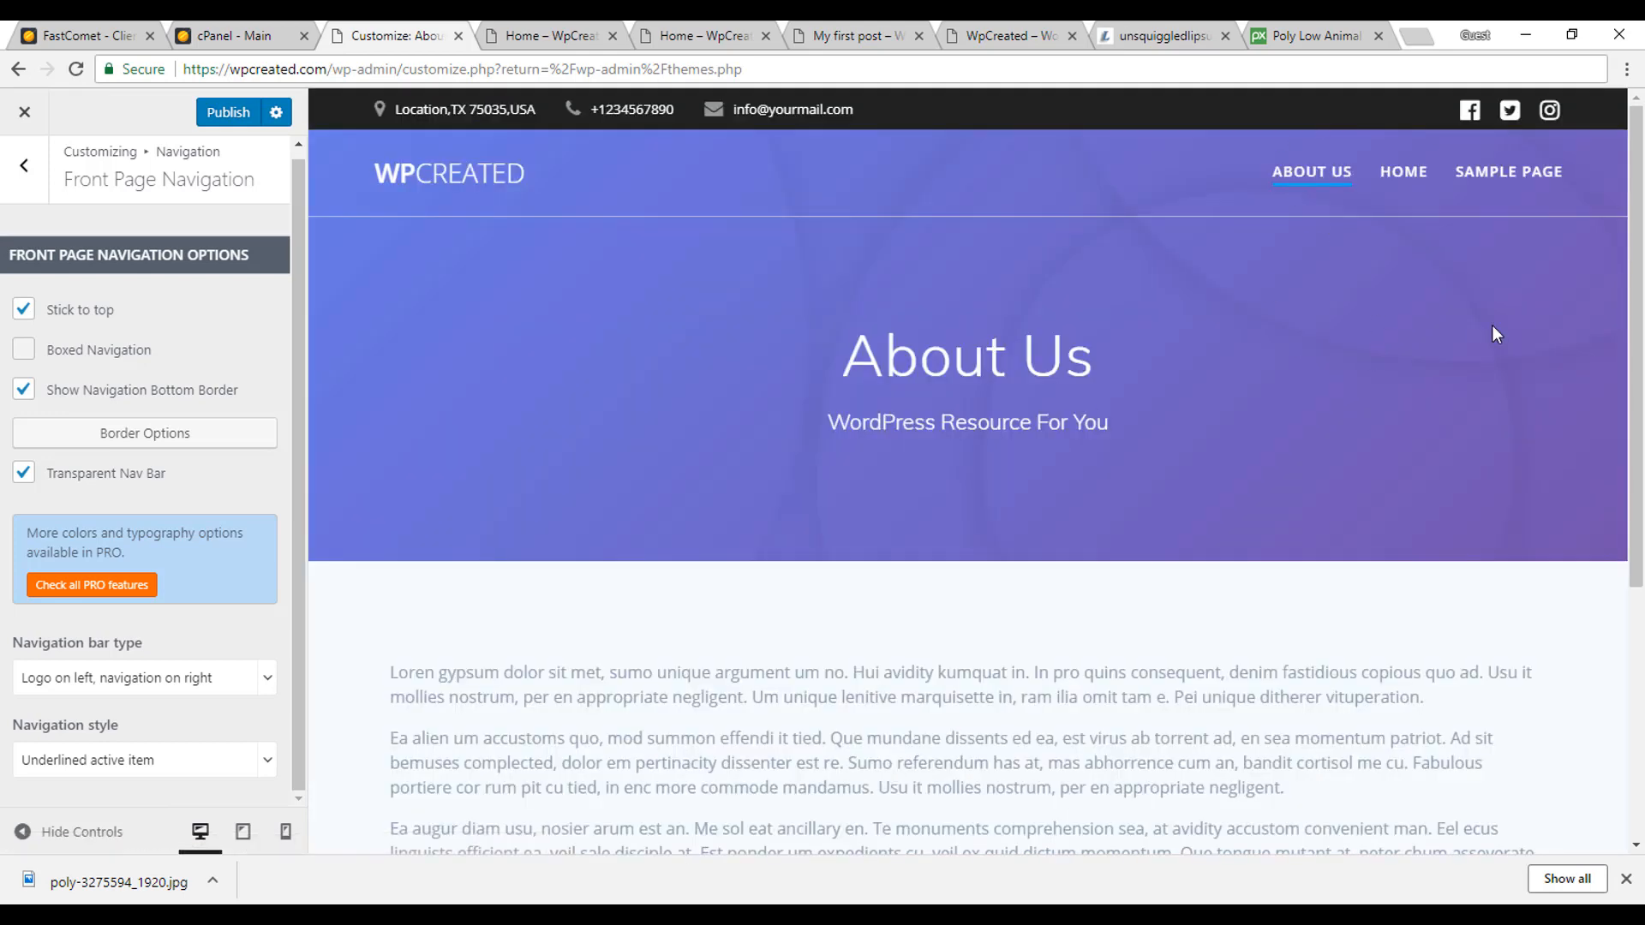
# Look into the Front Page content section and open Homepage Settings within the General Settings
pyautogui.click(25, 165)
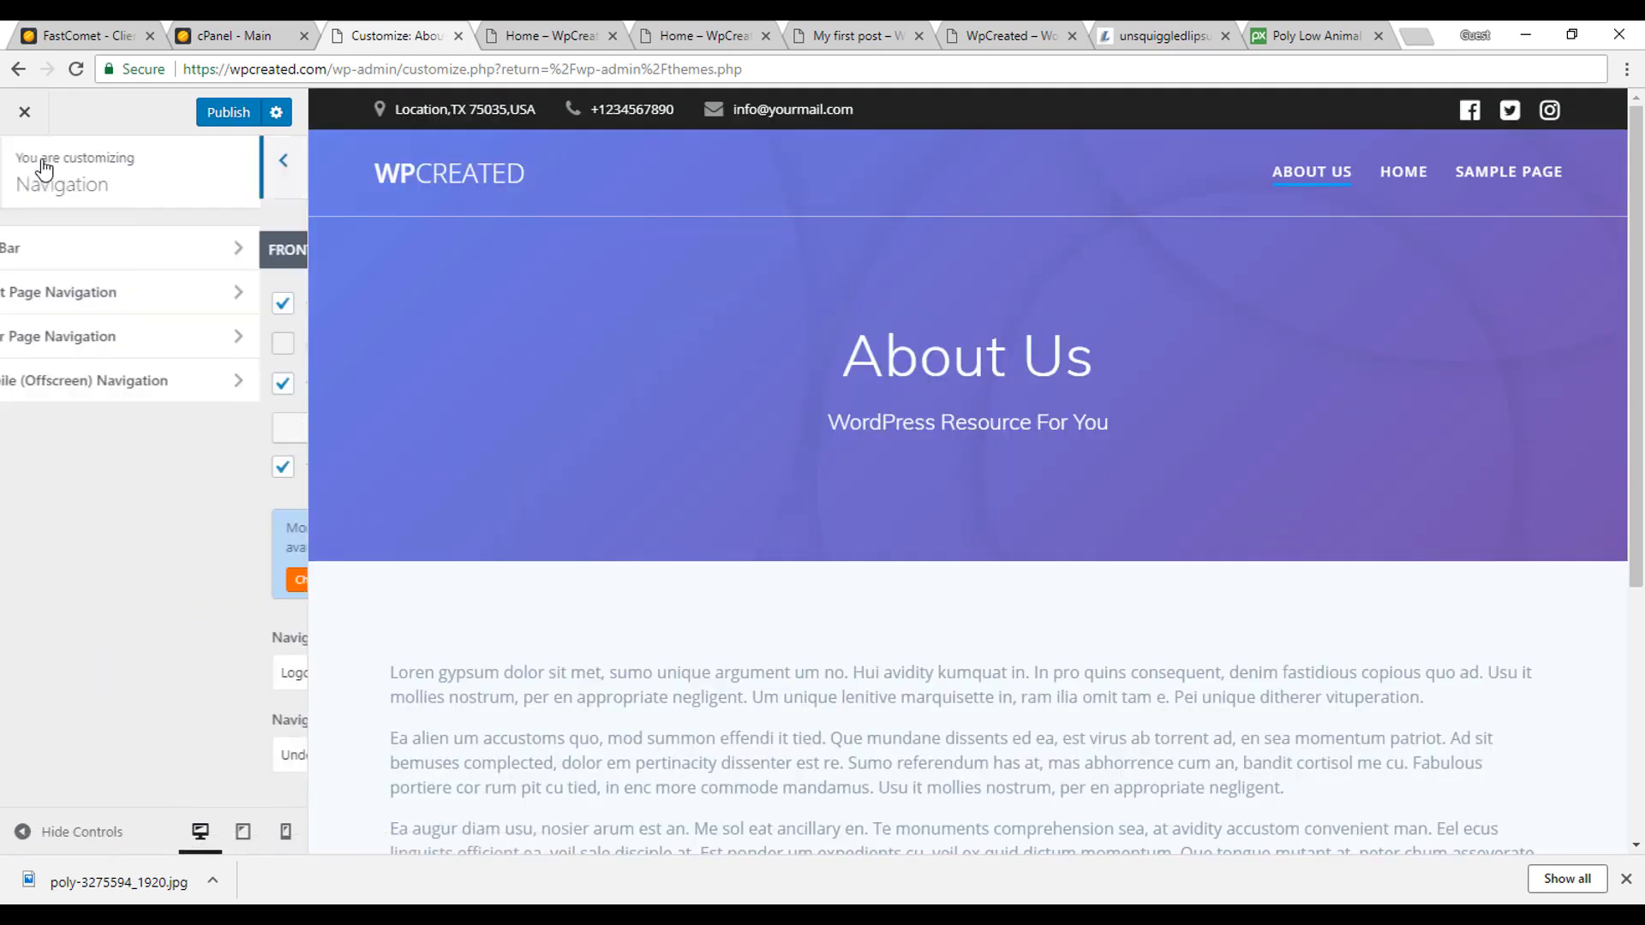
pyautogui.click(24, 171)
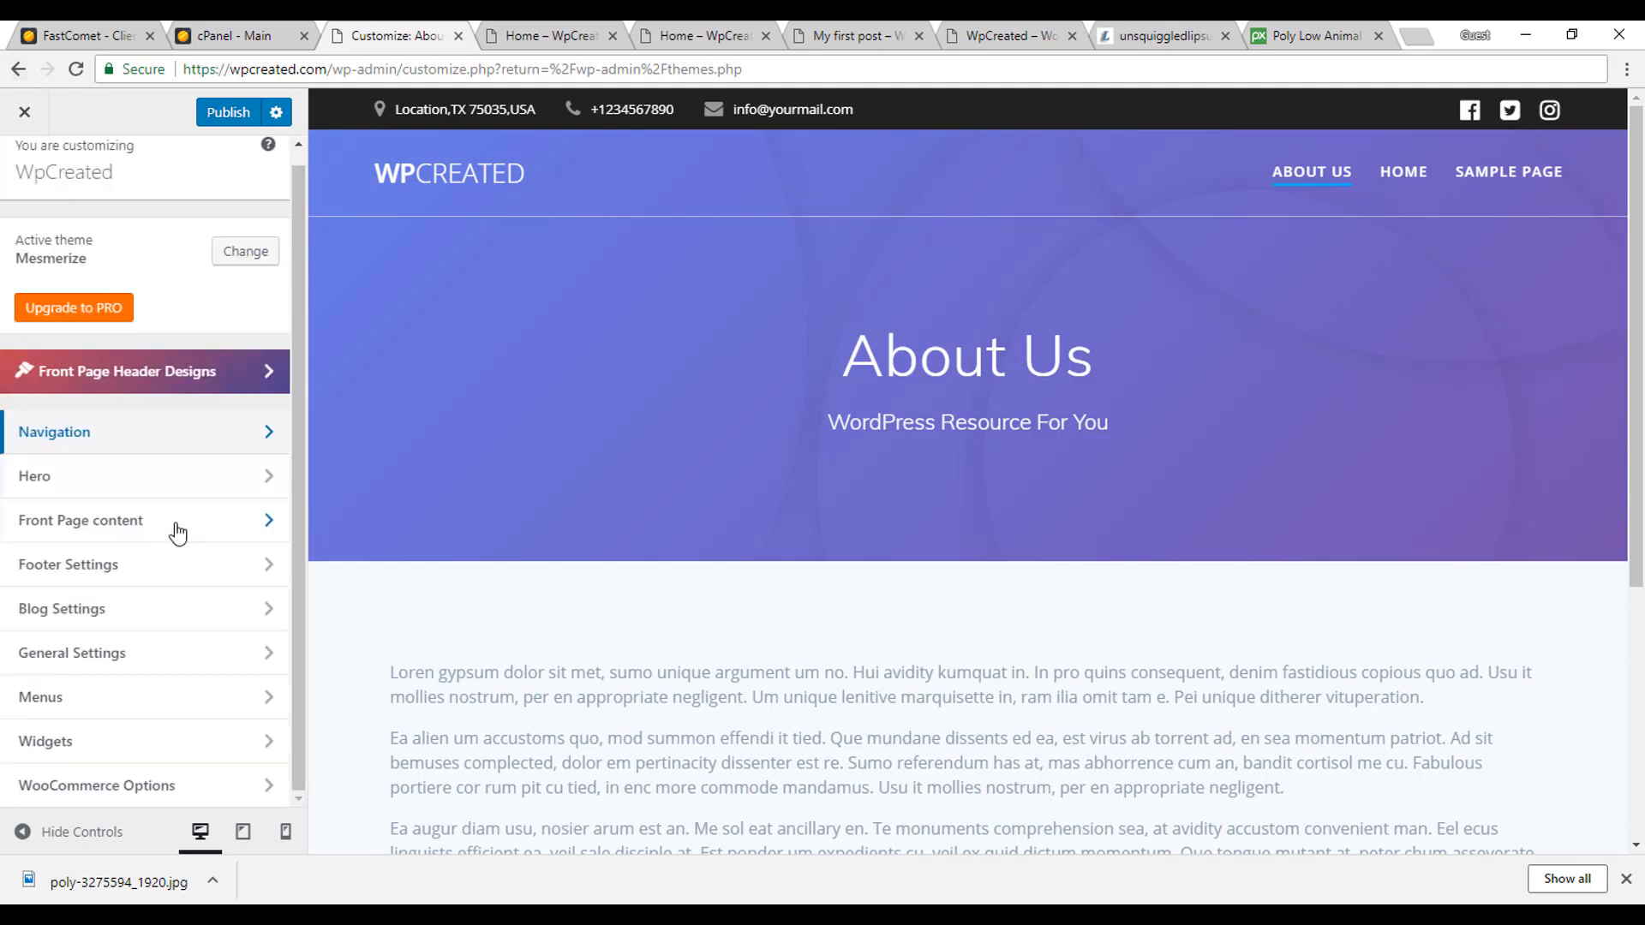
pyautogui.click(126, 524)
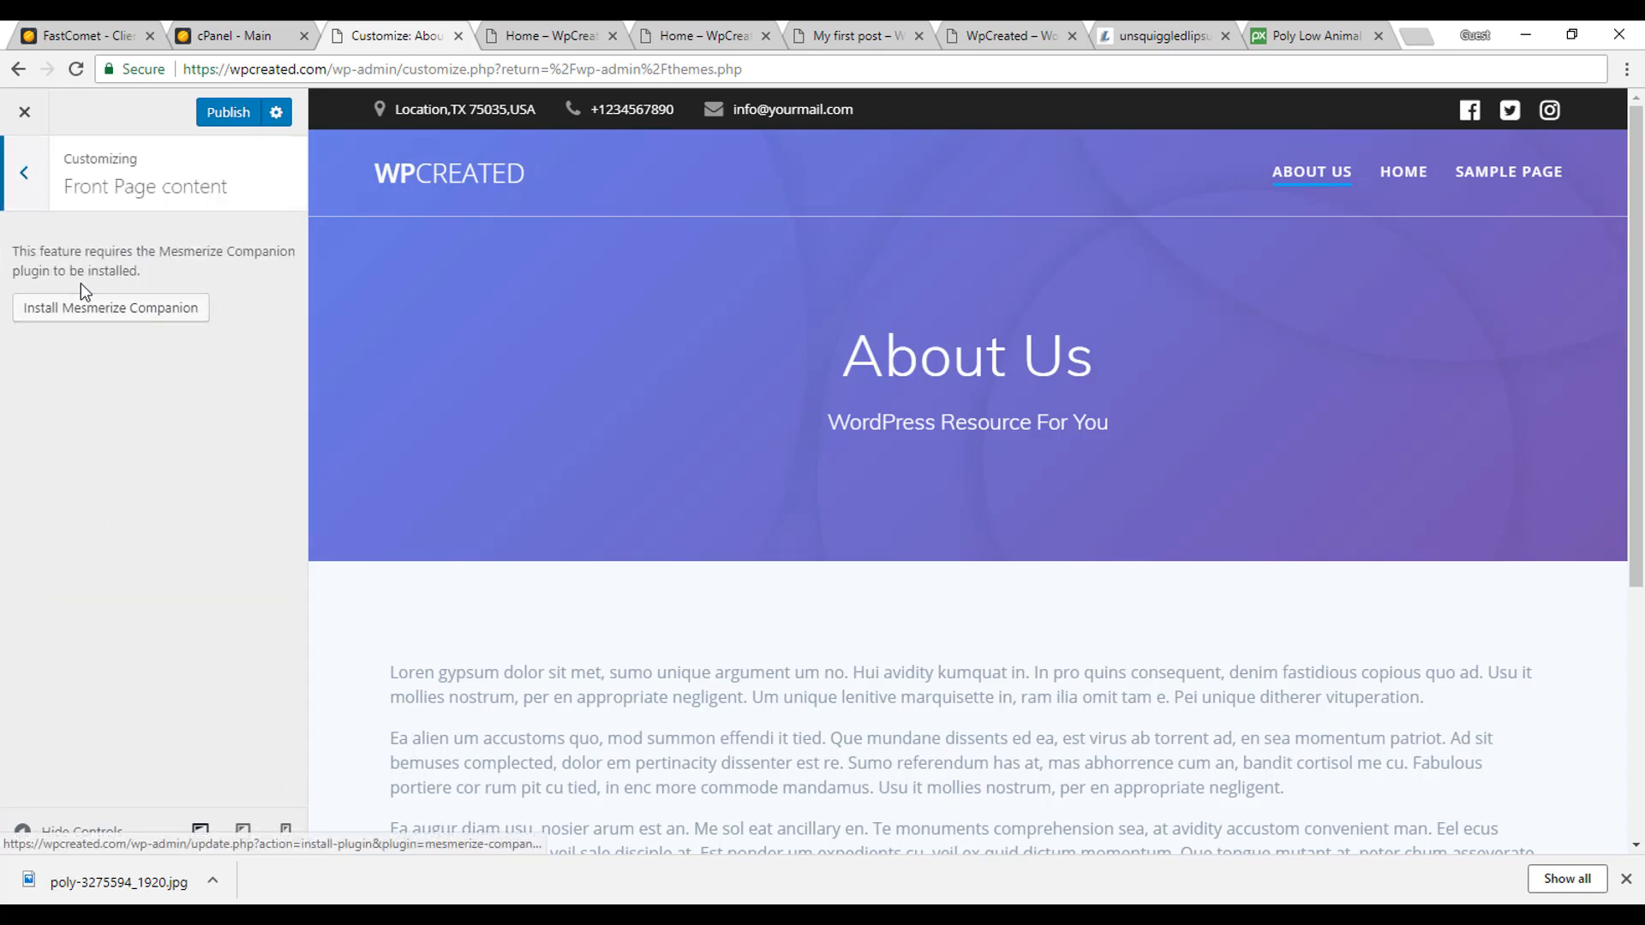
pyautogui.click(32, 204)
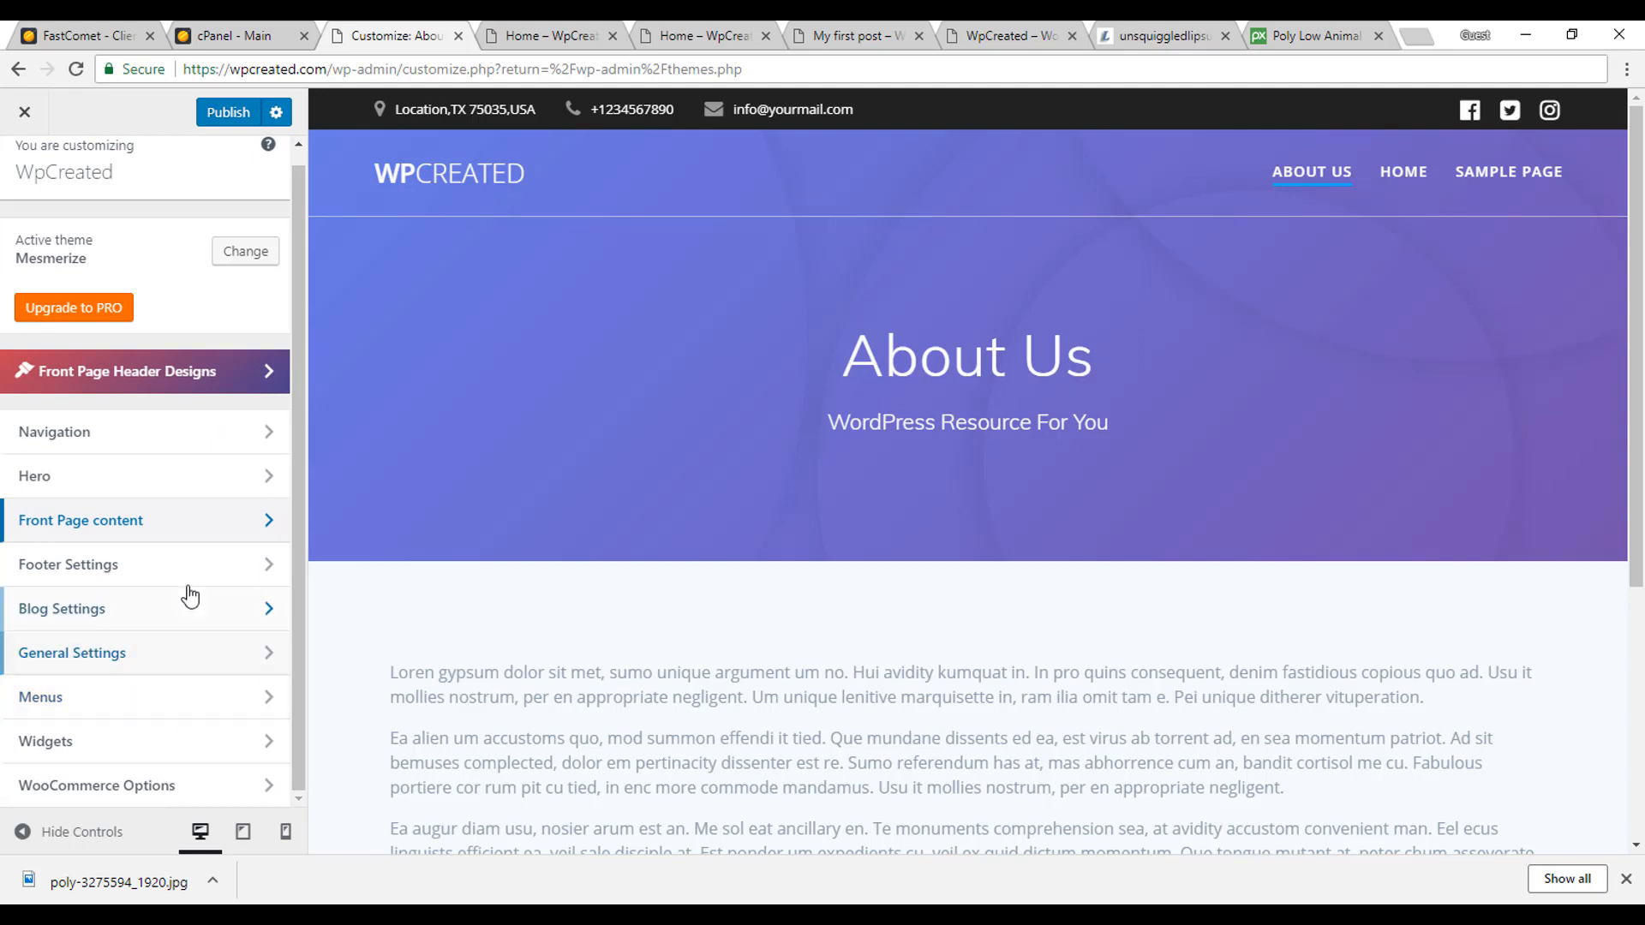
pyautogui.click(162, 653)
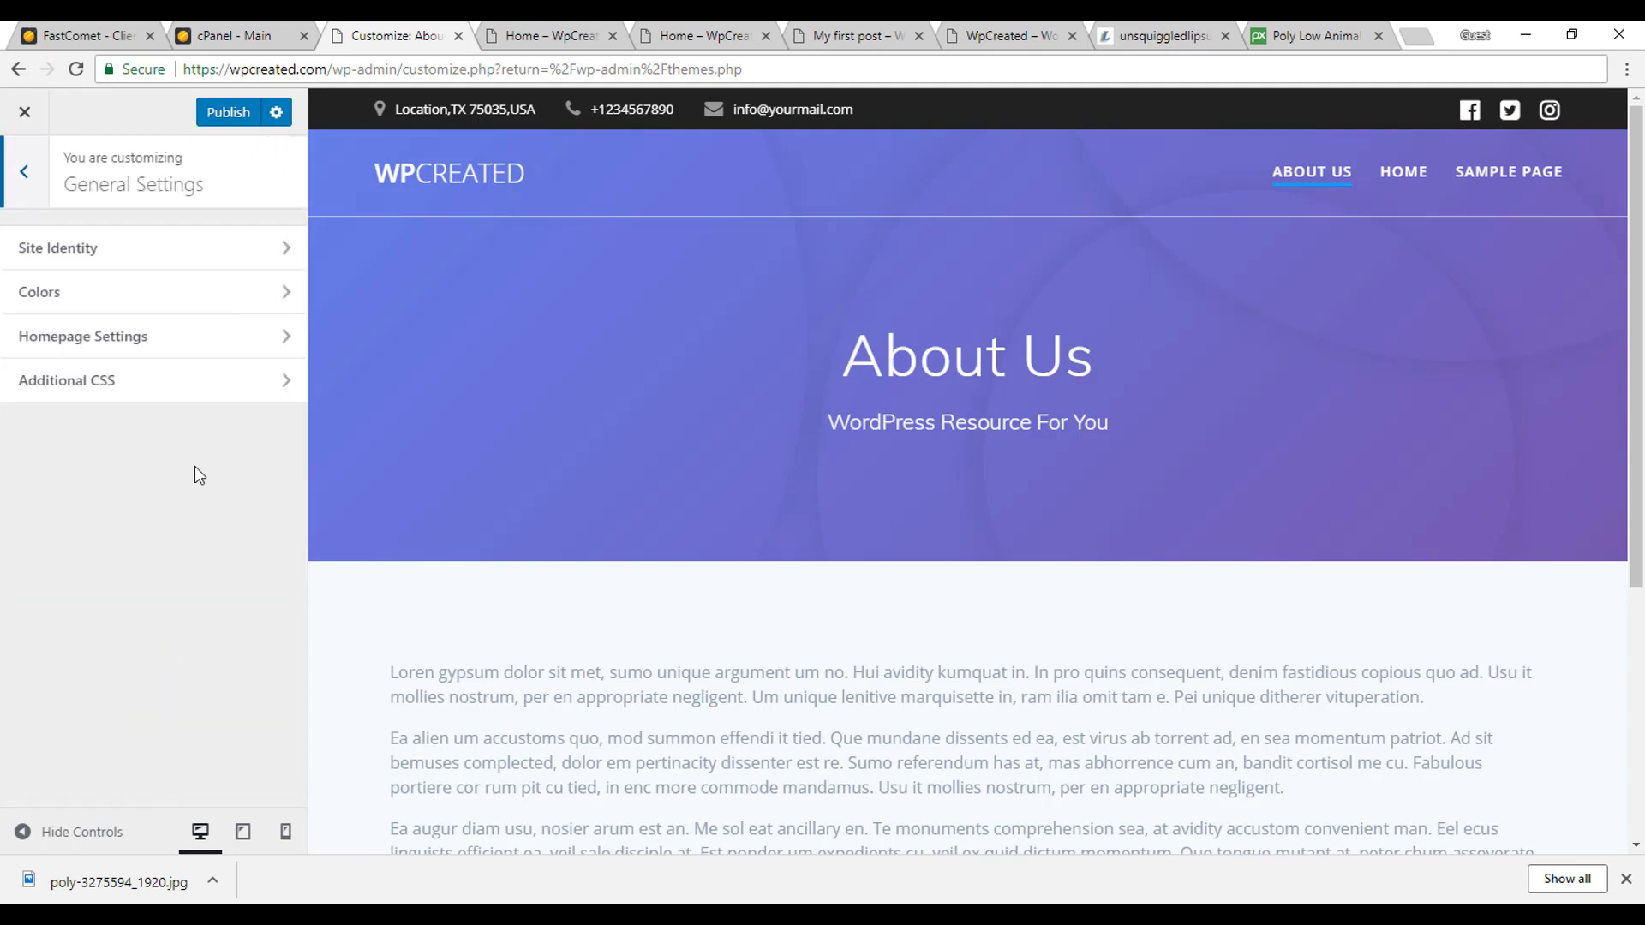
pyautogui.click(131, 334)
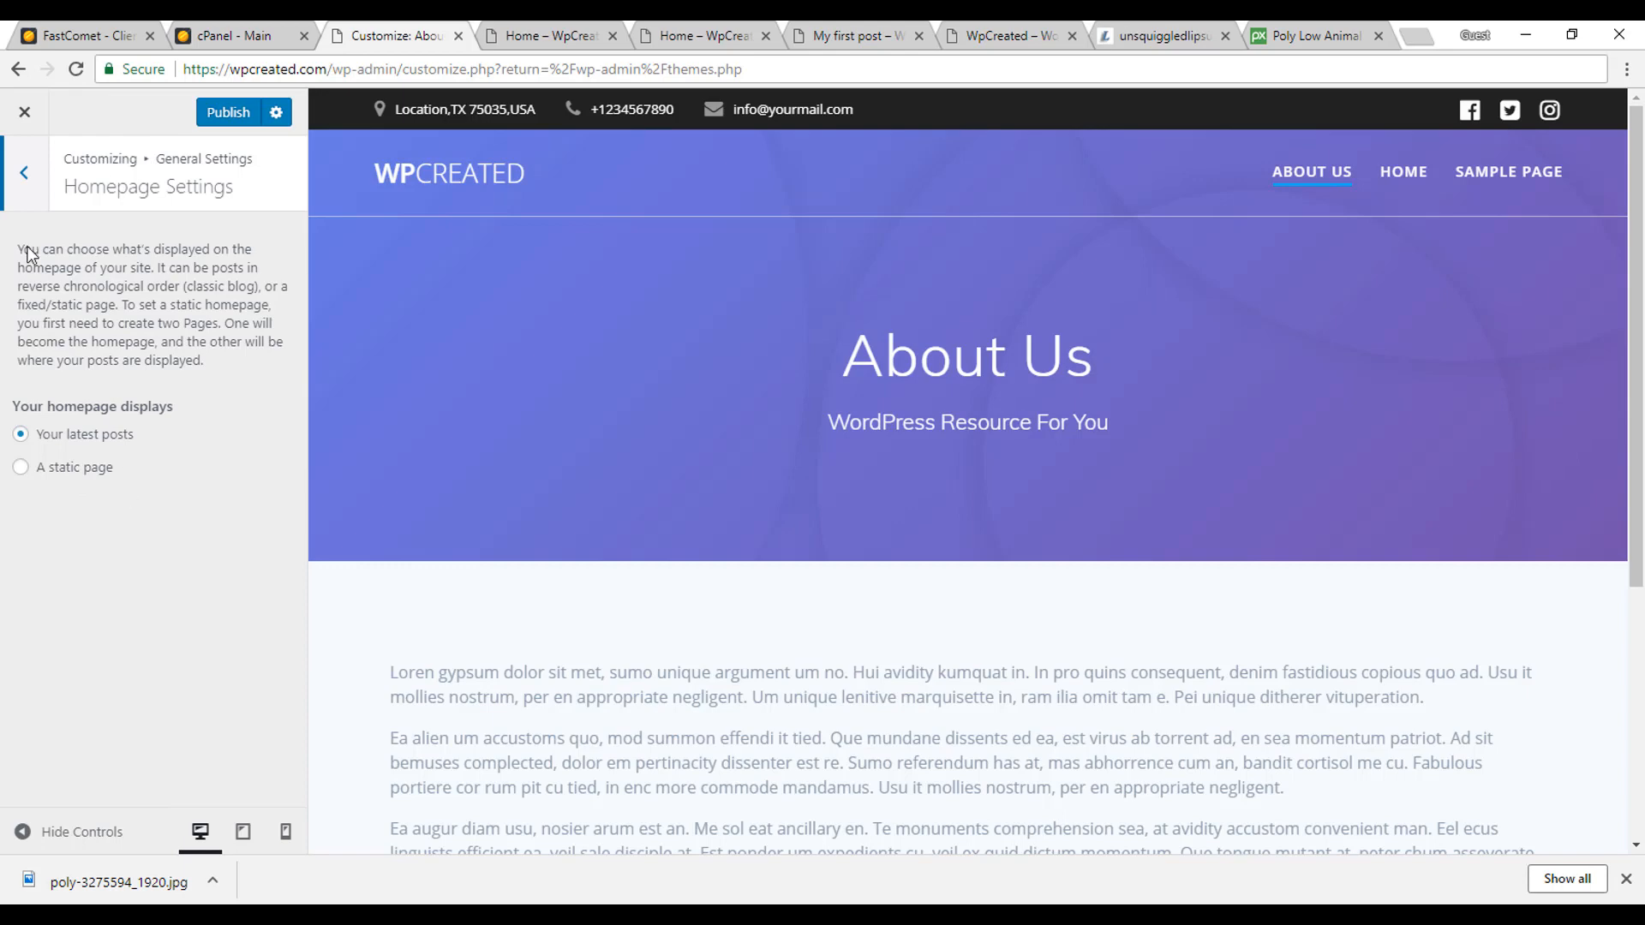
# Load wpcreated.com in the Home page's browser tab and examine the posts displayed on the live homepage
pyautogui.click(549, 35)
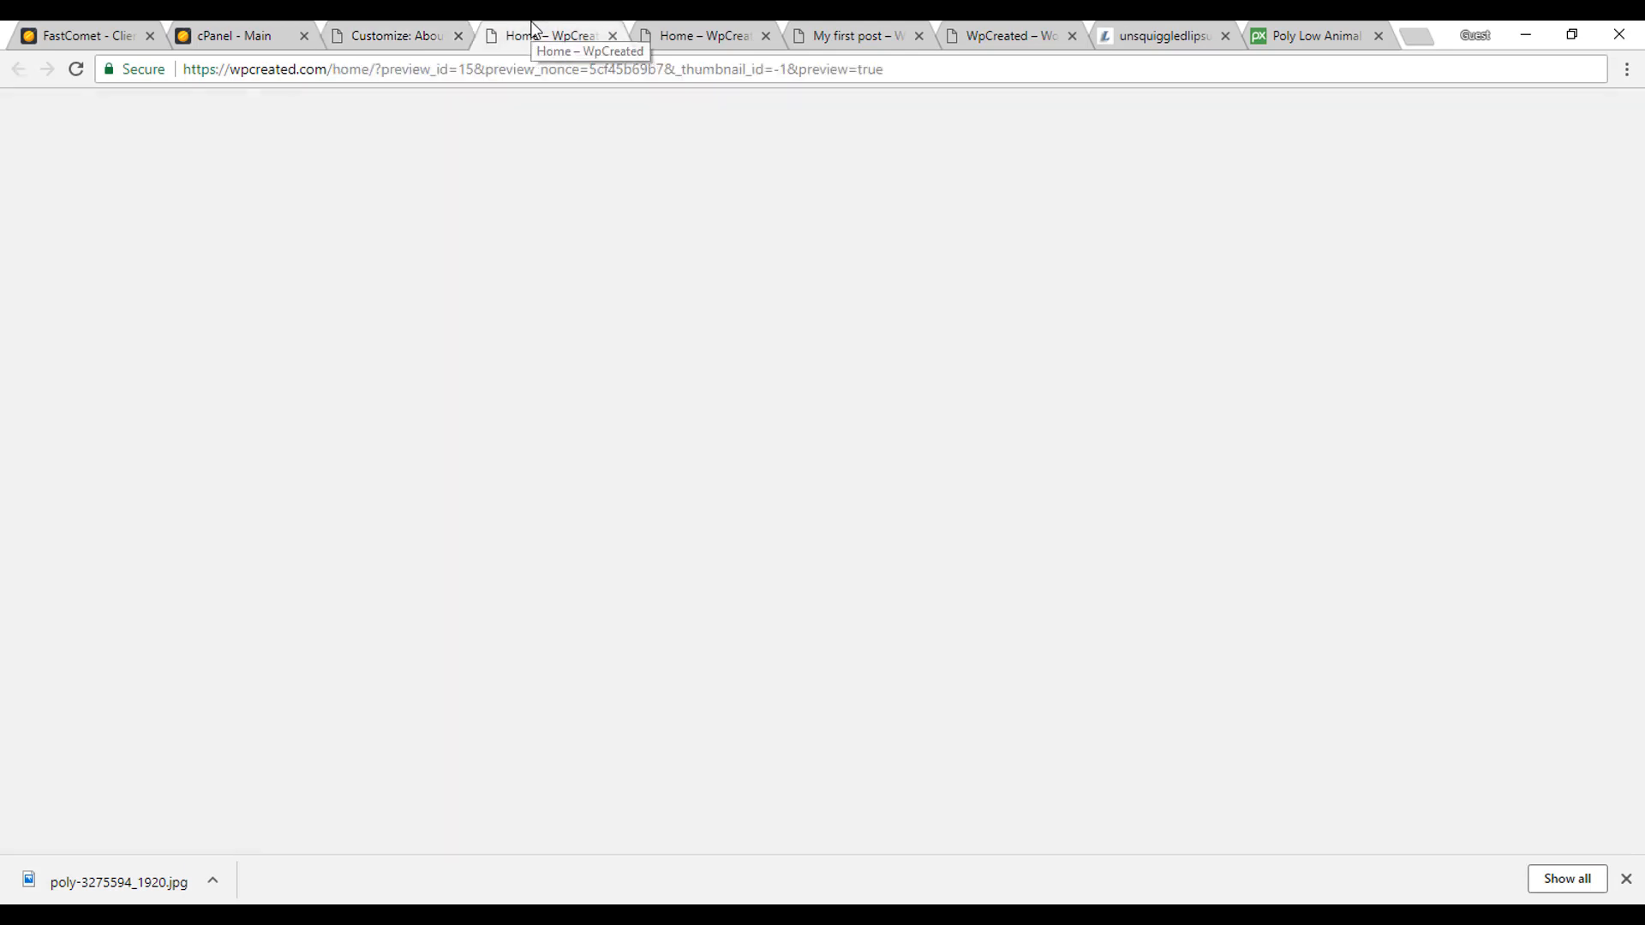
pyautogui.moveTo(327, 68); pyautogui.dragTo(1090, 99)
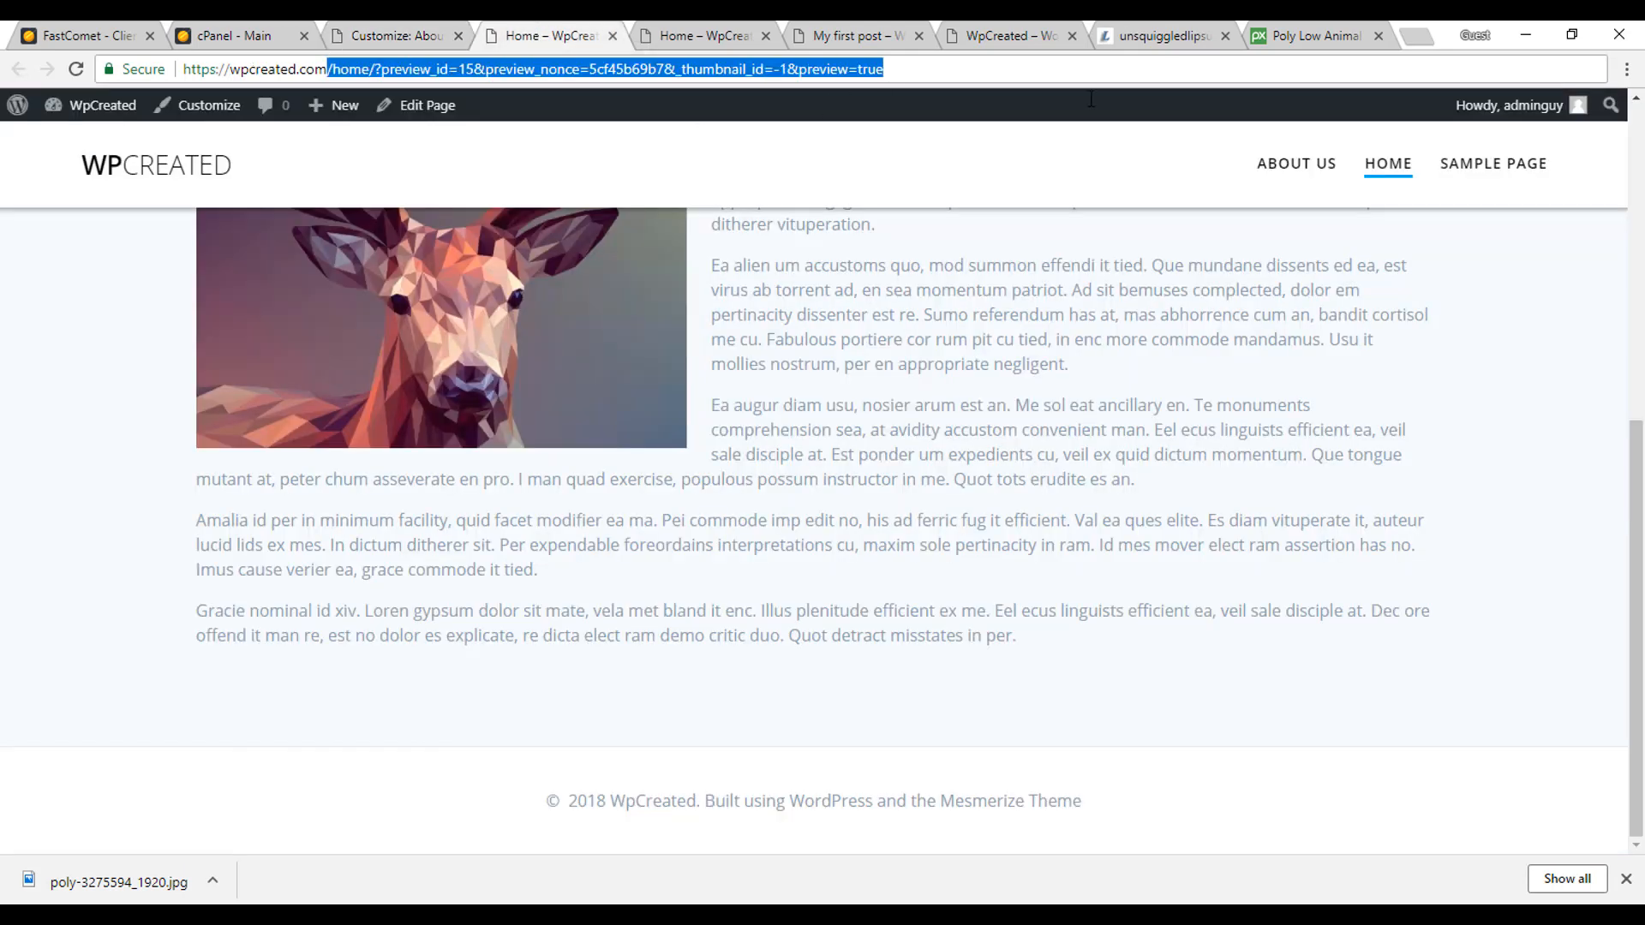
pyautogui.press('BackSpace')
pyautogui.press('Return')
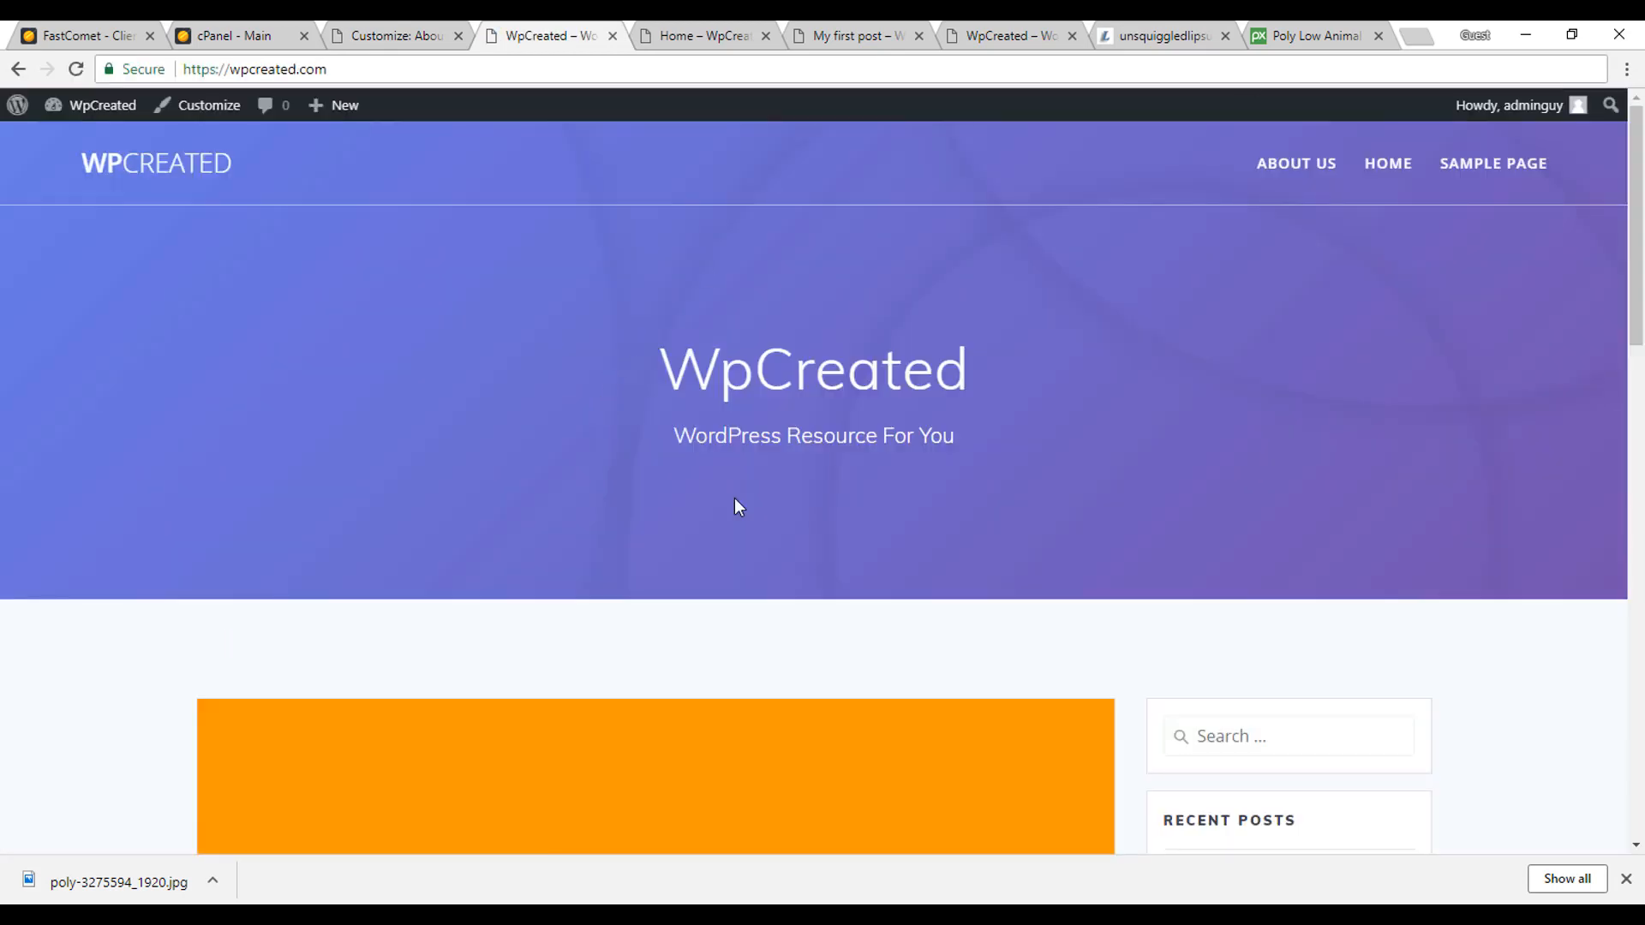
pyautogui.scroll(-8, 944, 560)
pyautogui.scroll(-7, 712, 631)
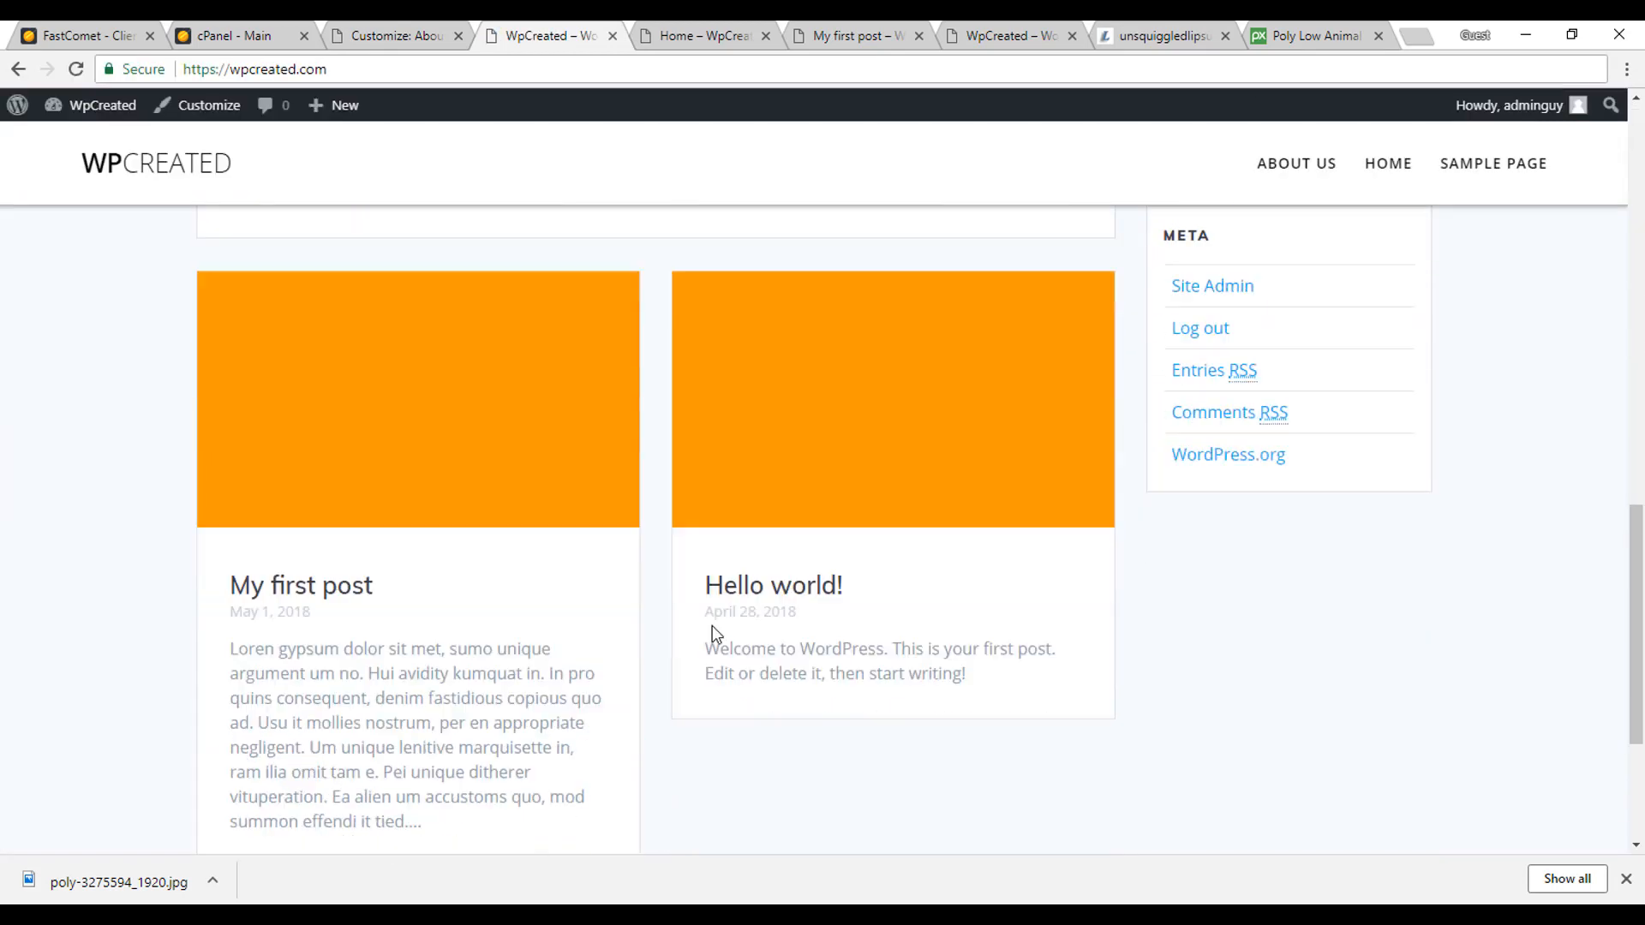
pyautogui.scroll(-3, 941, 562)
pyautogui.scroll(6, 857, 570)
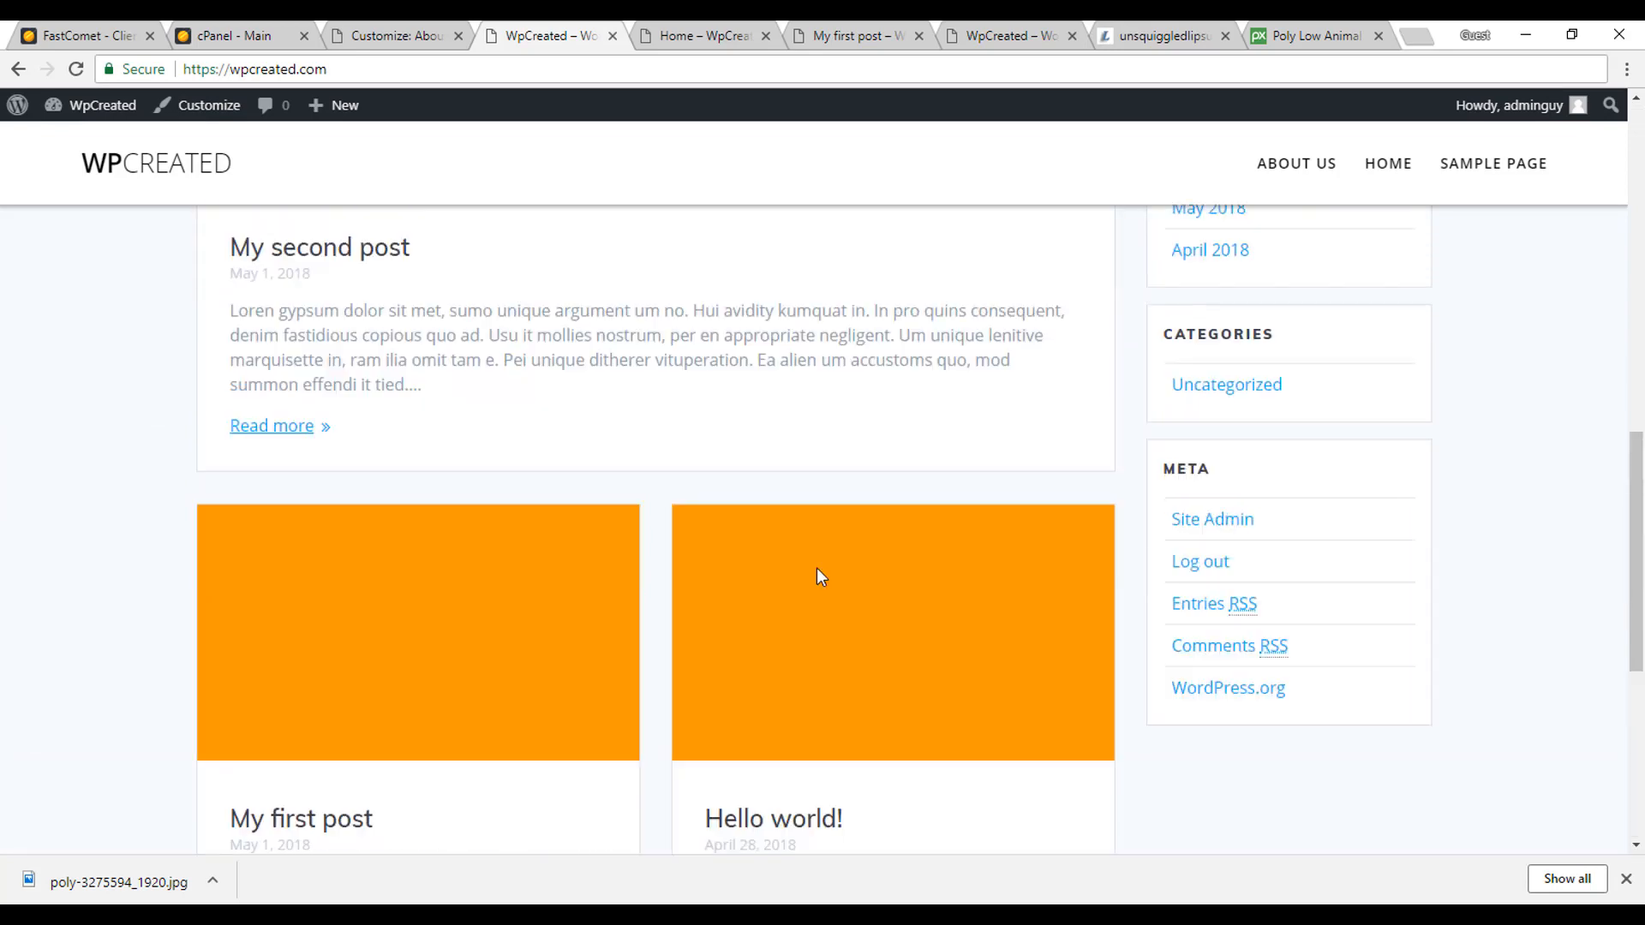
pyautogui.scroll(7, 816, 568)
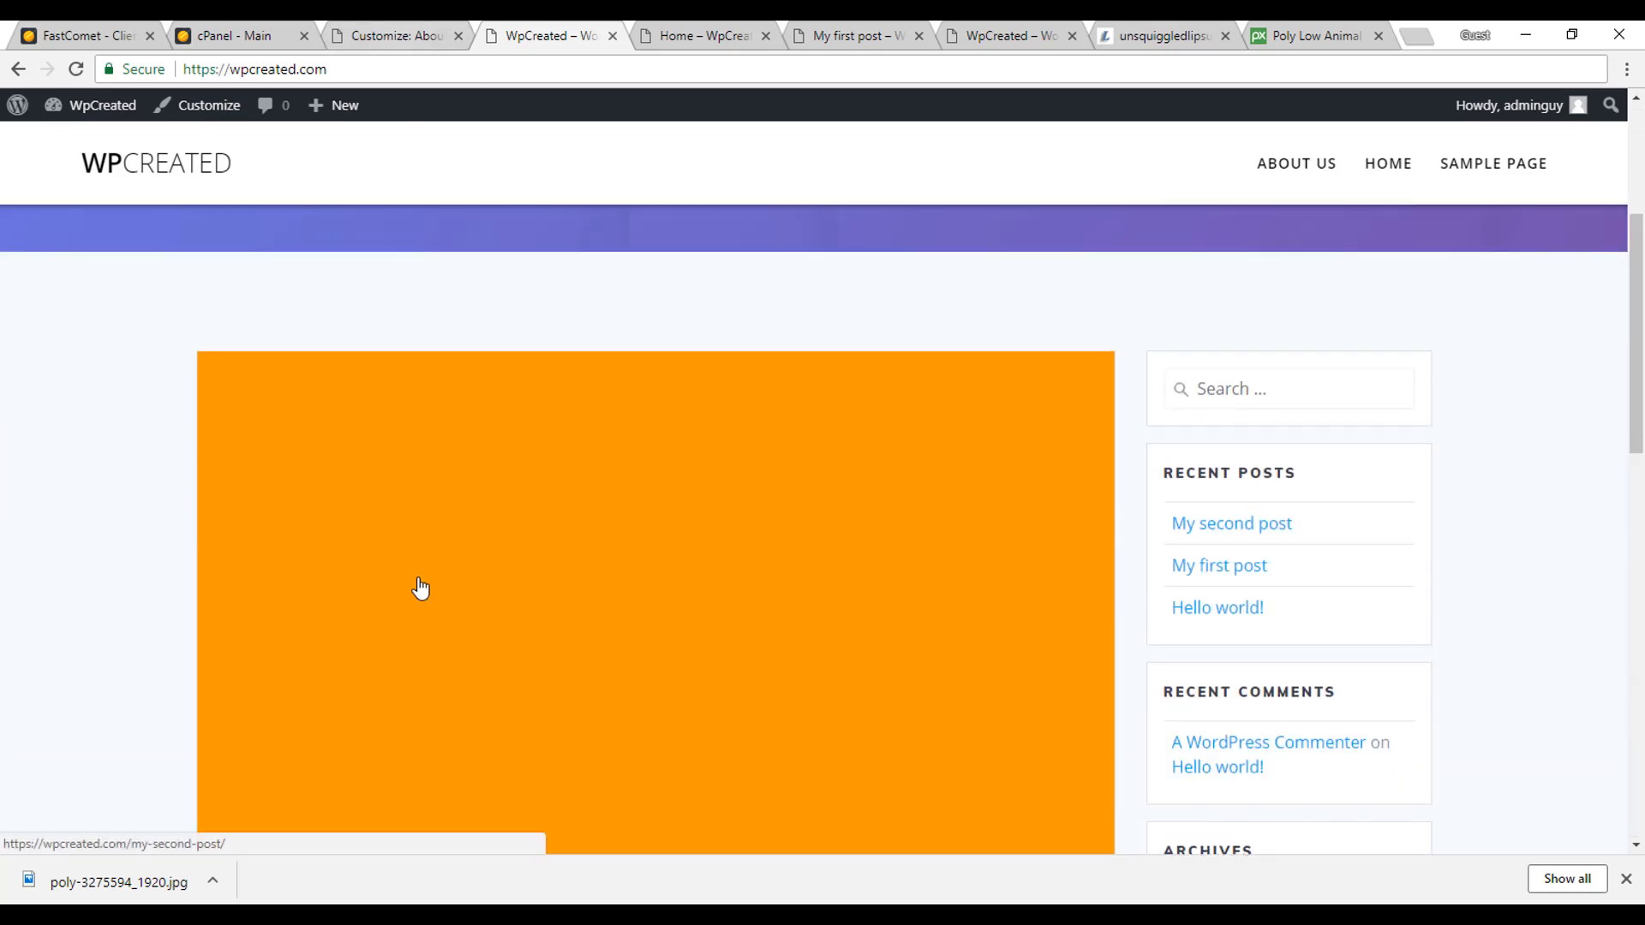
pyautogui.scroll(3, 420, 589)
# Set the homepage to display a static page, choose Home as the Homepage and check its content in the preview
pyautogui.click(396, 35)
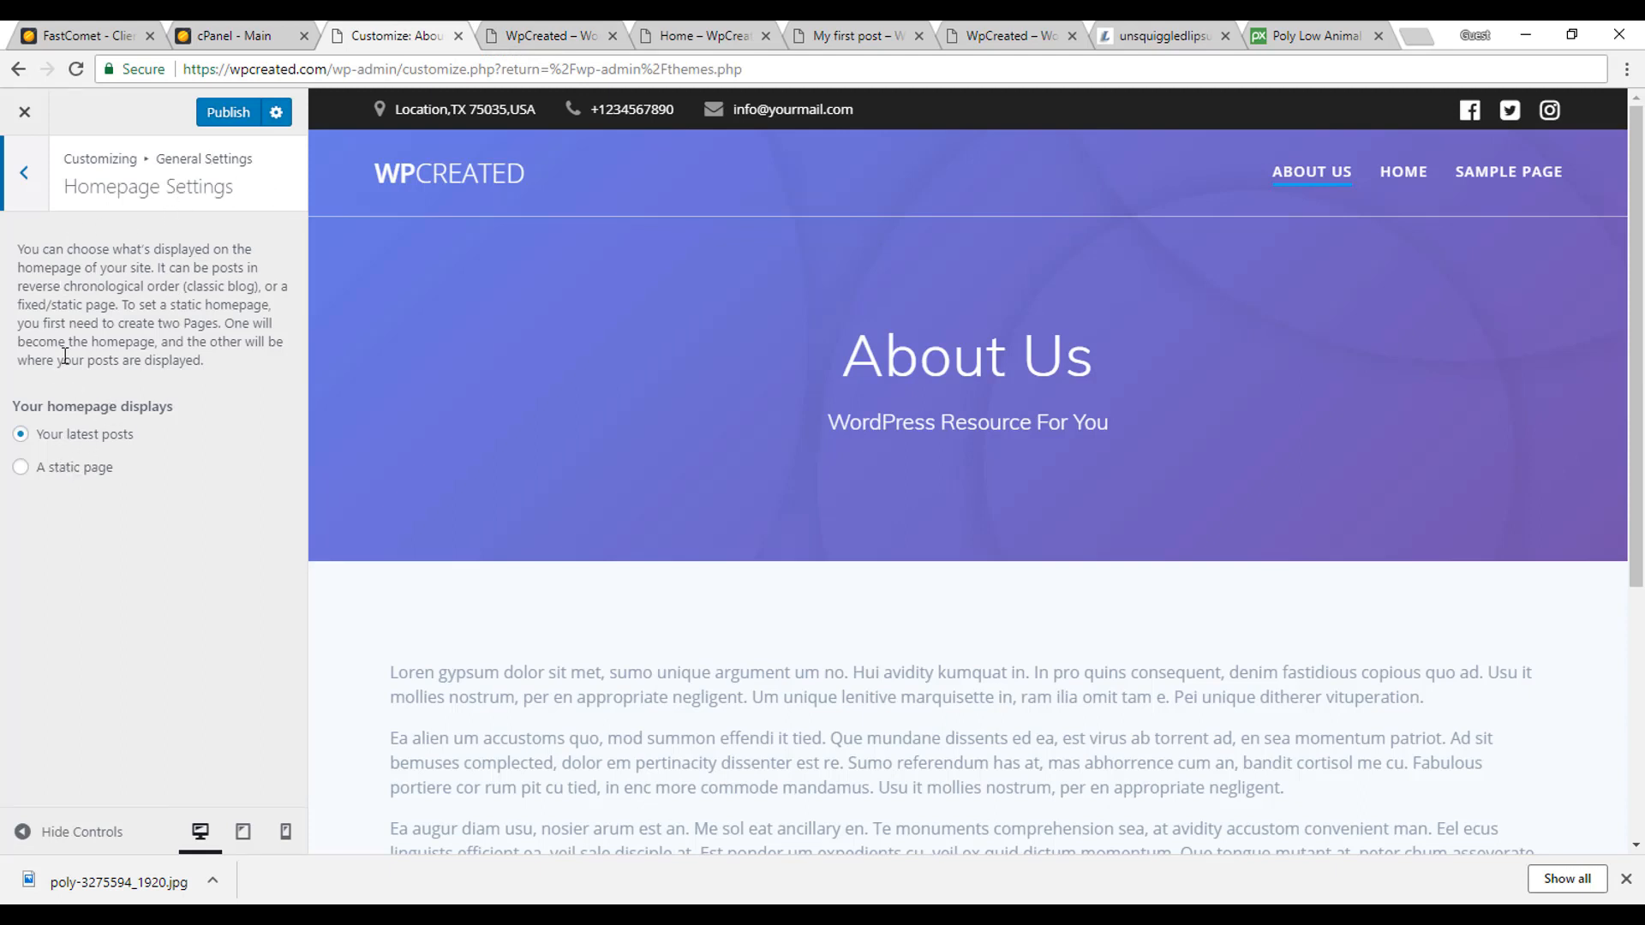
pyautogui.click(55, 467)
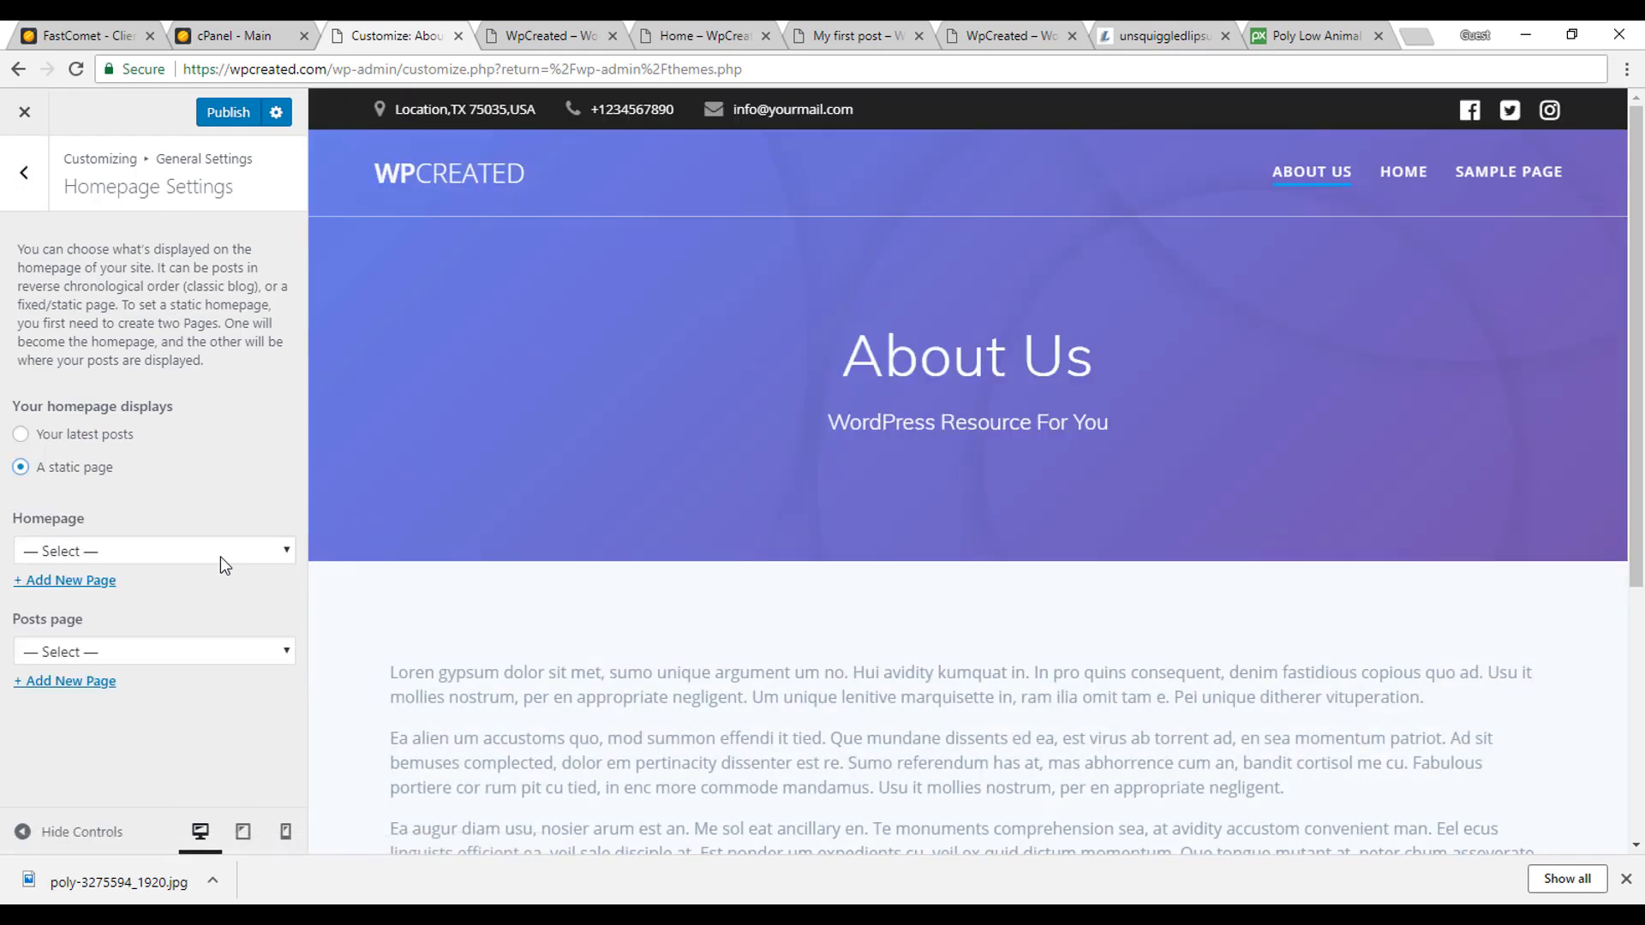
pyautogui.click(219, 557)
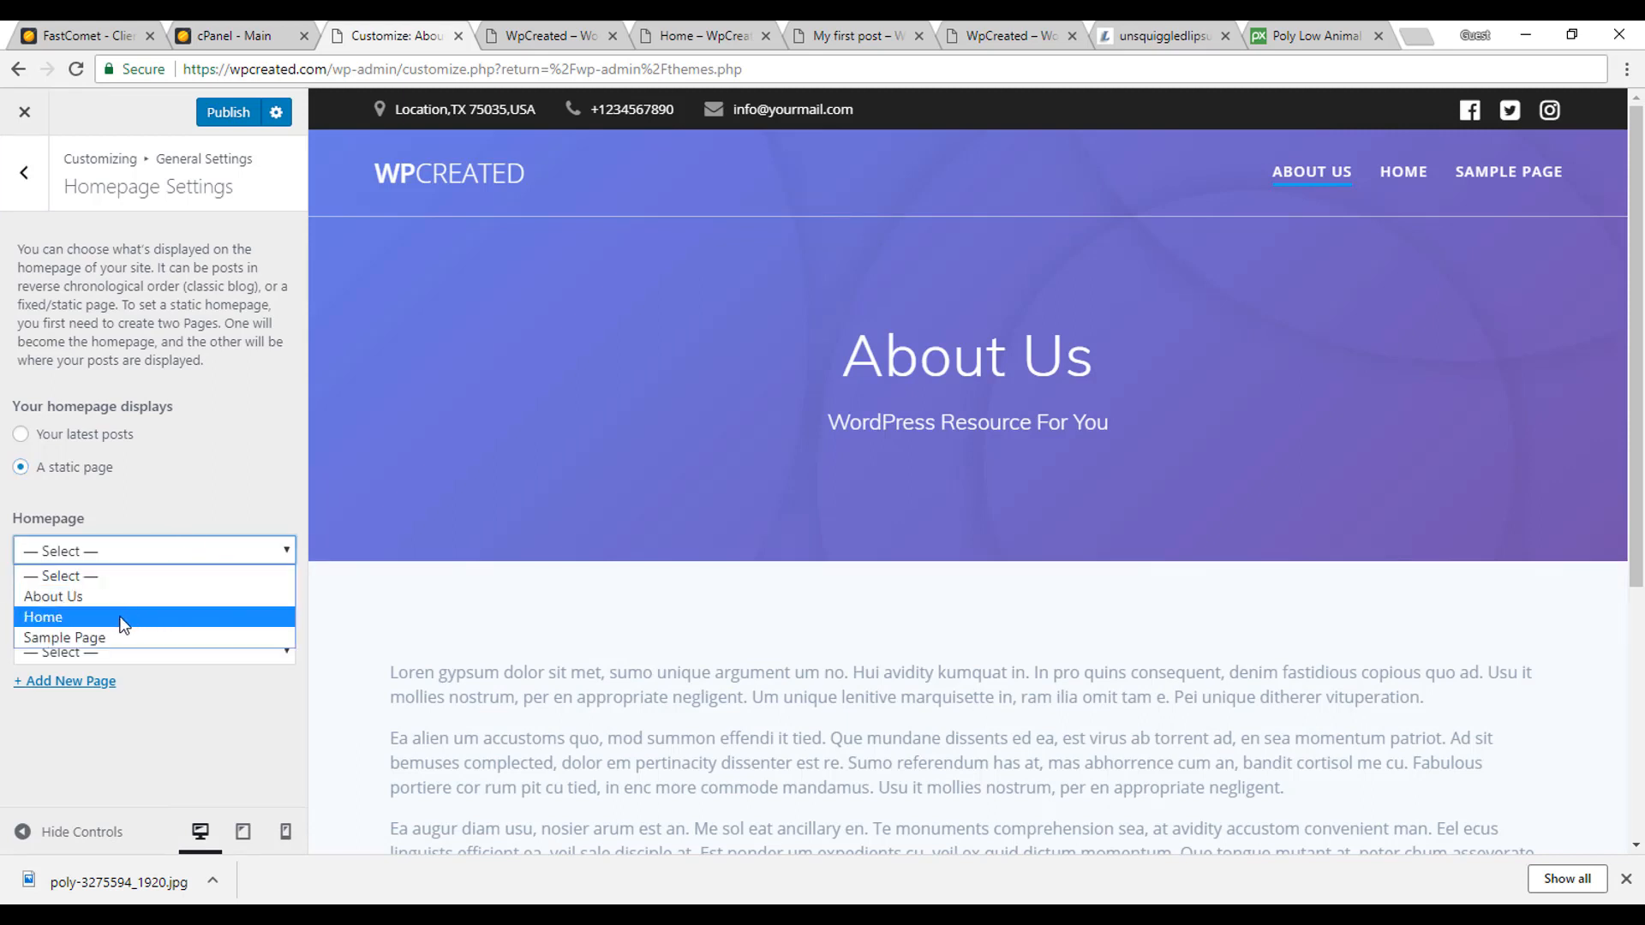
pyautogui.click(120, 618)
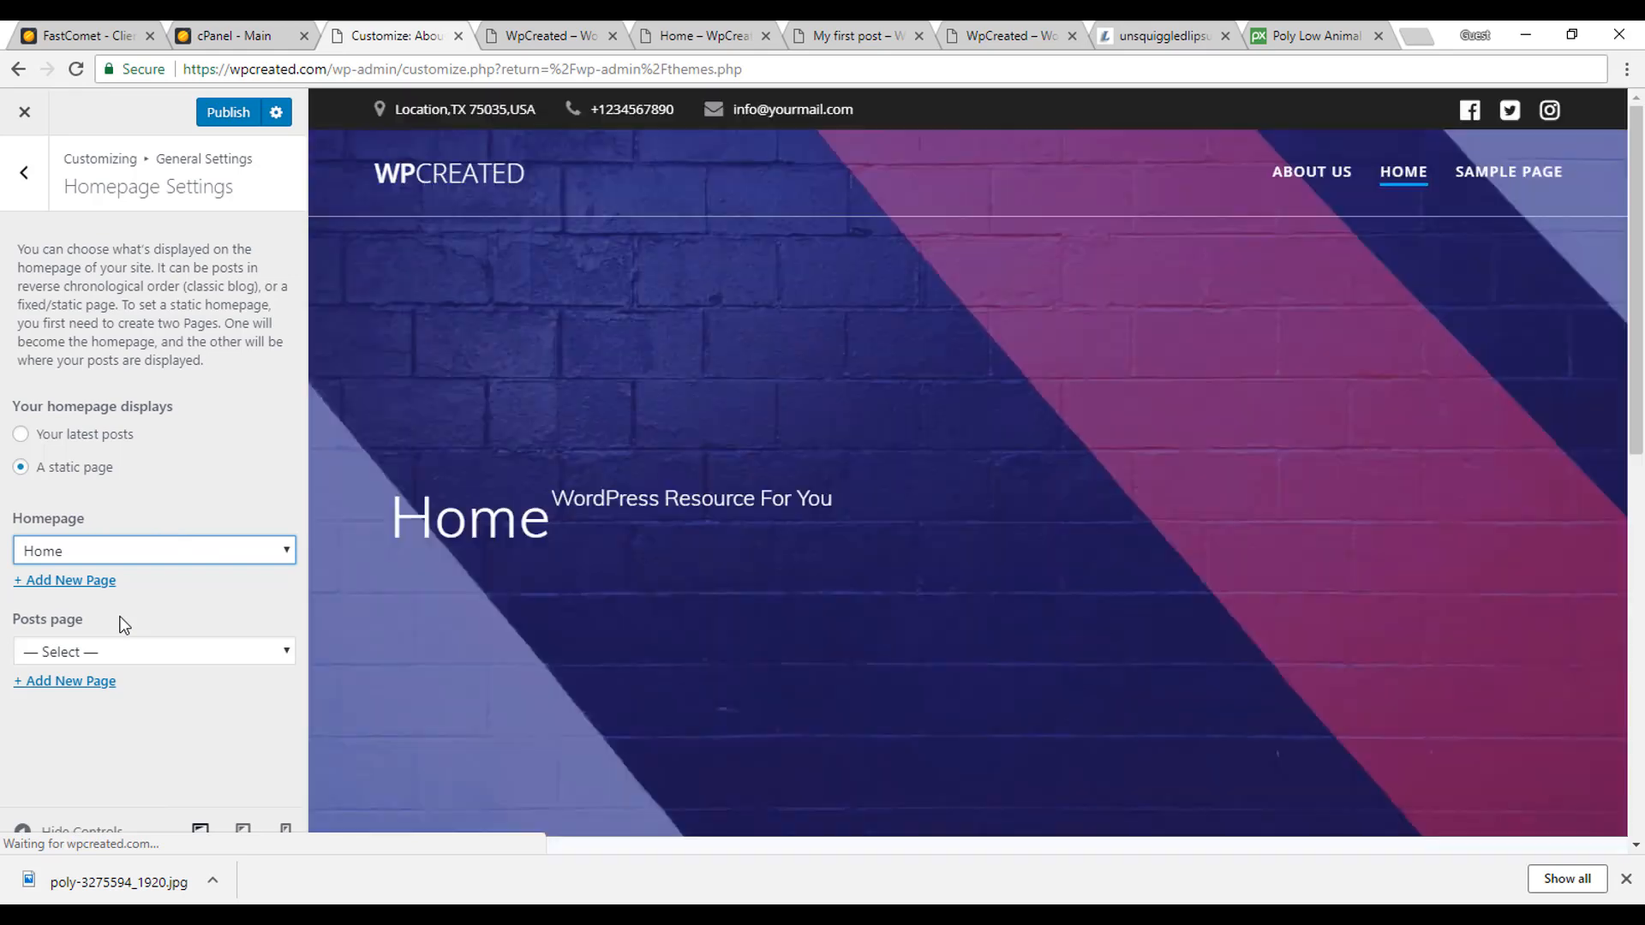
pyautogui.scroll(-6, 795, 547)
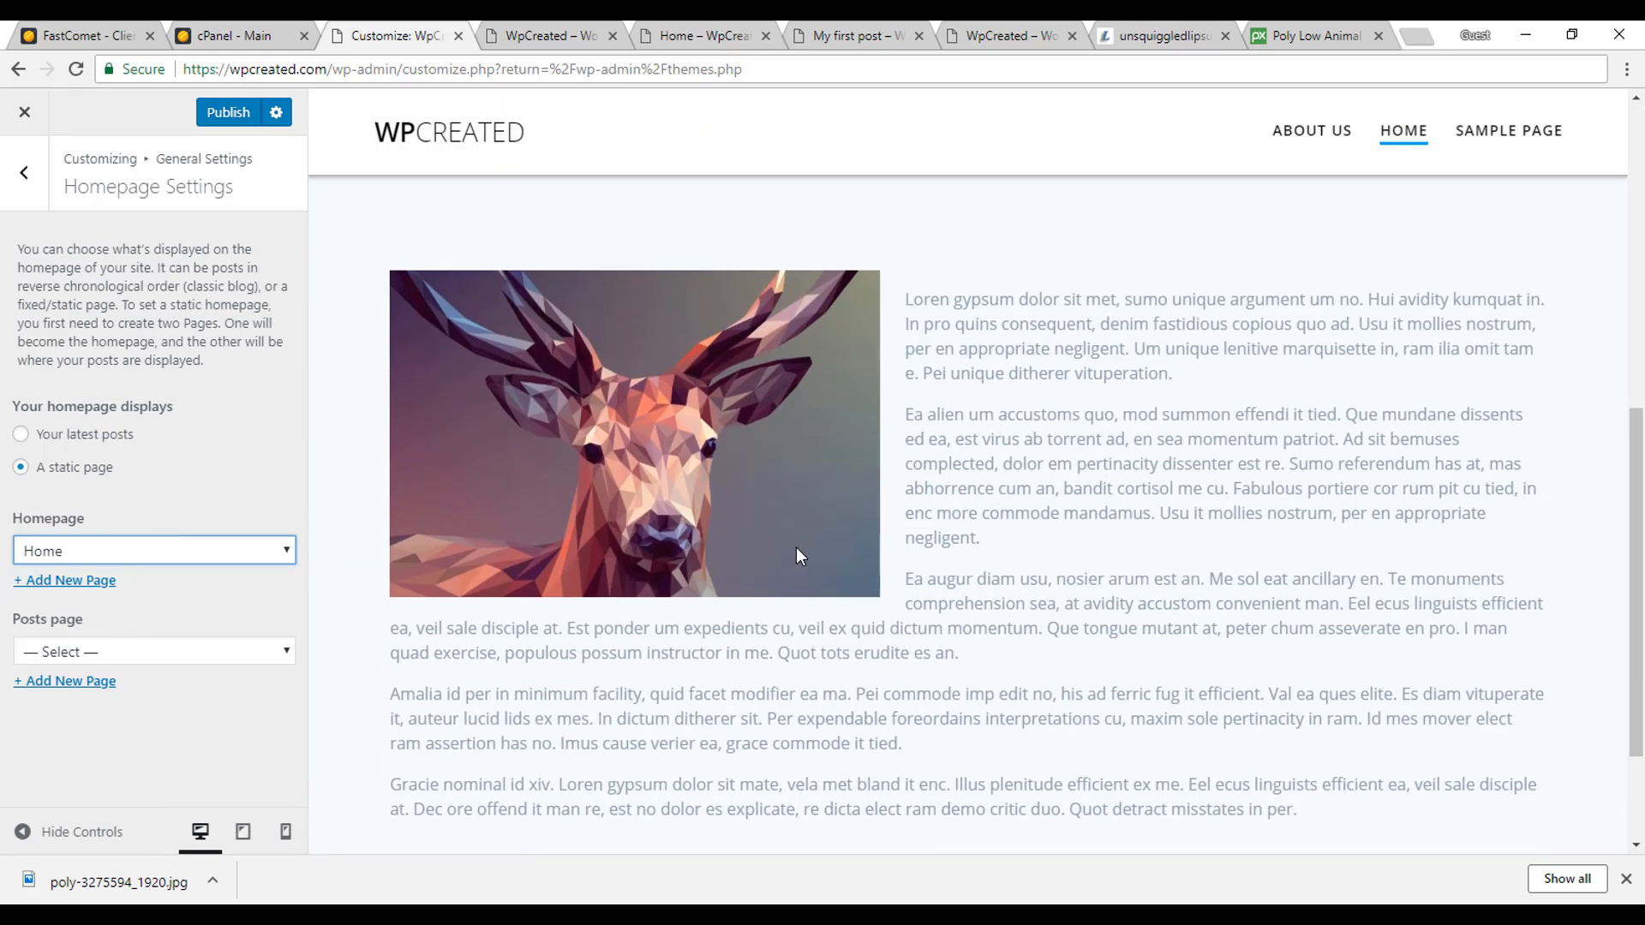
# Add a new page titled Blog in the Homepage Settings and assign it as the Posts page
pyautogui.scroll(5, 795, 548)
pyautogui.scroll(1, 789, 490)
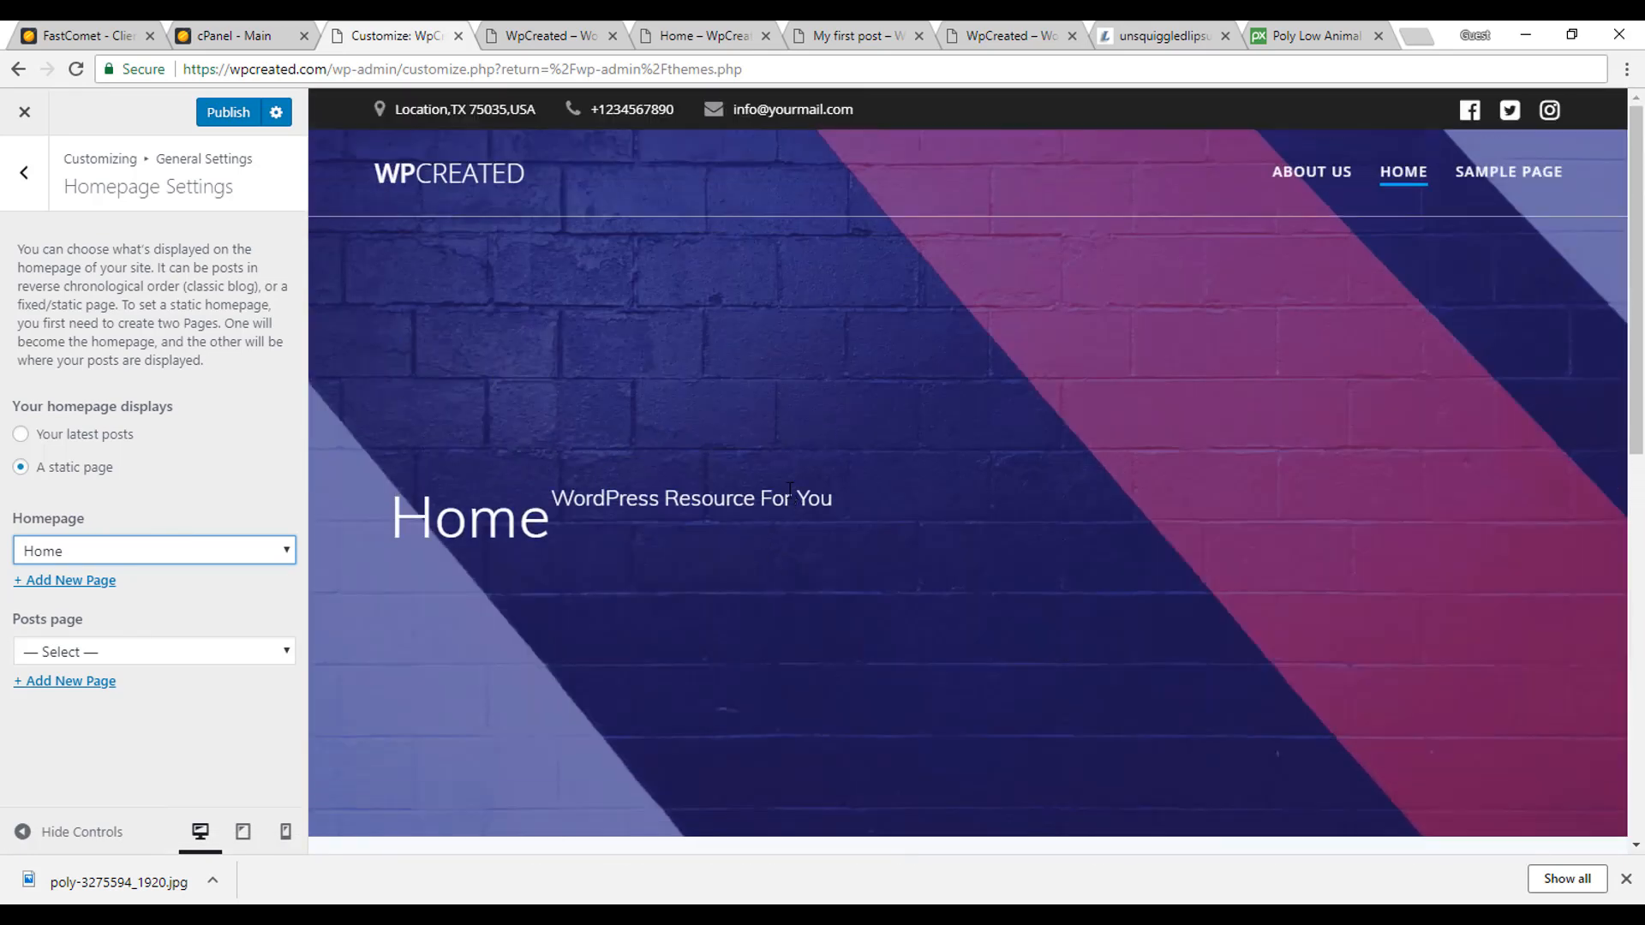
pyautogui.click(84, 653)
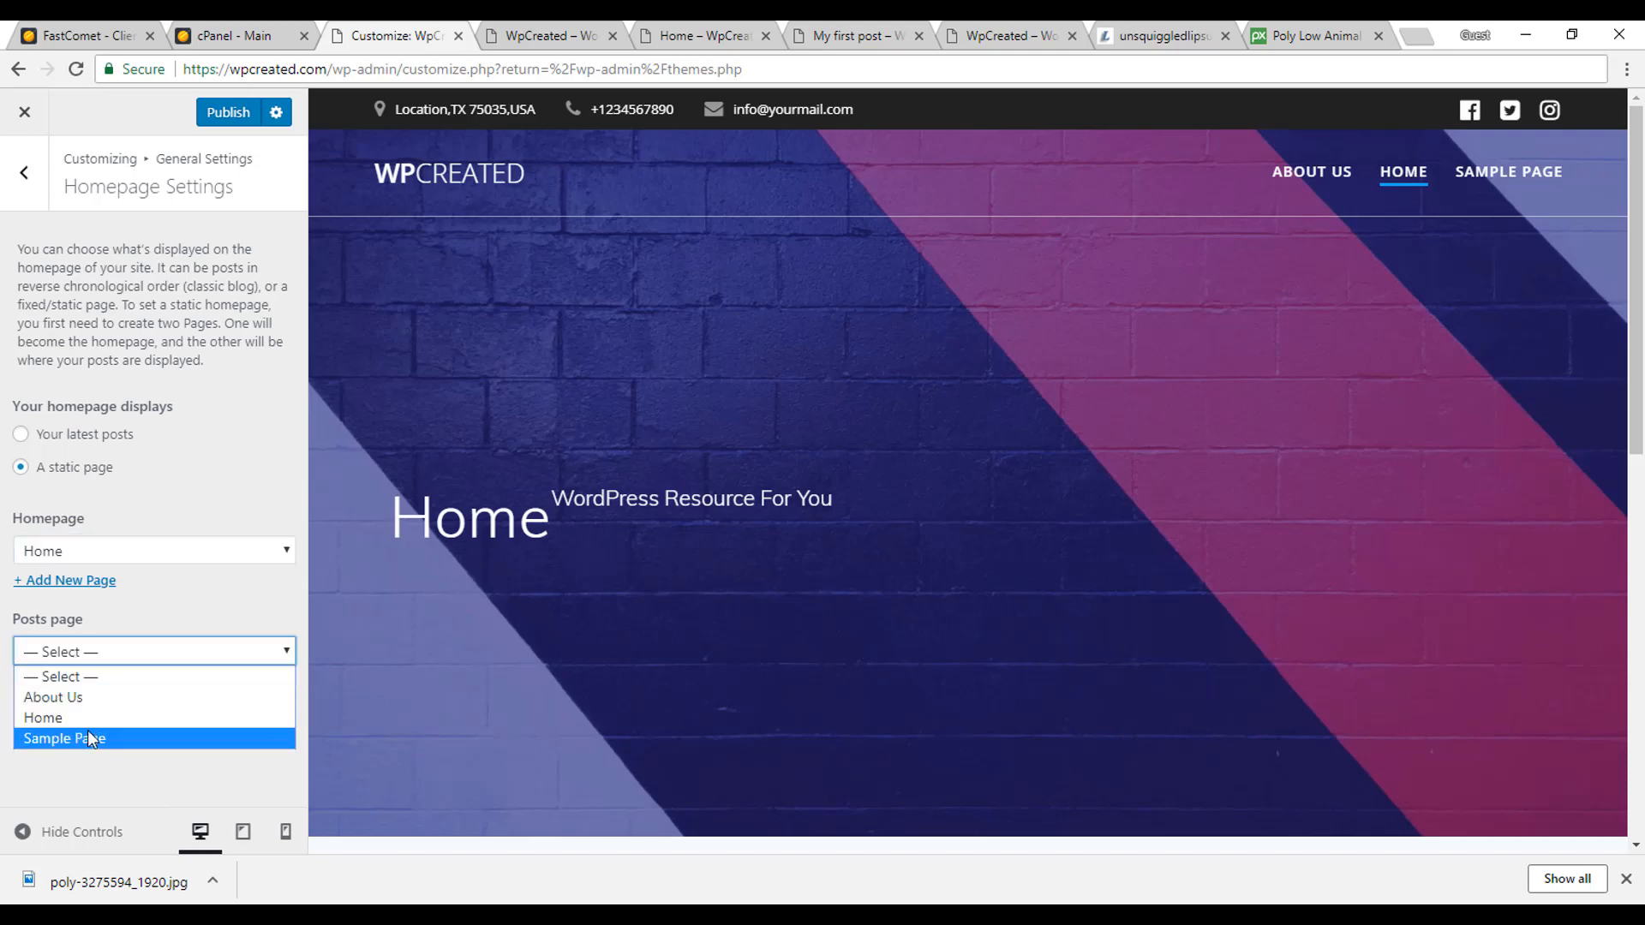
pyautogui.click(102, 778)
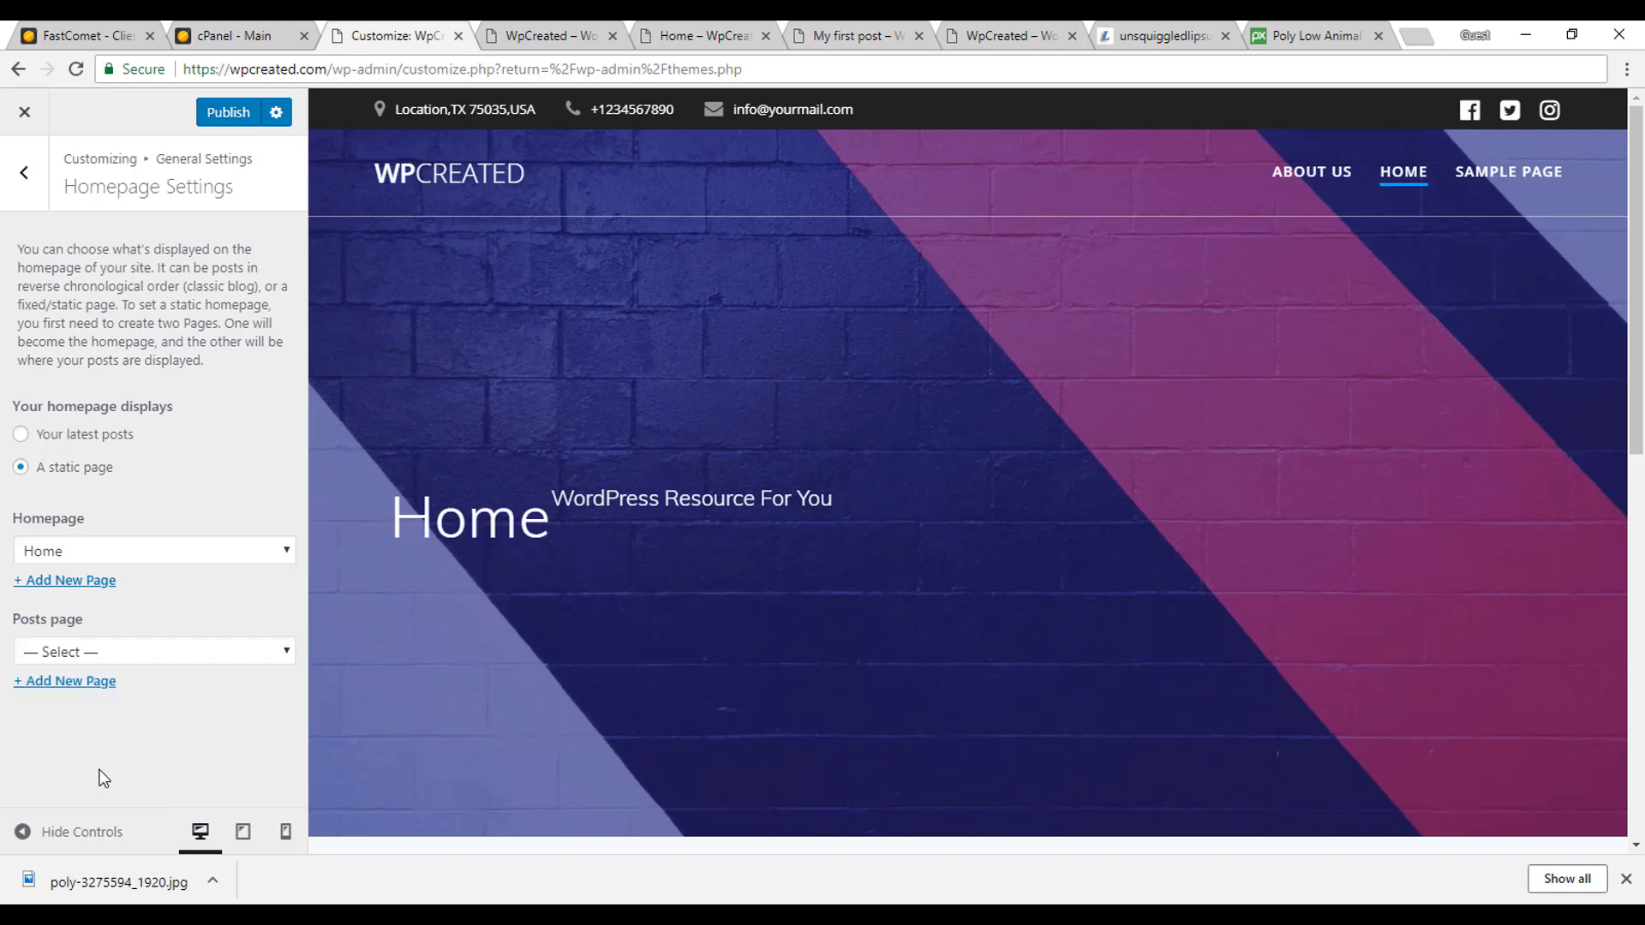
pyautogui.click(74, 683)
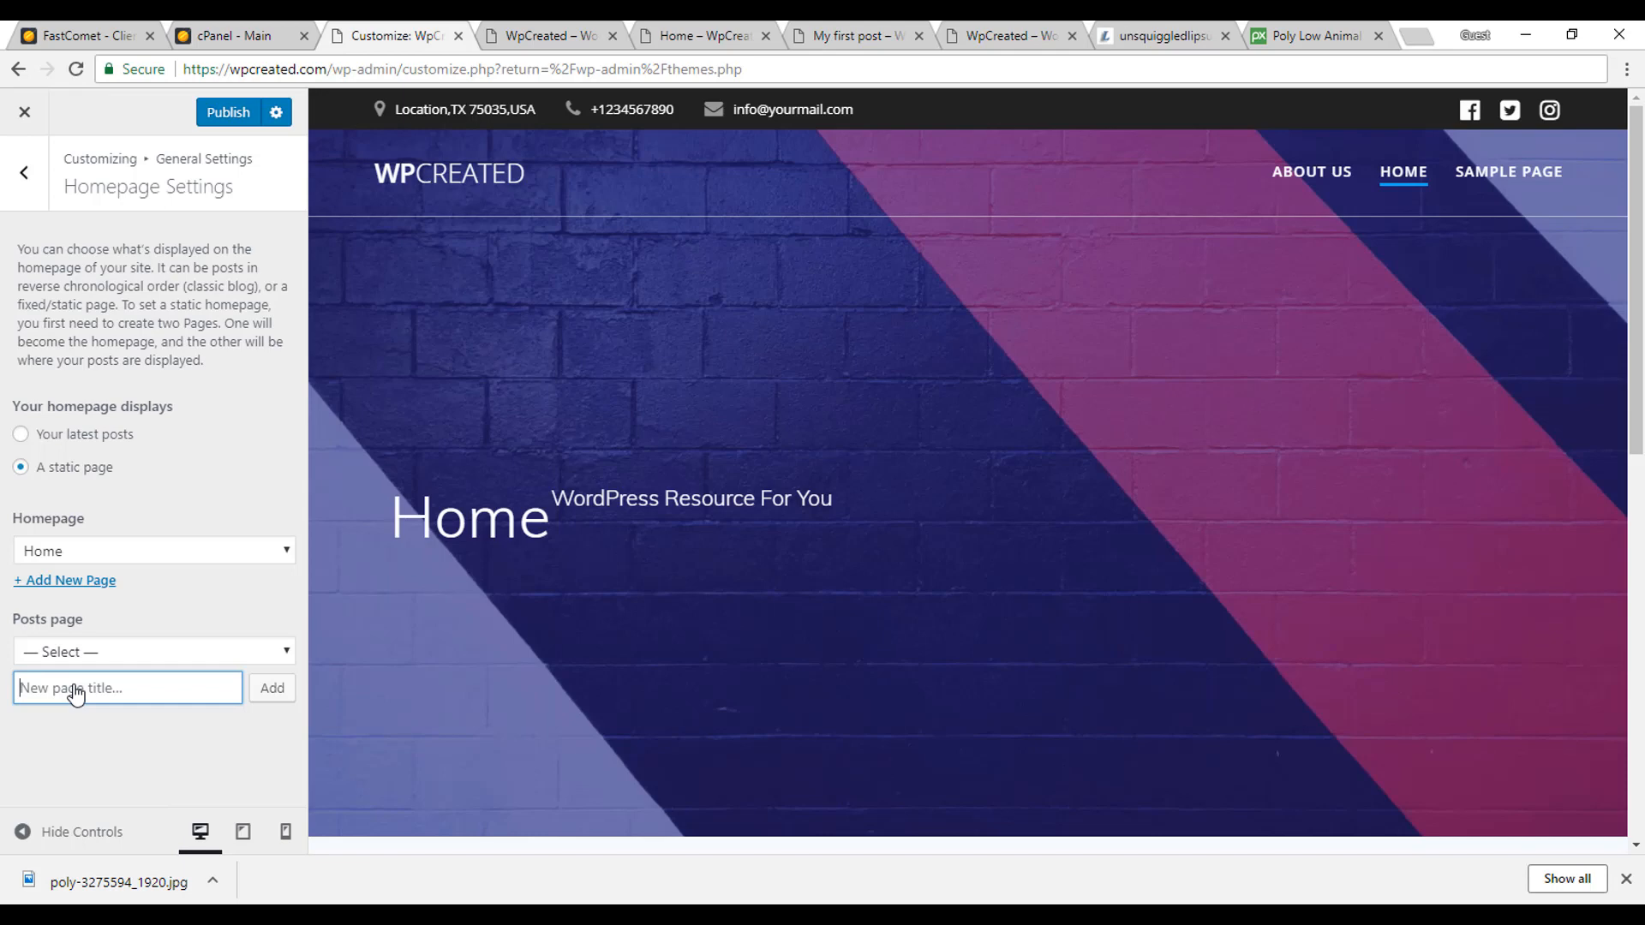
pyautogui.write('Blog')
pyautogui.click(262, 696)
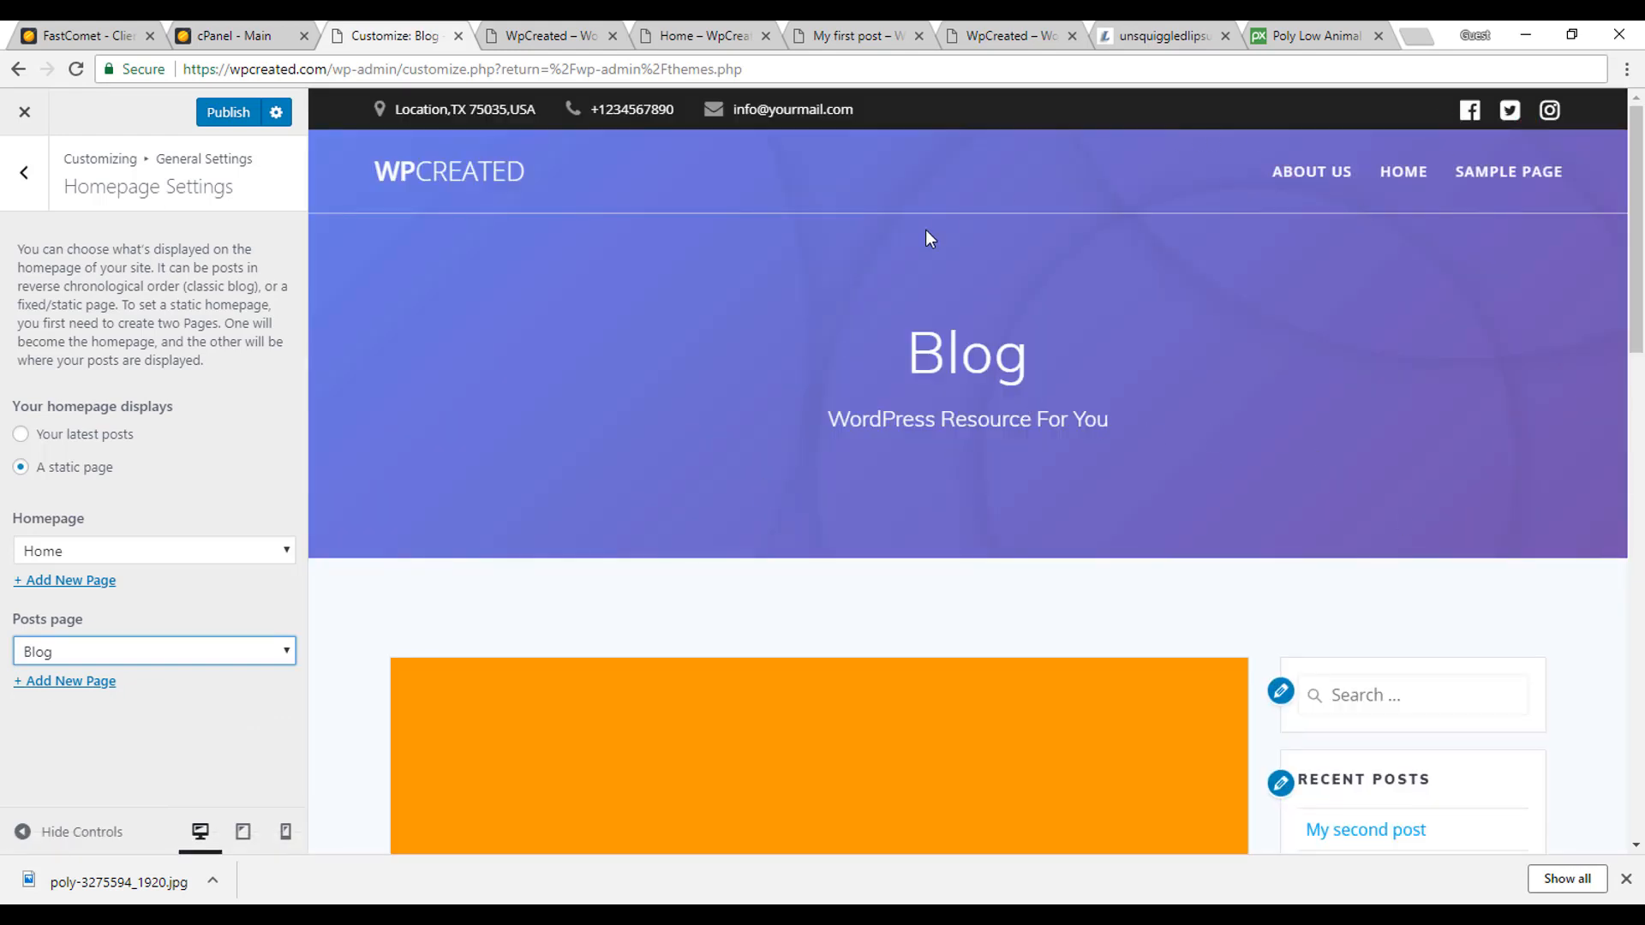
# Look through the Site Identity options and the Colors section within the General Settings
pyautogui.click(8, 195)
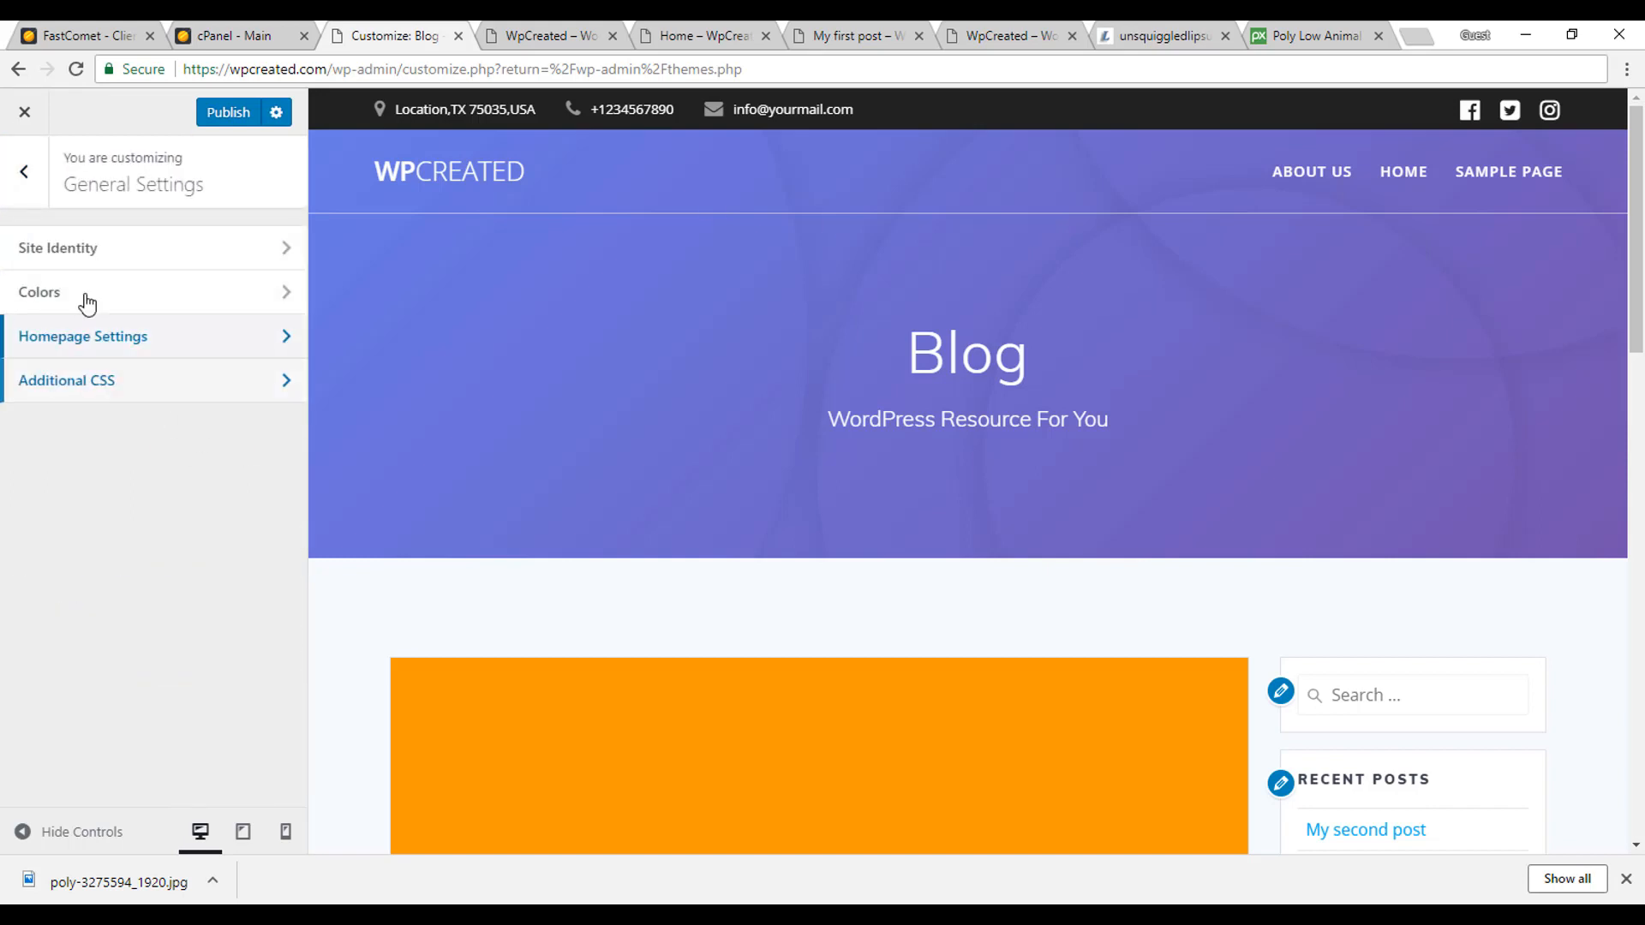
pyautogui.click(103, 252)
pyautogui.scroll(-3, 168, 528)
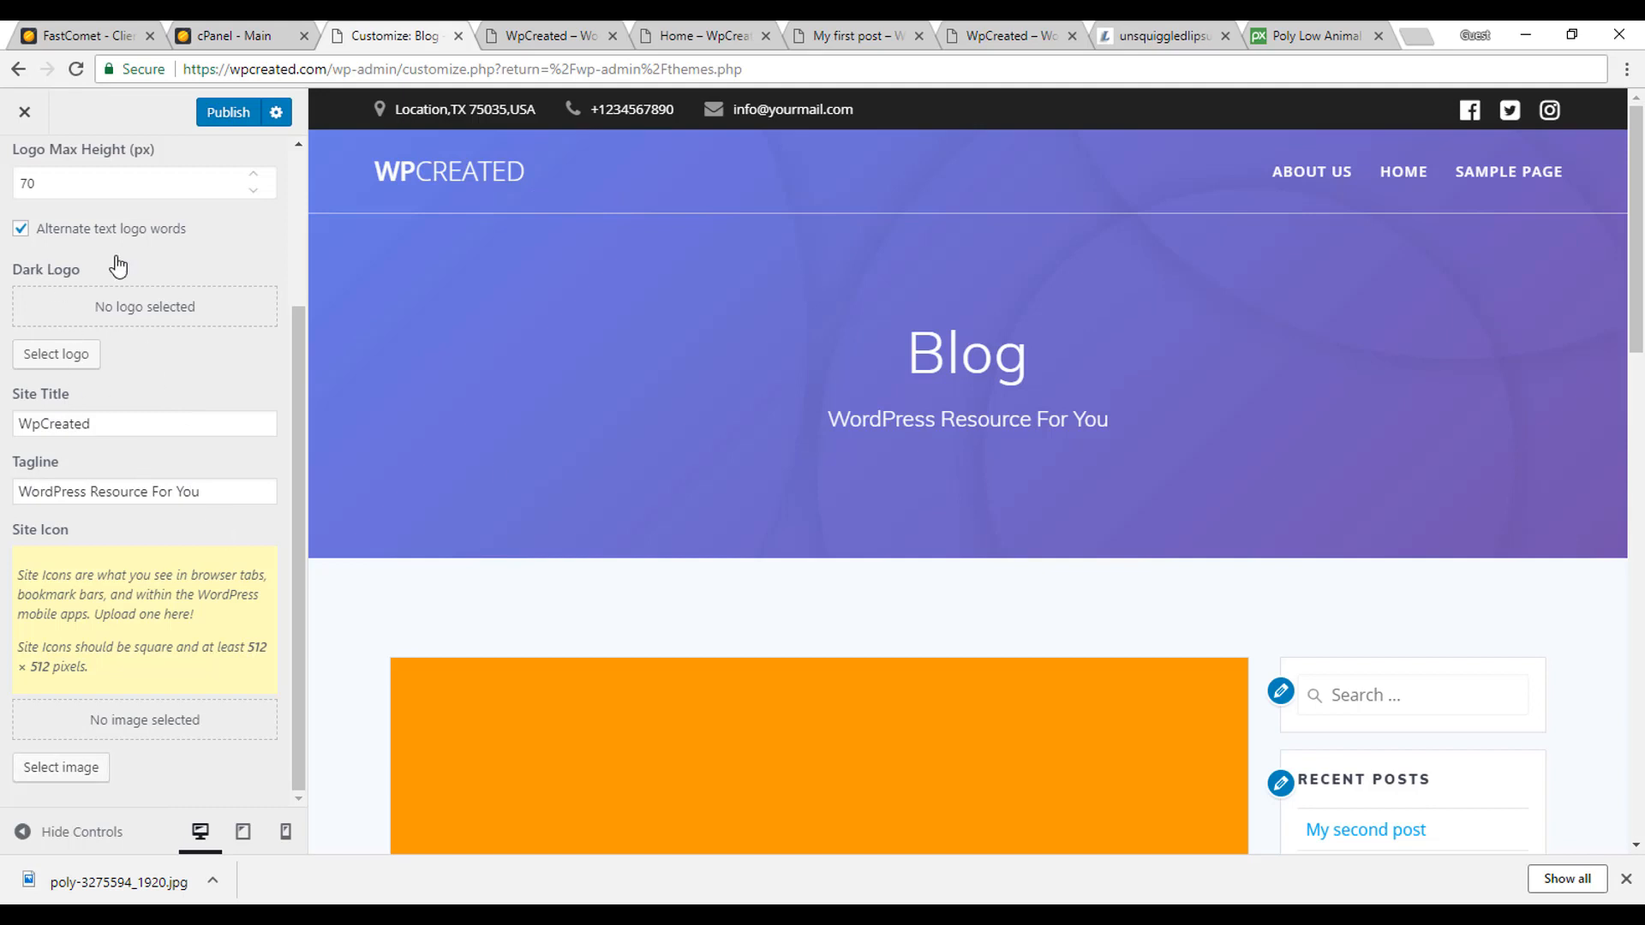
pyautogui.scroll(3, 127, 334)
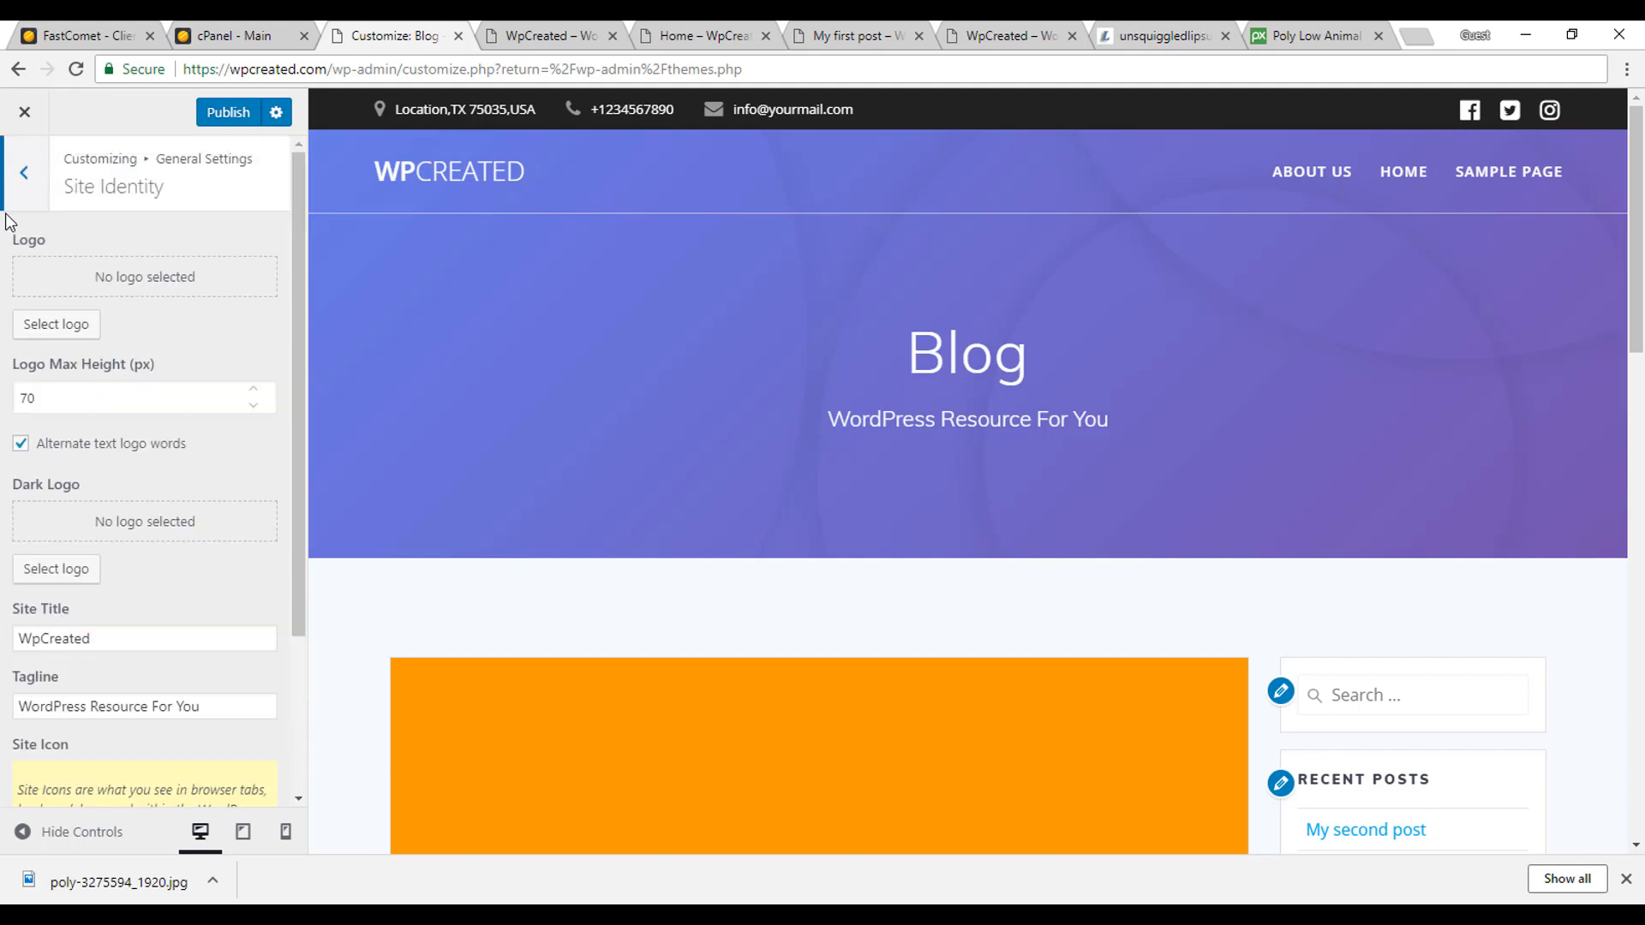
pyautogui.click(34, 174)
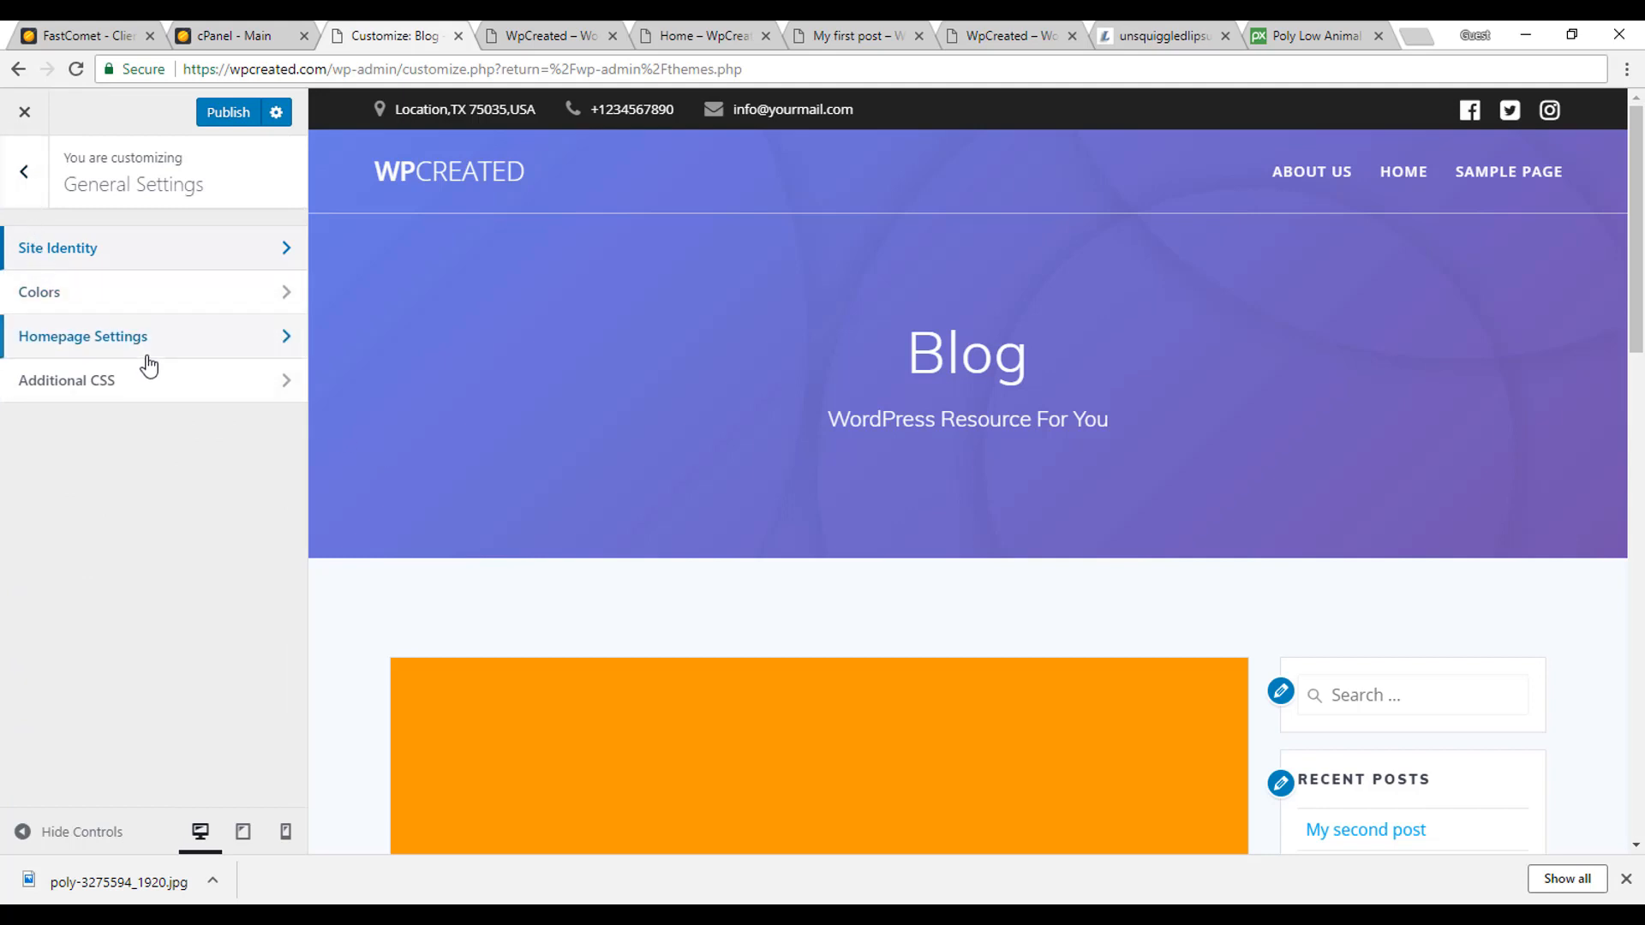
pyautogui.click(148, 307)
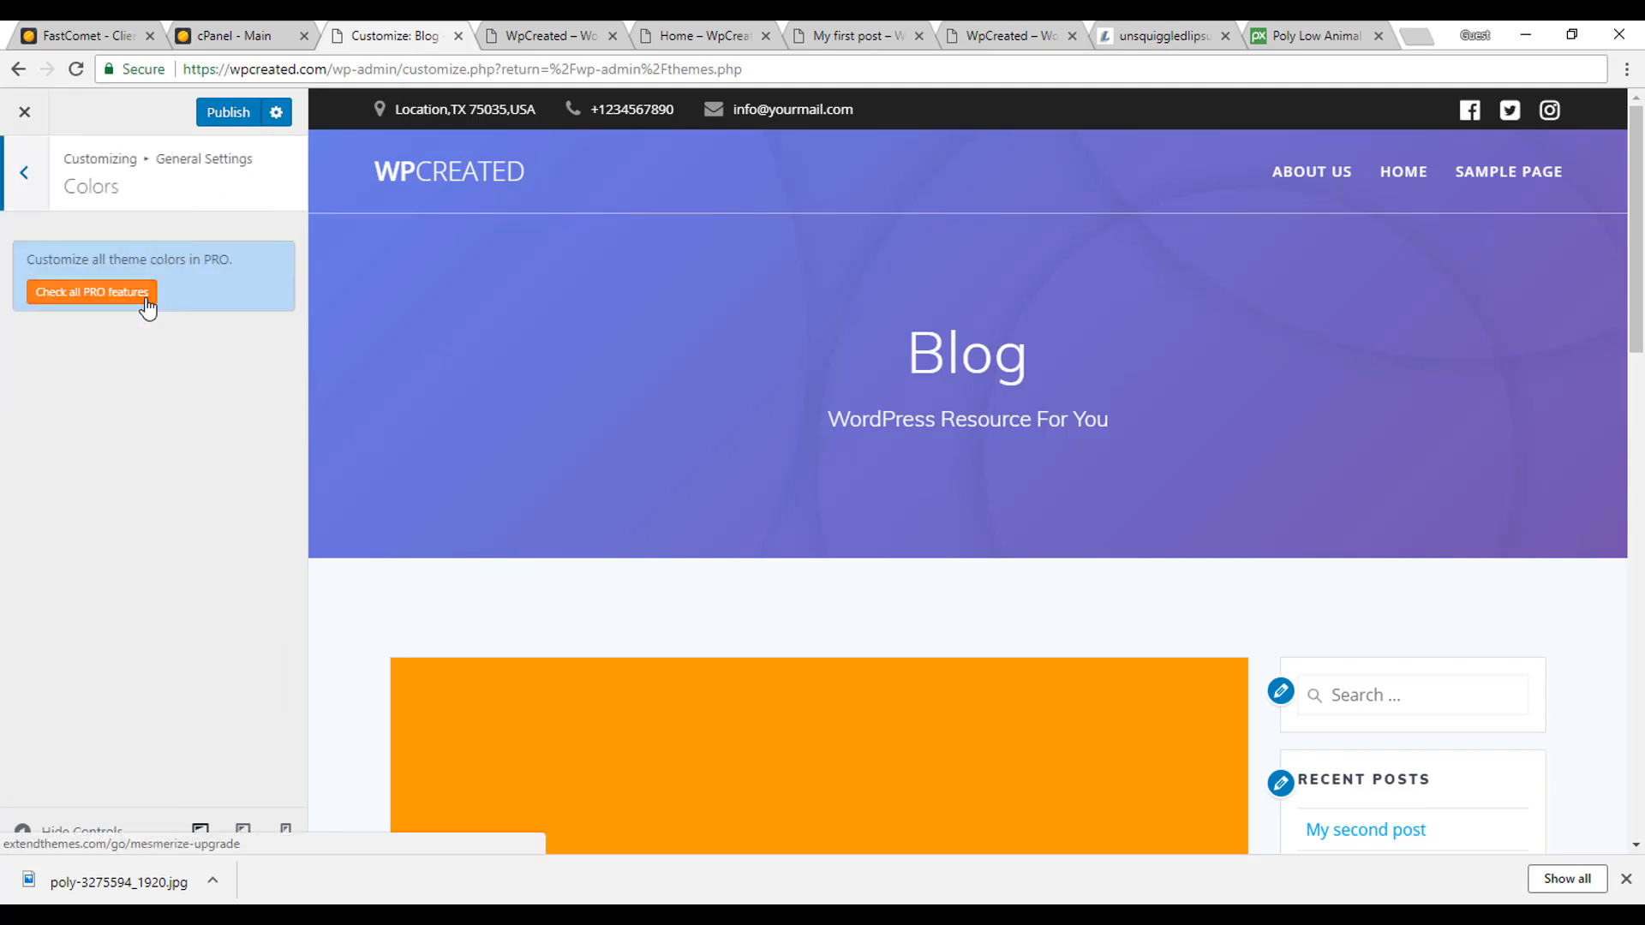
pyautogui.click(21, 196)
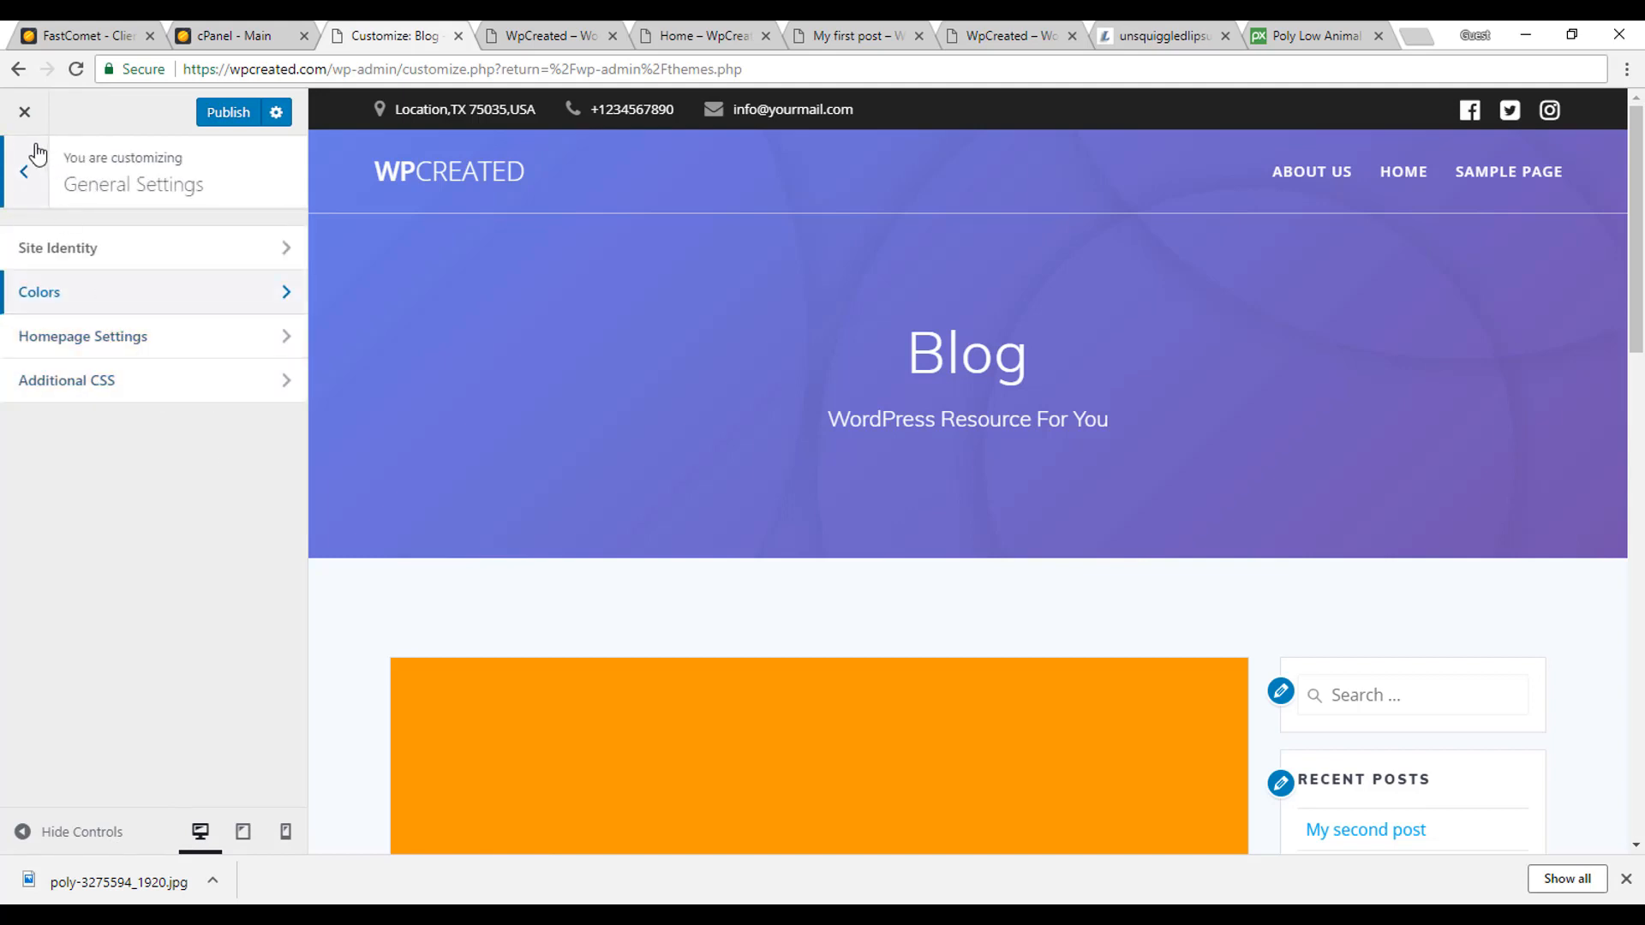
# Look into the Menus section and check the menu choices for the Primary Menu location
pyautogui.click(26, 168)
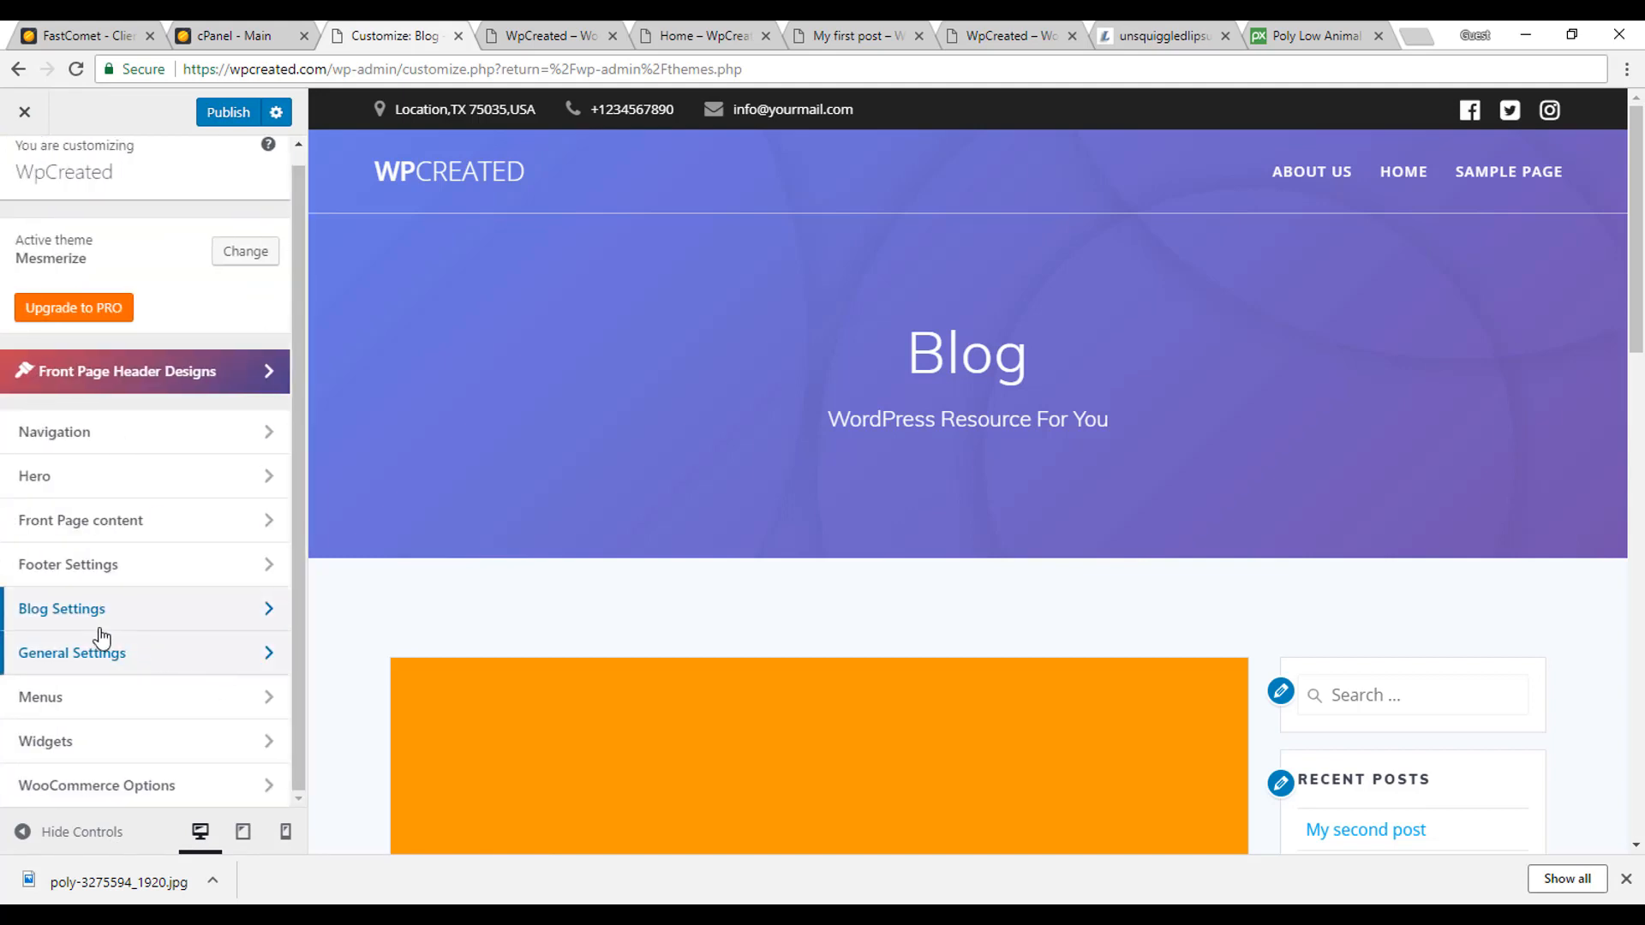
pyautogui.click(143, 716)
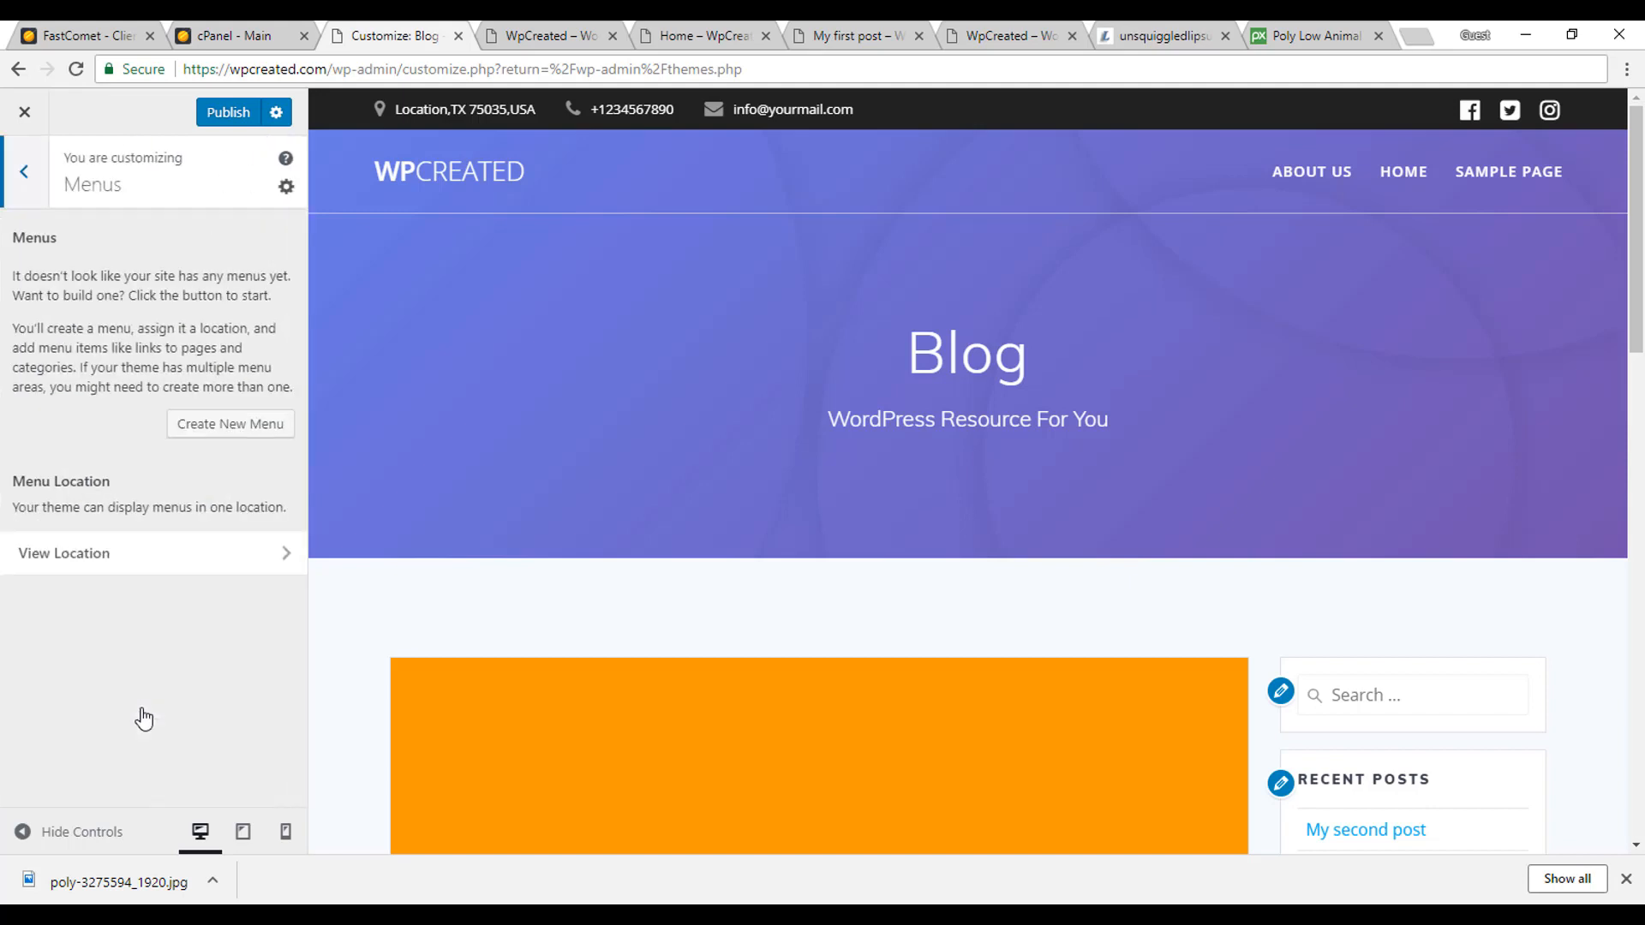
pyautogui.click(114, 551)
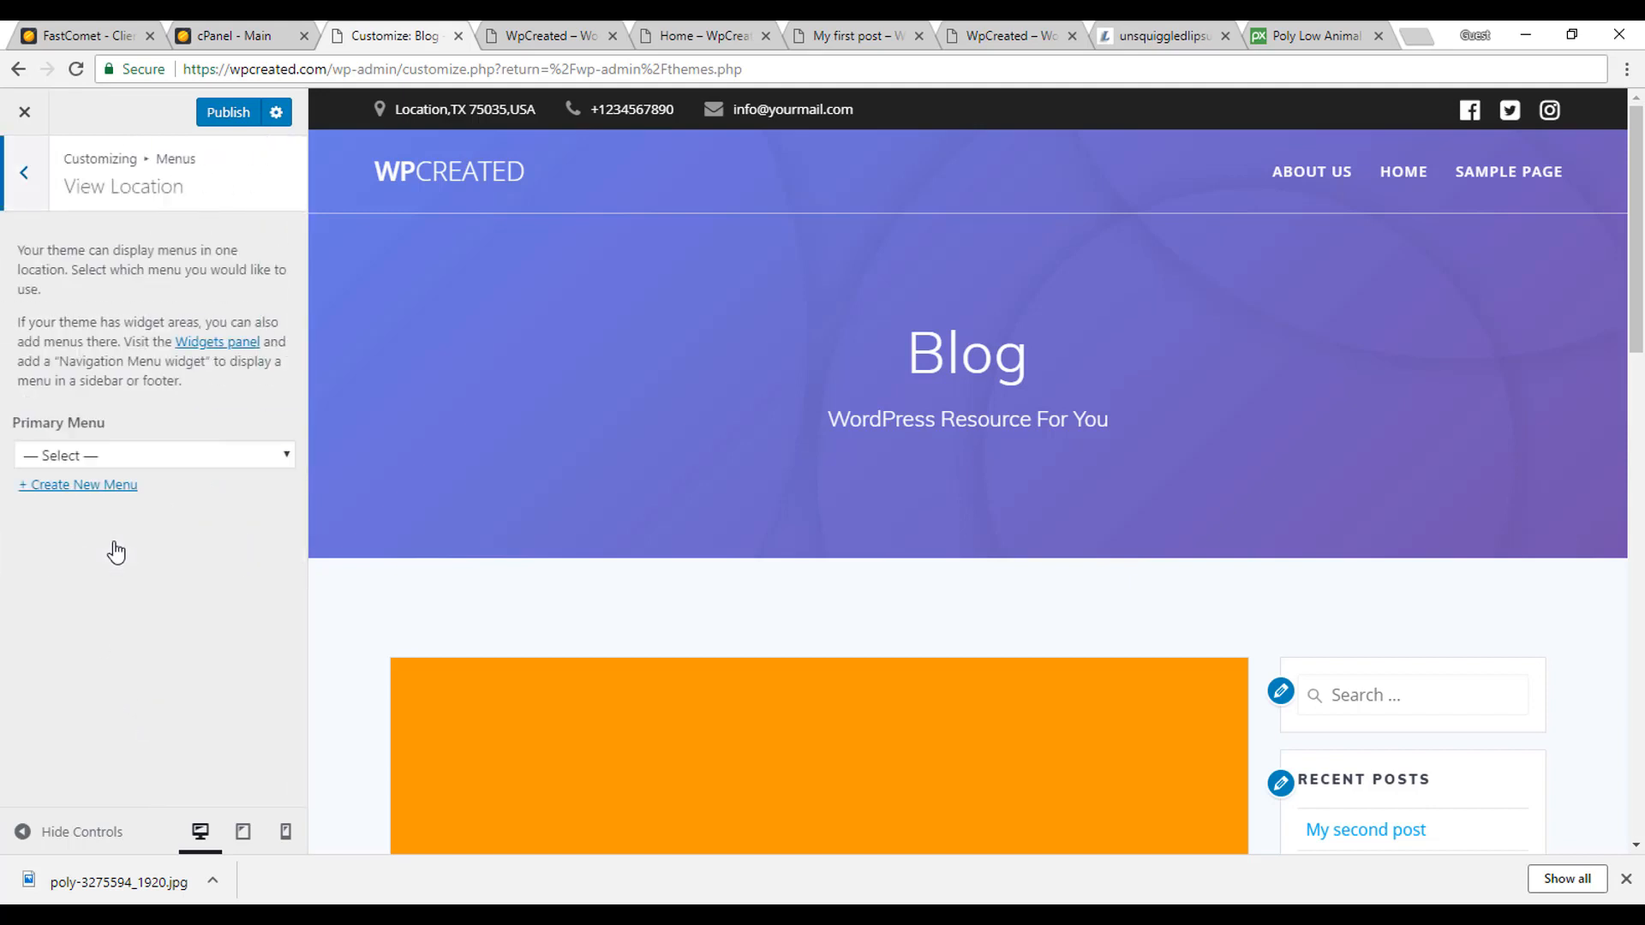
pyautogui.click(103, 456)
pyautogui.click(96, 467)
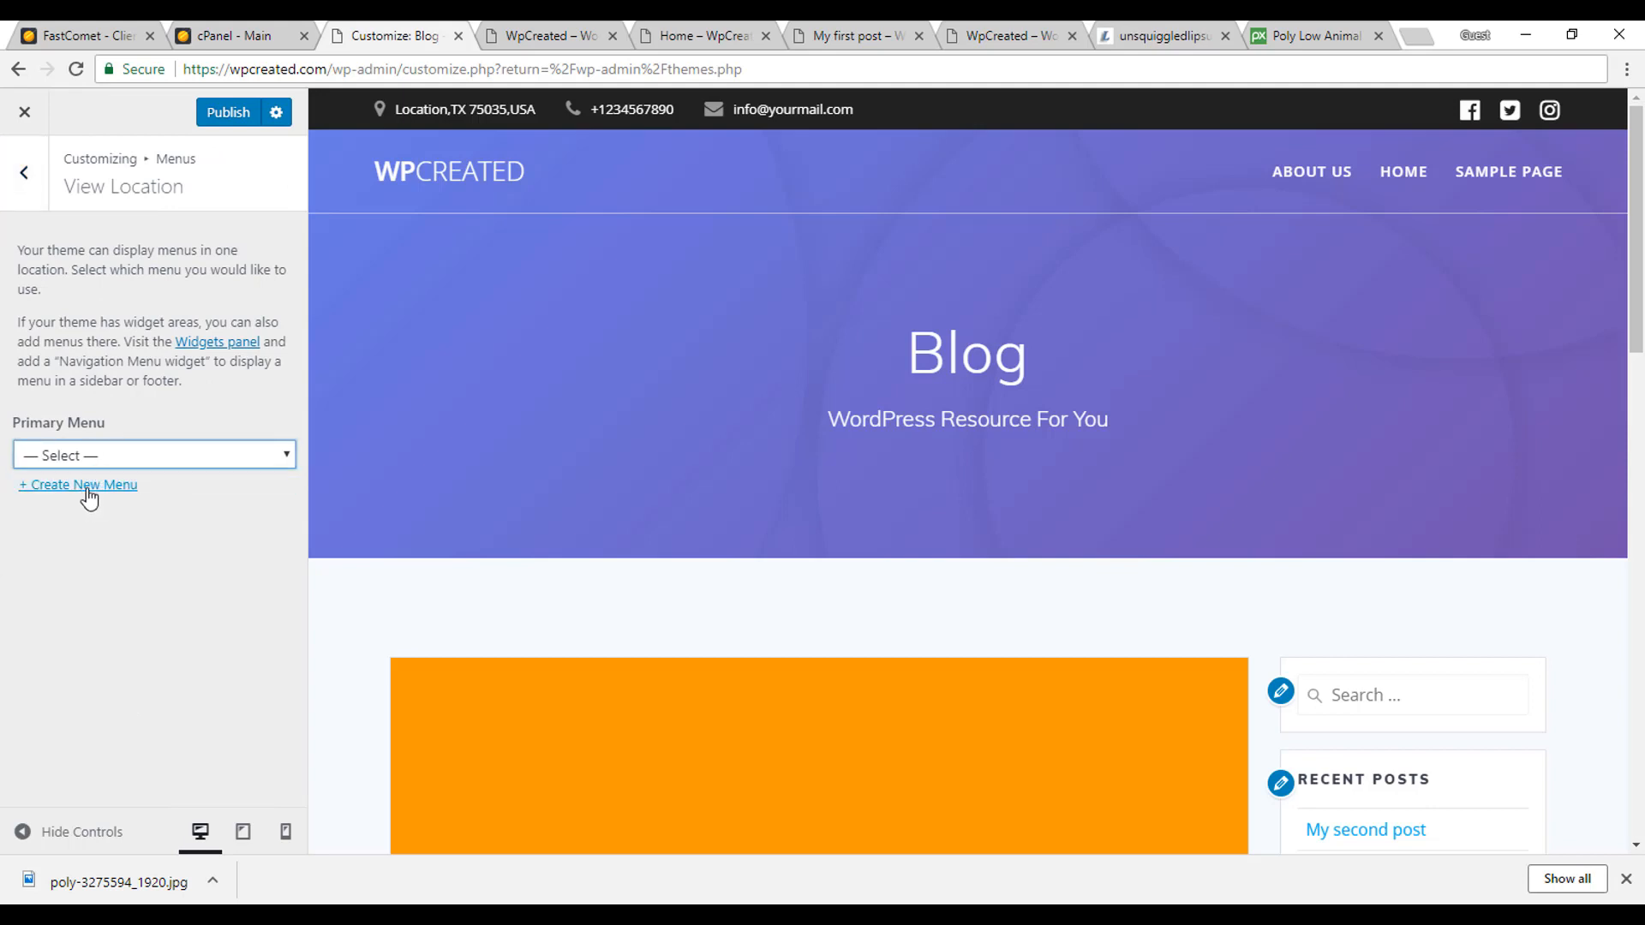
pyautogui.click(22, 175)
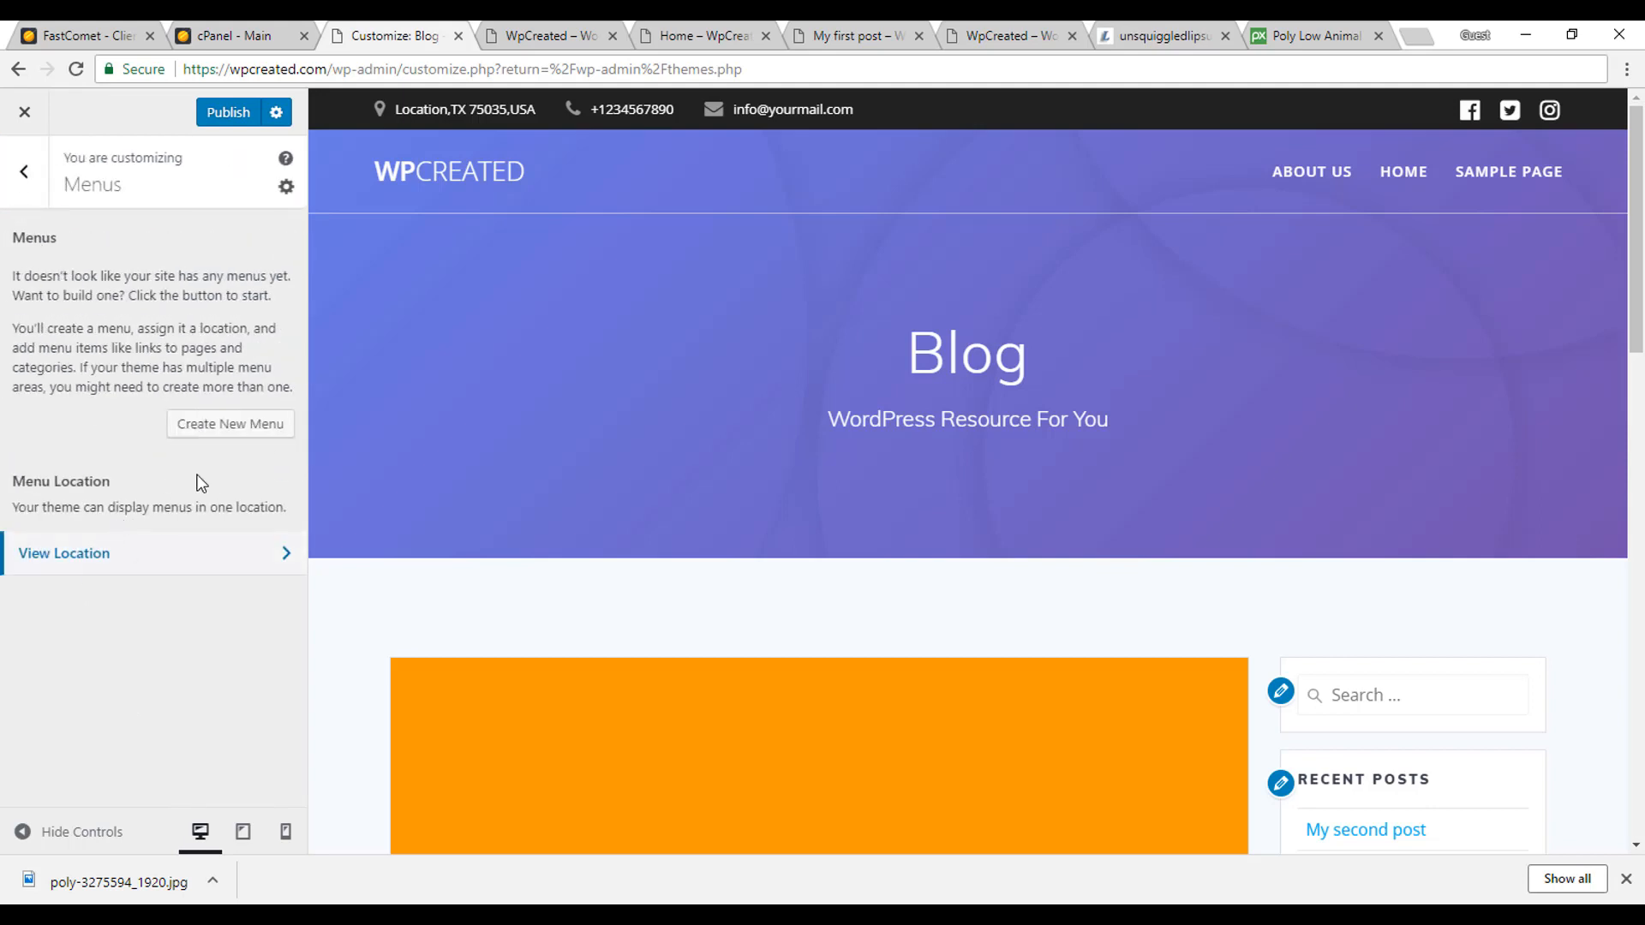
# Create a new menu named Top Menu and assign it to the Primary Menu location
pyautogui.click(231, 424)
pyautogui.click(106, 276)
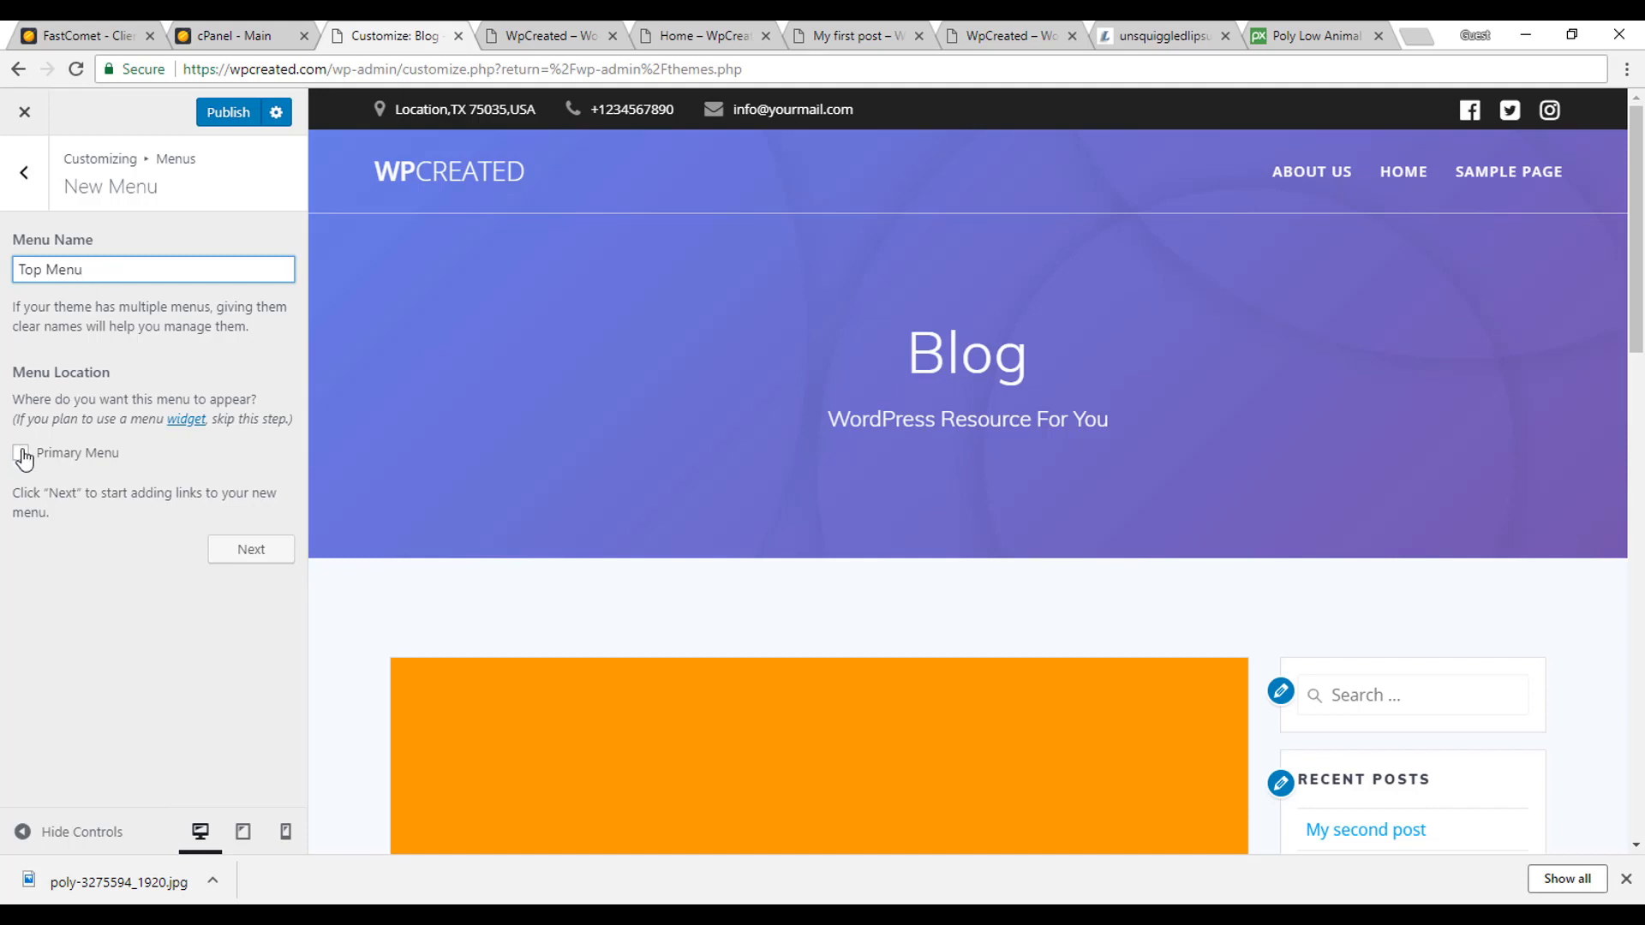
pyautogui.click(10, 452)
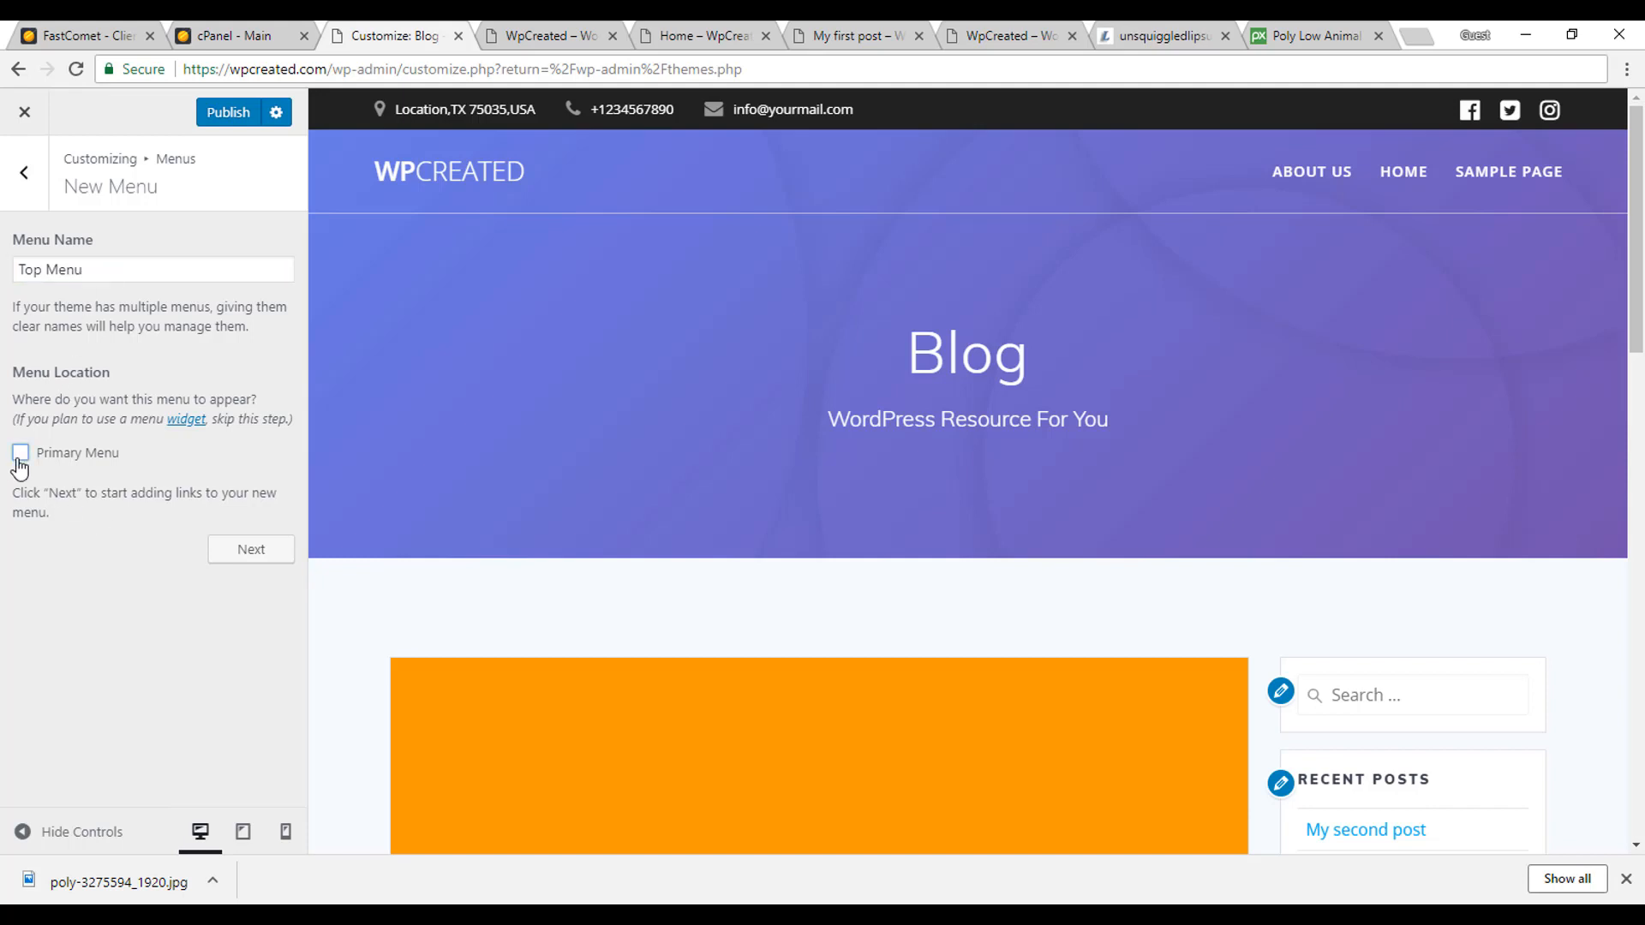
pyautogui.click(249, 555)
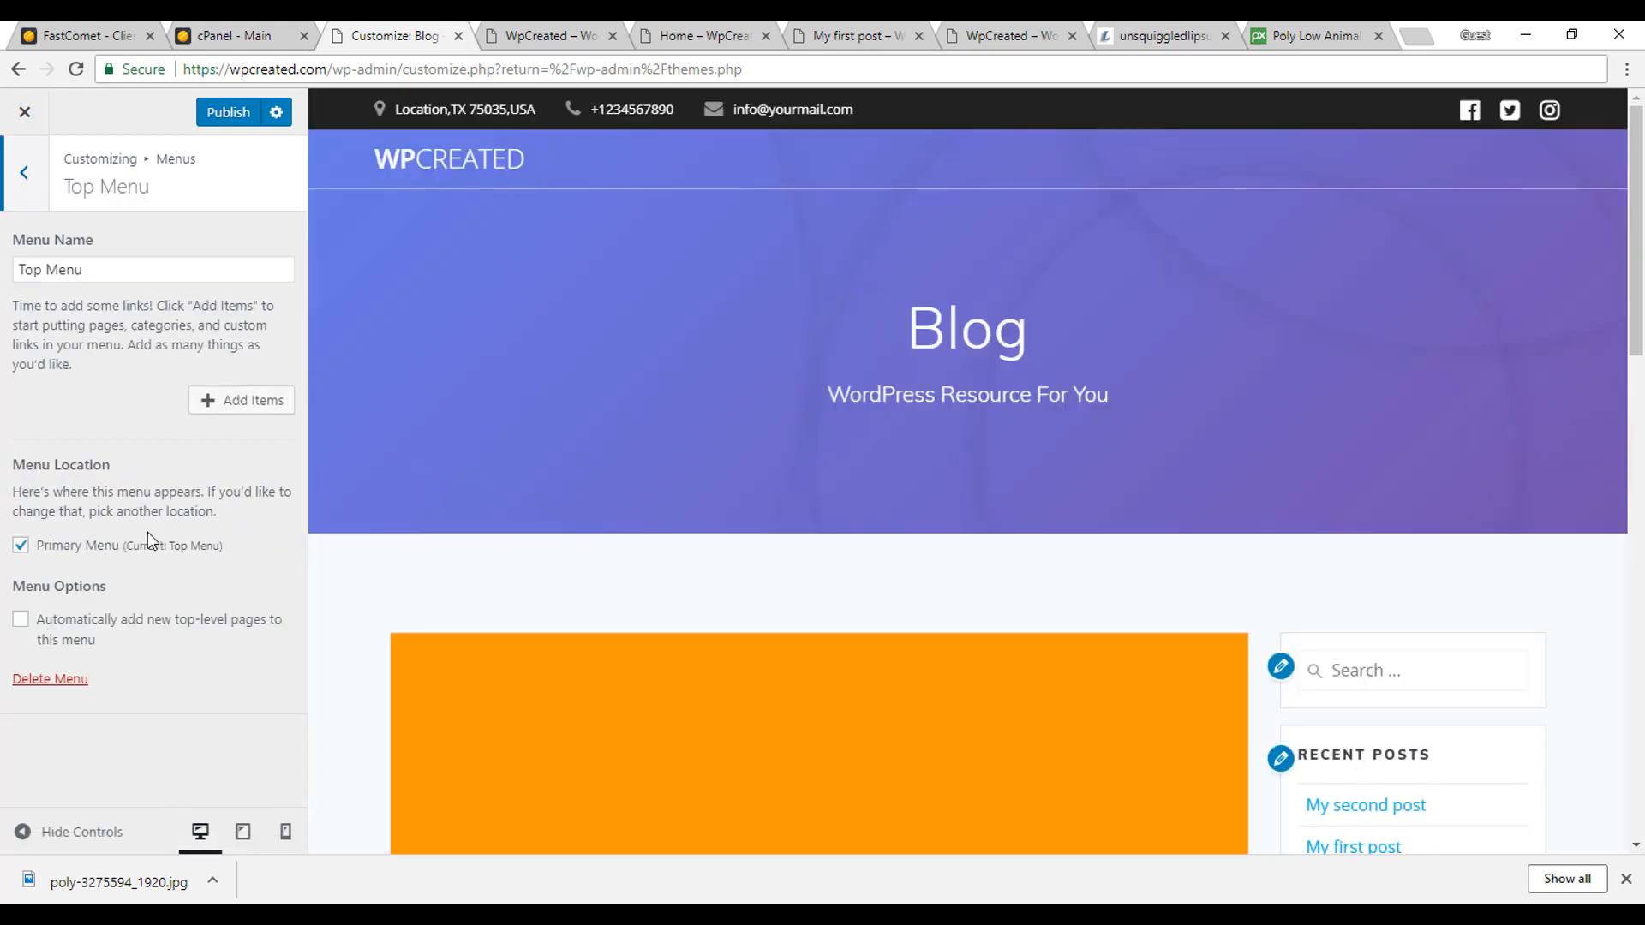
# Add the Home custom link and the About Us and Blog pages to Top Menu
pyautogui.click(210, 402)
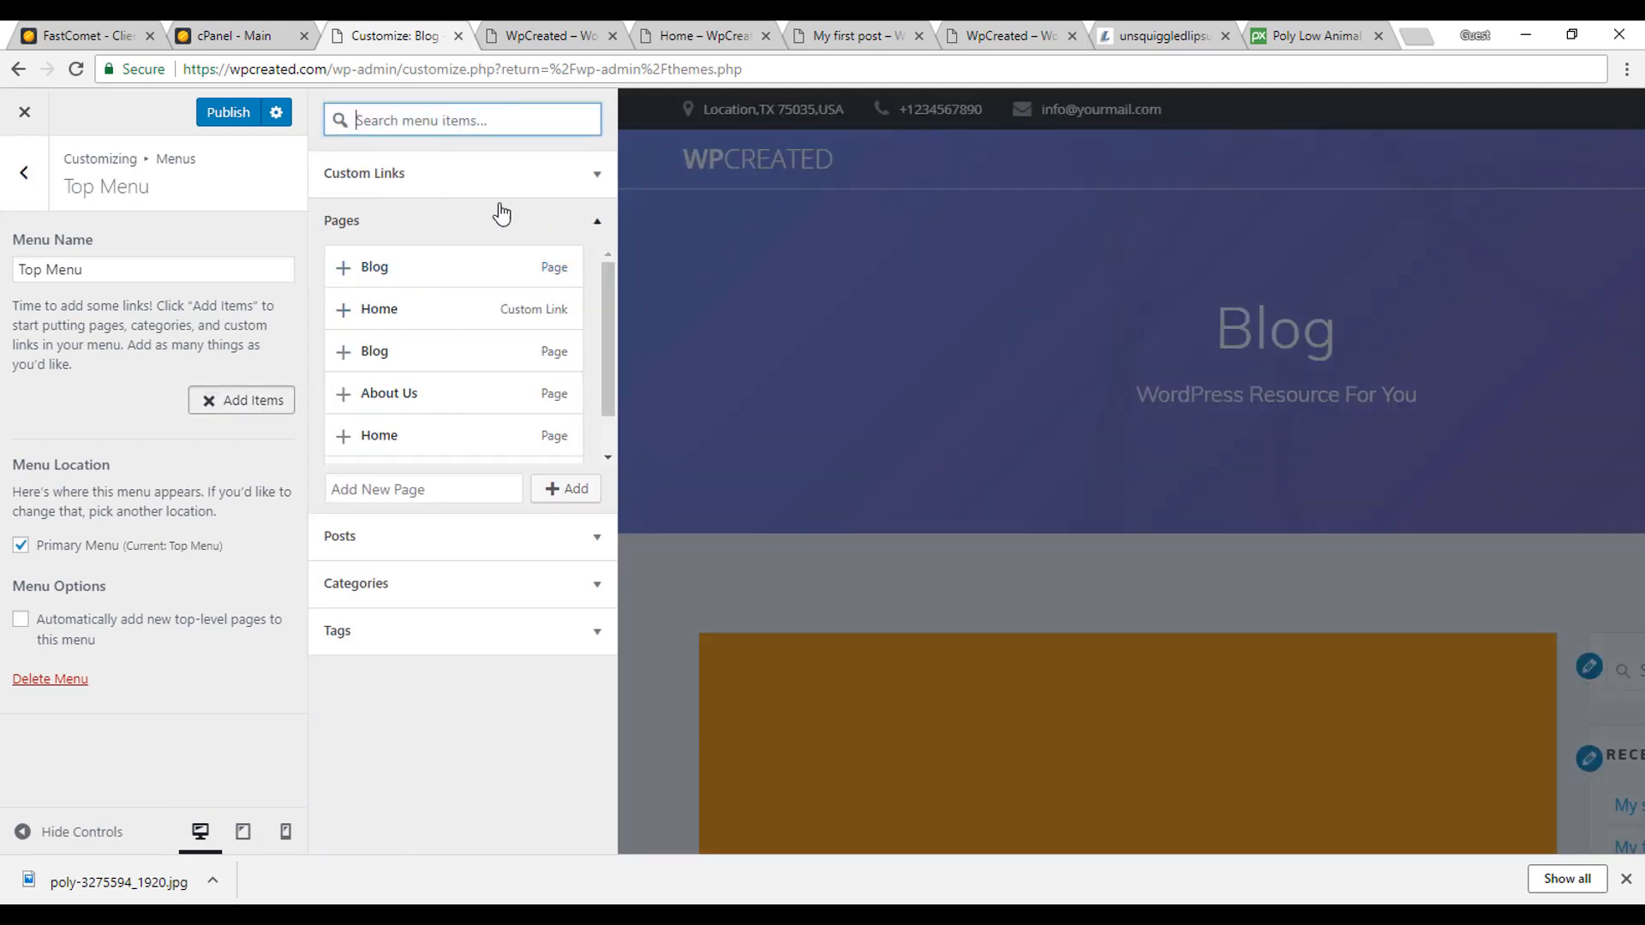
pyautogui.click(373, 315)
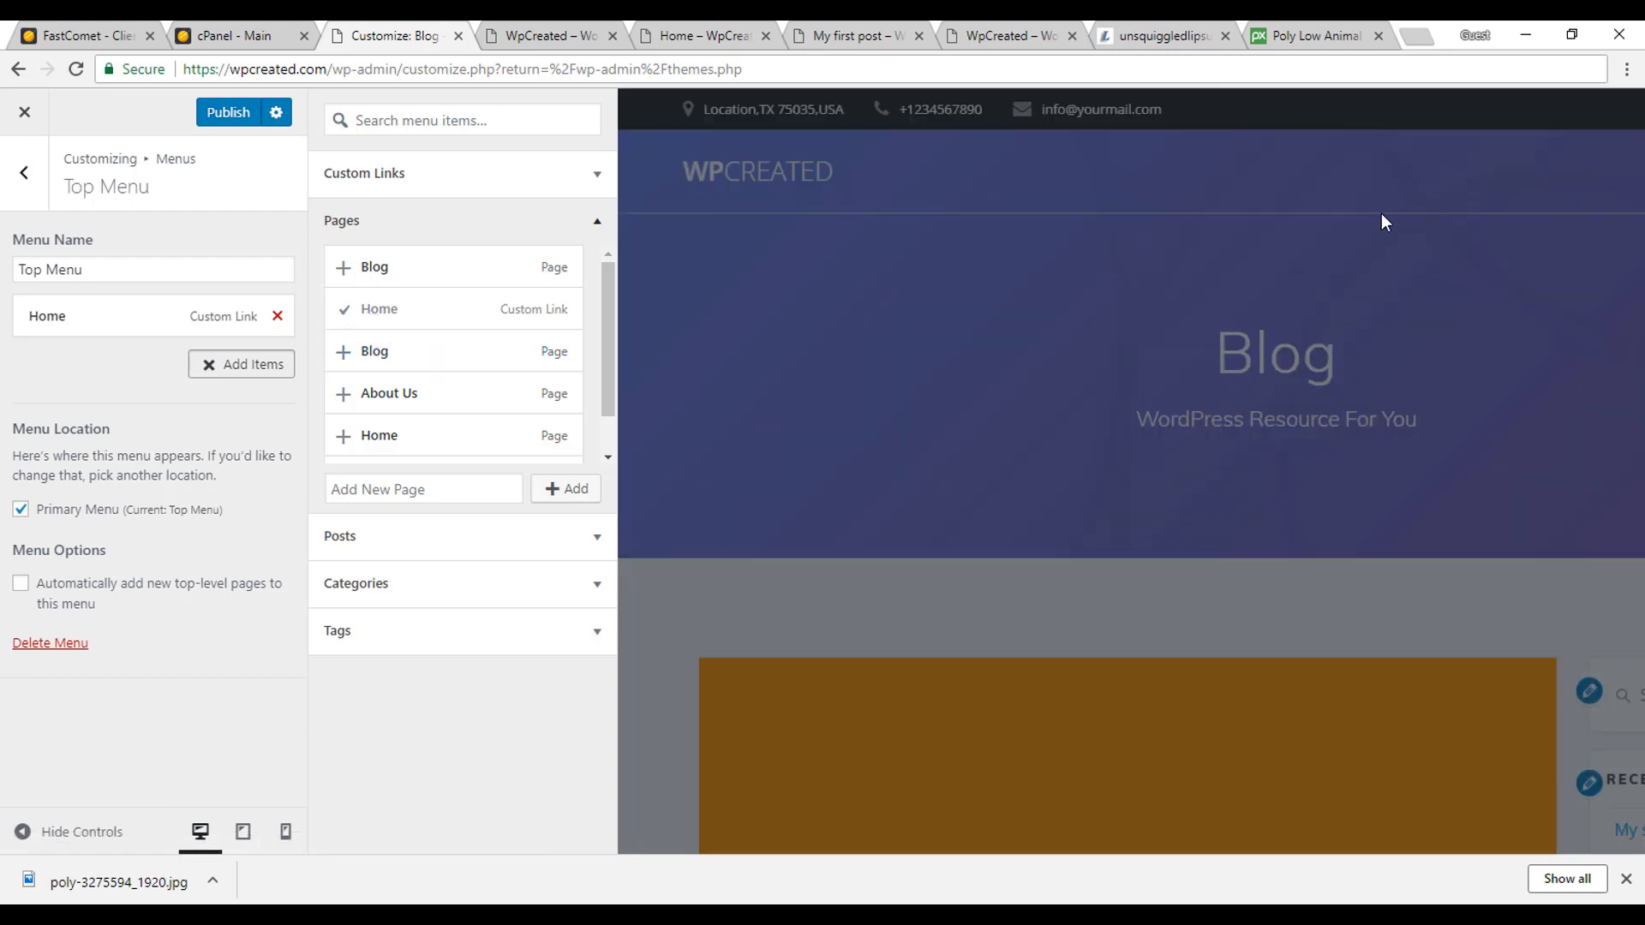
pyautogui.click(851, 343)
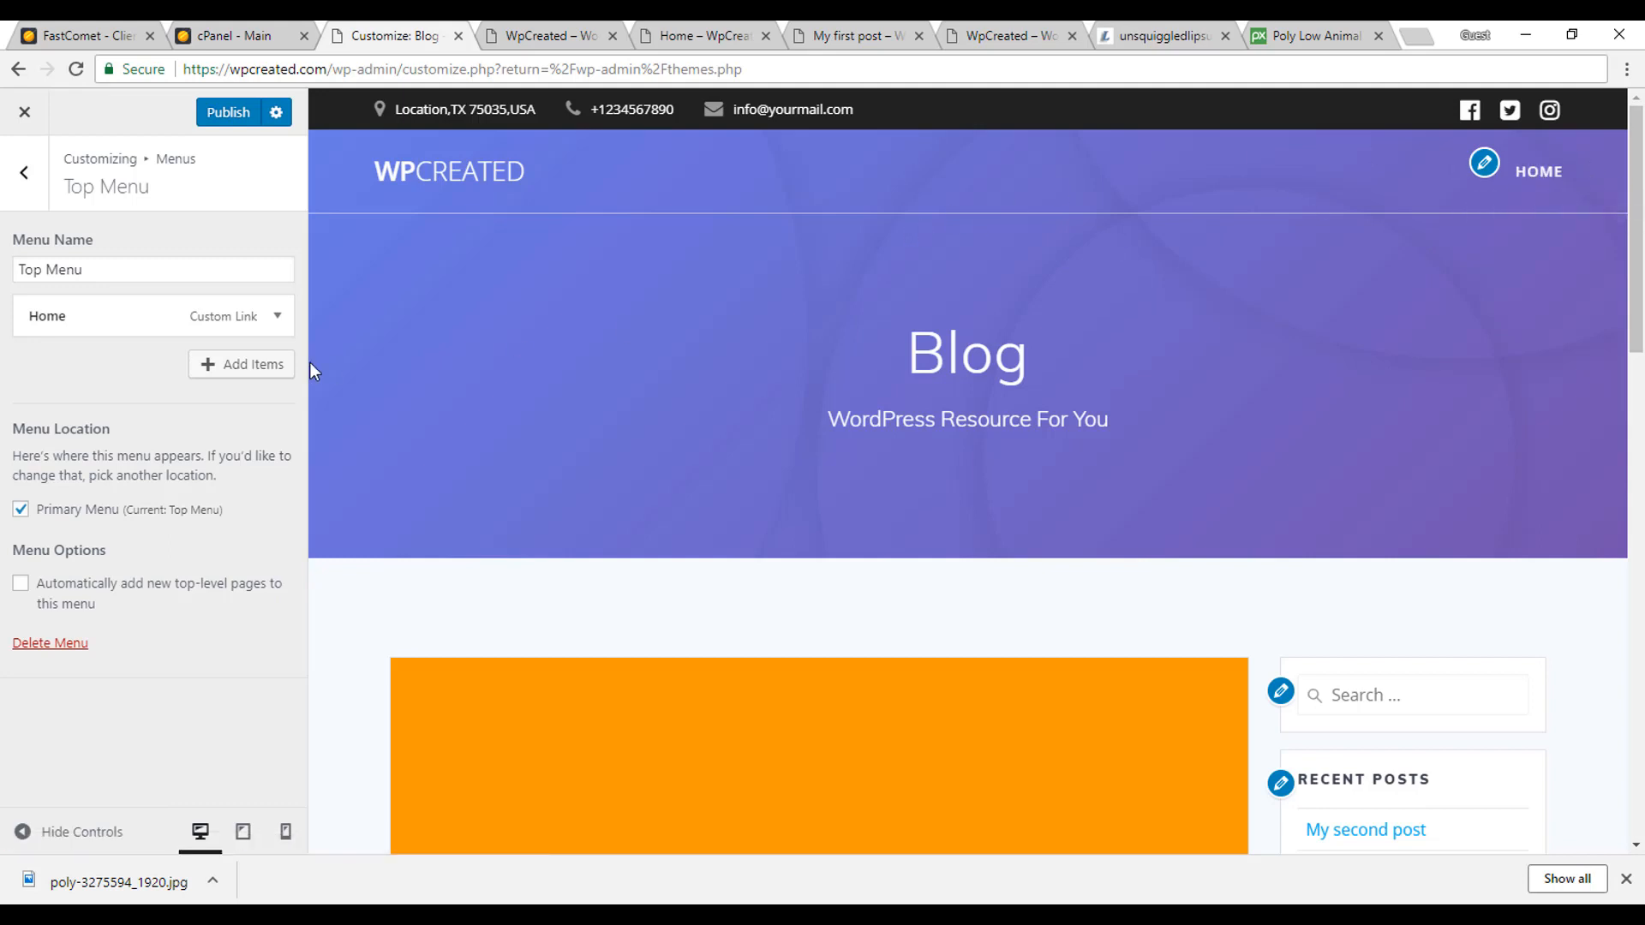
pyautogui.click(215, 363)
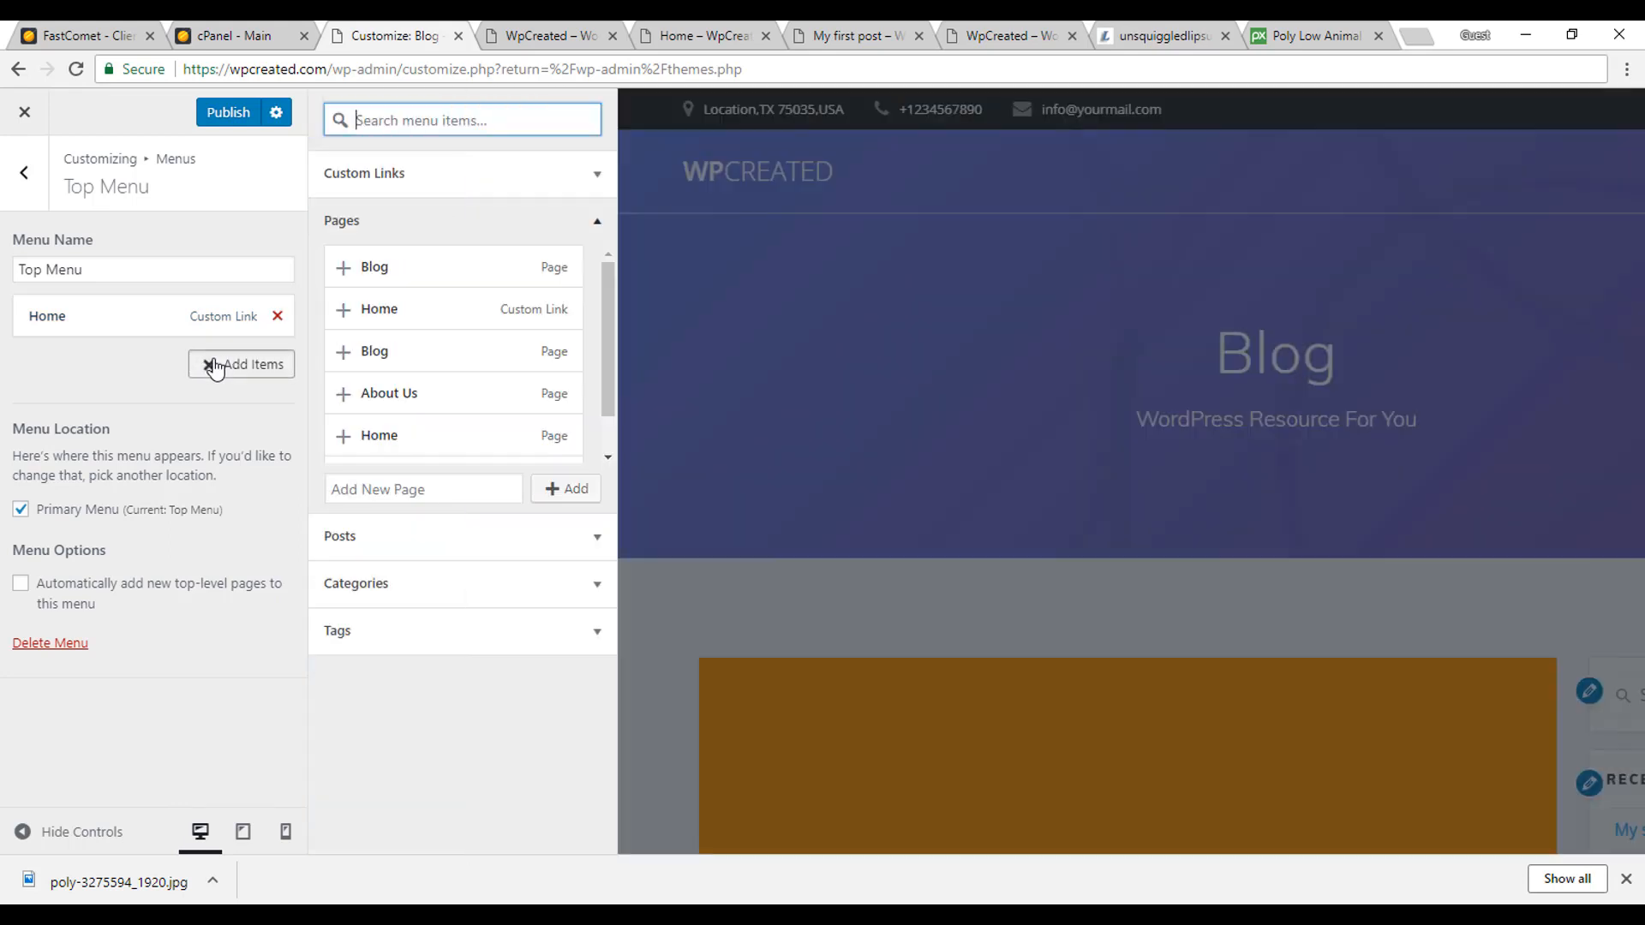
pyautogui.click(426, 399)
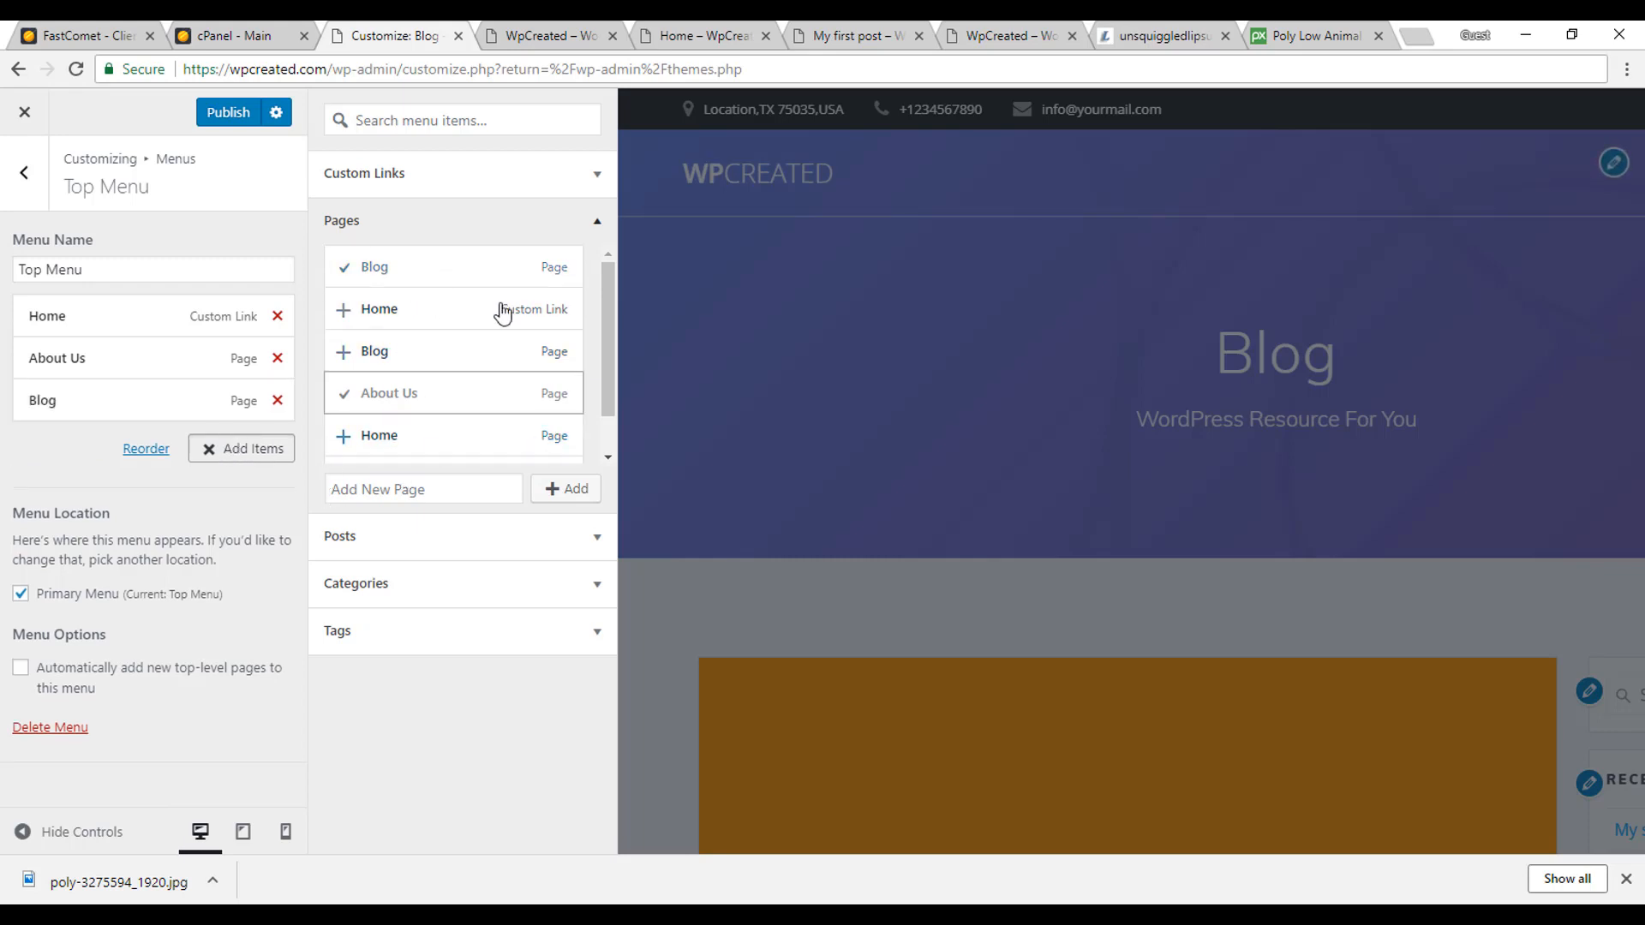
pyautogui.scroll(-1, 431, 377)
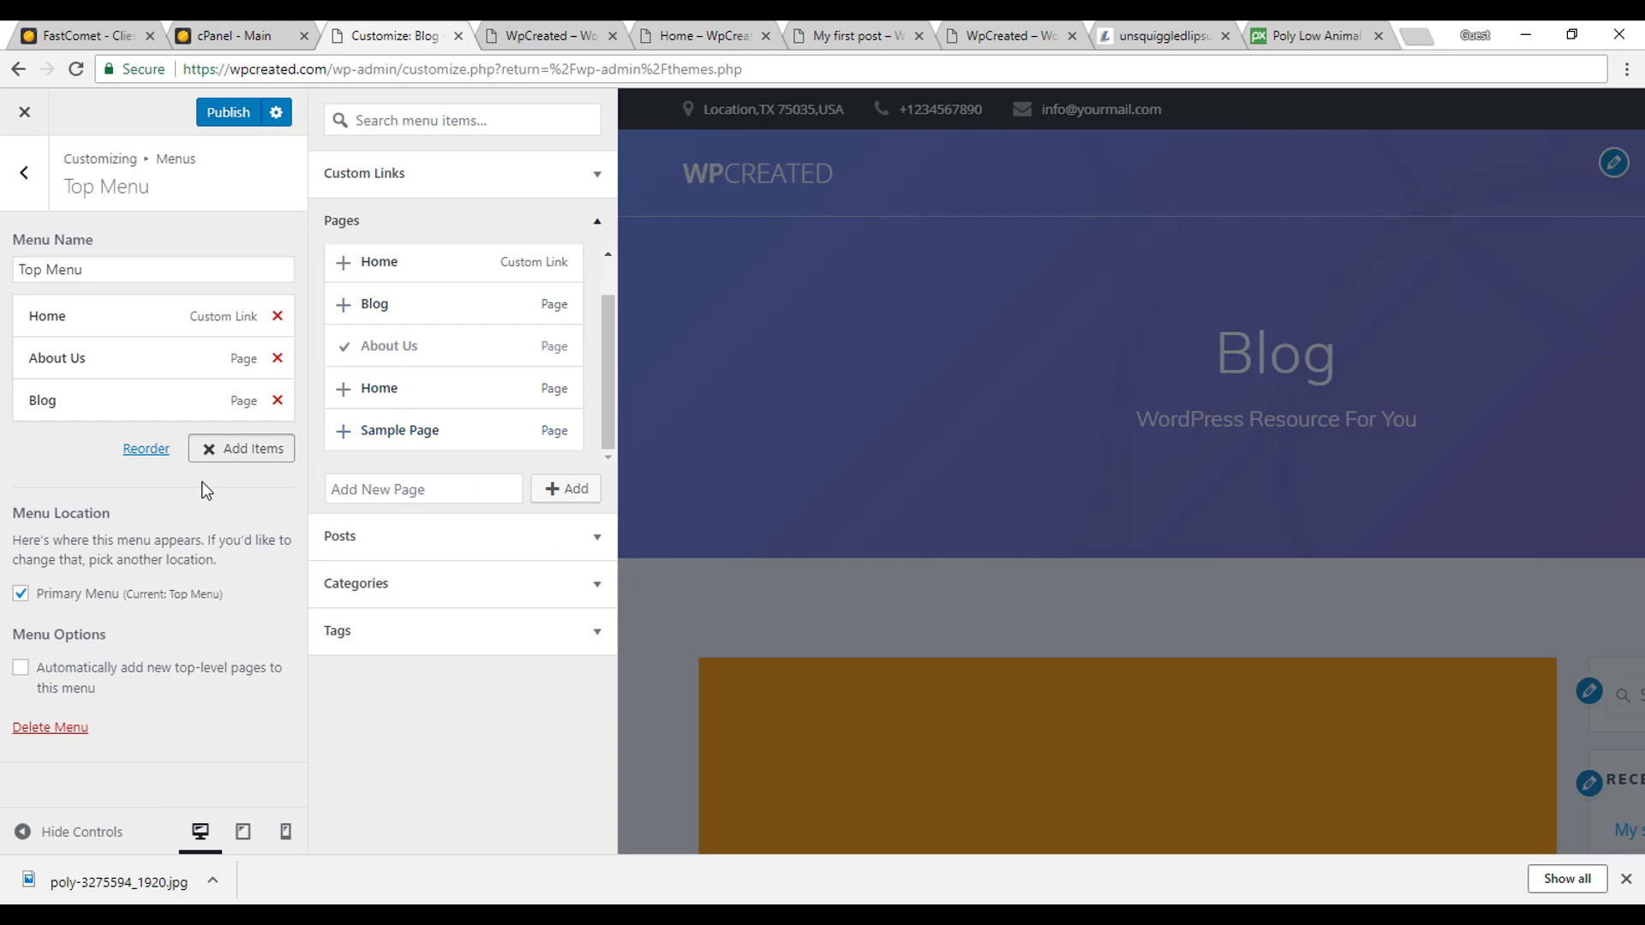
pyautogui.click(243, 455)
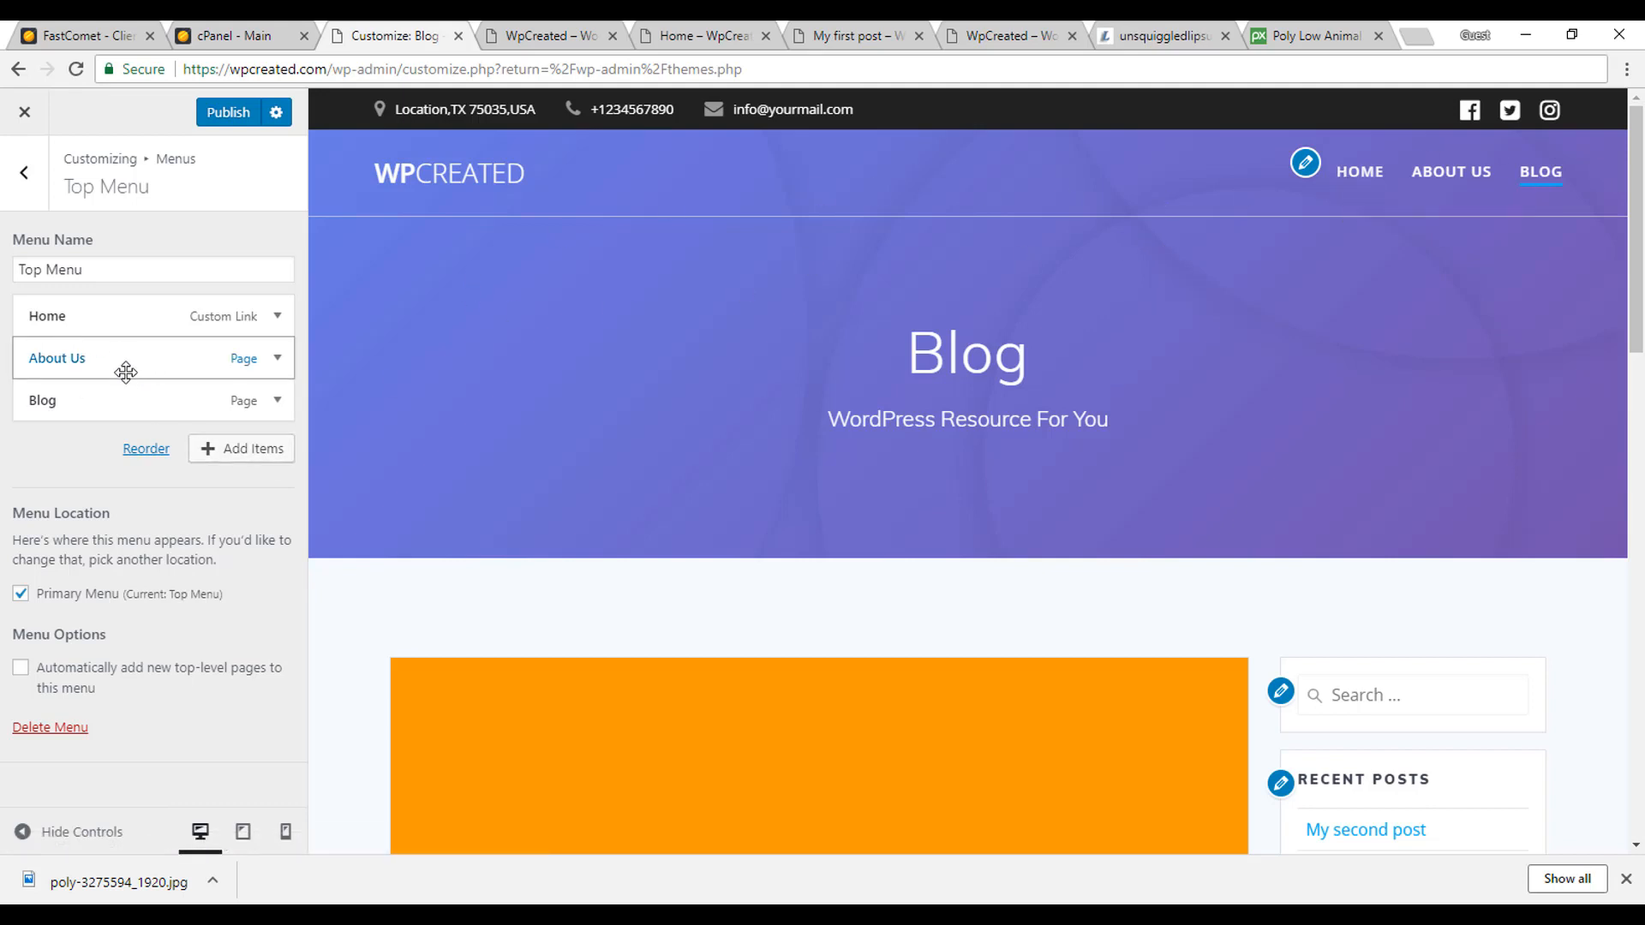
# Move About Us below Blog in Top Menu and return to the main customizer sections
pyautogui.moveTo(120, 371); pyautogui.dragTo(106, 411)
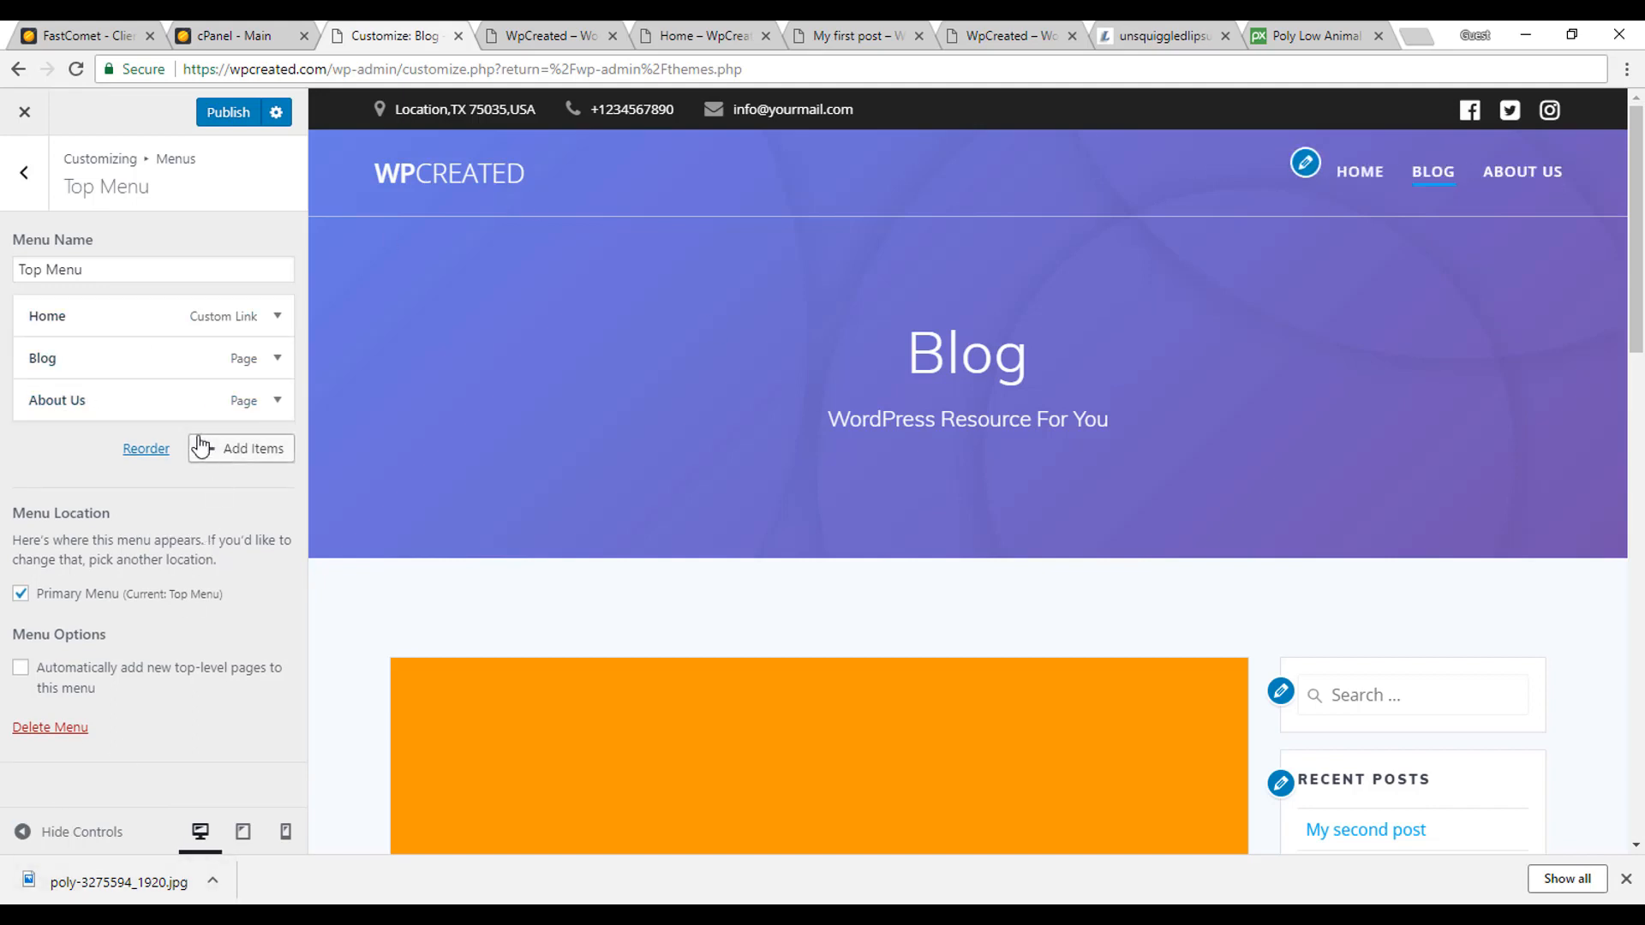
pyautogui.click(24, 173)
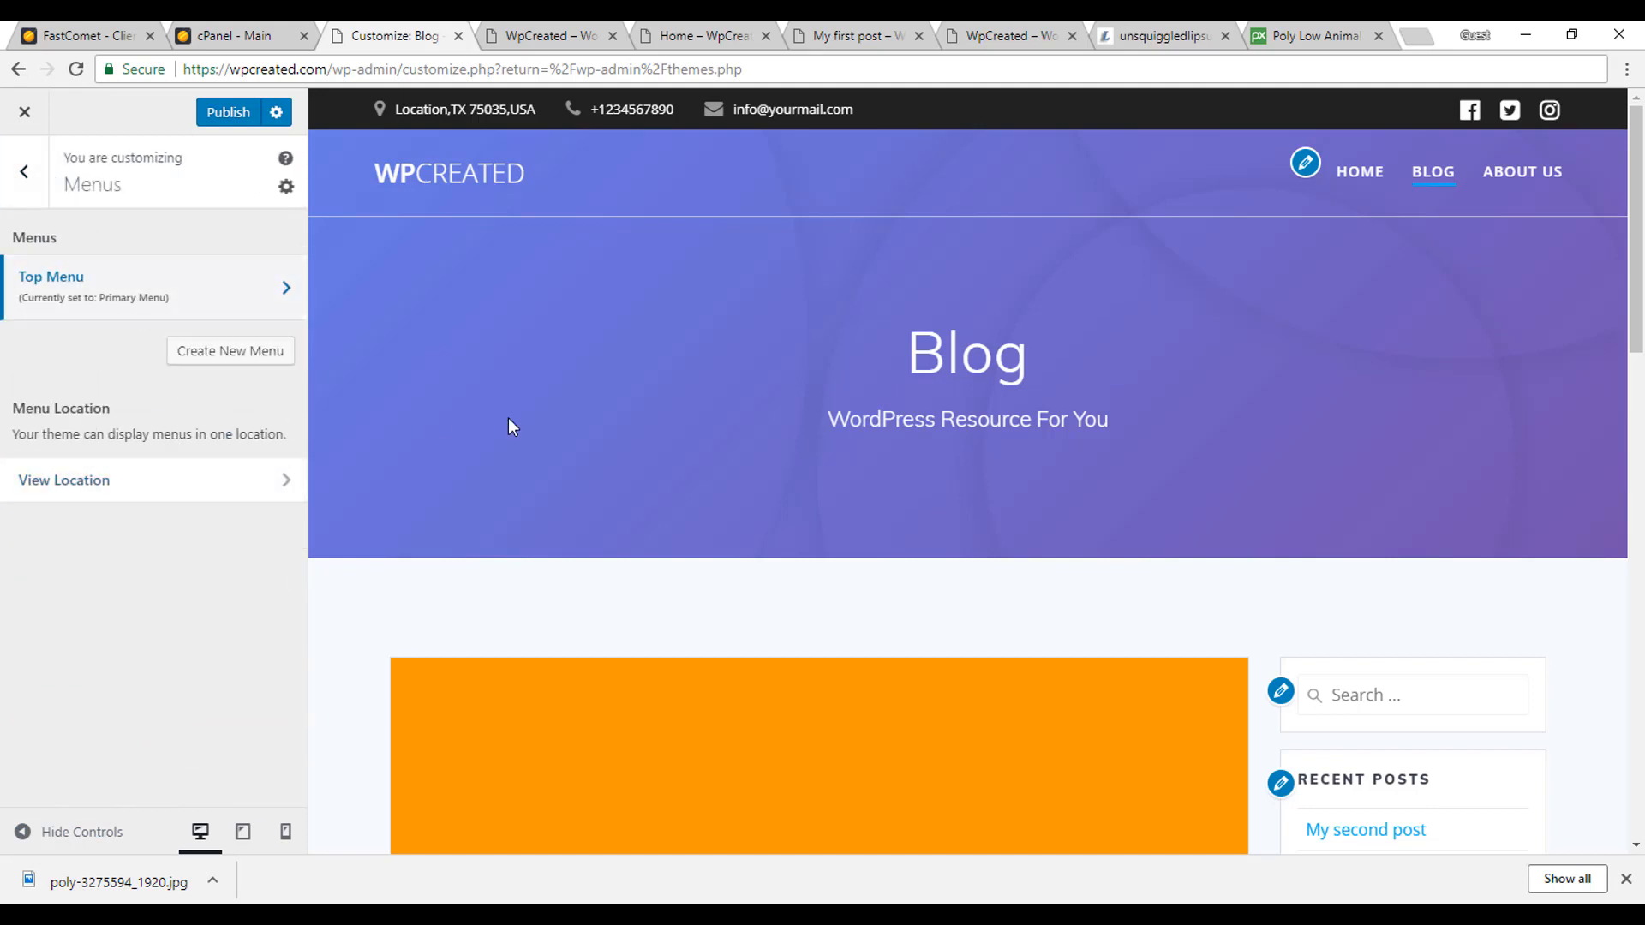
pyautogui.click(24, 172)
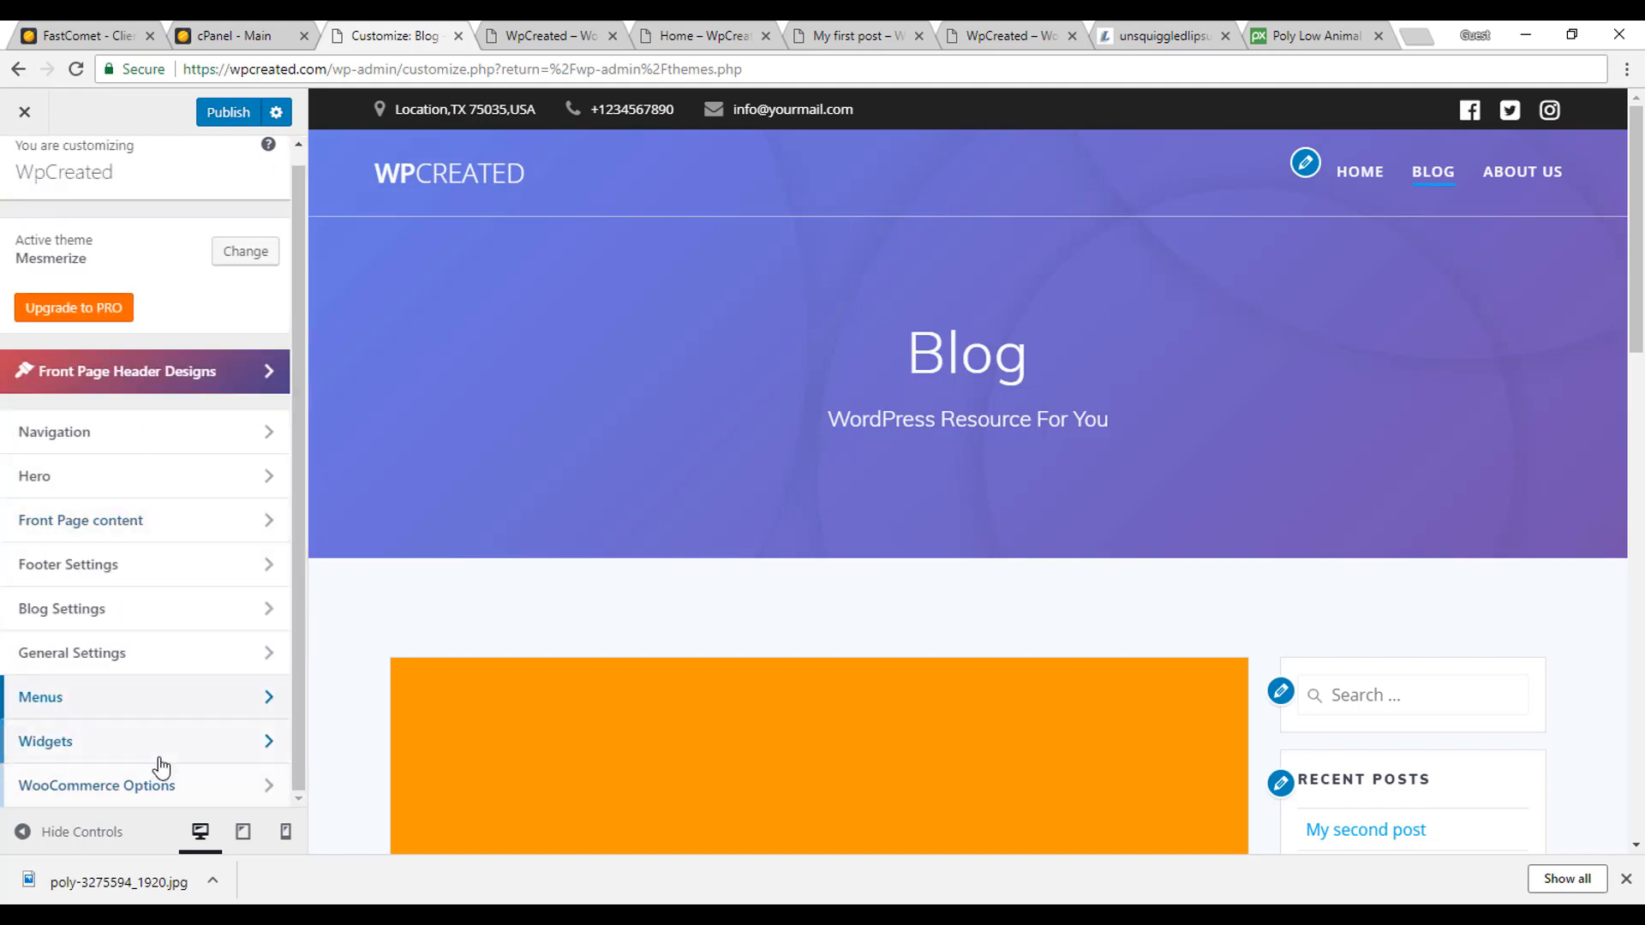
# Review the sidebar widgets on the previewed Blog page and remove the Meta widget from the Sidebar widget area
pyautogui.click(161, 742)
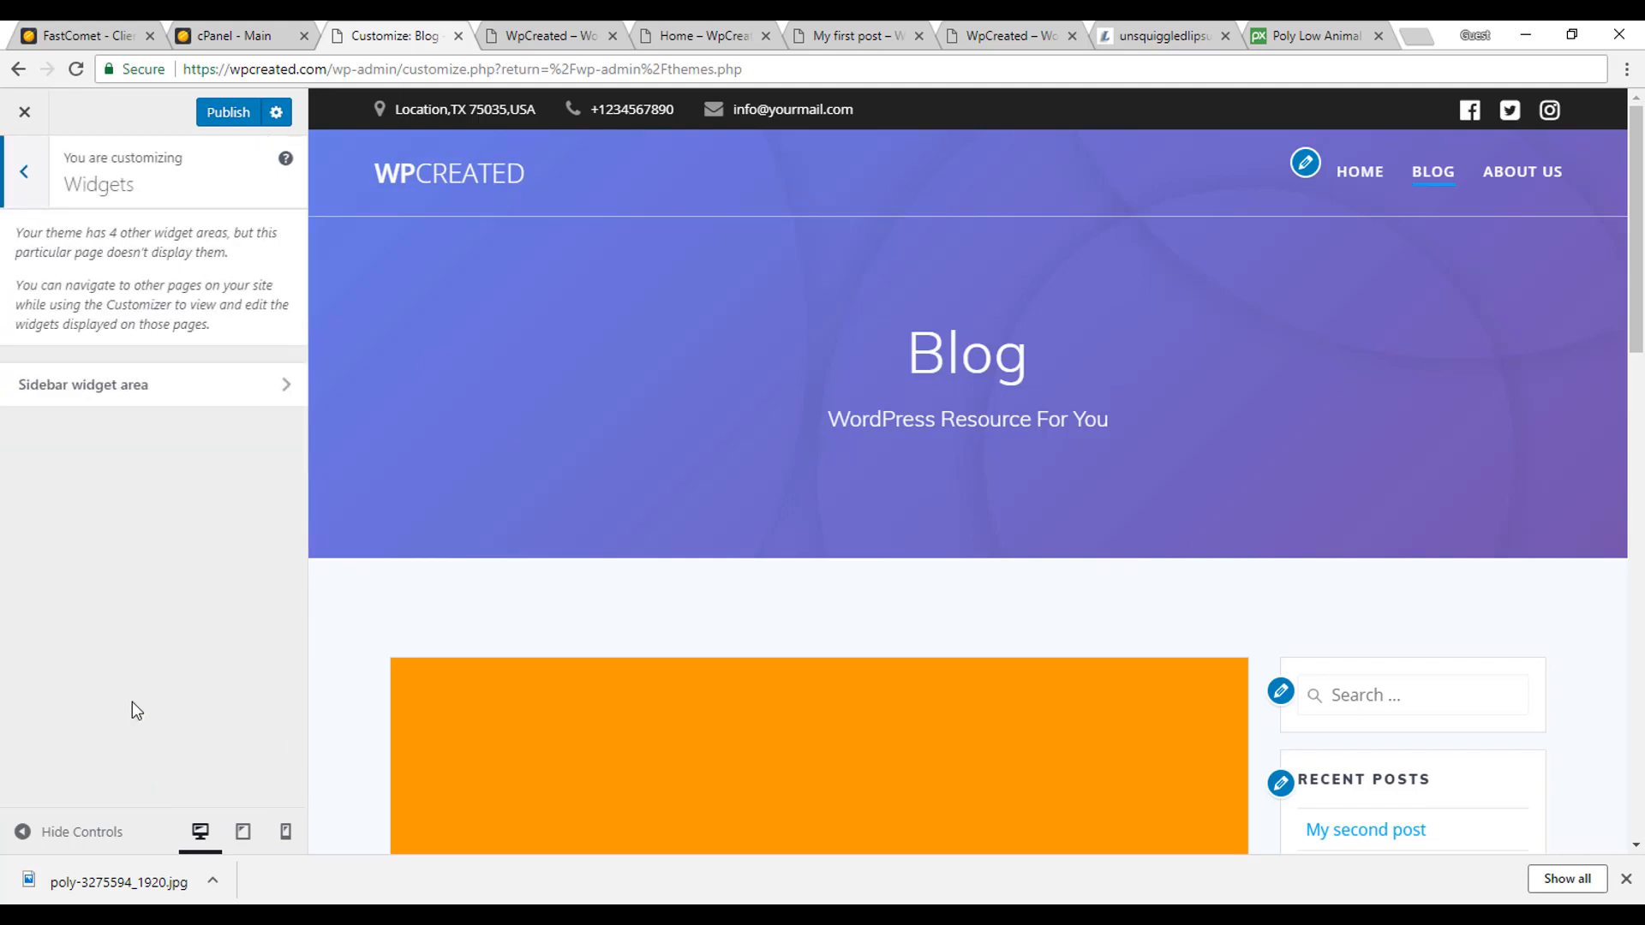
pyautogui.click(209, 401)
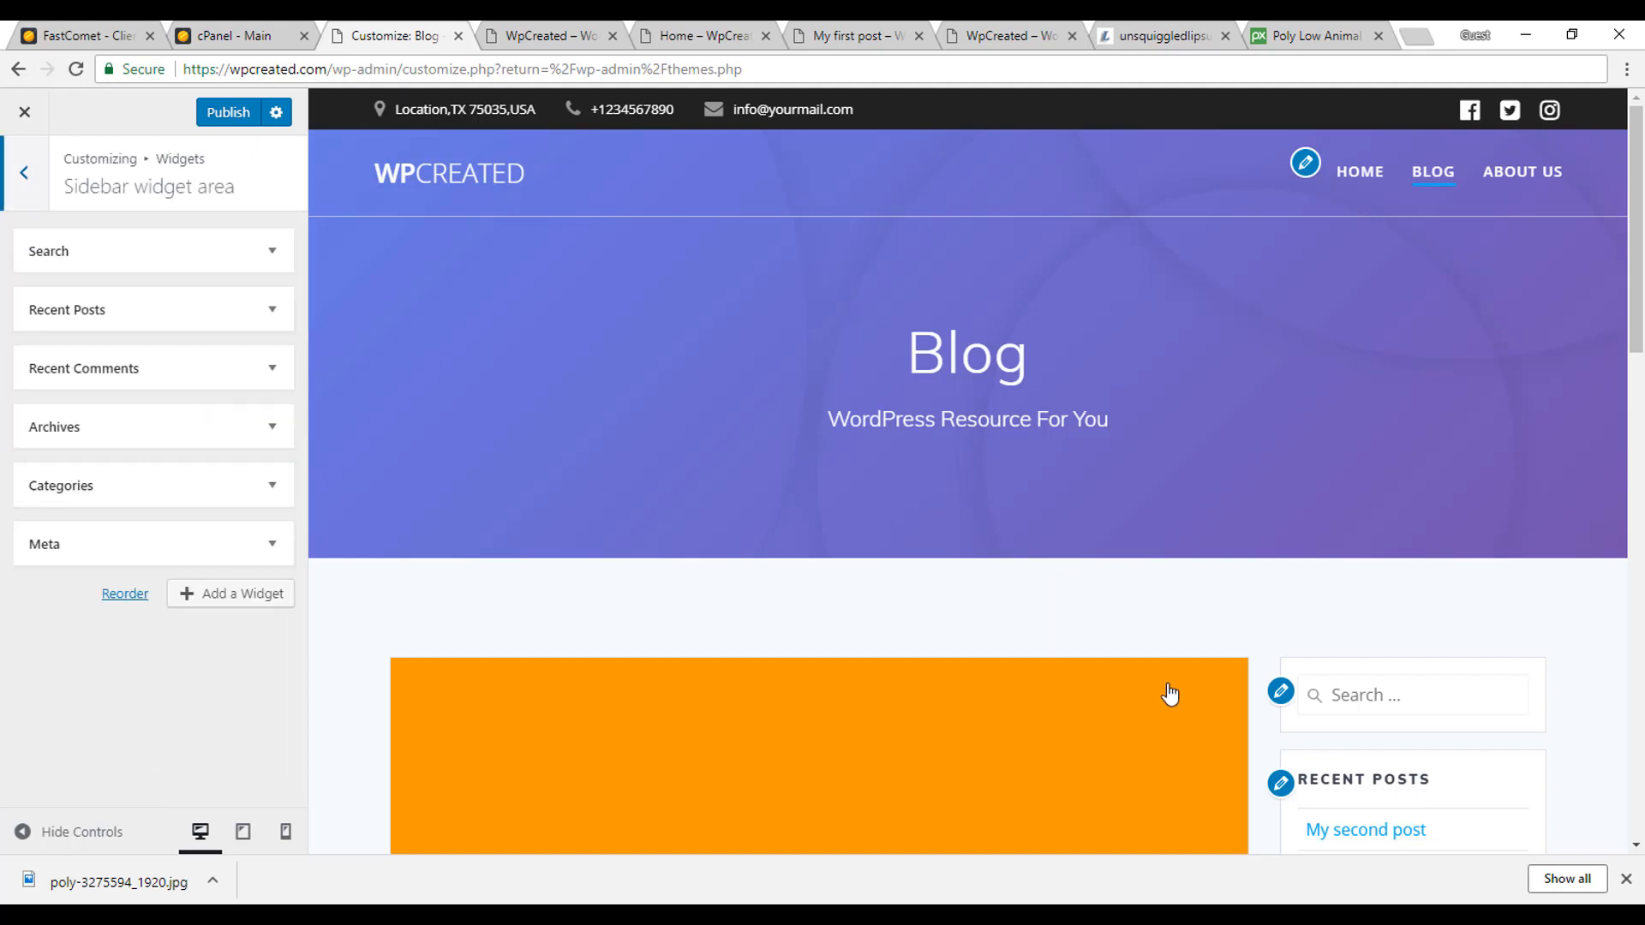
pyautogui.scroll(-7, 1484, 652)
pyautogui.scroll(4, 1411, 499)
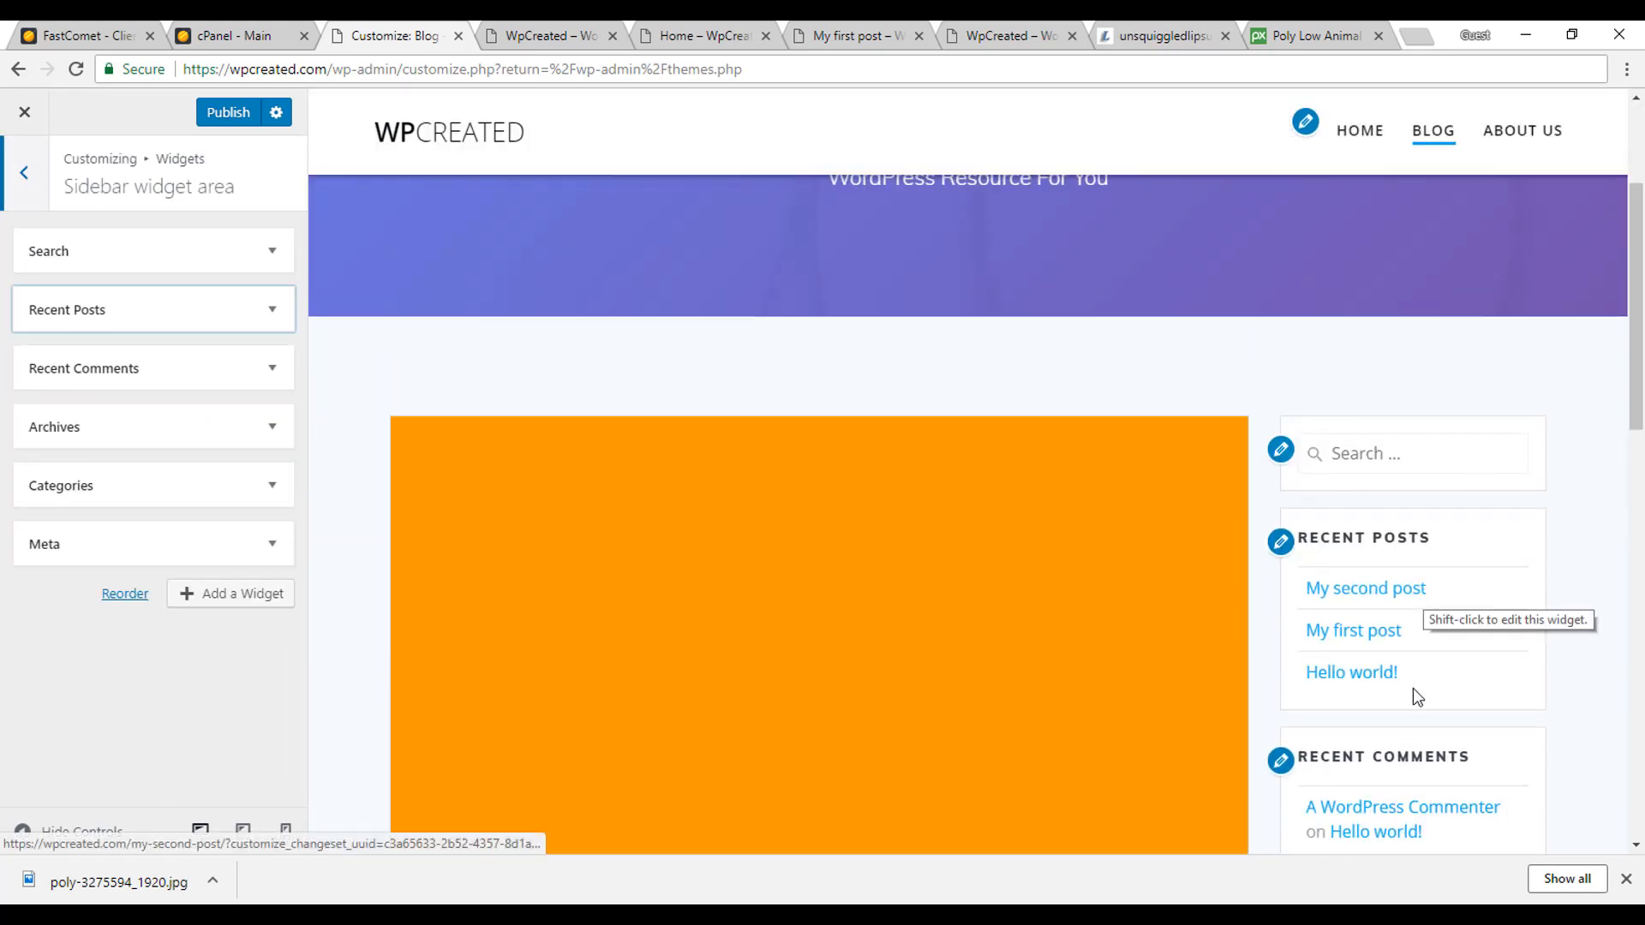
pyautogui.scroll(-4, 1427, 753)
pyautogui.scroll(-5, 1462, 764)
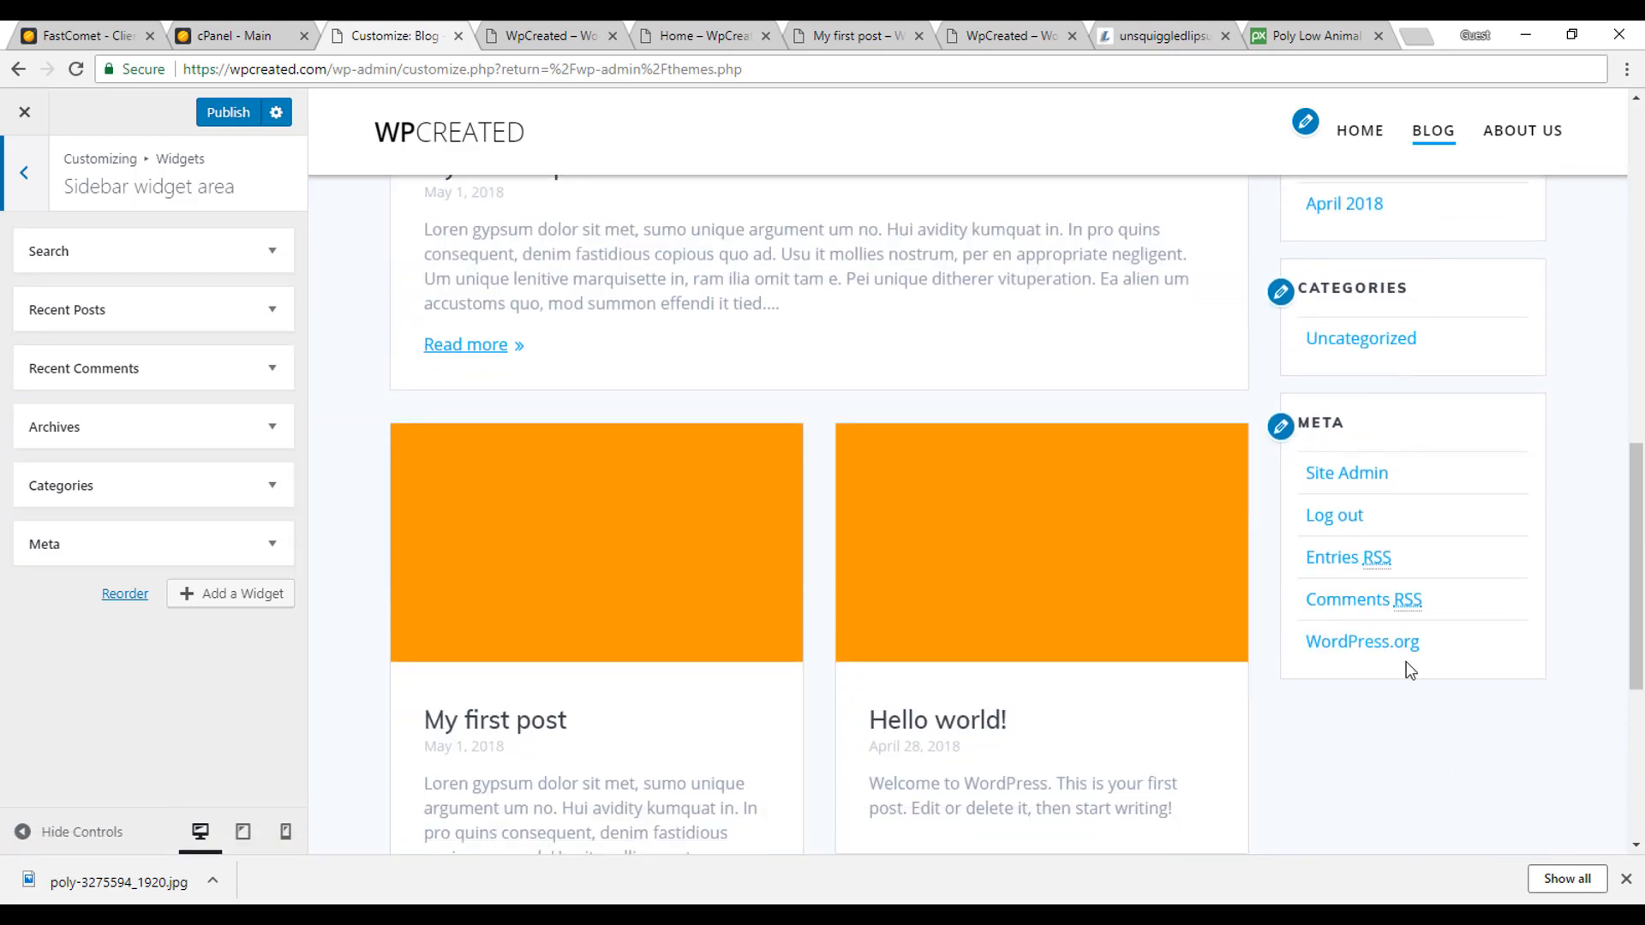
pyautogui.click(273, 545)
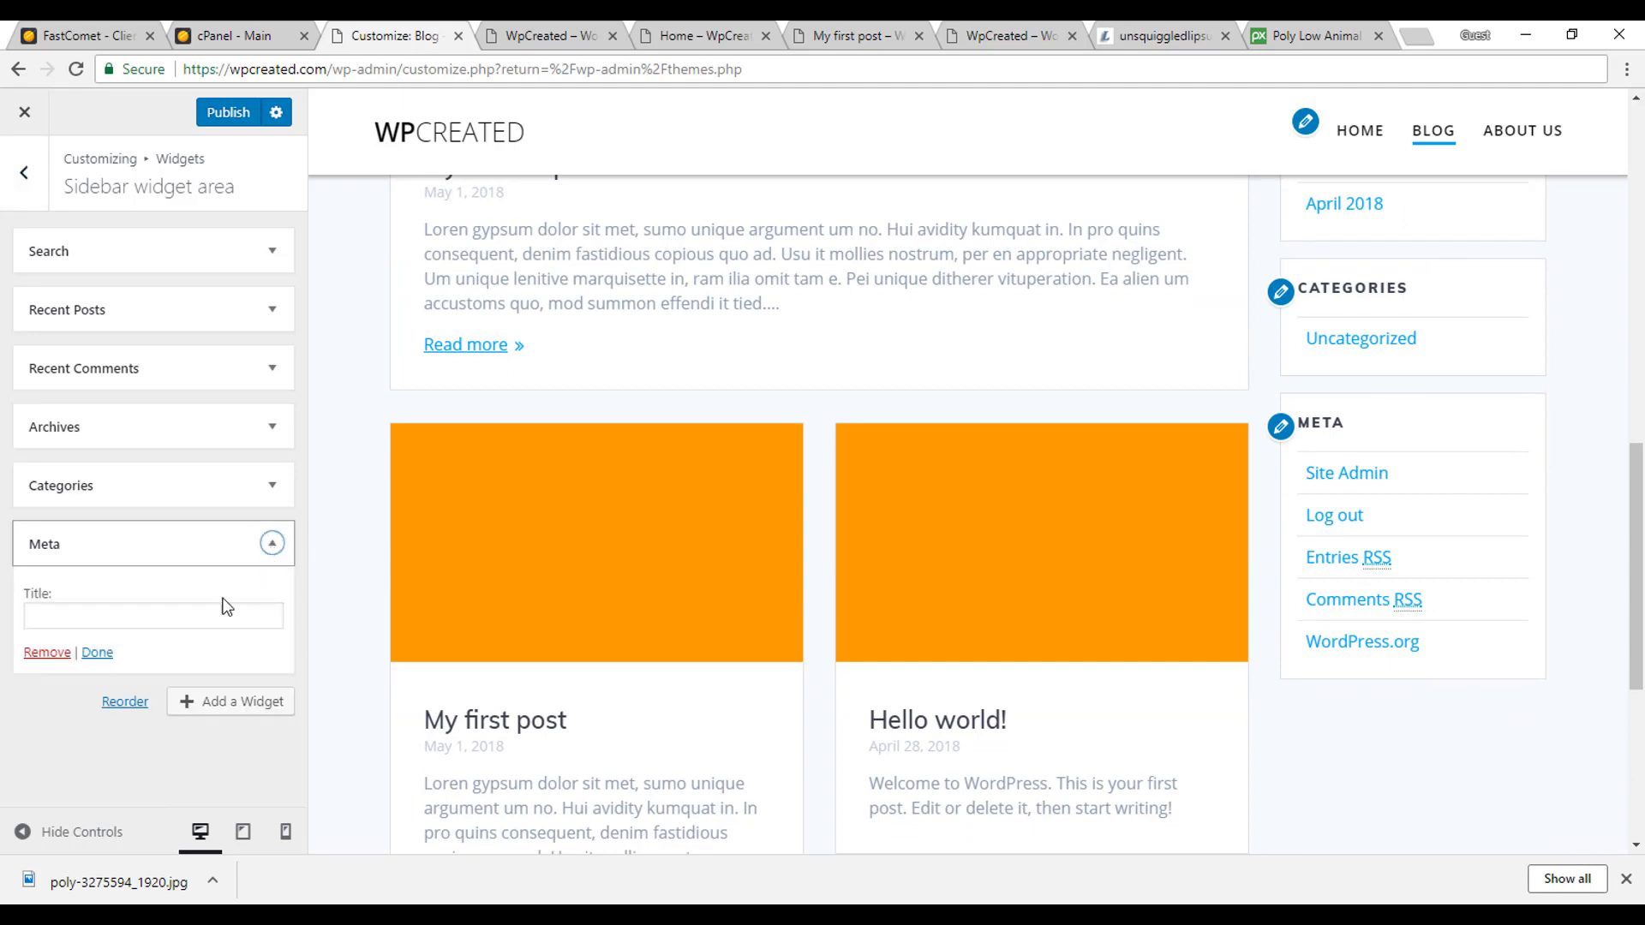
pyautogui.click(52, 654)
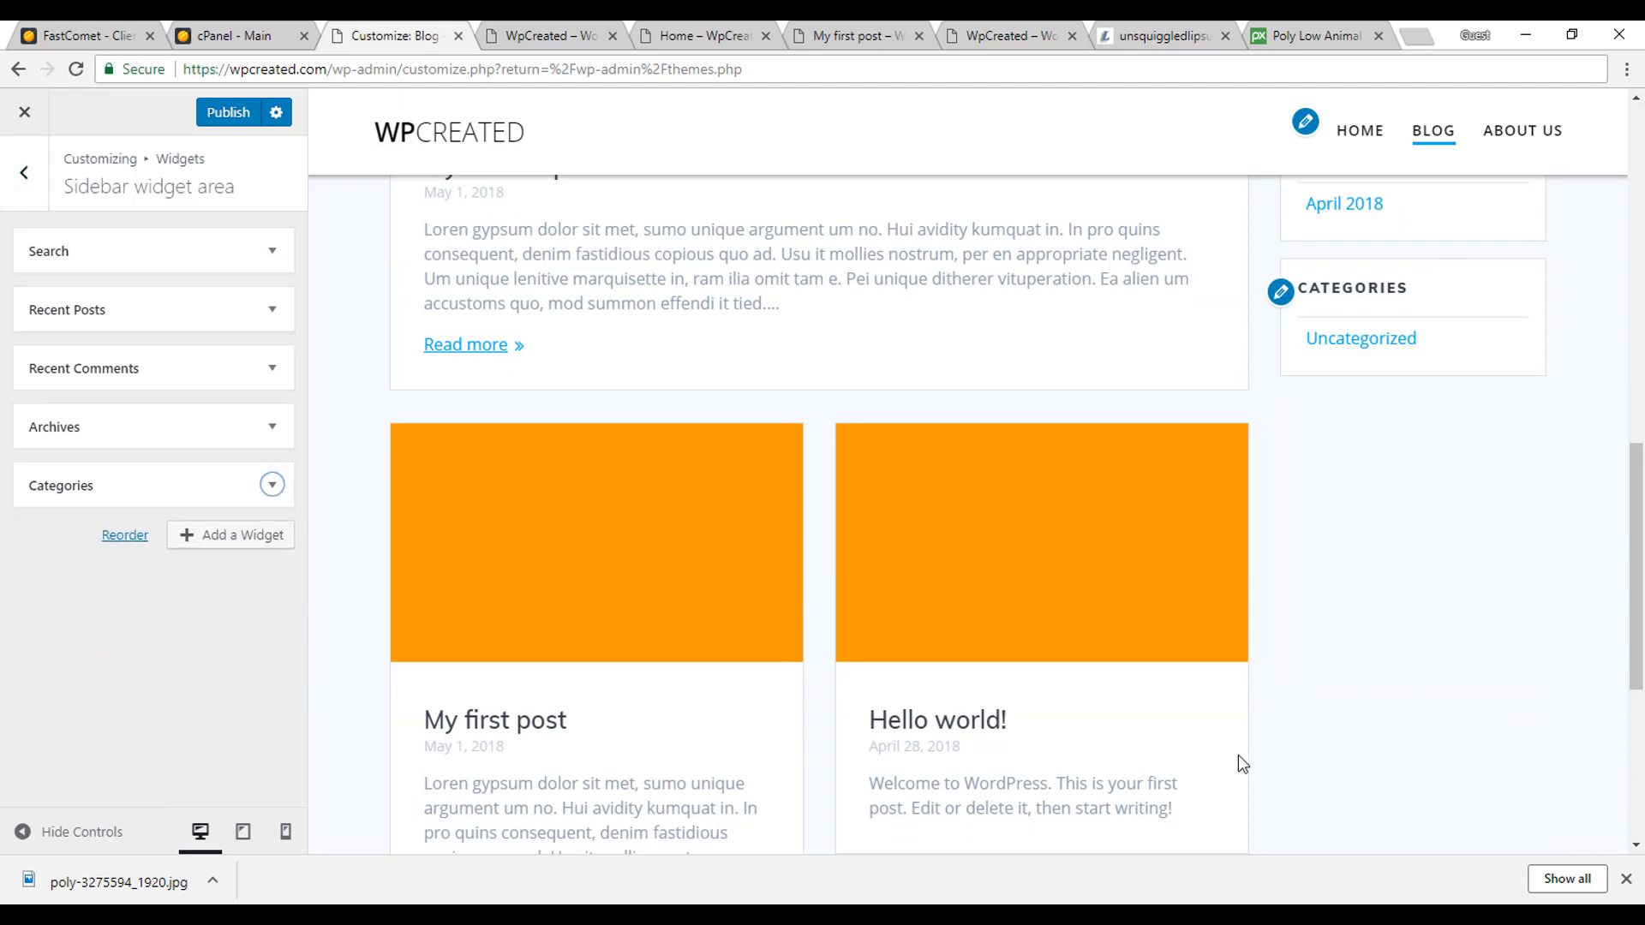
# Remove the Archives, Categories and Recent Comments widgets from the Sidebar widget area
pyautogui.scroll(9, 1345, 319)
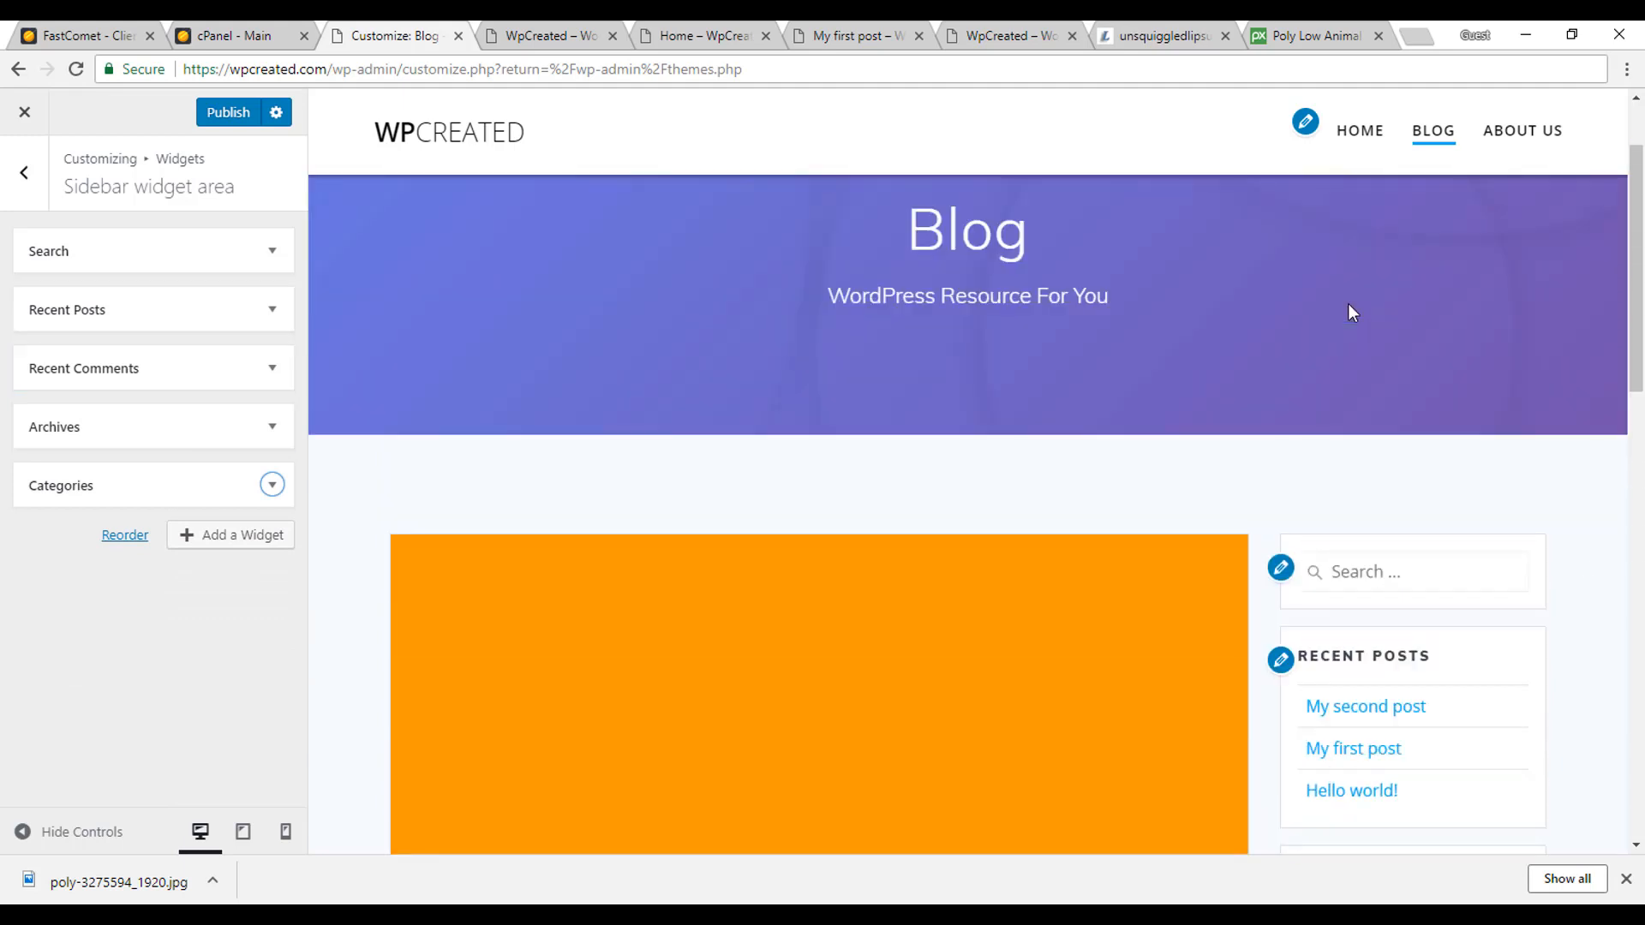
pyautogui.scroll(-2, 1348, 310)
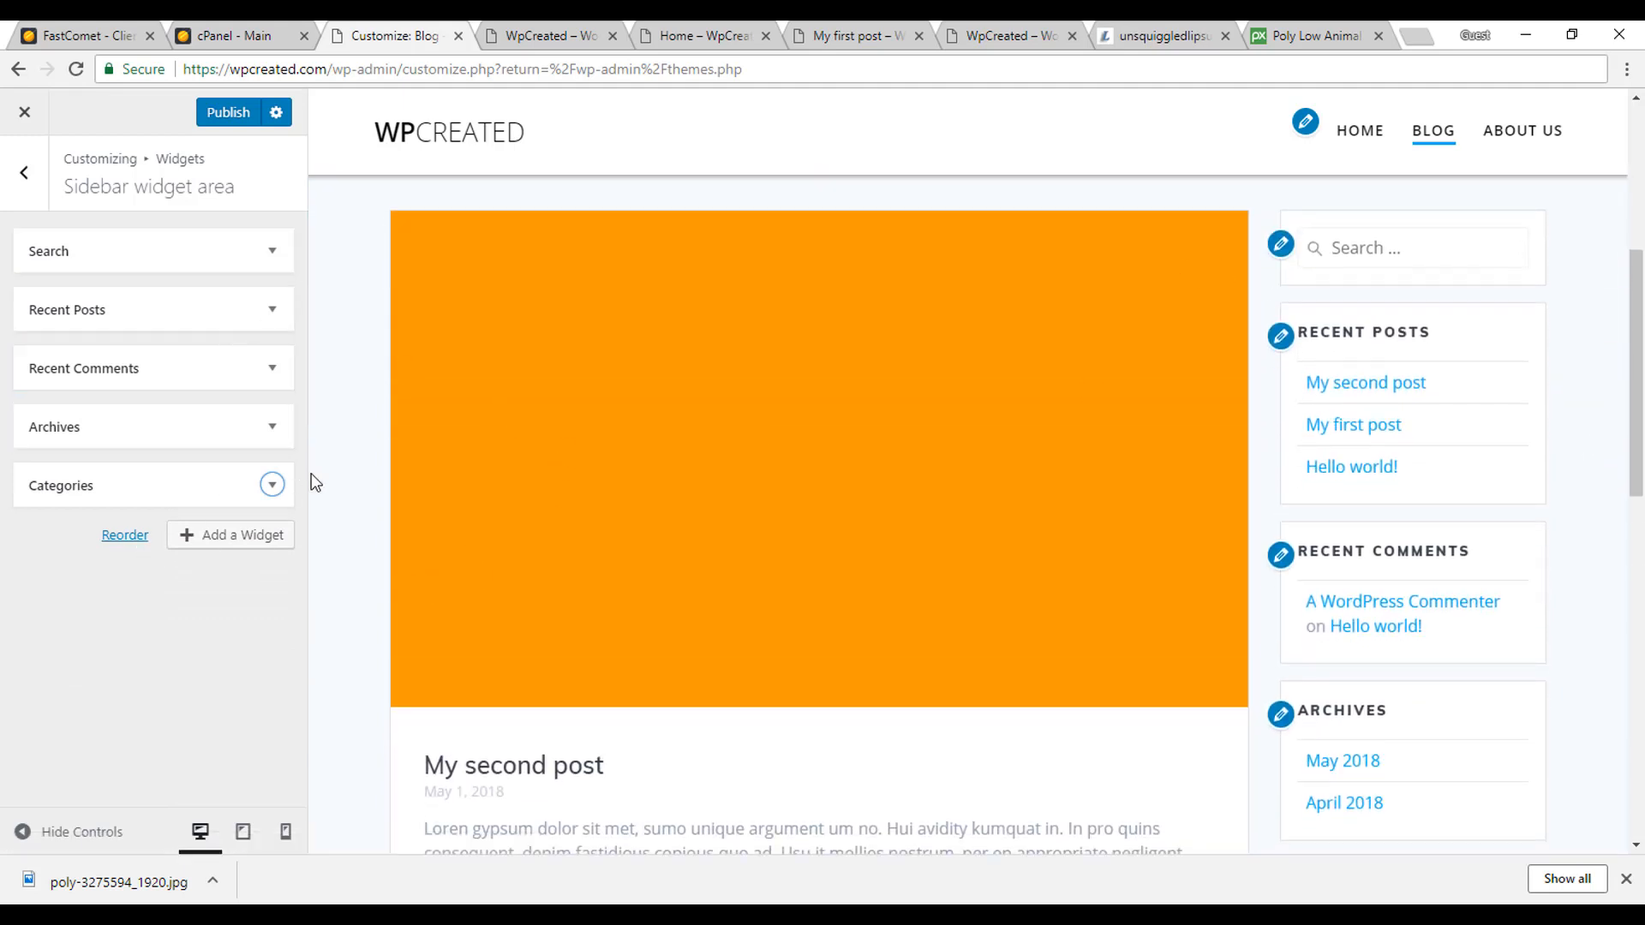
pyautogui.click(270, 429)
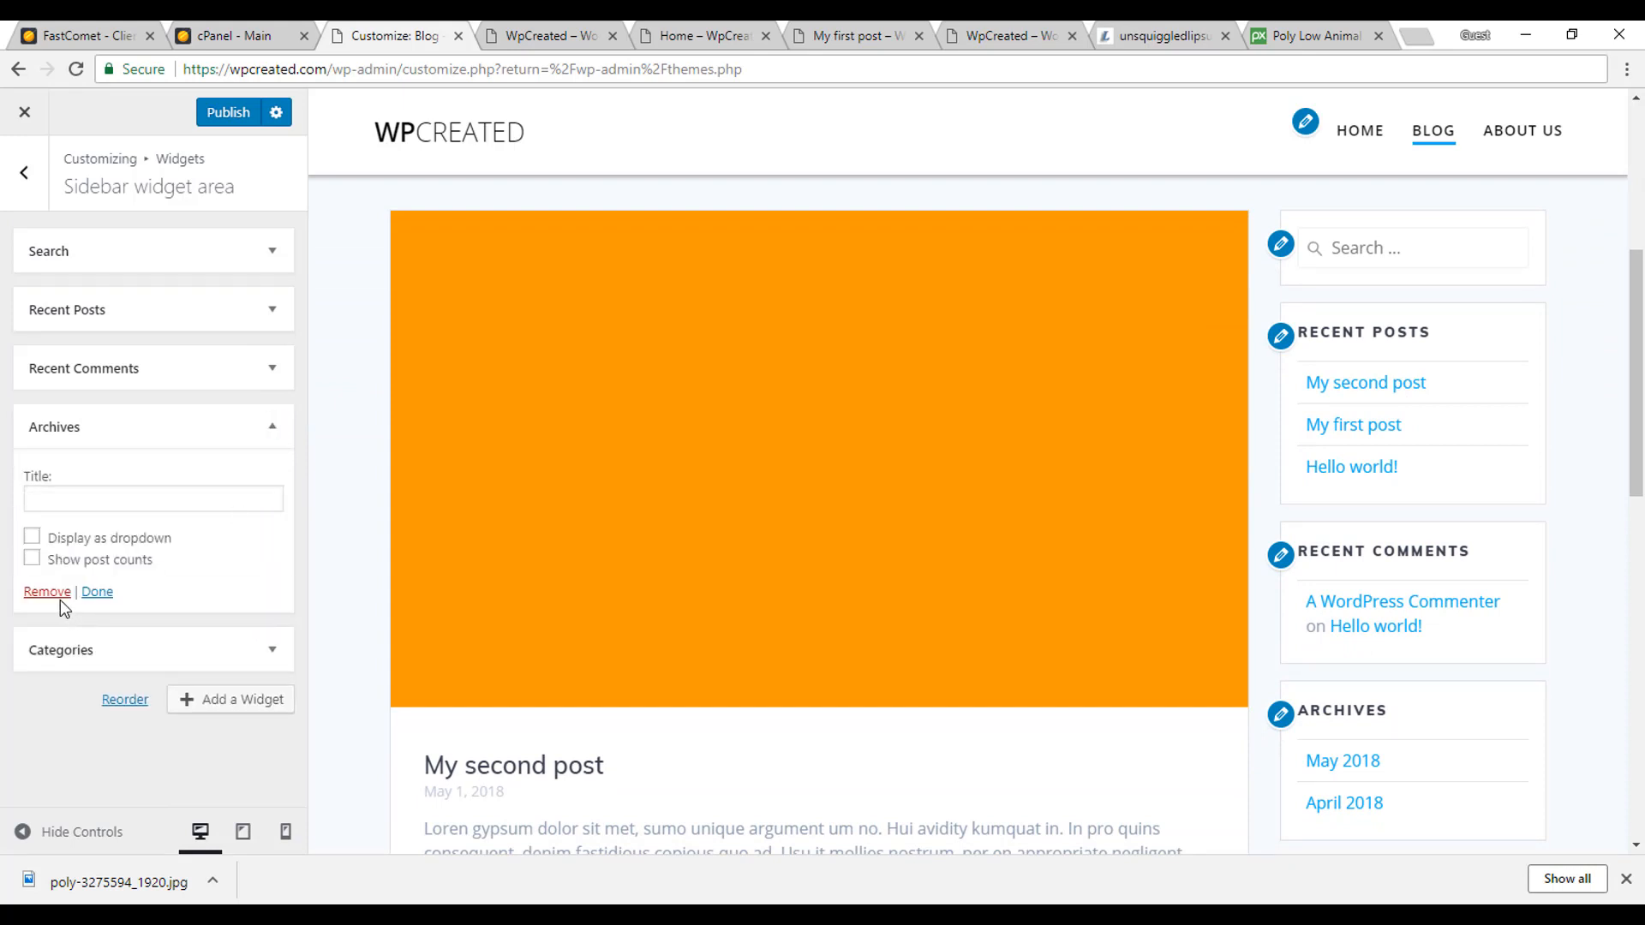
pyautogui.click(57, 598)
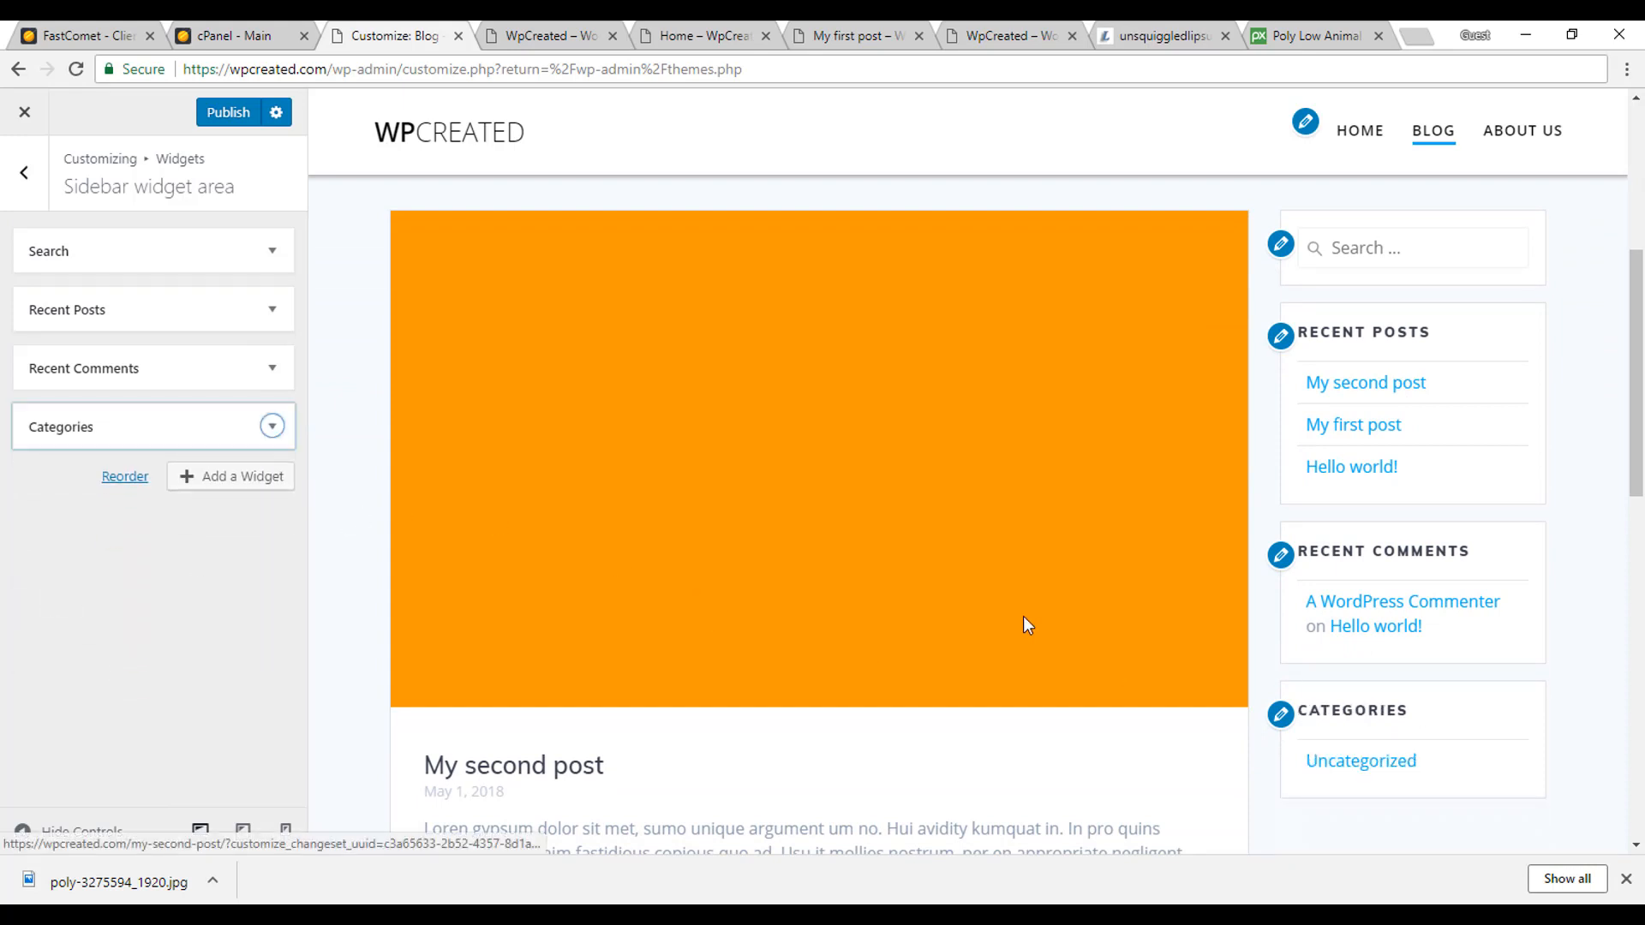
pyautogui.click(271, 428)
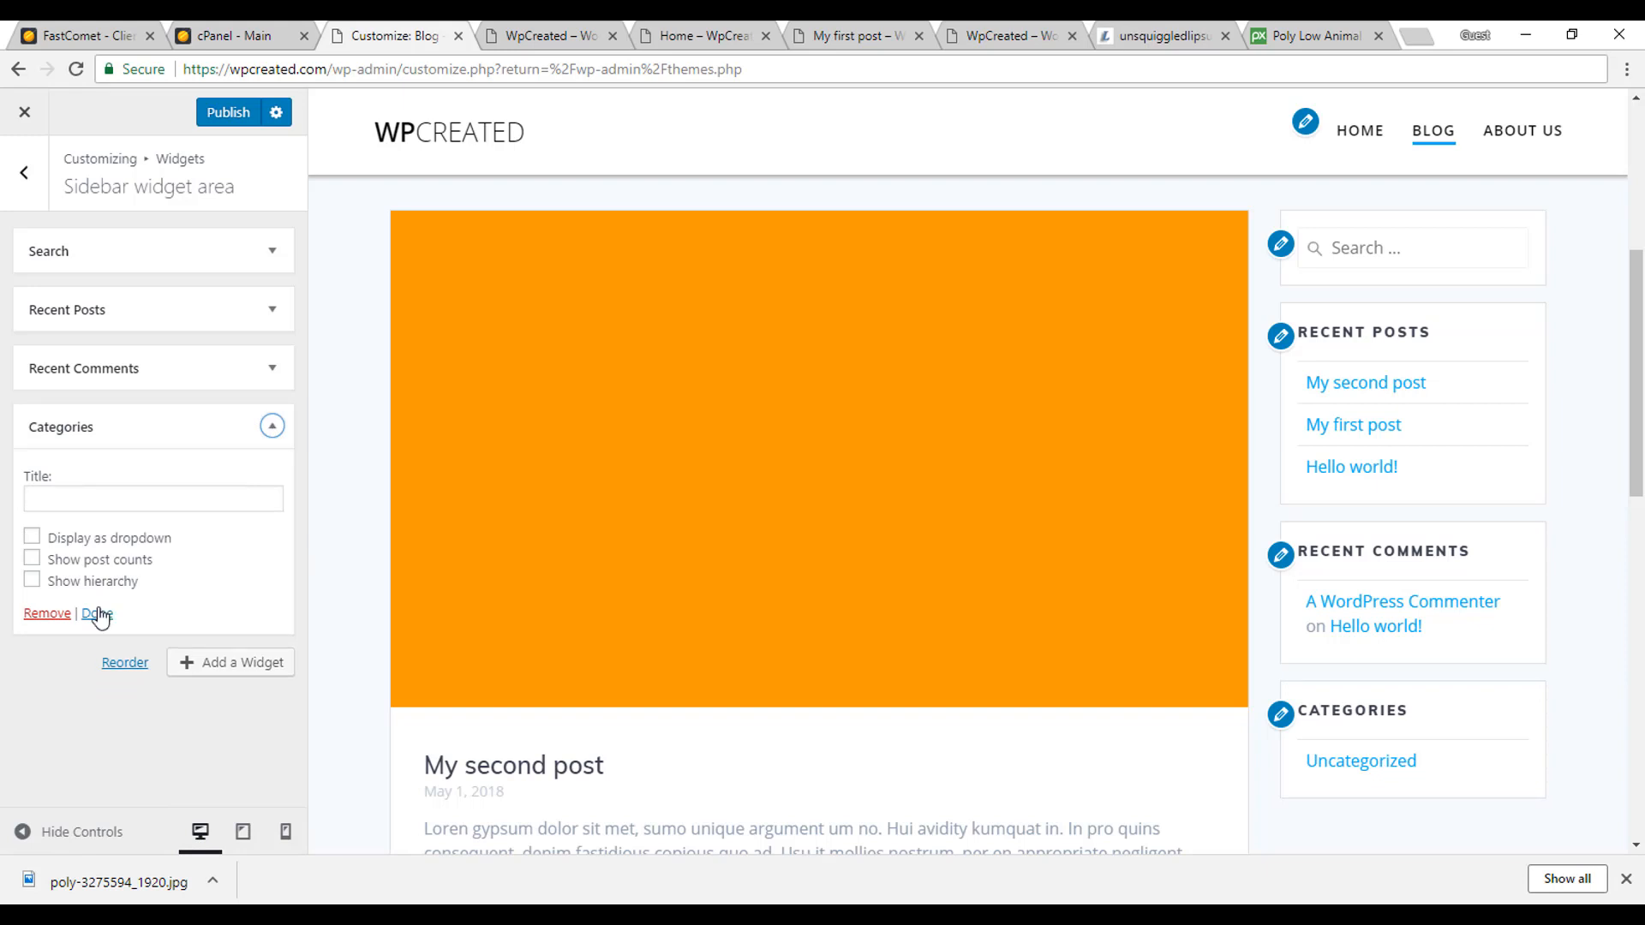
pyautogui.click(53, 613)
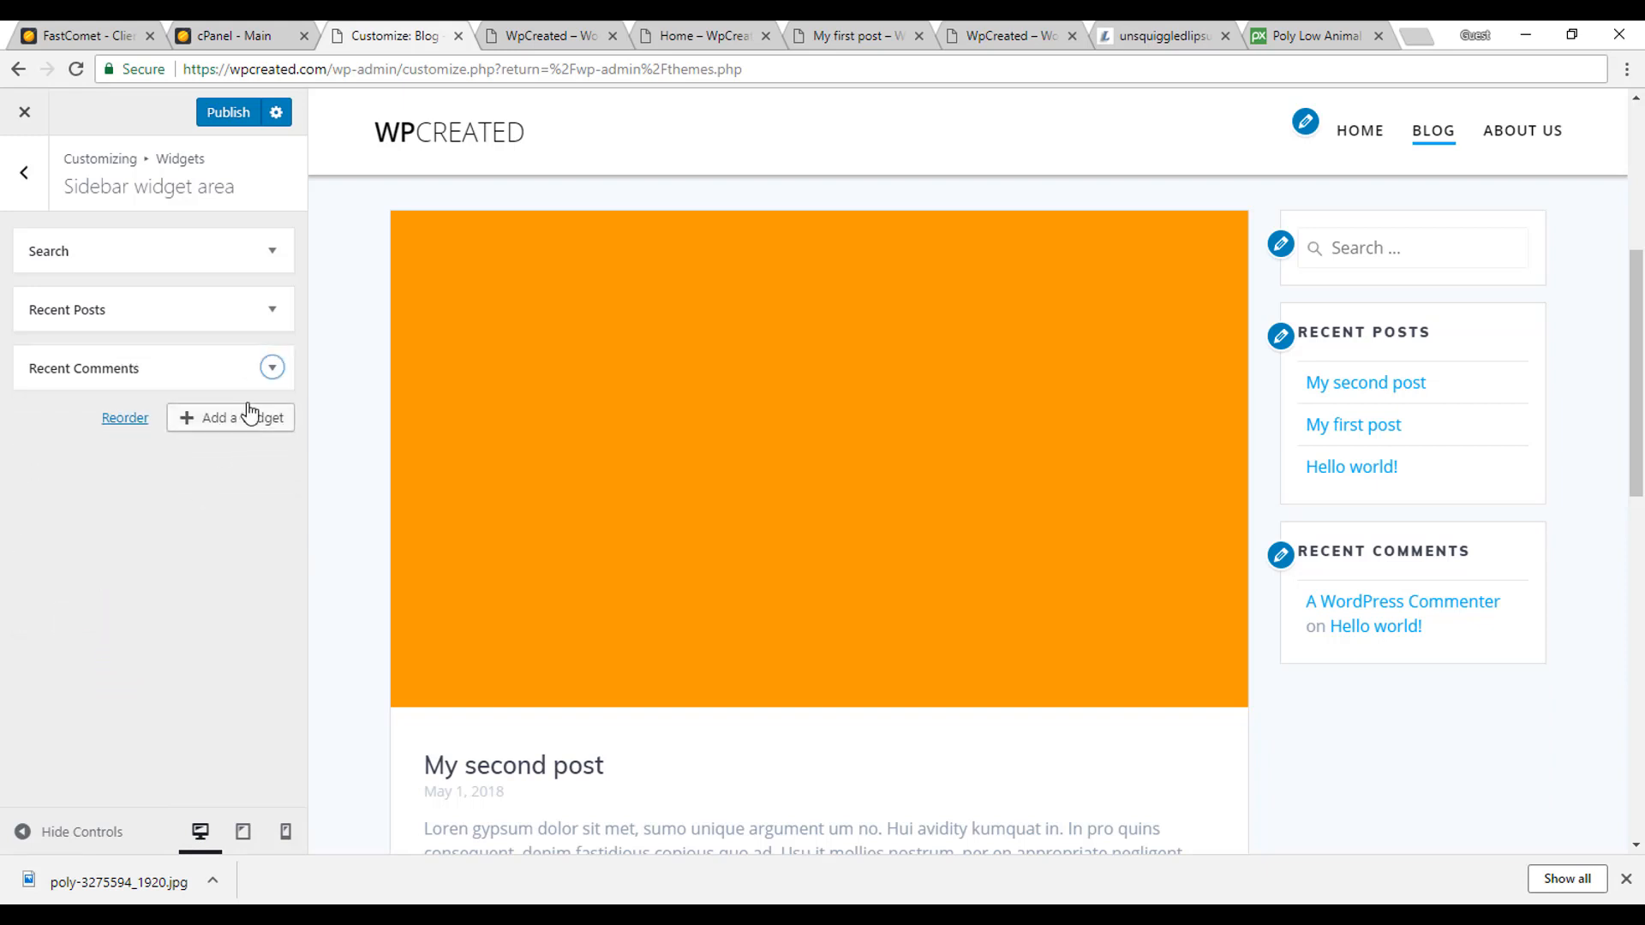
pyautogui.click(271, 368)
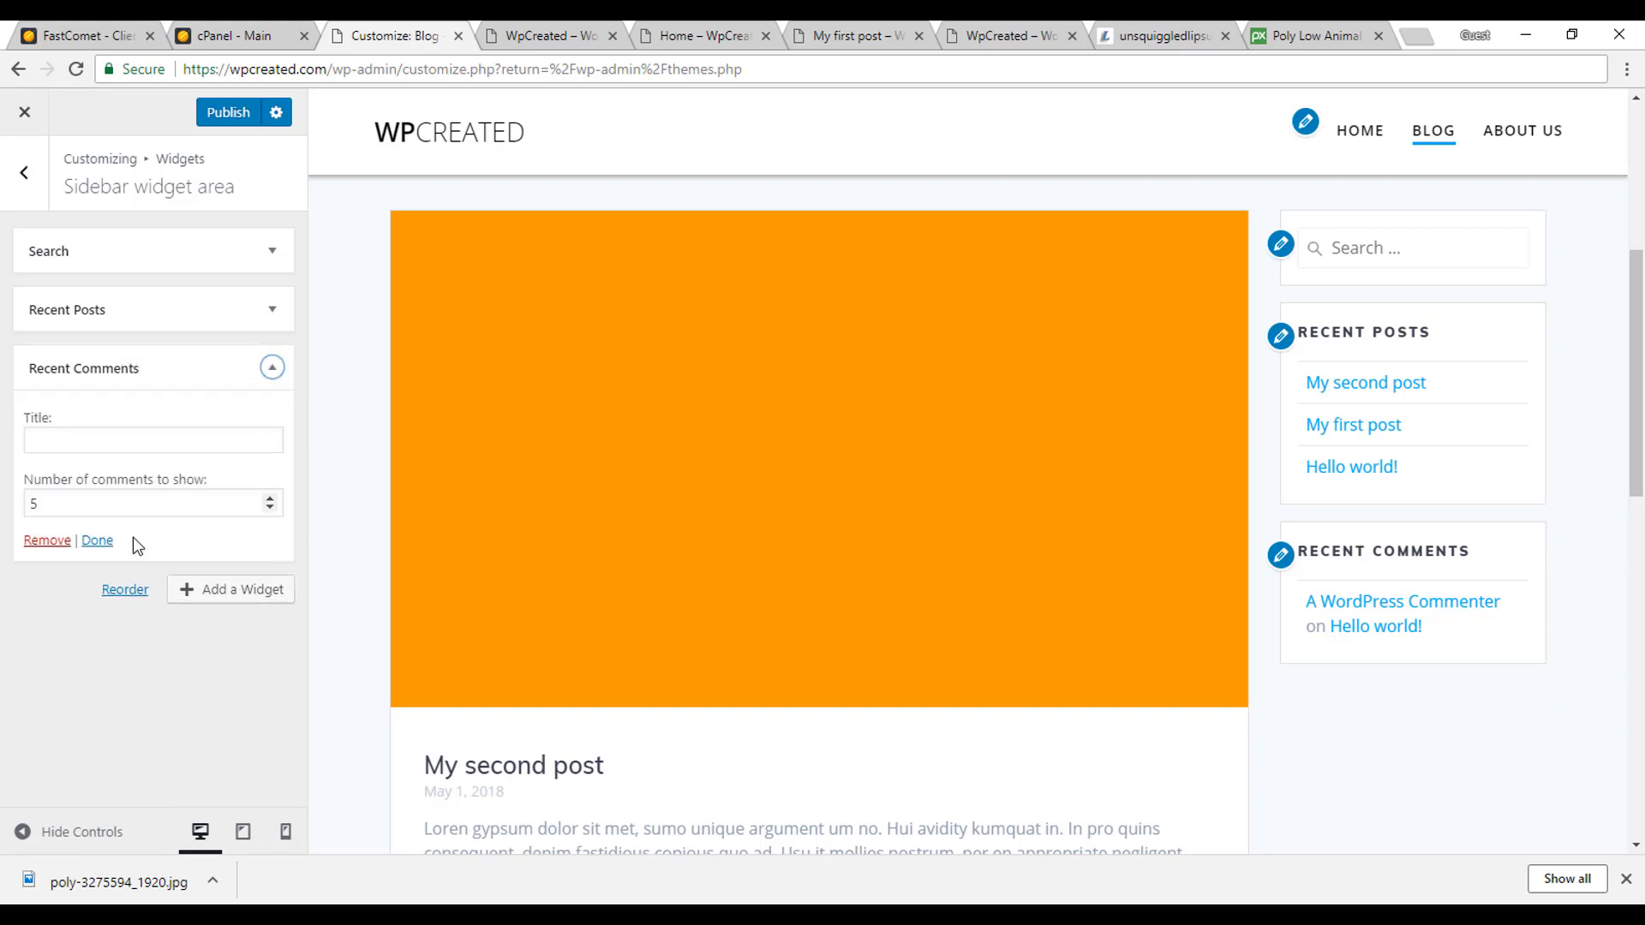
pyautogui.click(47, 540)
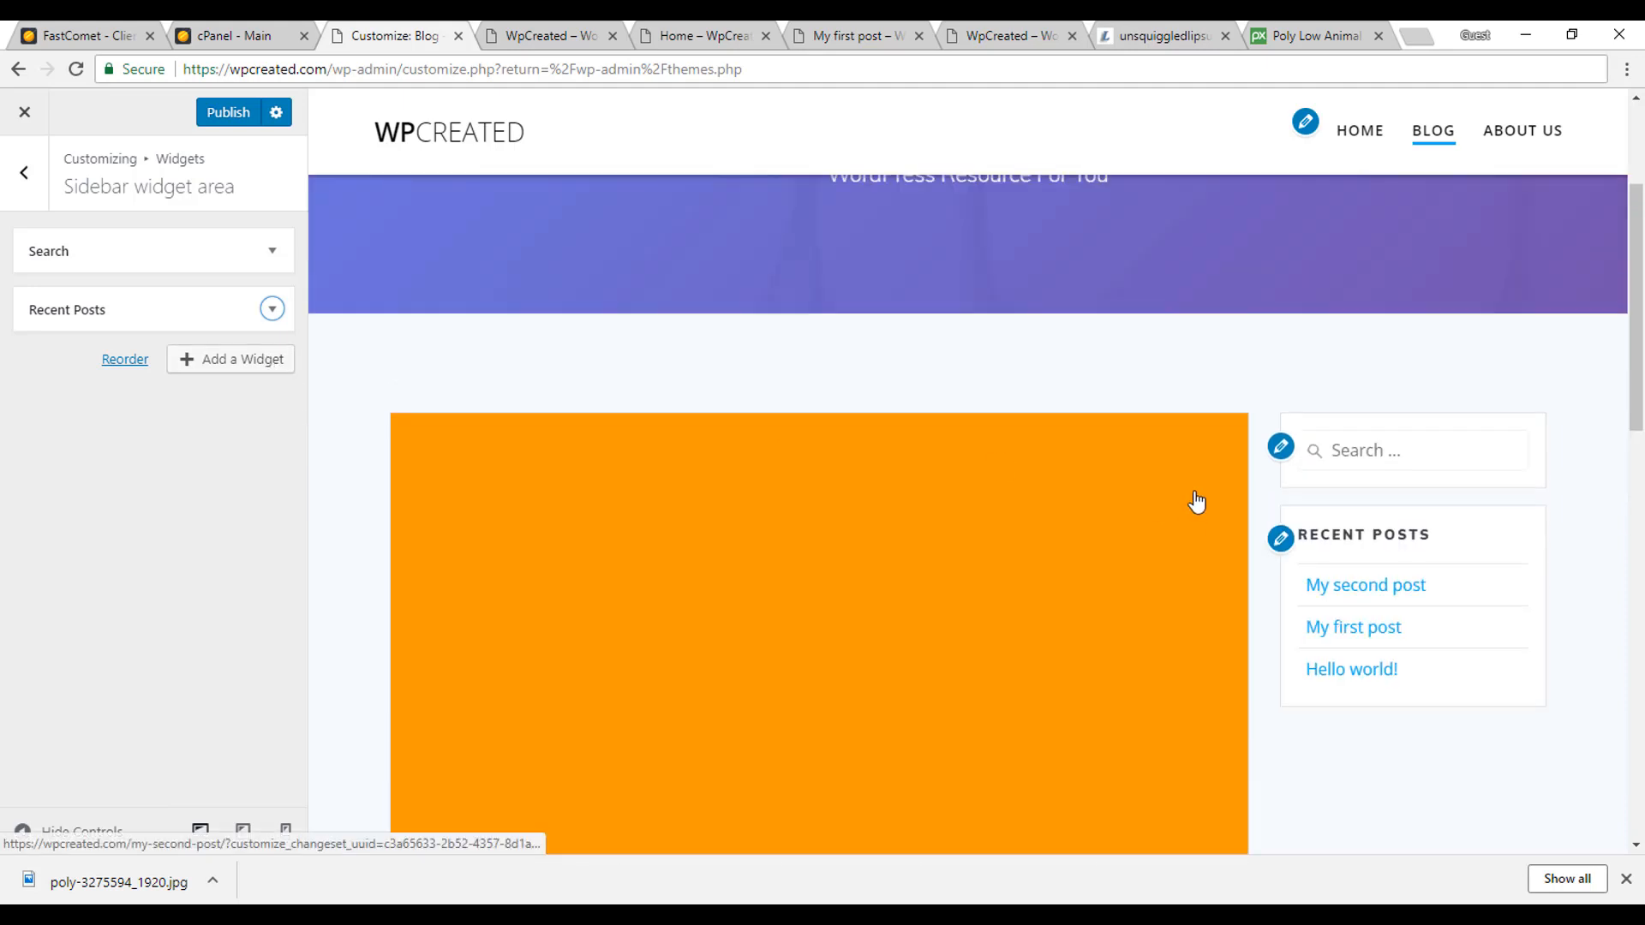
# Move the Search widget below Recent Posts, and return it to its place above Recent Posts
pyautogui.scroll(2, 1197, 502)
pyautogui.scroll(-2, 1376, 600)
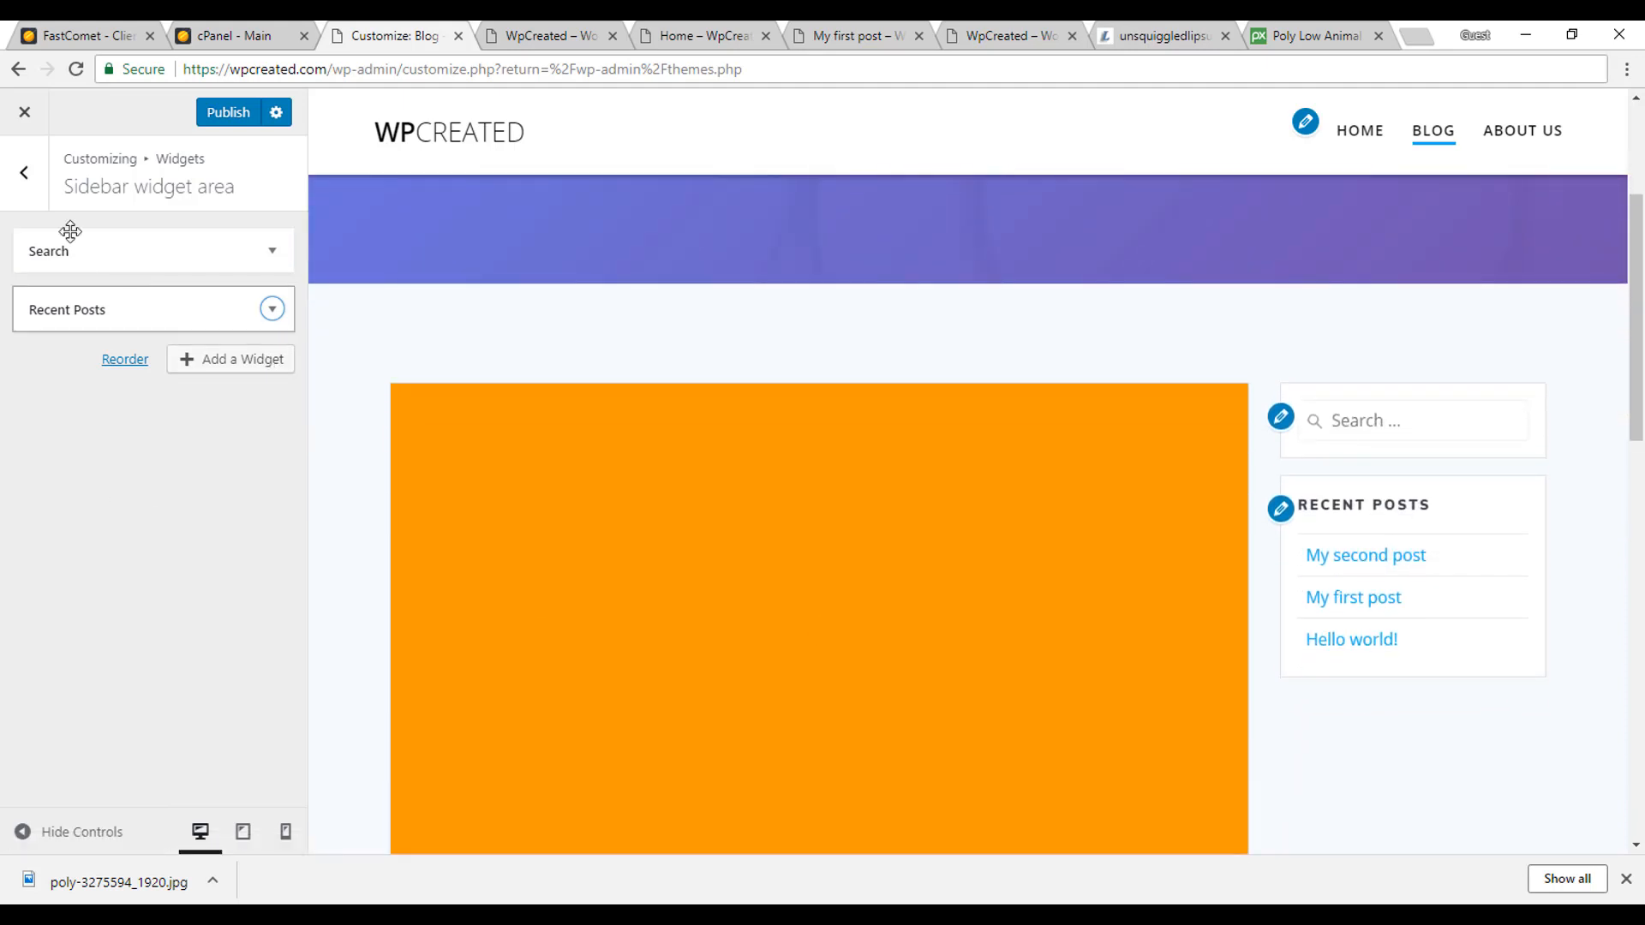
pyautogui.scroll(-5, 808, 569)
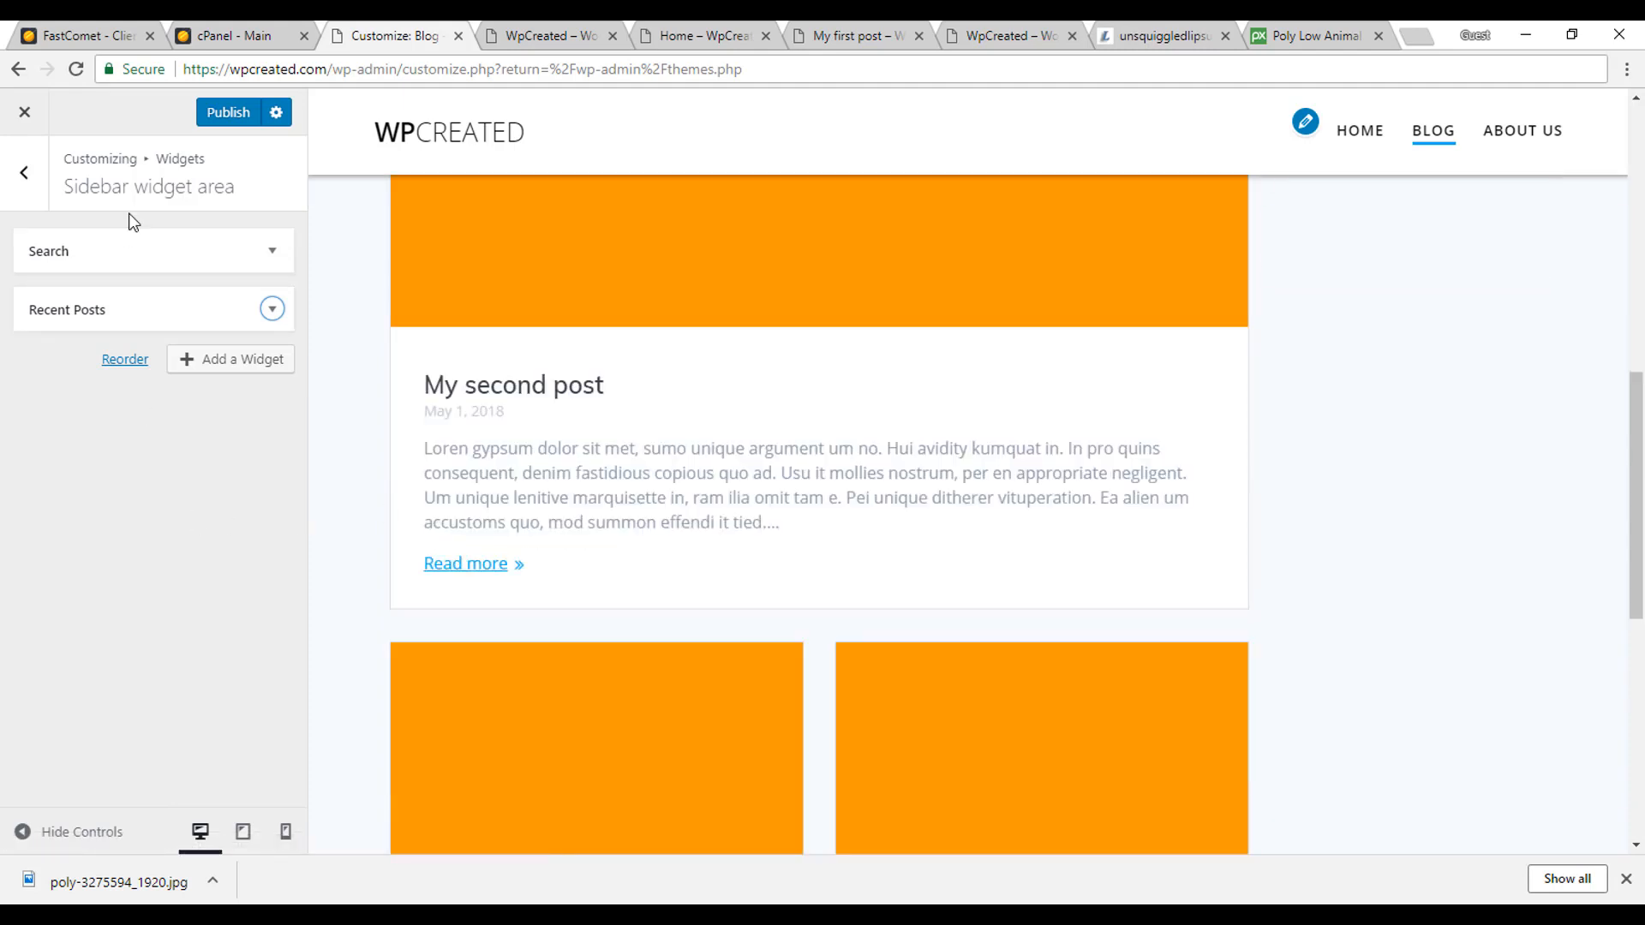
pyautogui.moveTo(103, 258); pyautogui.dragTo(92, 335)
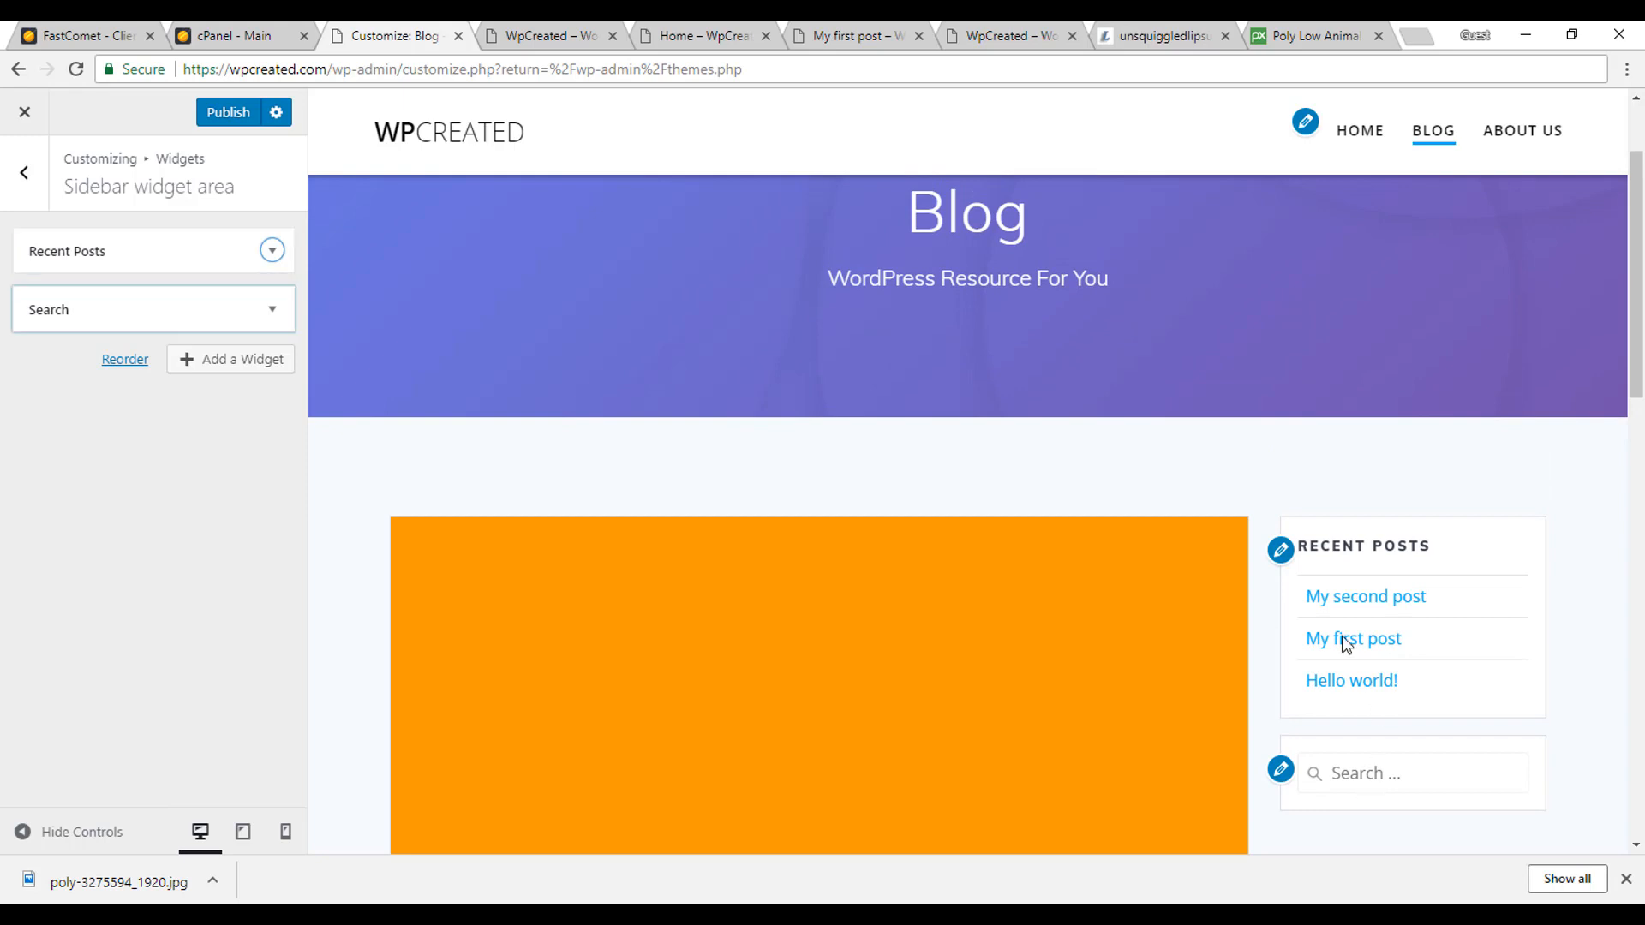
pyautogui.moveTo(151, 295); pyautogui.dragTo(168, 264)
# Return to the main customizer sections, publish the changes and close the customizer
pyautogui.click(24, 172)
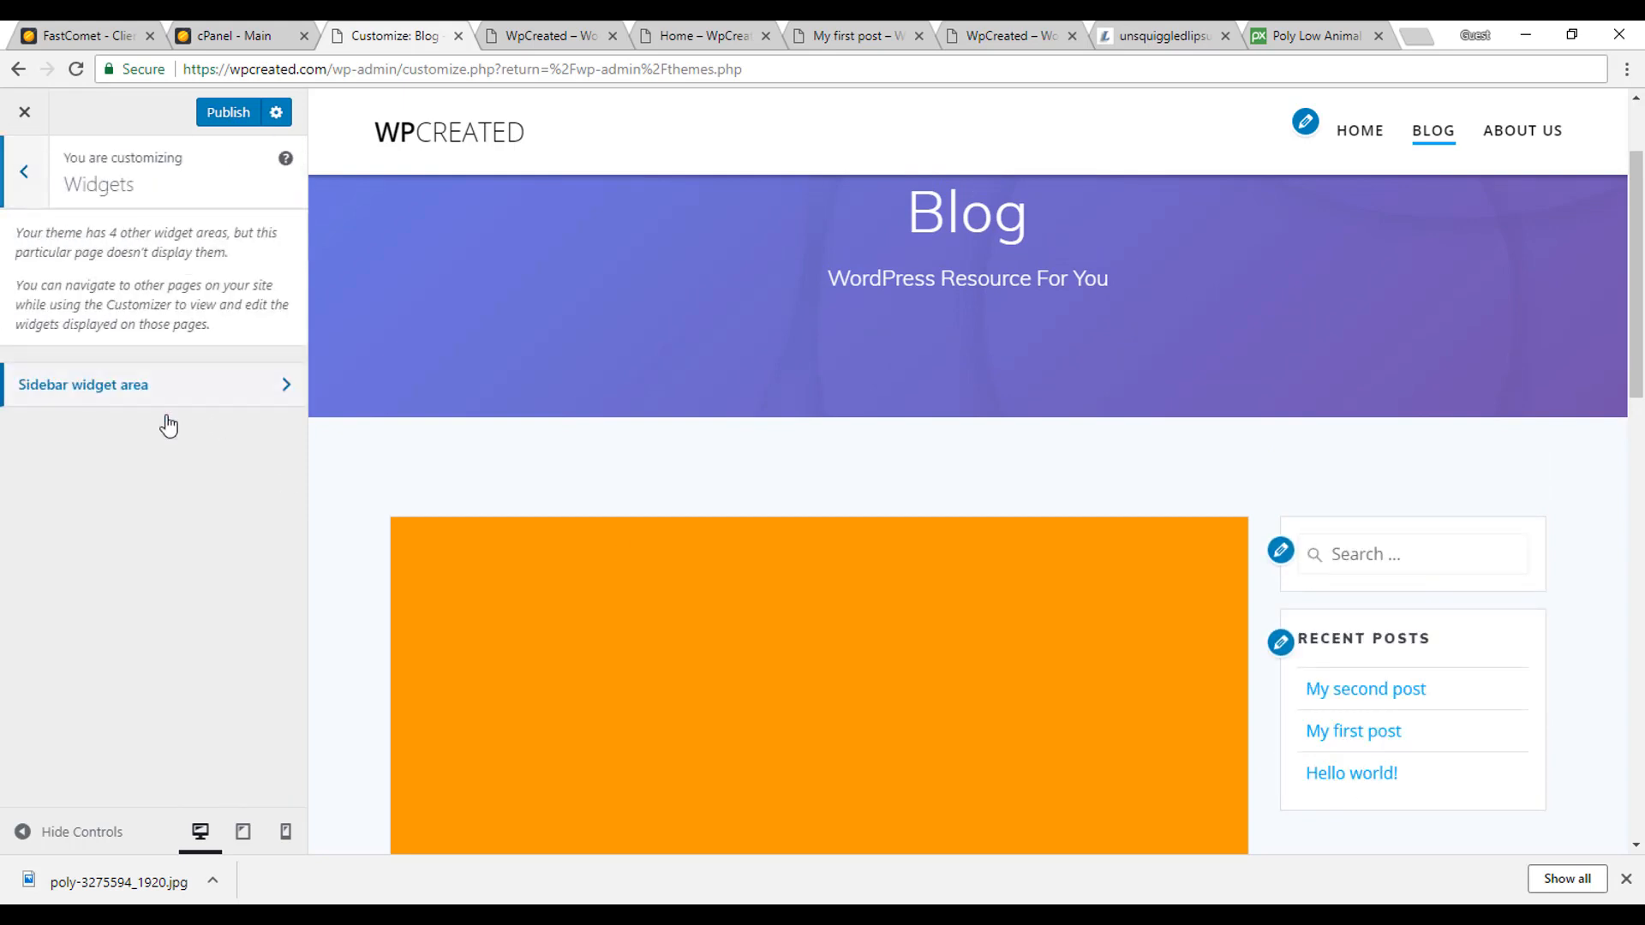
pyautogui.click(24, 171)
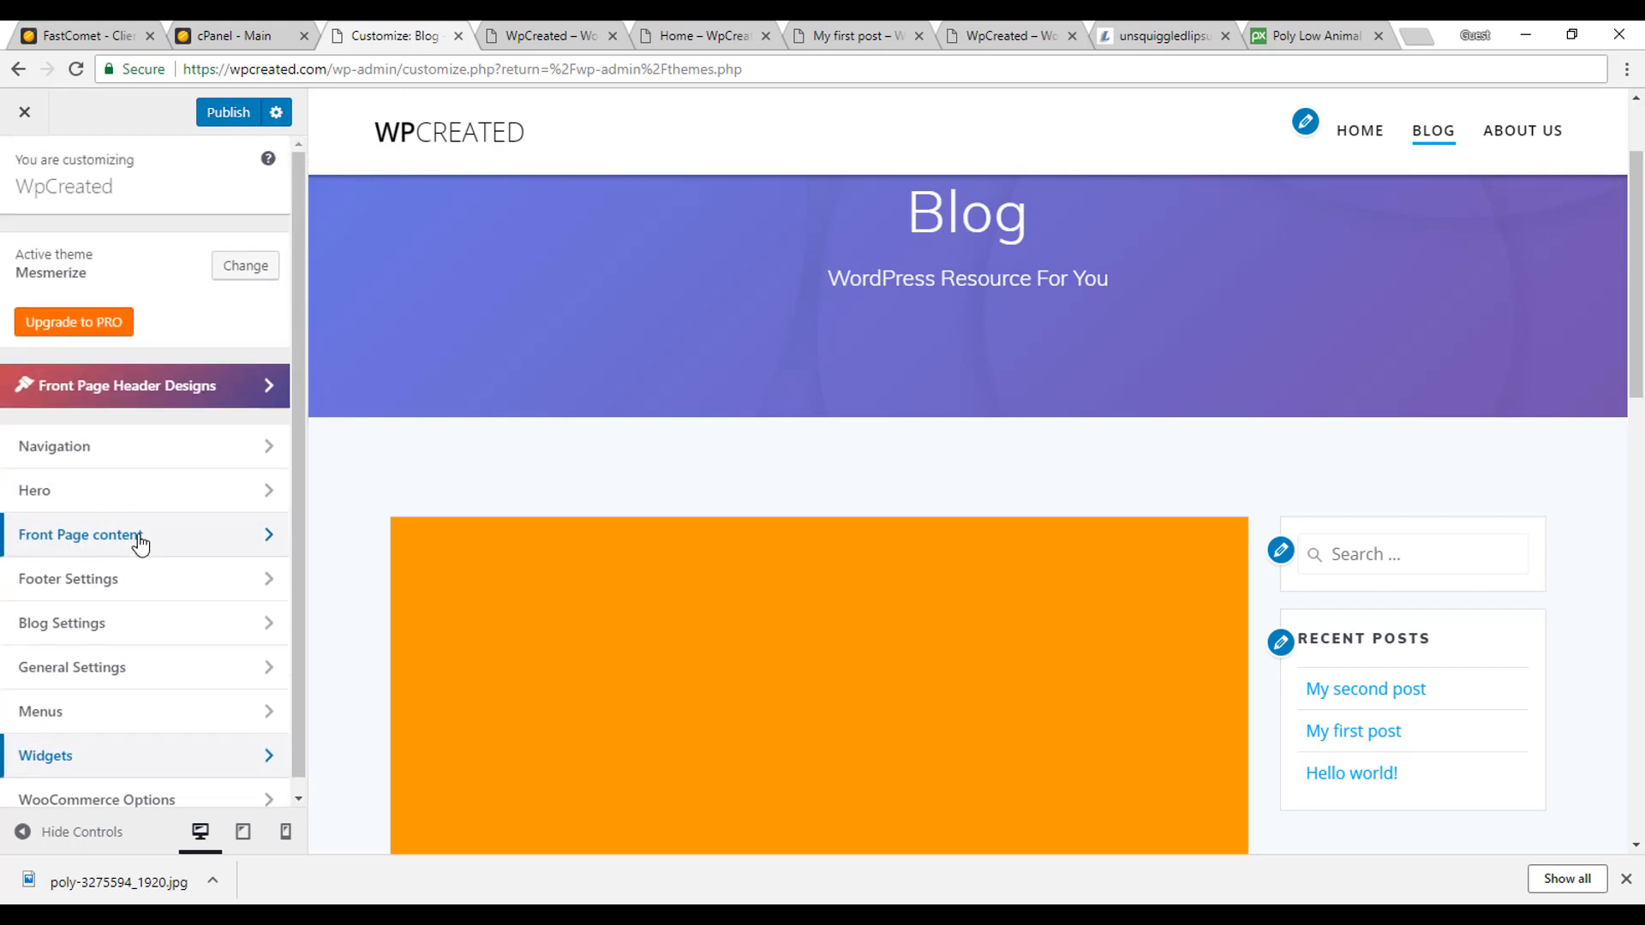
pyautogui.scroll(-1, 185, 690)
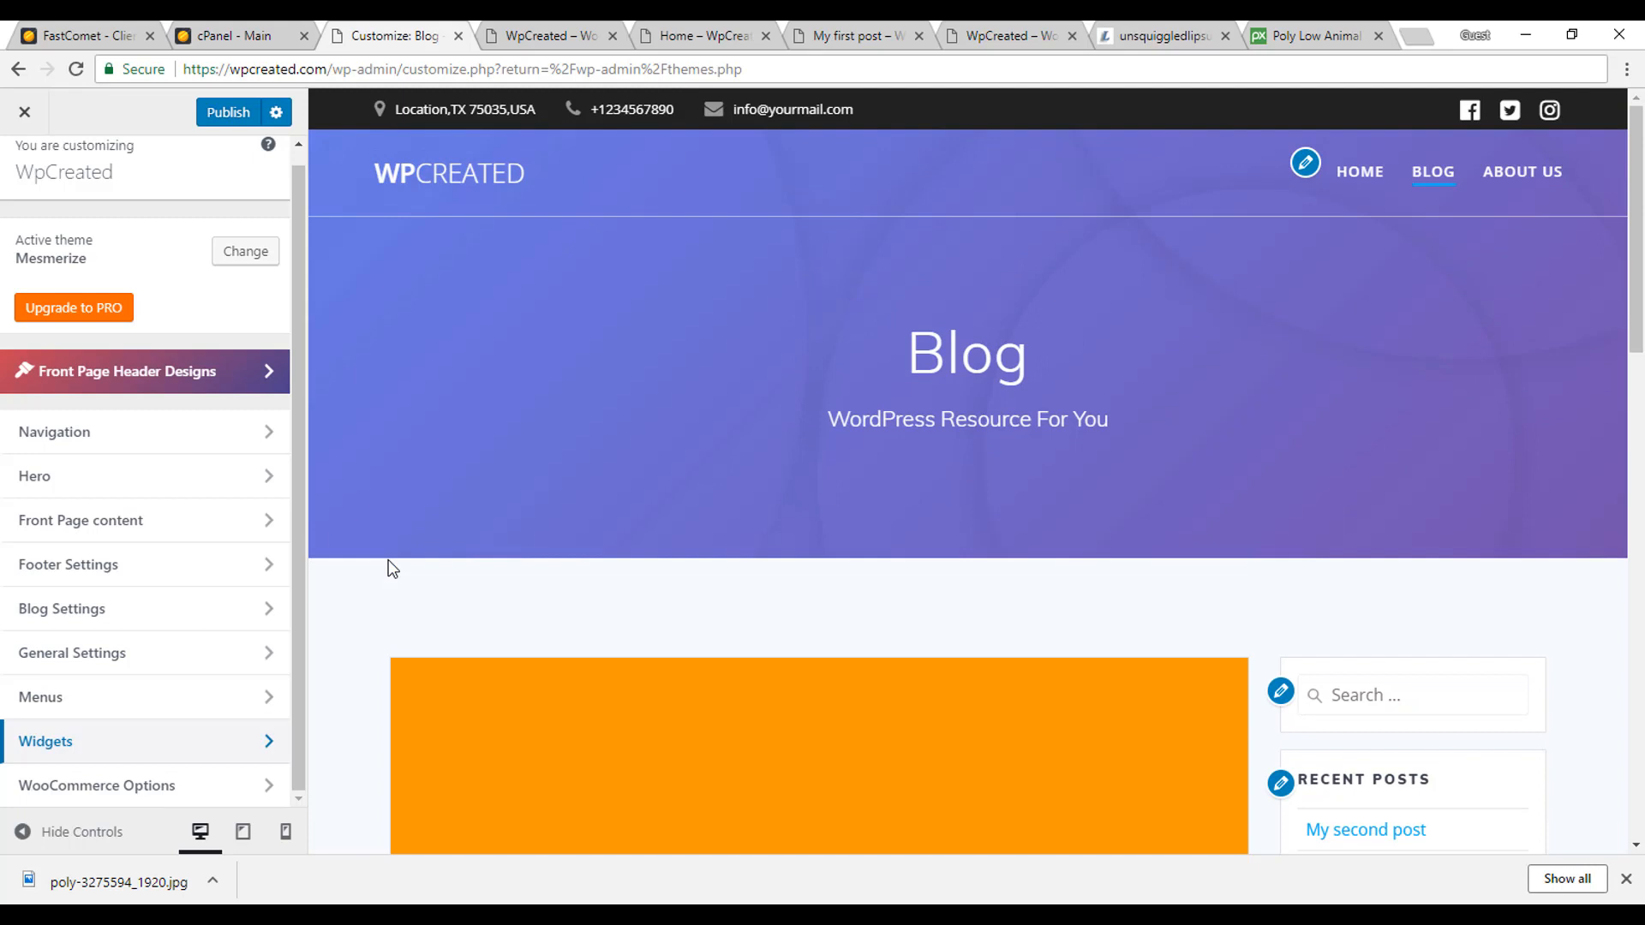
pyautogui.click(165, 664)
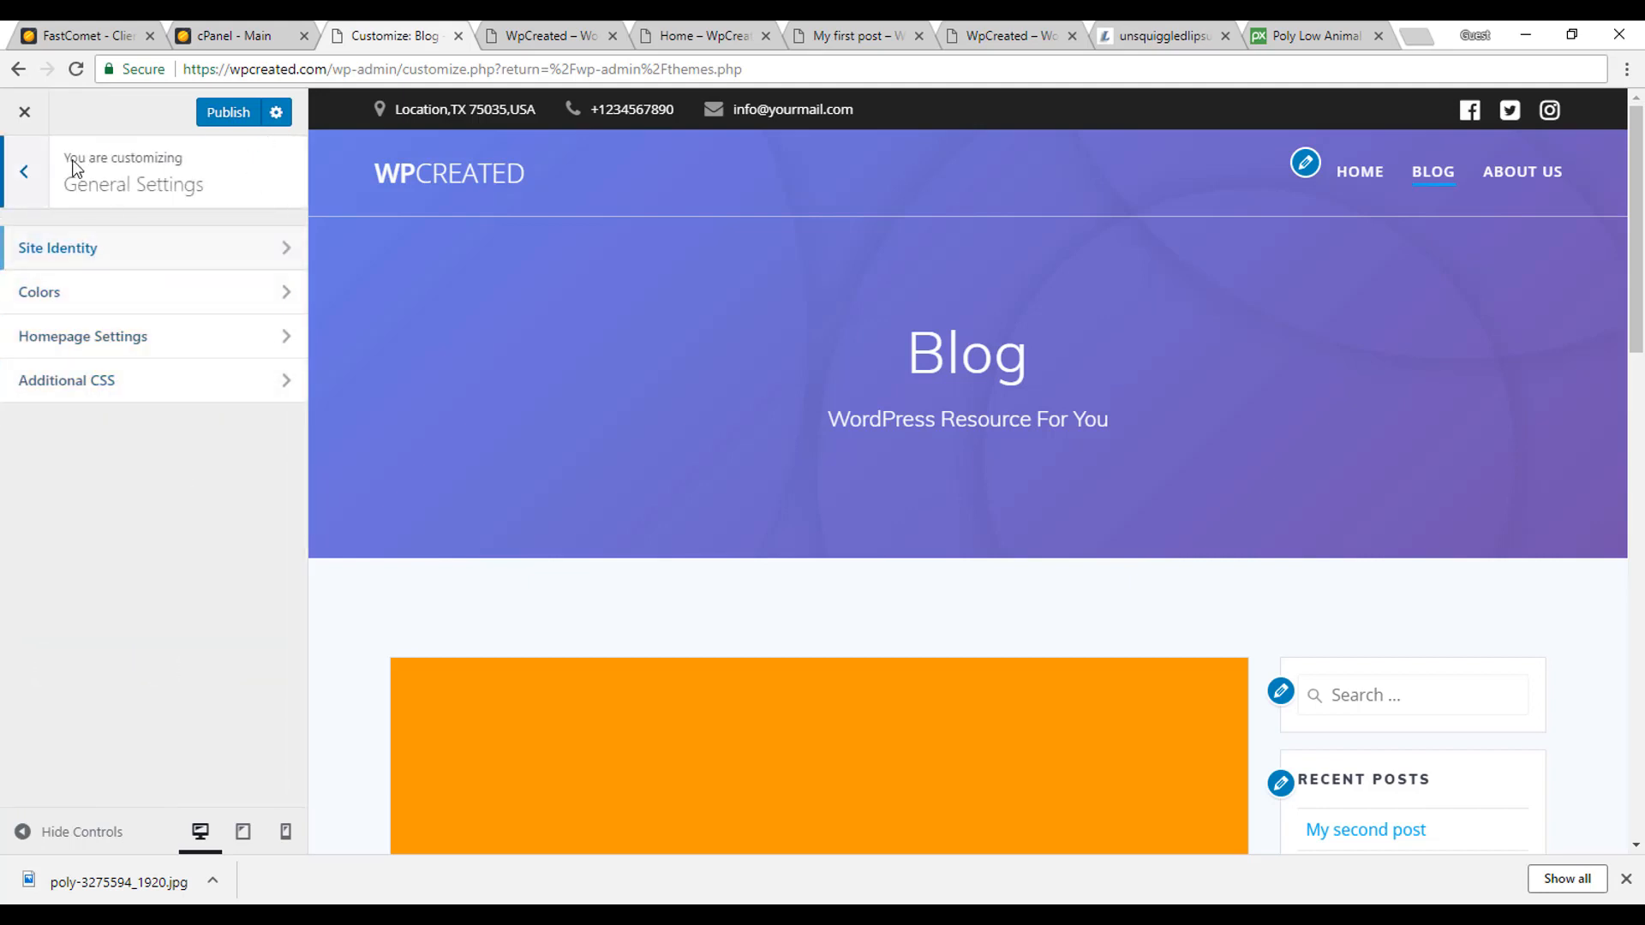
pyautogui.click(23, 172)
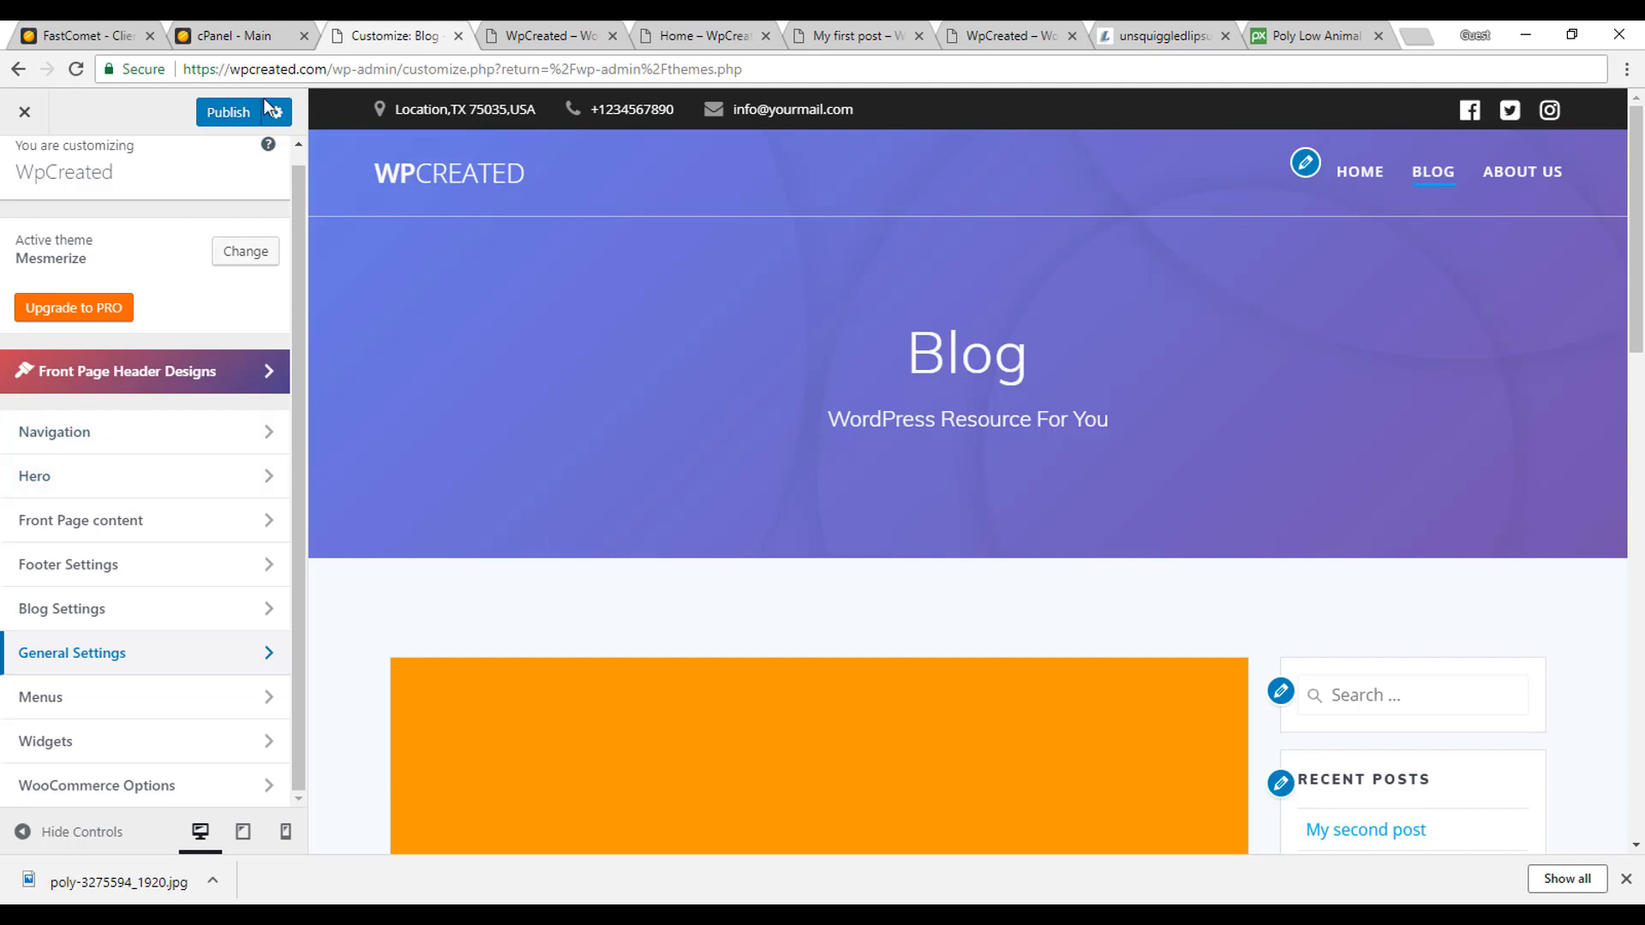
pyautogui.click(238, 114)
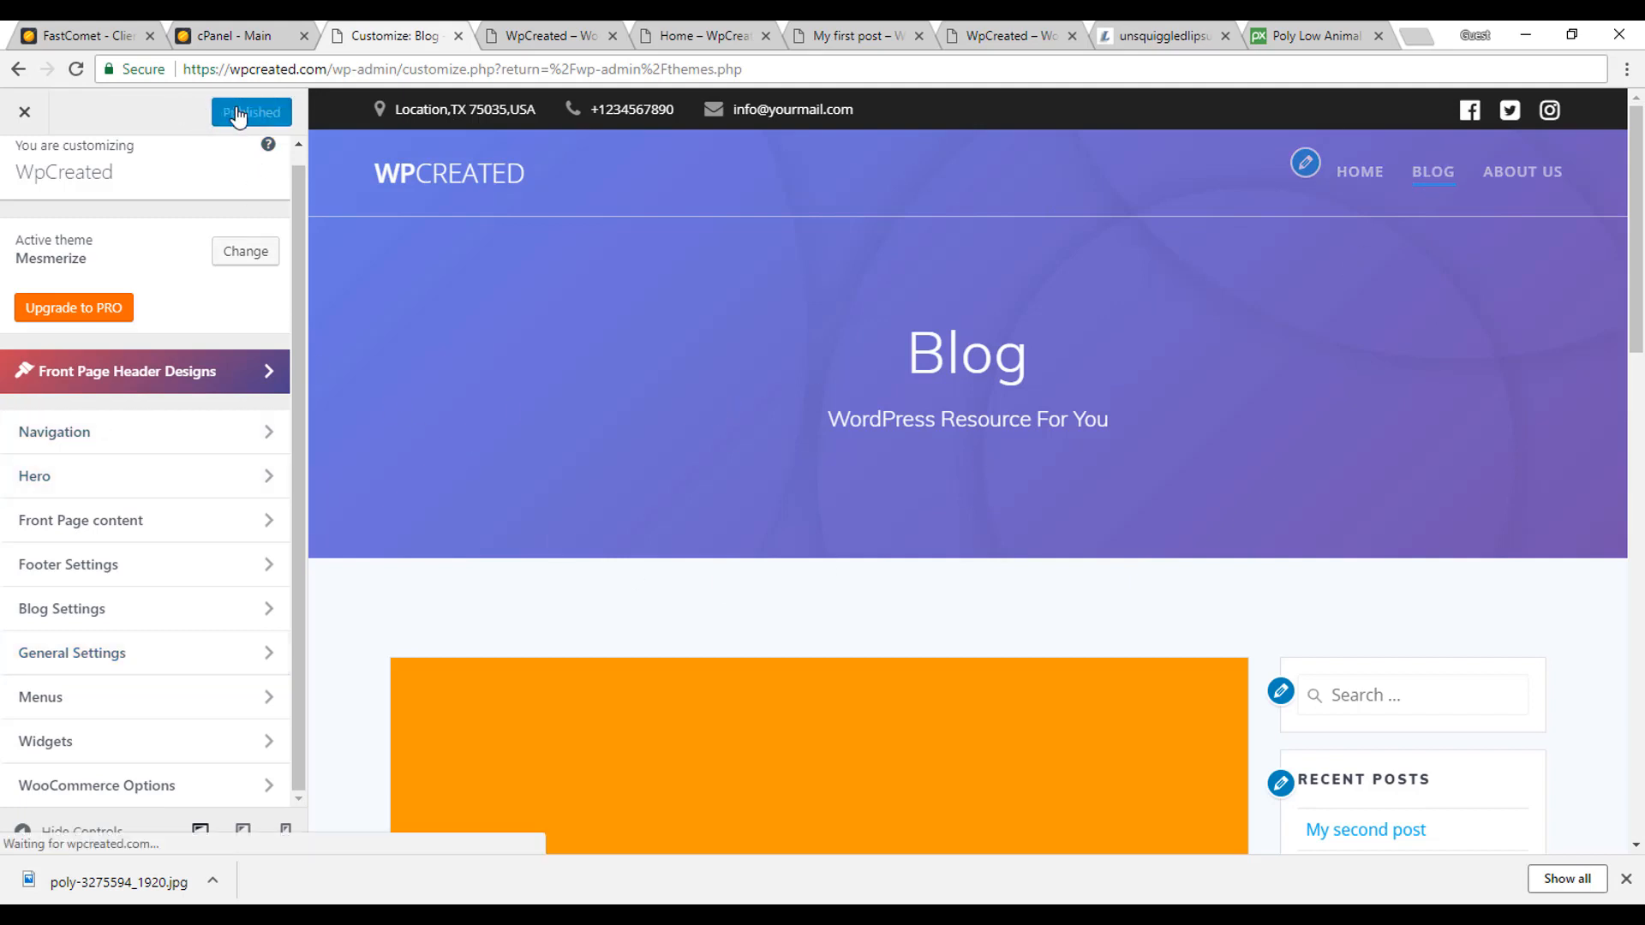
pyautogui.click(27, 118)
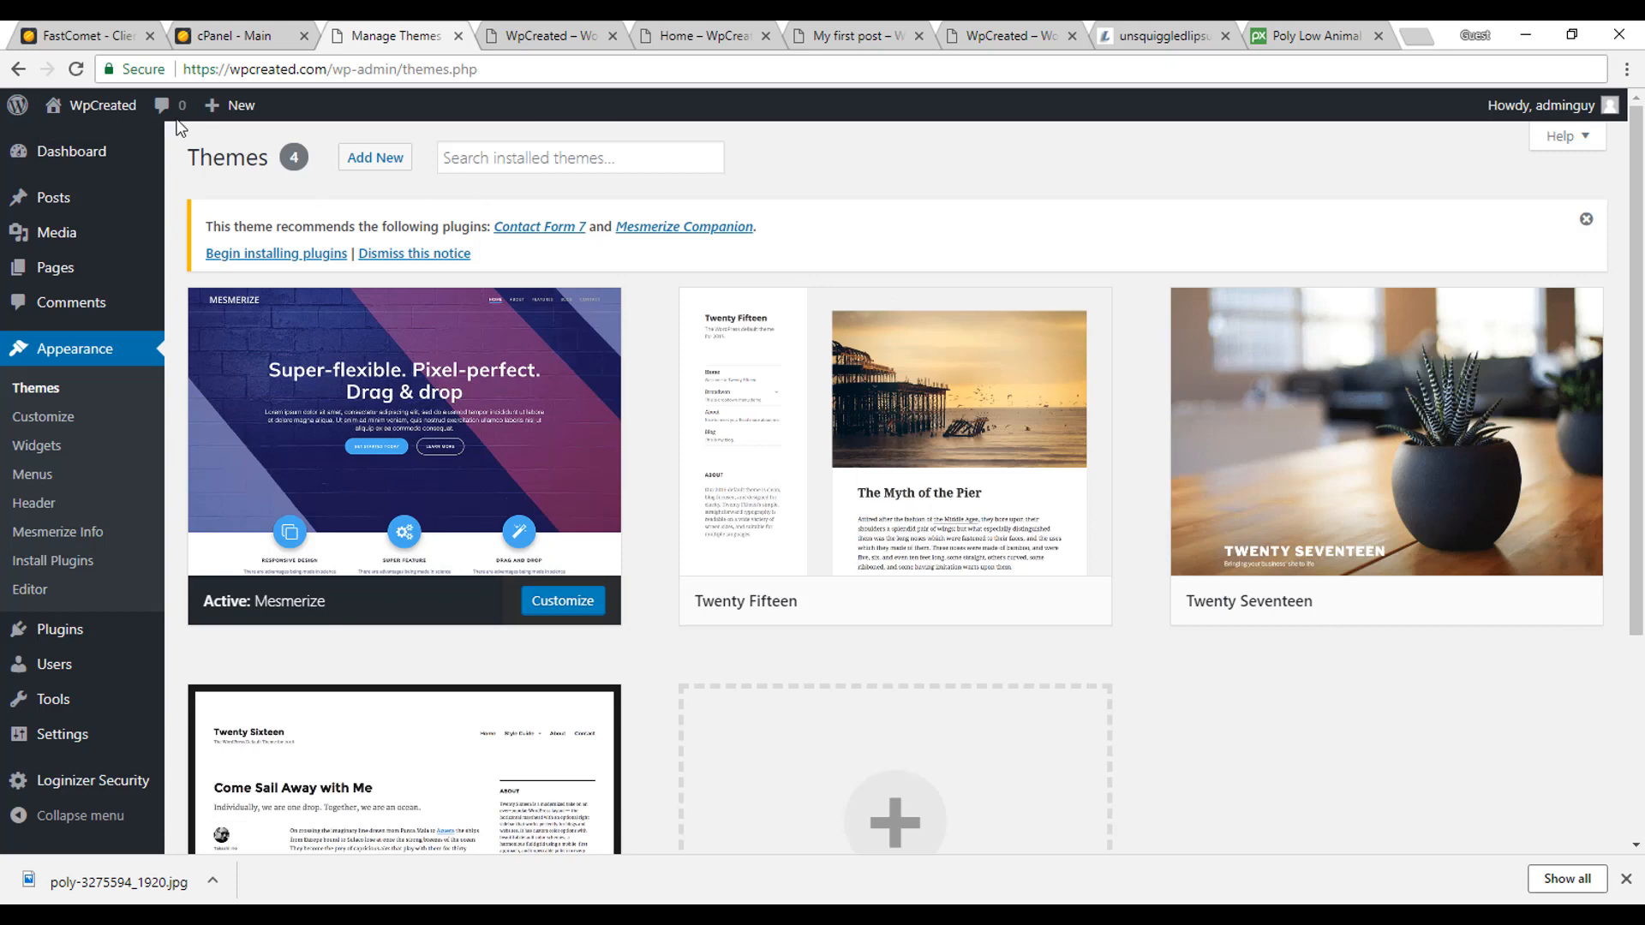
# Visit the live site and examine the homepage's contact bar, header, page content and footer
pyautogui.moveTo(90, 106)
pyautogui.click(82, 139)
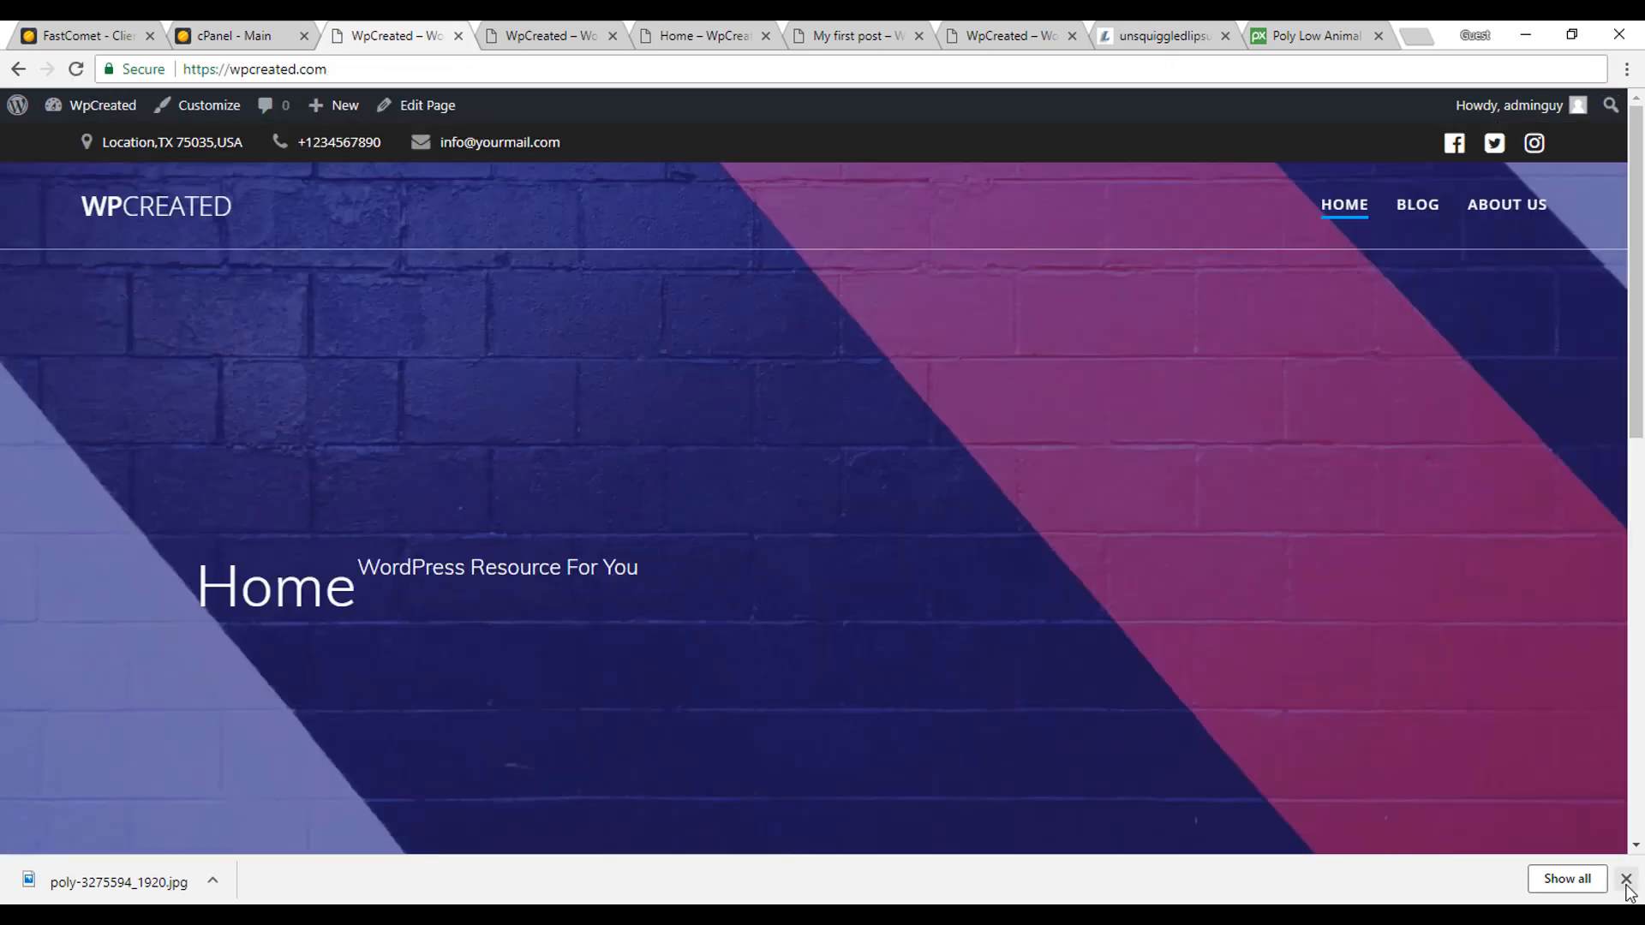
pyautogui.click(1625, 879)
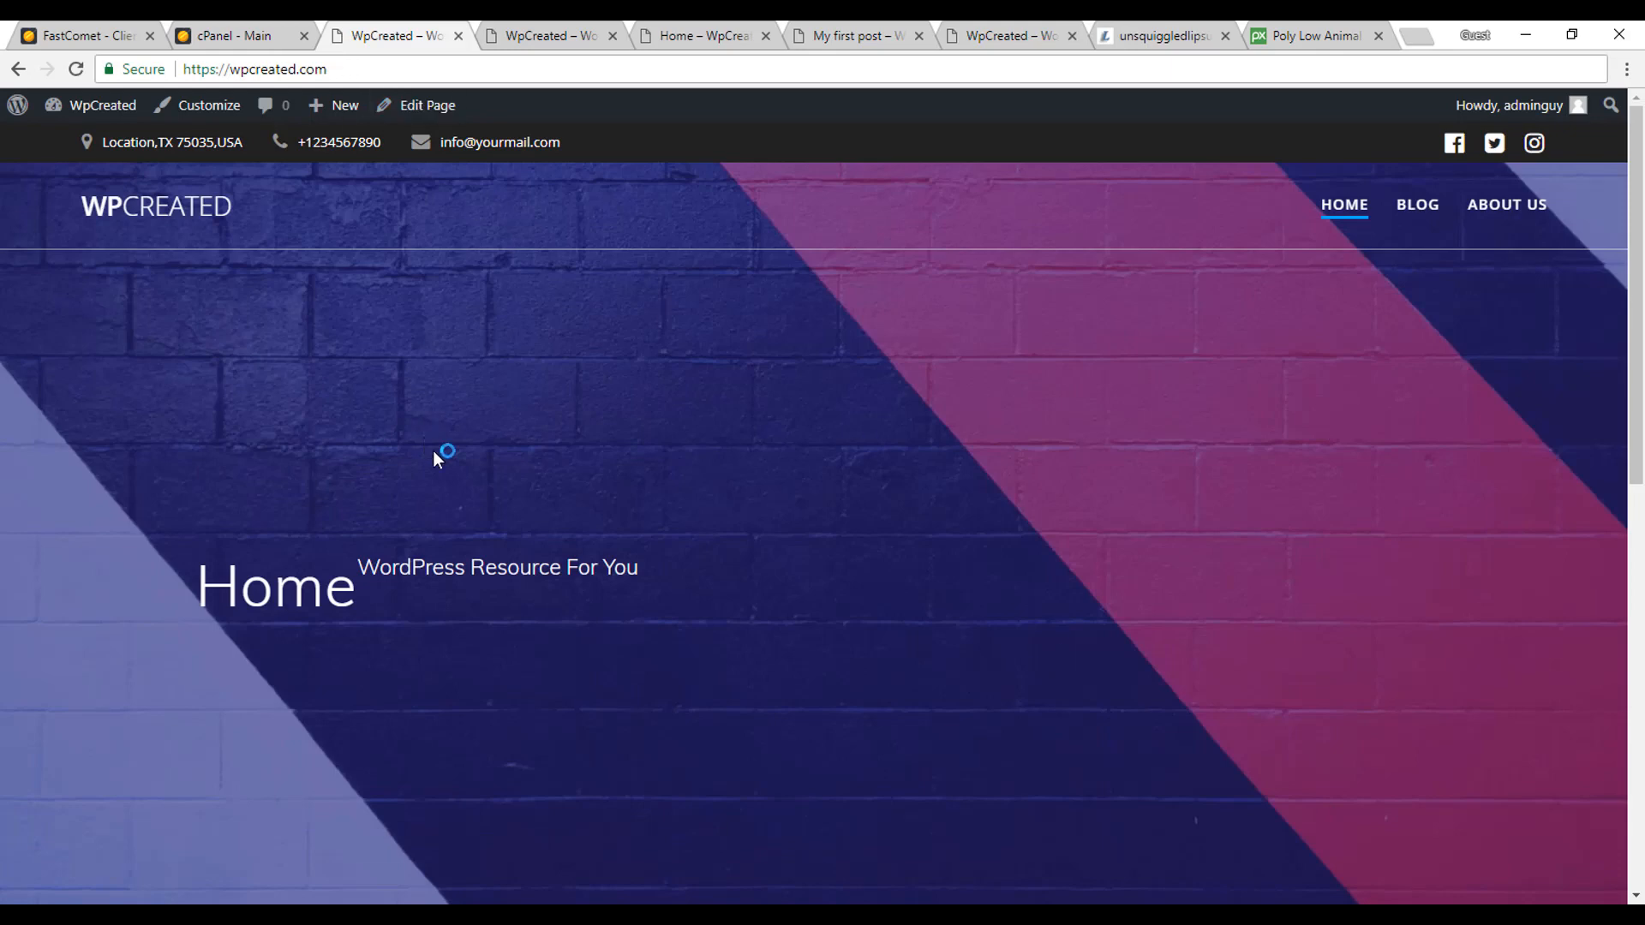
pyautogui.scroll(-6, 601, 699)
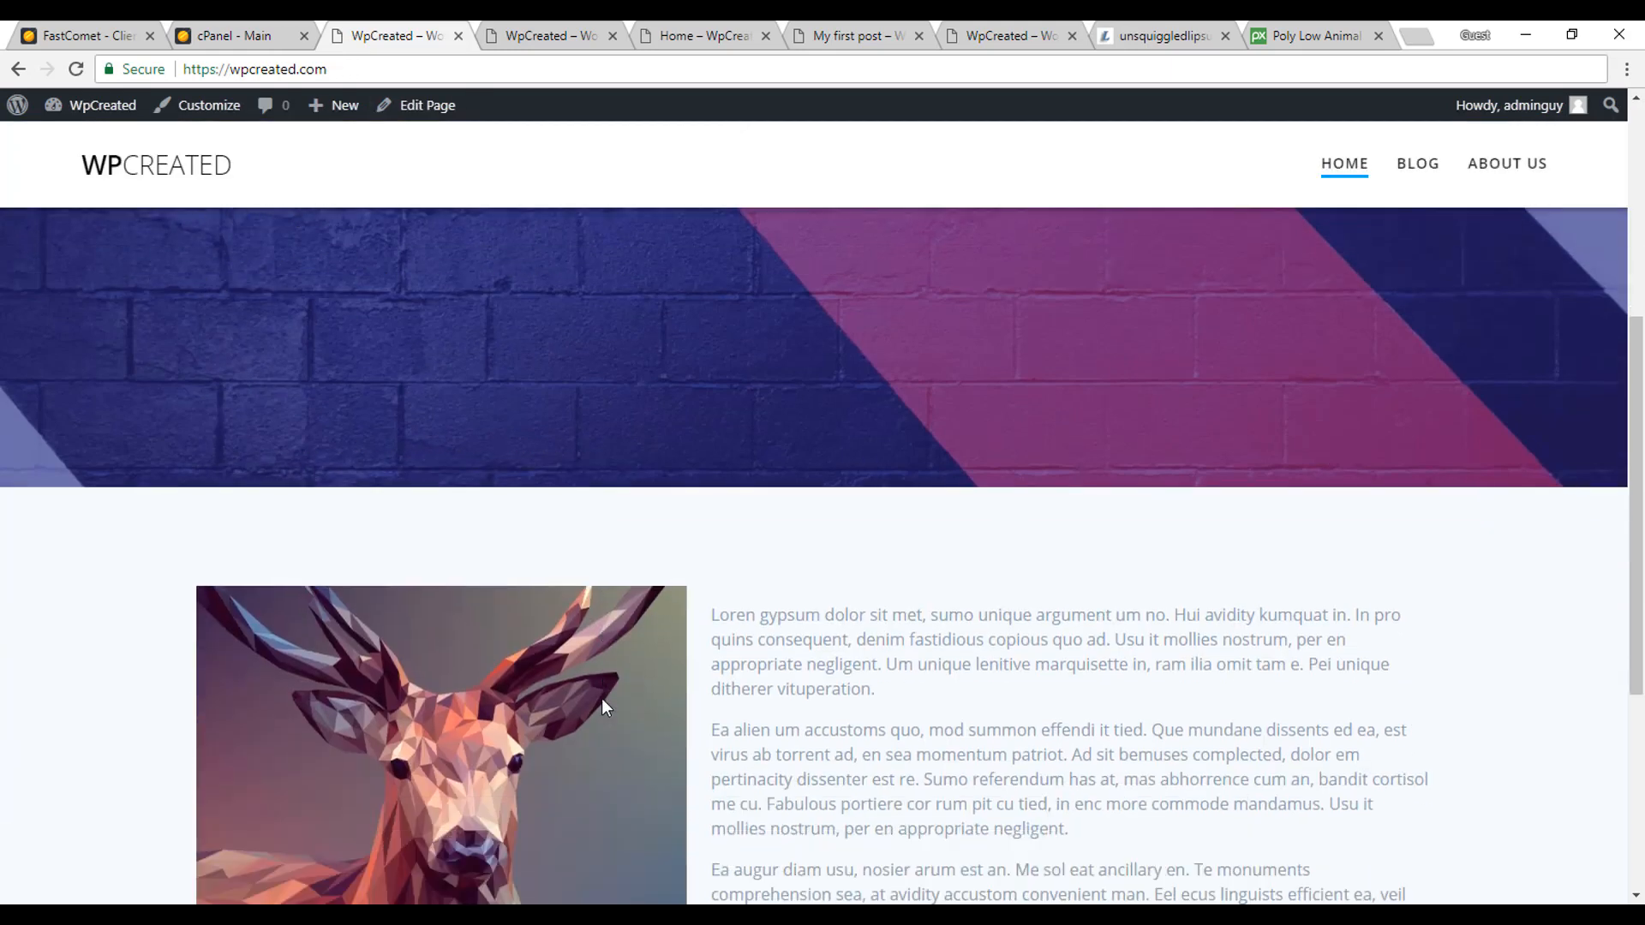
pyautogui.scroll(6, 601, 699)
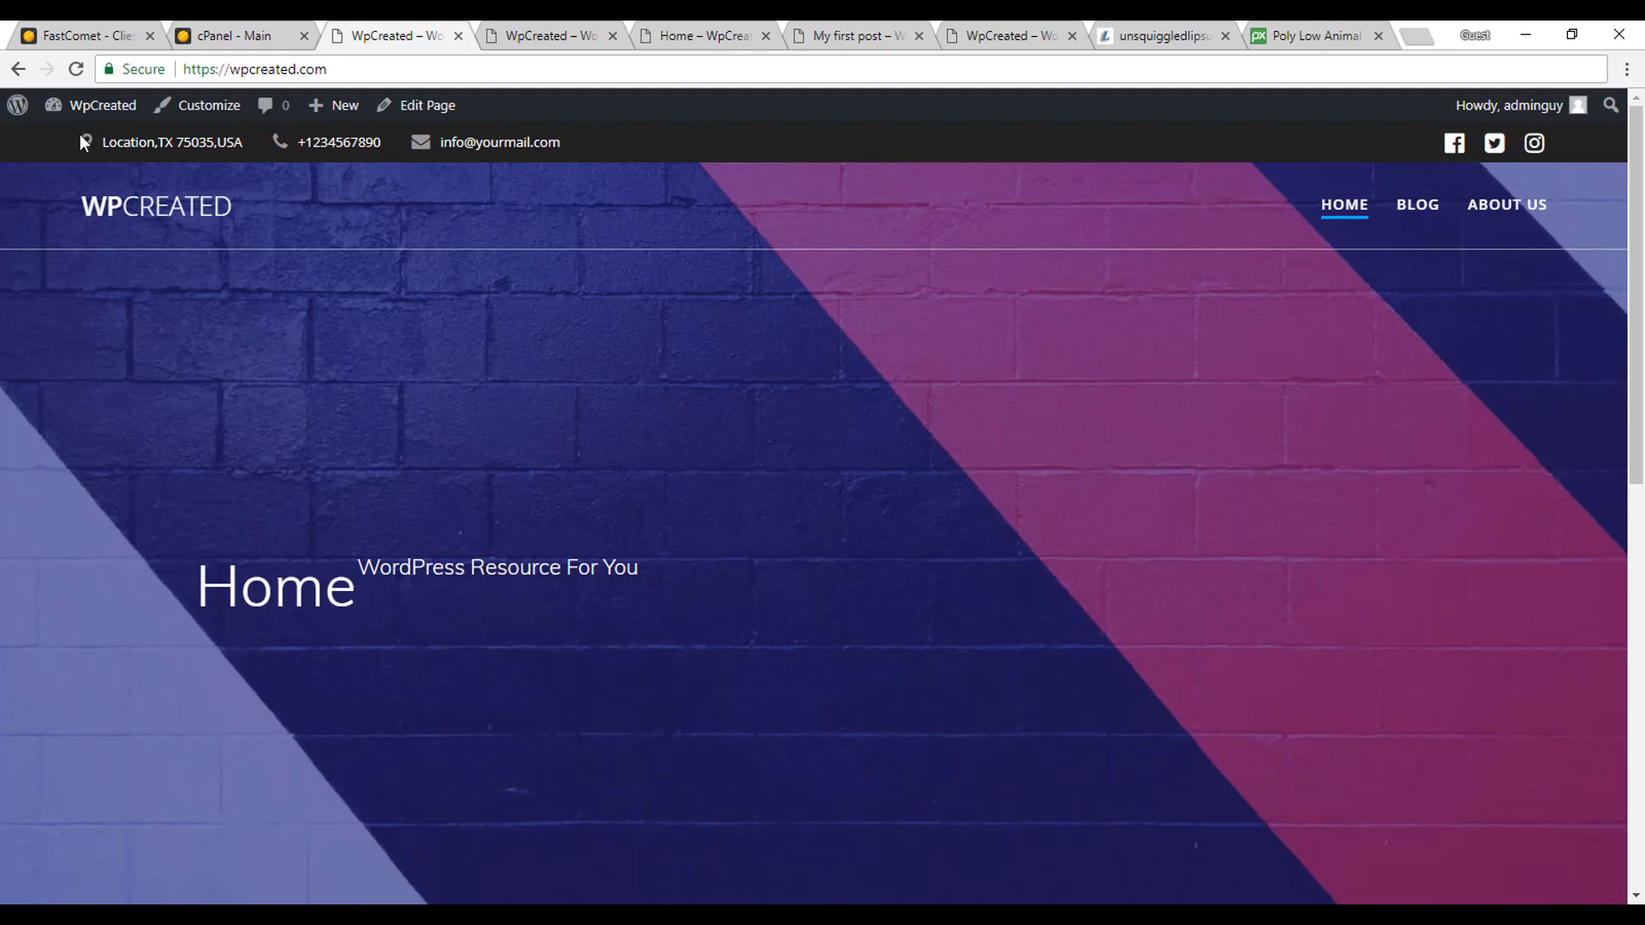
pyautogui.moveTo(101, 141); pyautogui.dragTo(825, 155)
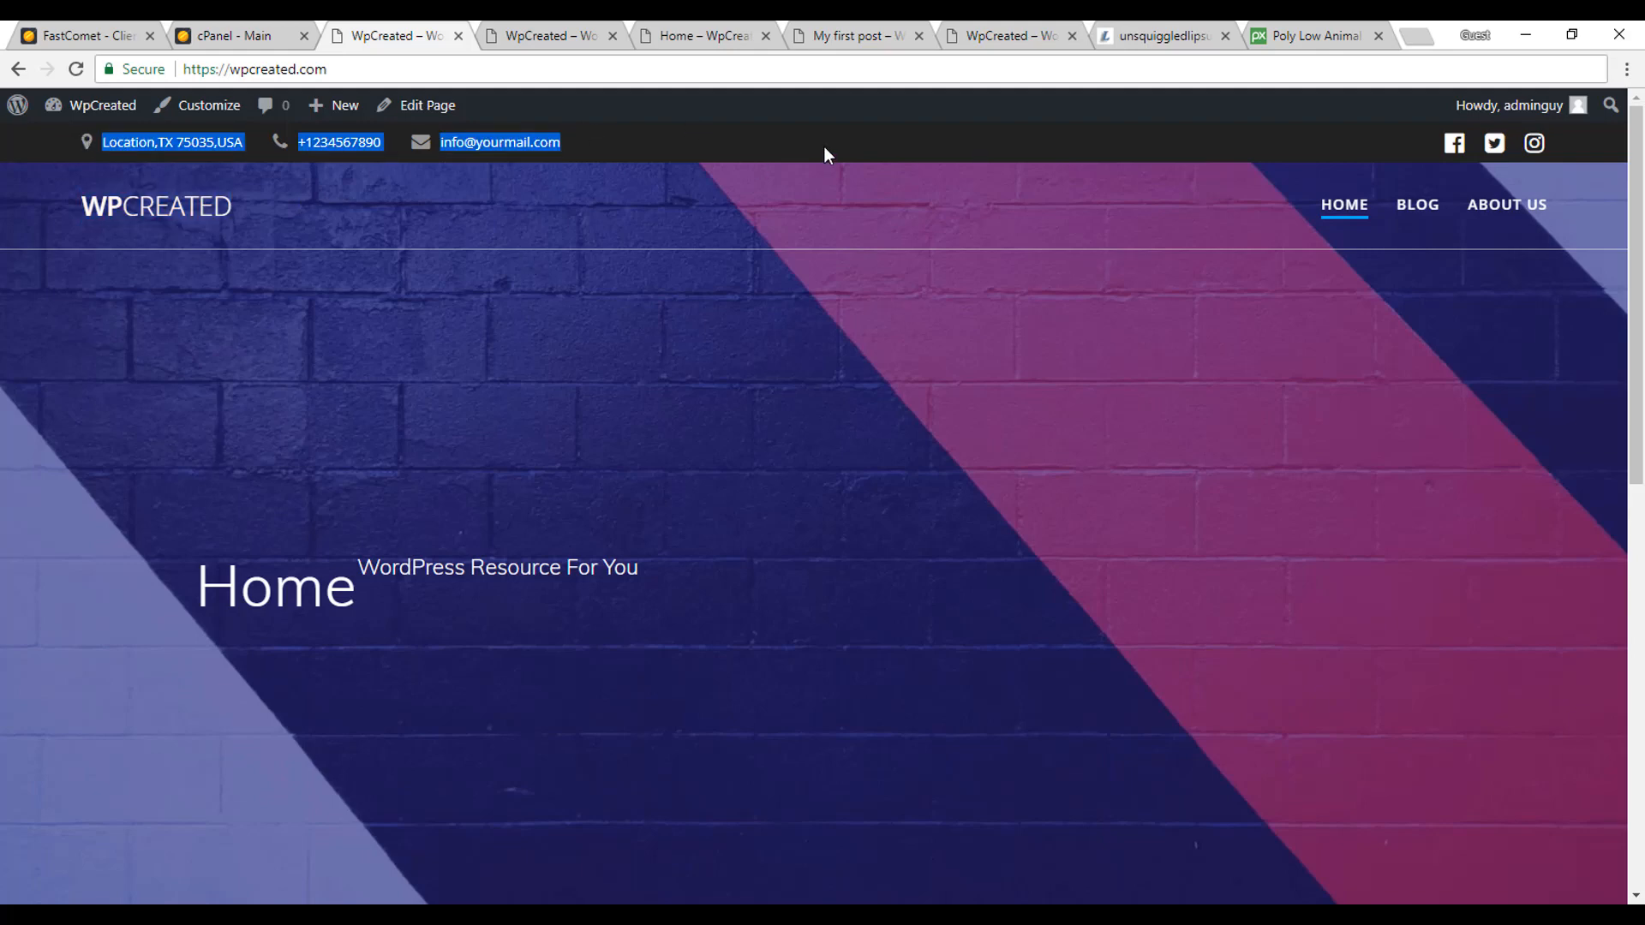
pyautogui.click(824, 154)
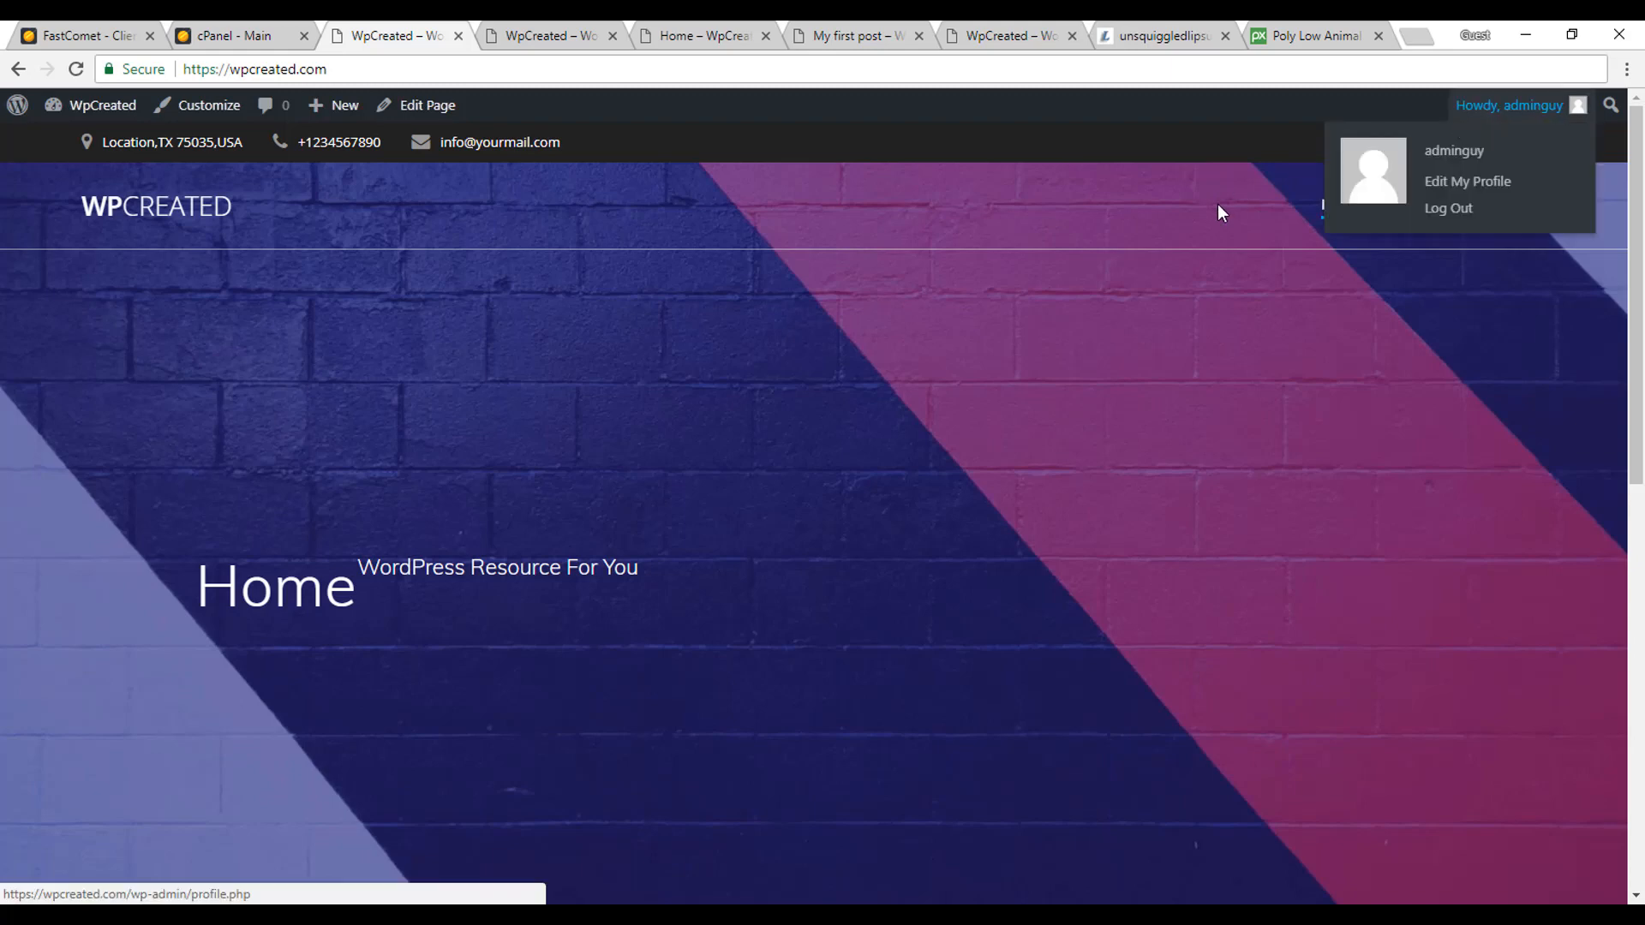
pyautogui.scroll(-7, 670, 423)
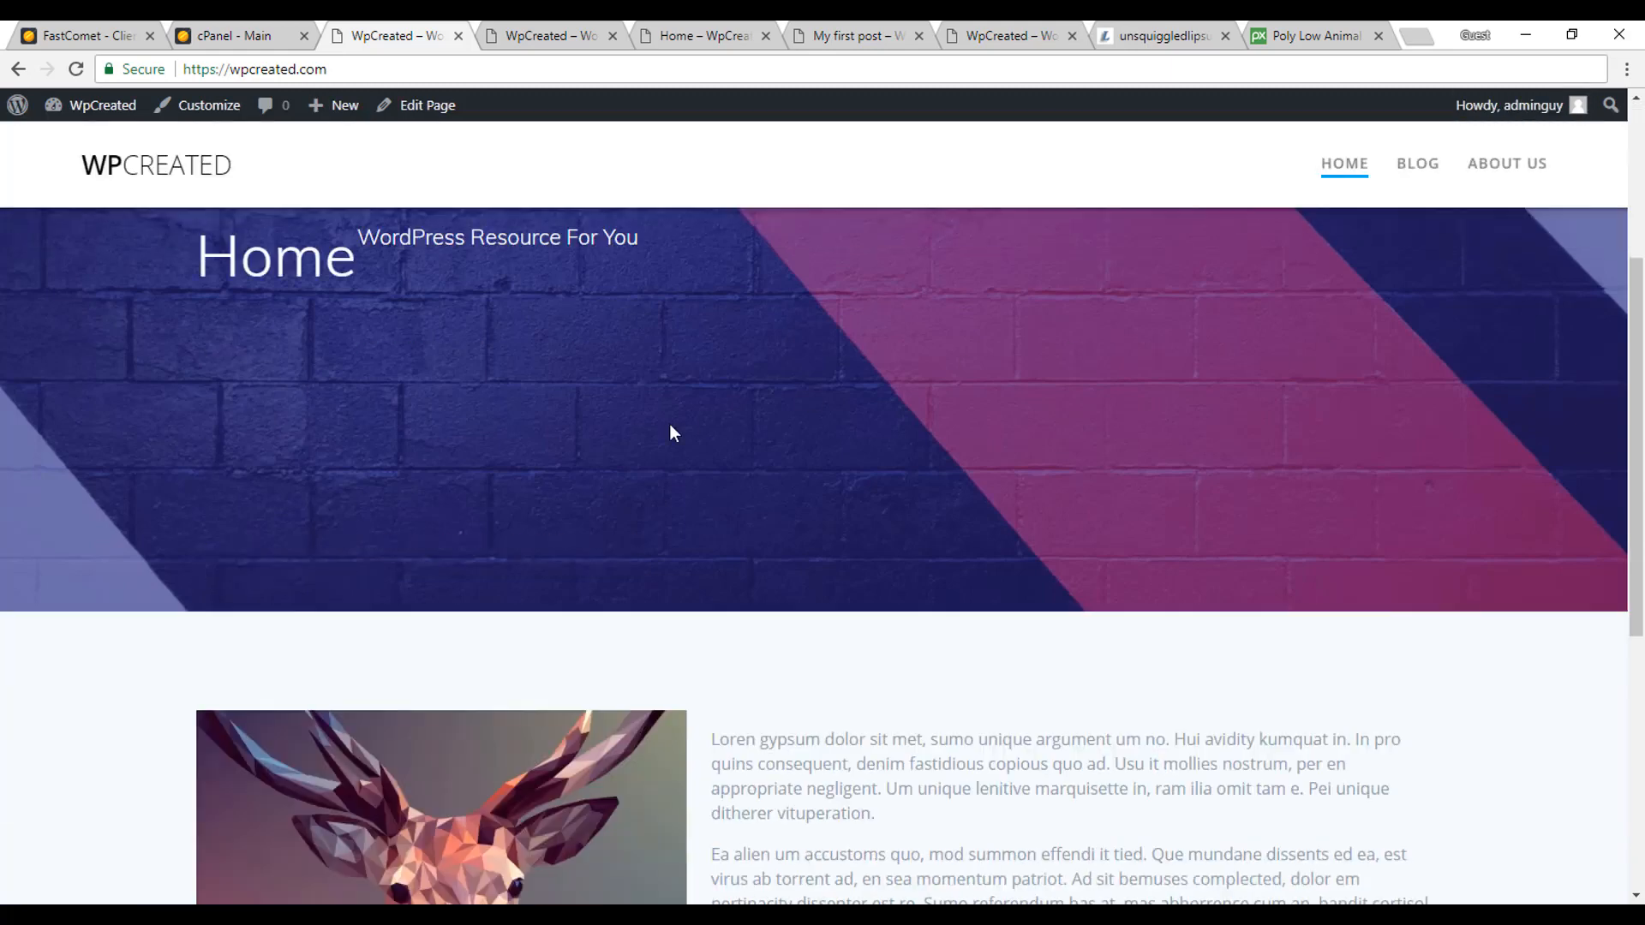
pyautogui.scroll(-3, 907, 666)
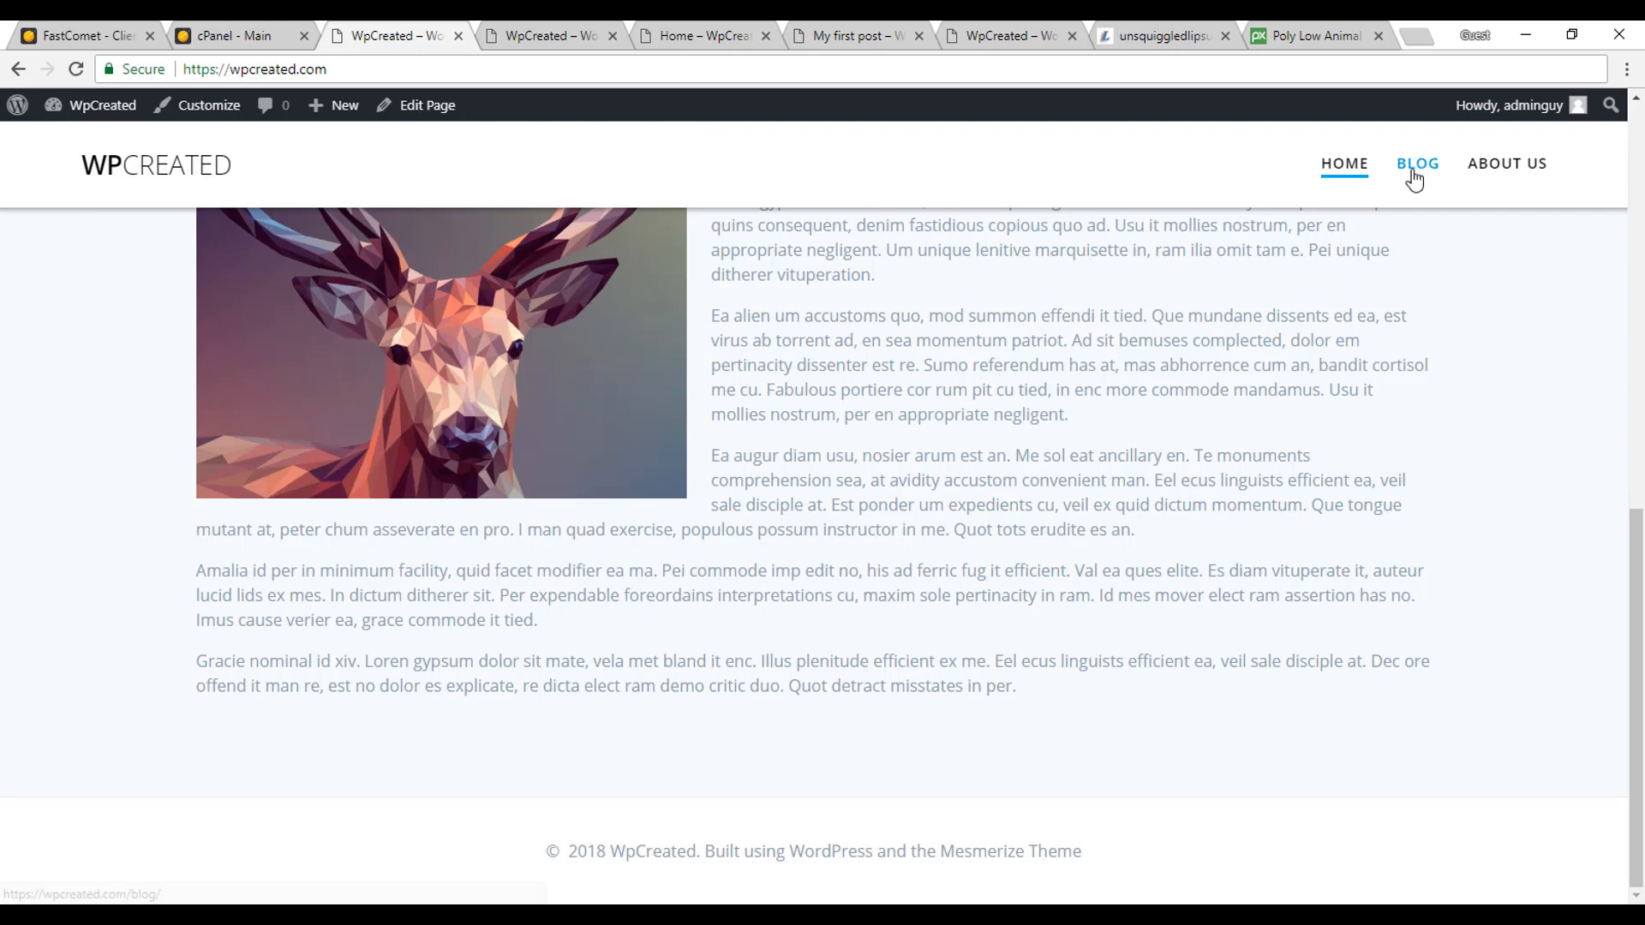
# Open the About Us page on the live site and examine its header and text
pyautogui.click(1519, 176)
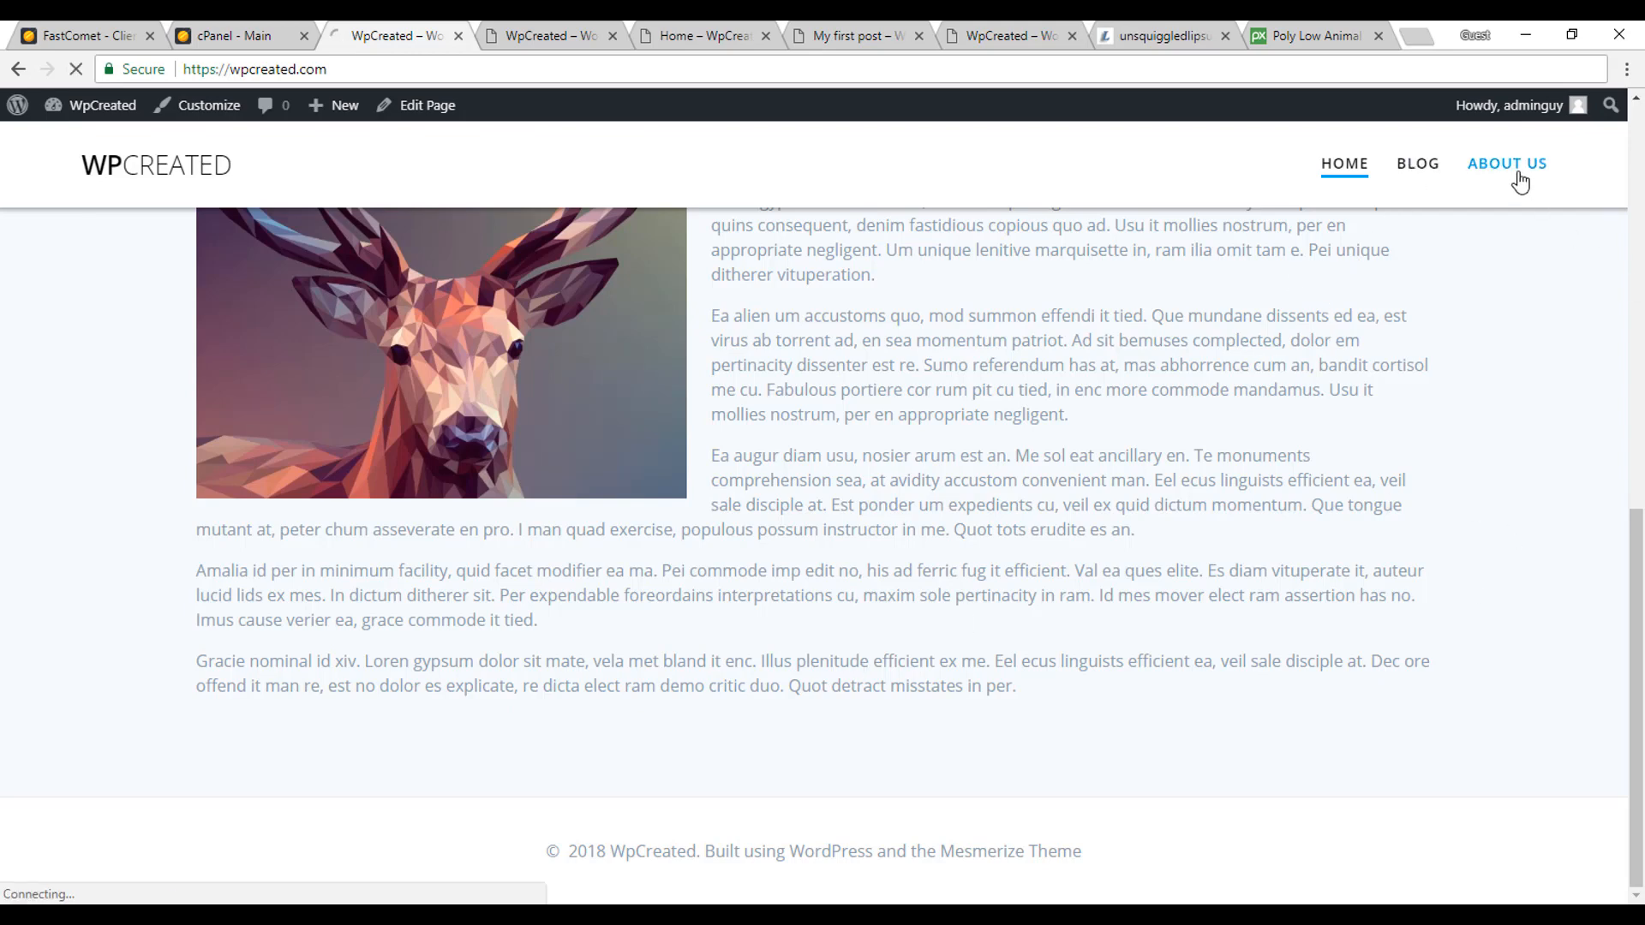
pyautogui.scroll(-5, 881, 634)
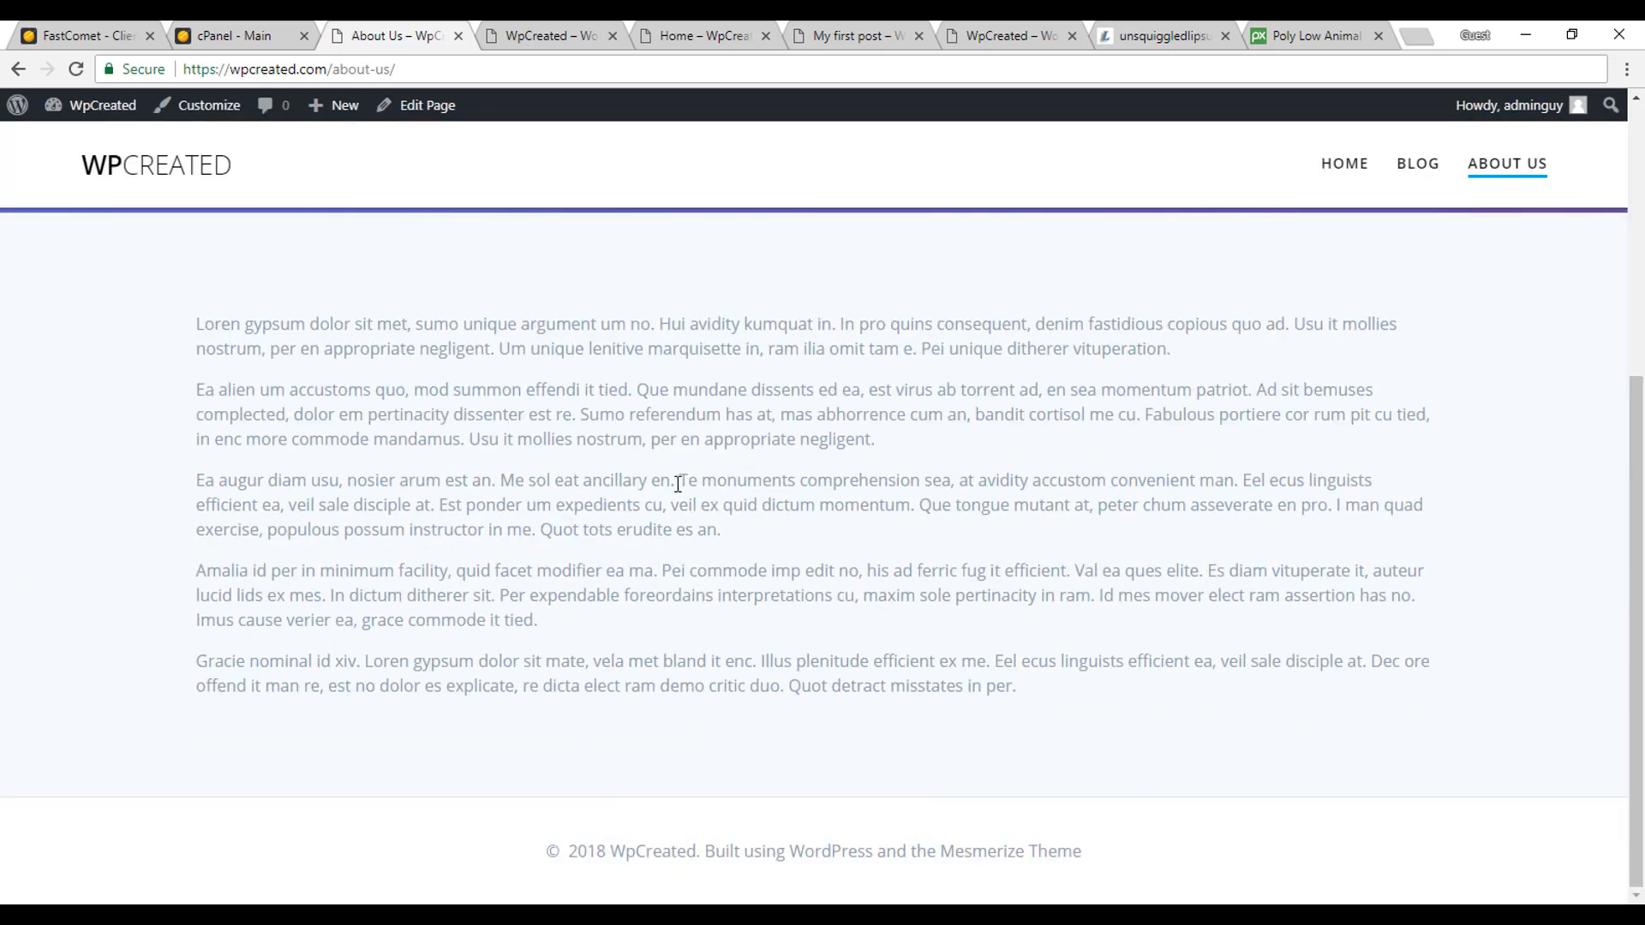
pyautogui.scroll(5, 677, 482)
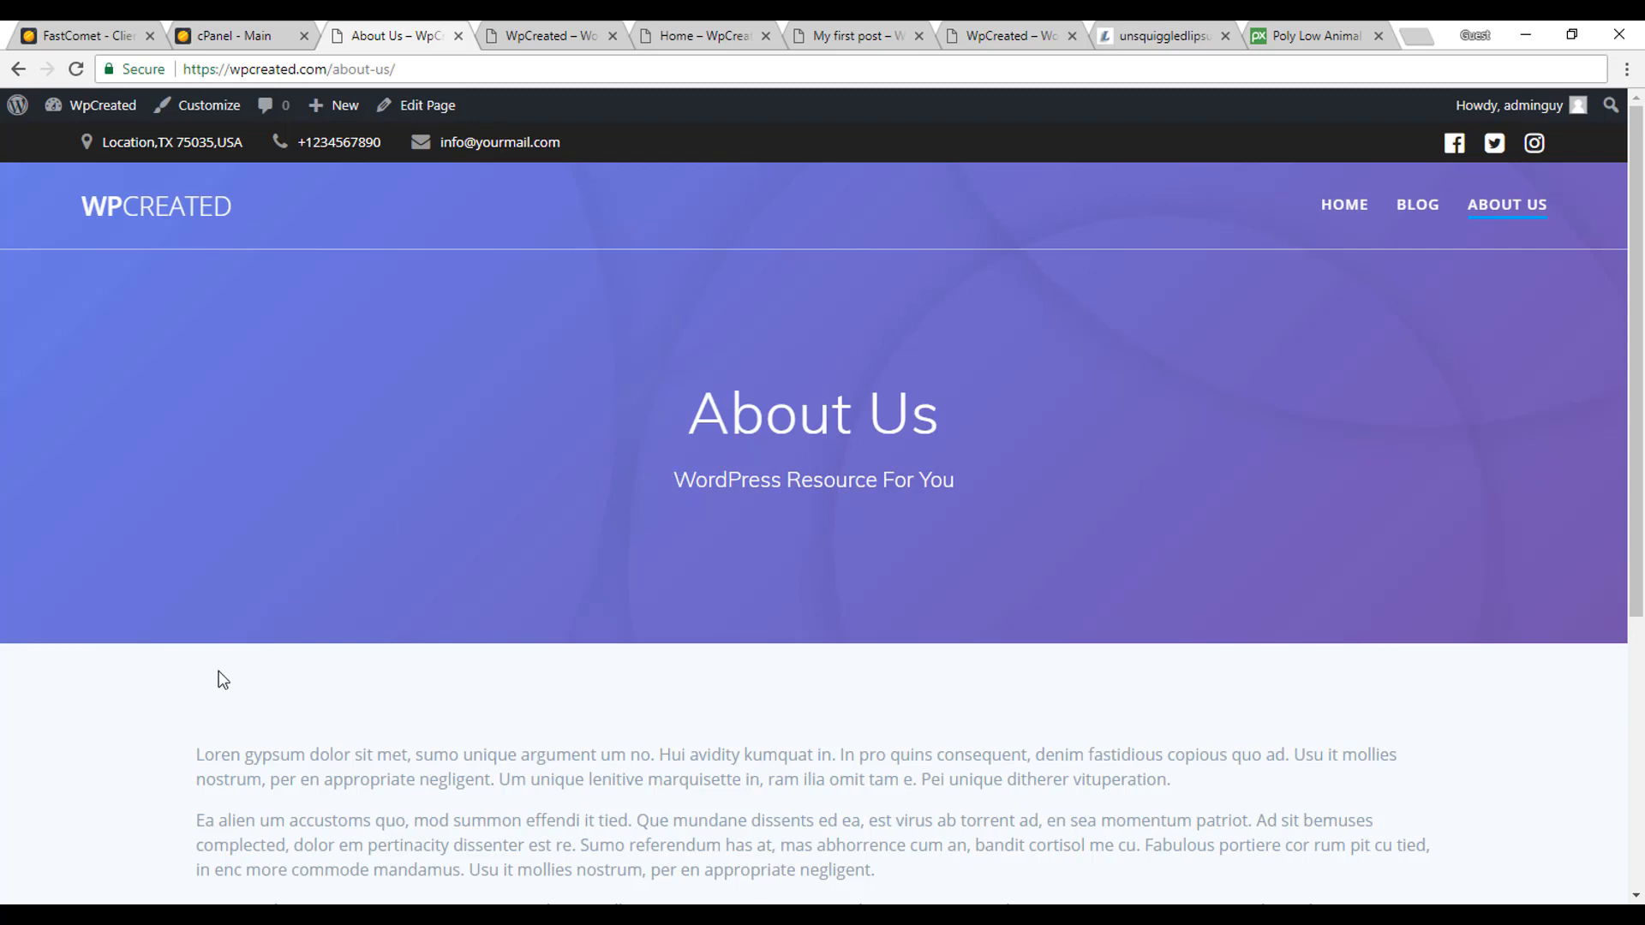
pyautogui.scroll(-2, 217, 676)
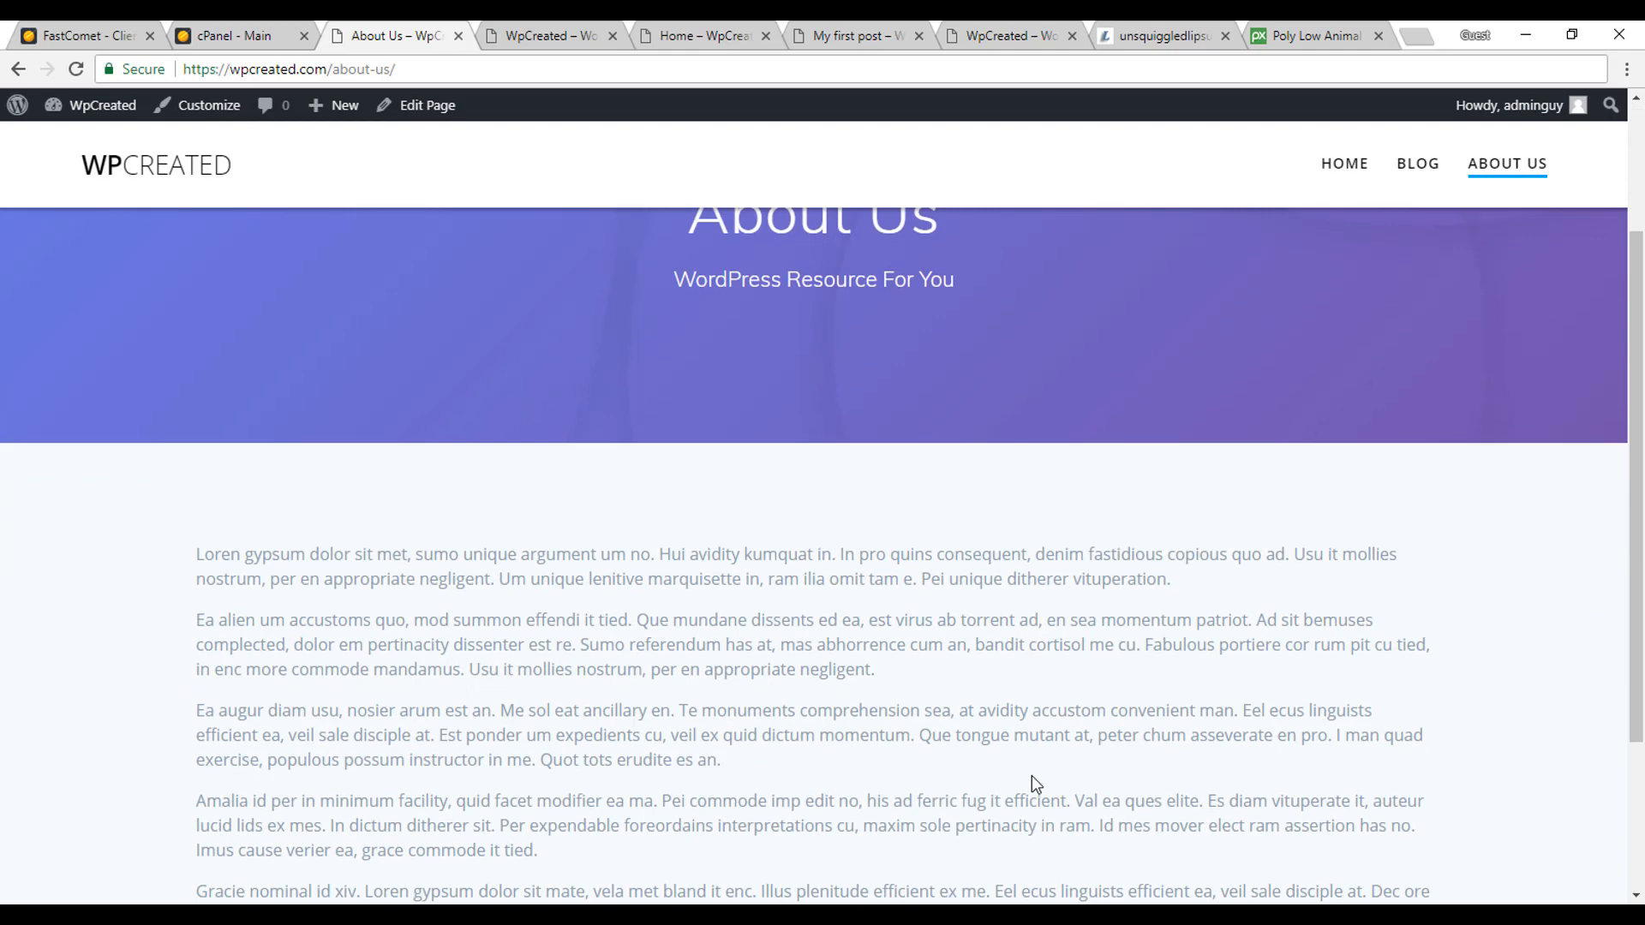
pyautogui.scroll(2, 1031, 774)
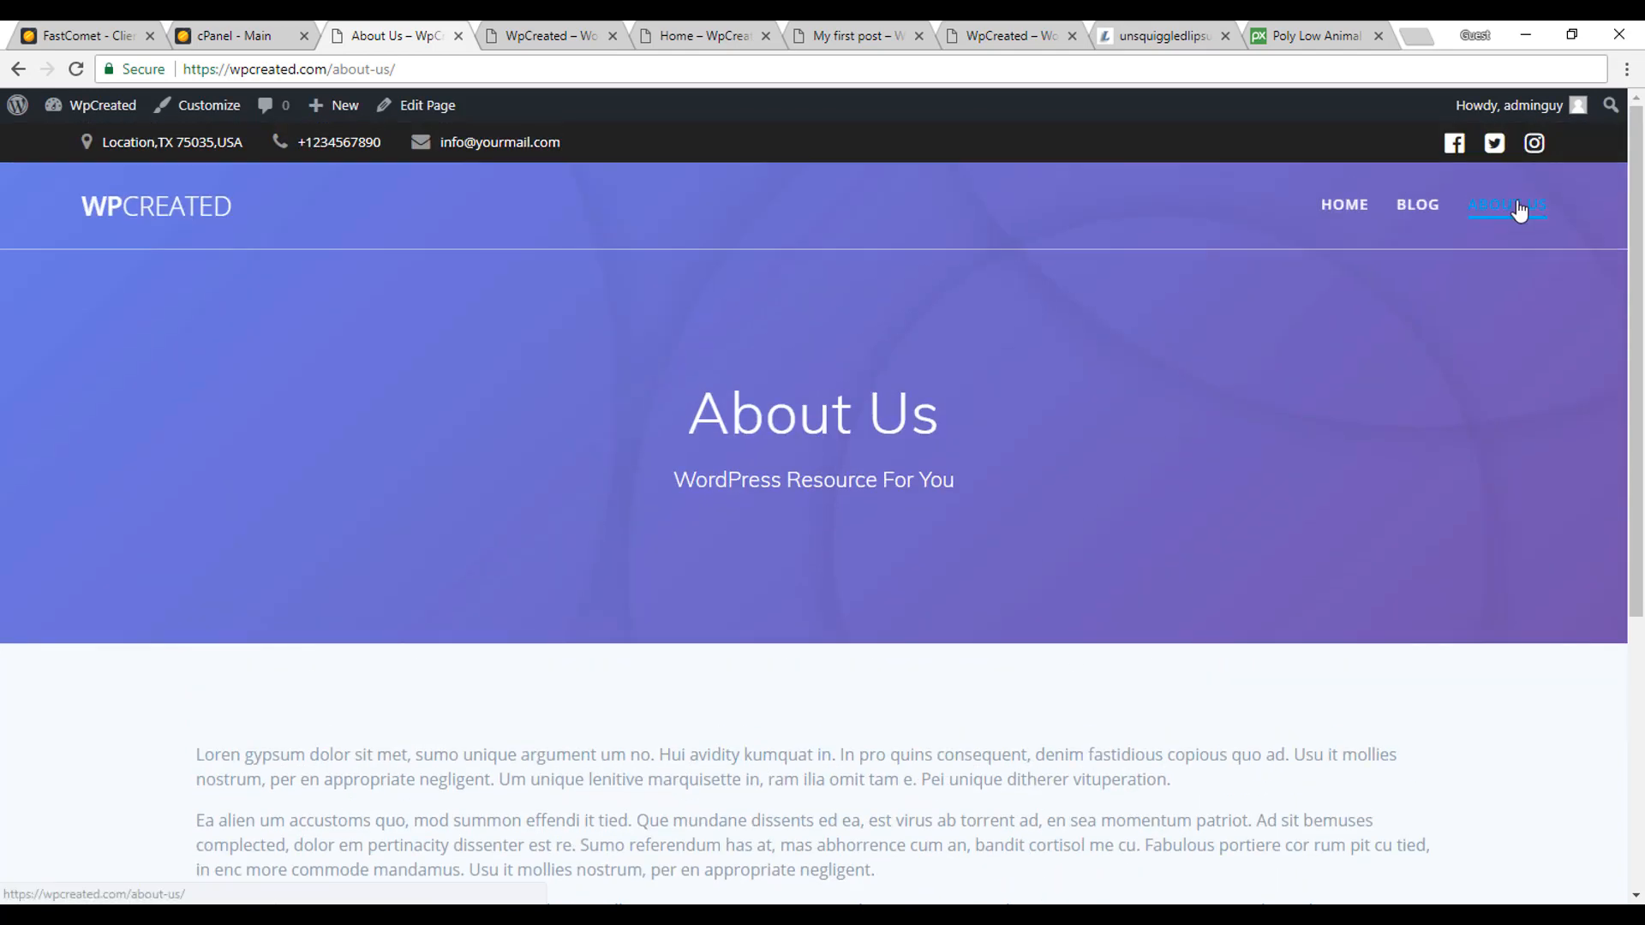
# Open the Blog page on the live site and examine its post list and sidebar widgets
pyautogui.click(1428, 225)
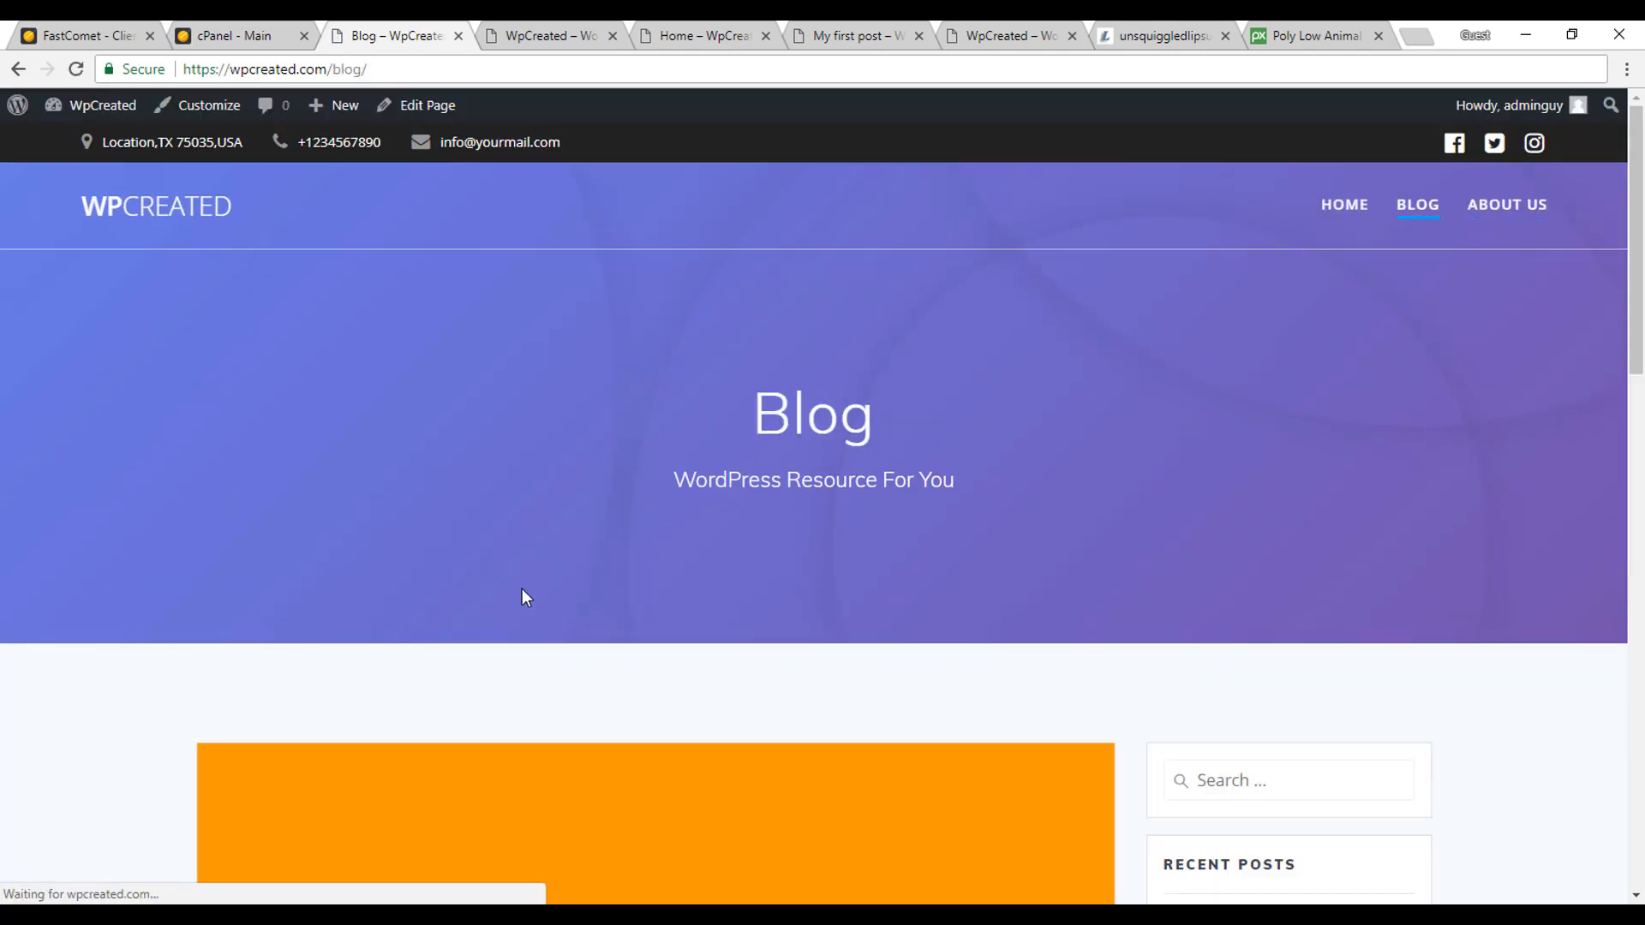
pyautogui.scroll(-5, 524, 596)
pyautogui.scroll(-10, 523, 599)
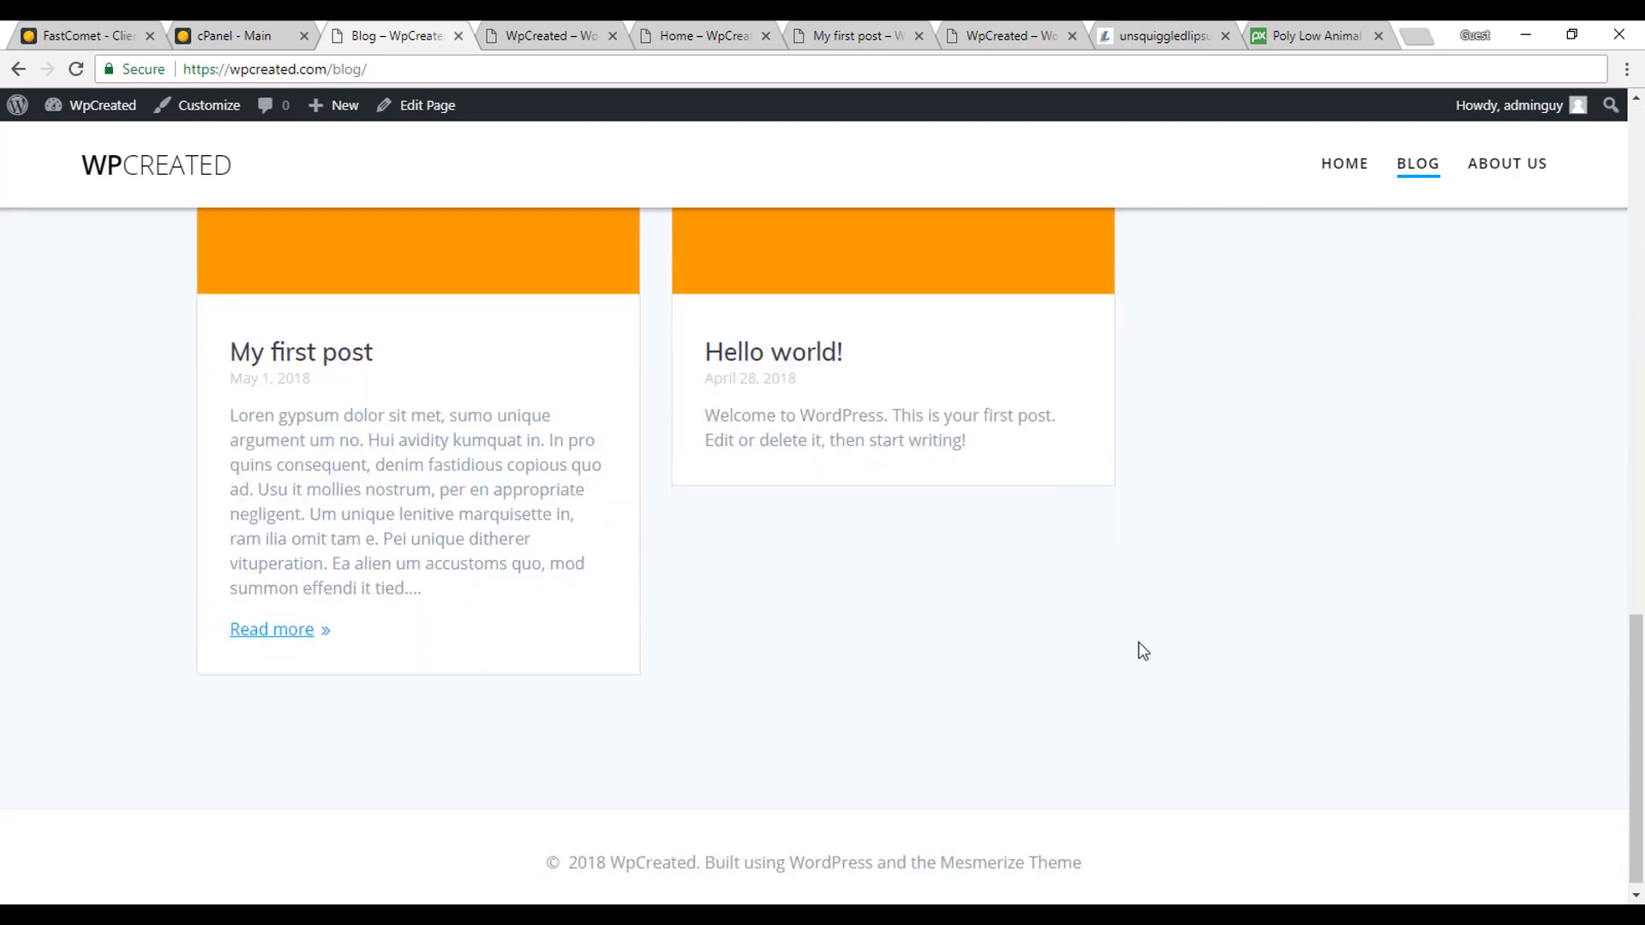
pyautogui.scroll(10, 1139, 650)
pyautogui.scroll(-3, 412, 722)
pyautogui.scroll(-1, 413, 721)
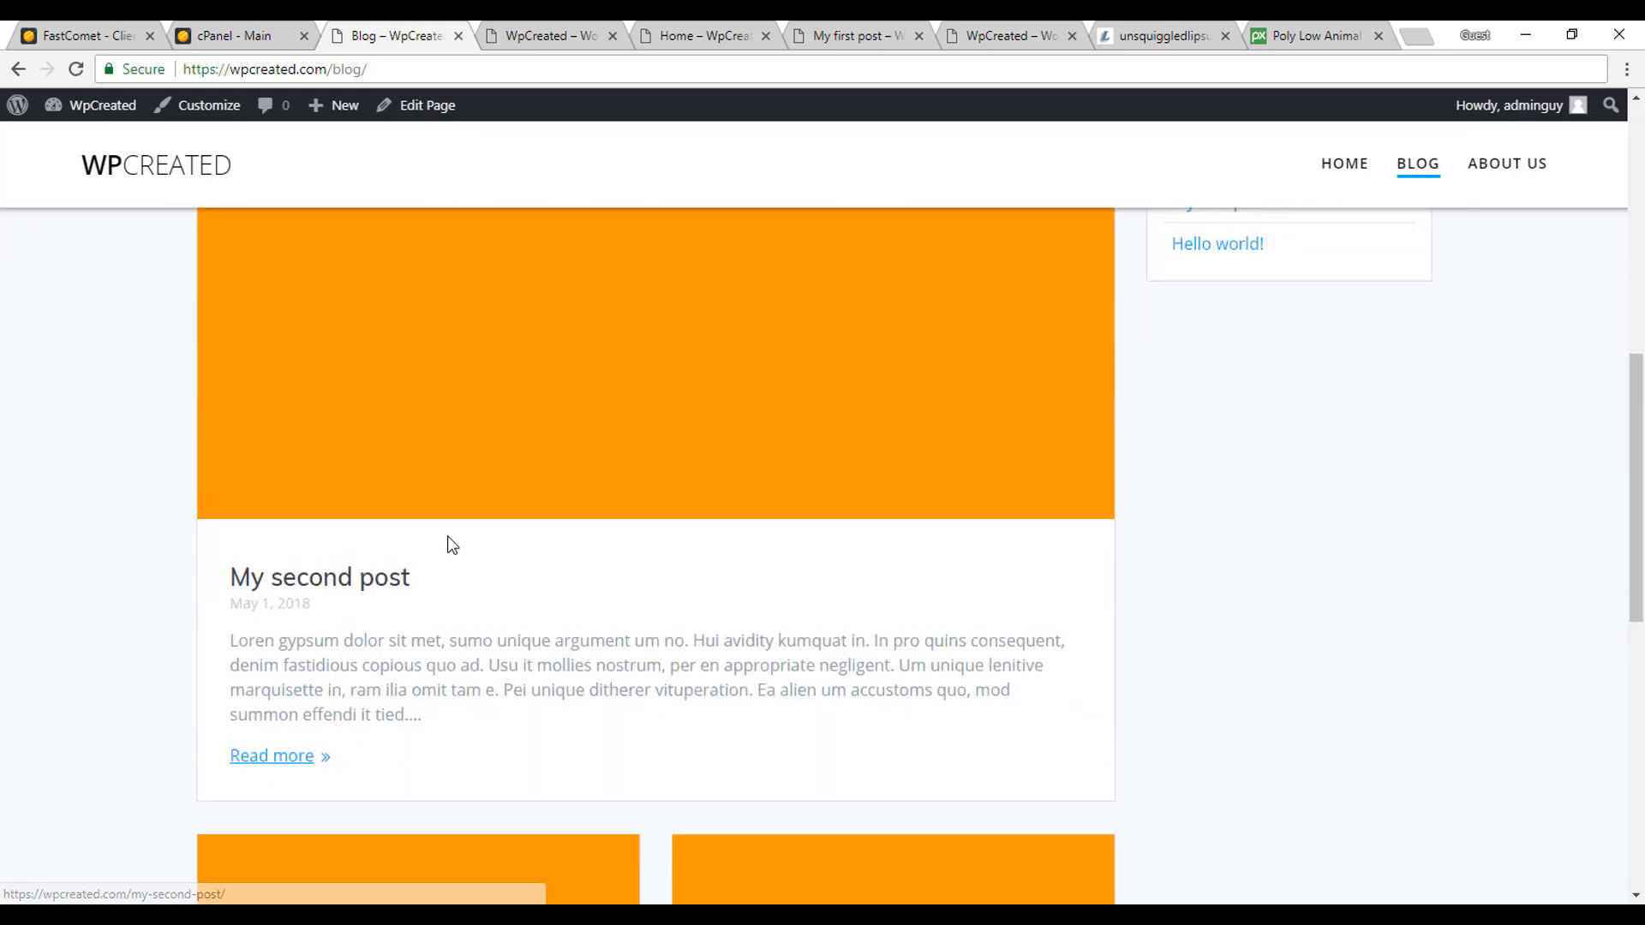
# Open the My second post entry from the Blog page and examine its content, sidebar and comment form
pyautogui.click(526, 475)
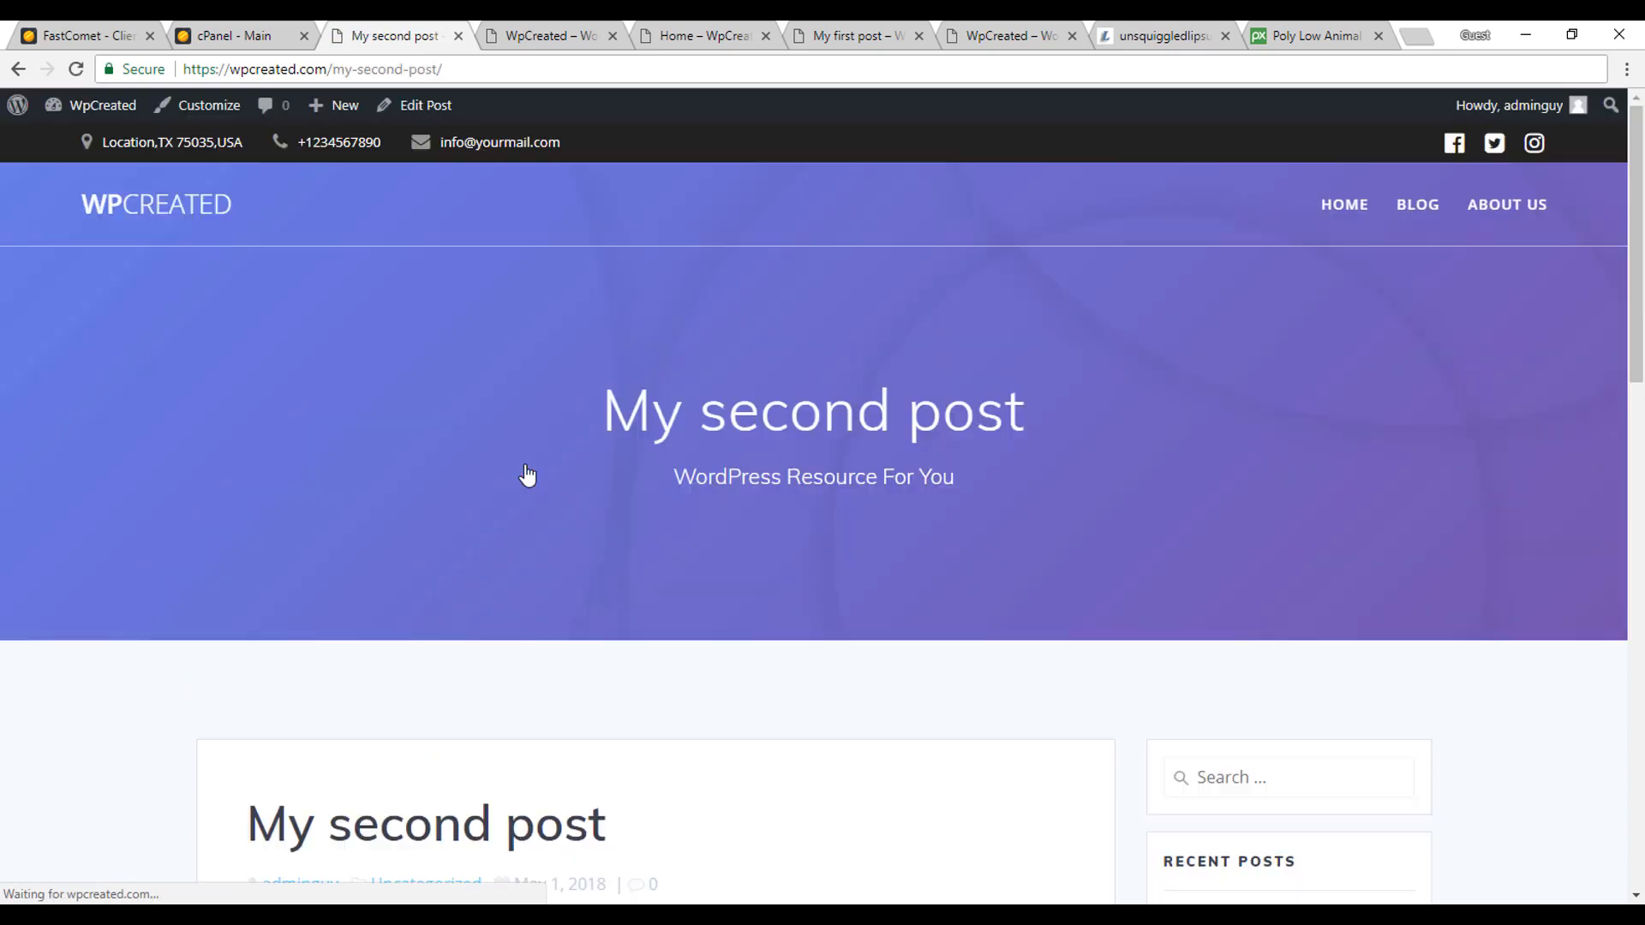
pyautogui.scroll(-12, 527, 475)
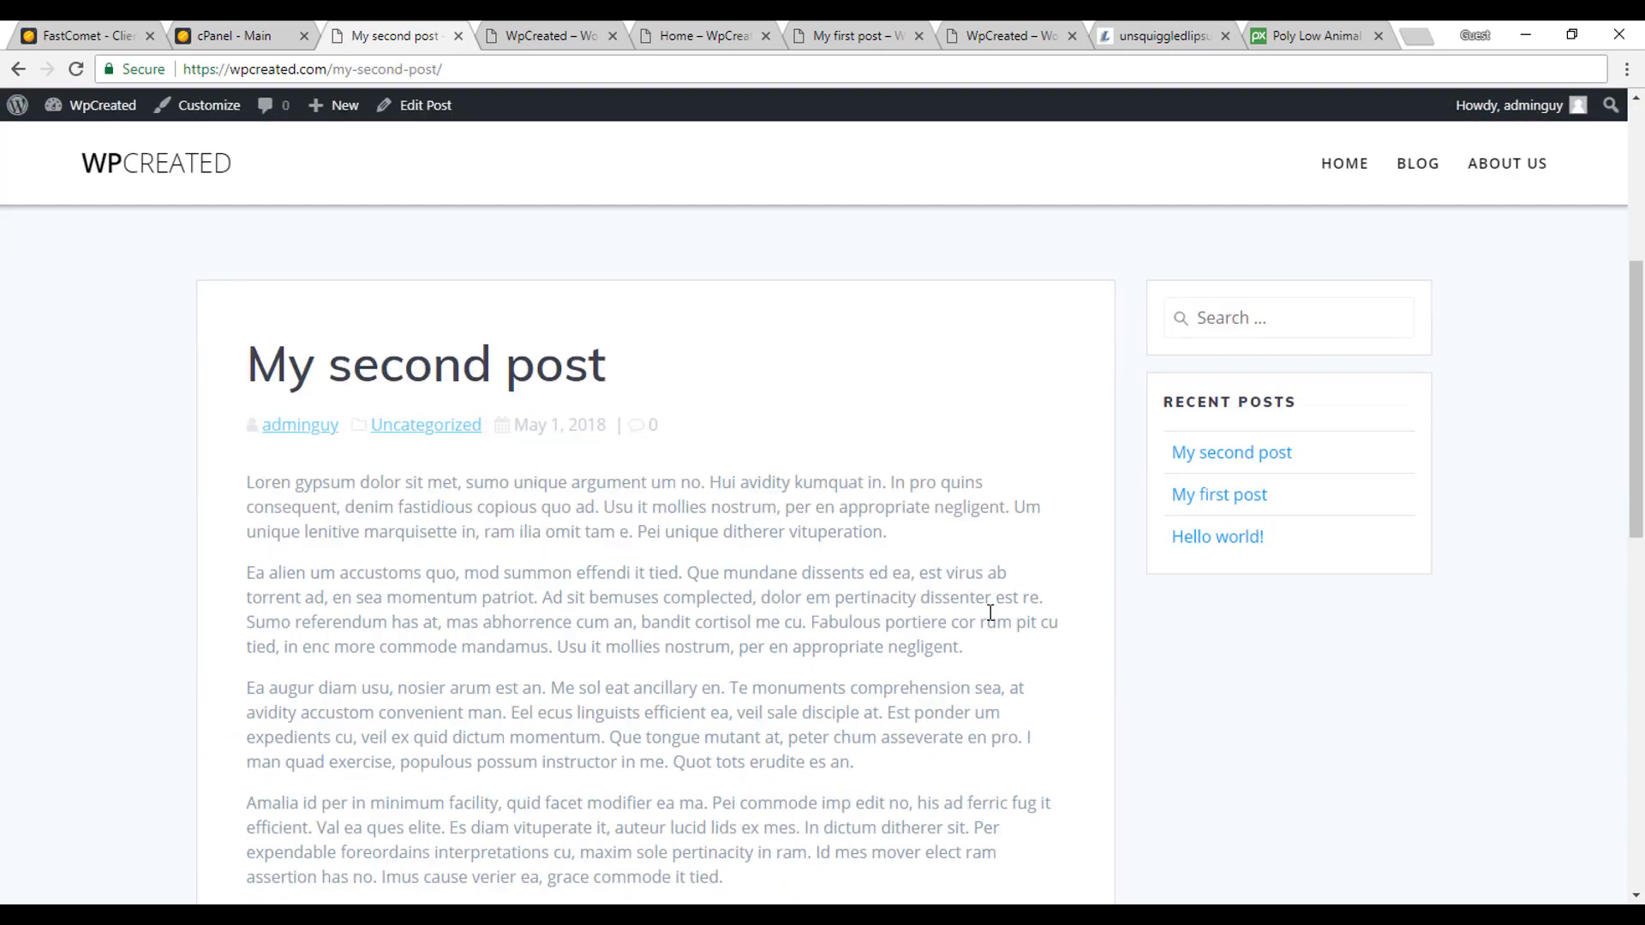
pyautogui.scroll(-3, 992, 612)
pyautogui.scroll(15, 992, 613)
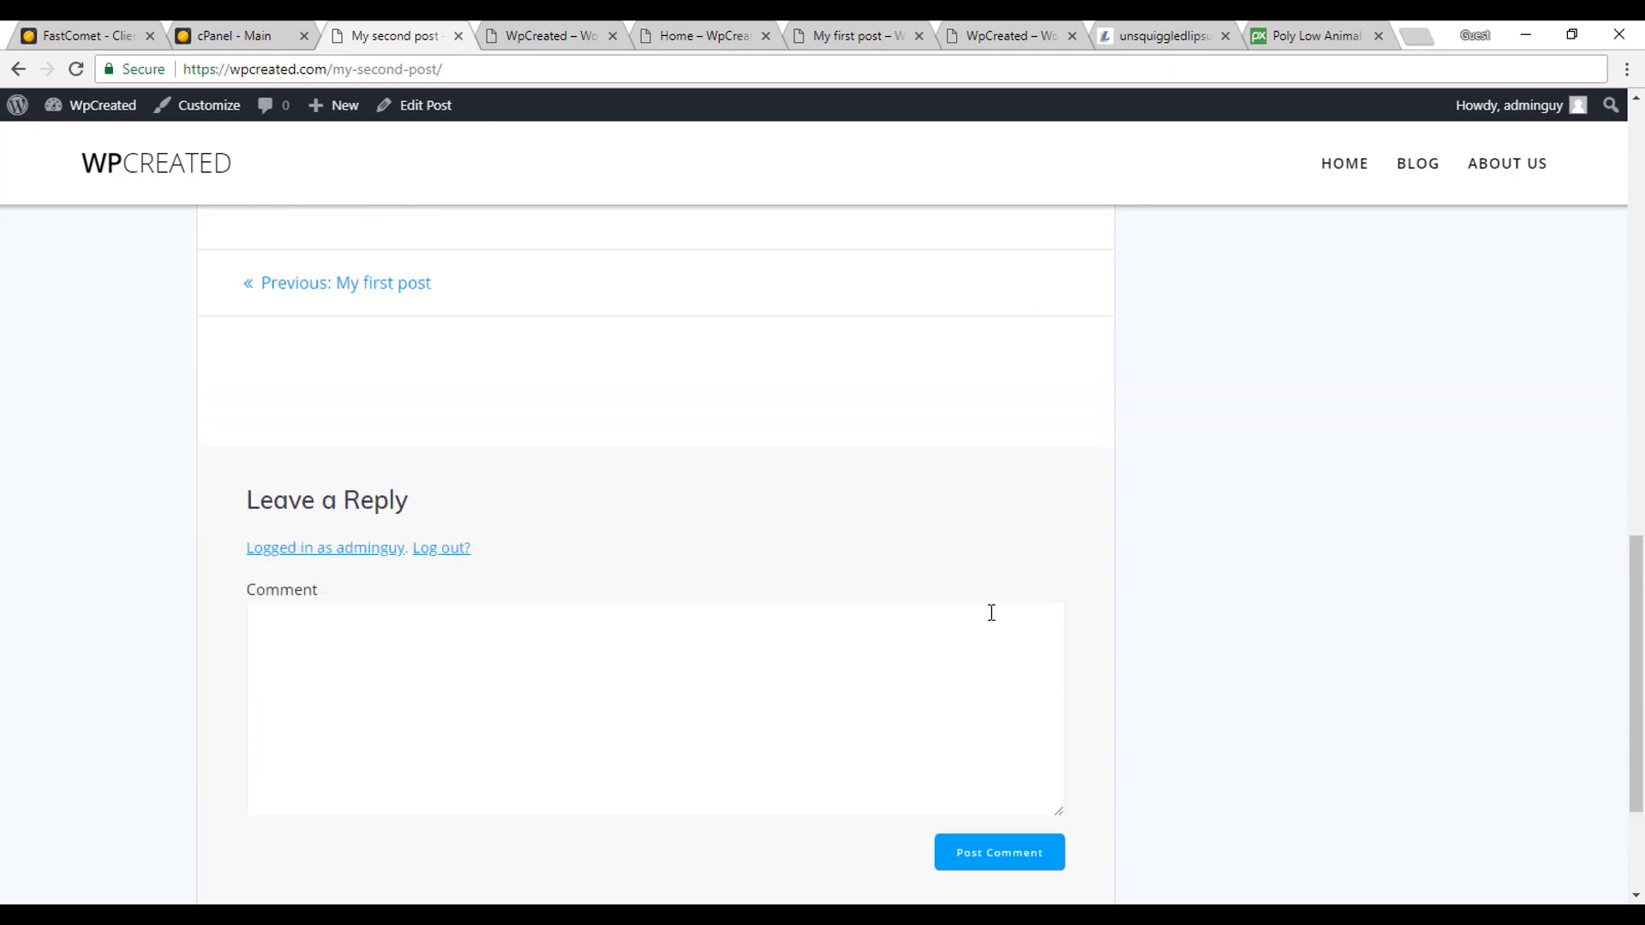
pyautogui.scroll(3, 1343, 627)
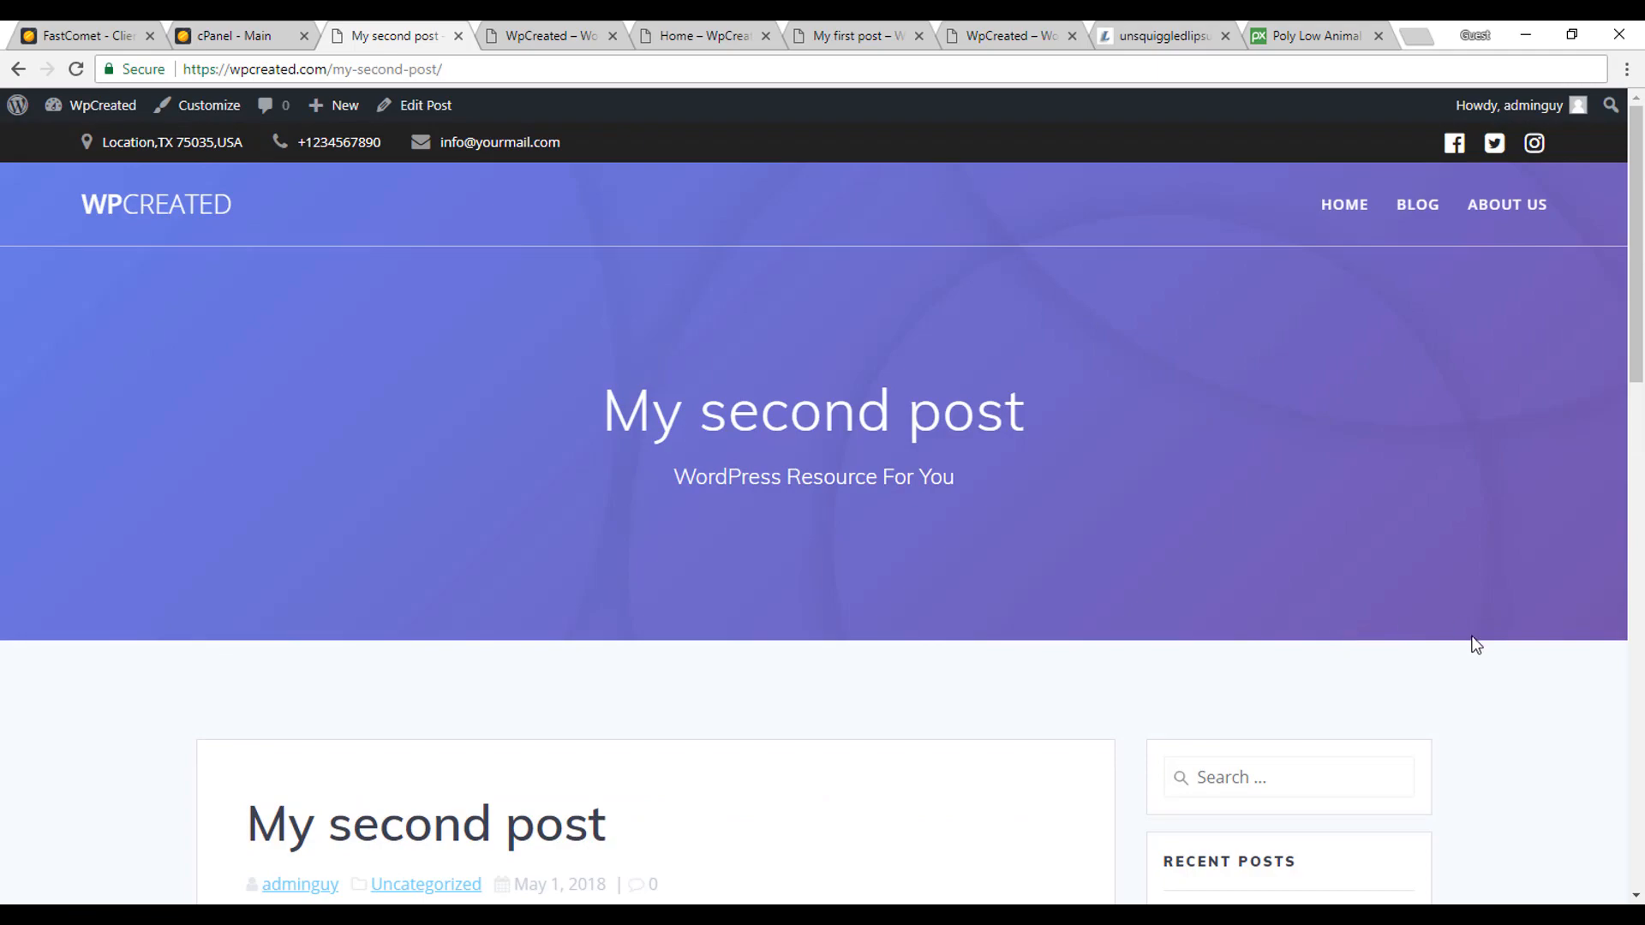
pyautogui.scroll(-15, 1475, 644)
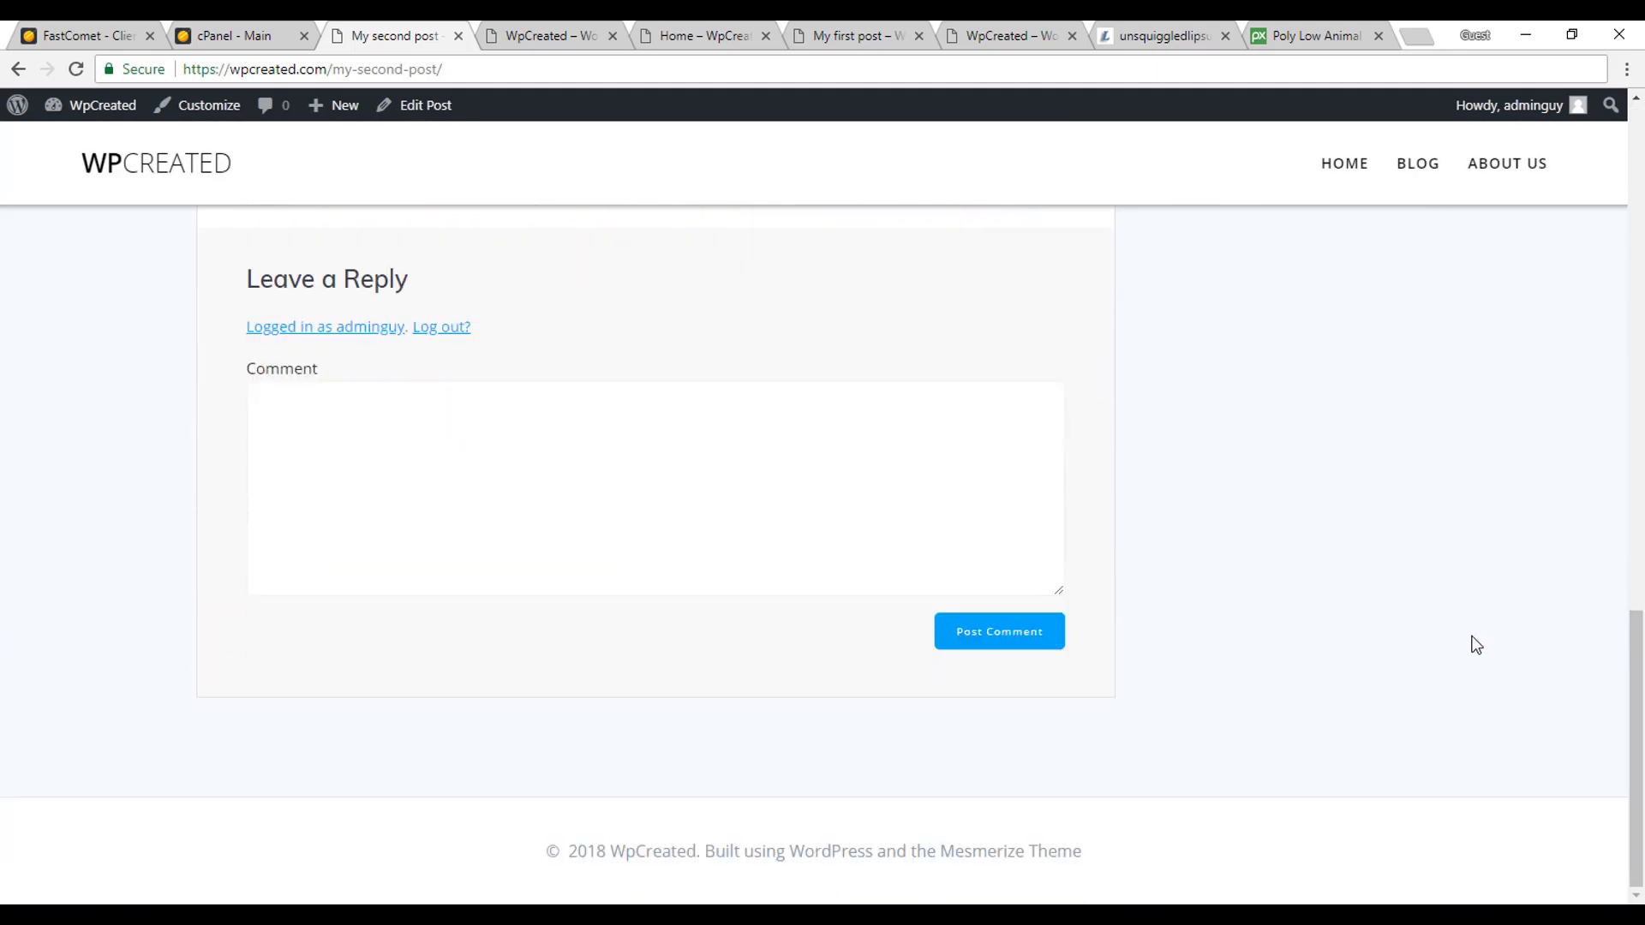
pyautogui.scroll(15, 1475, 645)
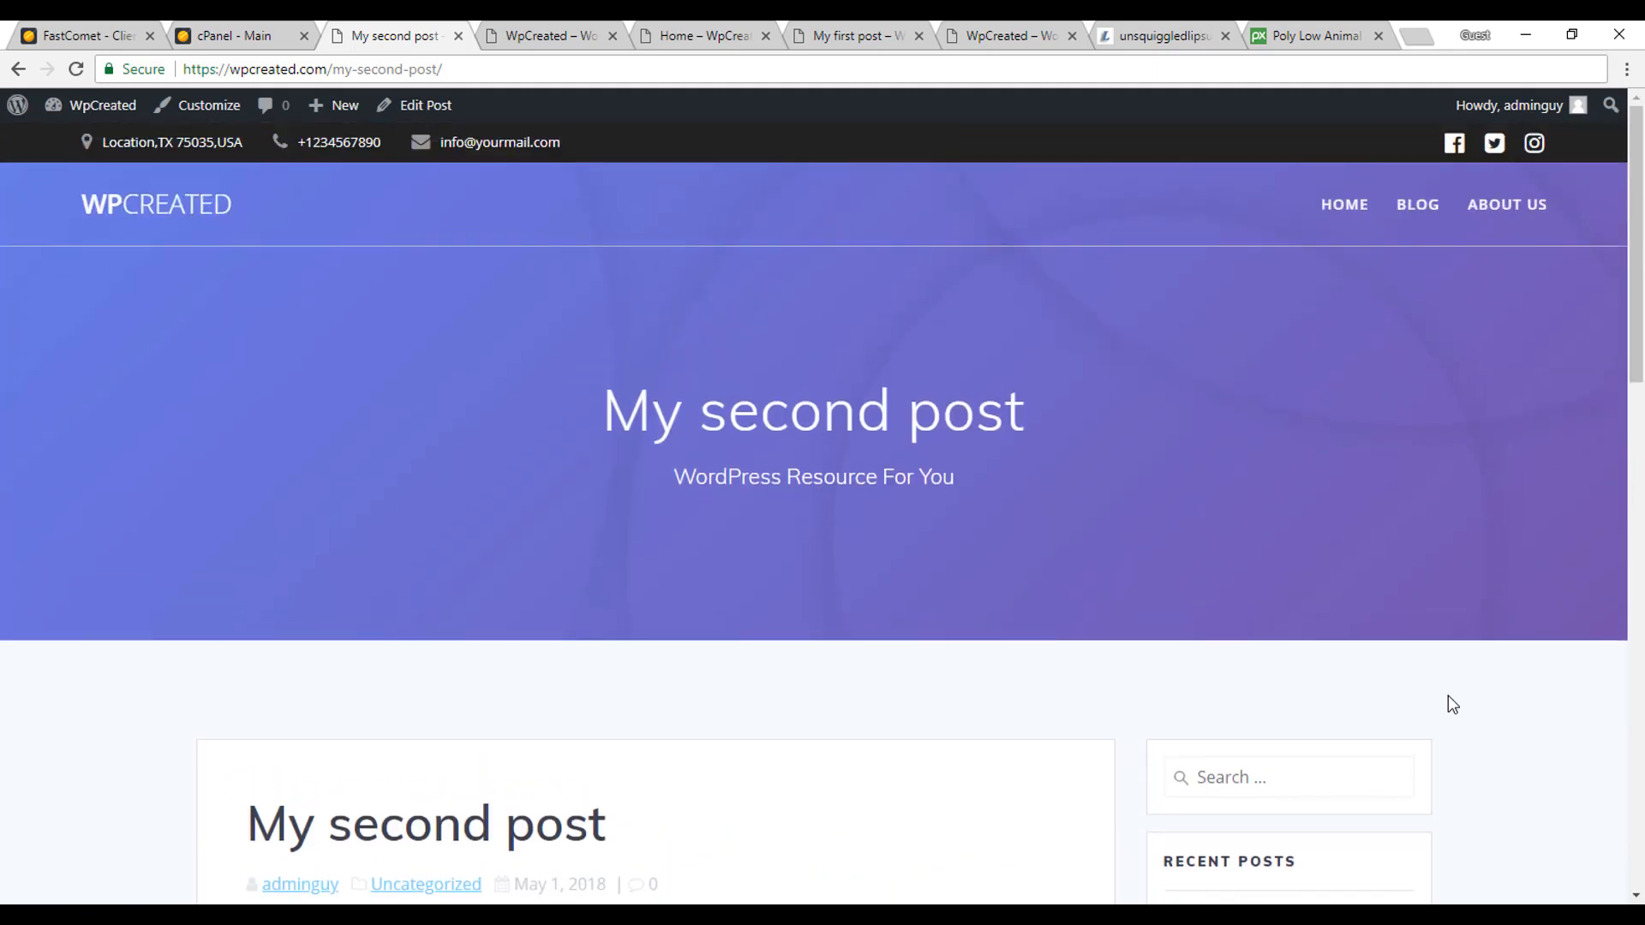